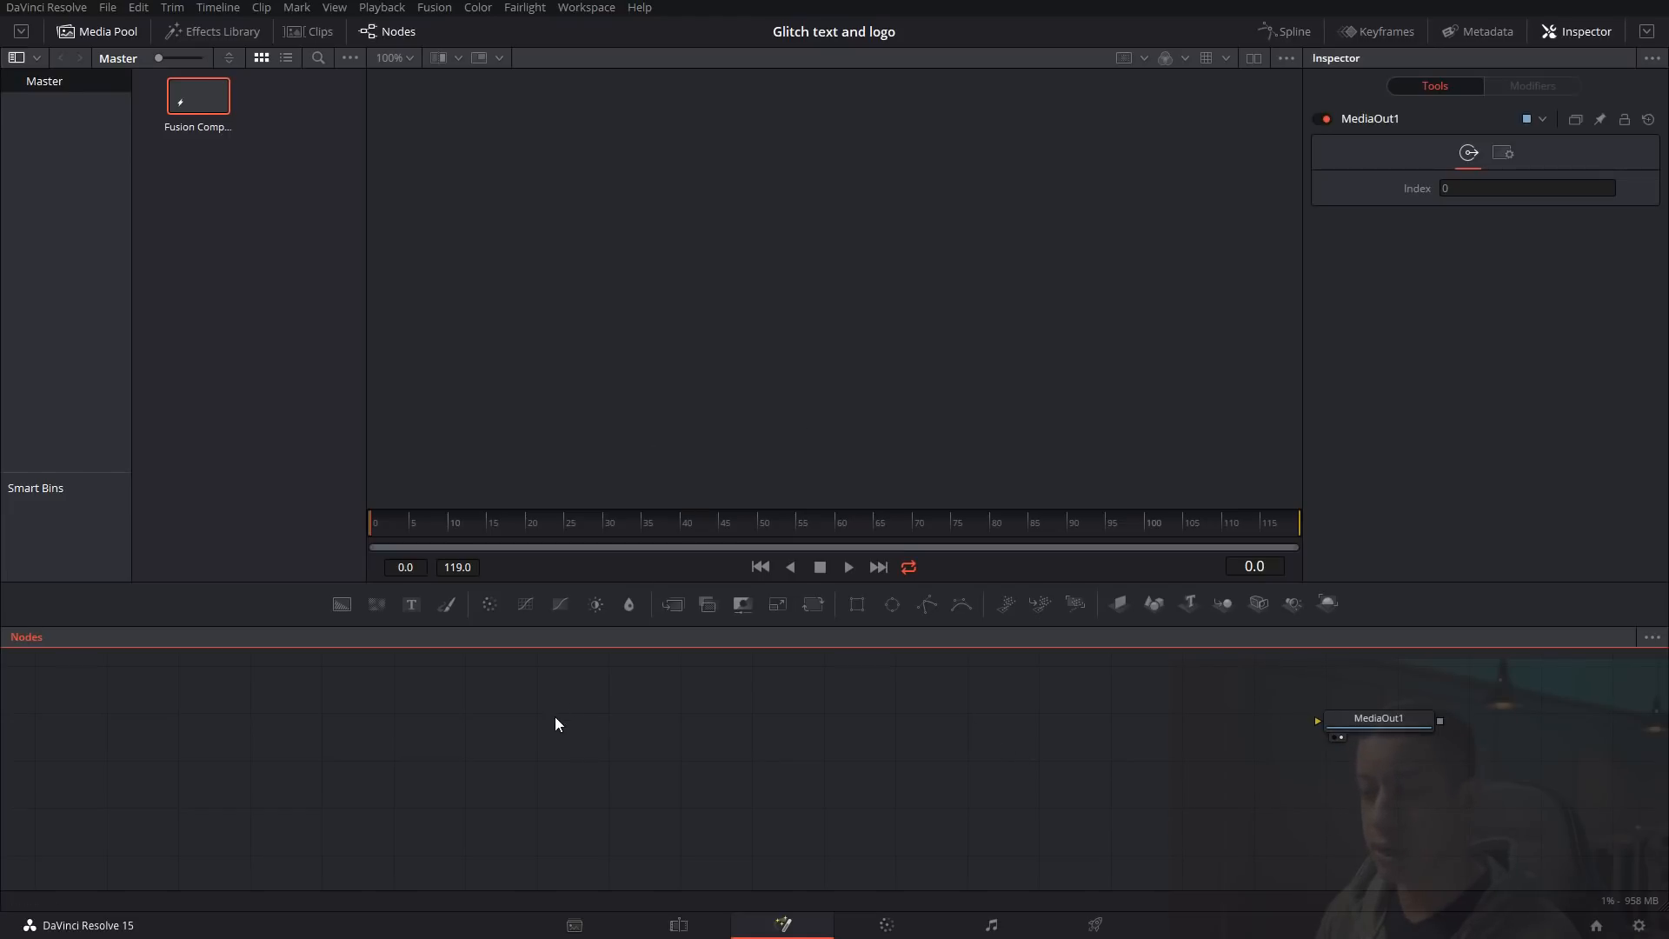
Add a Text+ node to the node graph and set its styled text to JAYARETV
drag(409, 608, 617, 749)
click(1496, 319)
text(JAYARETV)
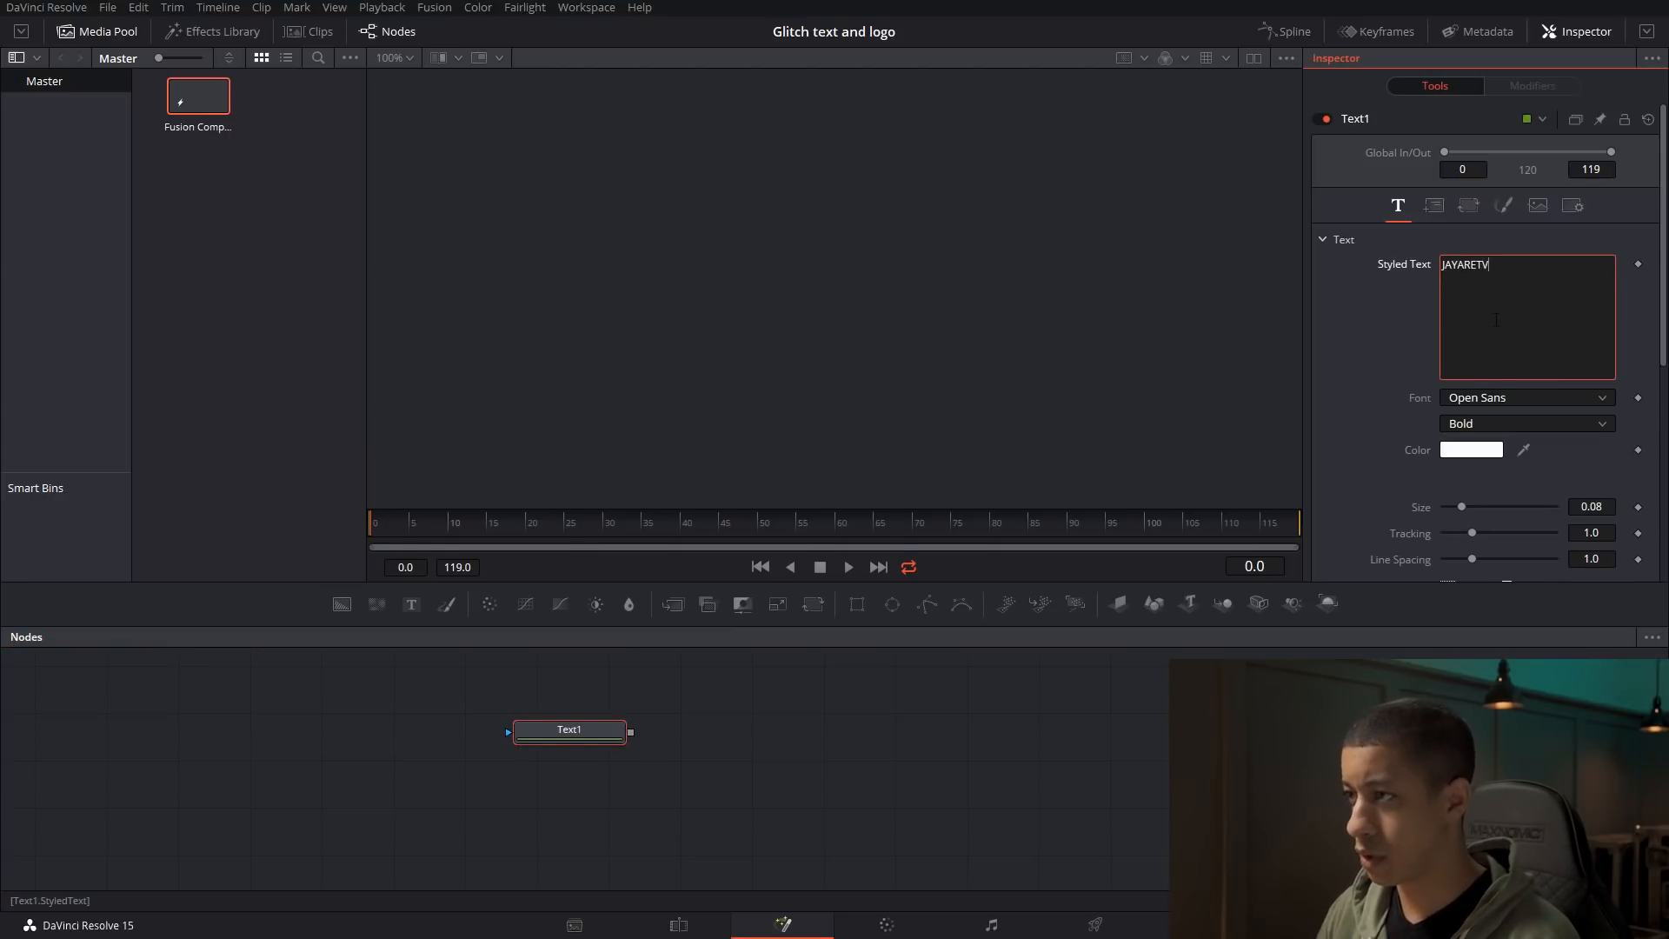
Hide the Media Pool and display the Text1 node in the first viewer, ending with a single-viewer layout
mouse_move(549, 735)
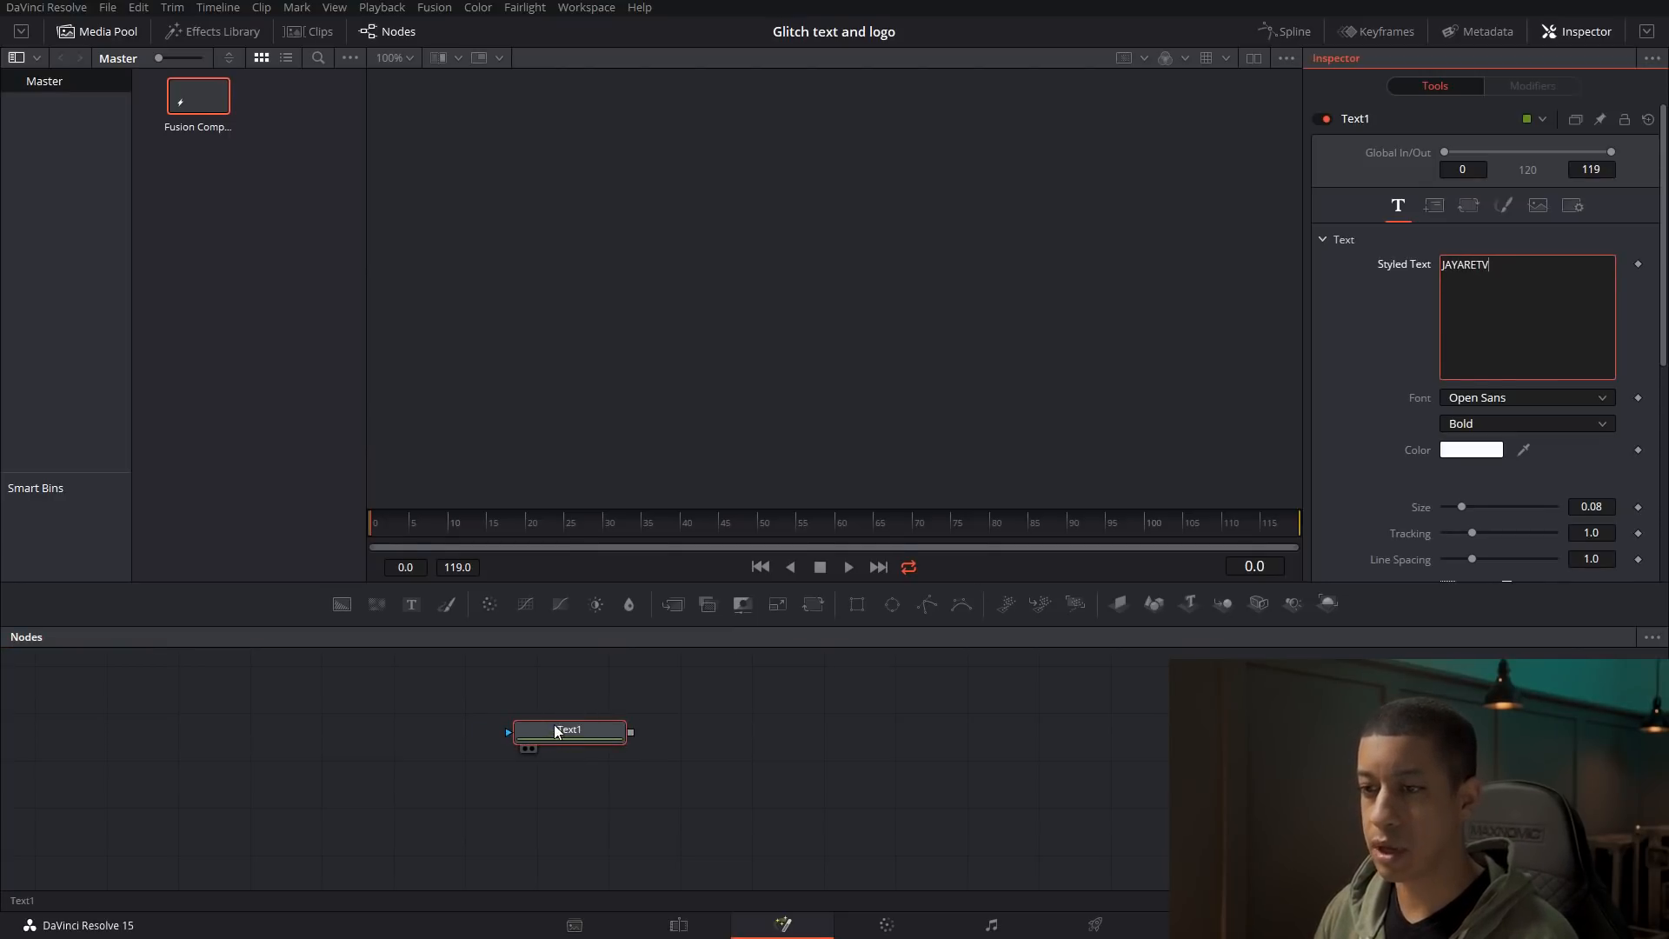
click(1254, 58)
click(108, 32)
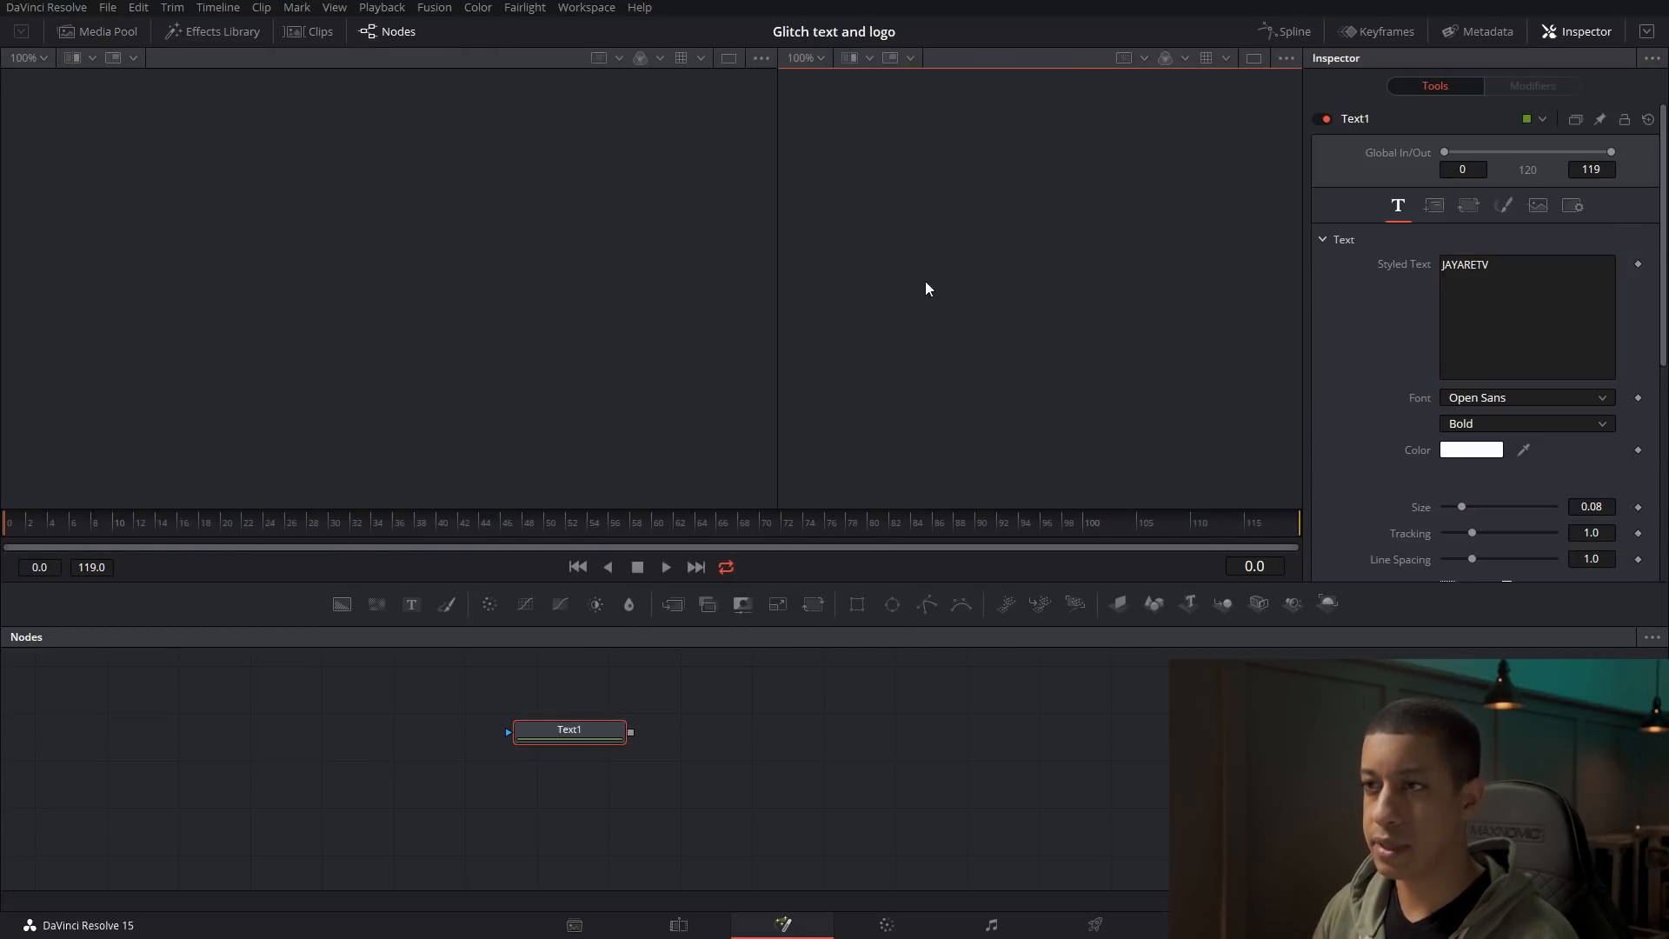
drag(778, 324, 685, 325)
click(813, 706)
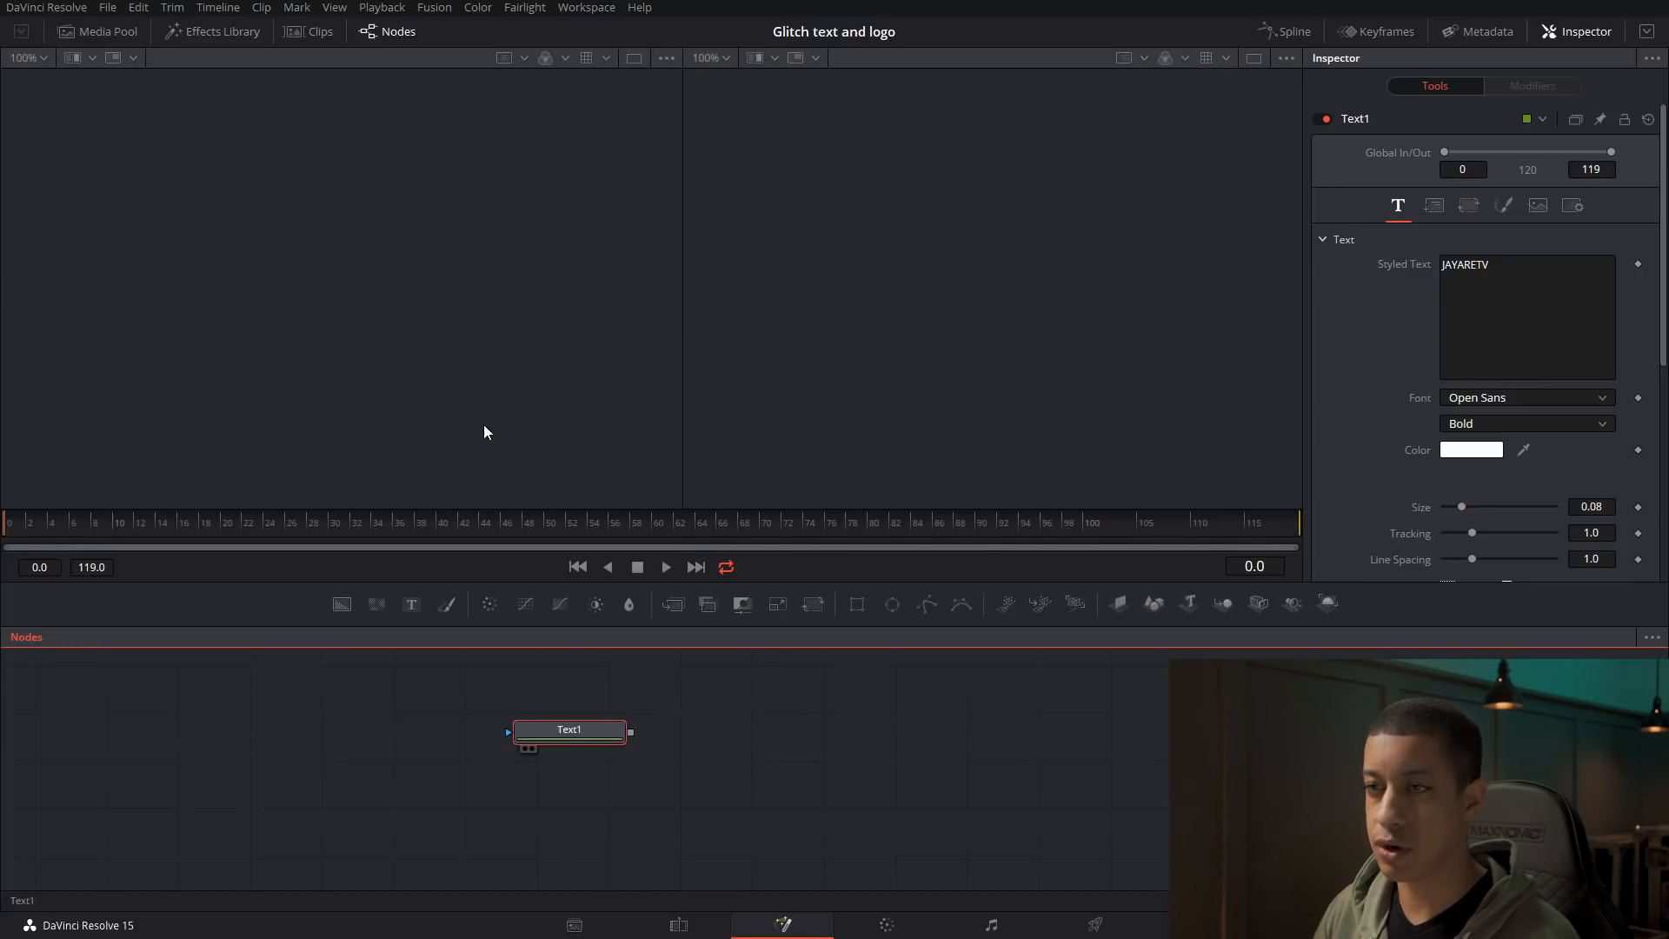
key(1)
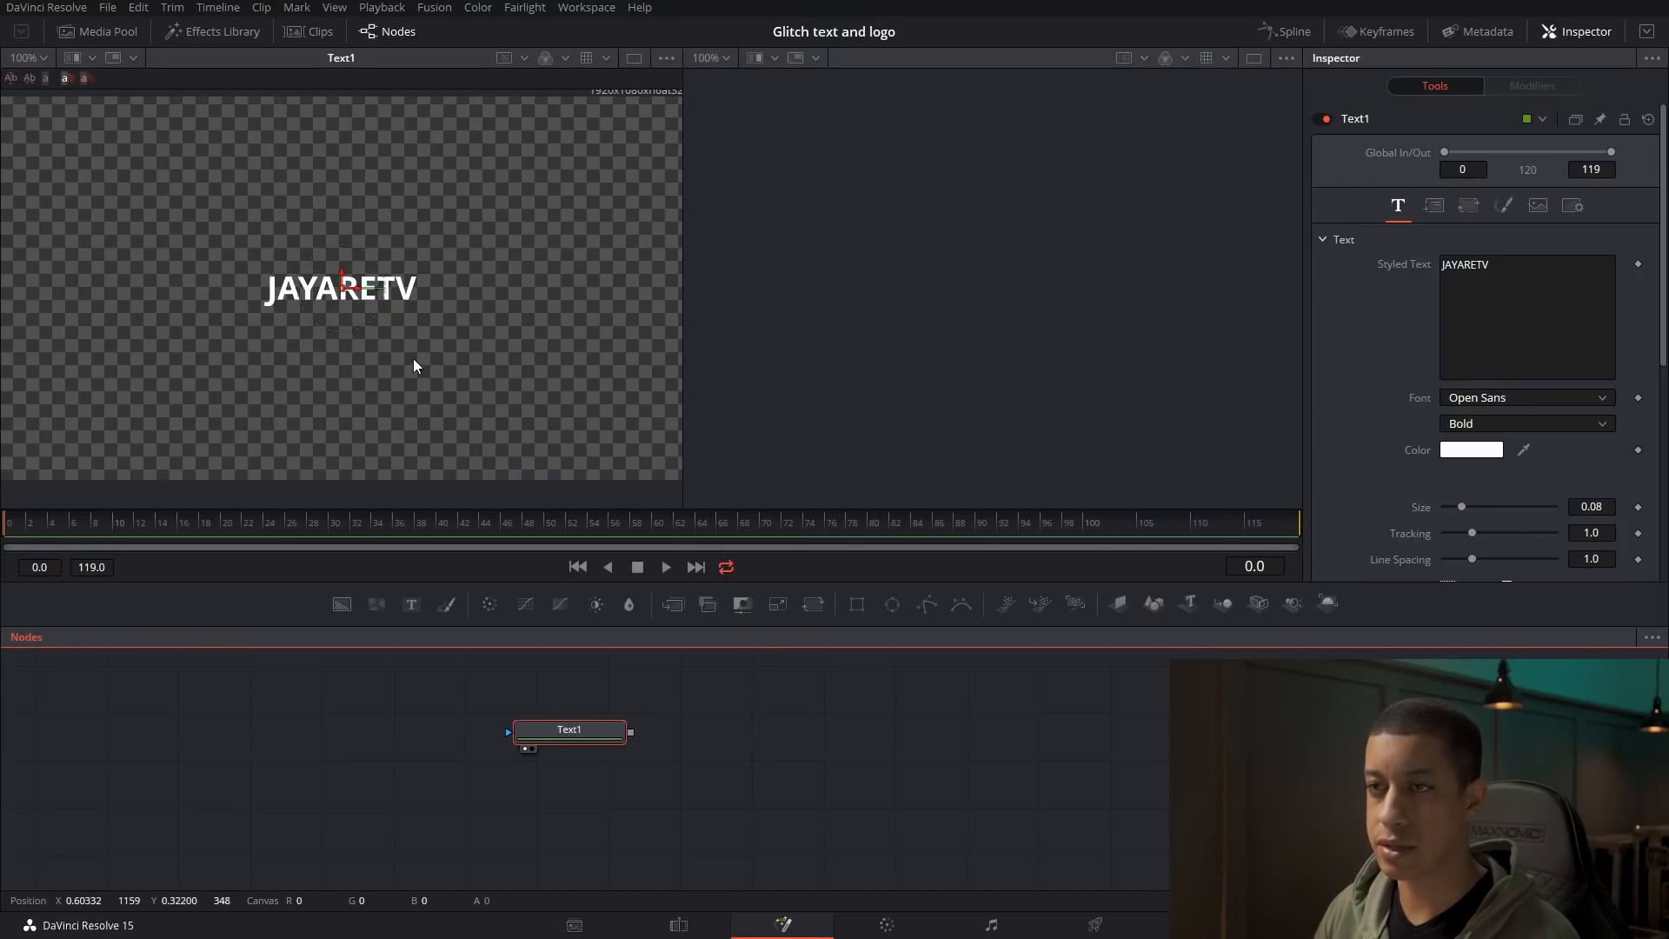
click(634, 58)
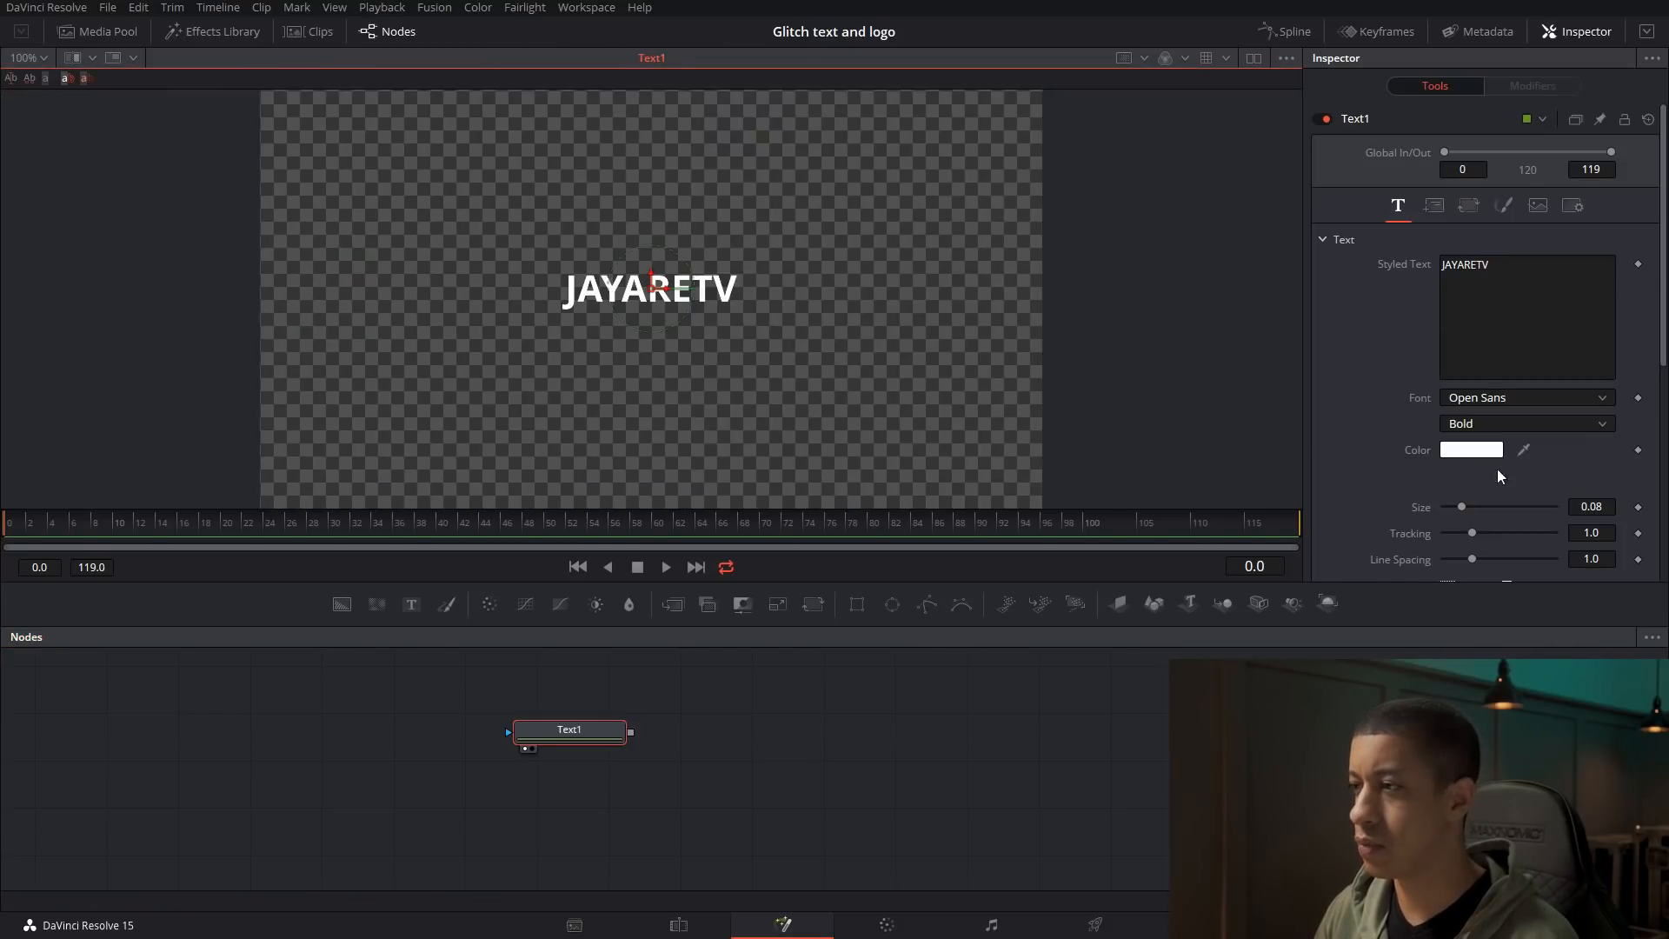
Set the font of the JAYARETV text to Orbitron
click(1551, 400)
scroll(1530, 548, down, 10)
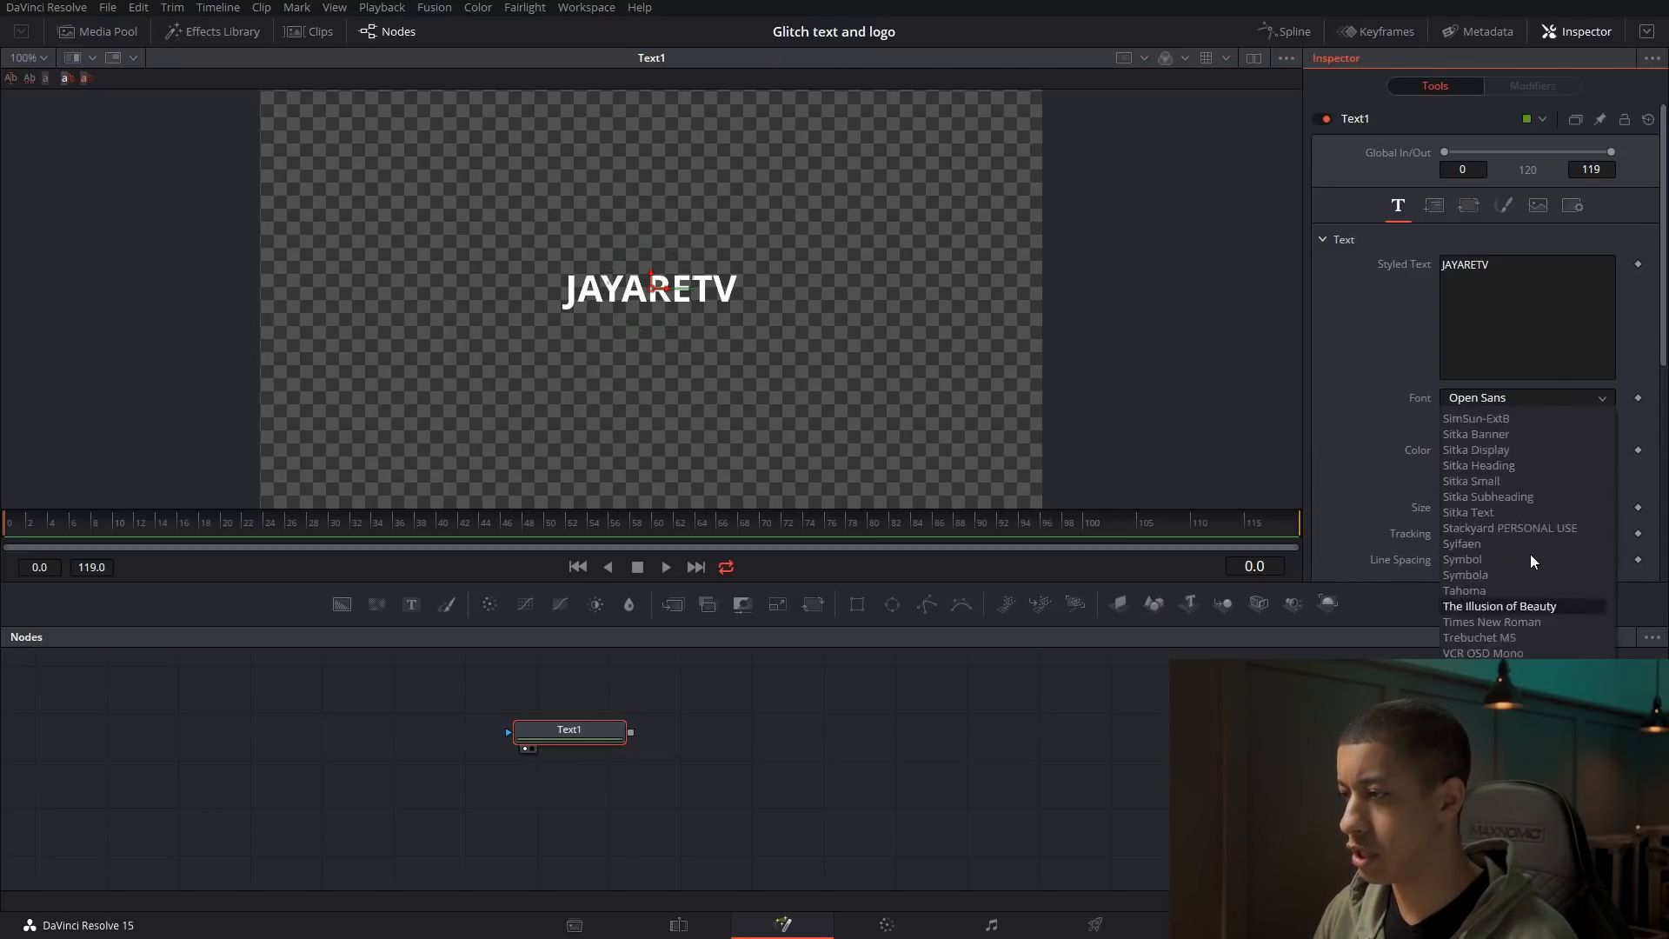
scroll(1530, 547, up, 5)
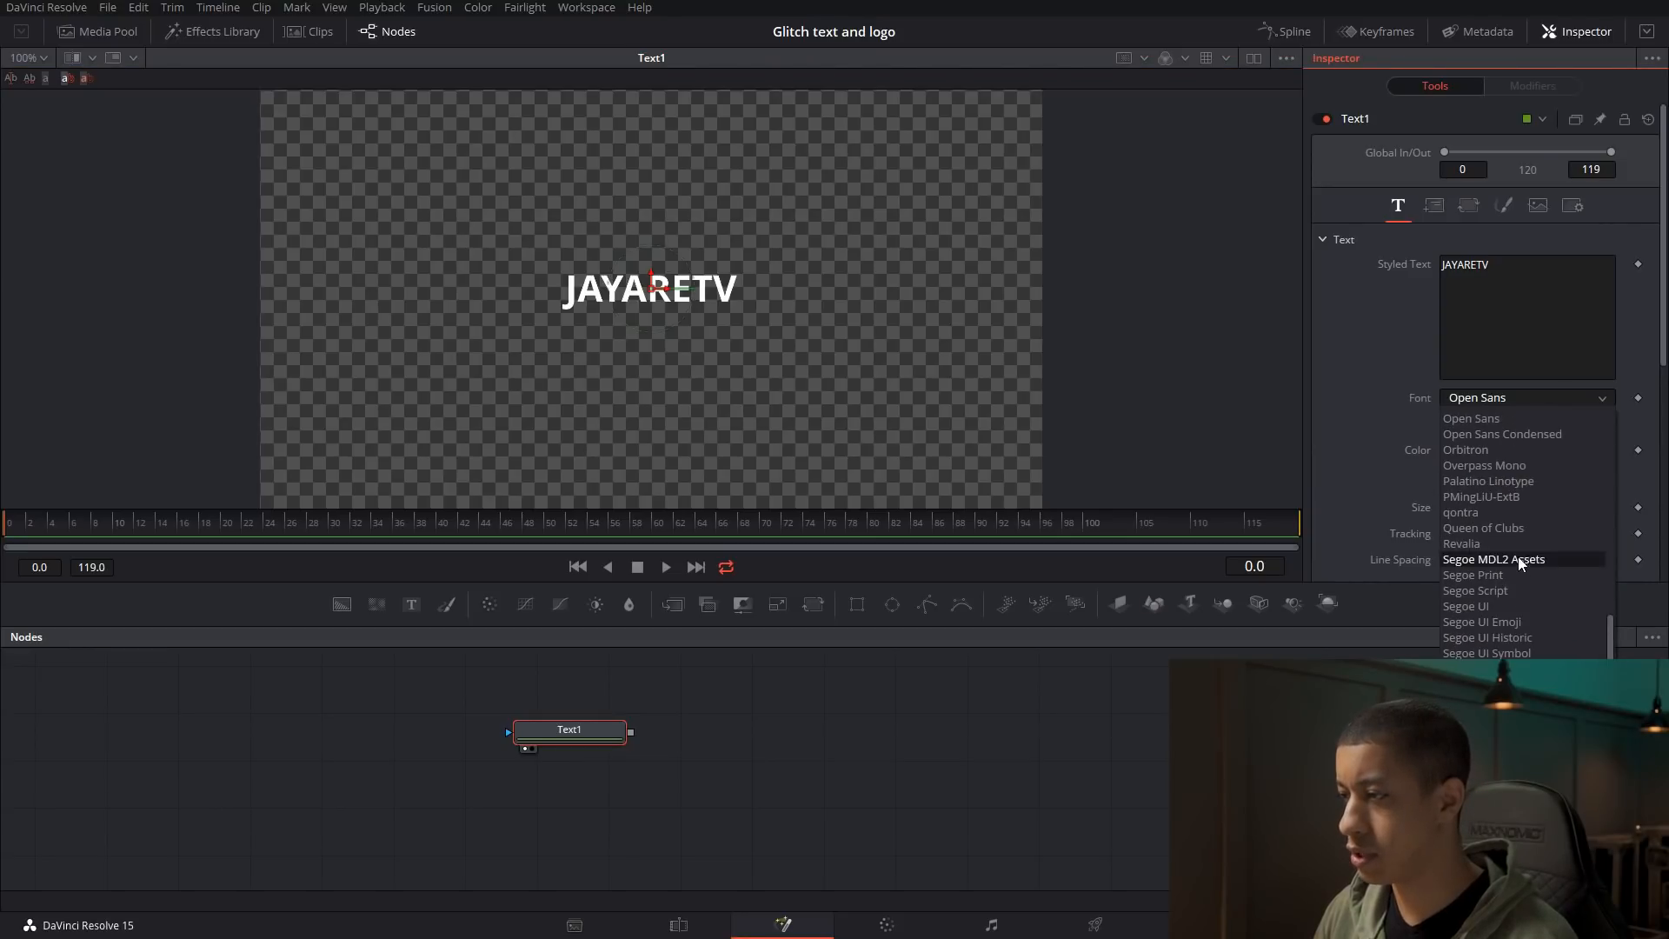
click(1500, 450)
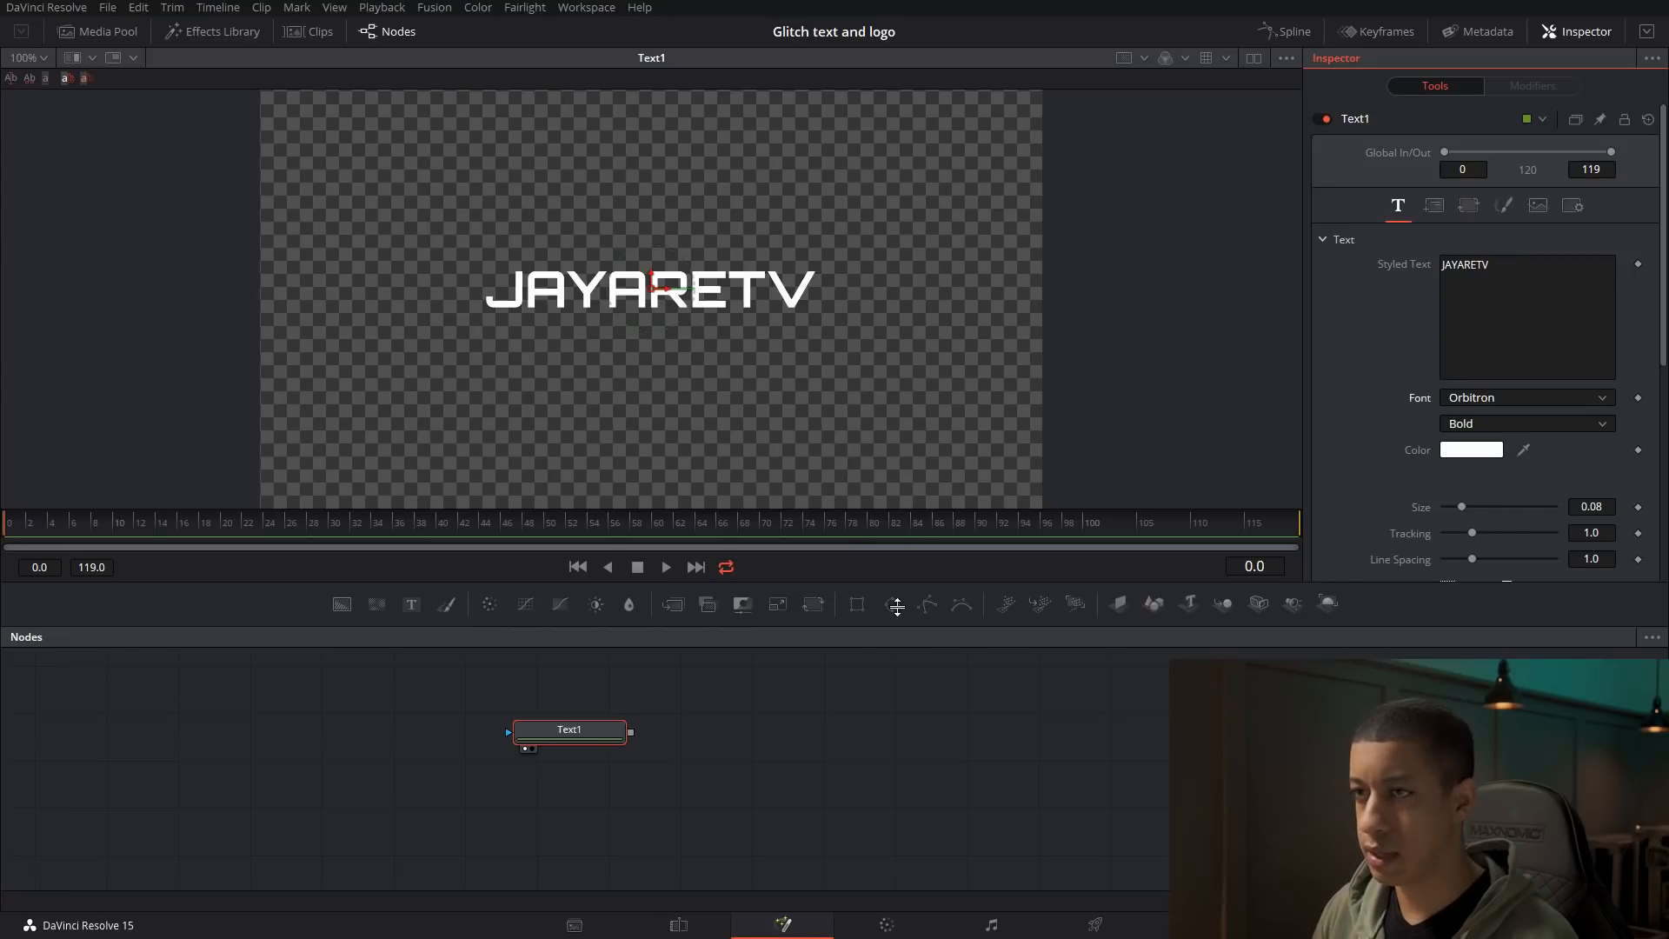
Mask the text with a Rectangle node placed ahead of Text1 and shift the mask's centre to about X 0.36, Y 0.44
click(840, 714)
click(830, 709)
drag(567, 734, 711, 736)
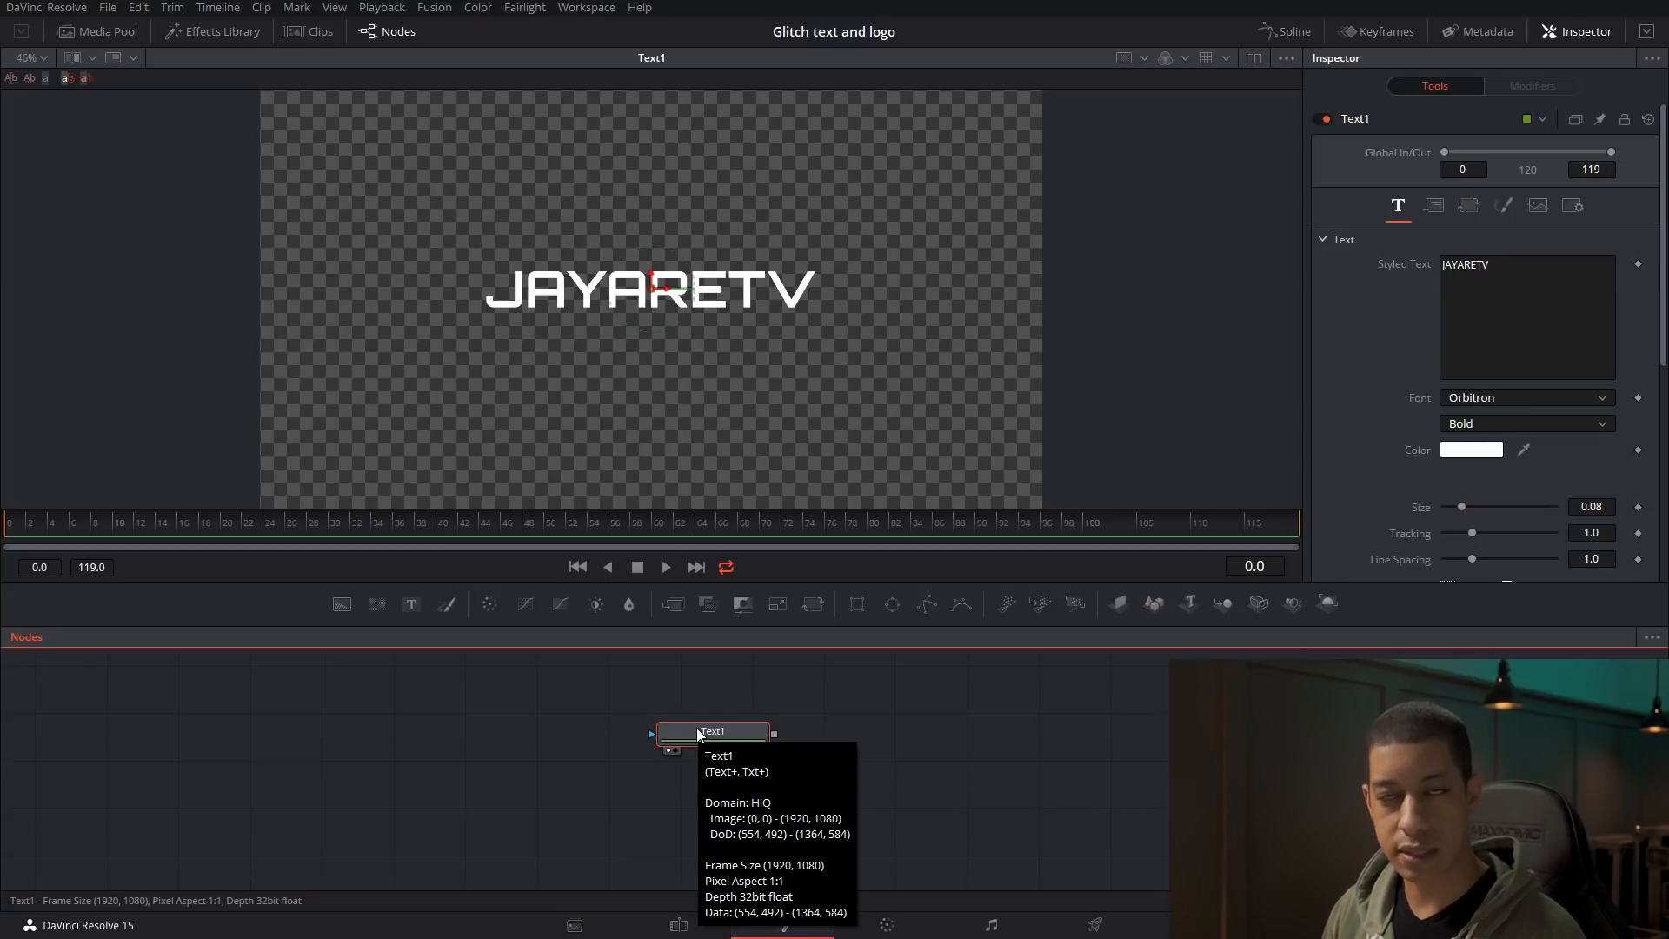
drag(857, 602, 583, 739)
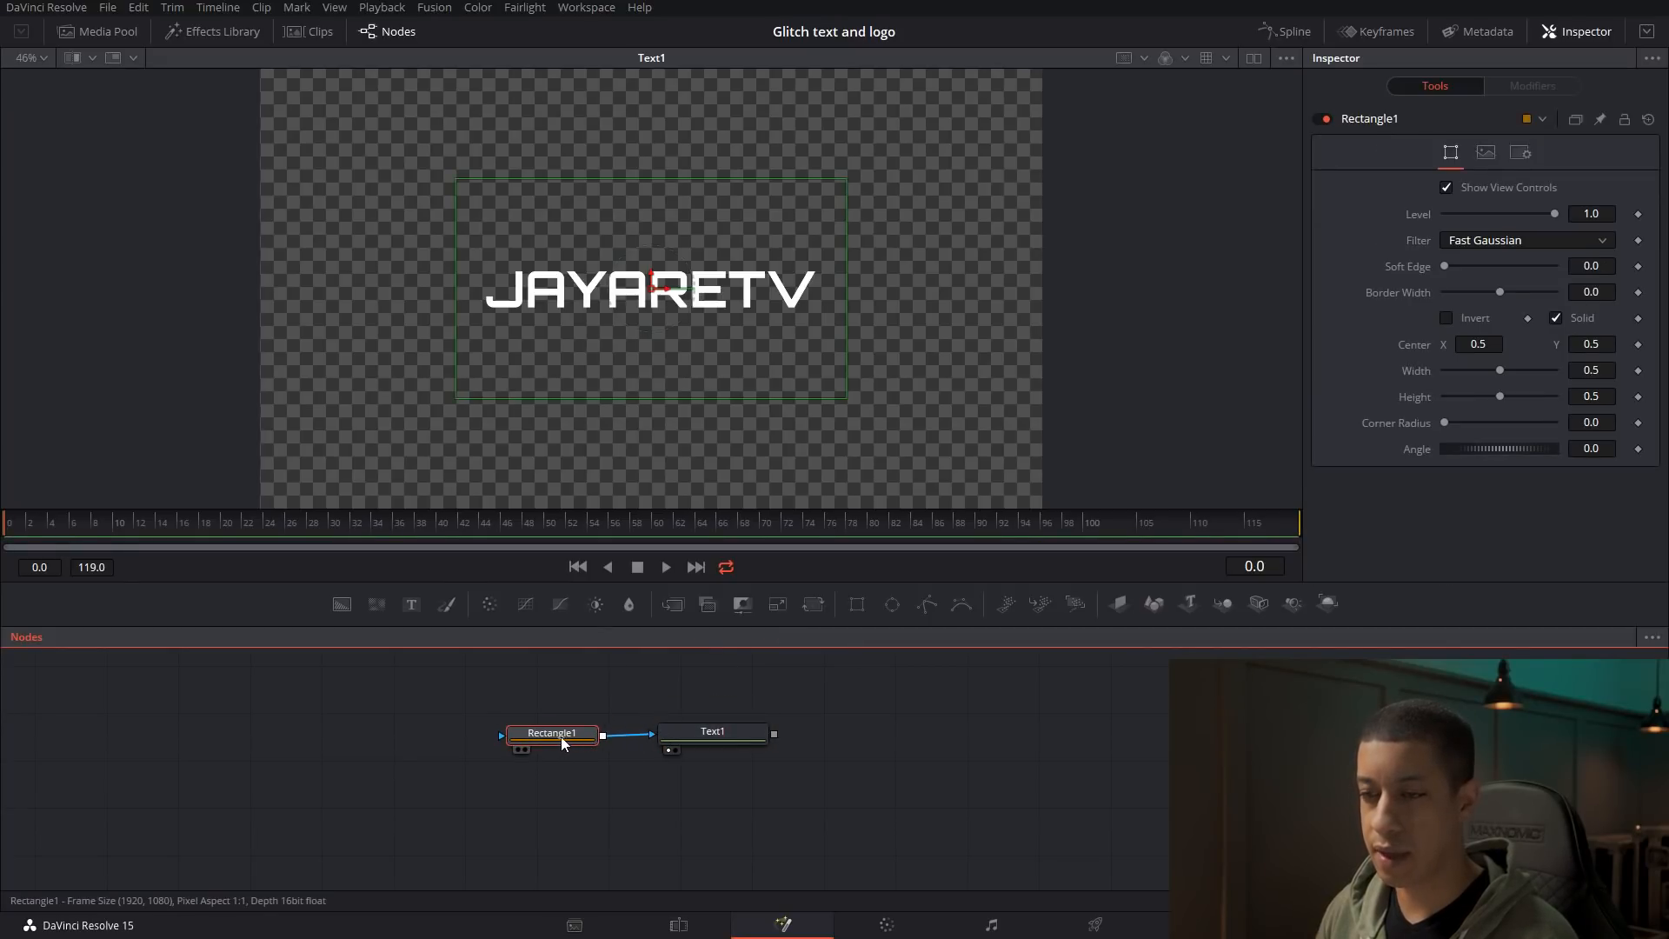
drag(658, 287, 544, 314)
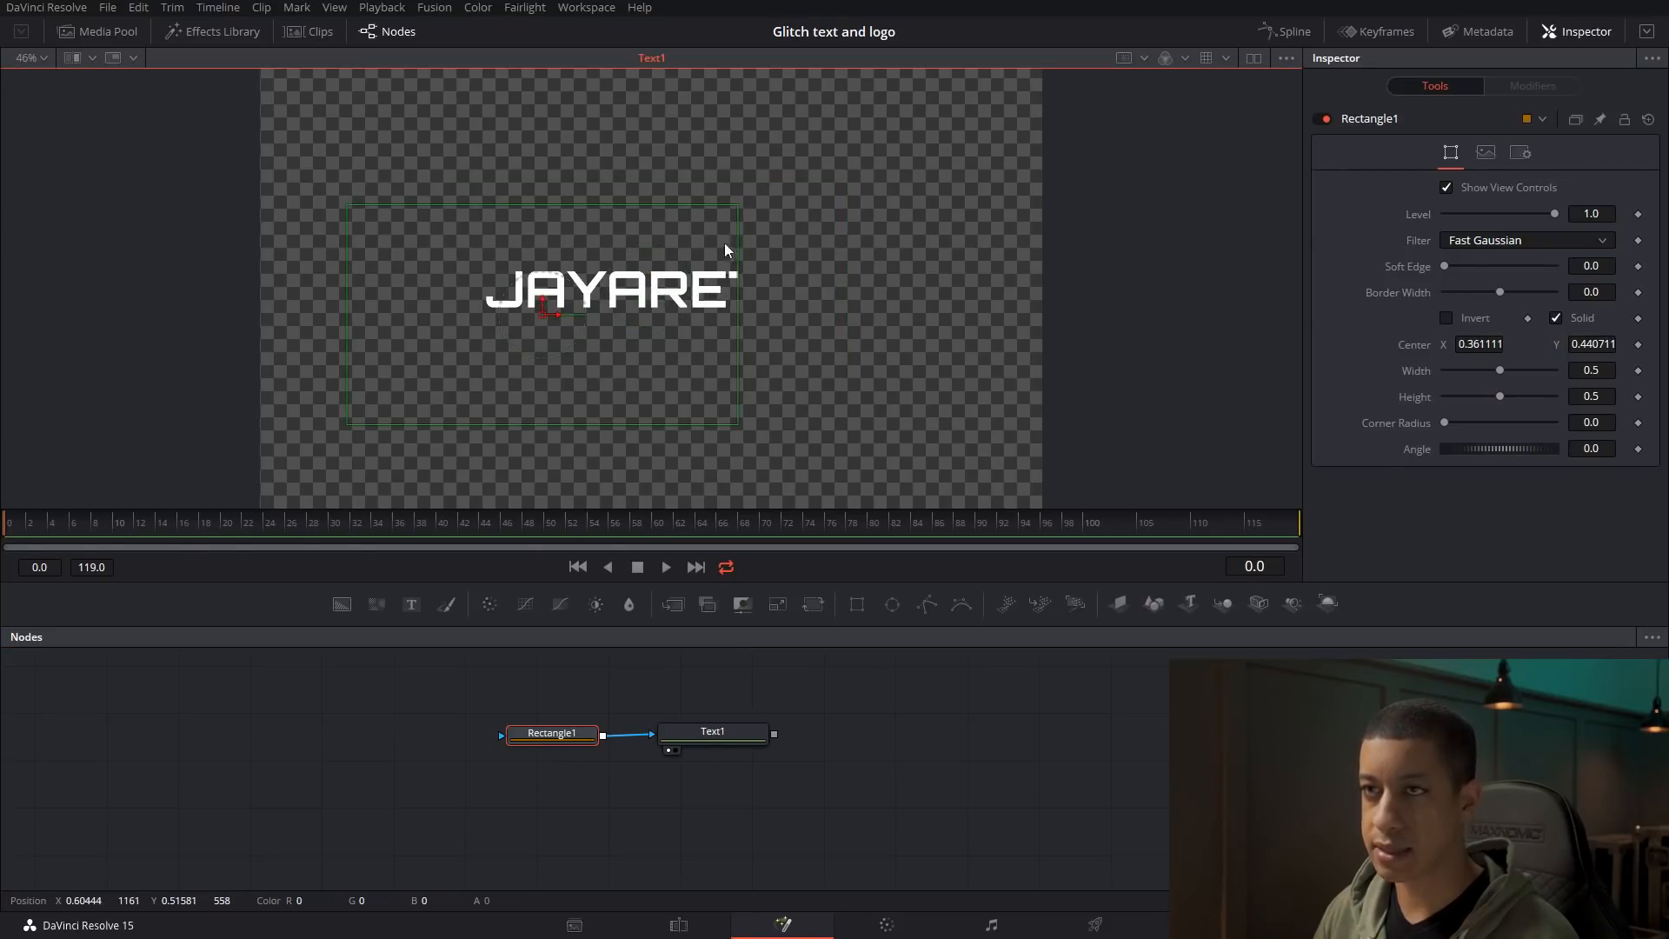
Examine the Rectangle1 mask in the second viewer beside the text, ending with a single-viewer layout
click(1254, 58)
click(561, 733)
drag(561, 733, 895, 410)
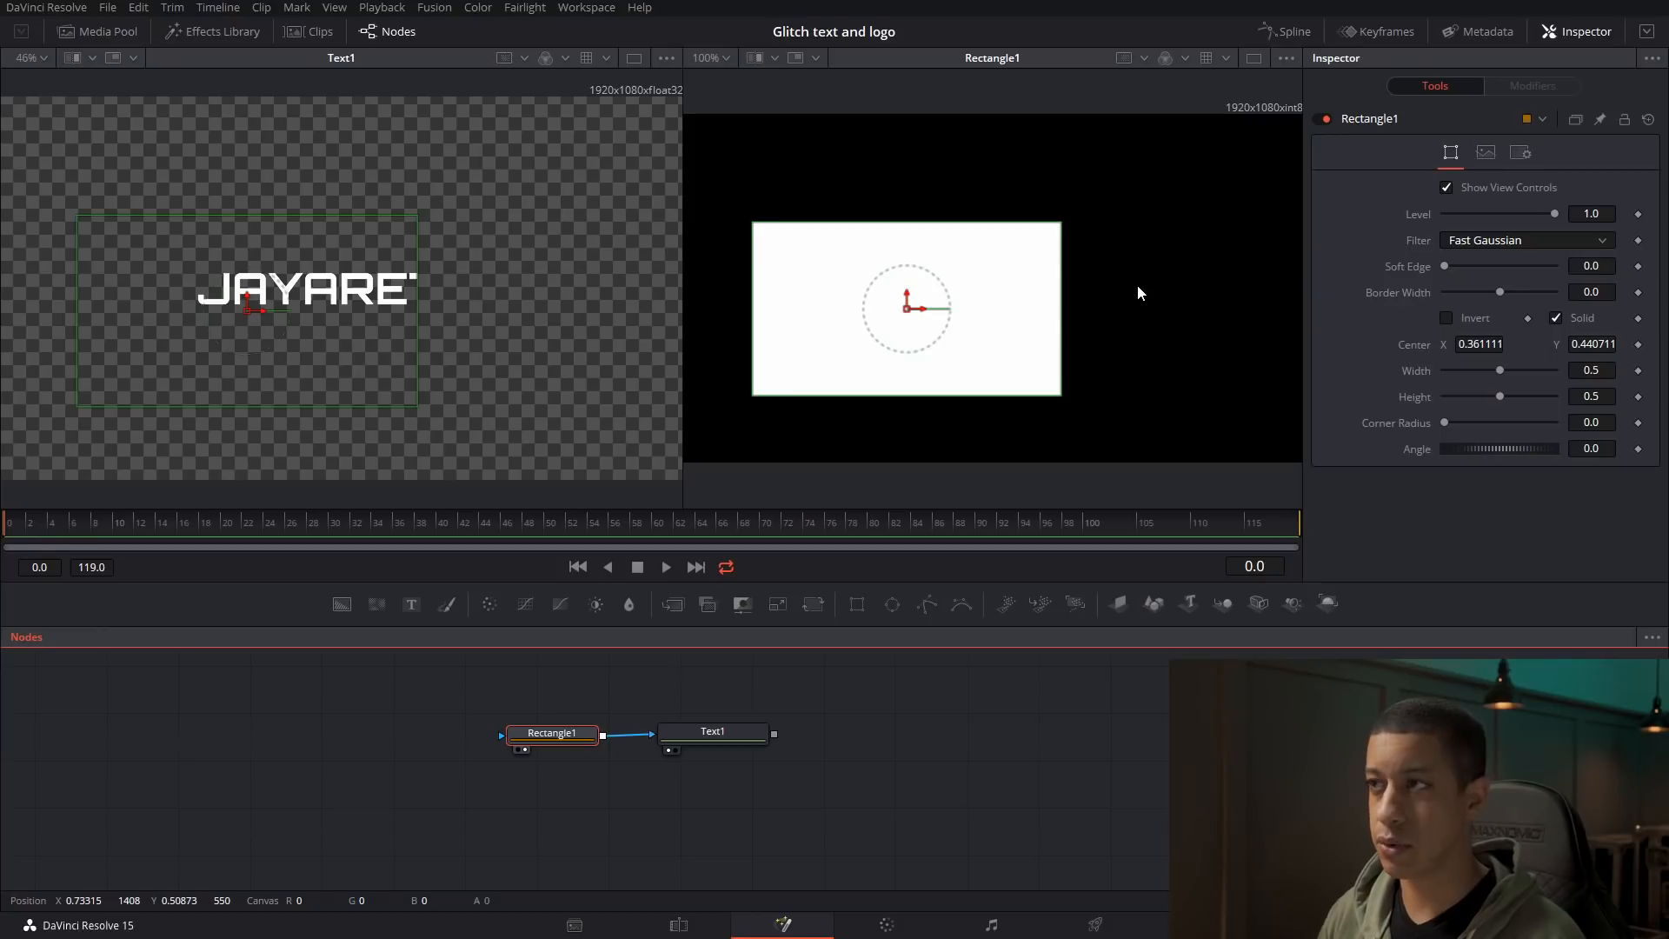
click(634, 58)
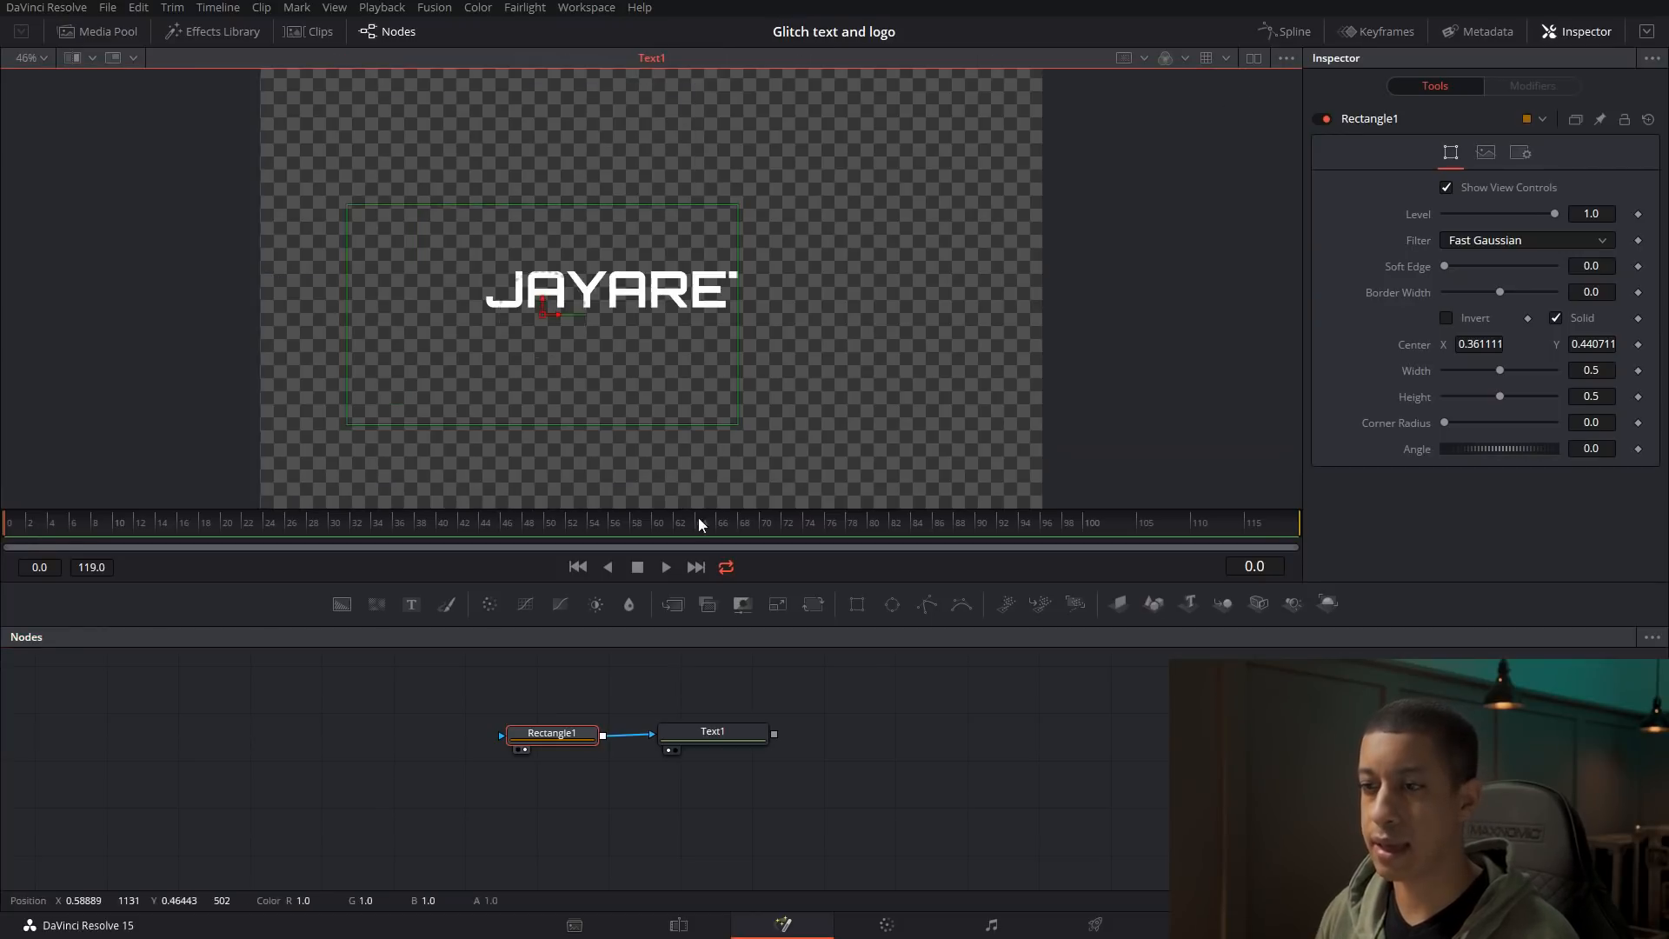
Delete the Rectangle1 mask node from the node graph
drag(568, 711, 458, 766)
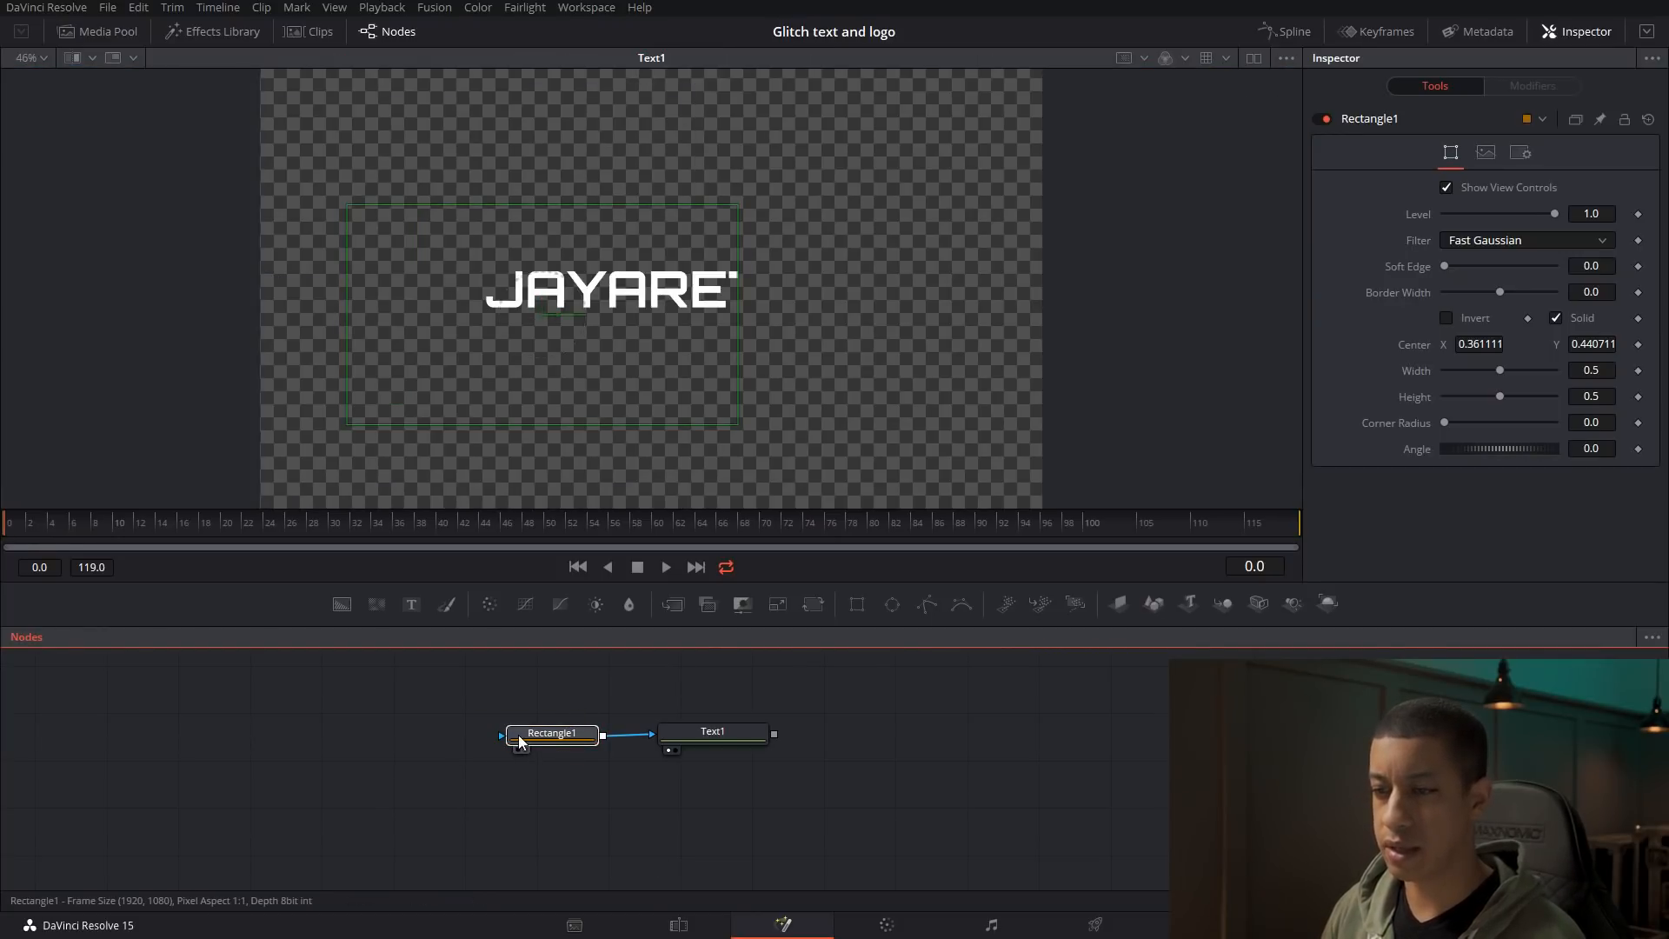
key(Delete)
Move the Text1 node farther aside and add a TV node in the free space before it
drag(727, 734, 816, 750)
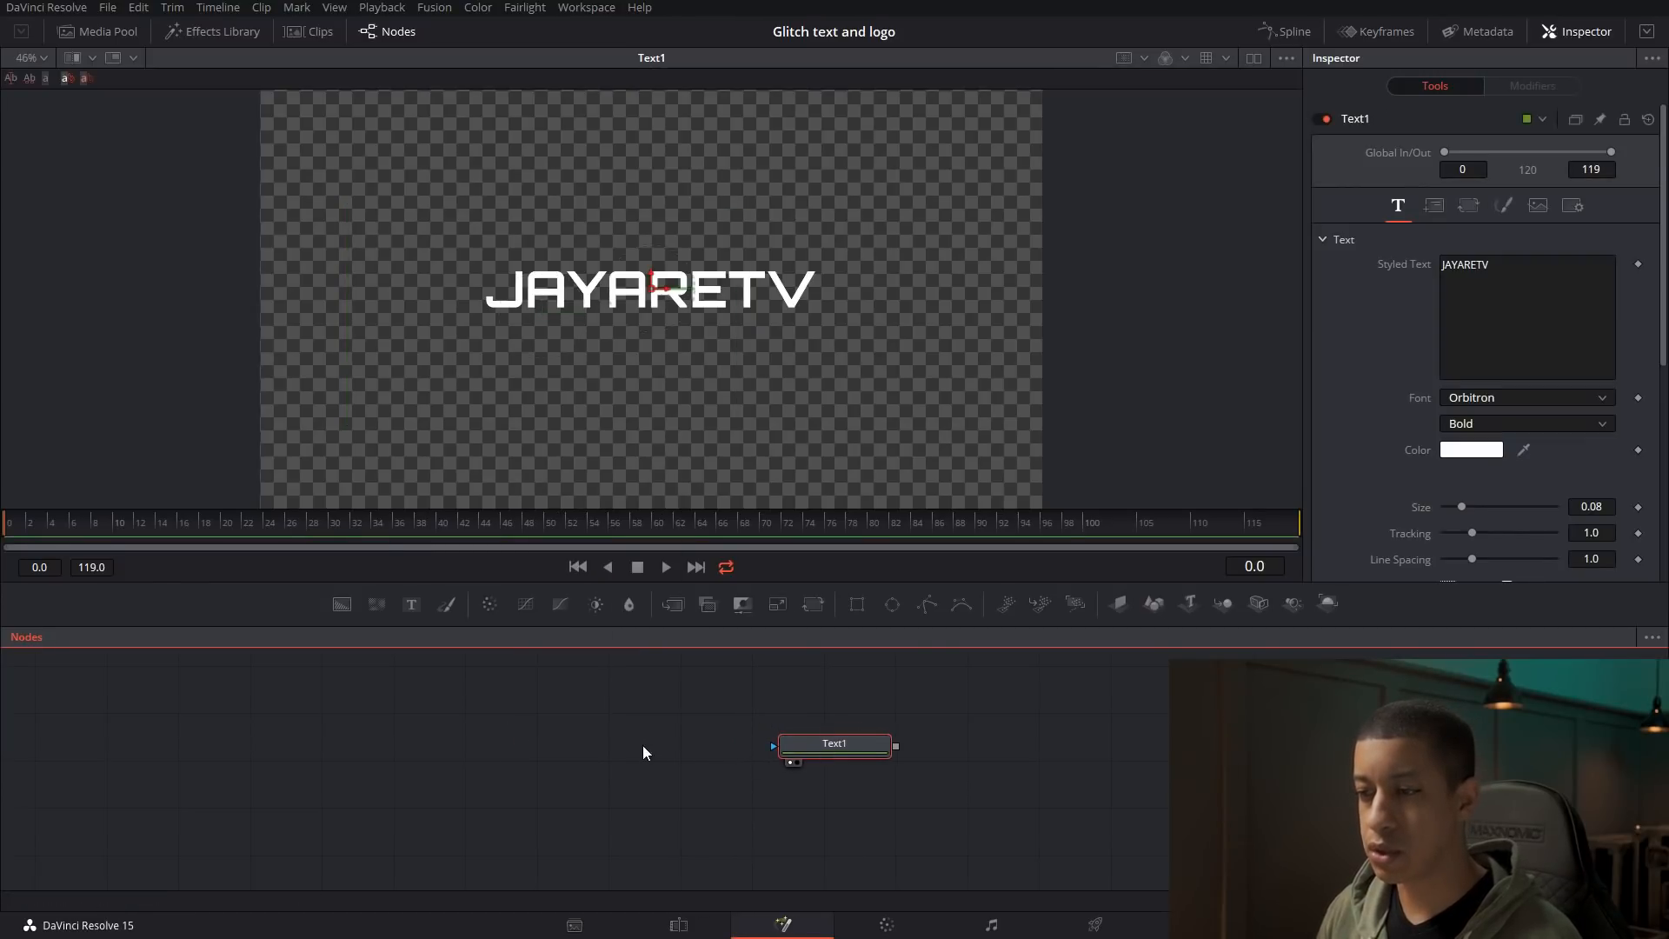
click(611, 754)
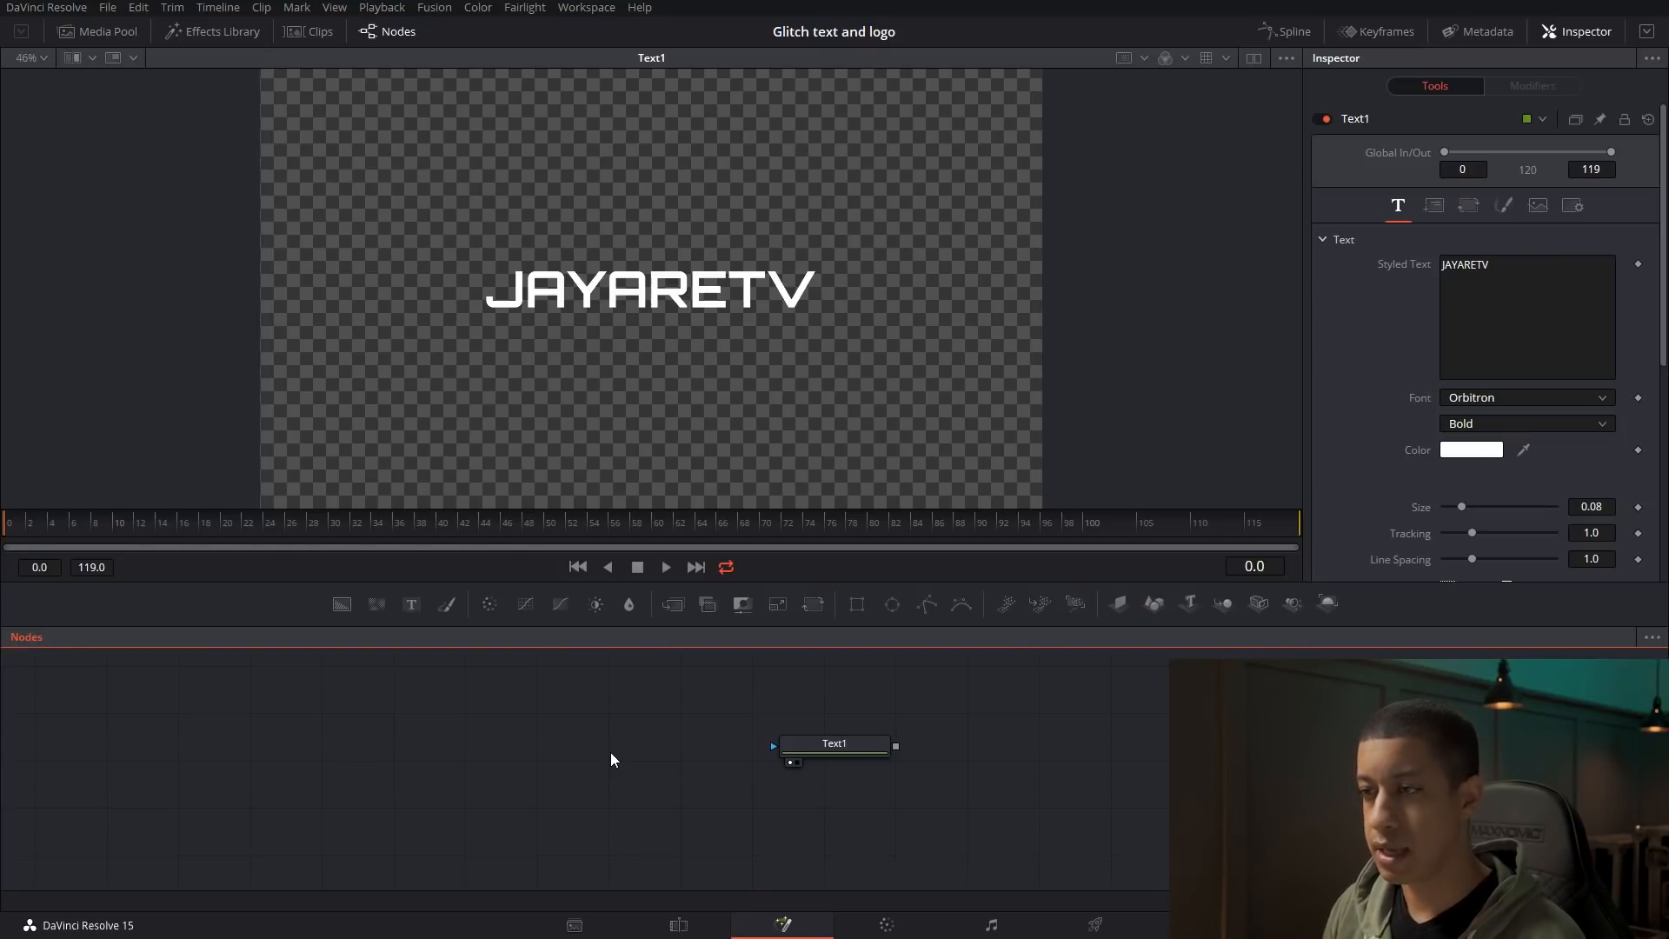
key(shift+space)
text(tv)
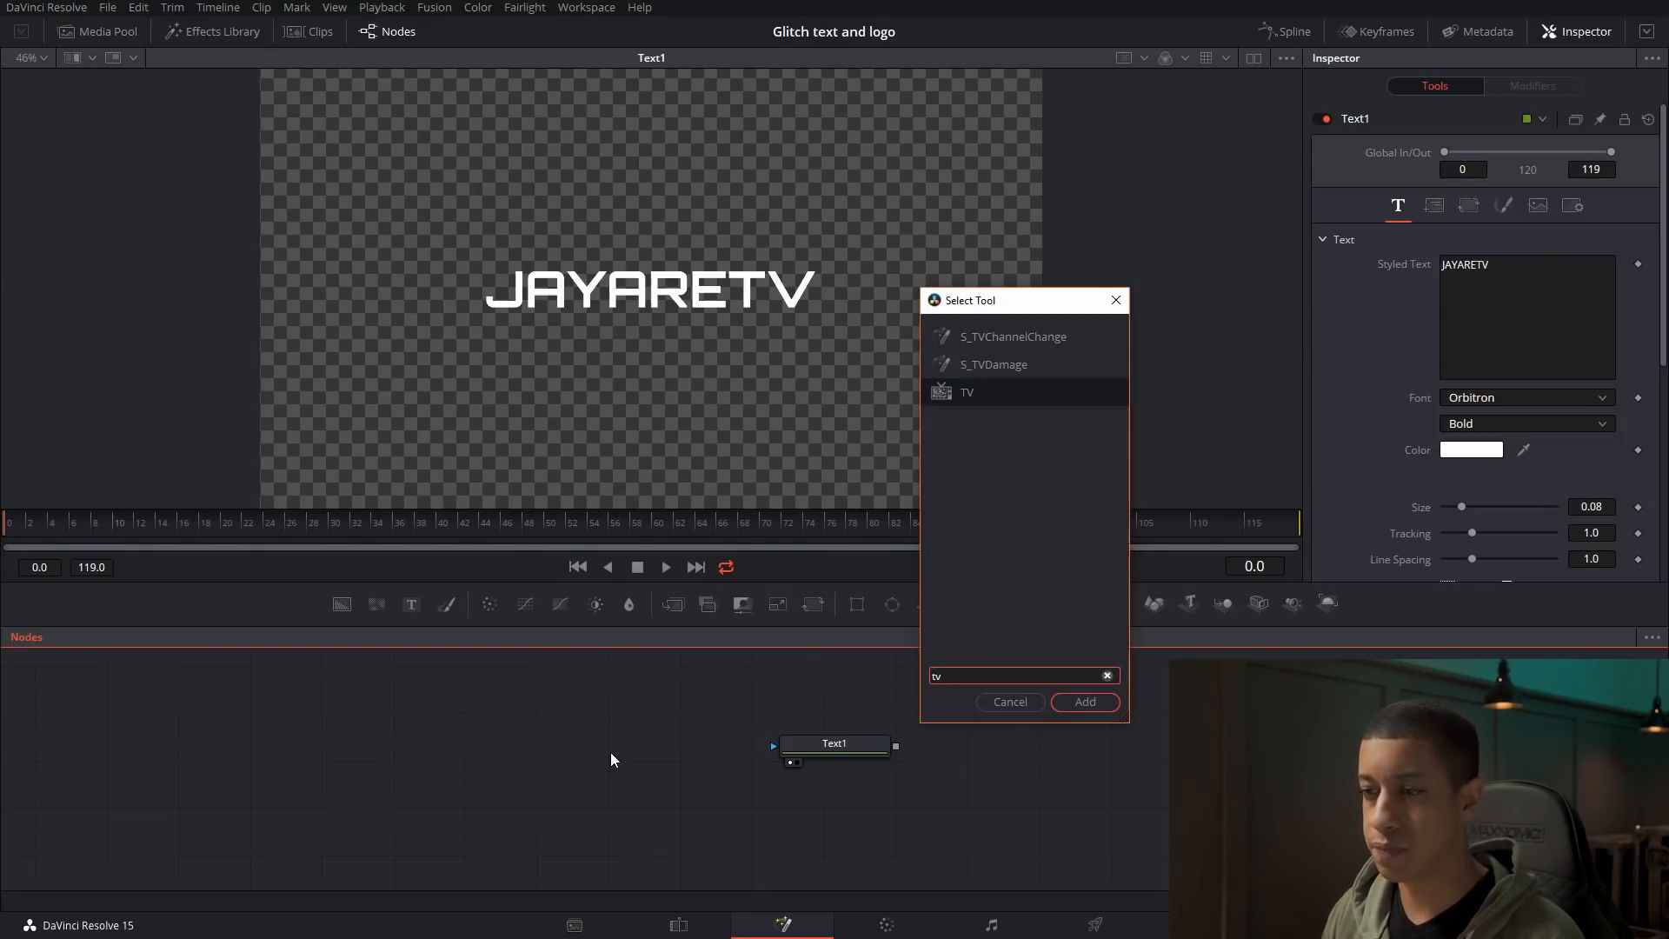
key(Return)
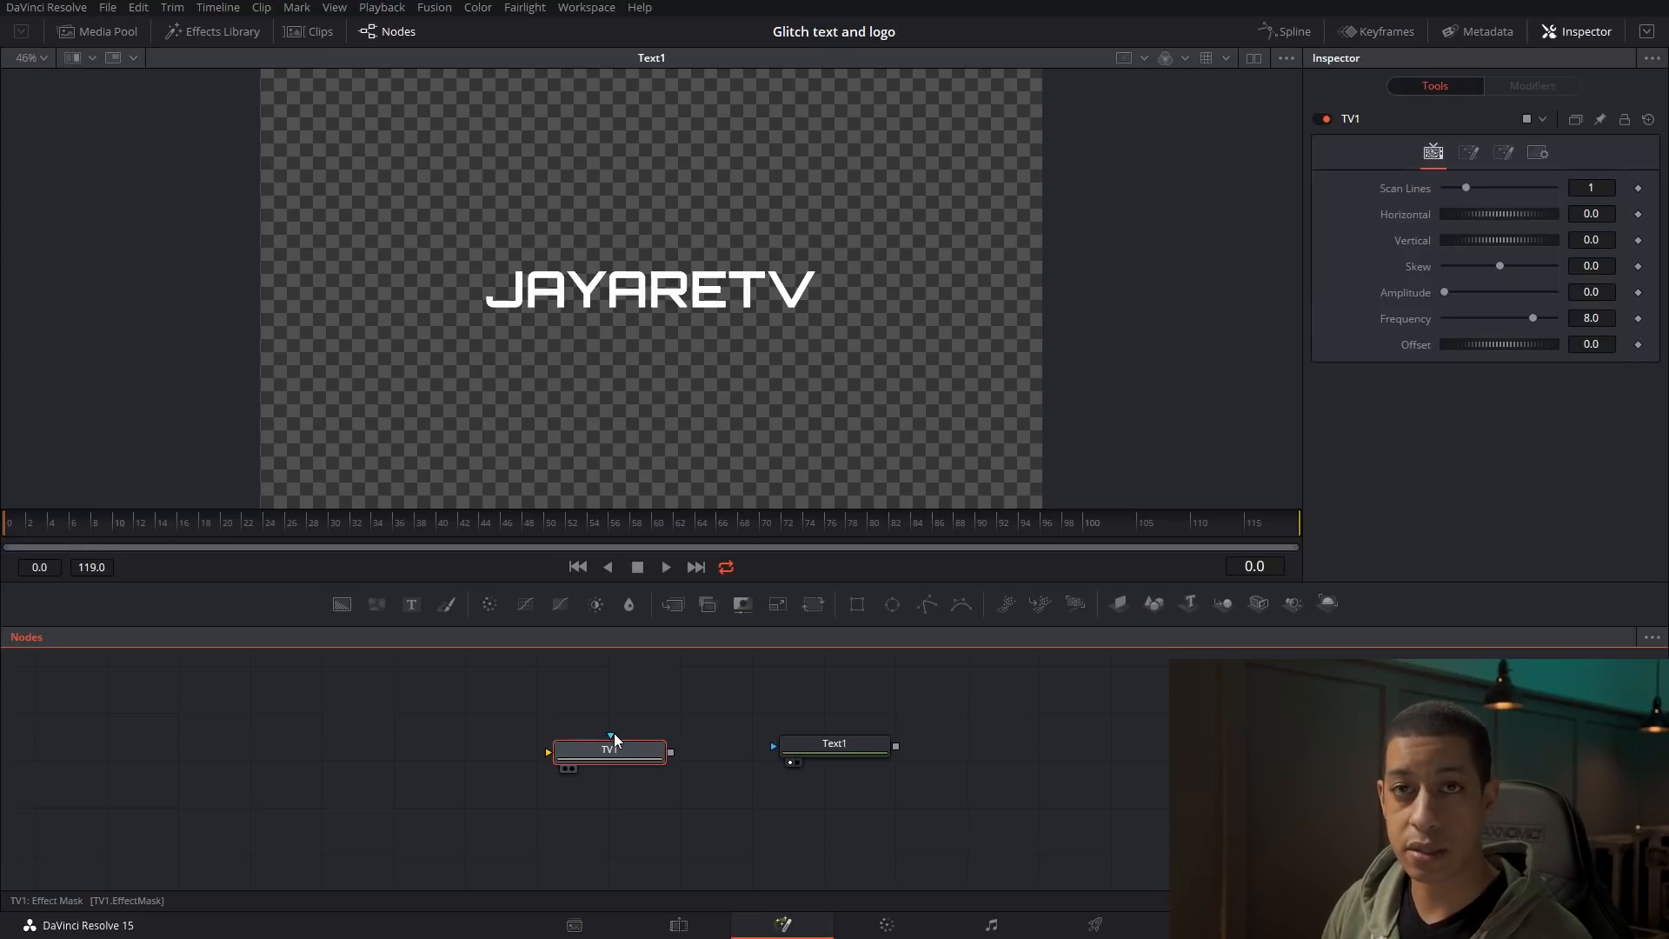
drag(609, 753, 629, 749)
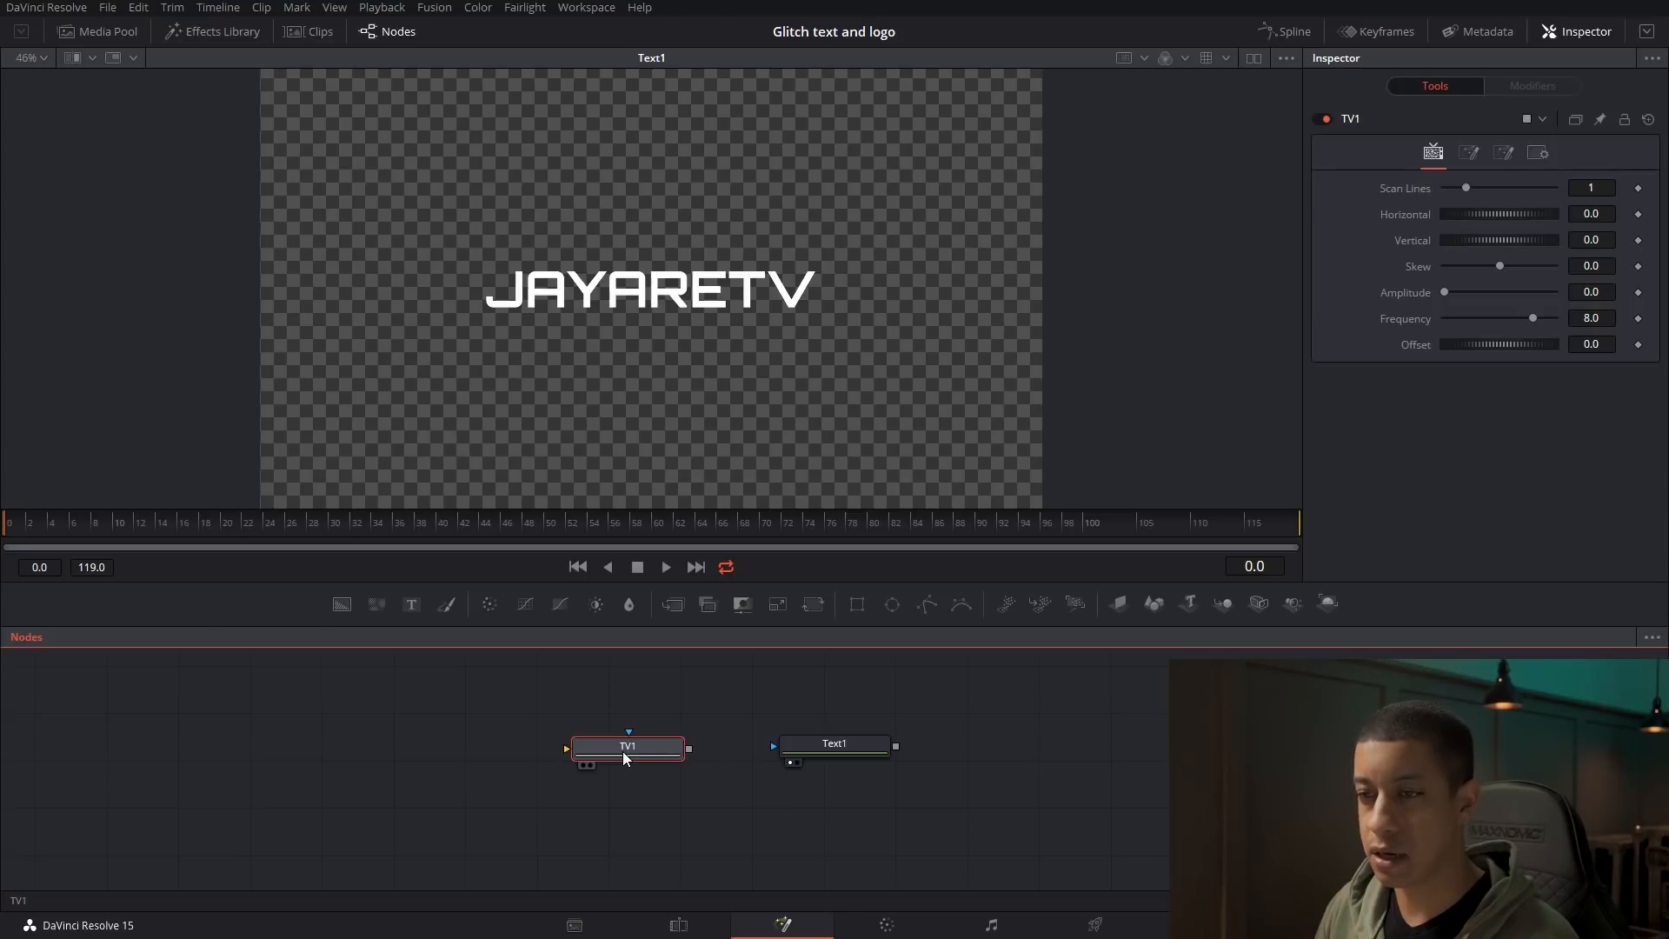
Add a Background node above TV1 and connect its output to TV1's input
drag(343, 601, 619, 683)
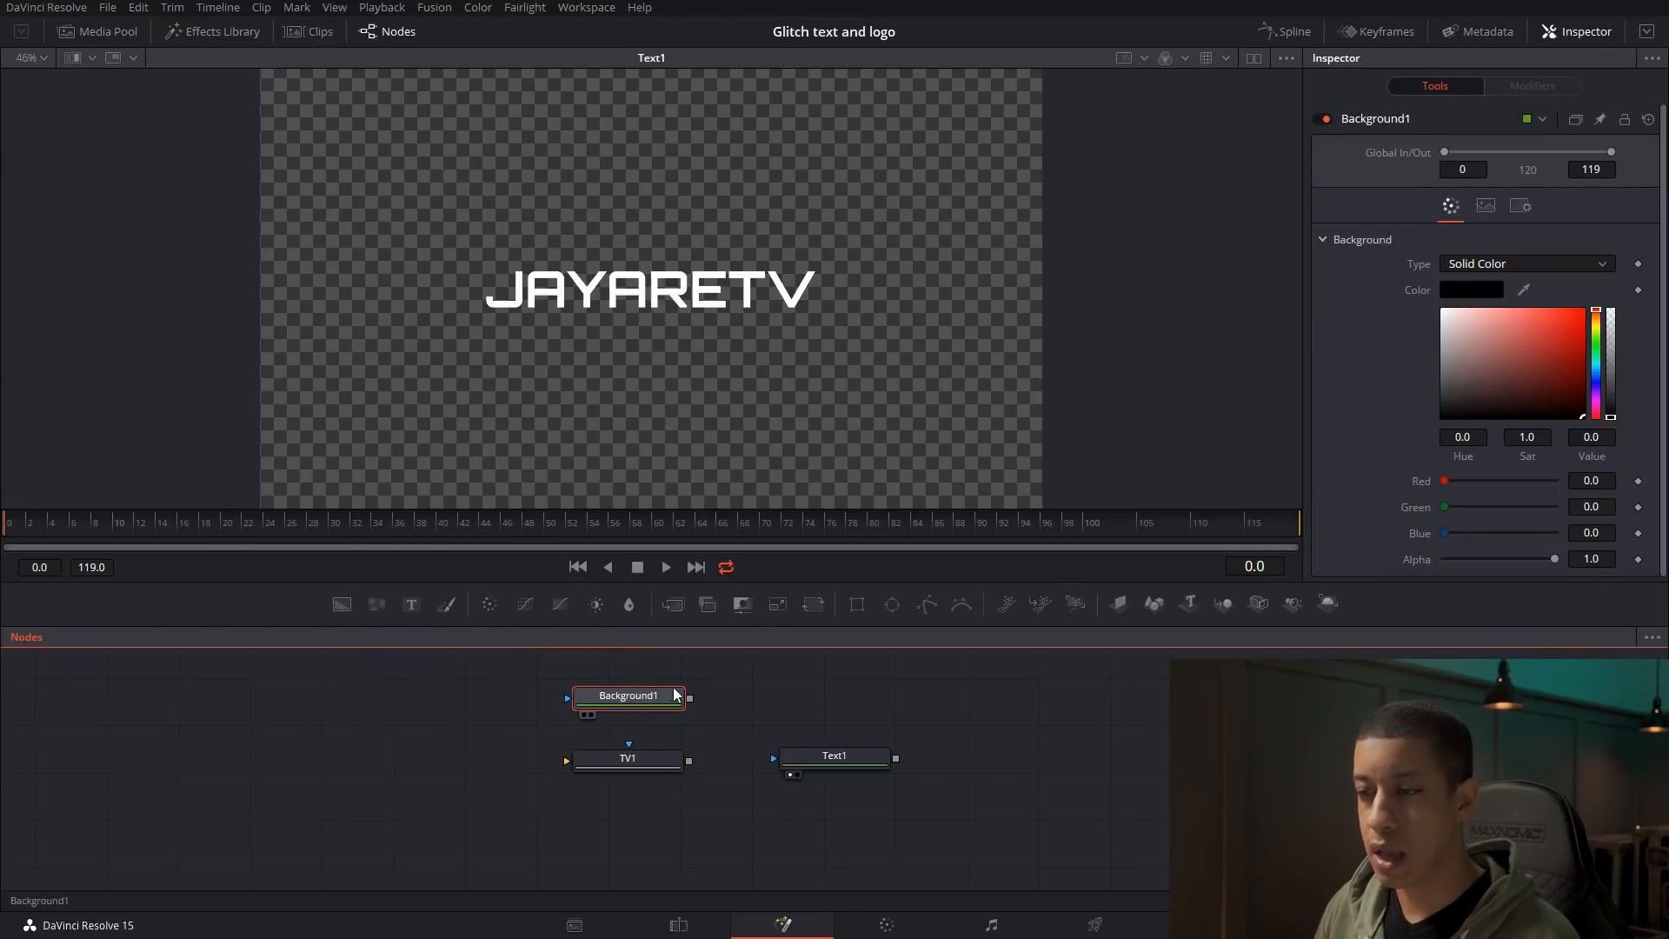
drag(688, 701, 647, 764)
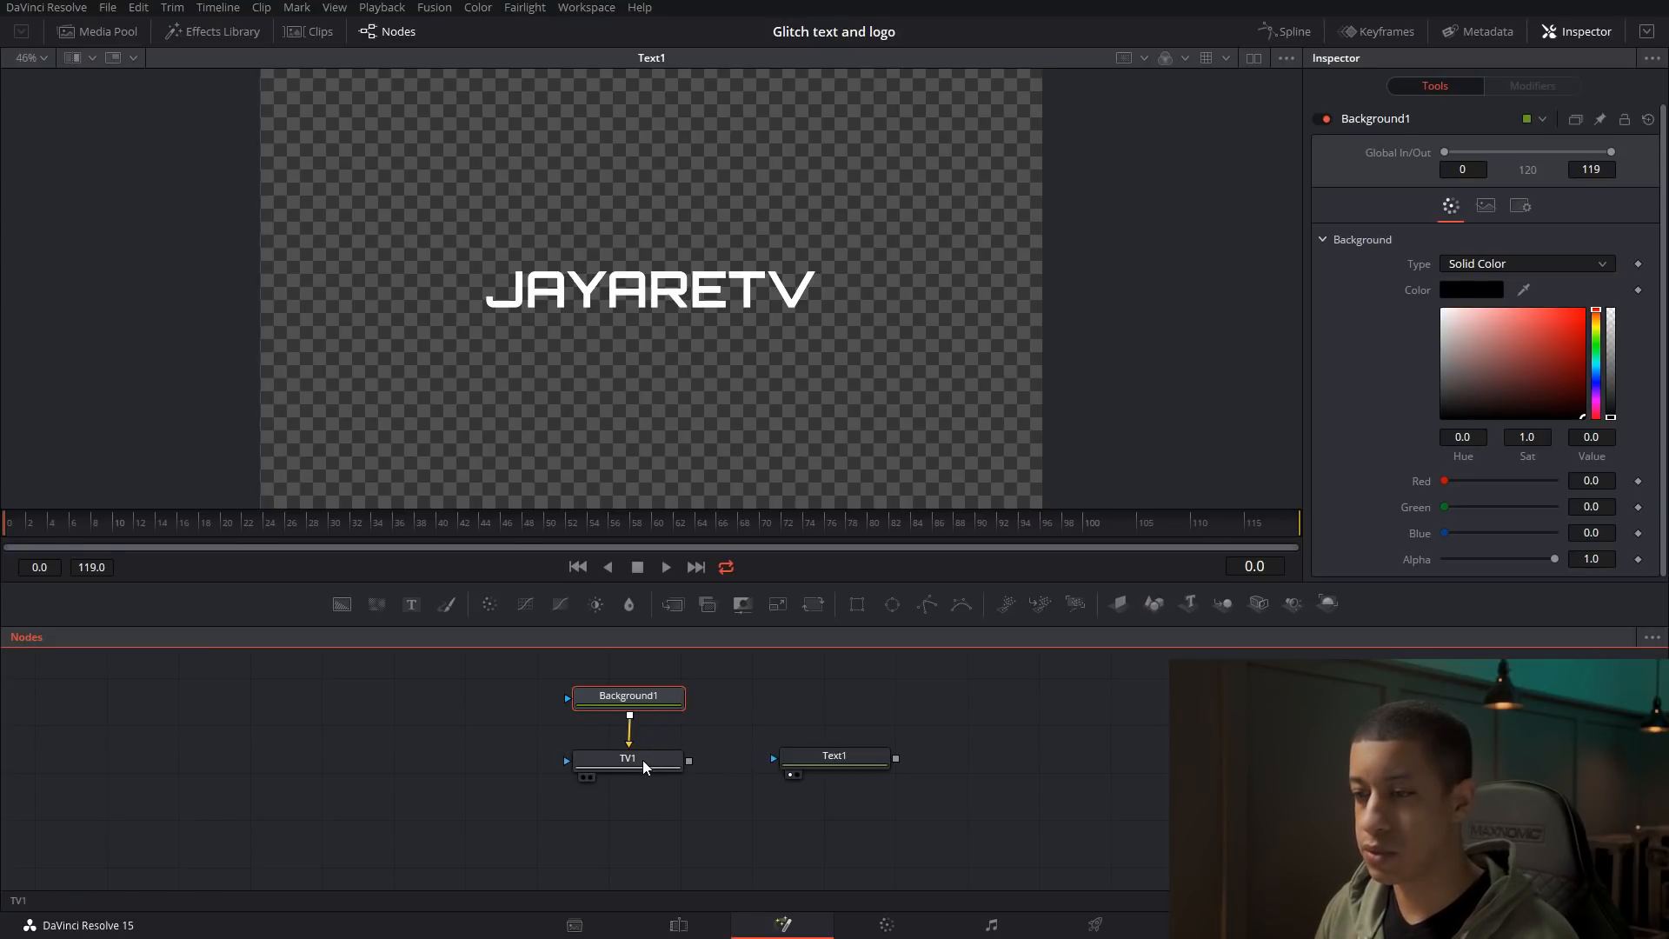
click(627, 761)
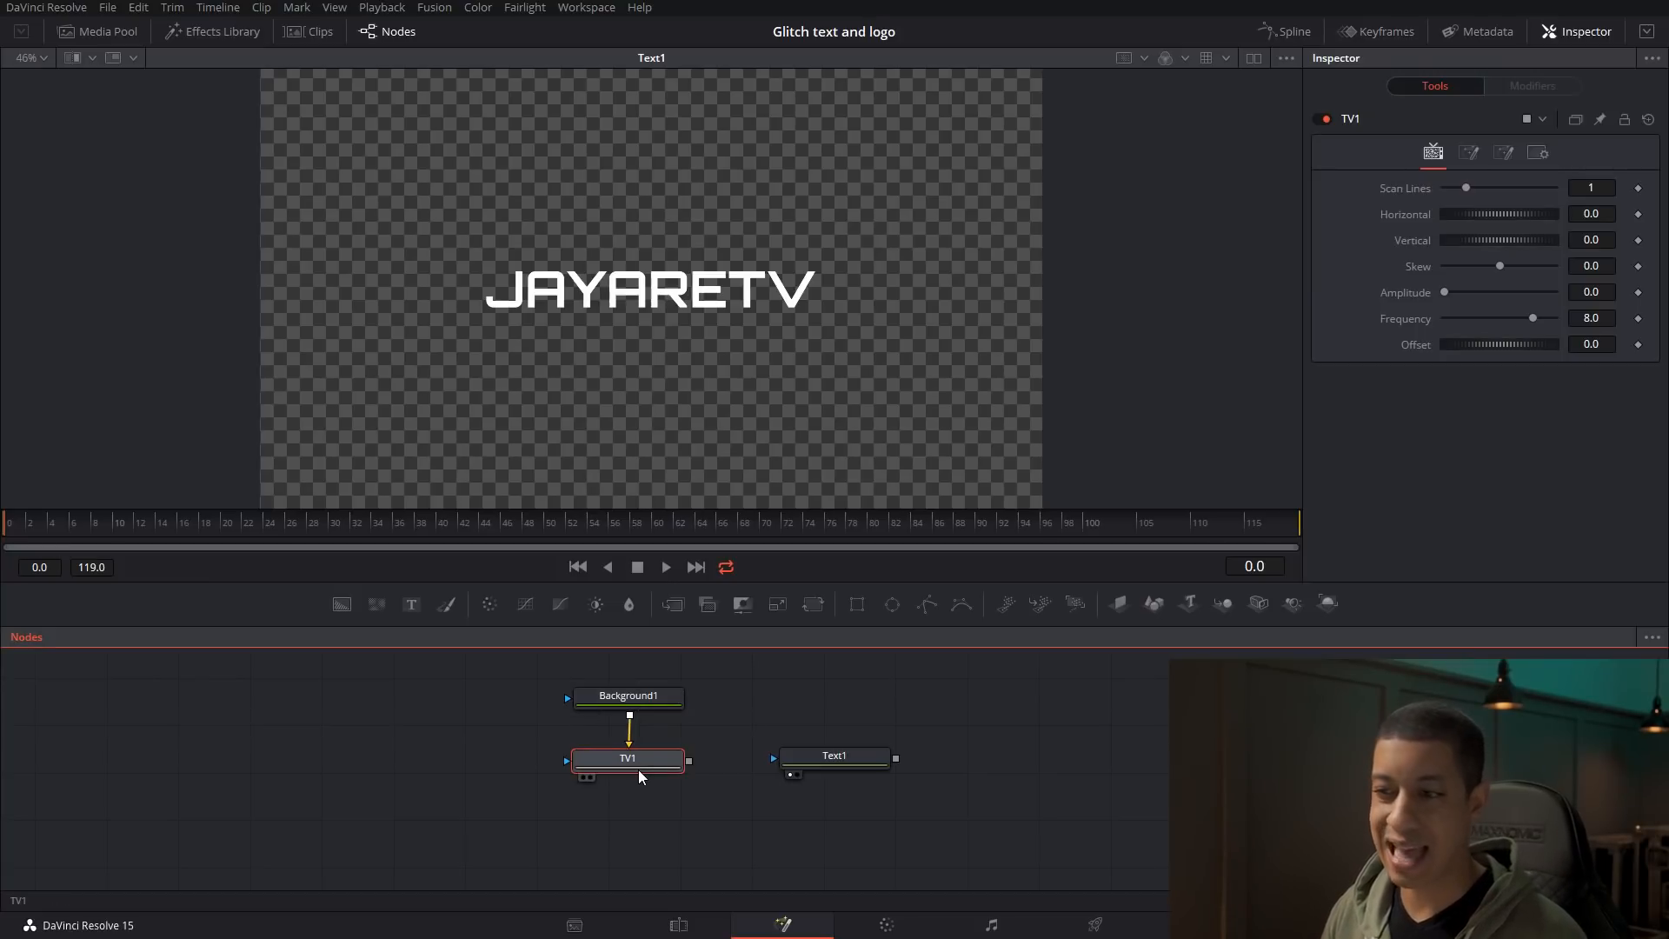
Set the Background1 colour to bright red, about 0.93 red with 0.02 green and blue, and display TV1 in the viewer
click(653, 697)
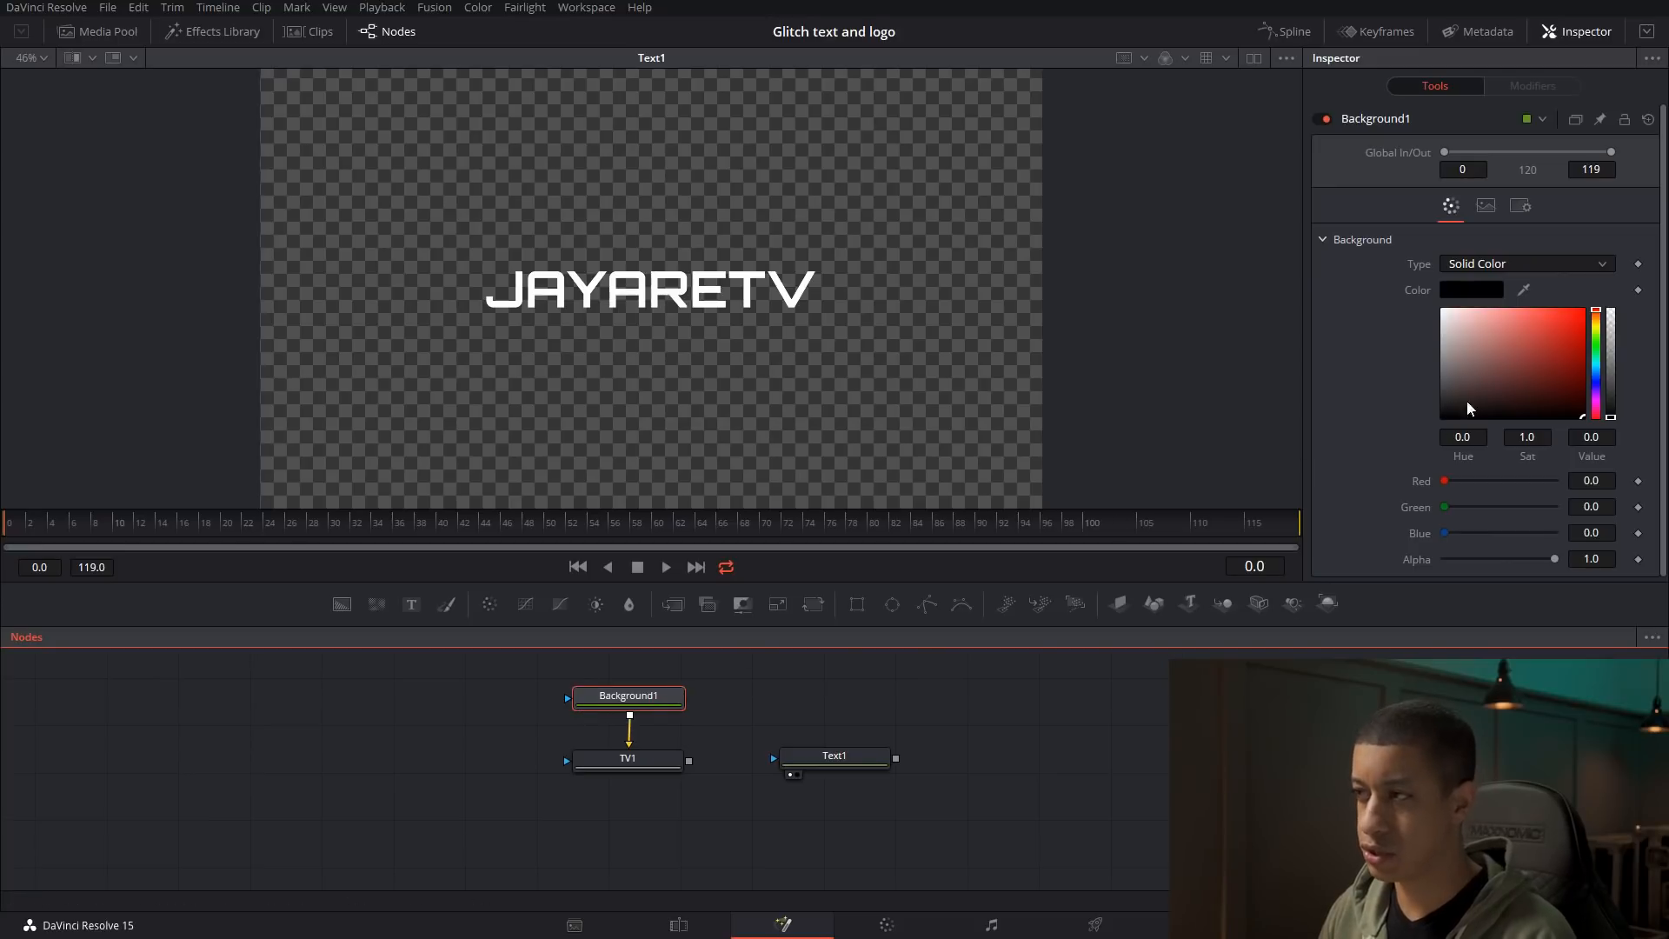
click(1581, 319)
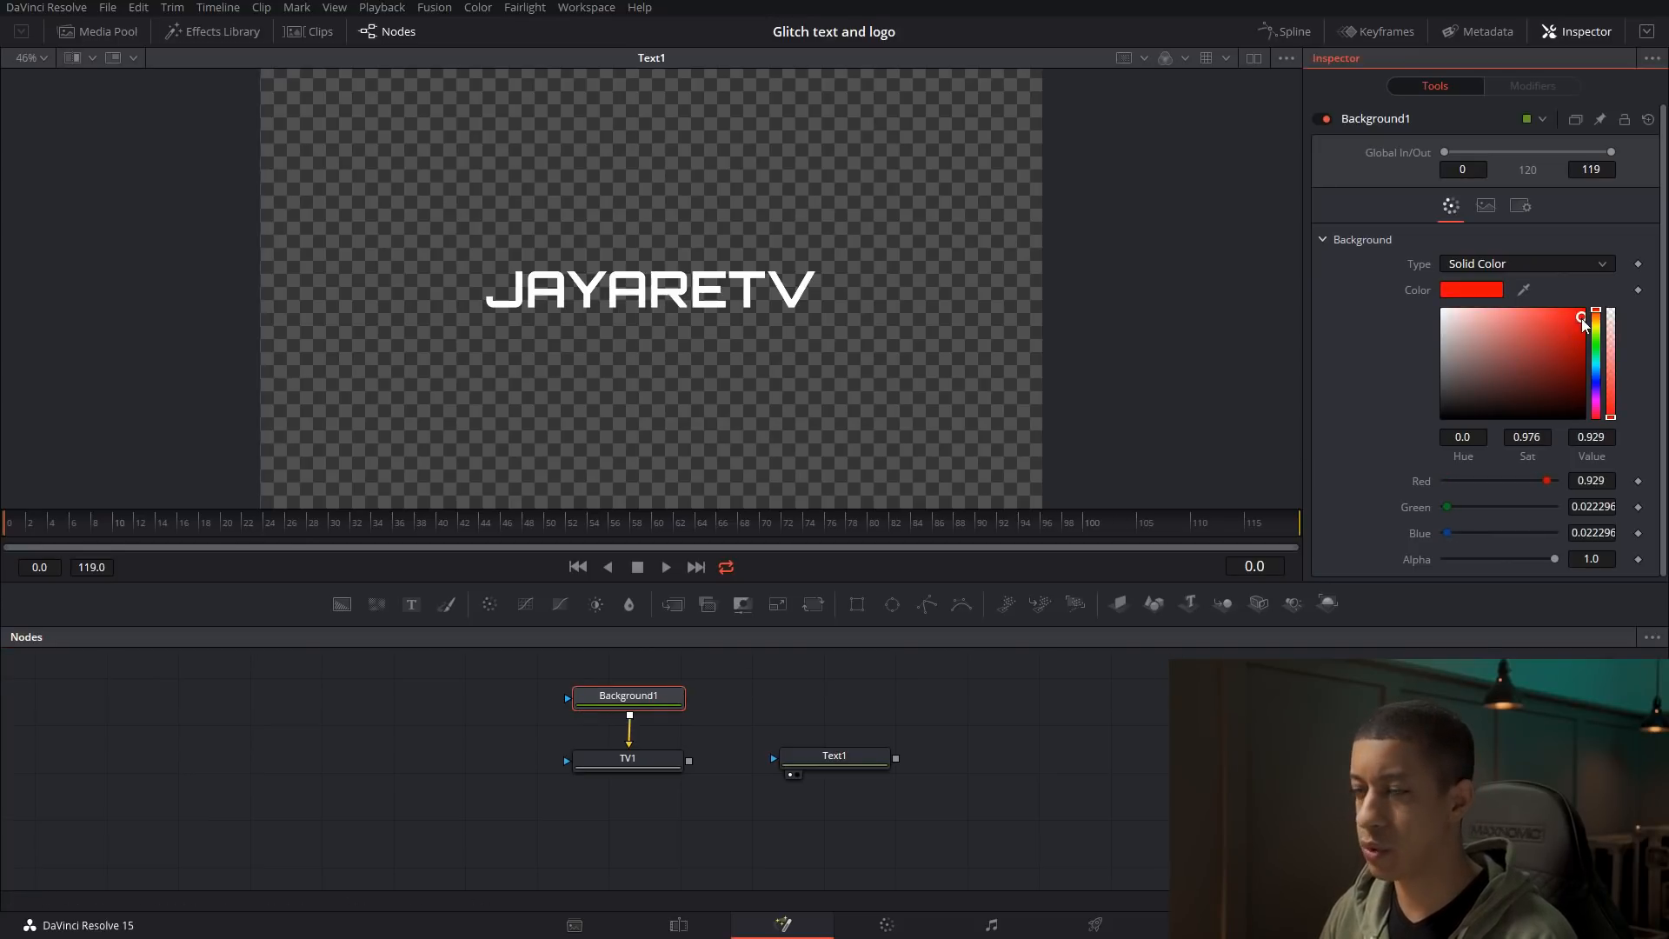
drag(624, 764, 633, 350)
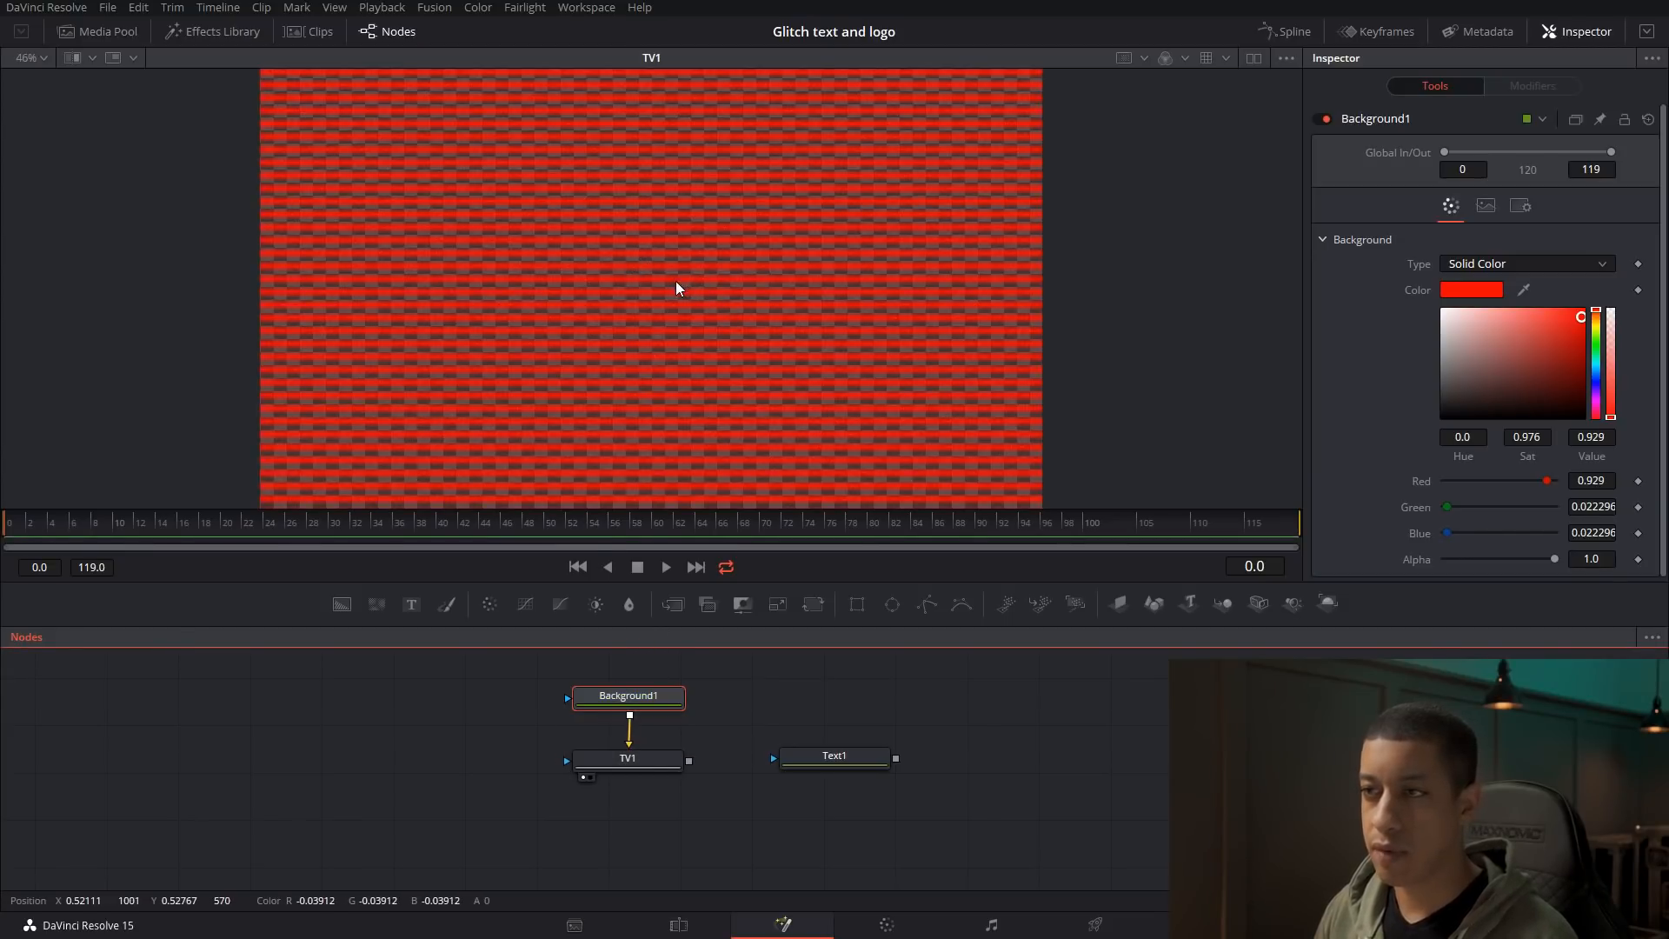
scroll(681, 282, up, 10)
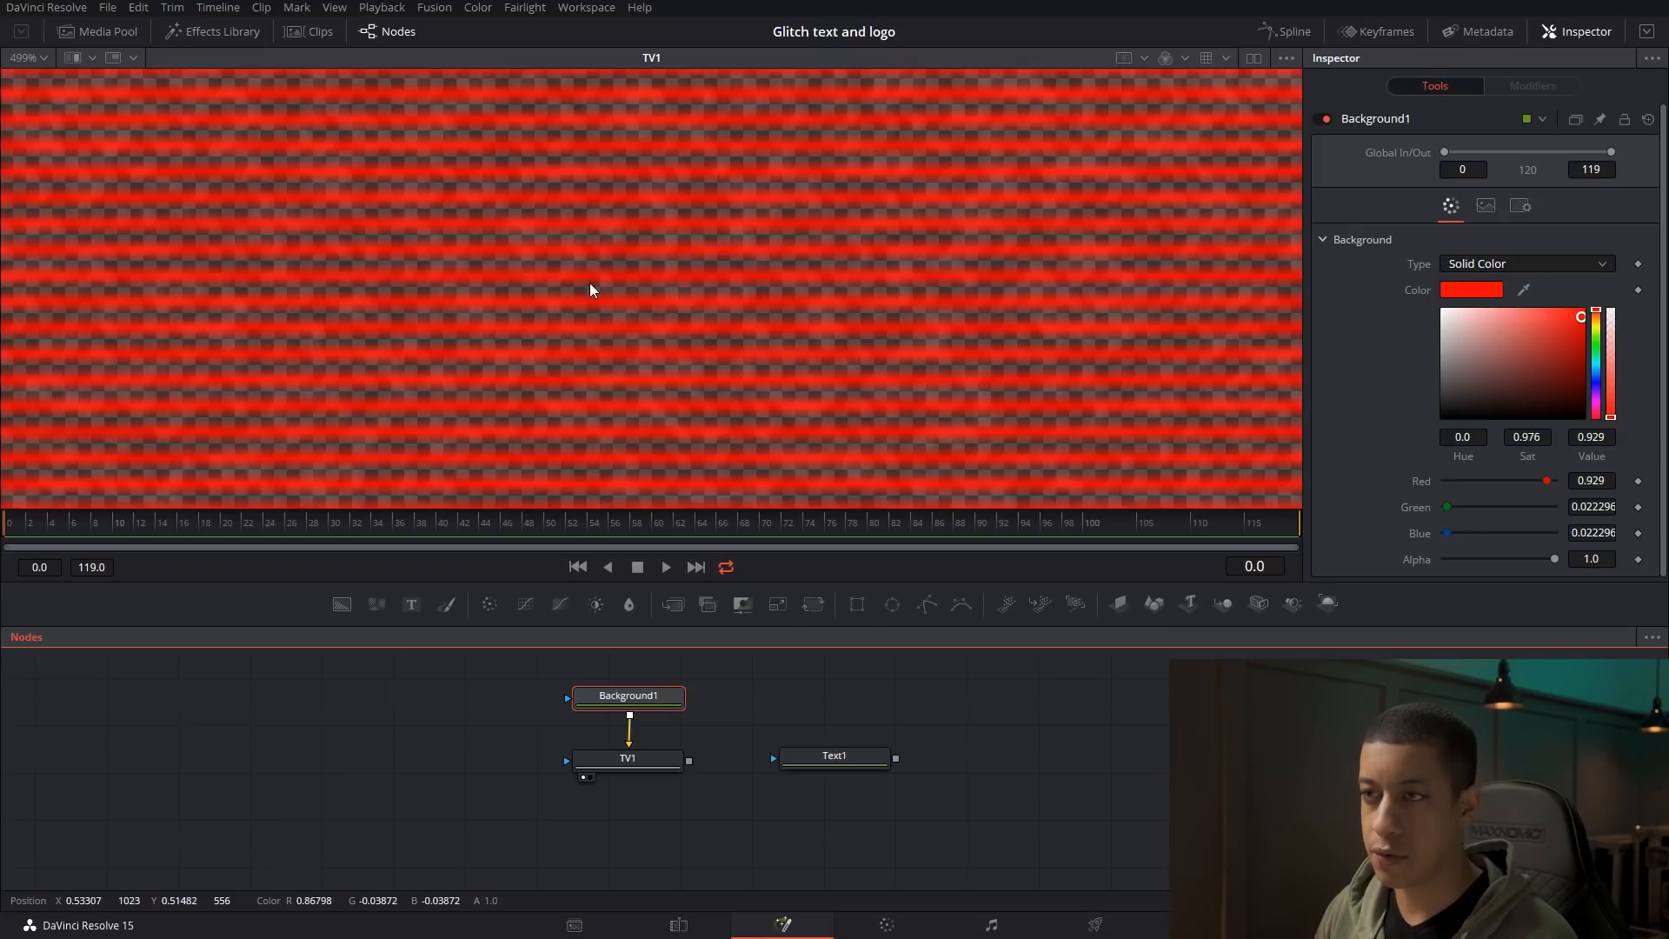
scroll(661, 304, down, 10)
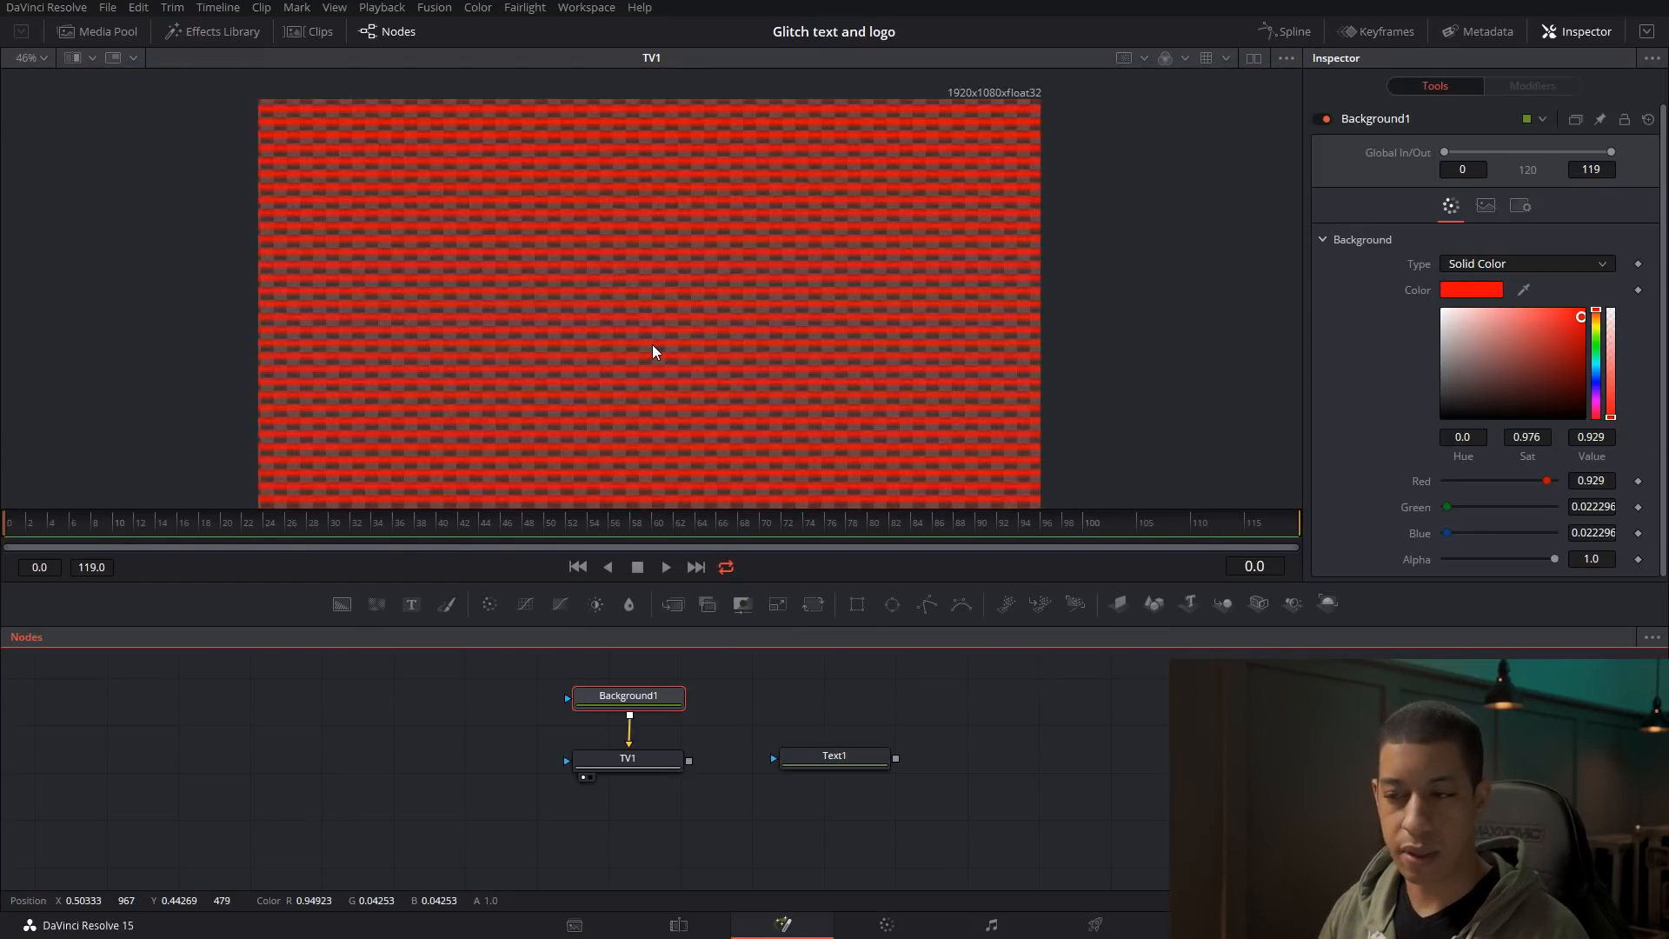
Set TV1's Scan Lines to 0 and examine the remaining noise up close in the viewer
click(626, 761)
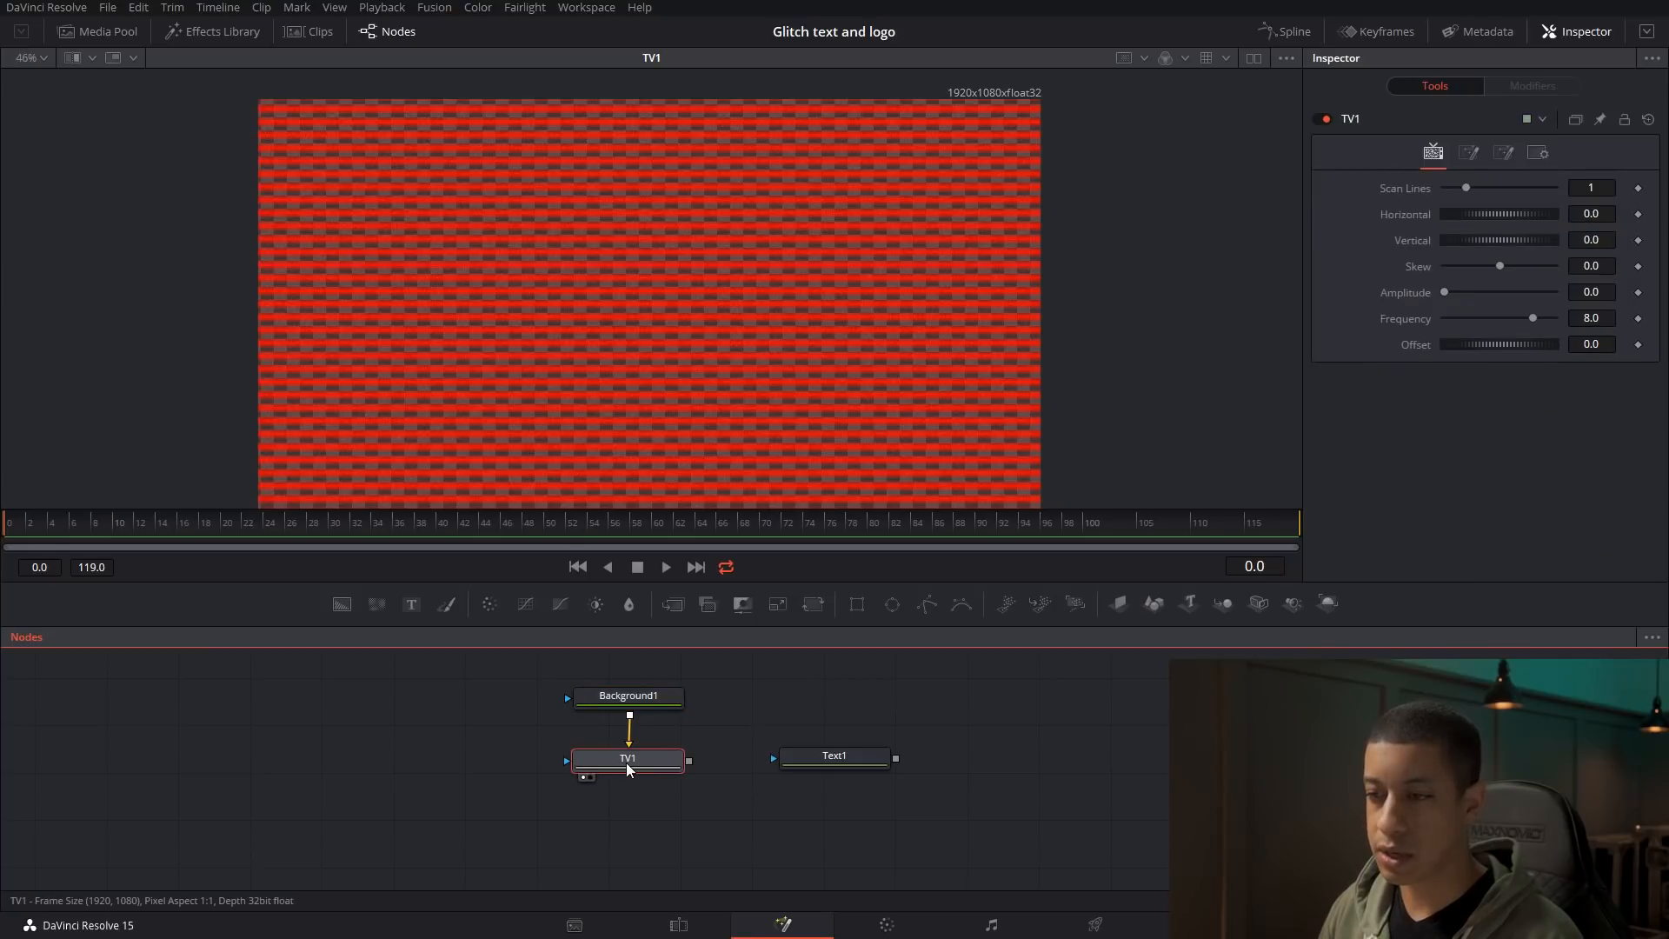
drag(1459, 188, 1343, 254)
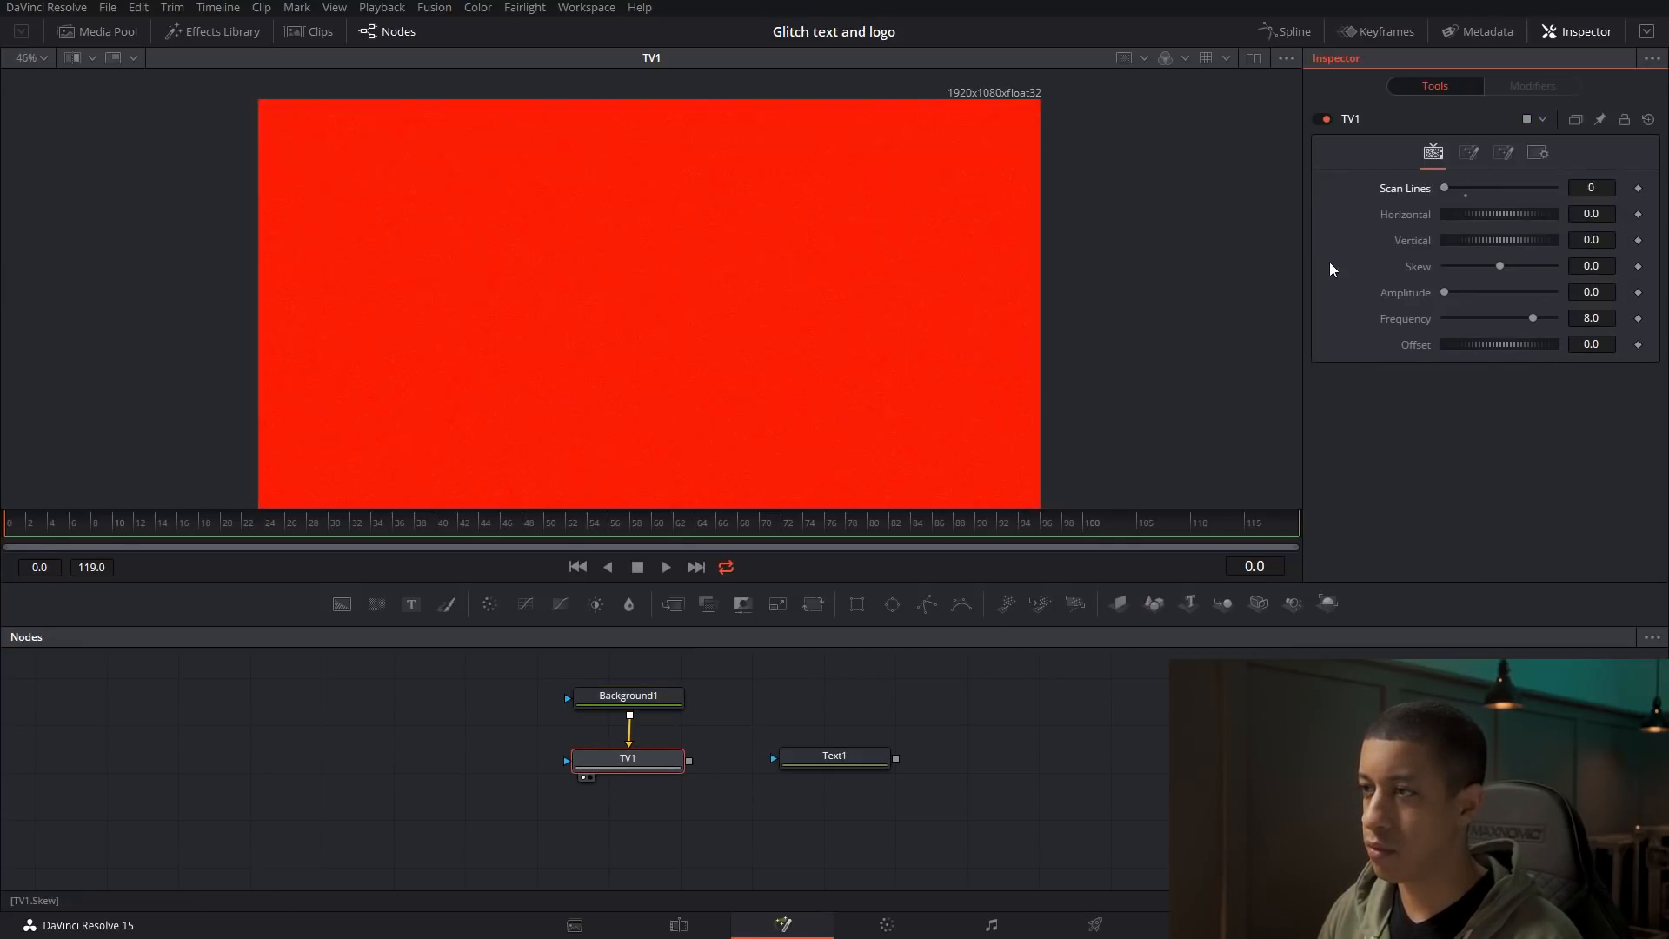
scroll(813, 280, up, 2)
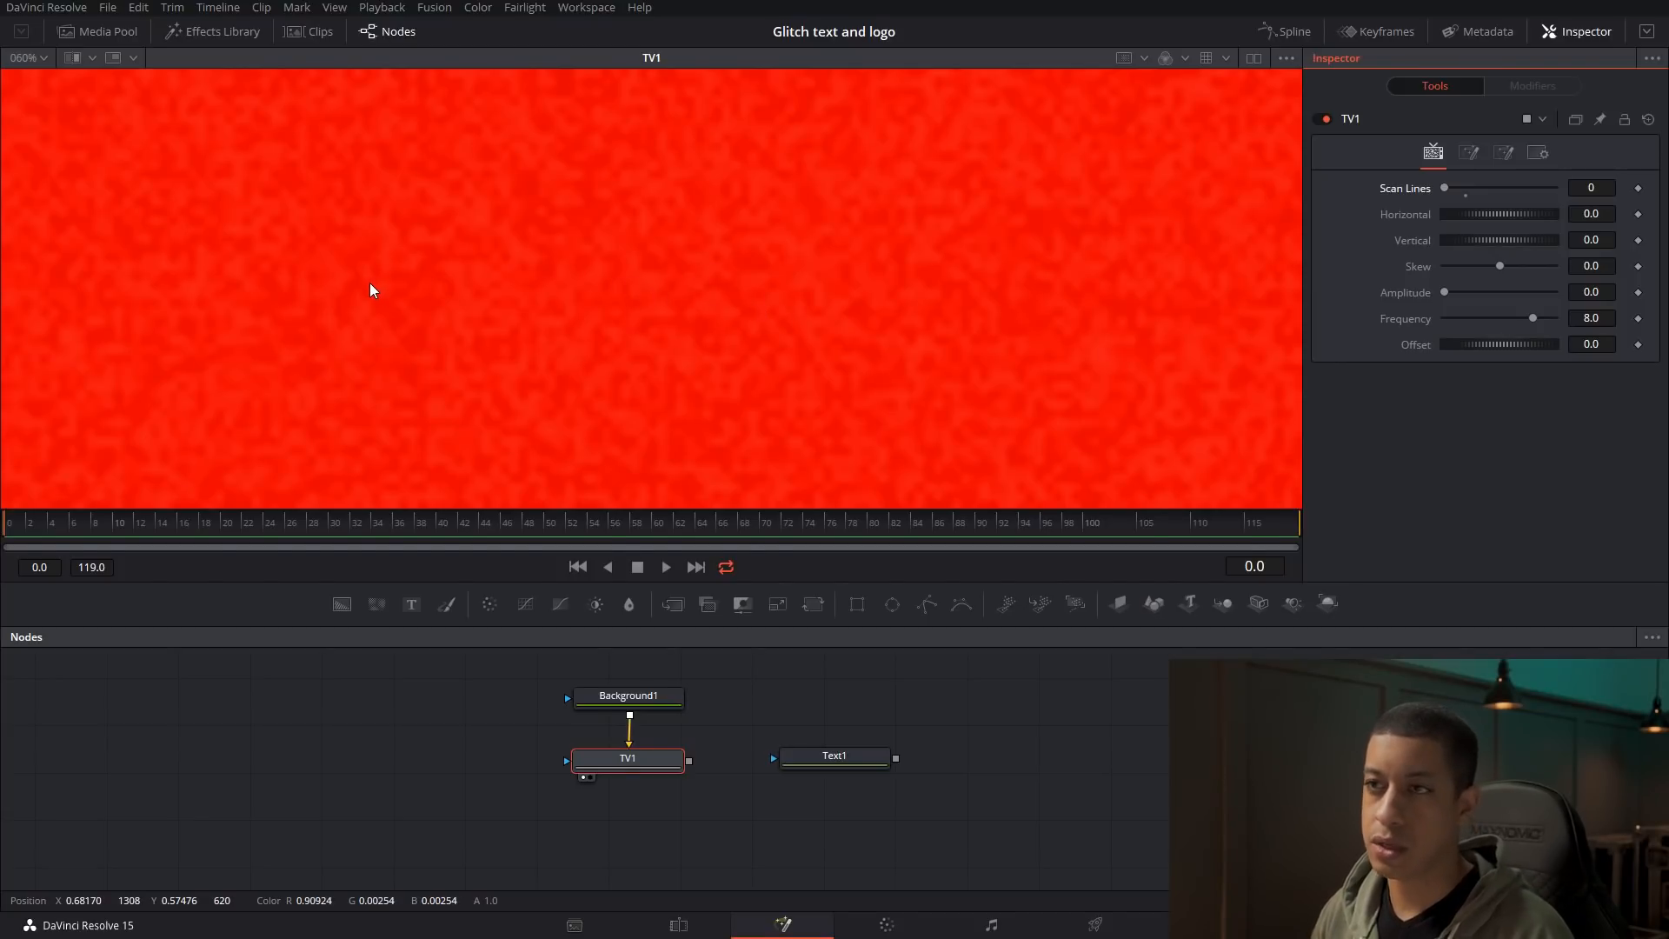
scroll(519, 287, up, 5)
scroll(518, 287, down, 2)
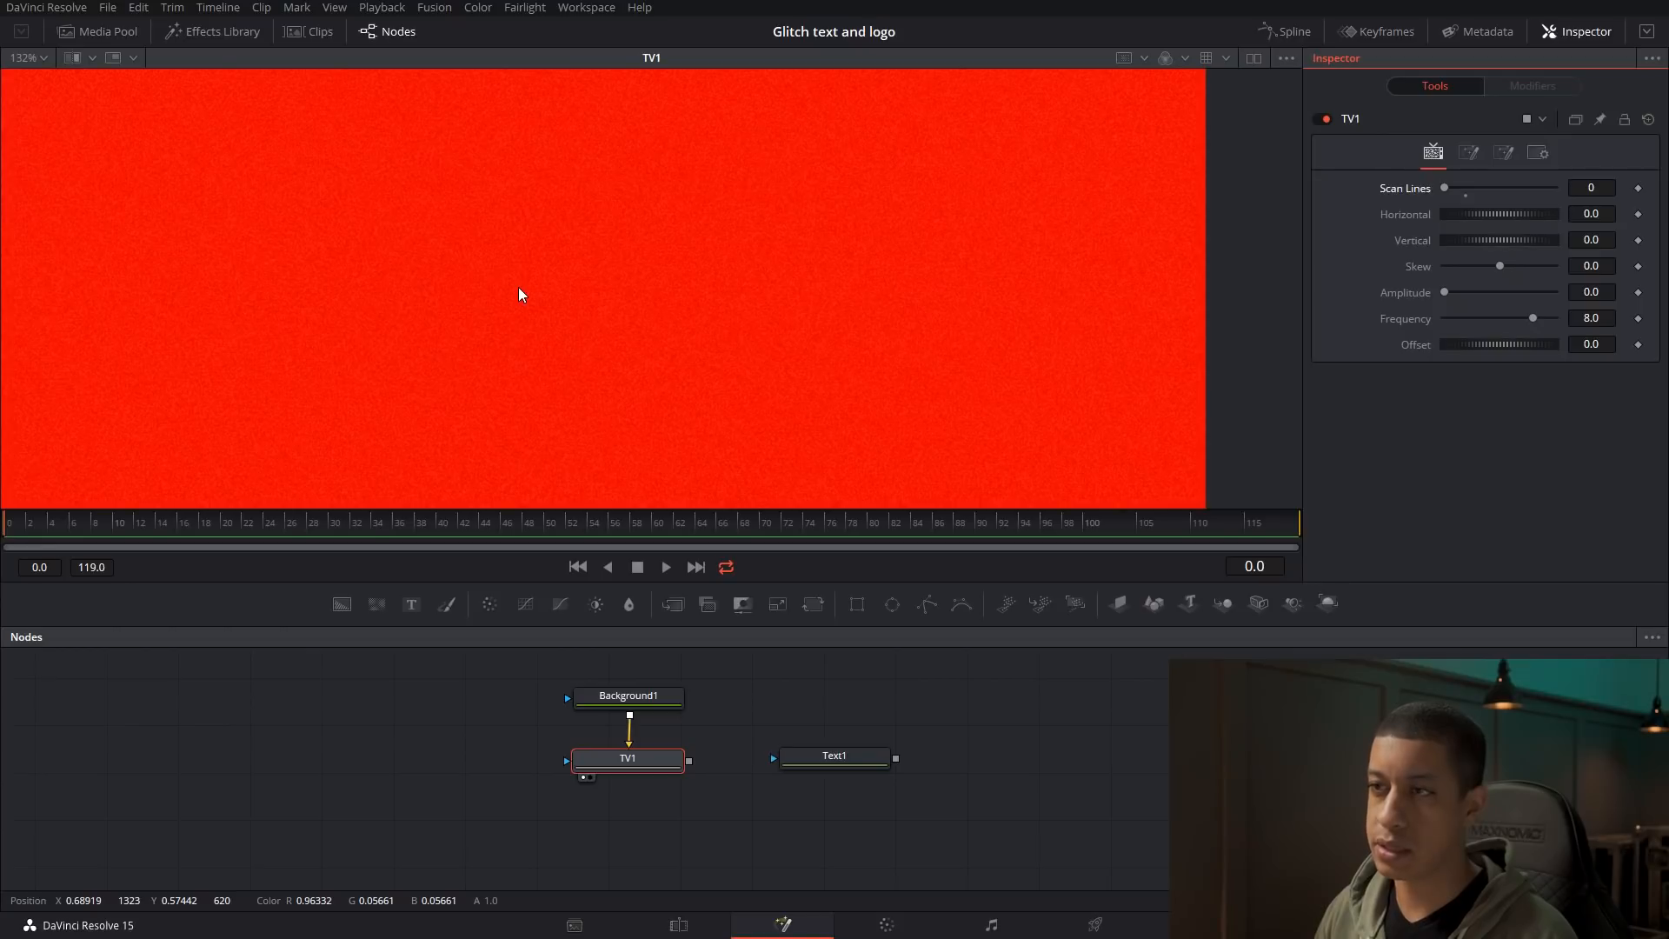
scroll(518, 287, down, 4)
drag(582, 307, 621, 289)
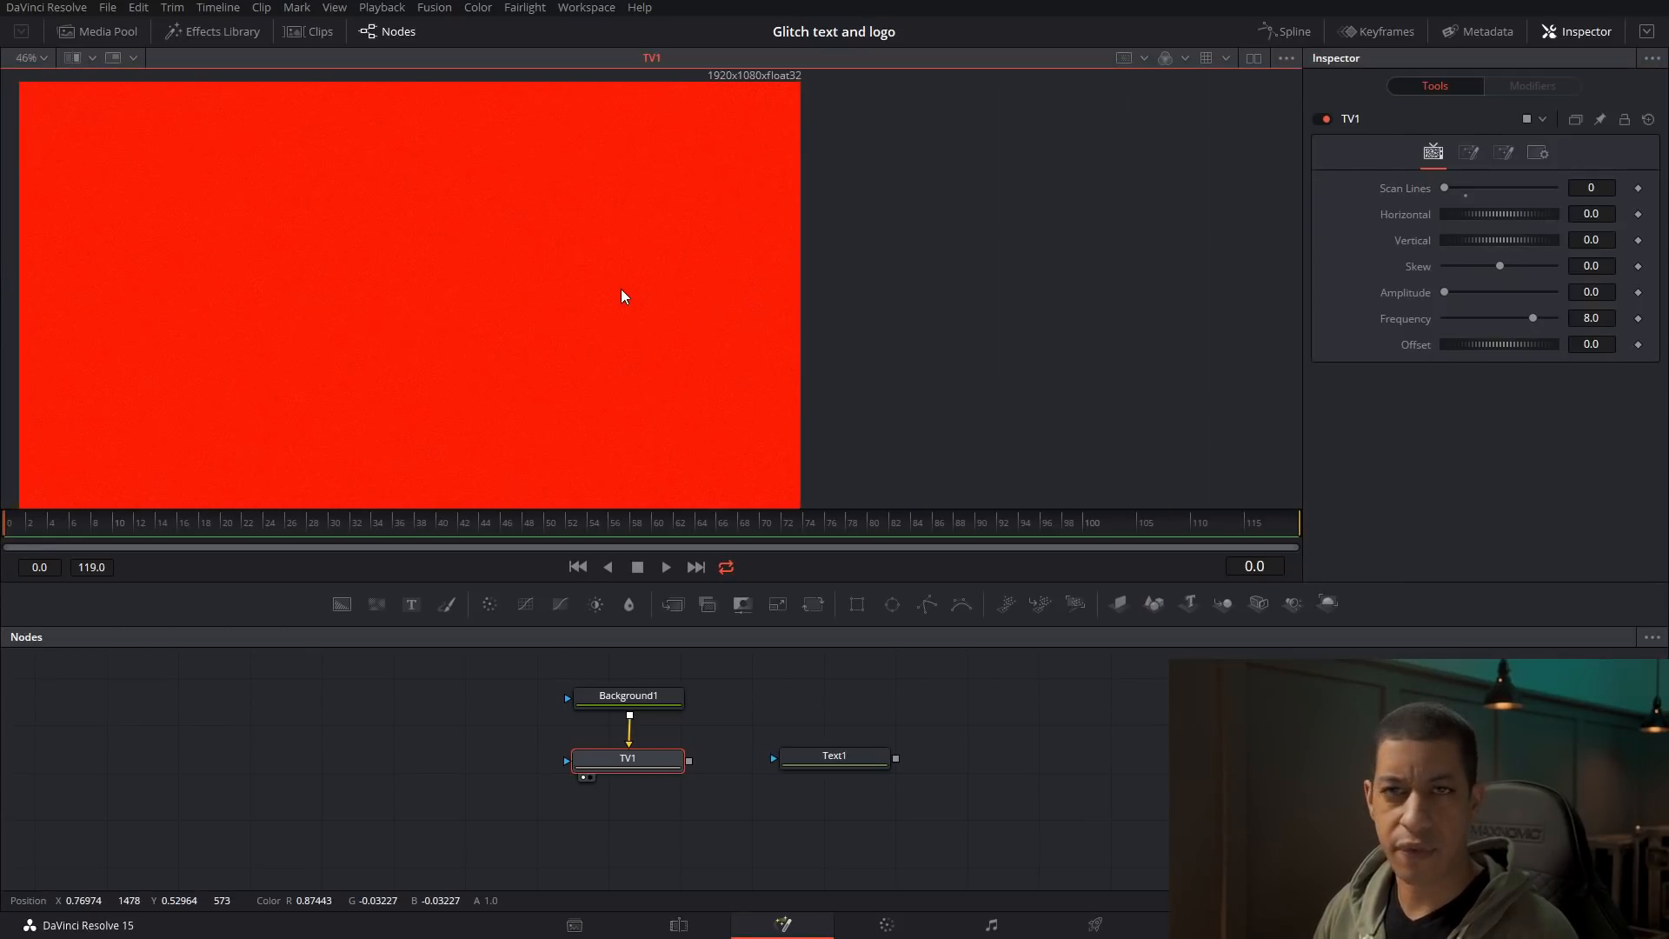
Raise TV1's noise Power to 50, with the whole frame fitted in the viewer
click(1470, 154)
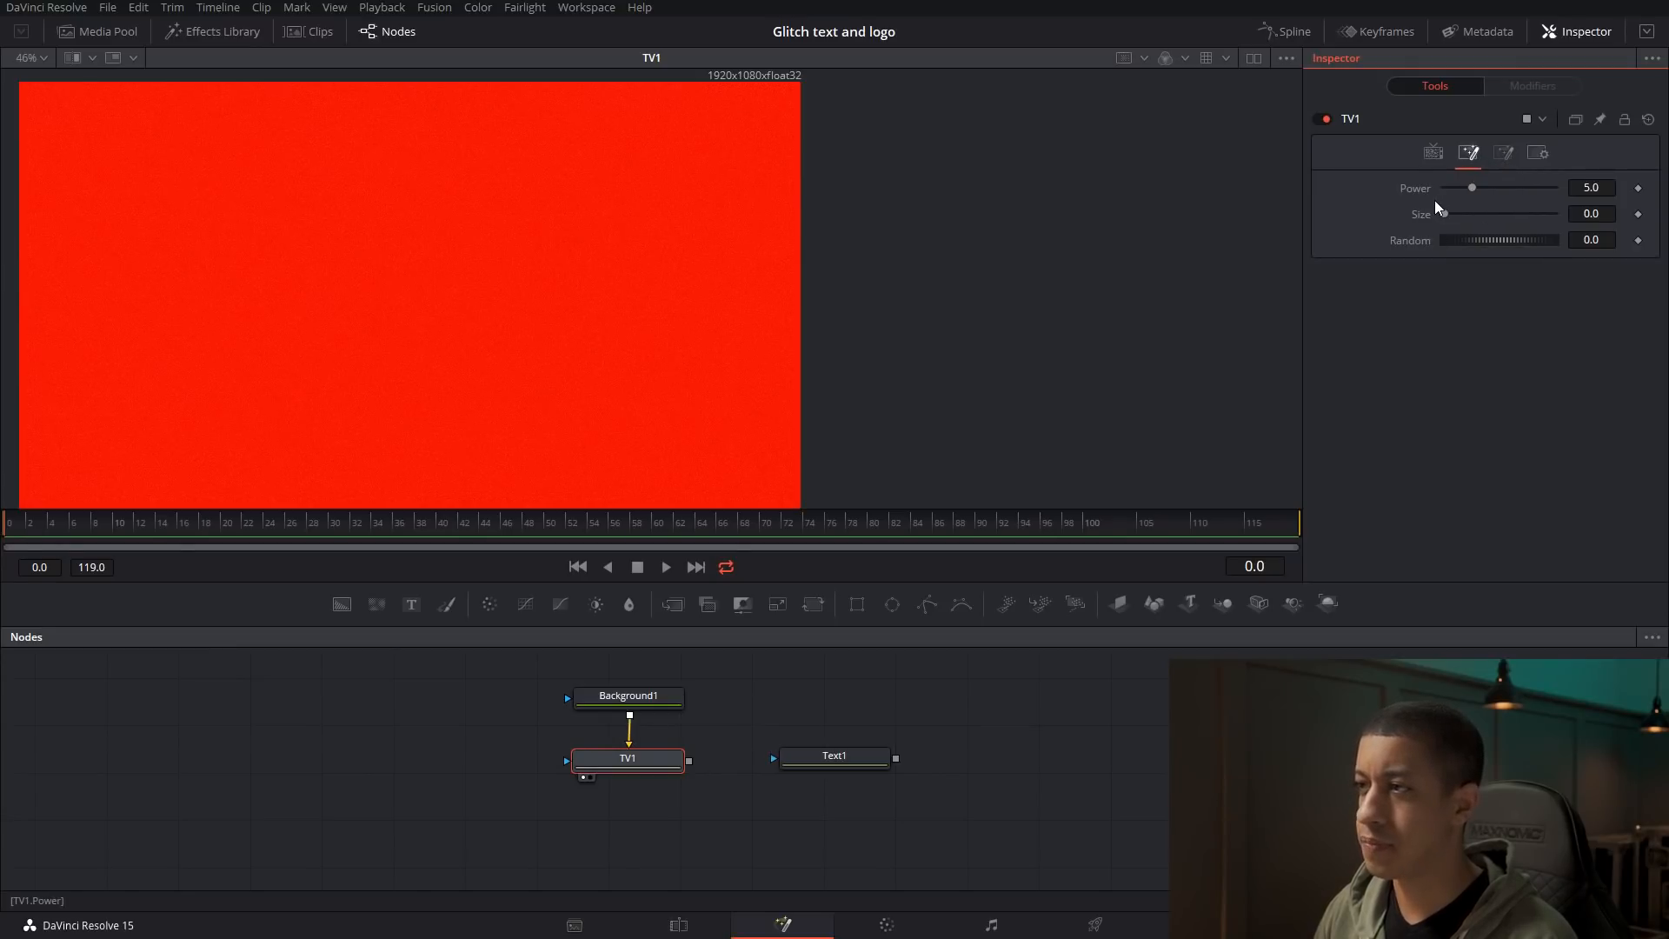
drag(552, 301, 846, 291)
click(41, 61)
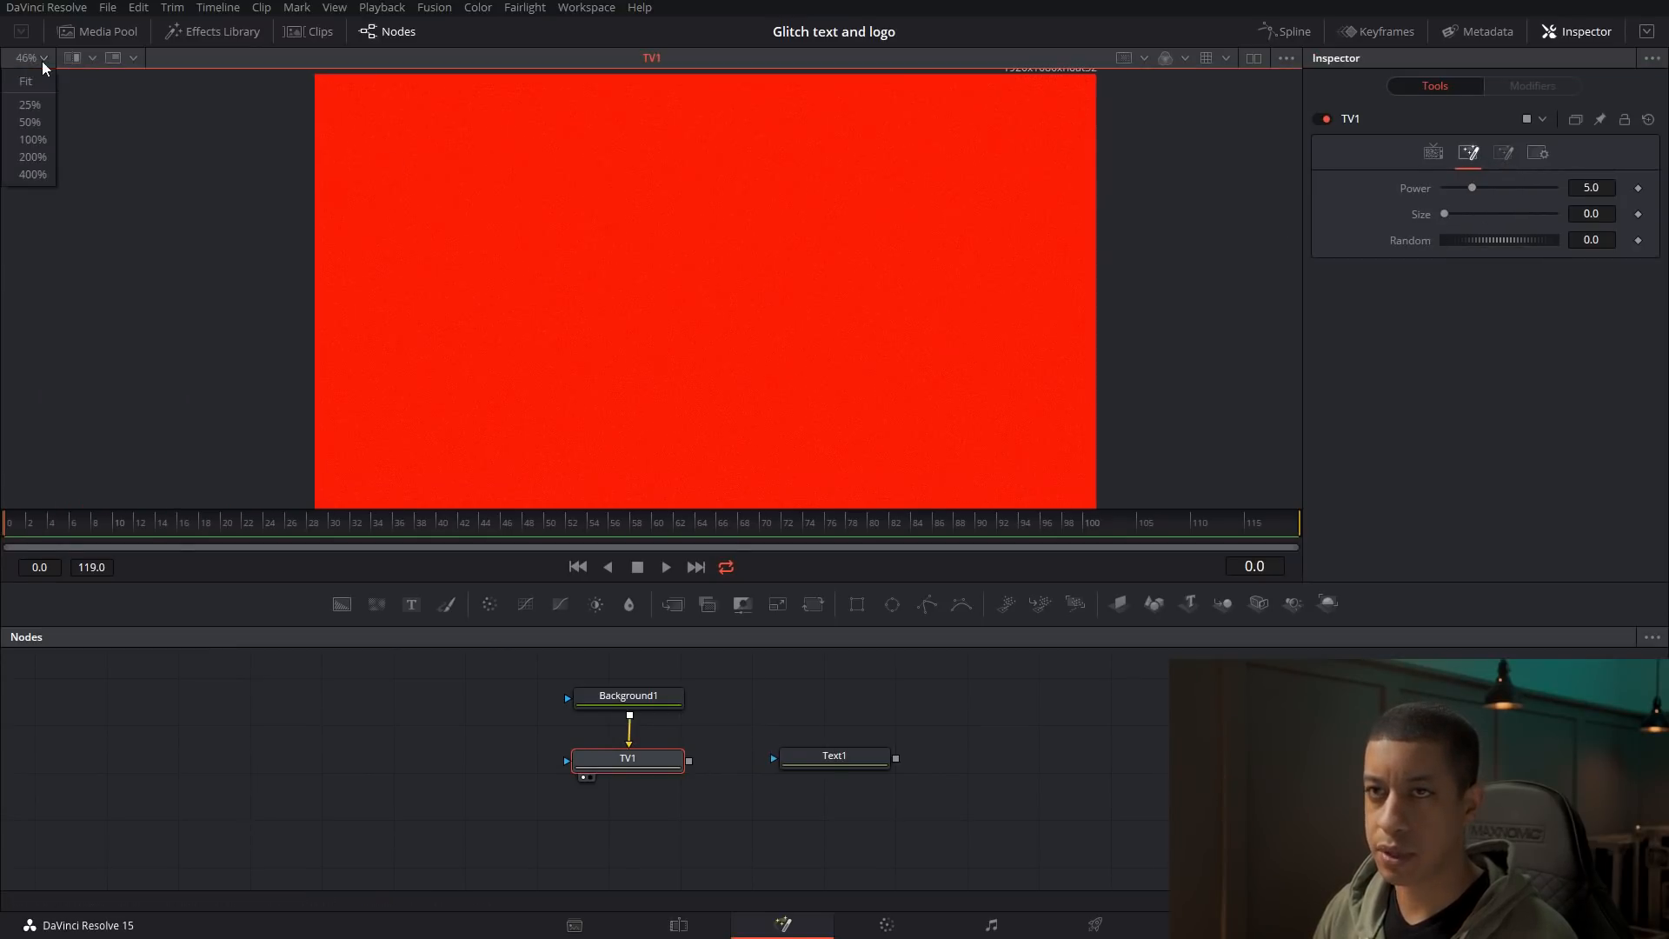
click(34, 82)
drag(1473, 190, 1561, 199)
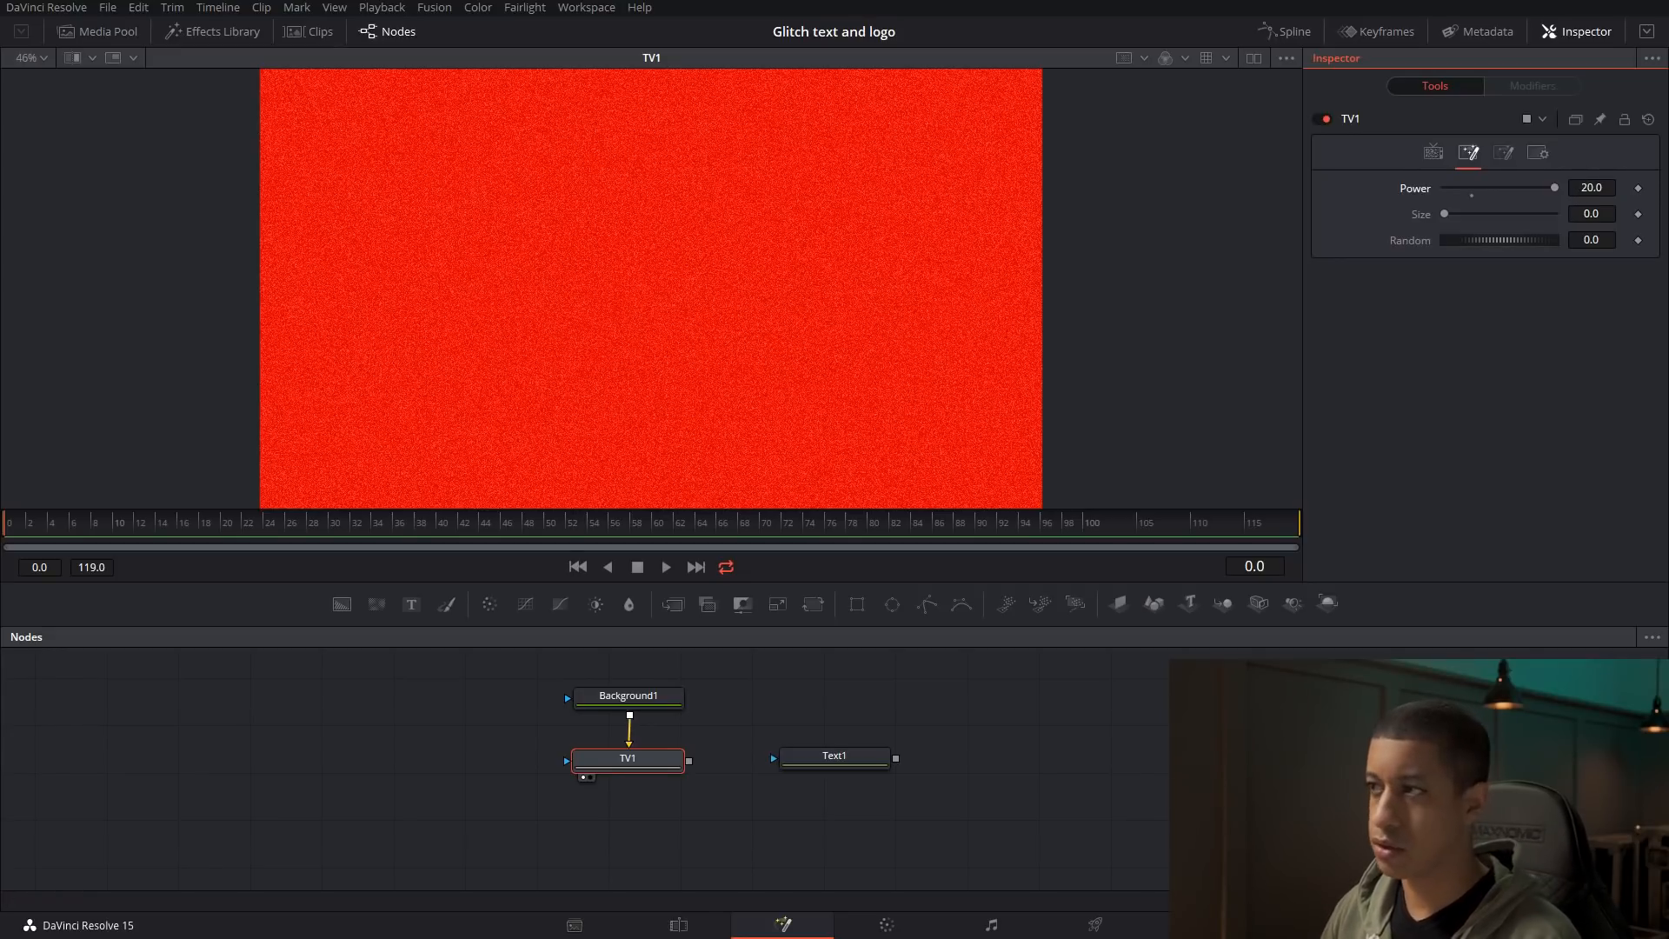
click(1582, 188)
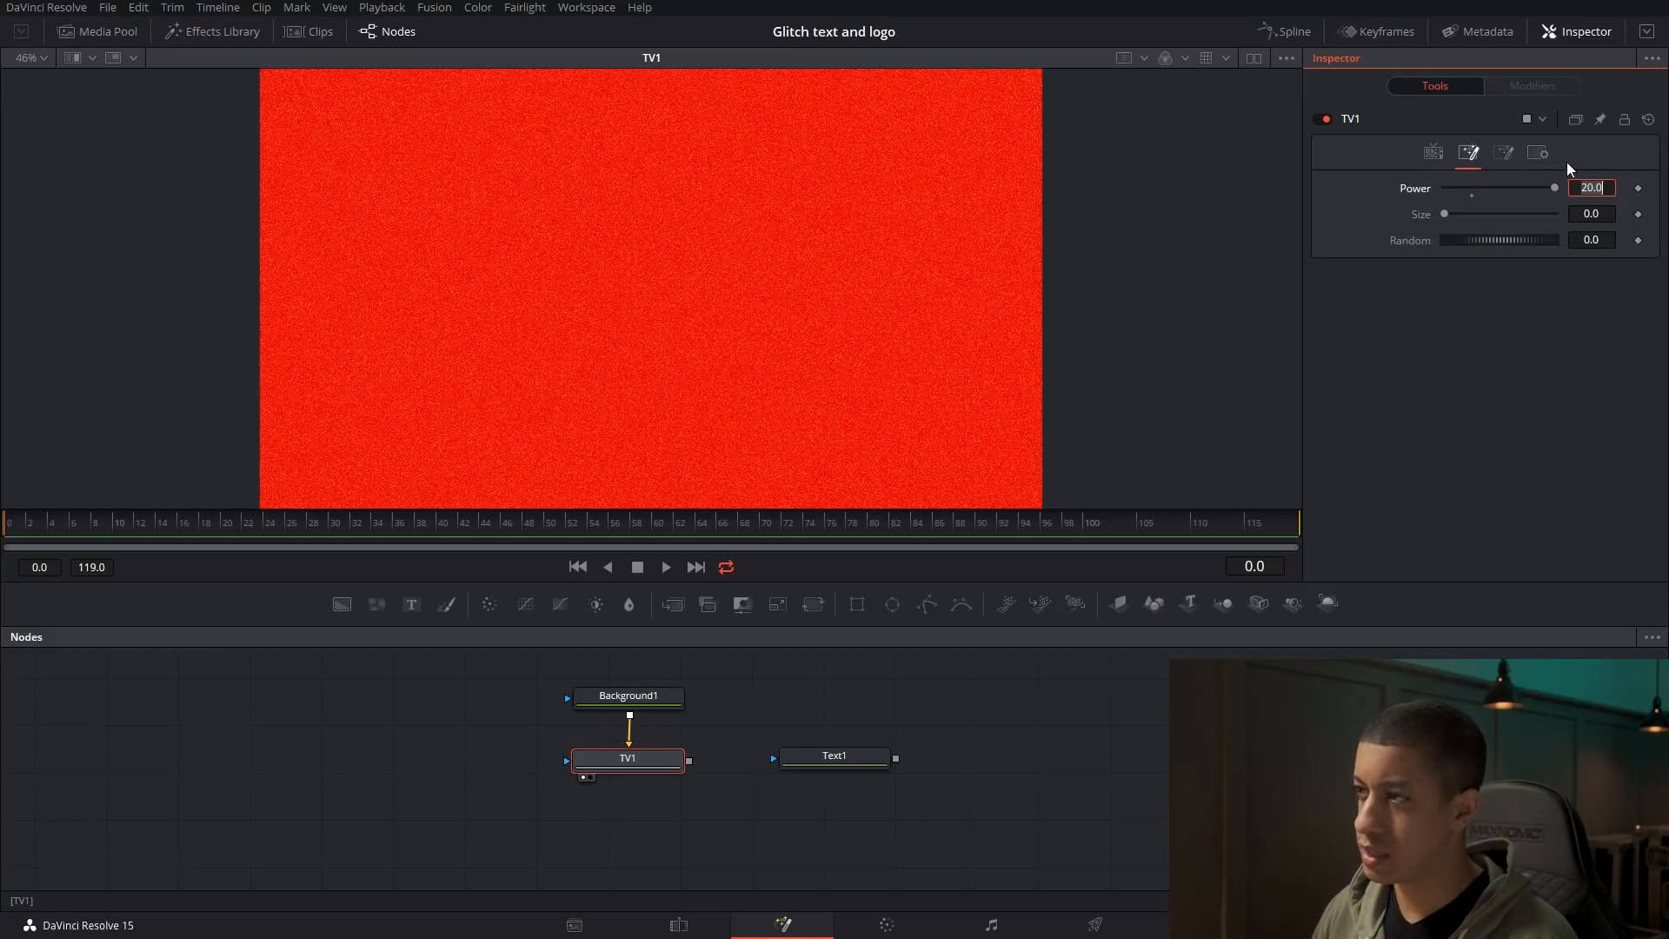
drag(1556, 187, 1608, 200)
click(1603, 188)
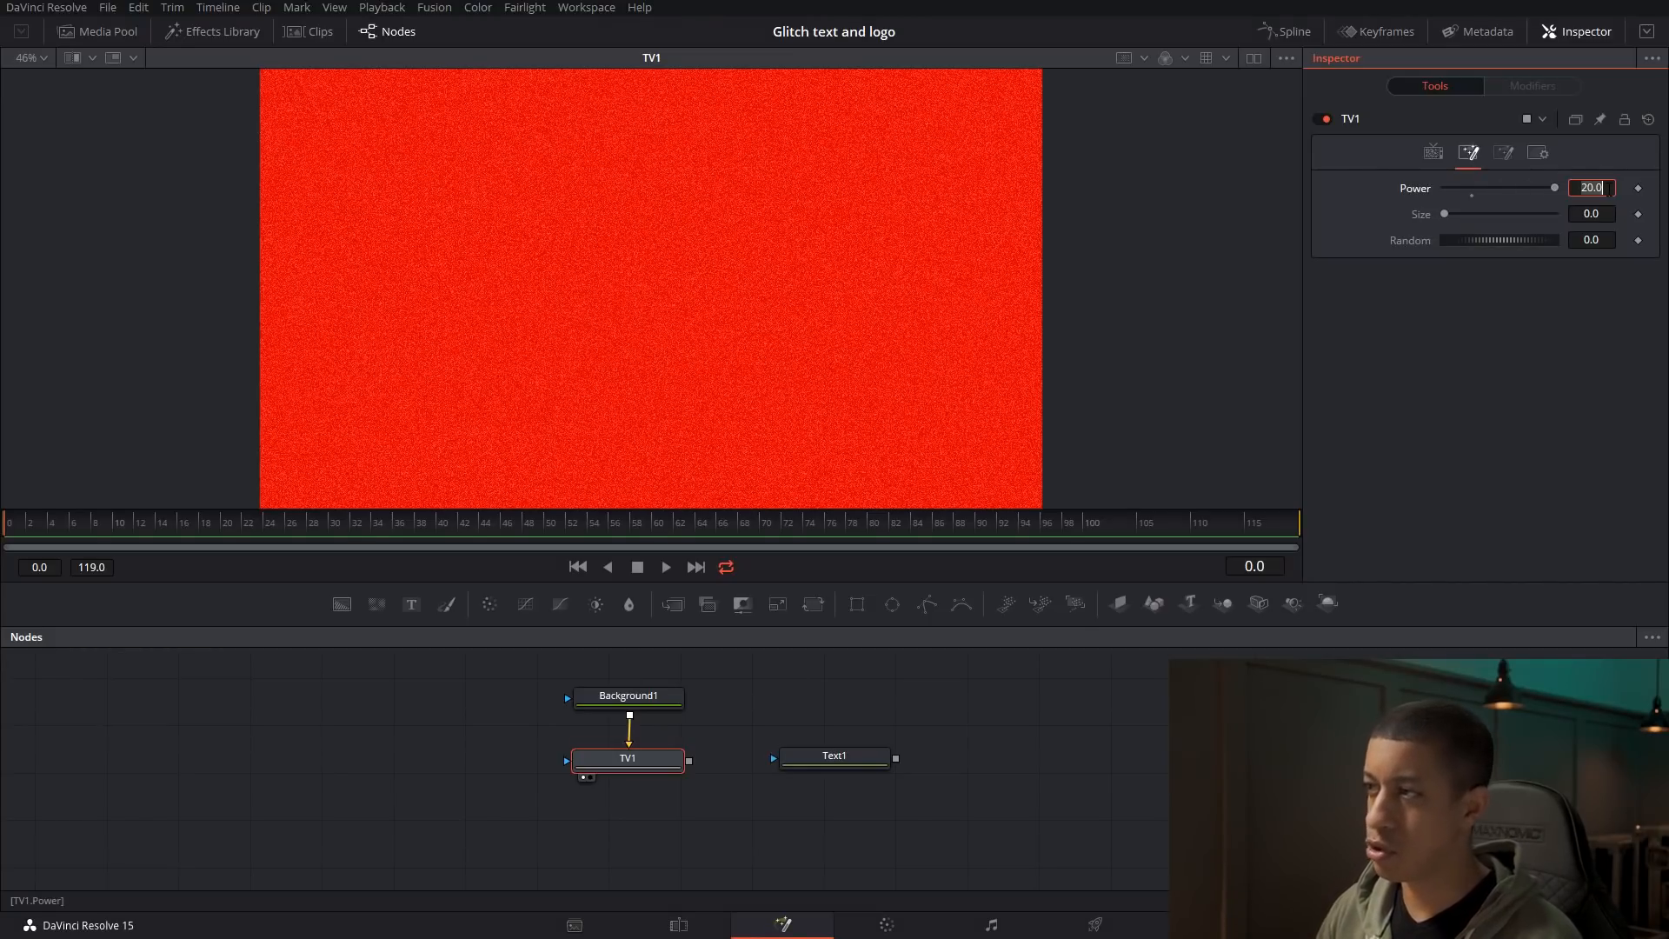
text(50)
key(Tab)
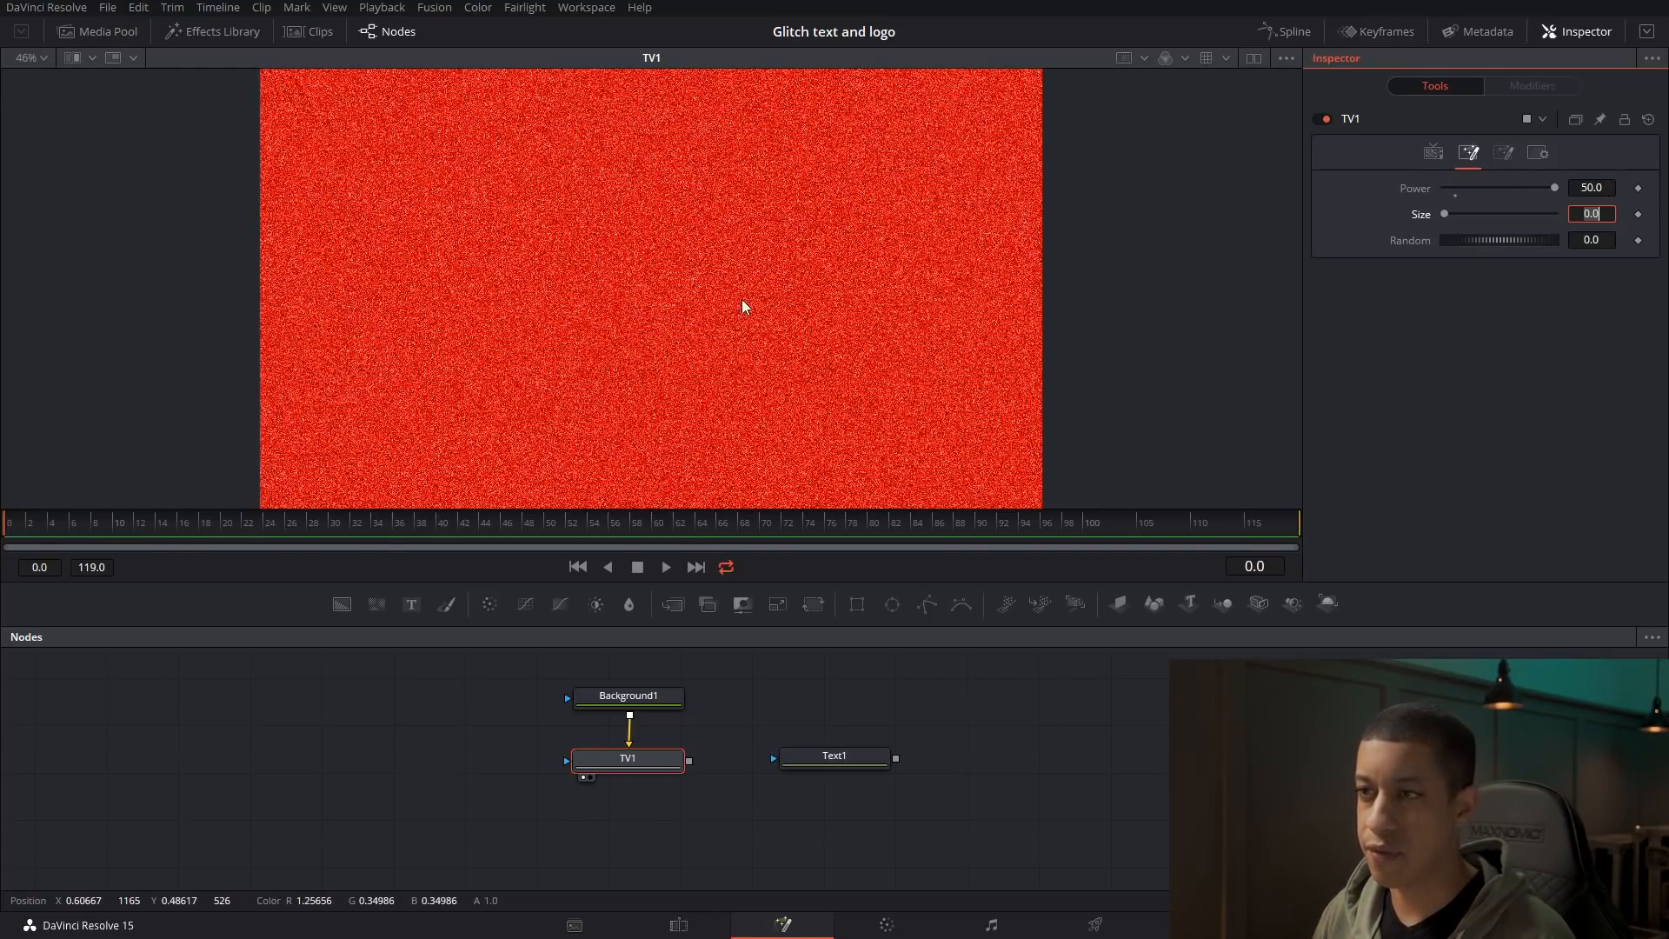
Raise TV1's noise Size to 5 and examine the grain up close in the viewer
scroll(708, 307, up, 5)
scroll(708, 308, up, 3)
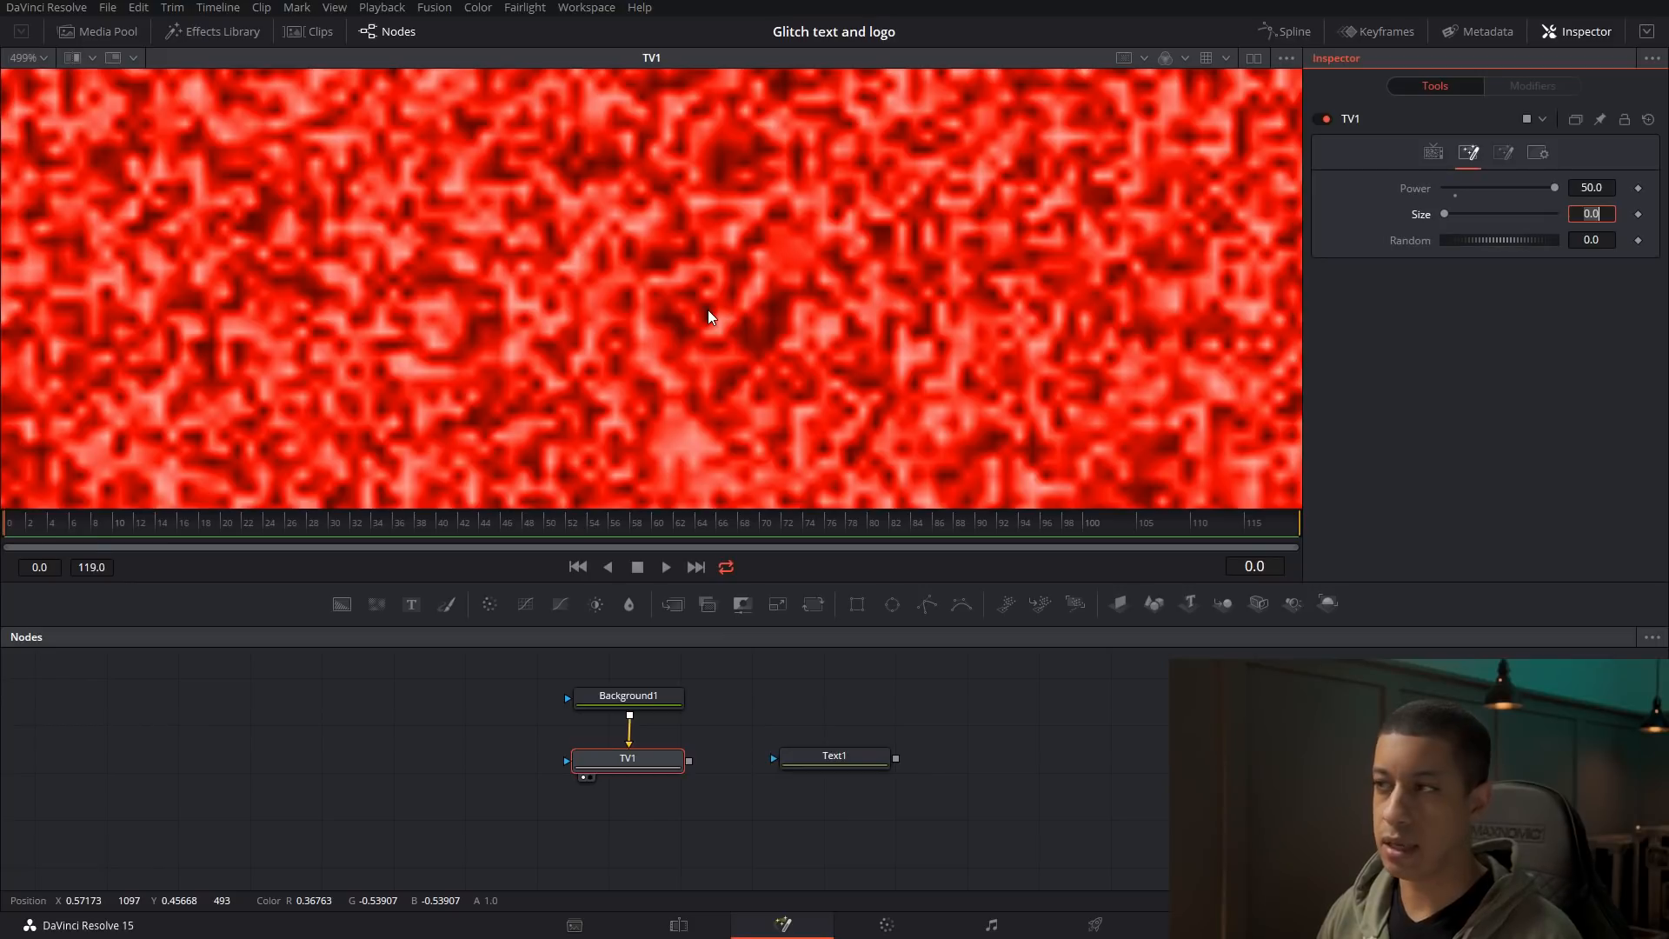
scroll(752, 281, down, 8)
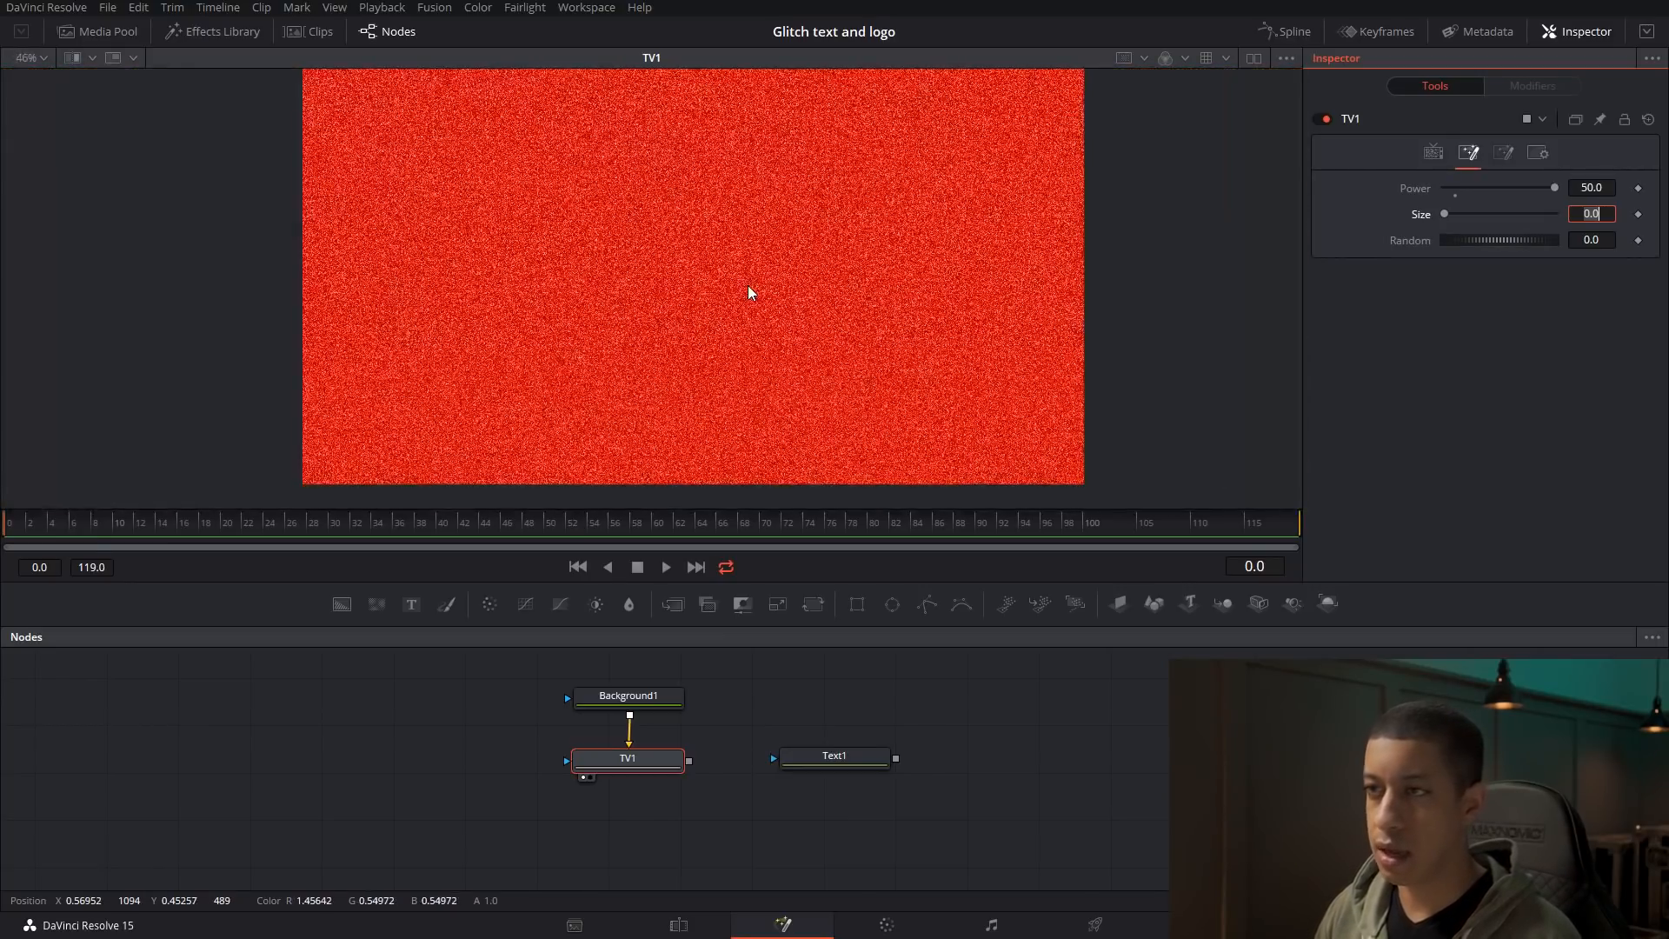
drag(748, 289, 737, 318)
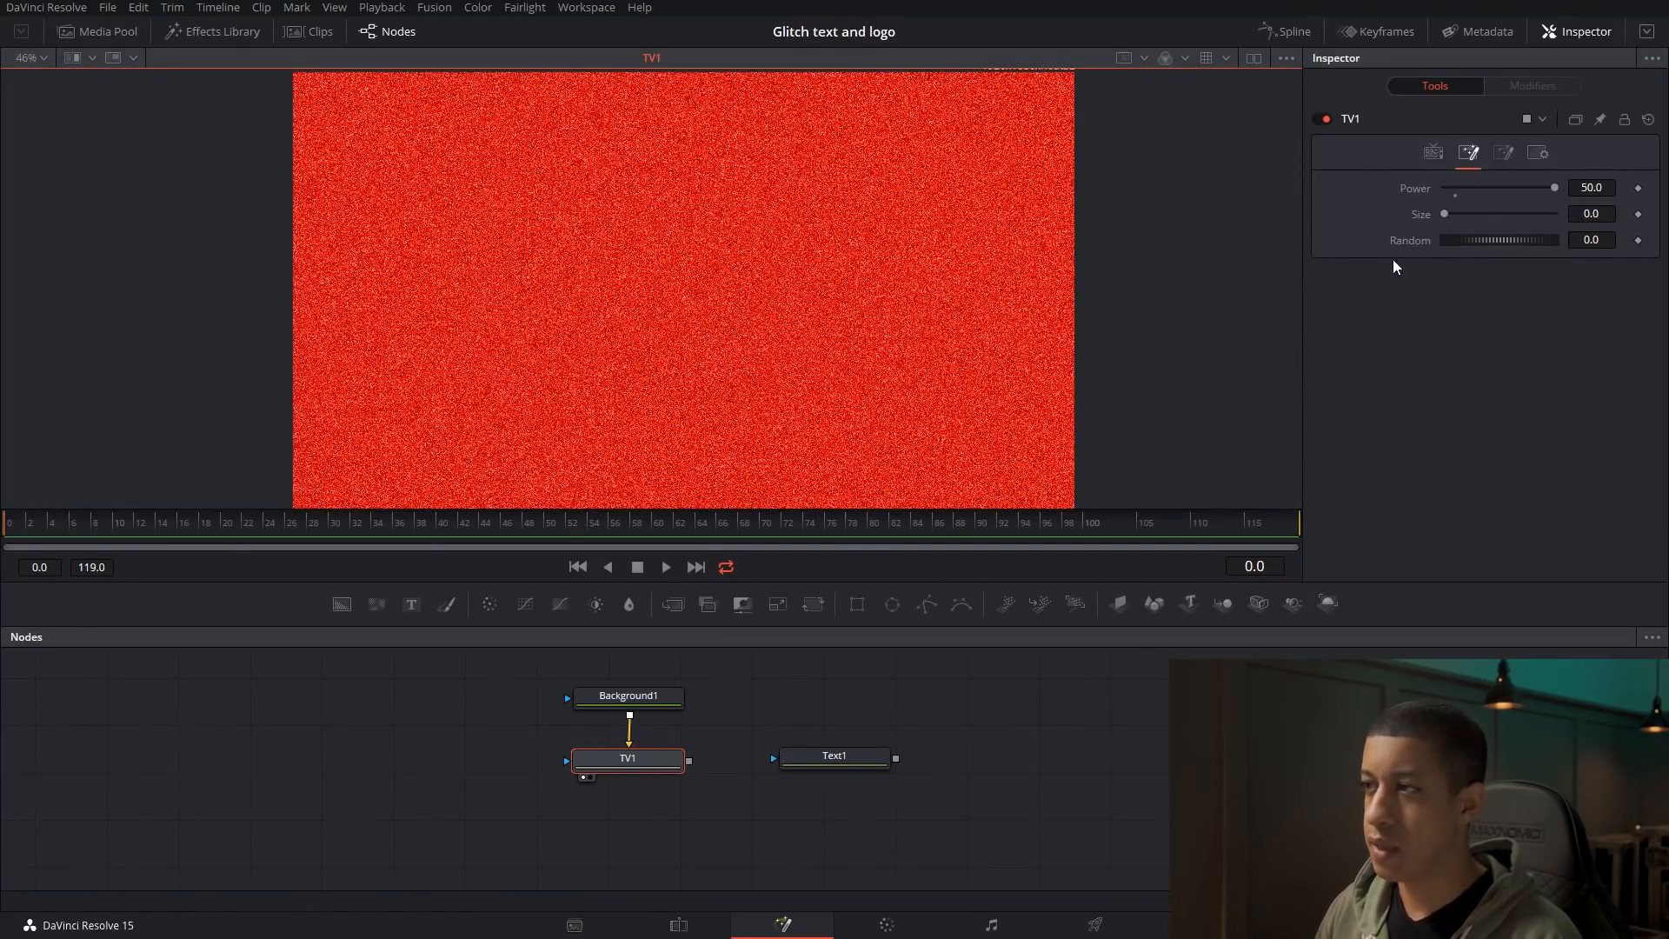
drag(1445, 213, 1569, 217)
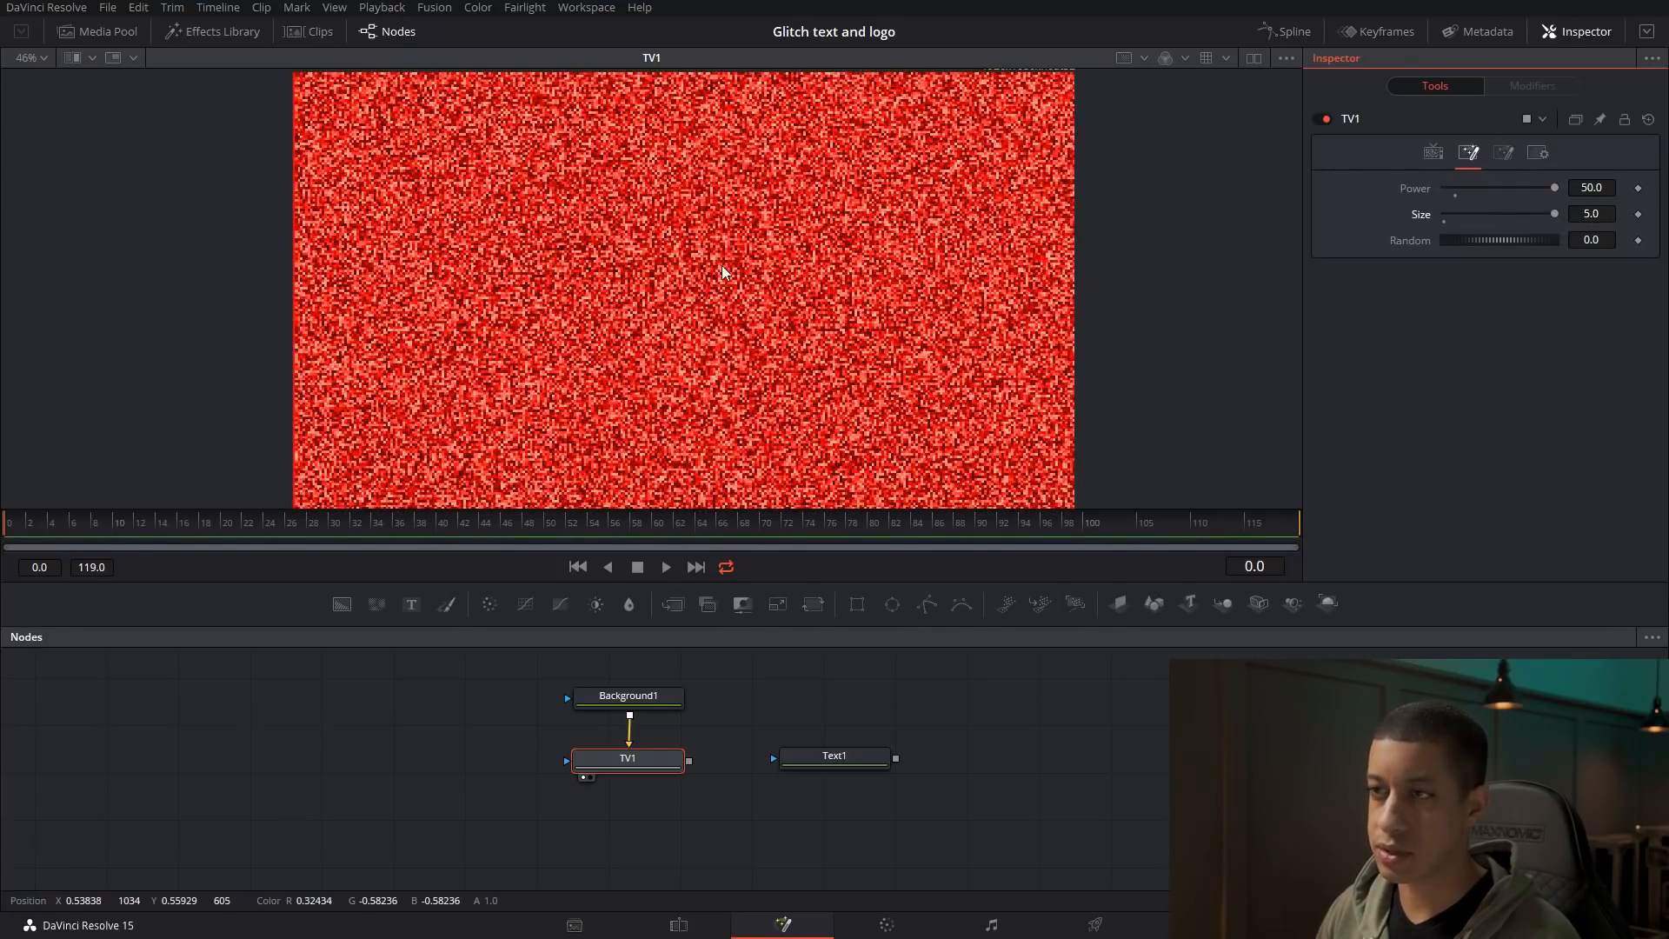
scroll(760, 280, up, 3)
scroll(796, 294, down, 4)
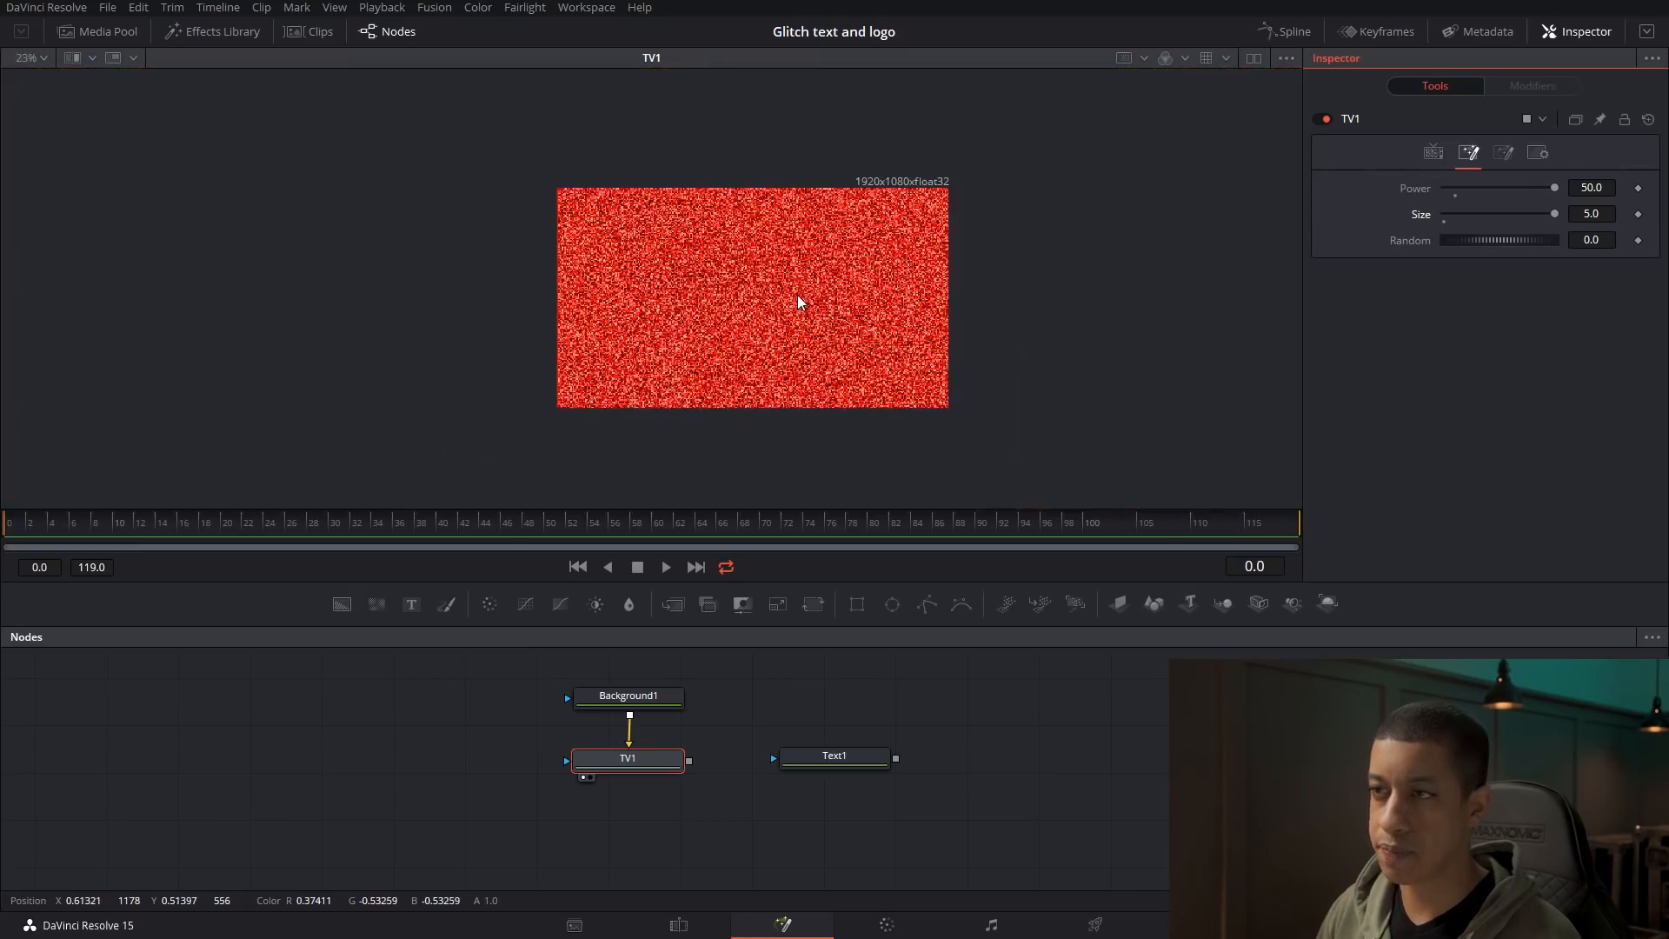
click(40, 58)
click(45, 79)
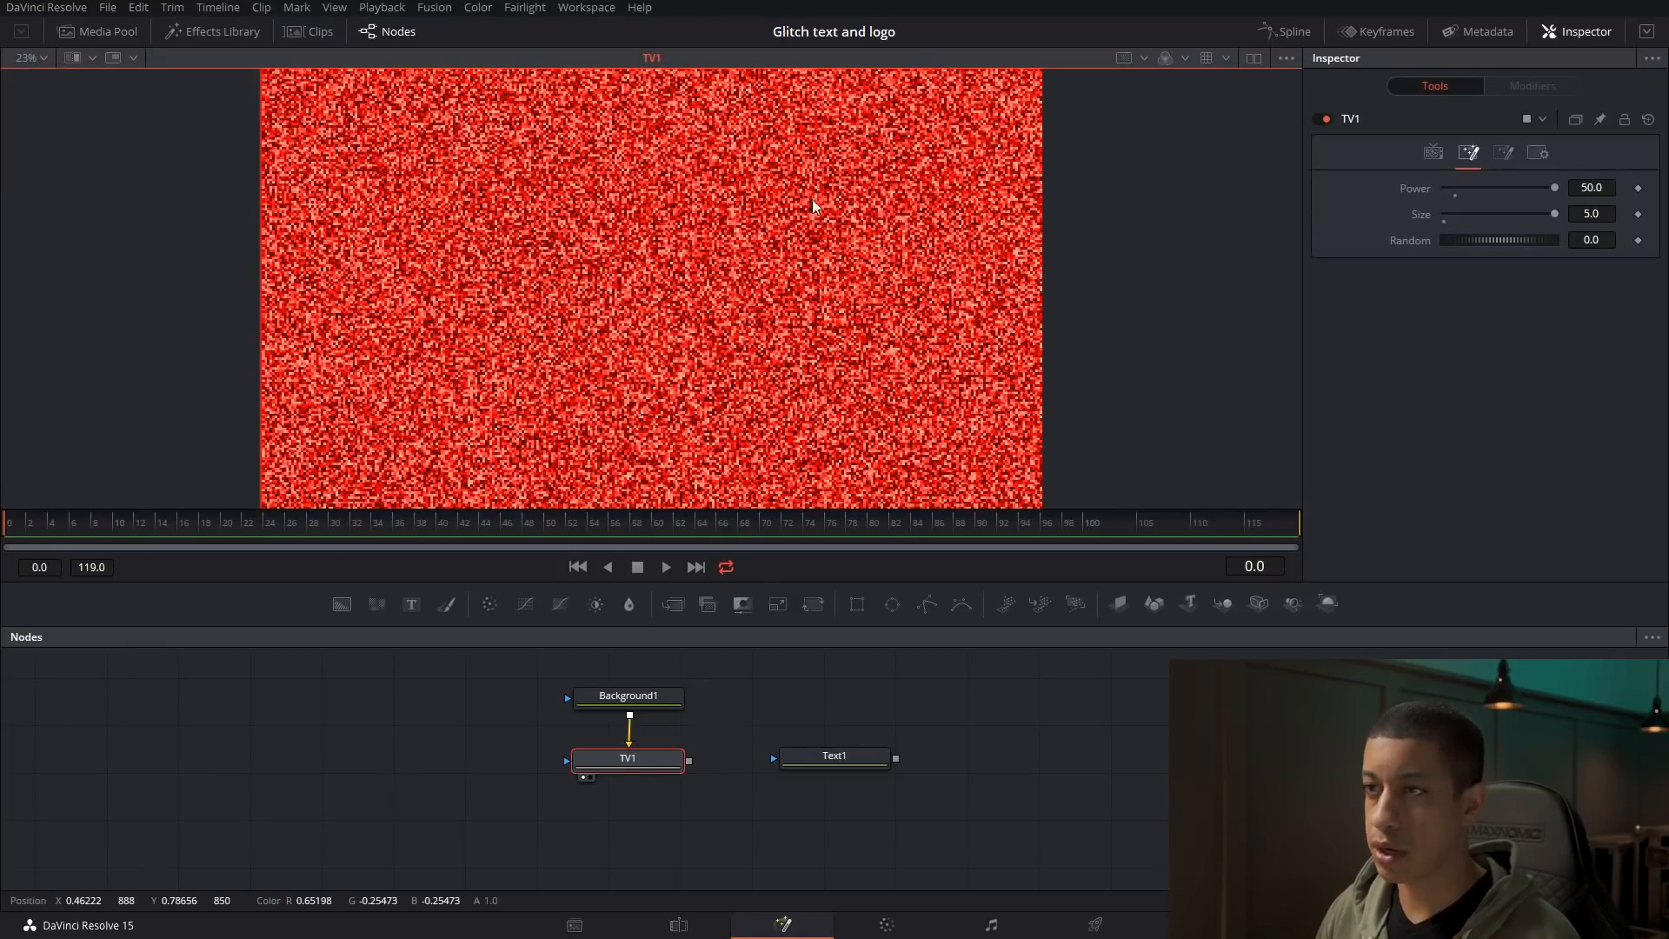
Set TV1's noise Size to 23 to get large pixel blocks
click(1592, 213)
text(20)
key(Return)
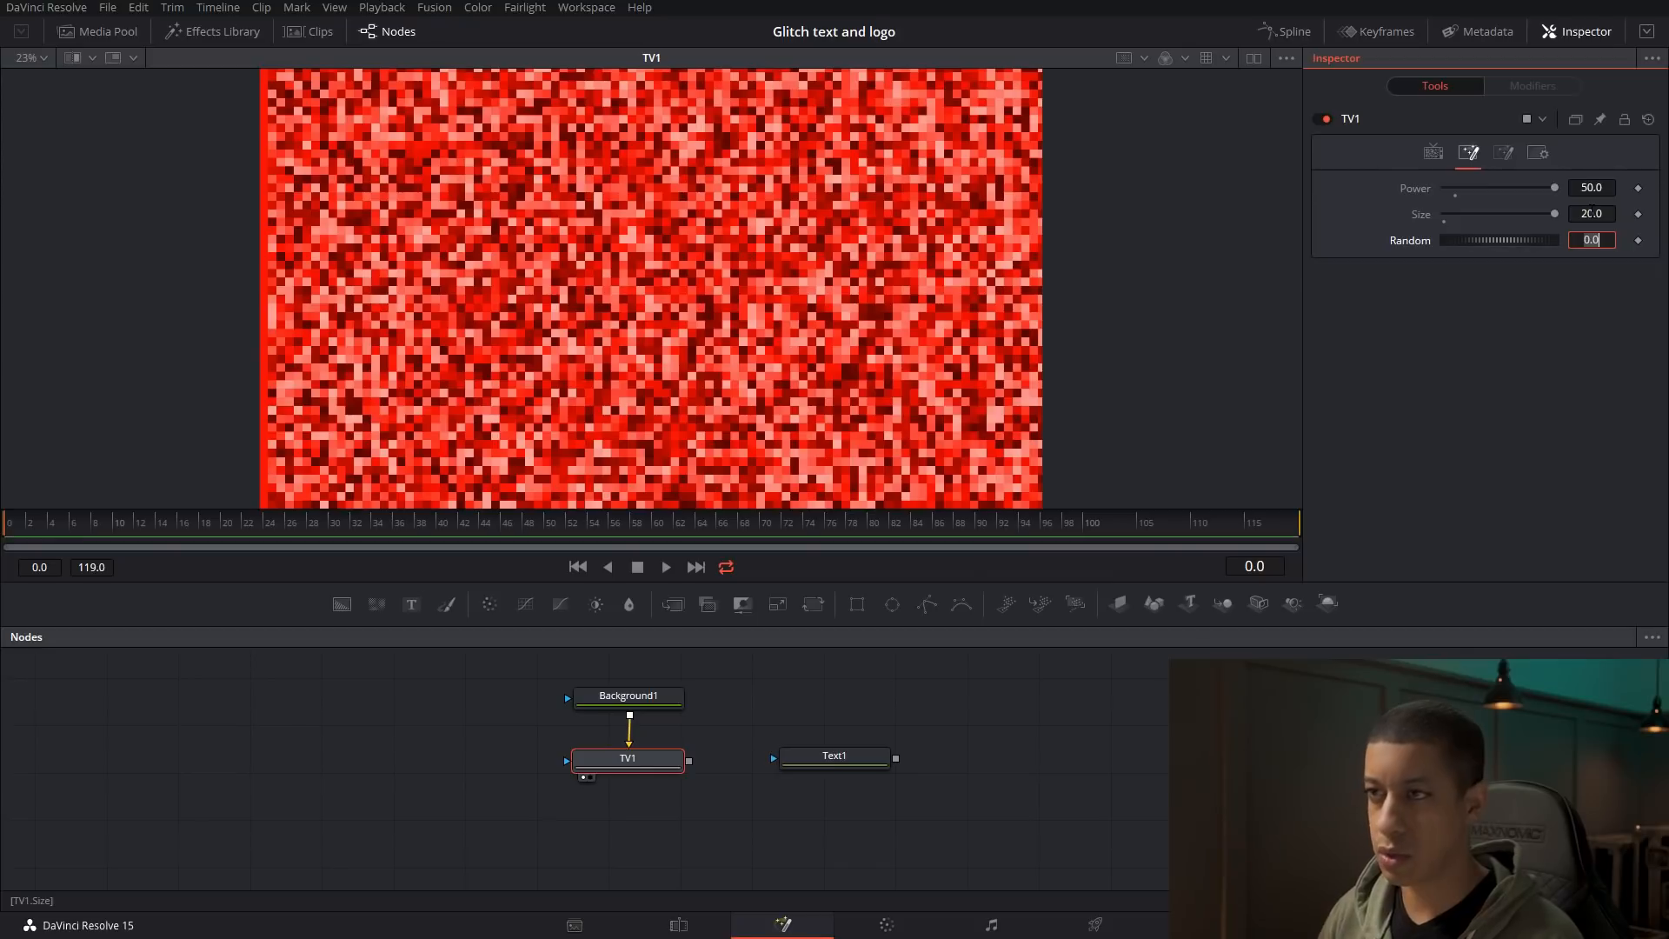
key(Tab)
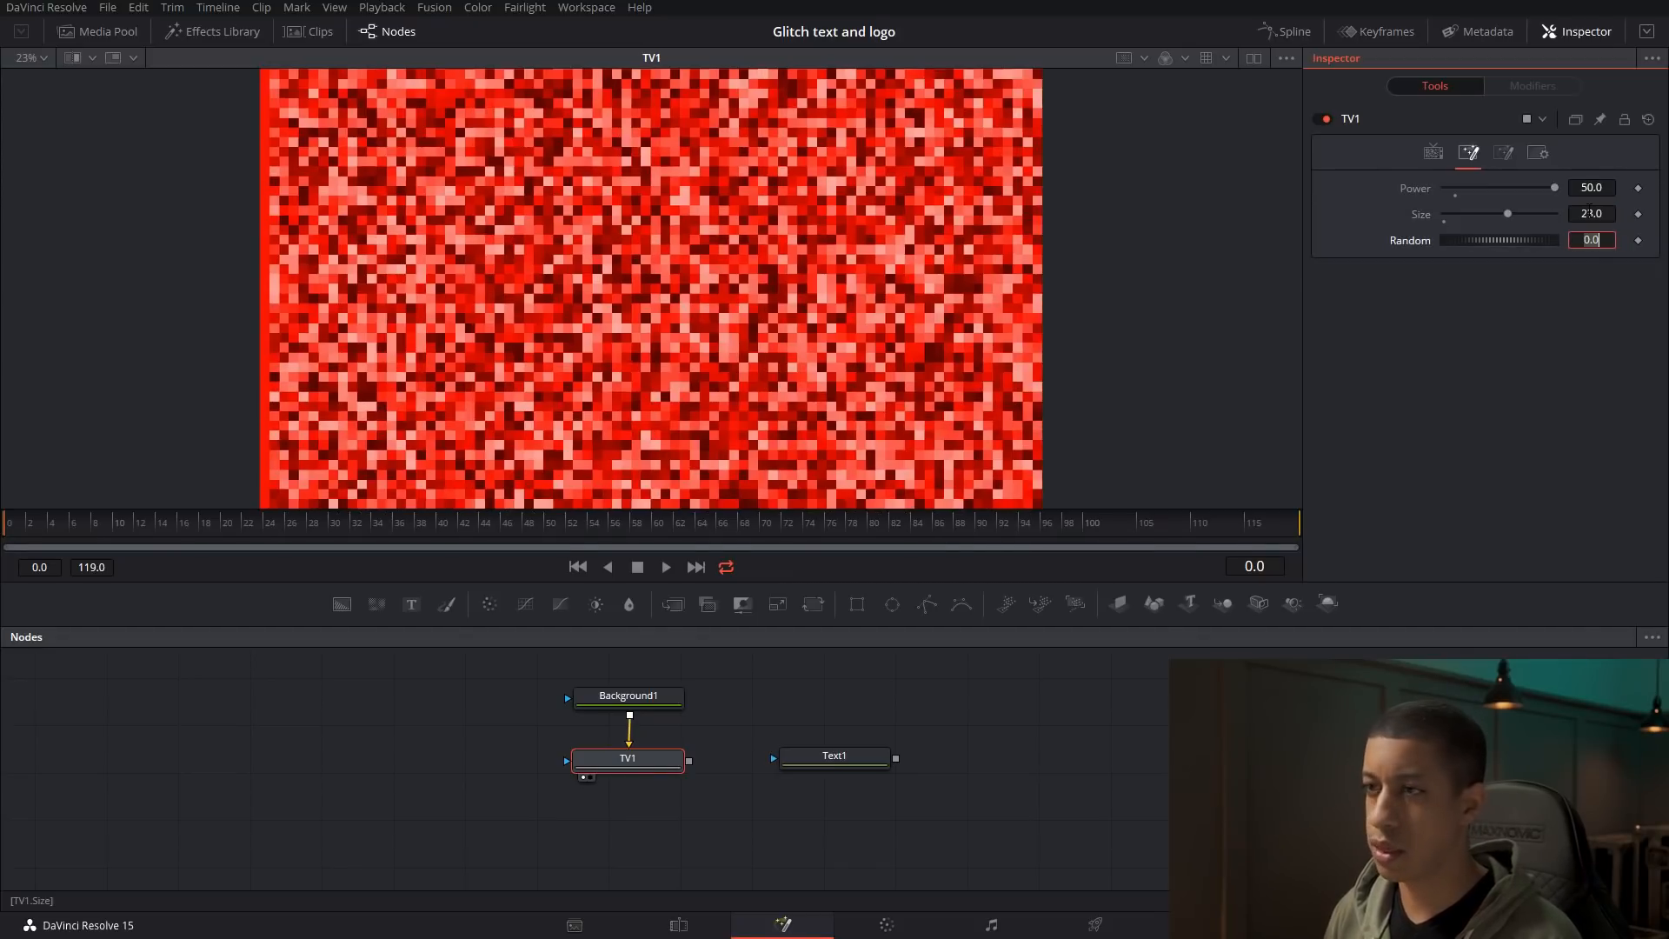
Scrub back to frame 0 and play the composition to check the noise for movement
drag(339, 528, 129, 536)
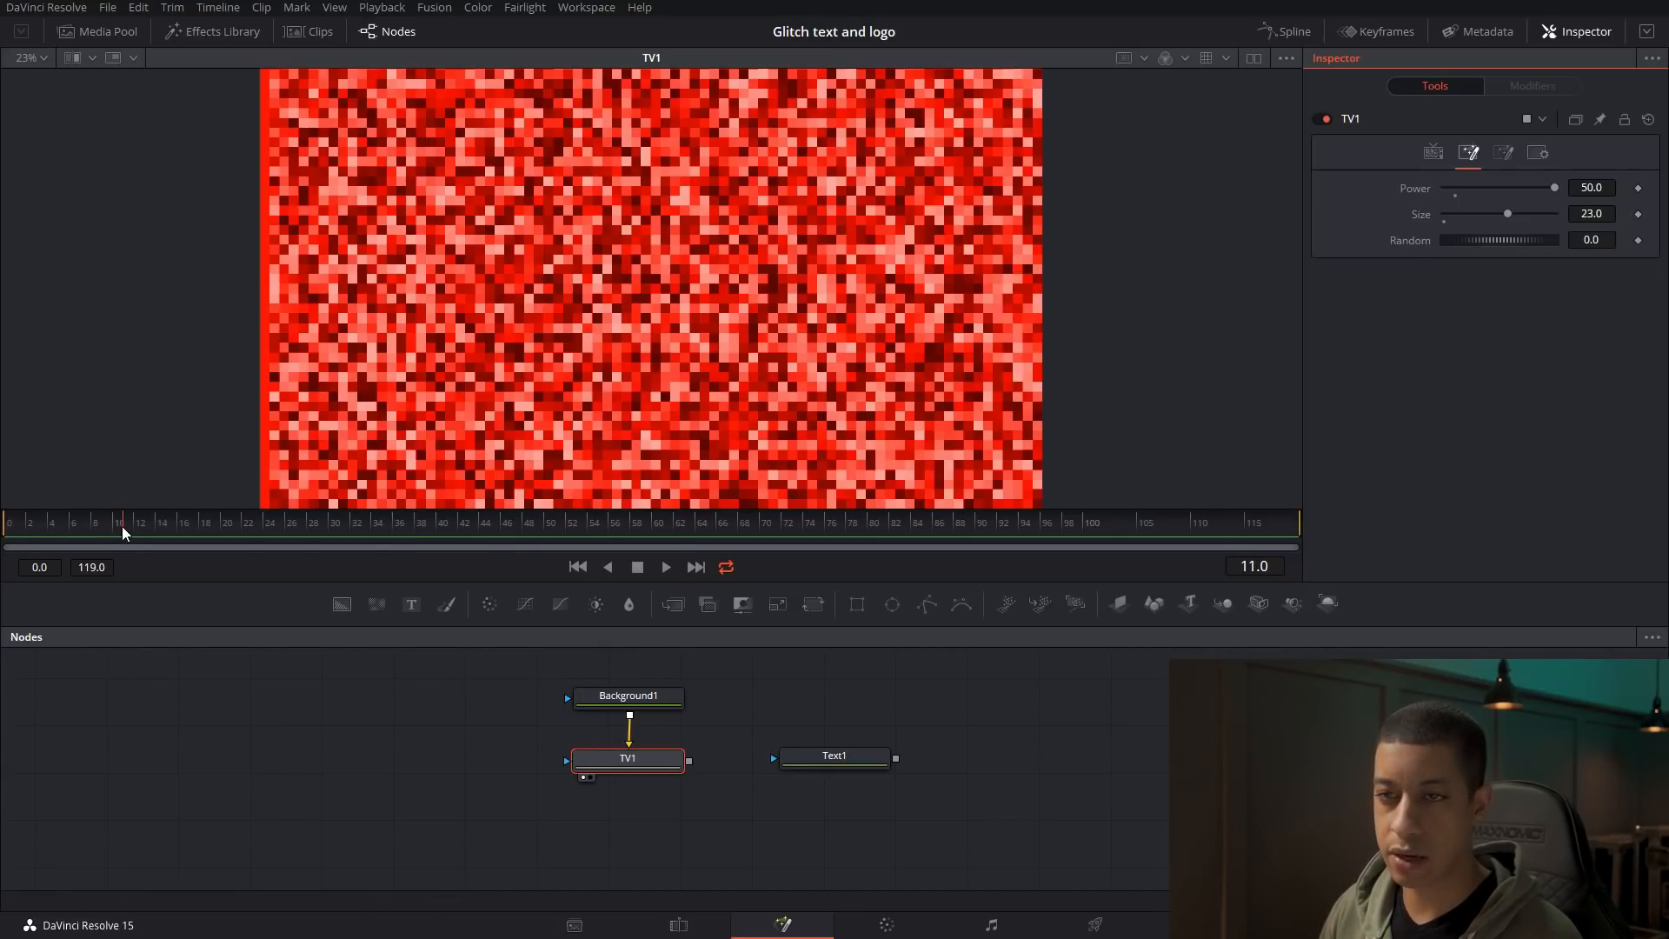
drag(123, 528, 7, 528)
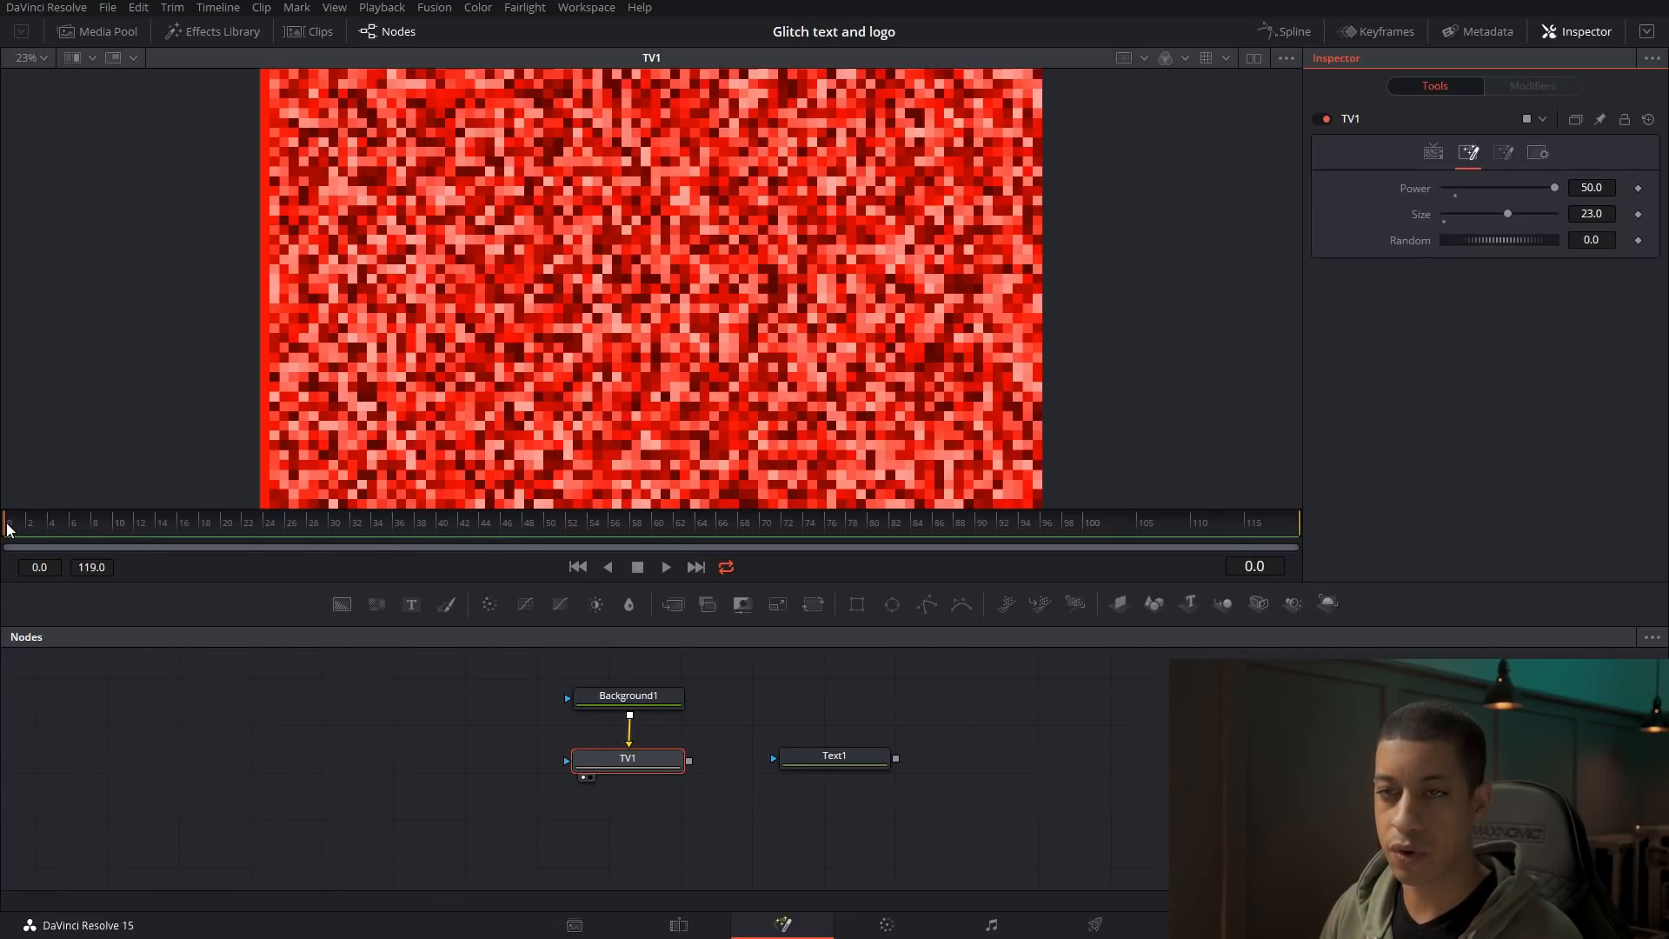
click(668, 566)
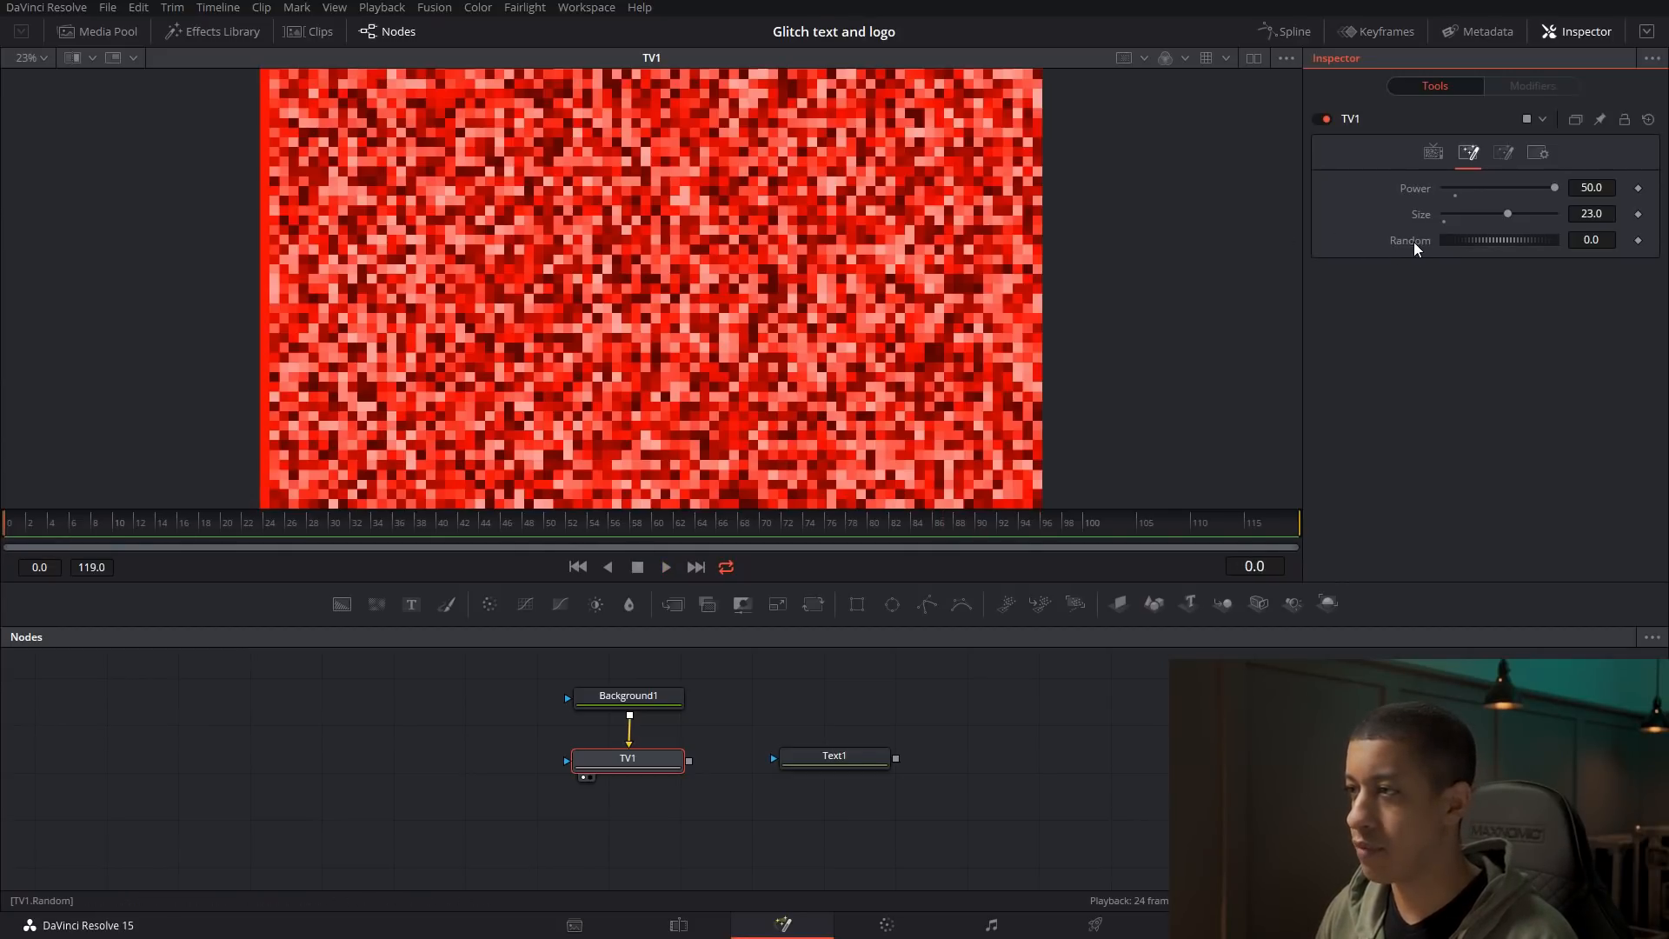
Animate TV1's noise Random value with keyframes of 0.0 at frame 0 and 0.7 at frame 119
mouse_move(1461, 243)
mouse_down()
mouse_move(1532, 241)
mouse_move(1447, 246)
mouse_up()
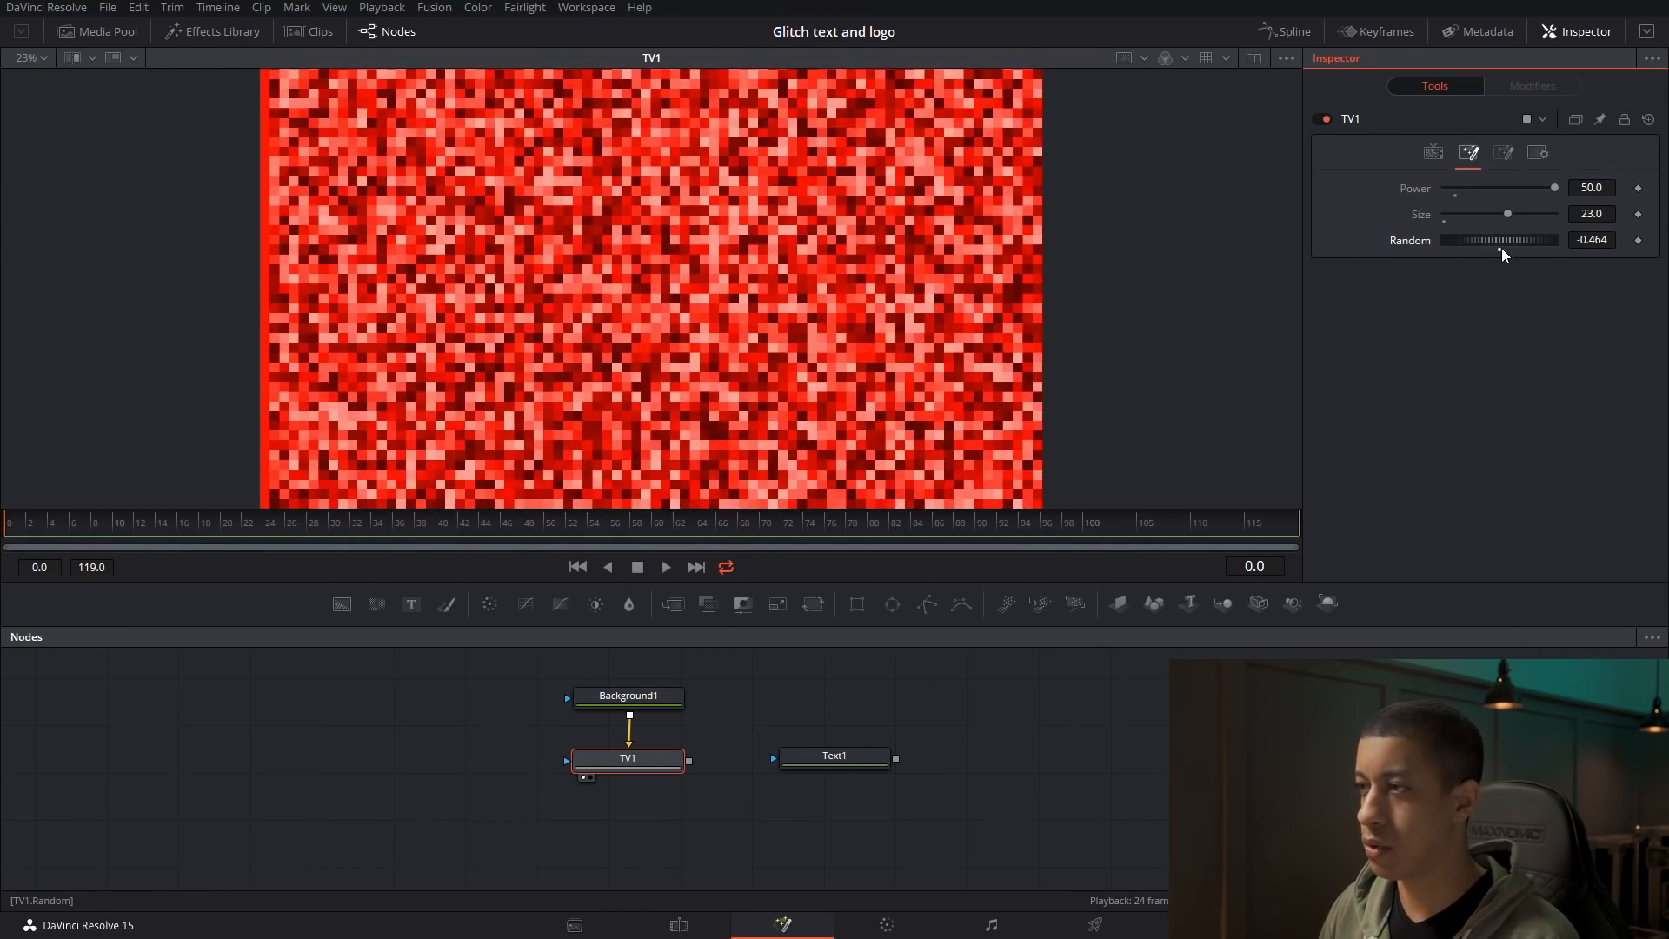
click(1638, 240)
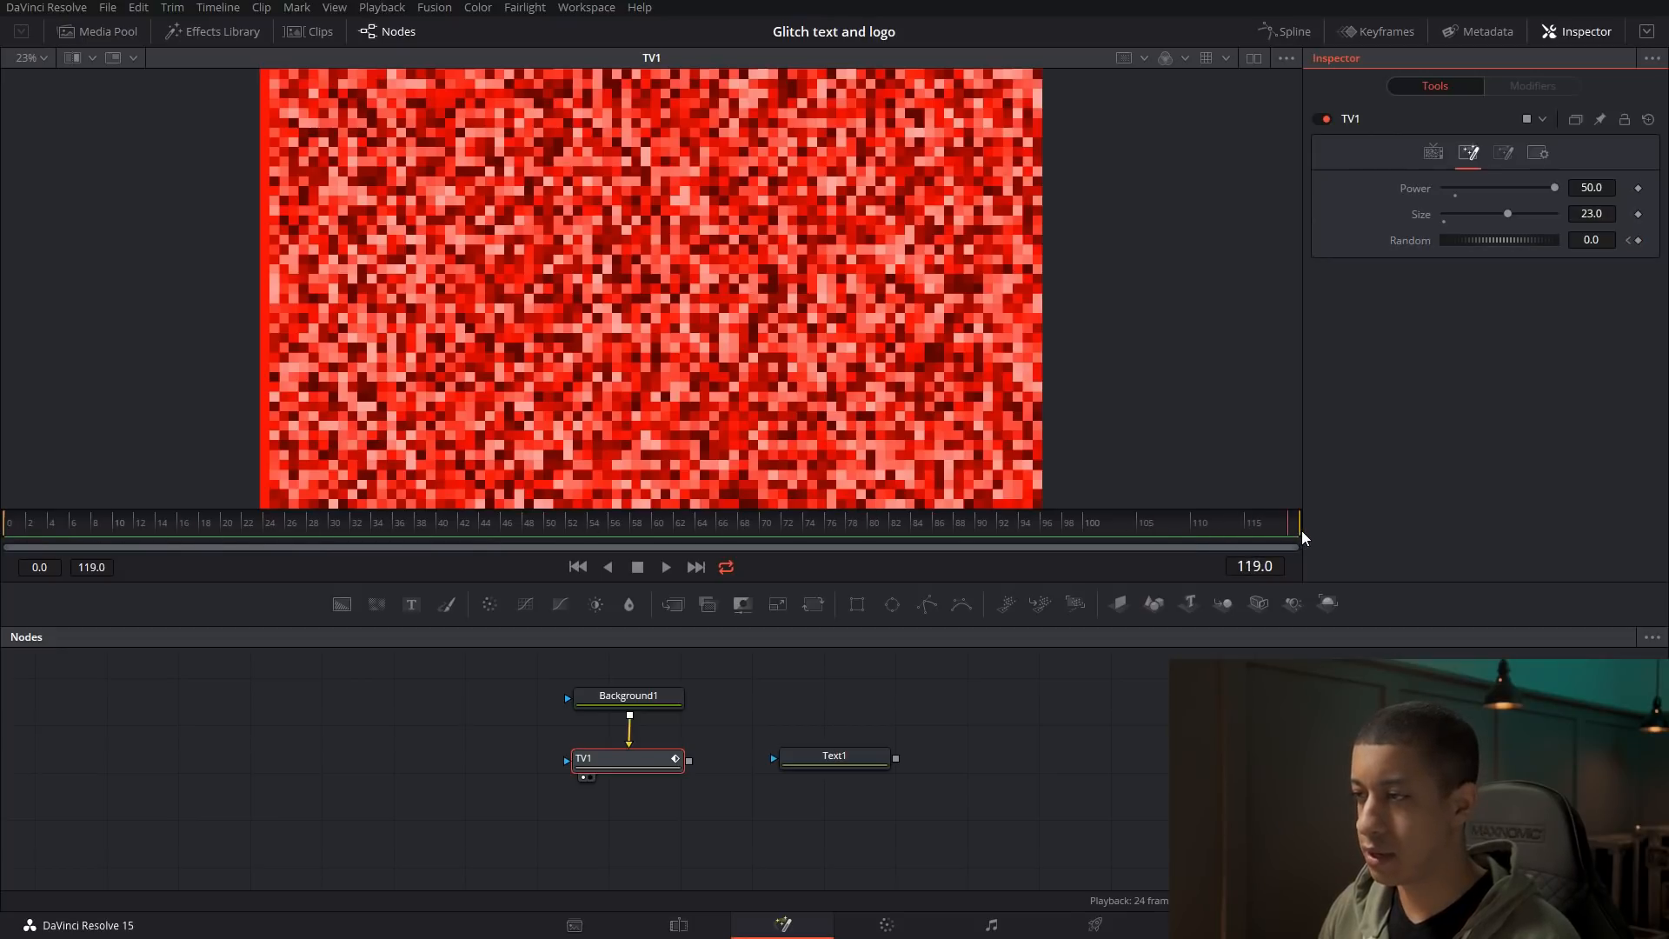
click(1605, 240)
text(0.)
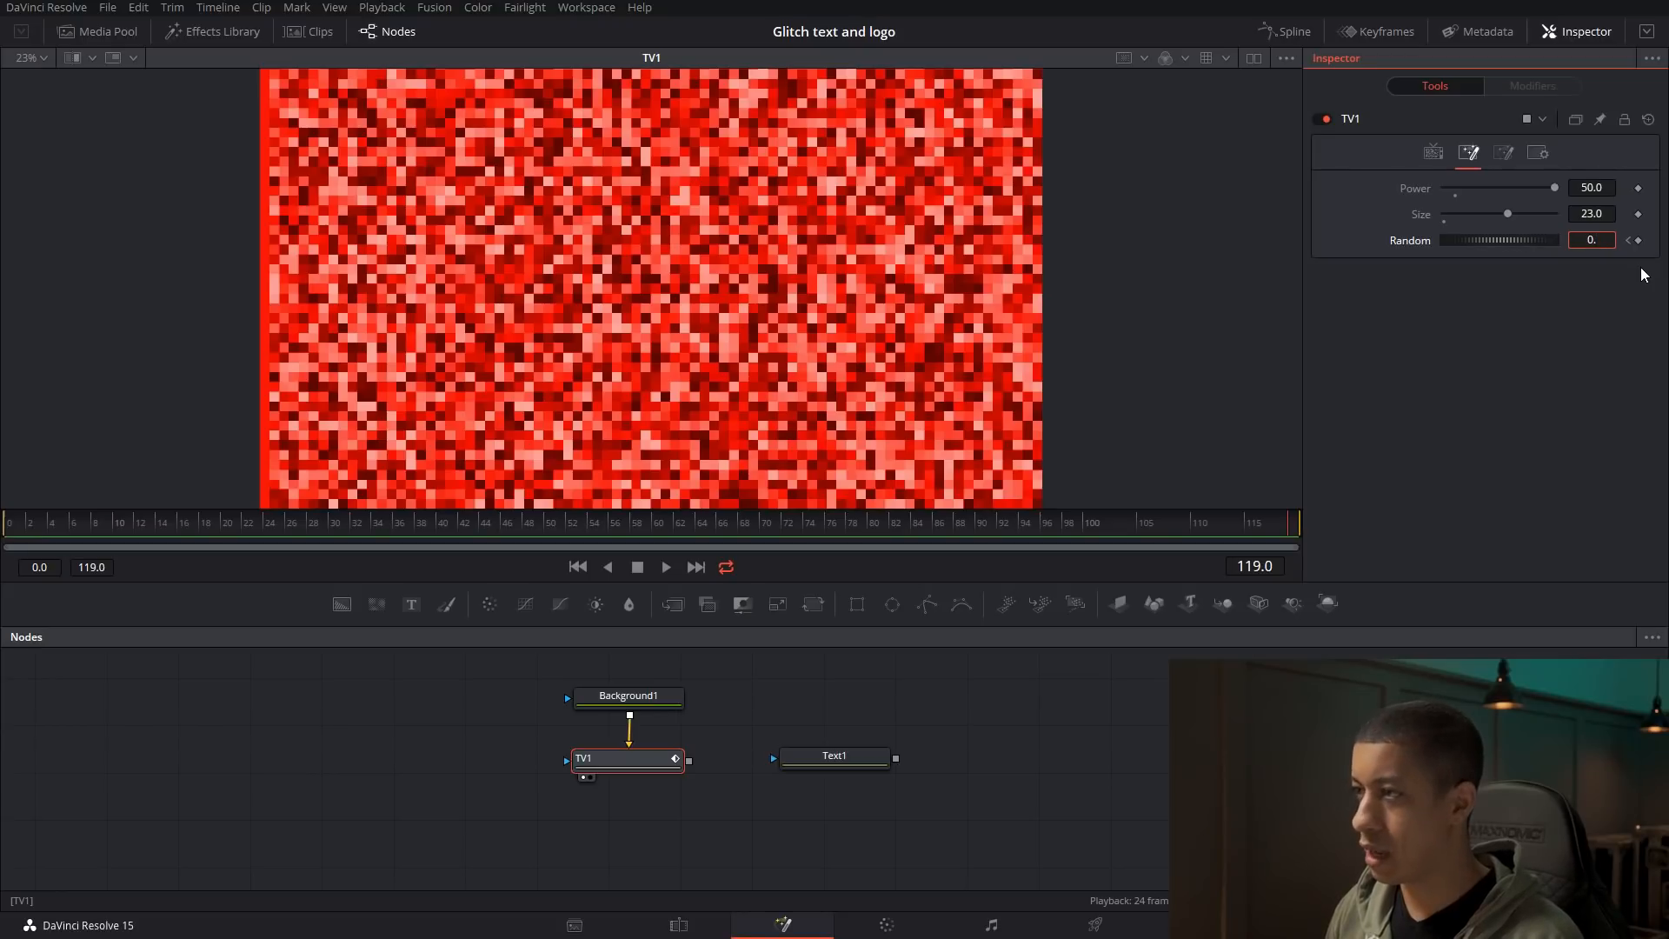
text(7)
key(Tab)
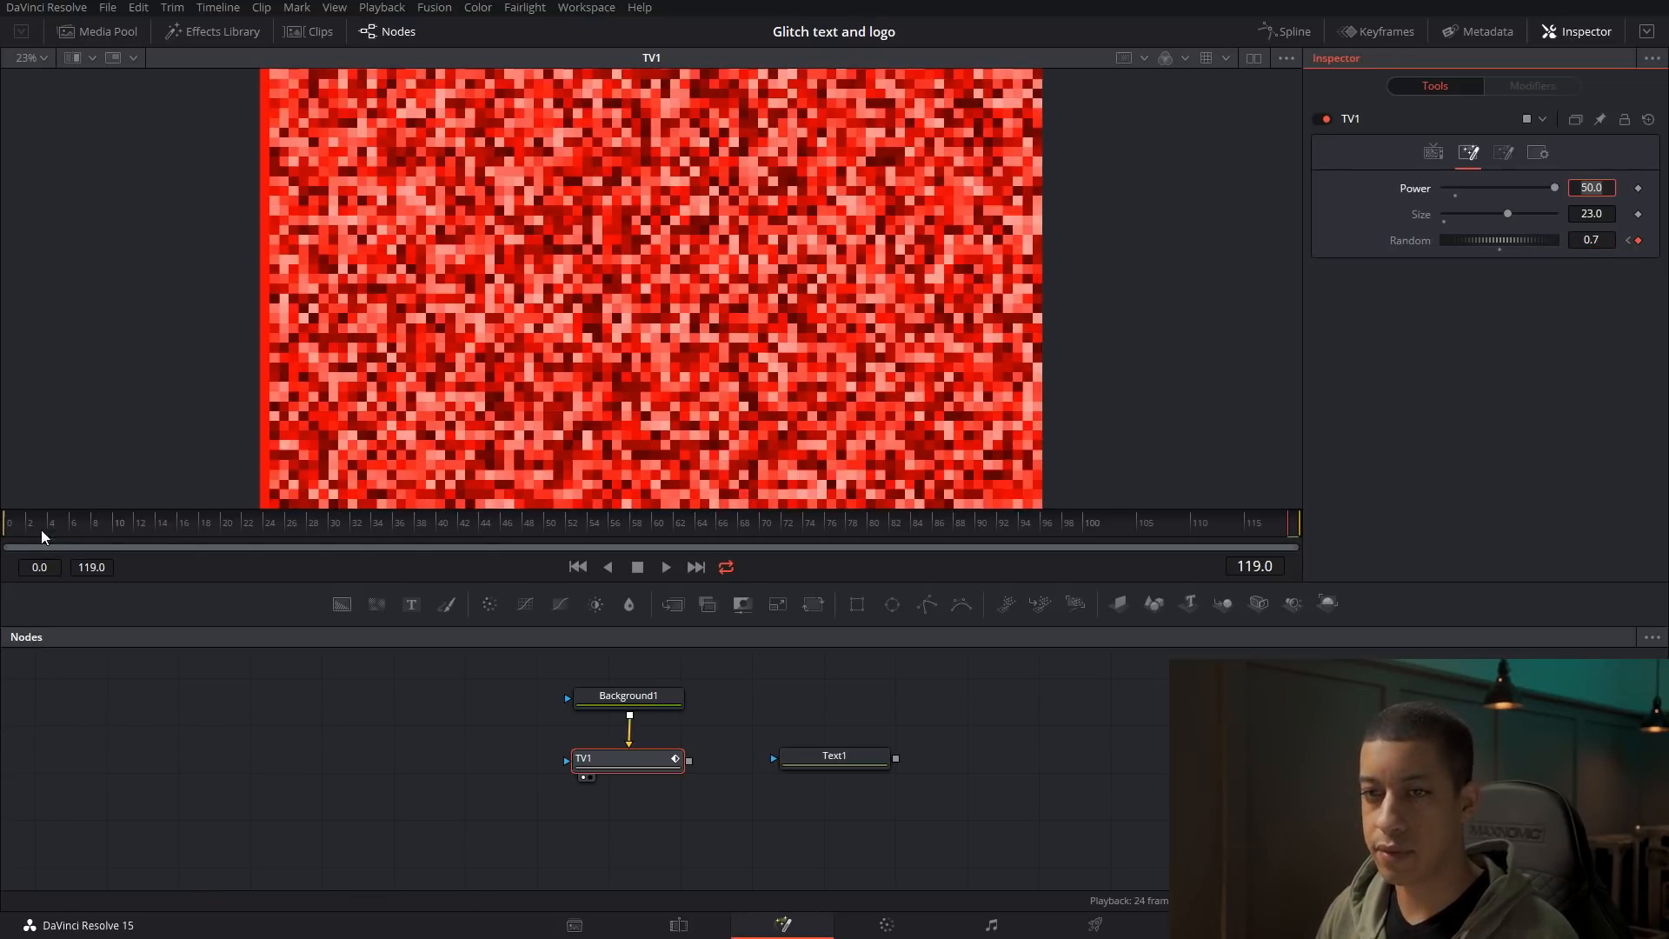
Play the animated noise from frame 0 to check its motion, and stop playback
drag(42, 537, 9, 534)
click(667, 570)
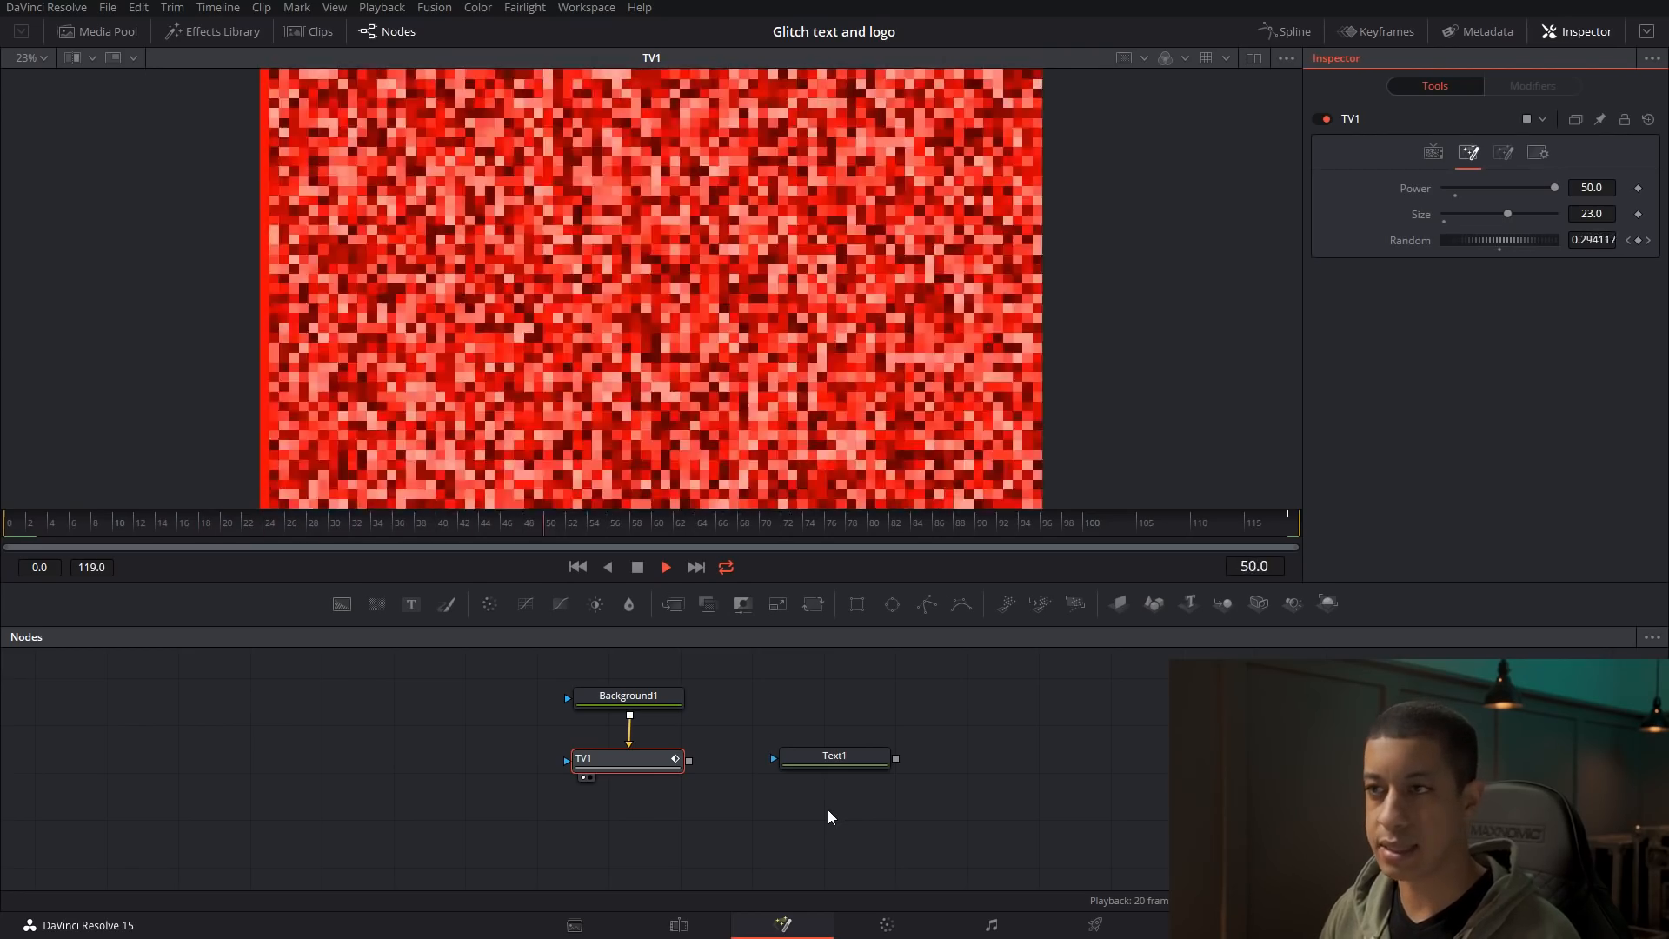
click(638, 568)
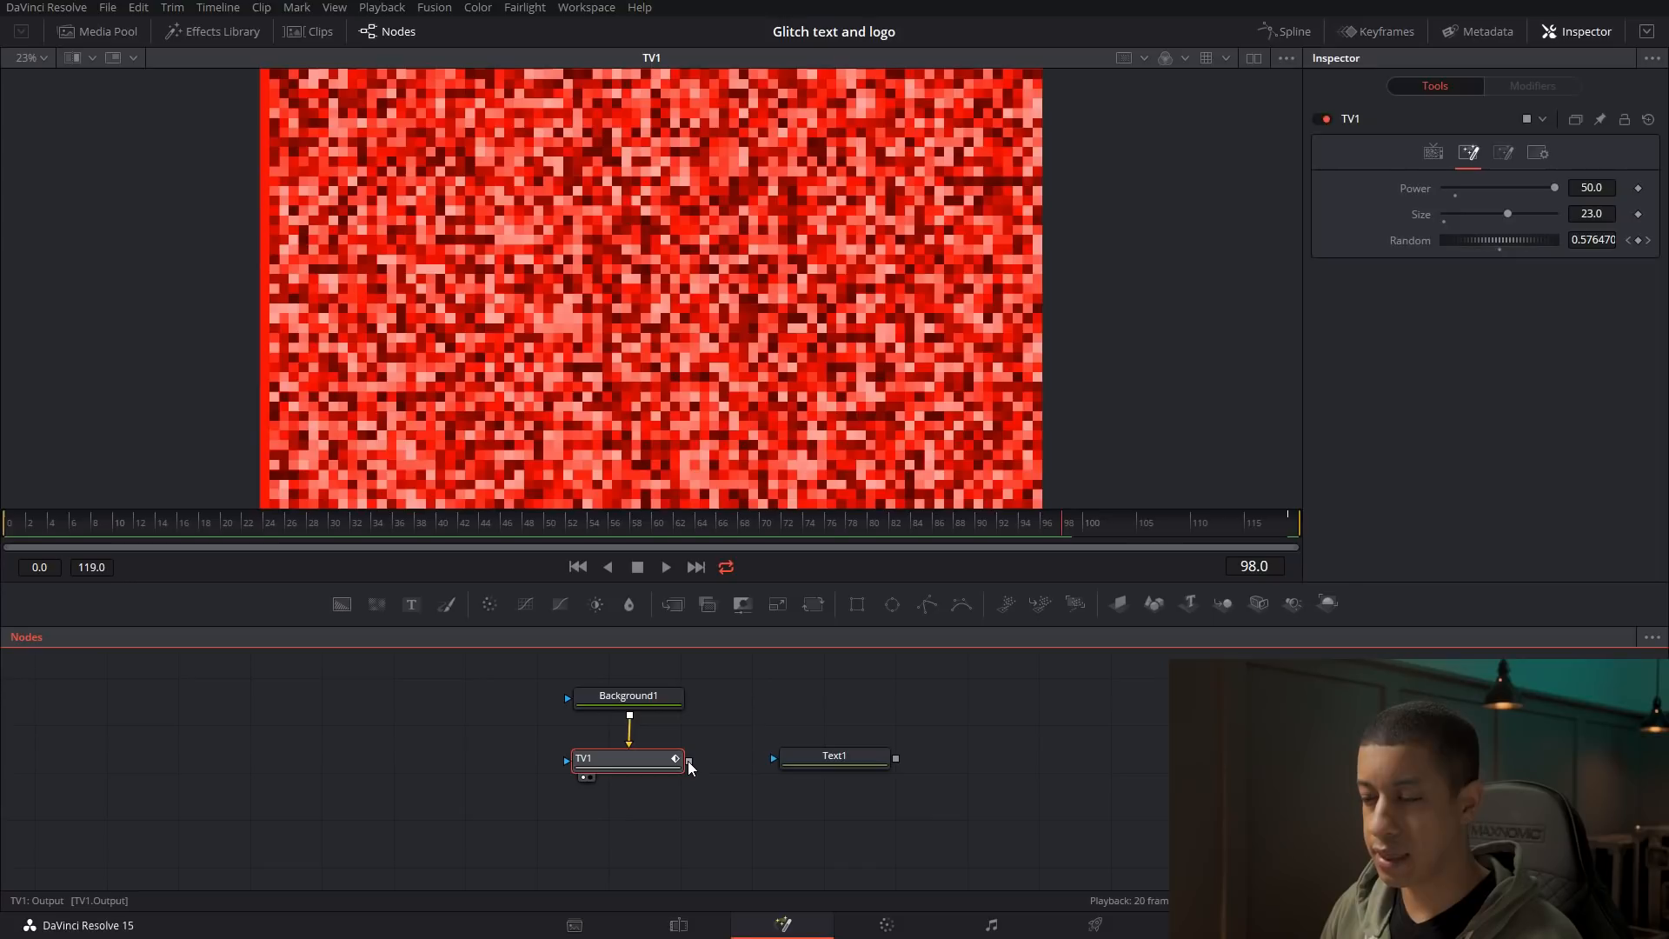
Connect TV1's output to Text1's effect mask input and display Text1 in the viewer
drag(689, 764, 776, 766)
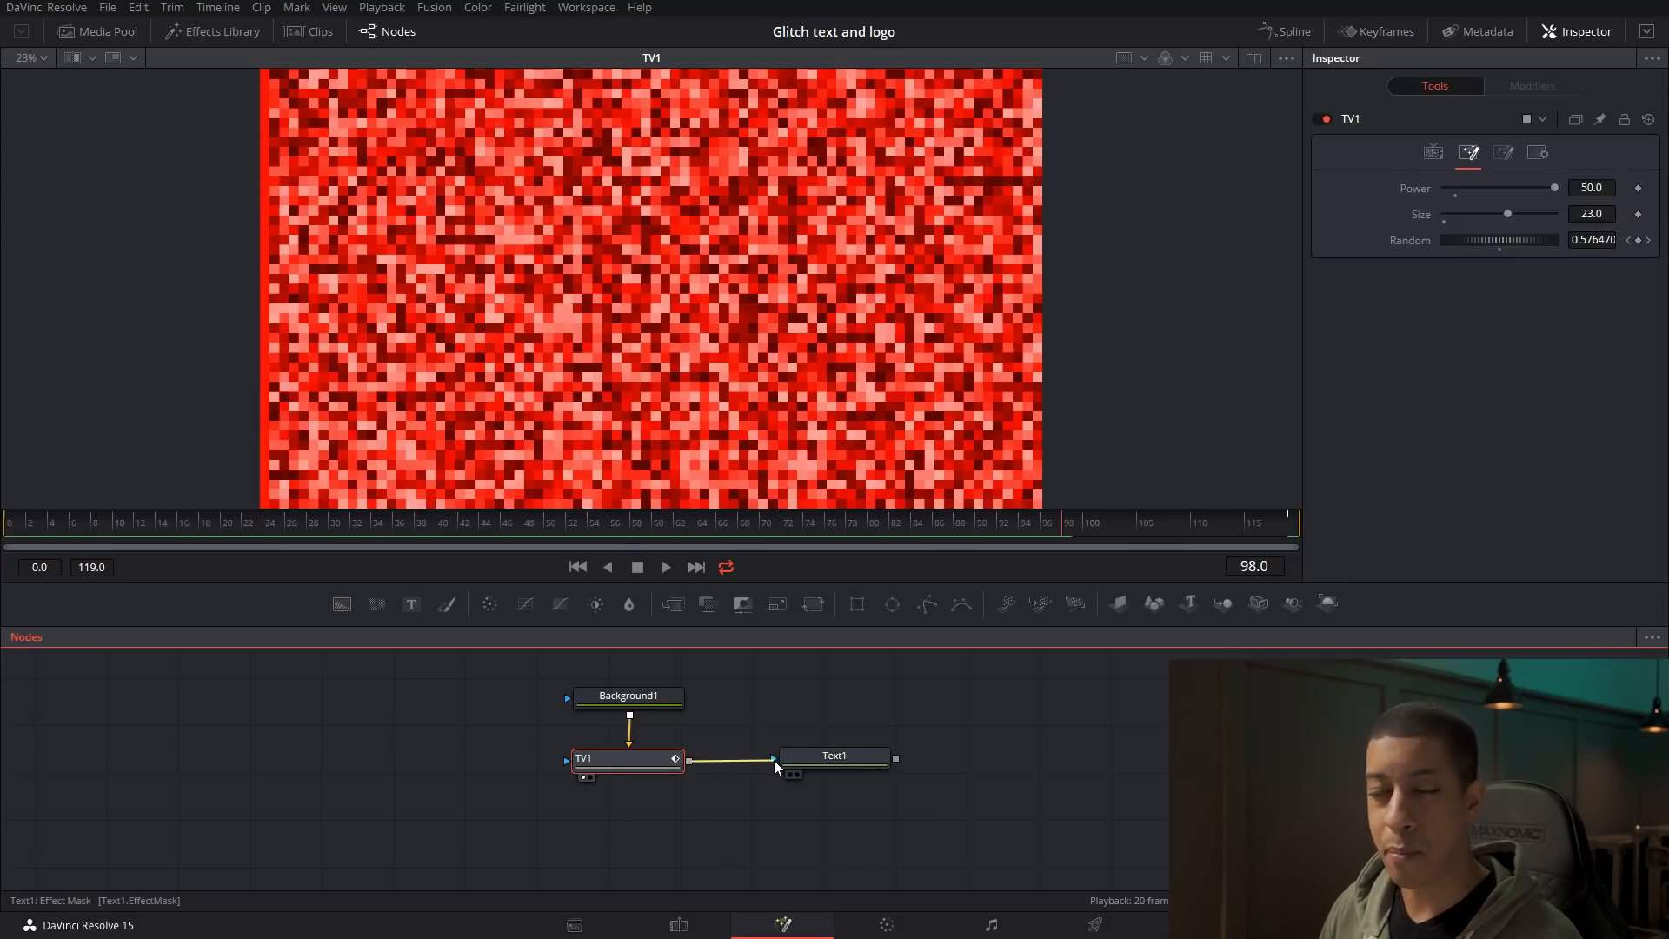
drag(775, 761, 707, 296)
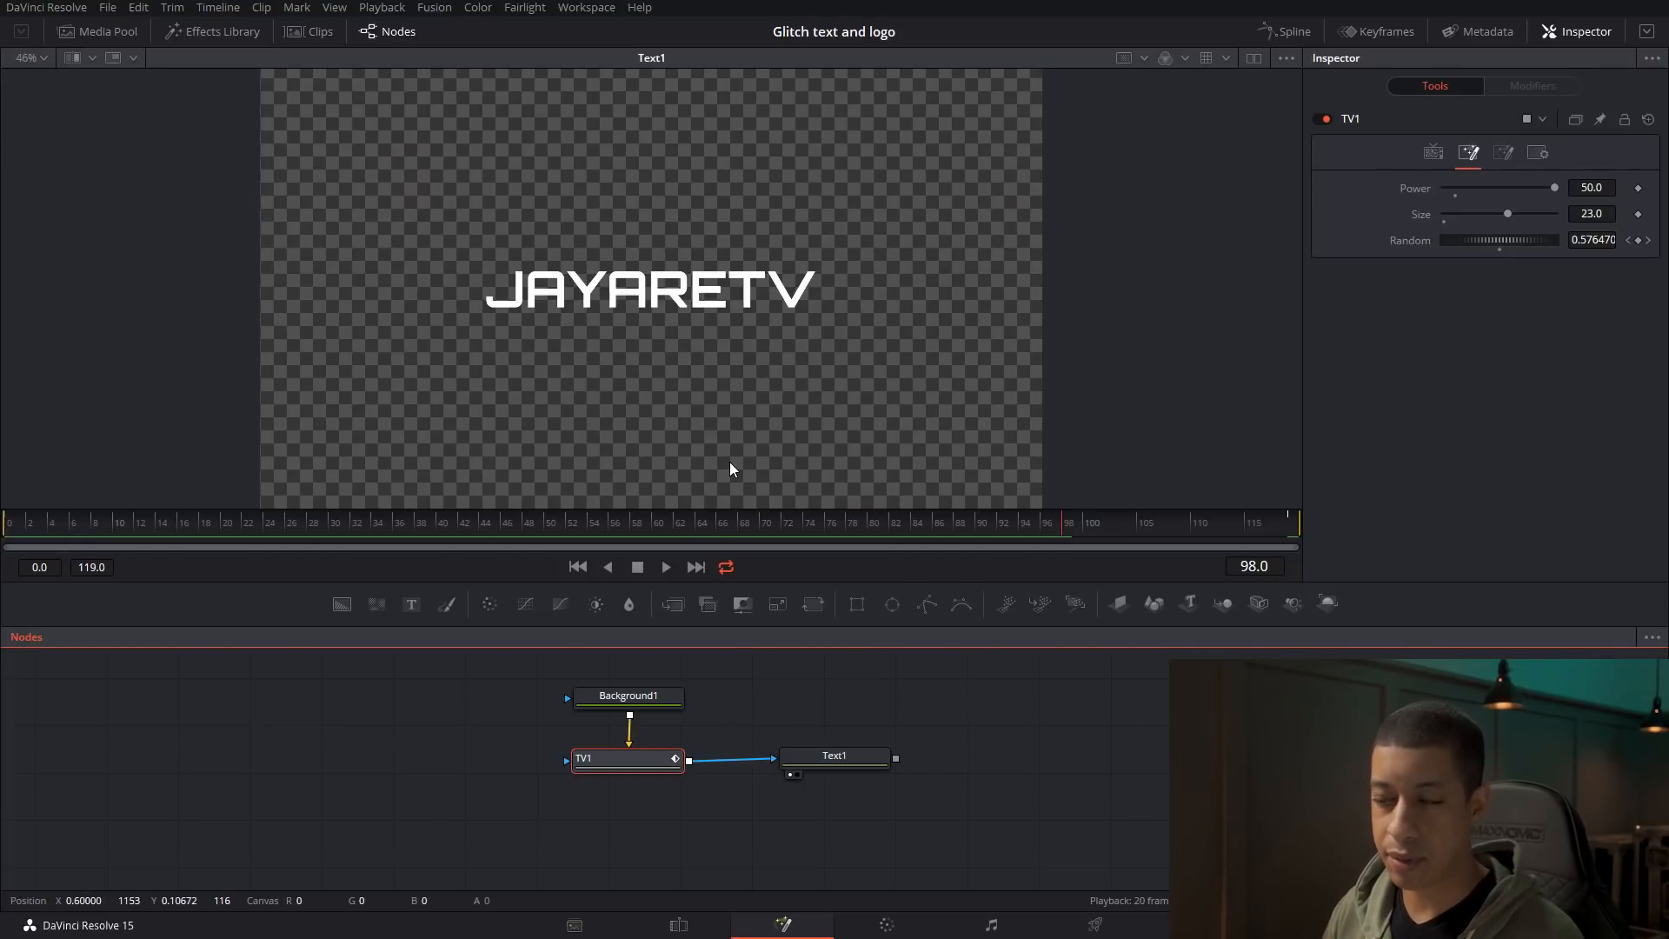
Set the mask channel in Text1's settings to Luminance
drag(822, 755, 820, 760)
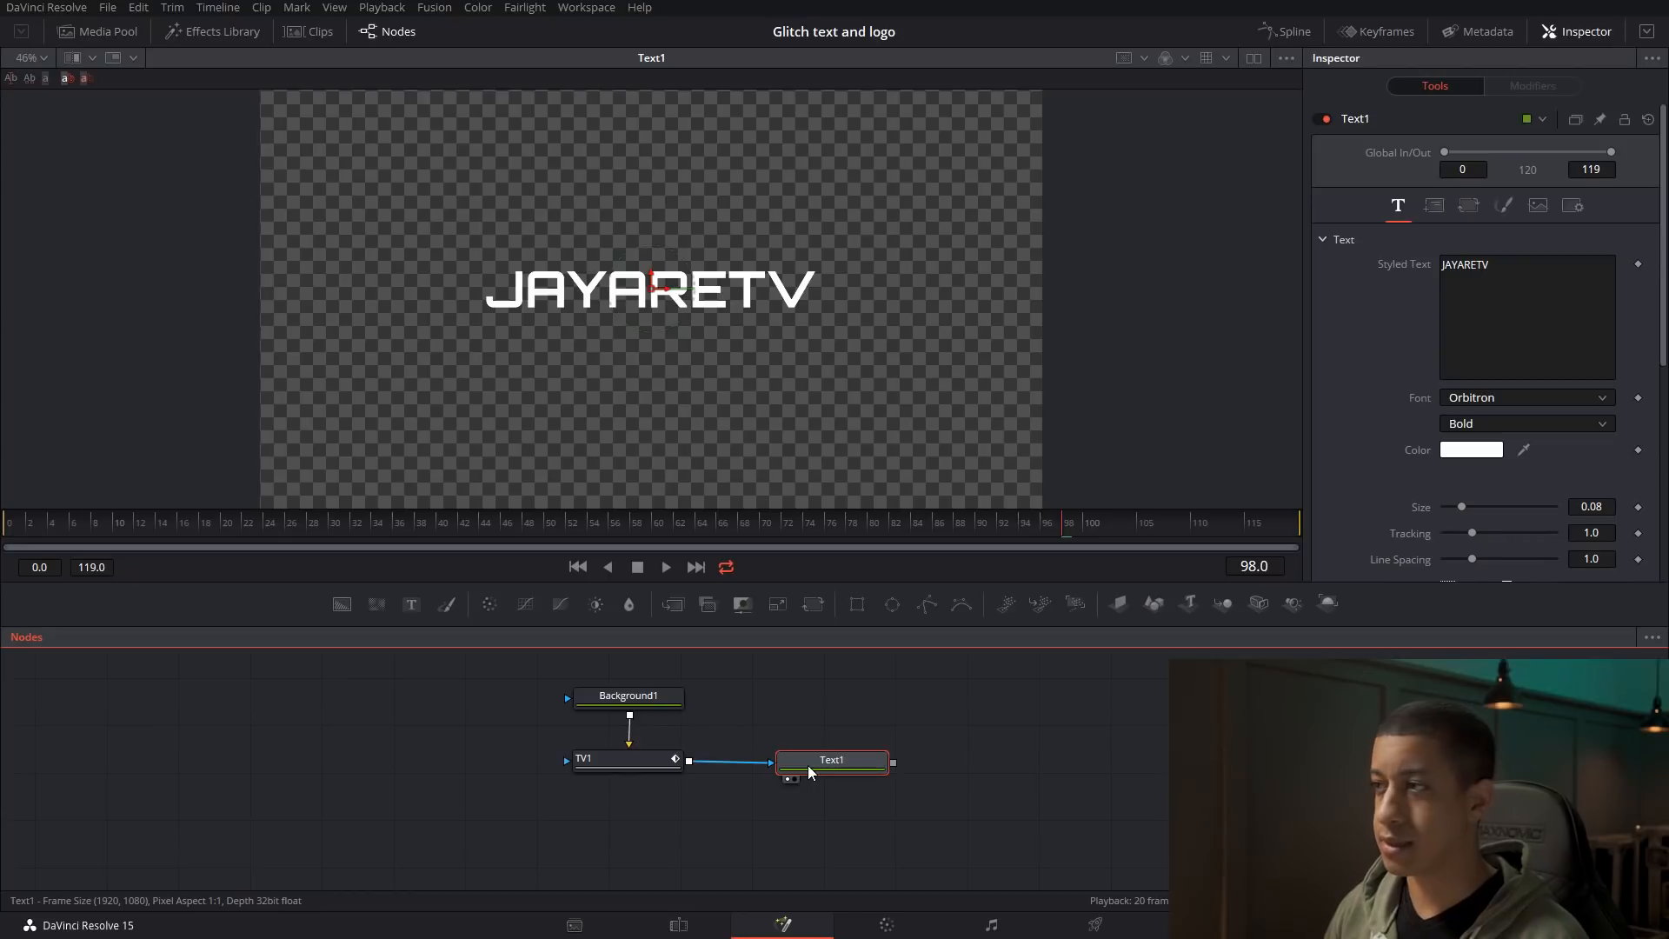
click(1561, 211)
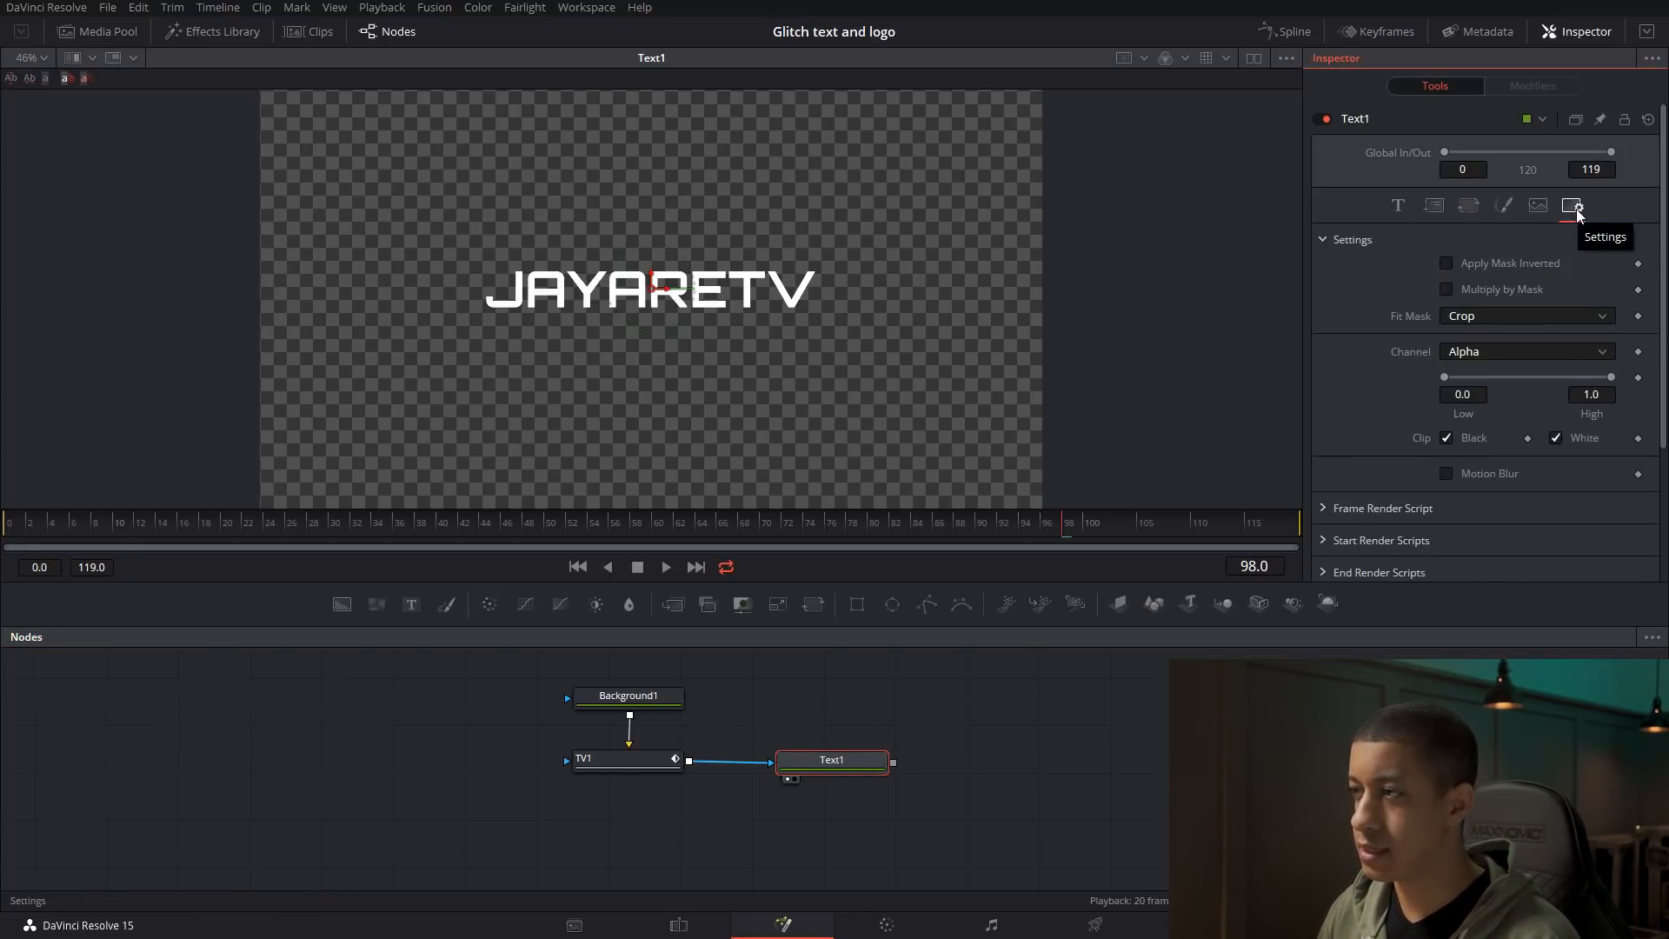
click(1486, 353)
click(1510, 451)
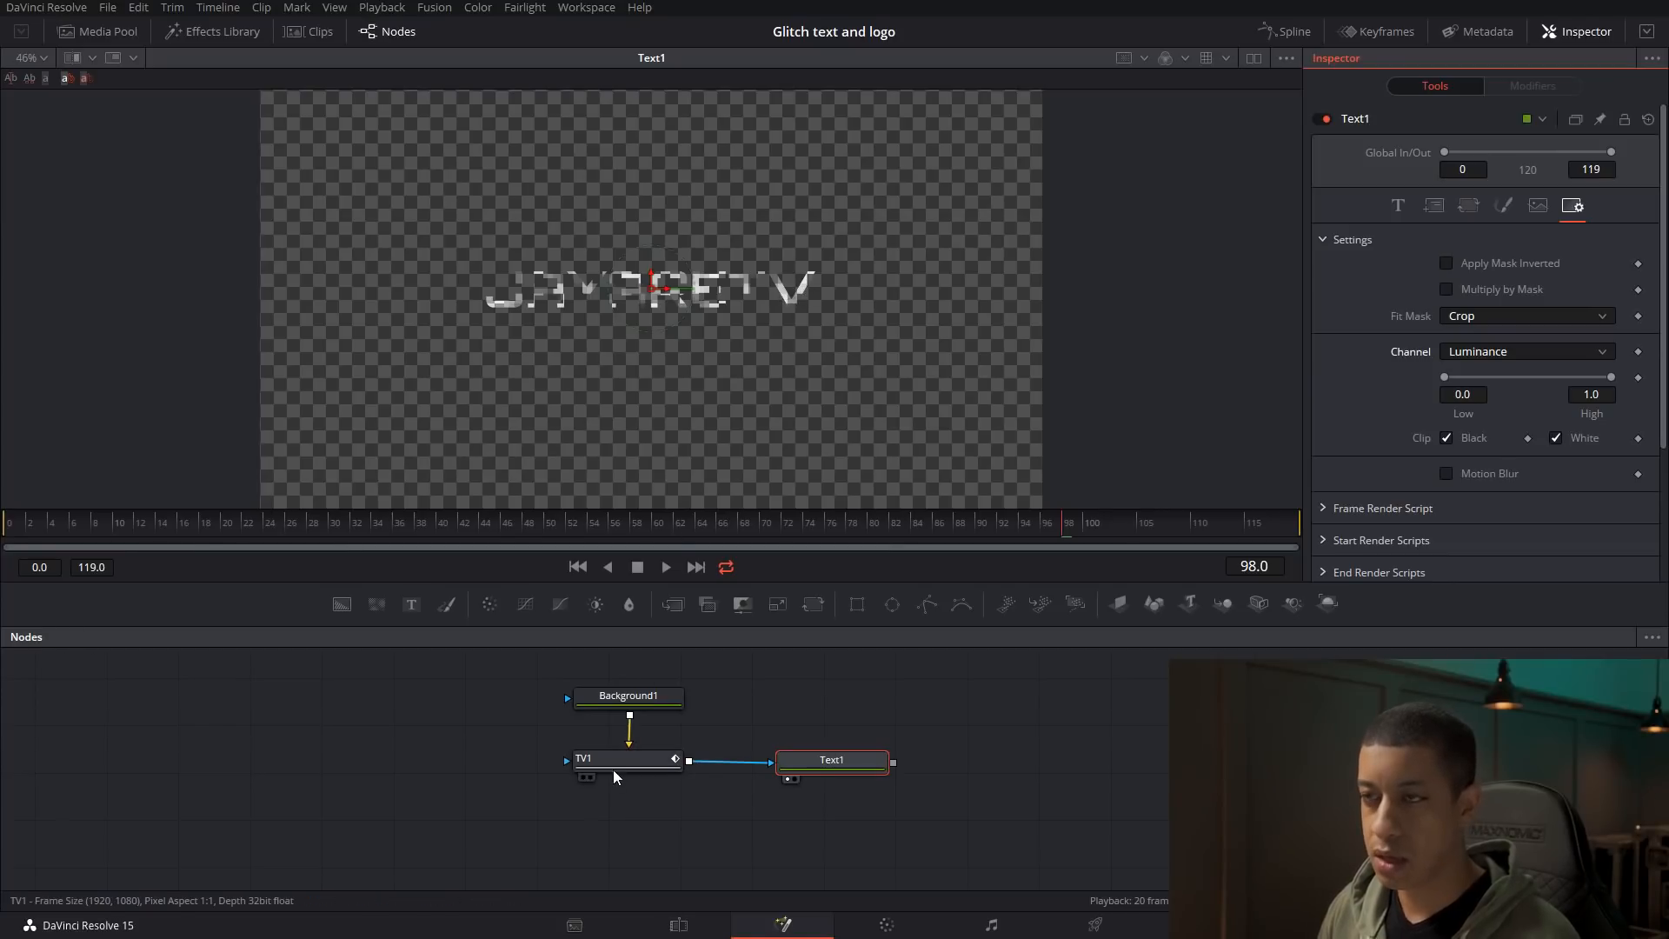
Change the Background1 colour to black with an alpha of 0
click(624, 703)
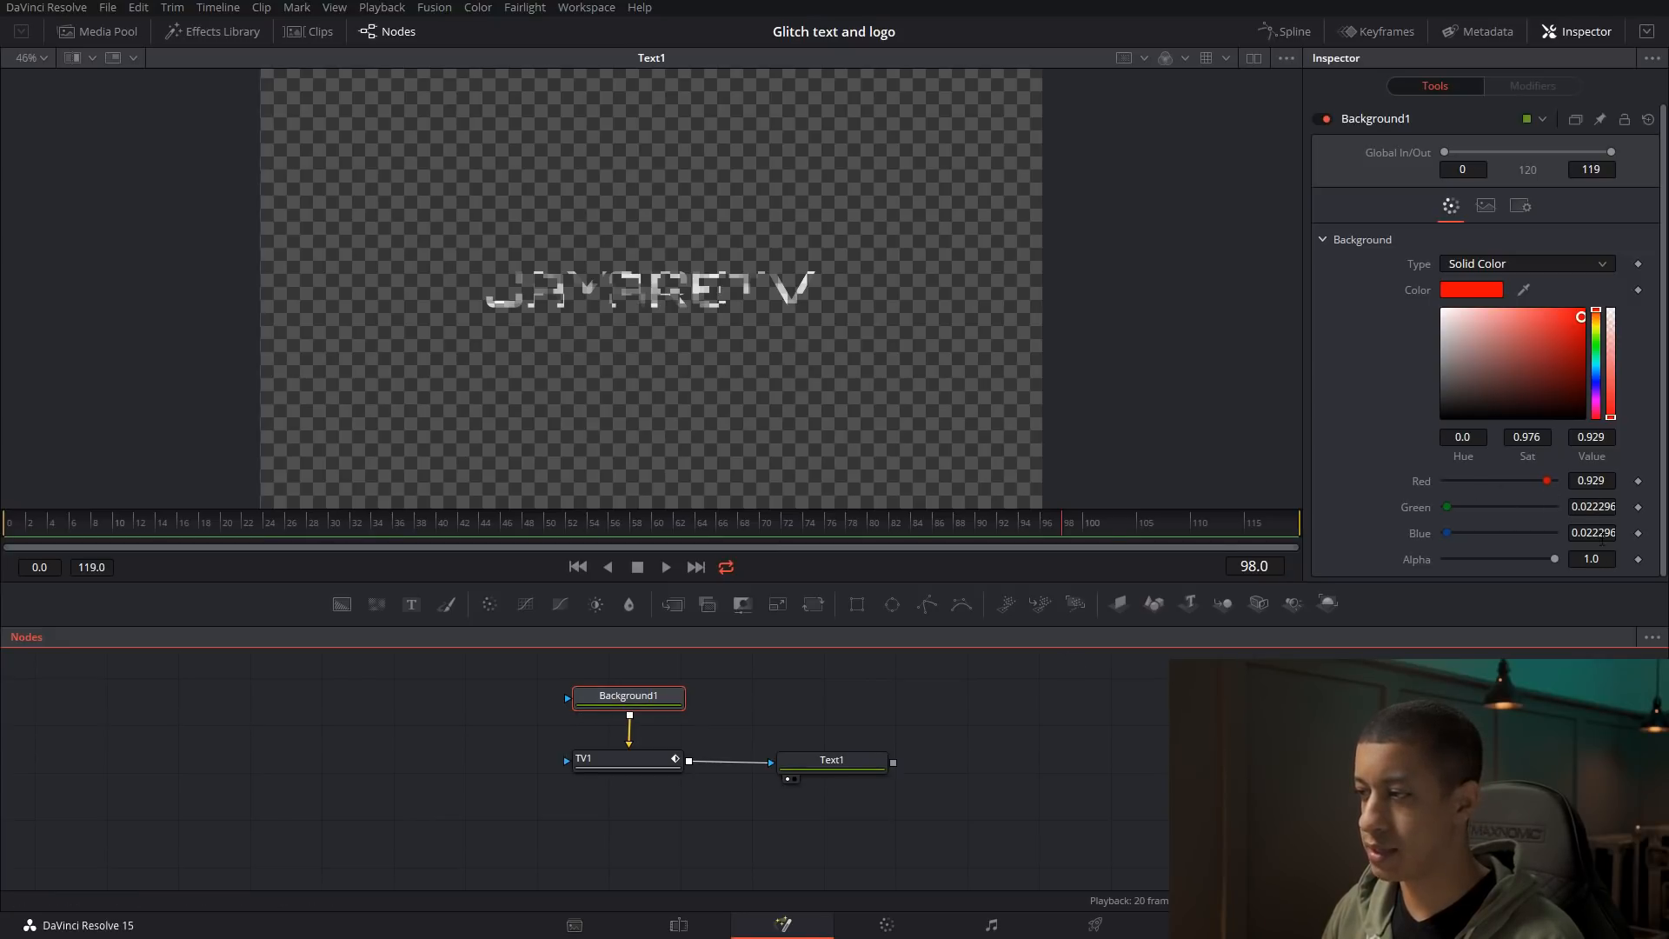
drag(1496, 390, 1428, 440)
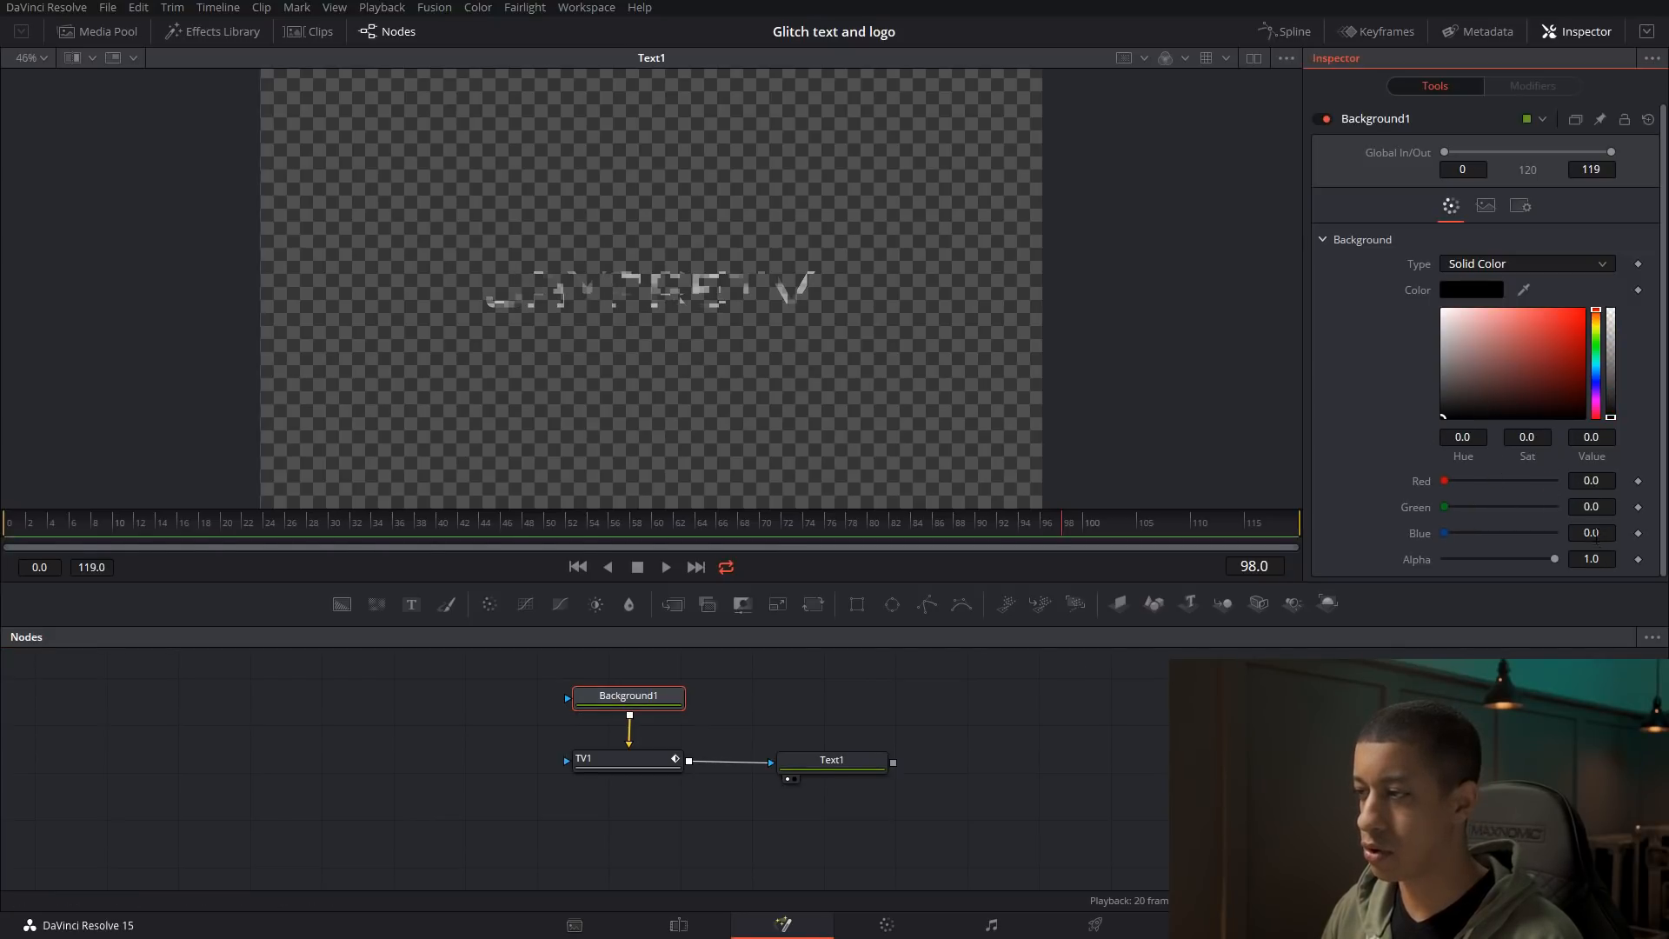
drag(1557, 559, 1442, 559)
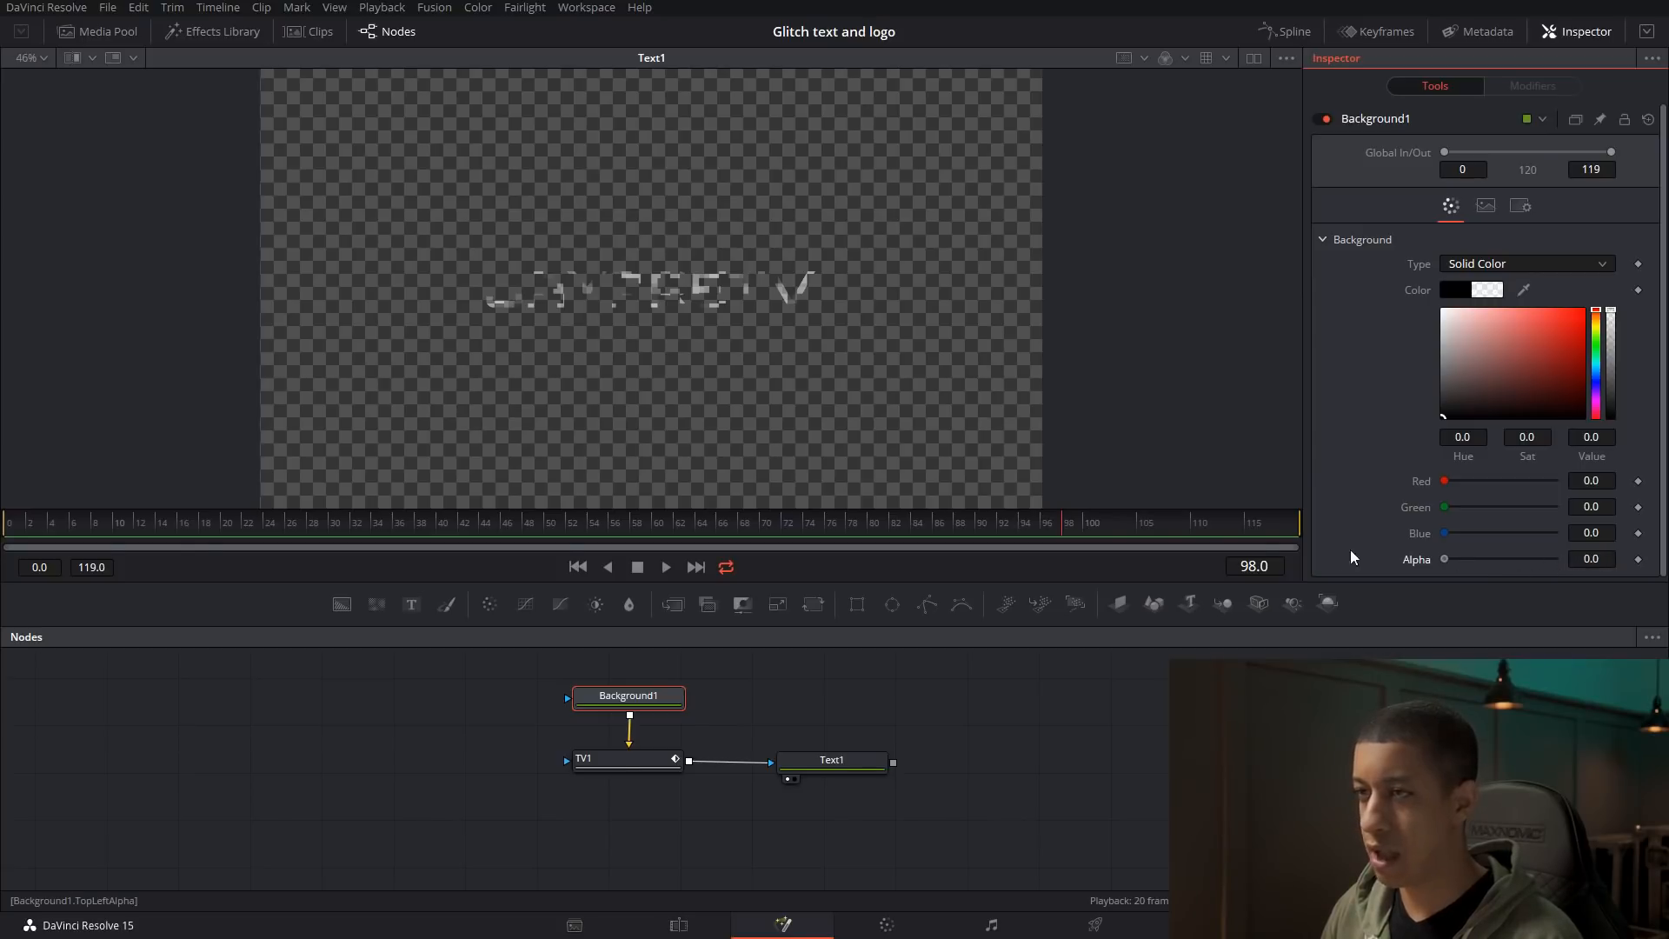
click(1062, 705)
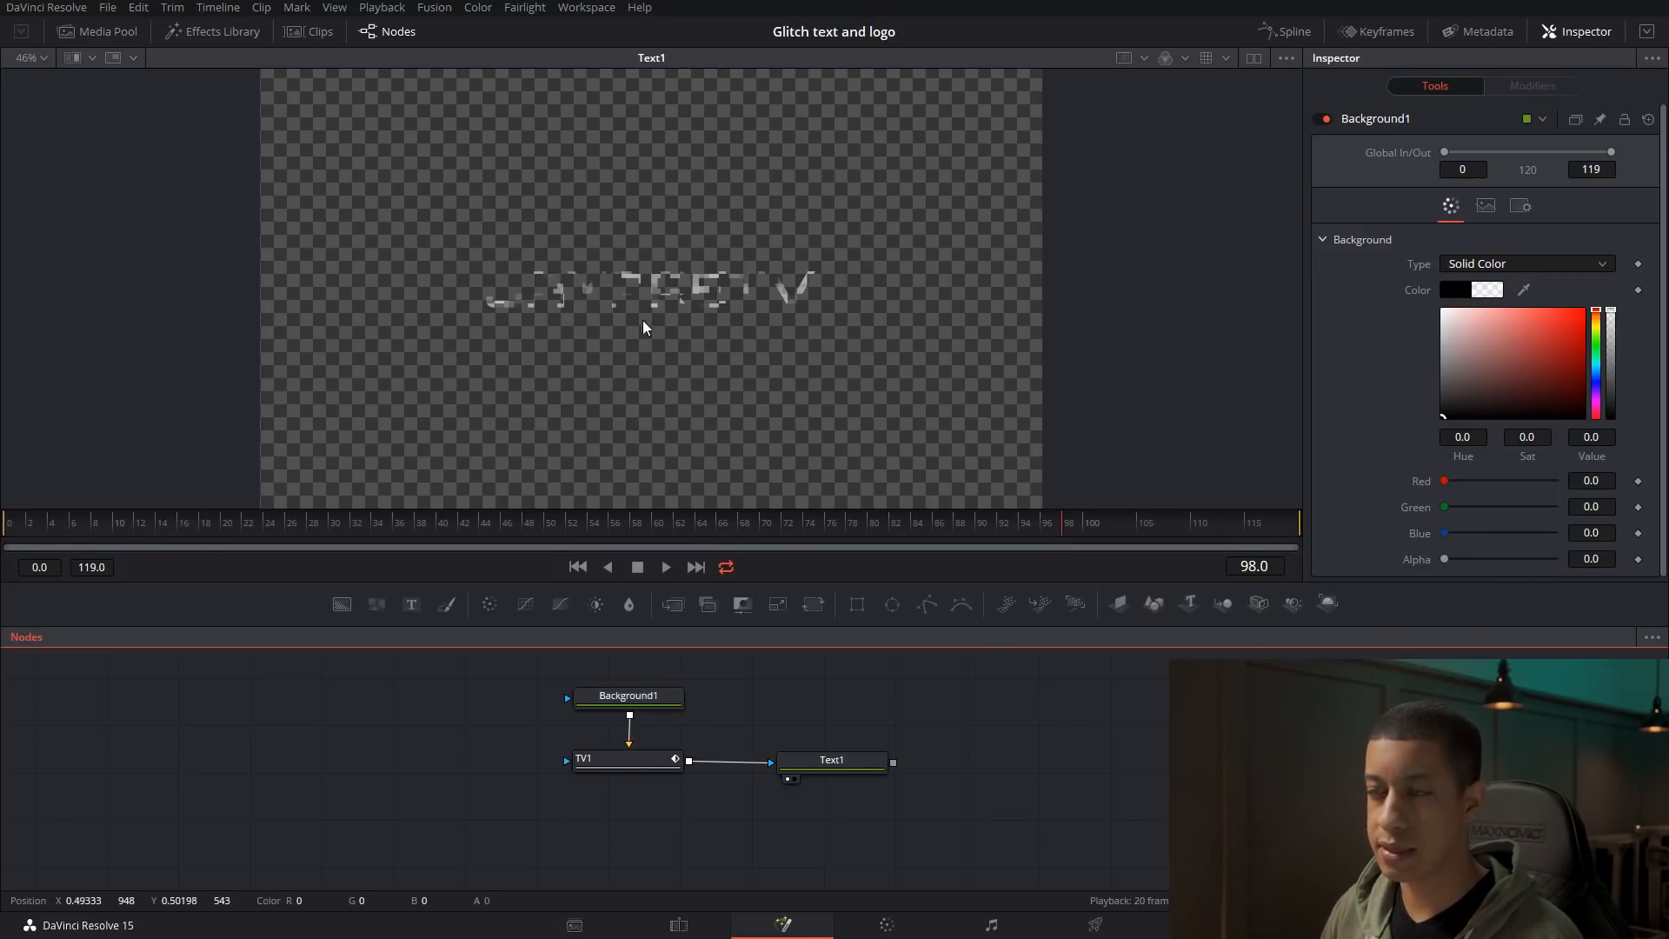
Play the masked text from the start of the timeline to check the glitch, and stop playback
click(14, 526)
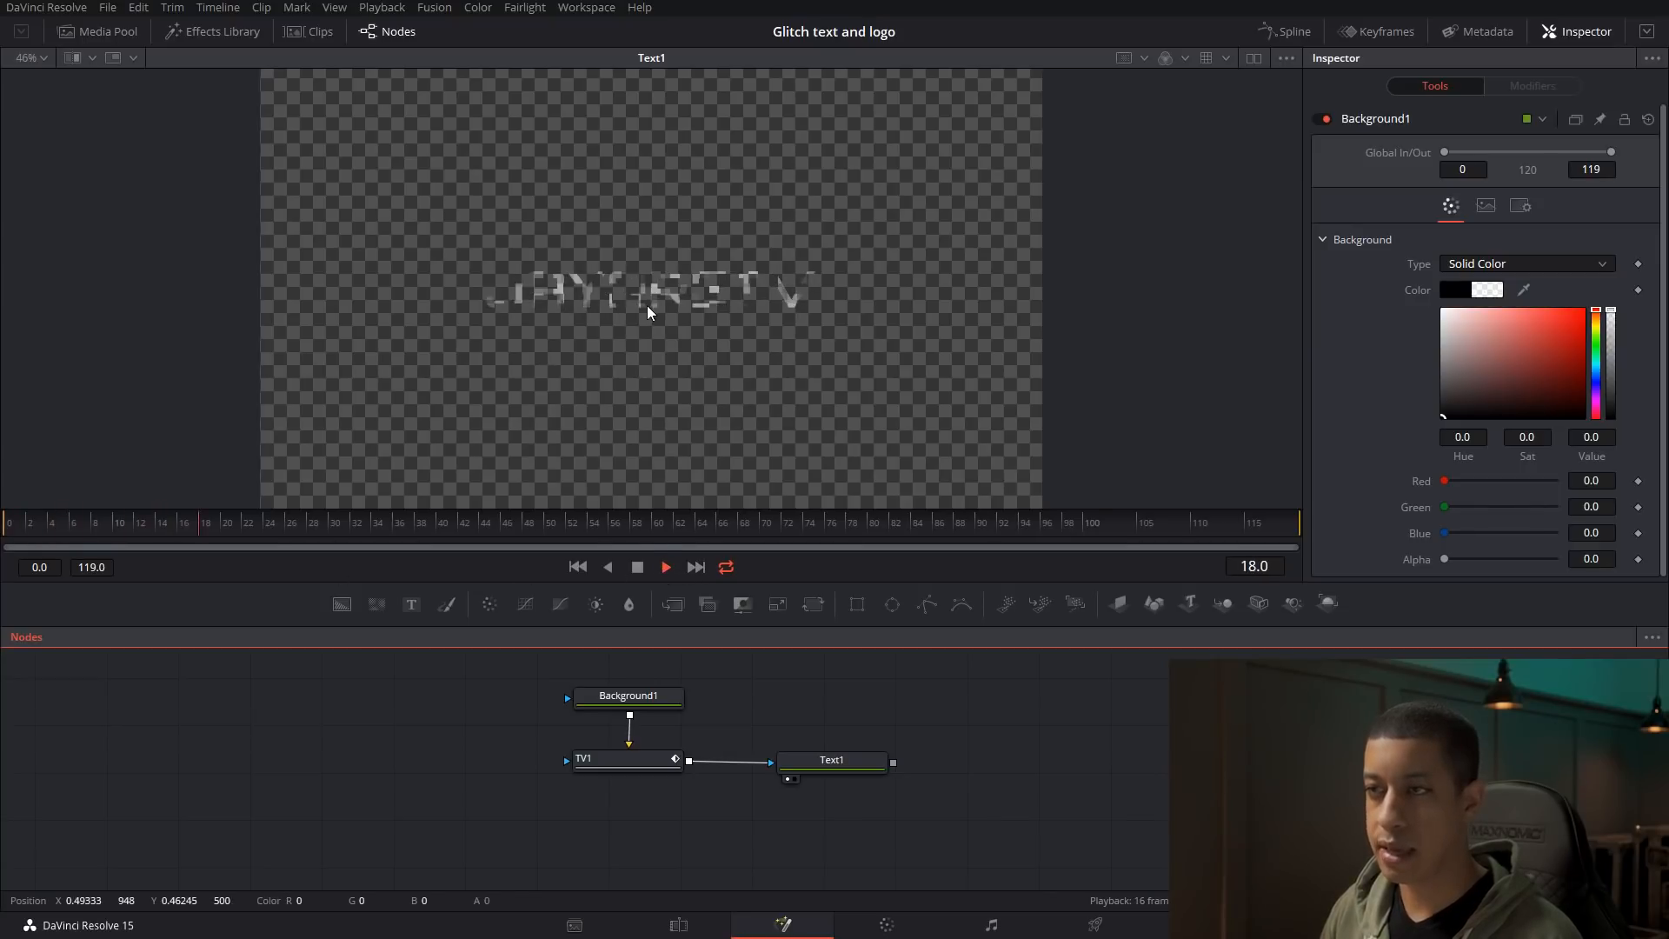
click(636, 567)
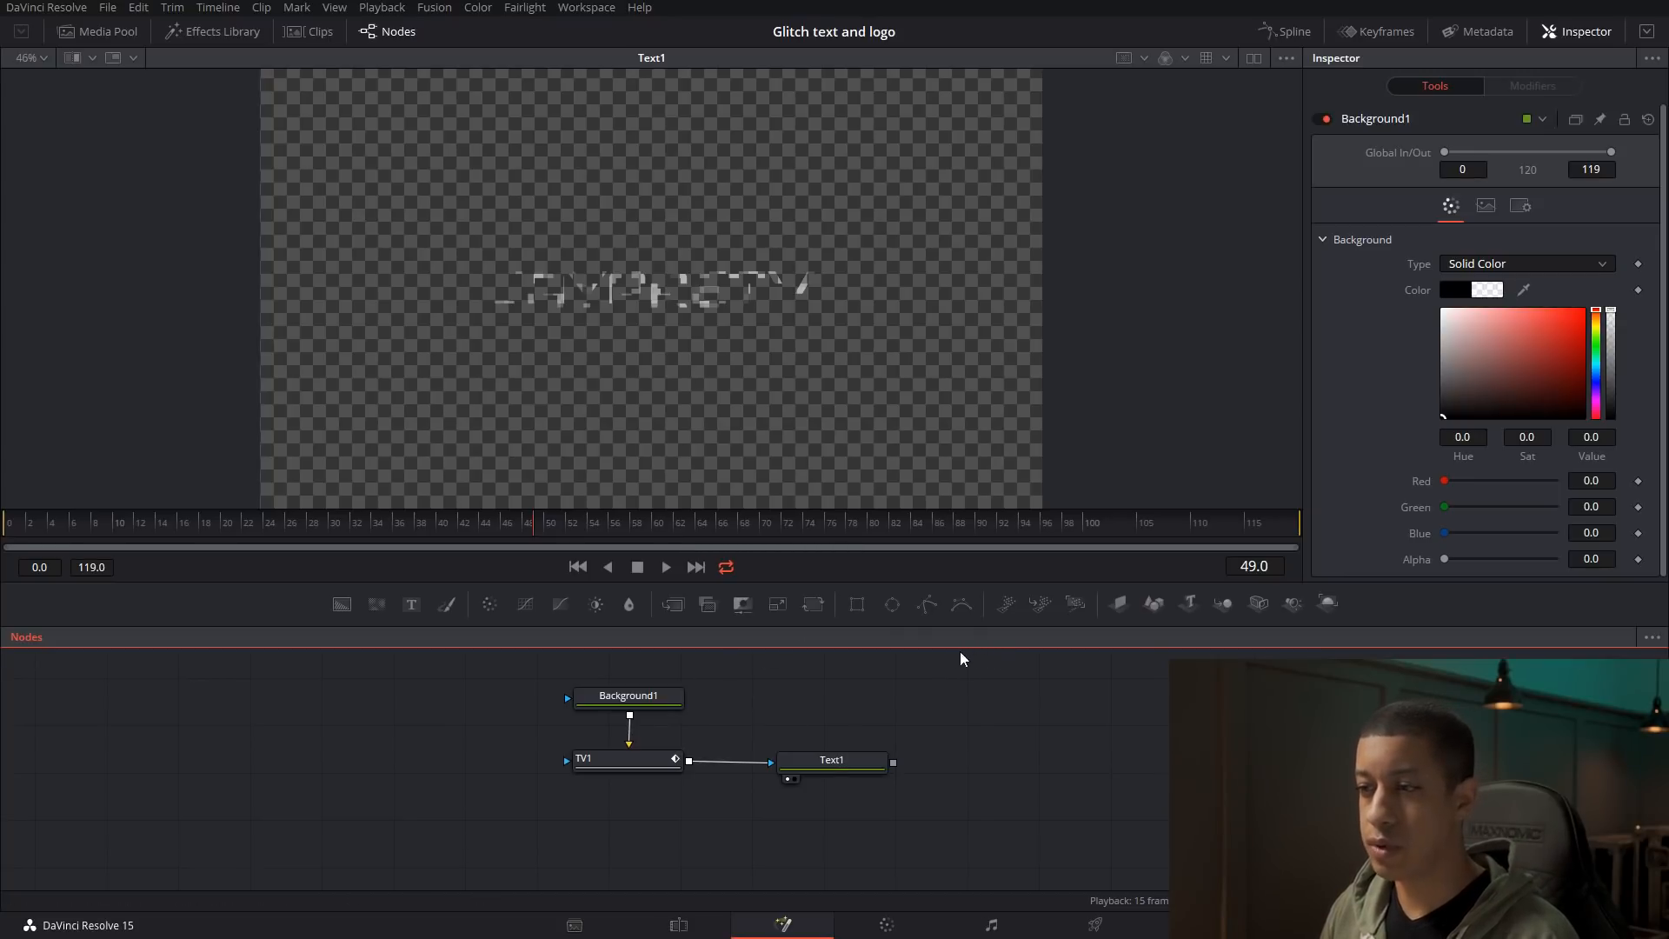
Add an Ellipse mask node beside TV1, display it in the viewer and try out its width
drag(769, 648, 424, 758)
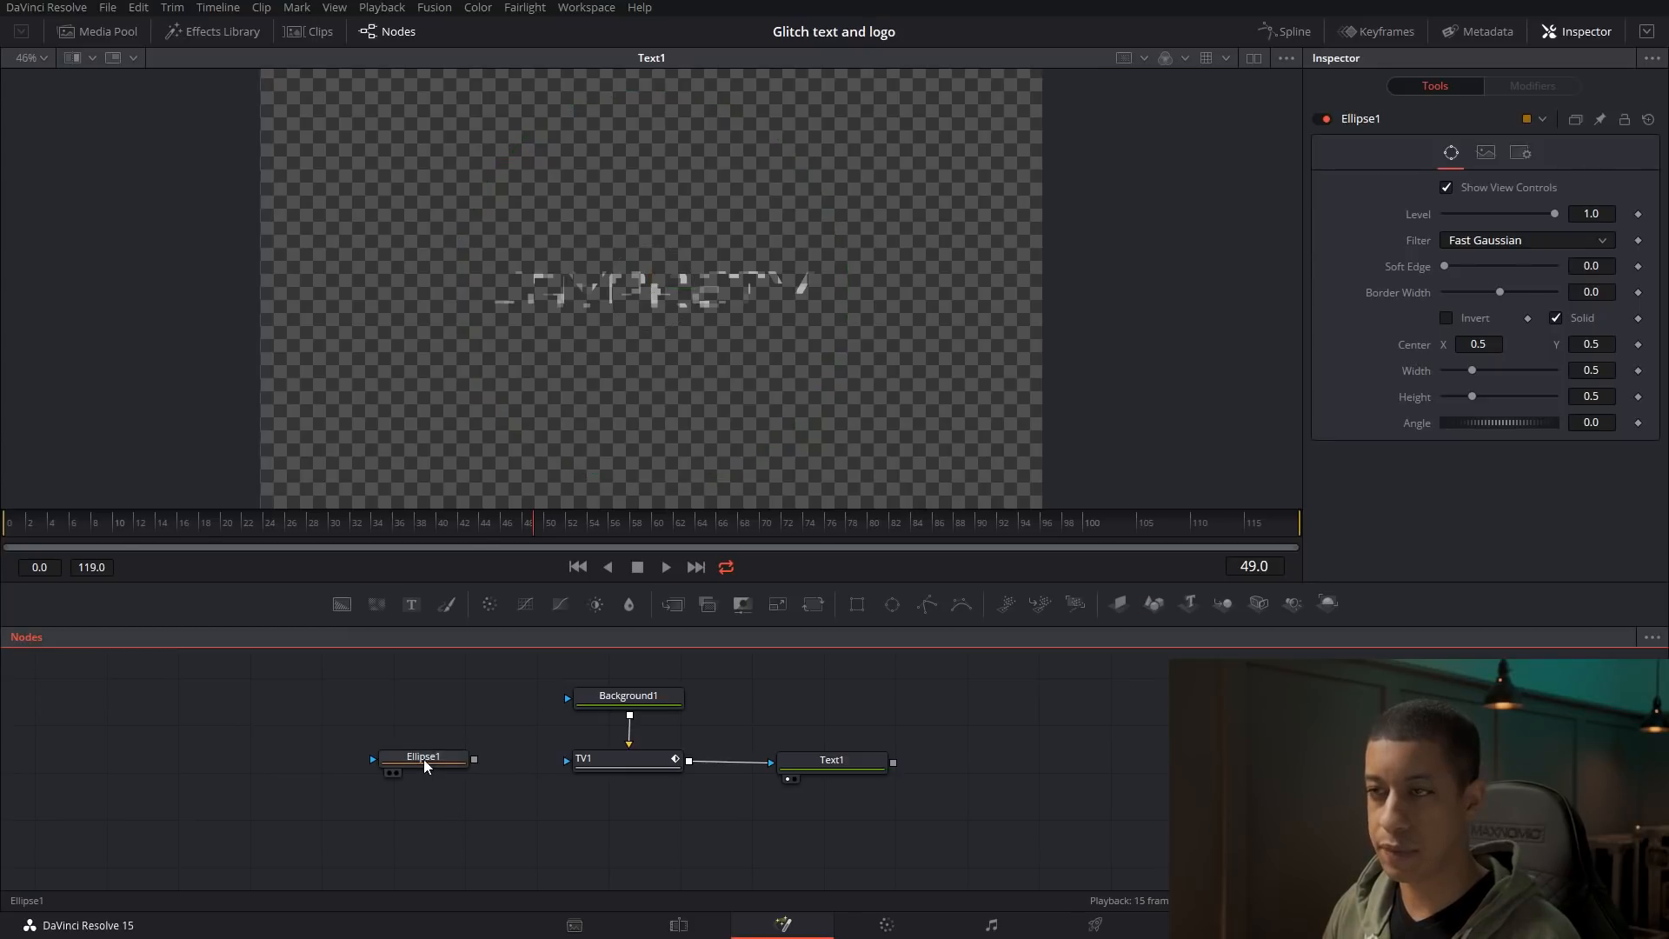
key(1)
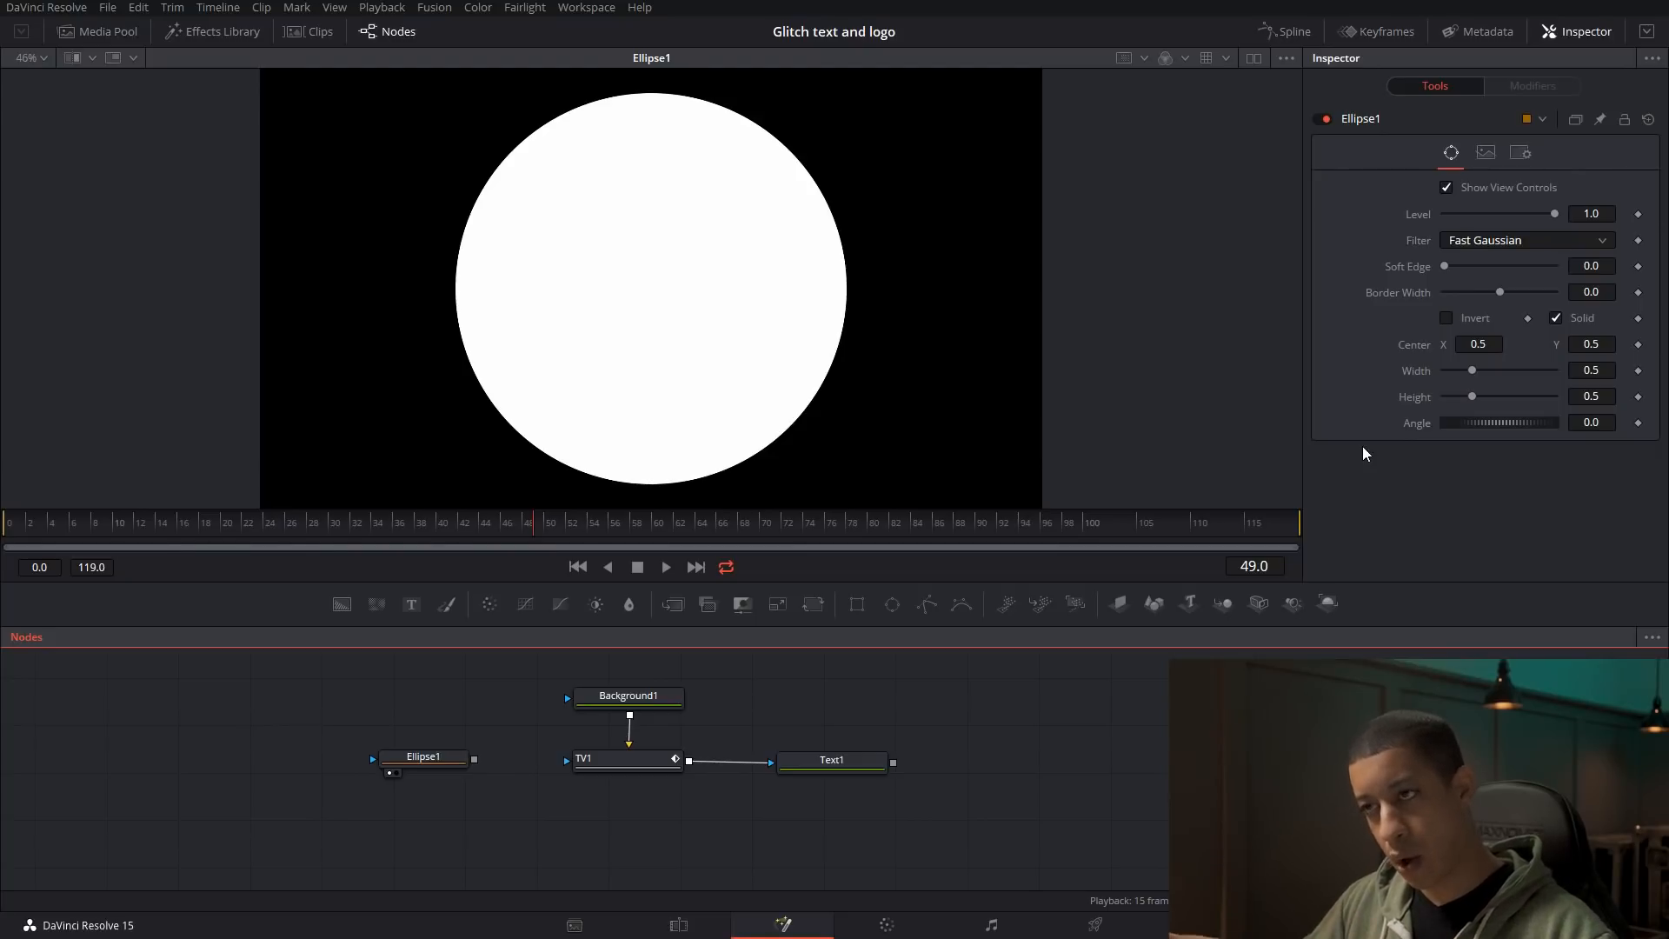
mouse_move(1473, 370)
mouse_down()
mouse_move(1494, 375)
mouse_move(1467, 386)
mouse_up()
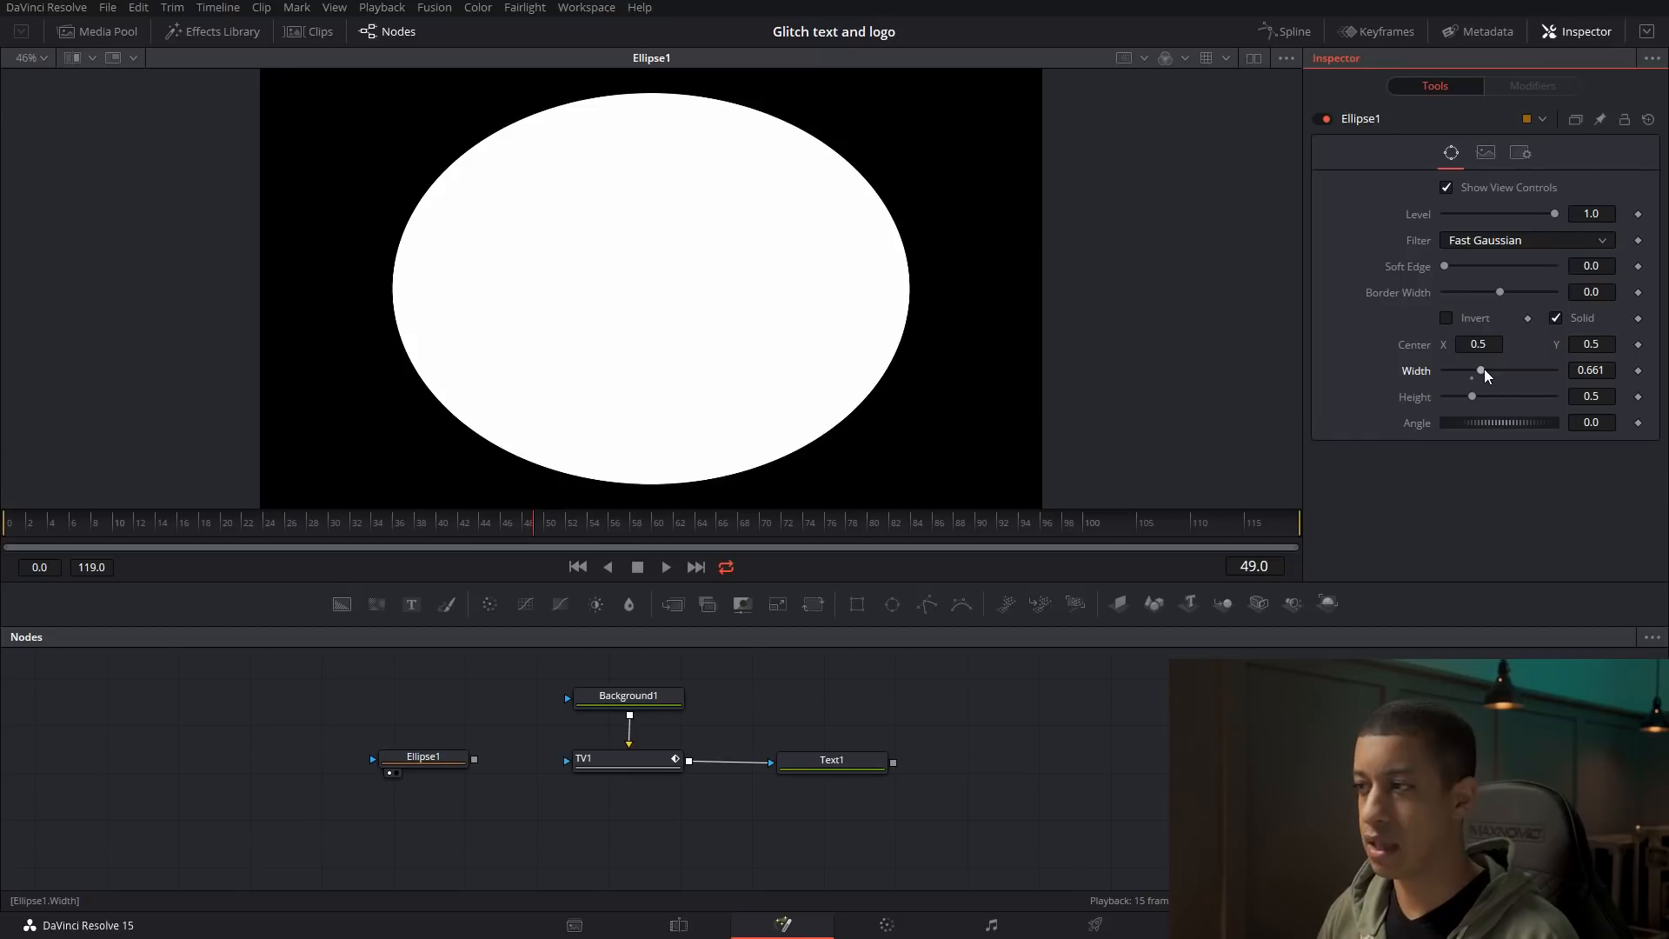
click(1471, 379)
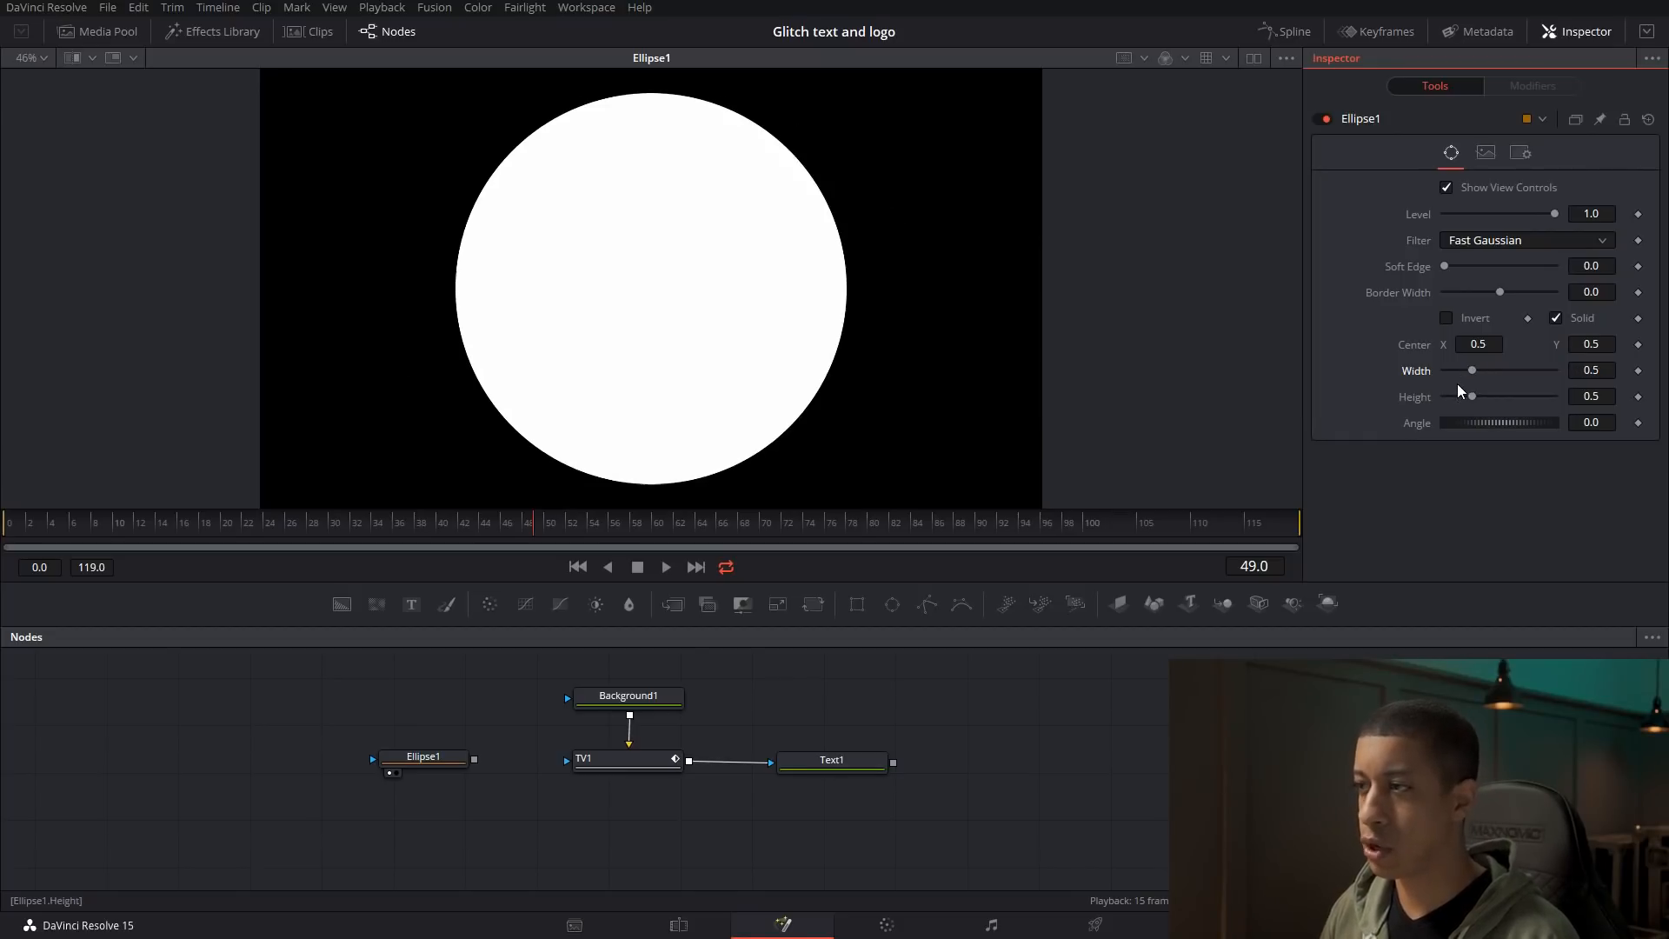
Add an expression to the ellipse's width that links it to Height
right_click(1419, 377)
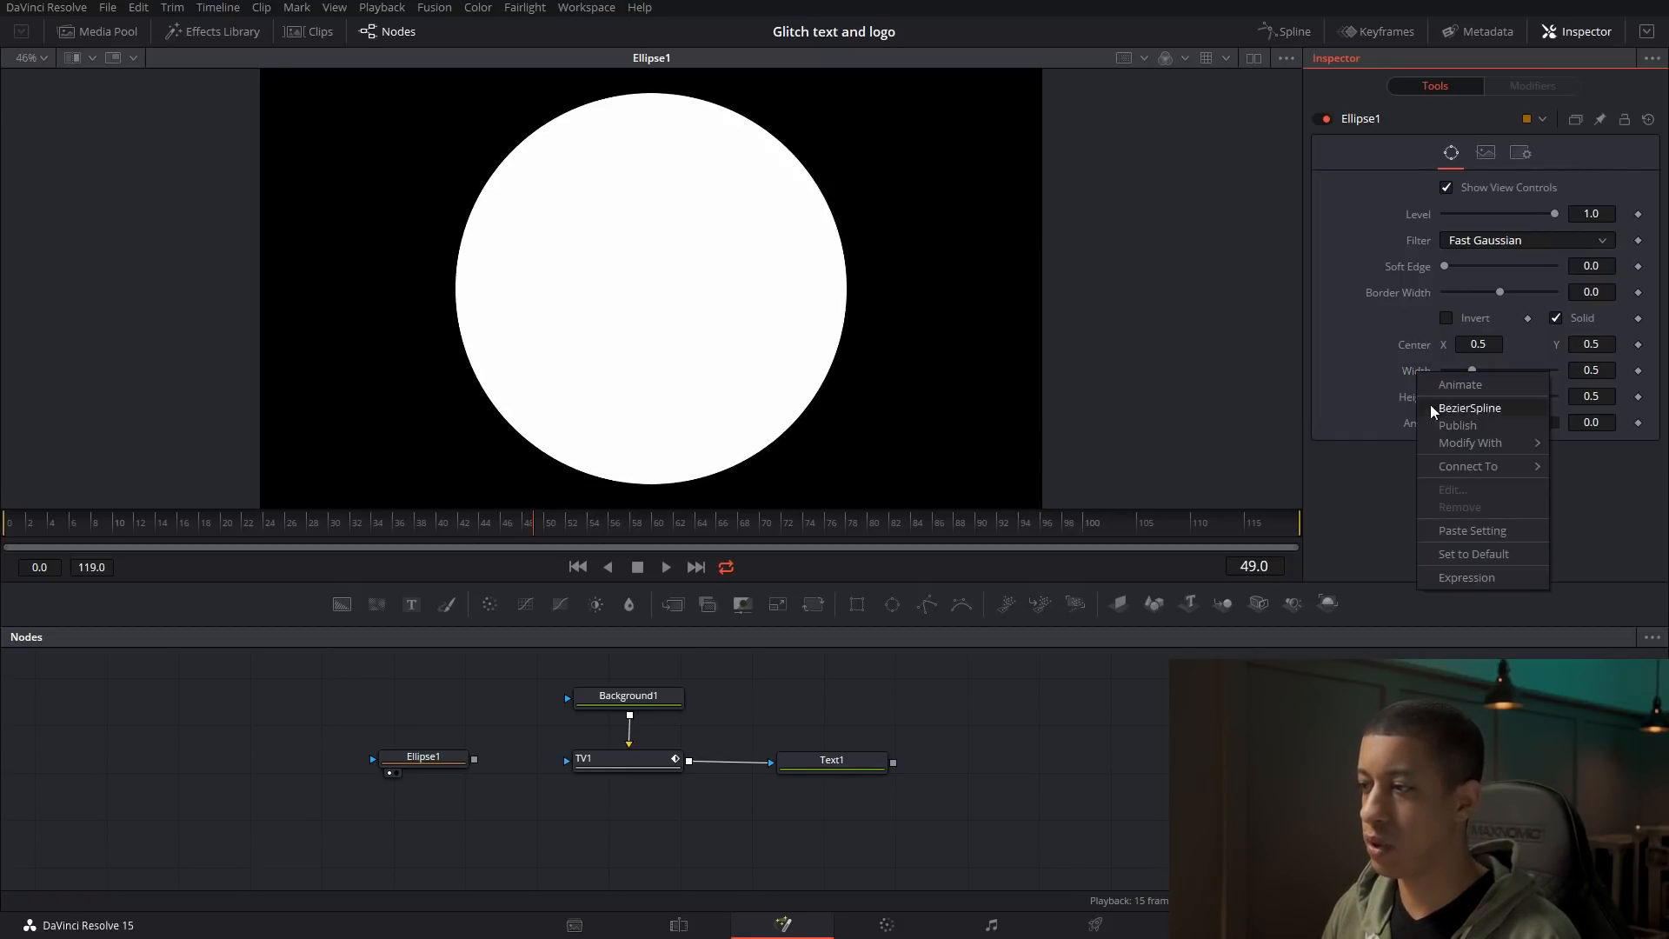
click(1483, 585)
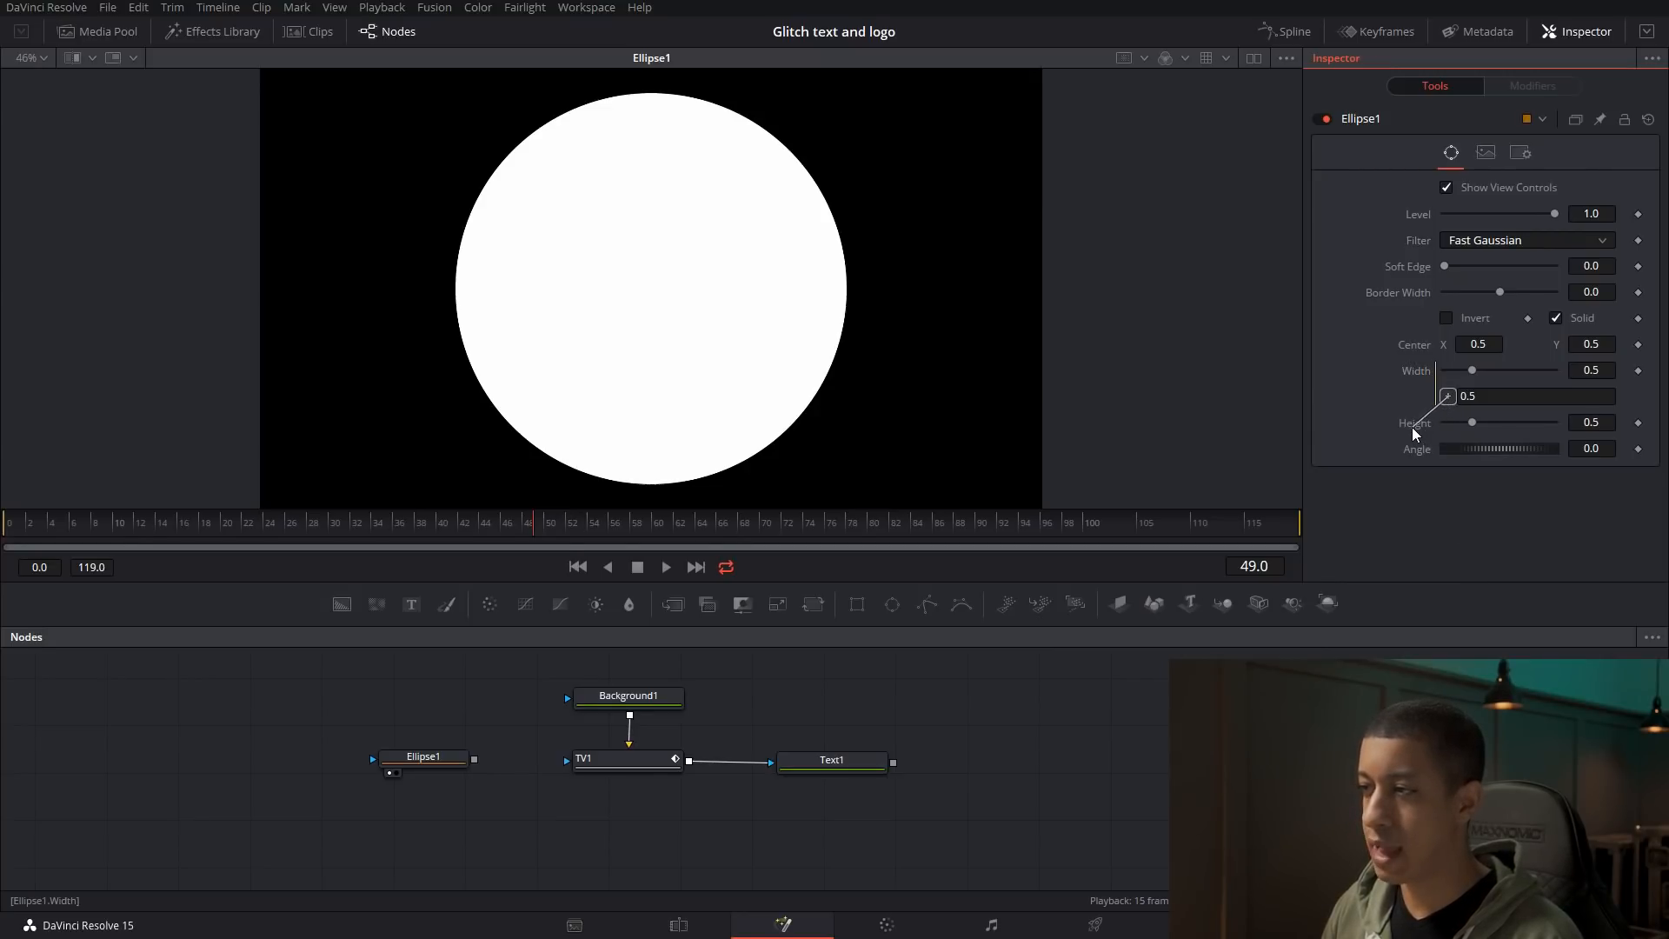
drag(1415, 432, 1414, 432)
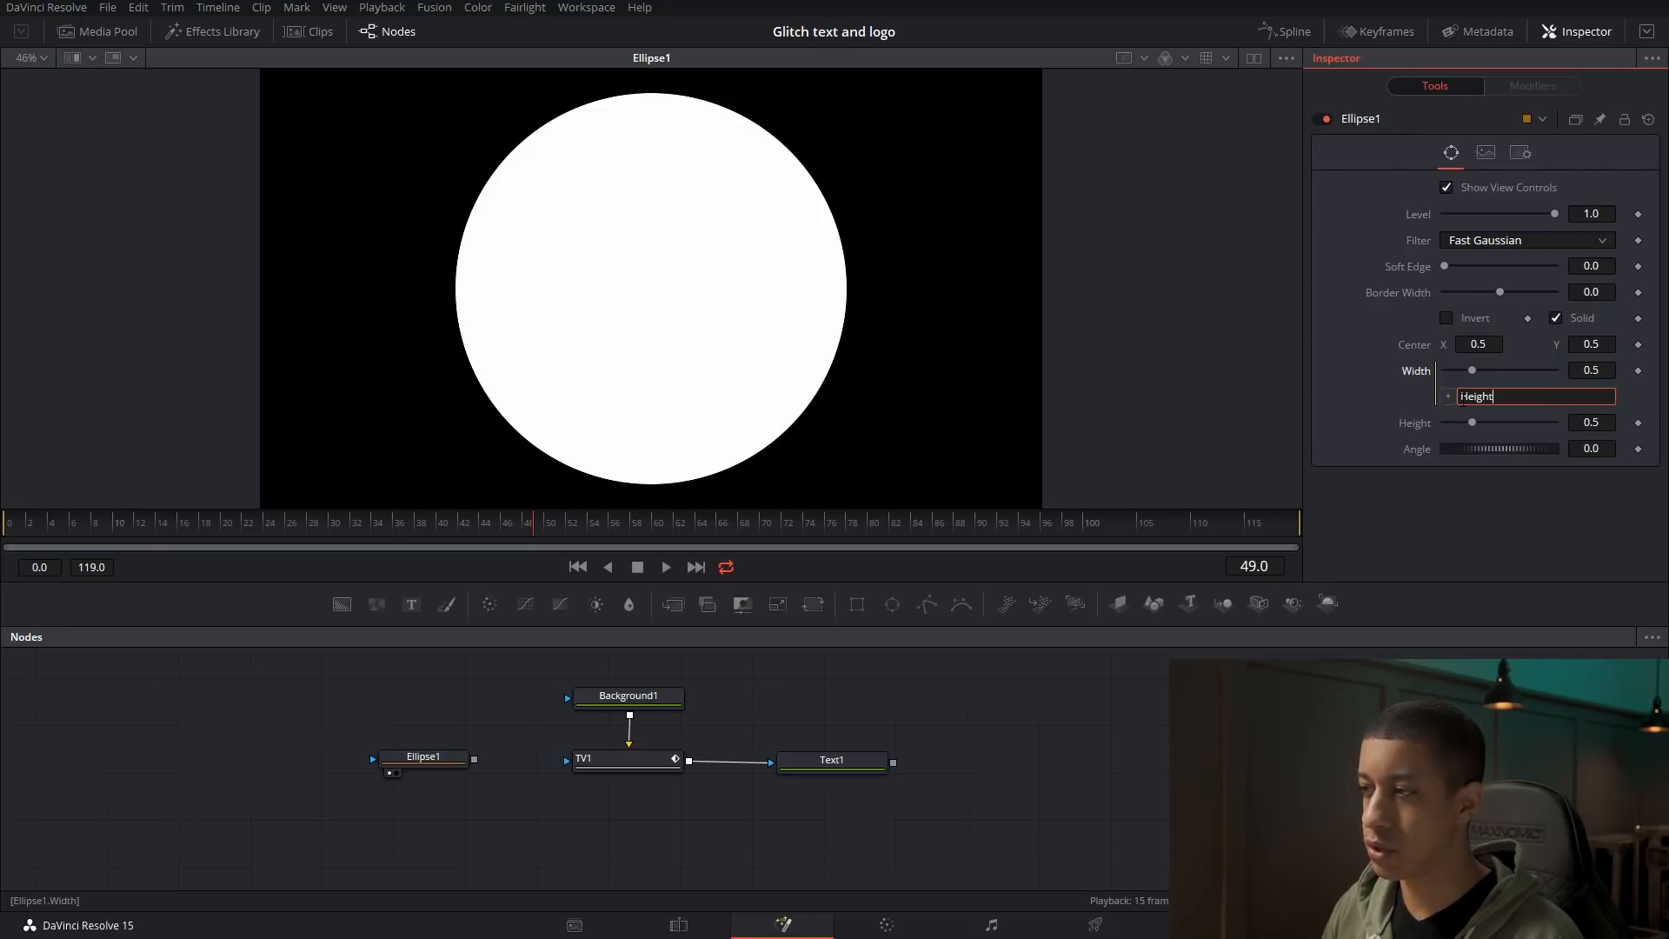
click(1406, 407)
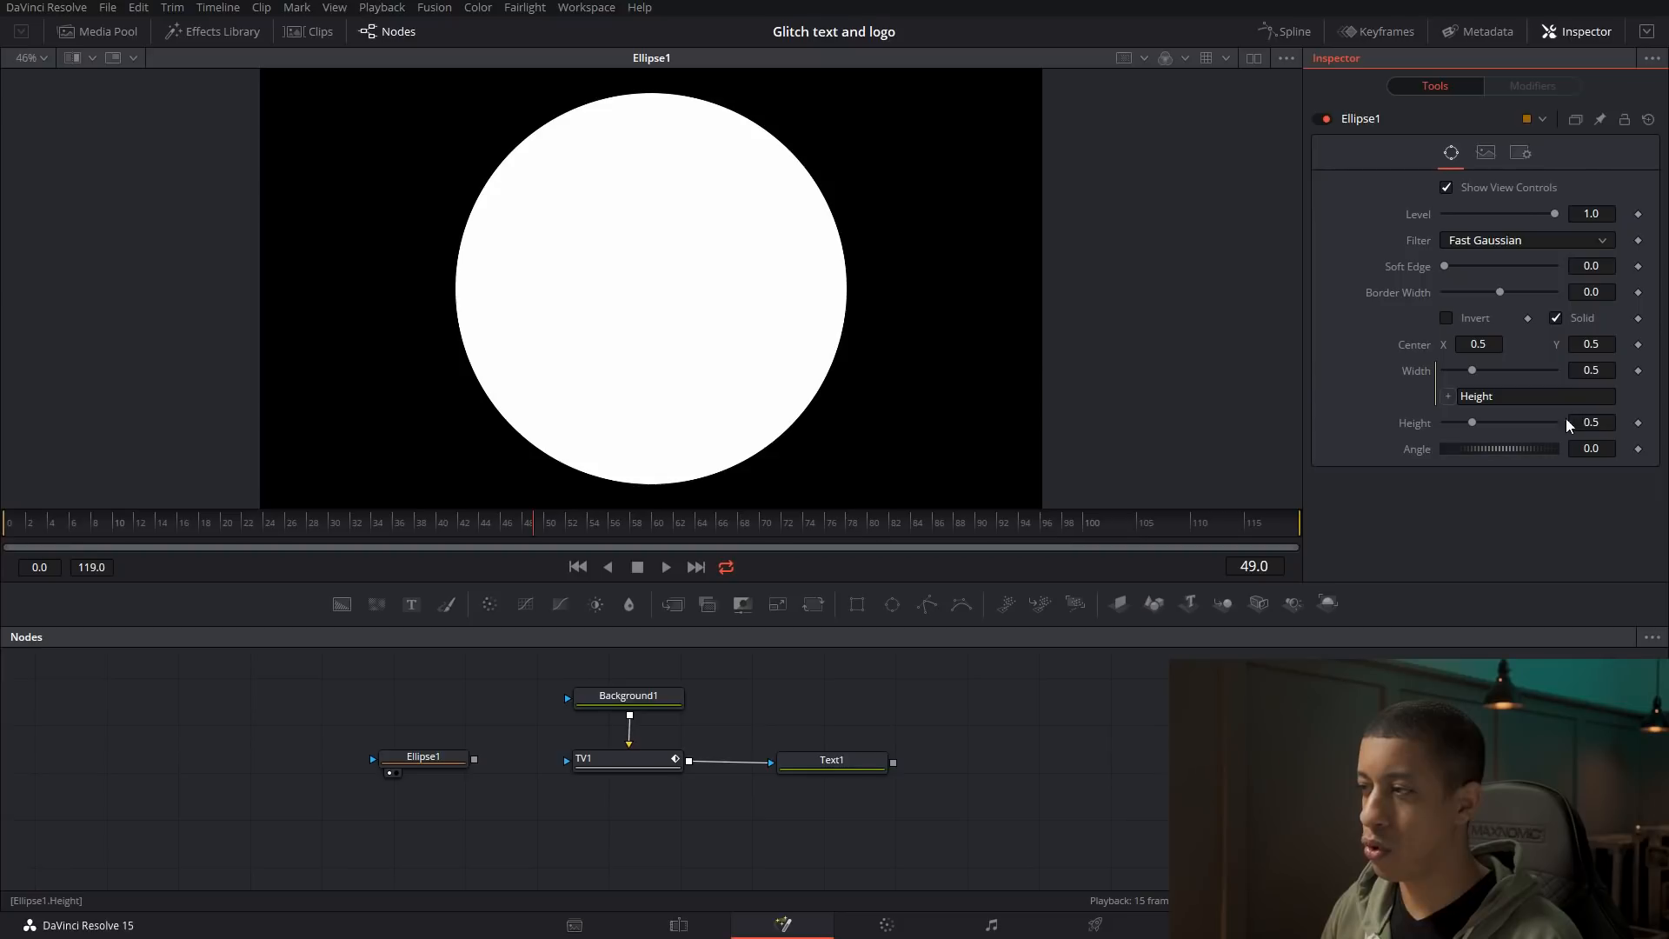
Shape the ellipse into a ring with a height of about 0.394, Solid off and a border width of about 0.038
drag(1484, 431, 1468, 431)
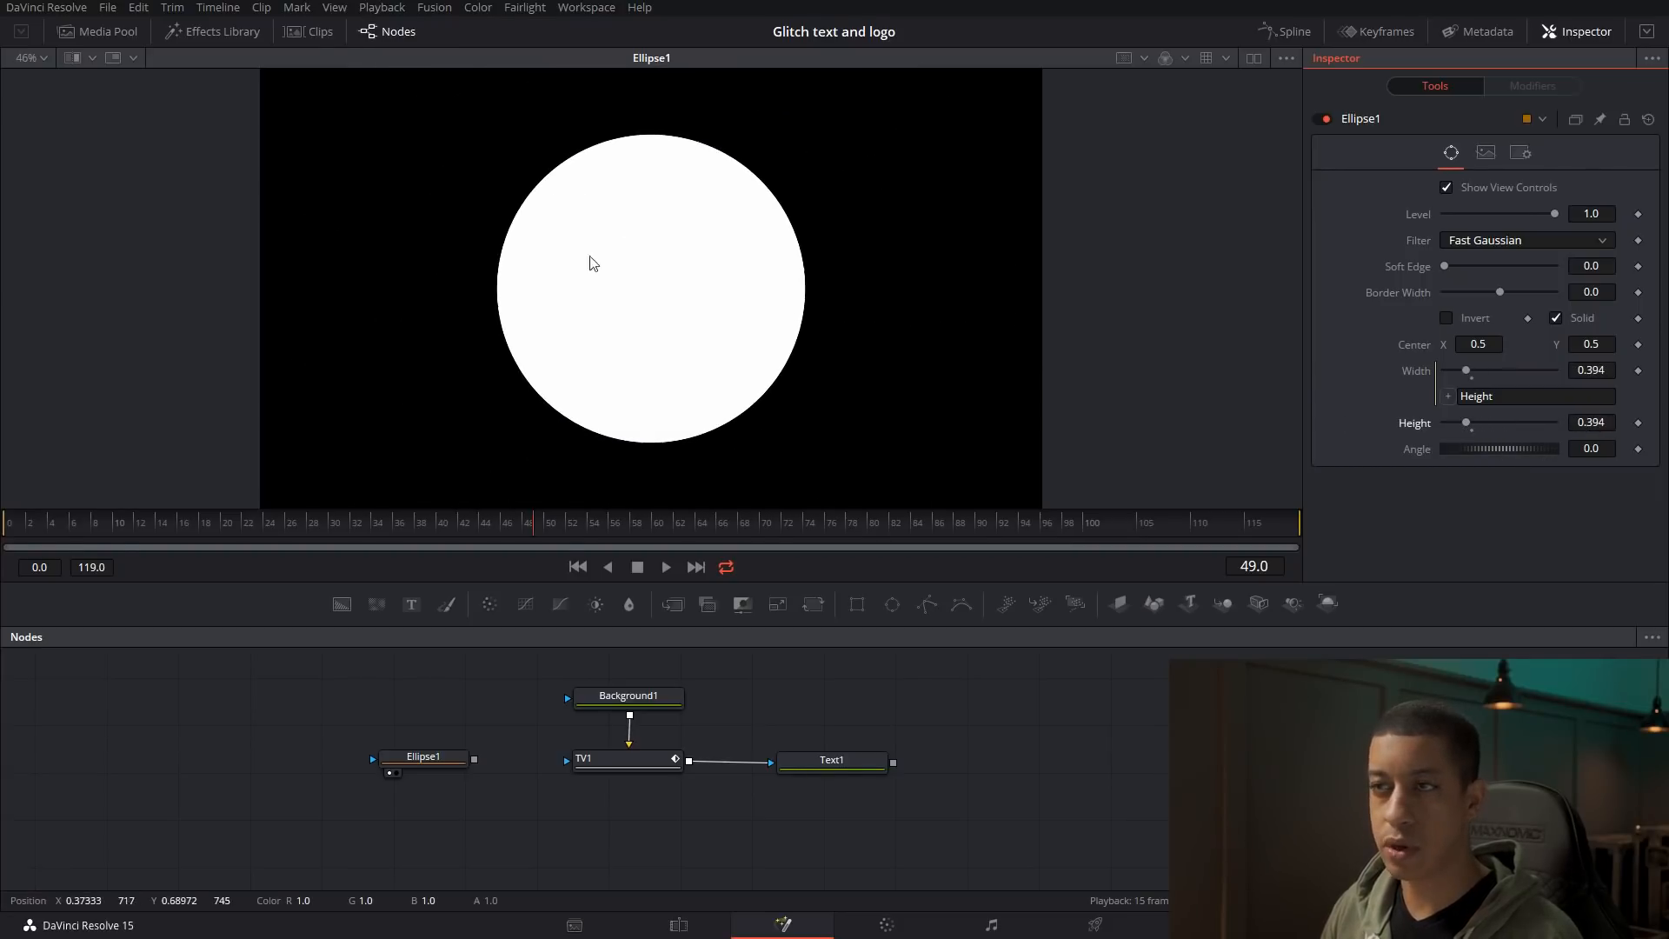
click(1555, 320)
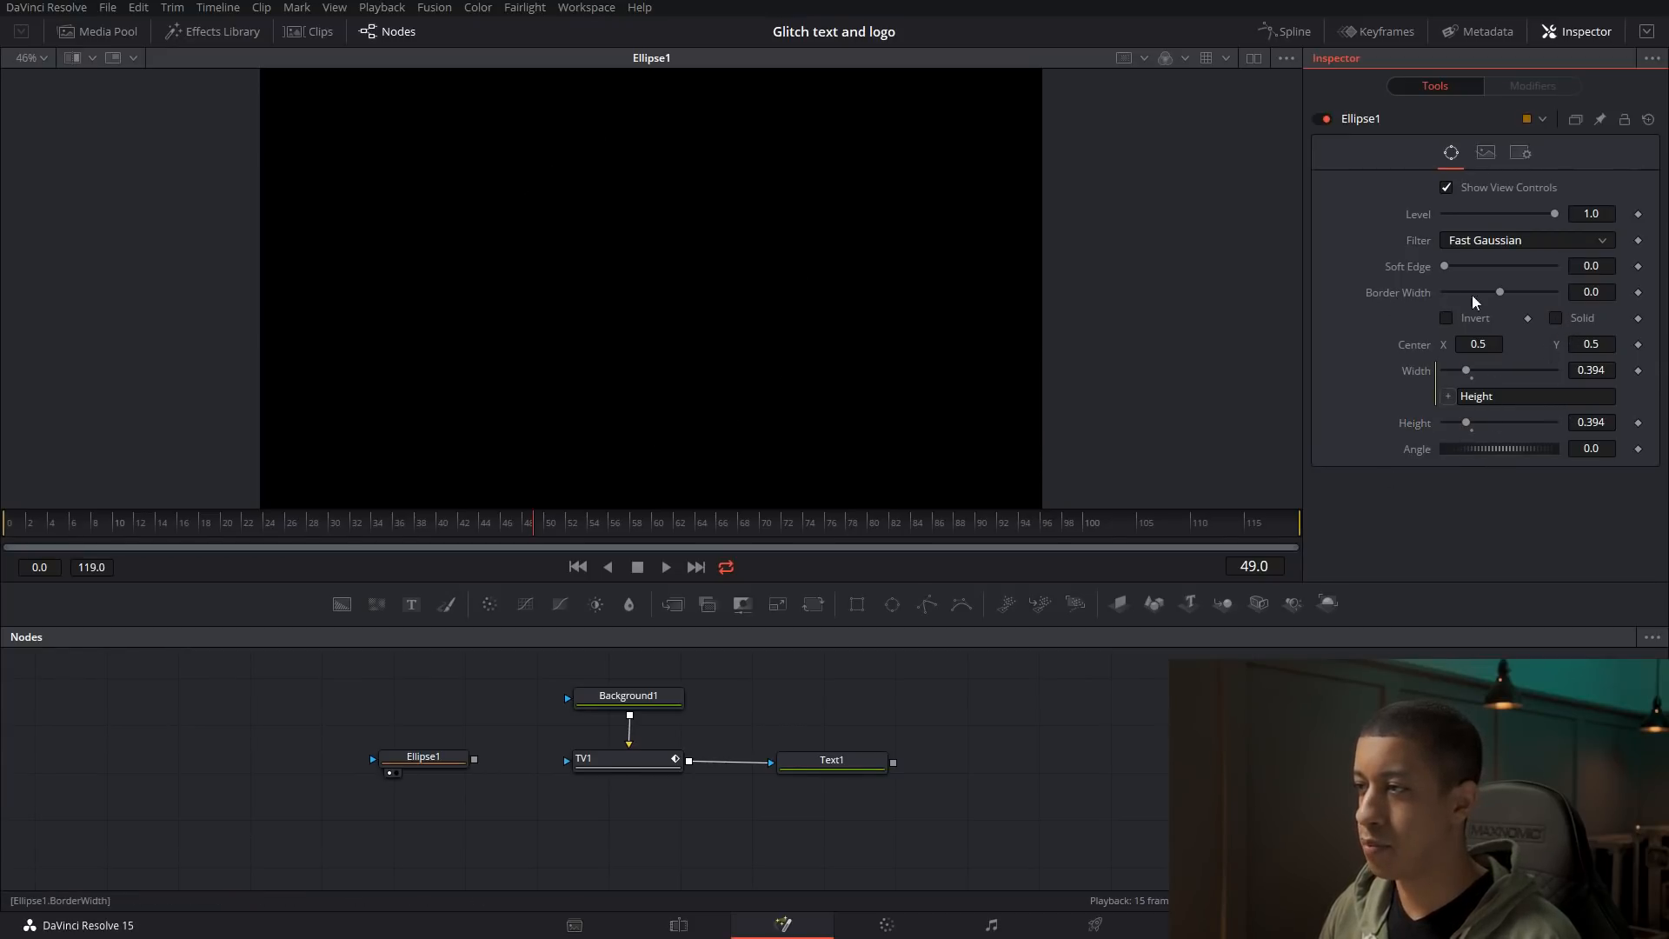
drag(1502, 295, 1510, 296)
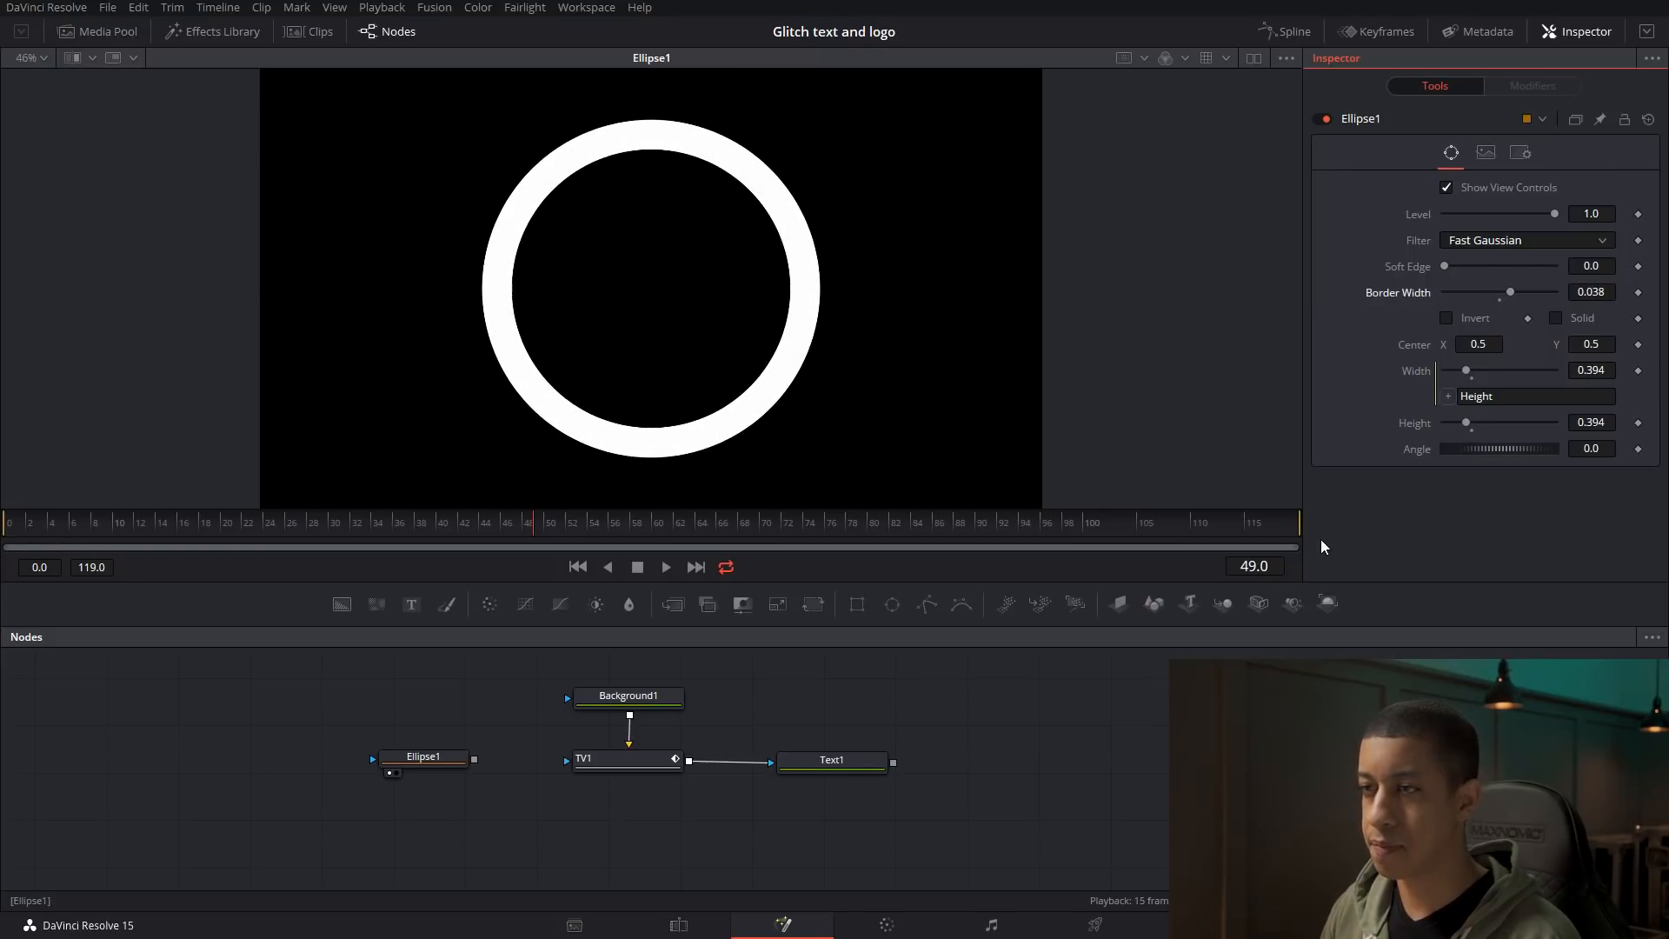
Connect Ellipse1 to TV1's effect mask input, display TV1 and reduce the ellipse's height to about 0.189
drag(474, 759, 567, 763)
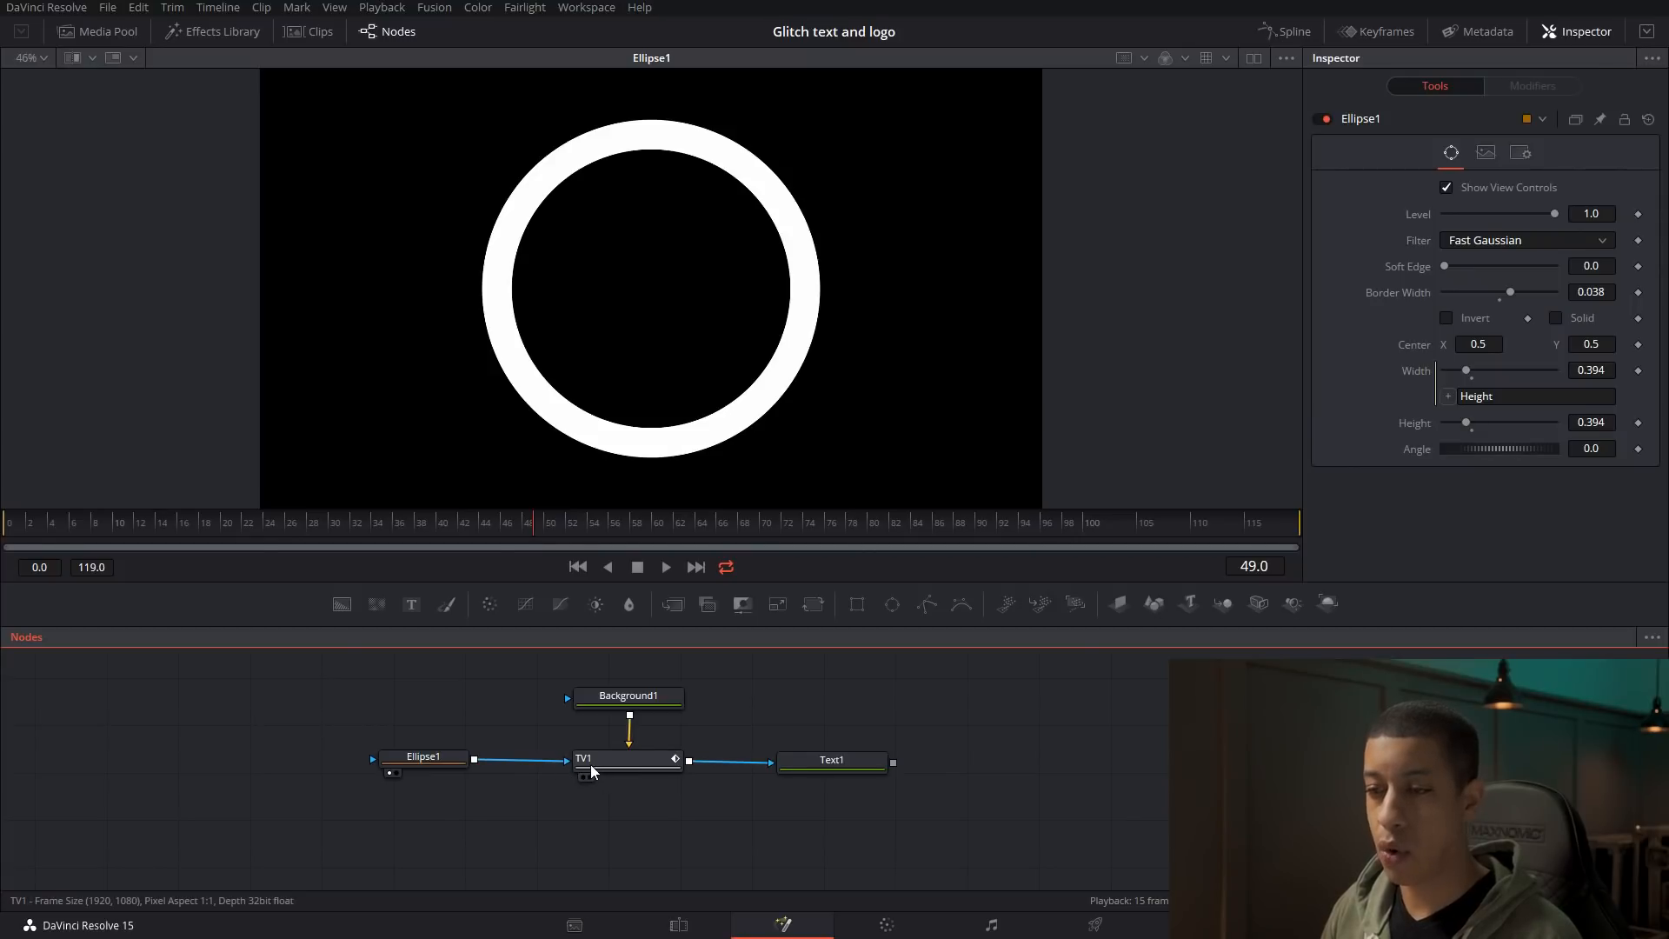
click(586, 776)
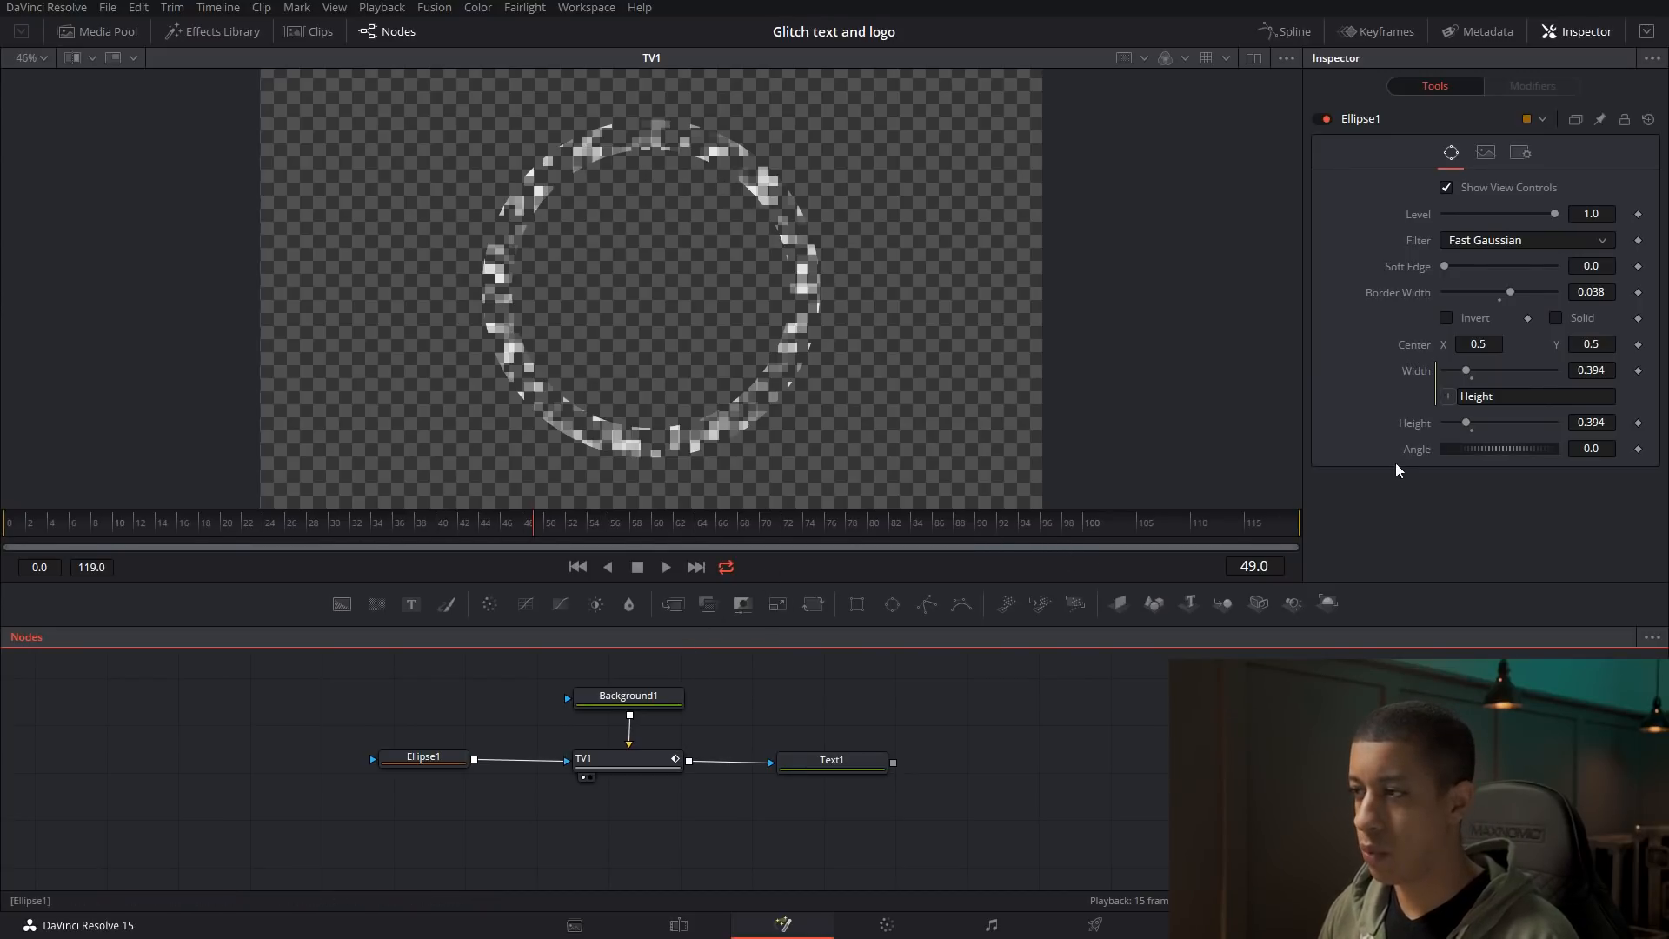
mouse_move(1464, 426)
mouse_down()
mouse_move(1443, 428)
mouse_move(1495, 436)
mouse_move(1451, 435)
mouse_up()
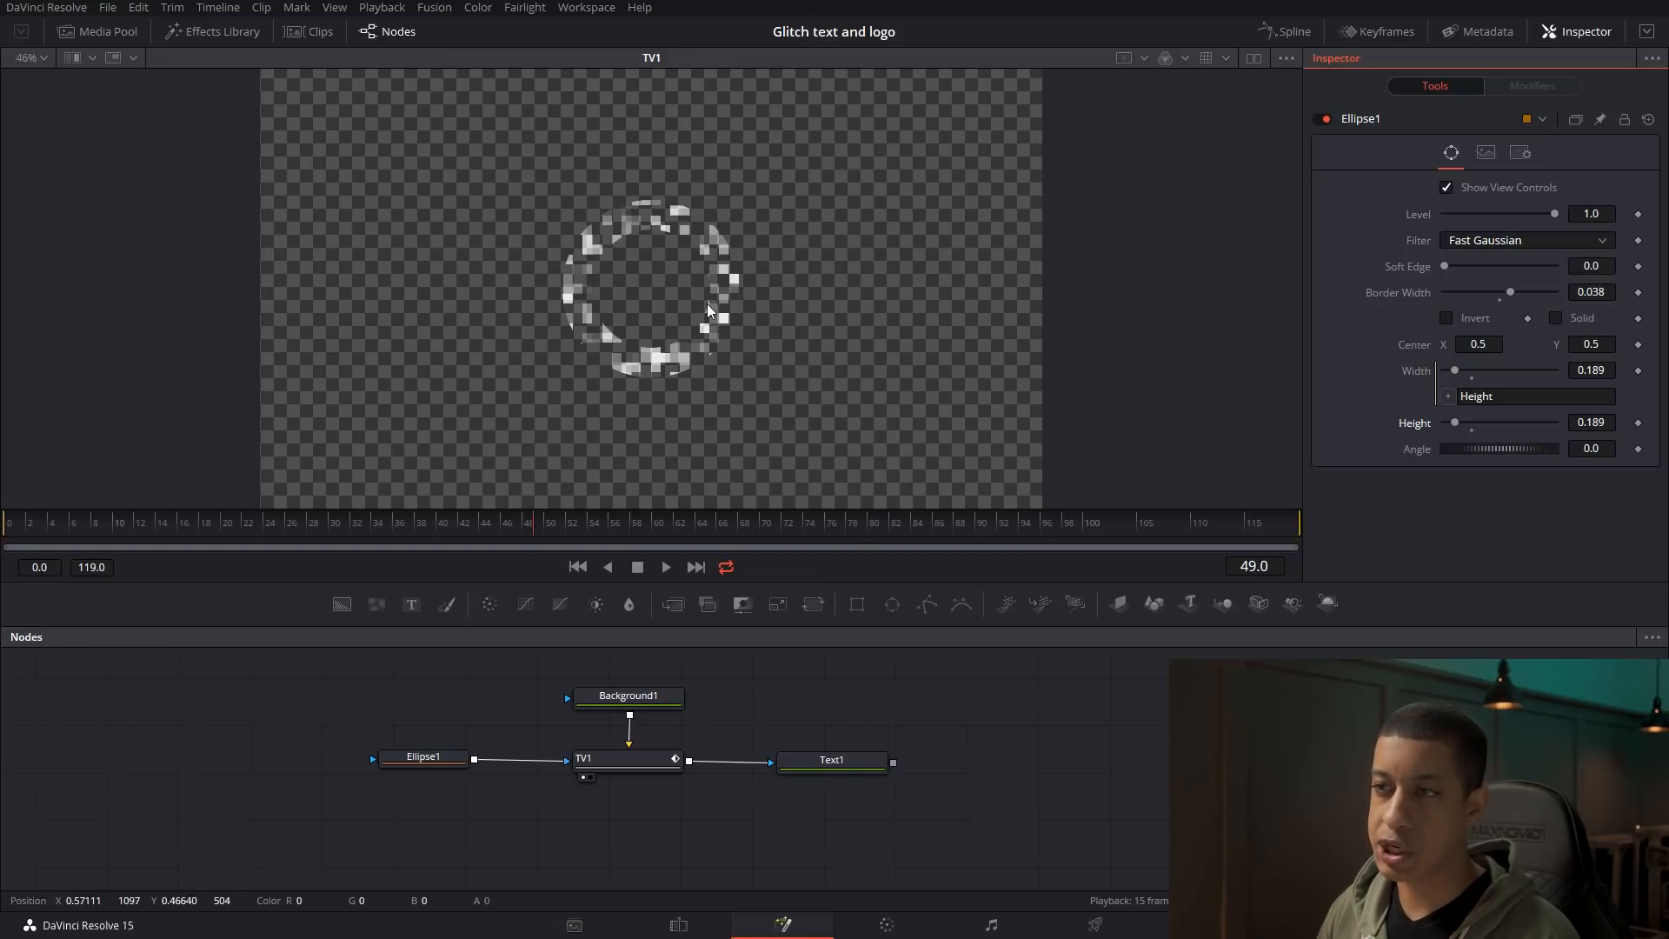
Give the ellipse ring a soft edge of about 0.0535 and a border width of about 0.076, checking it on TV1
drag(439, 756, 587, 347)
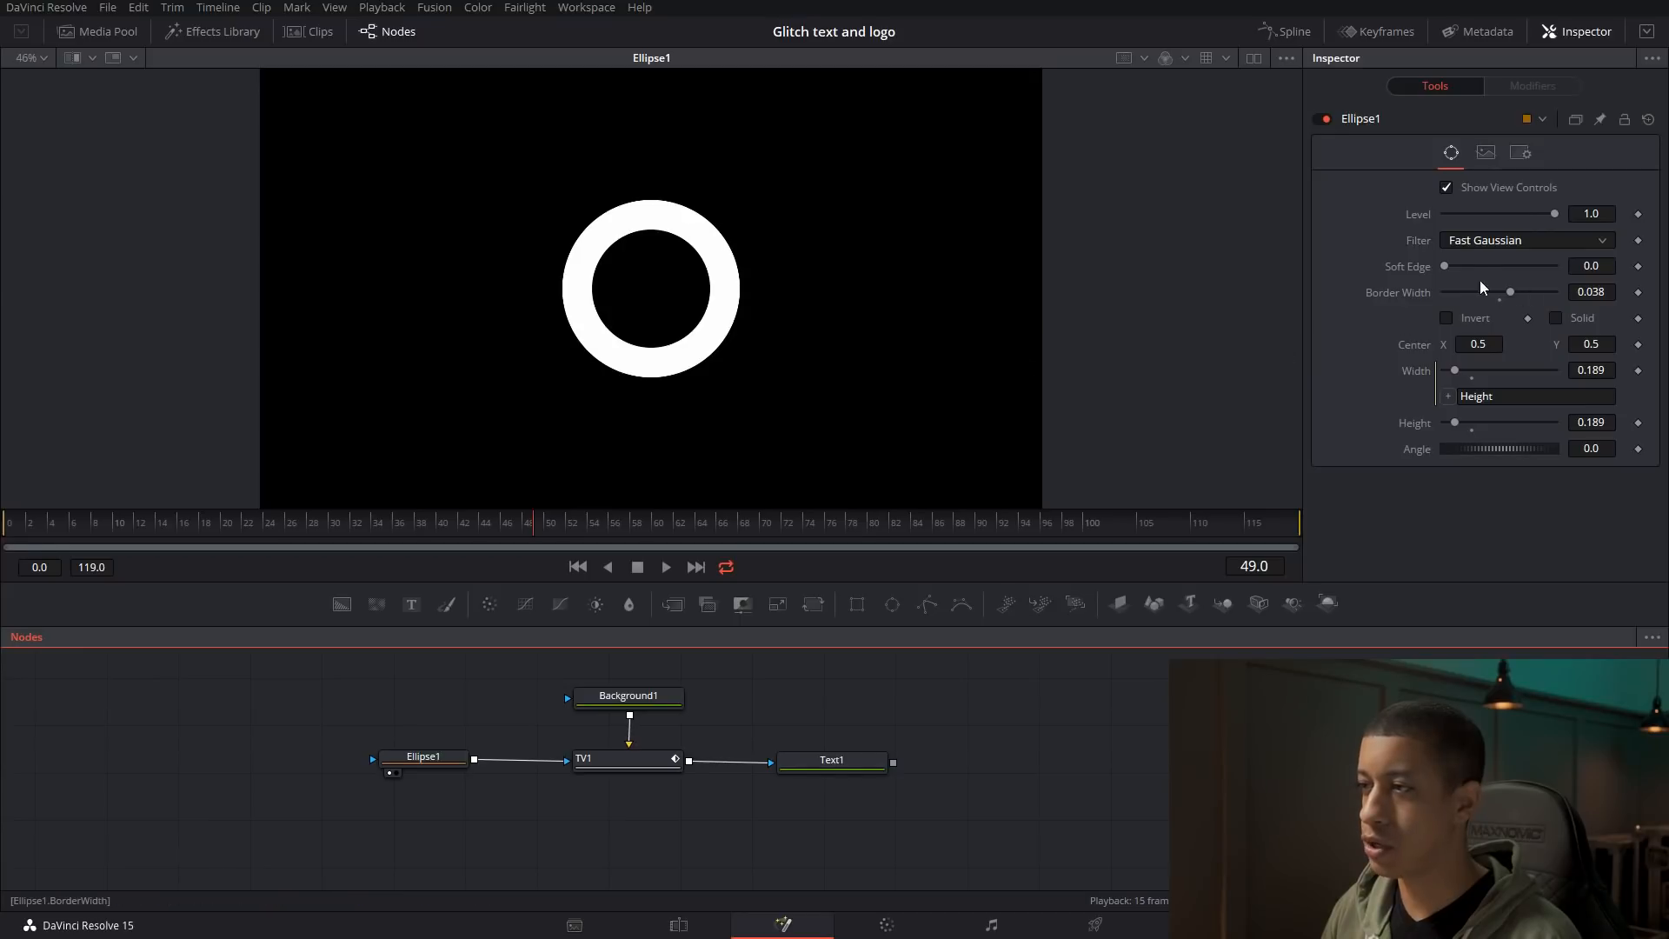
drag(1447, 268, 1521, 300)
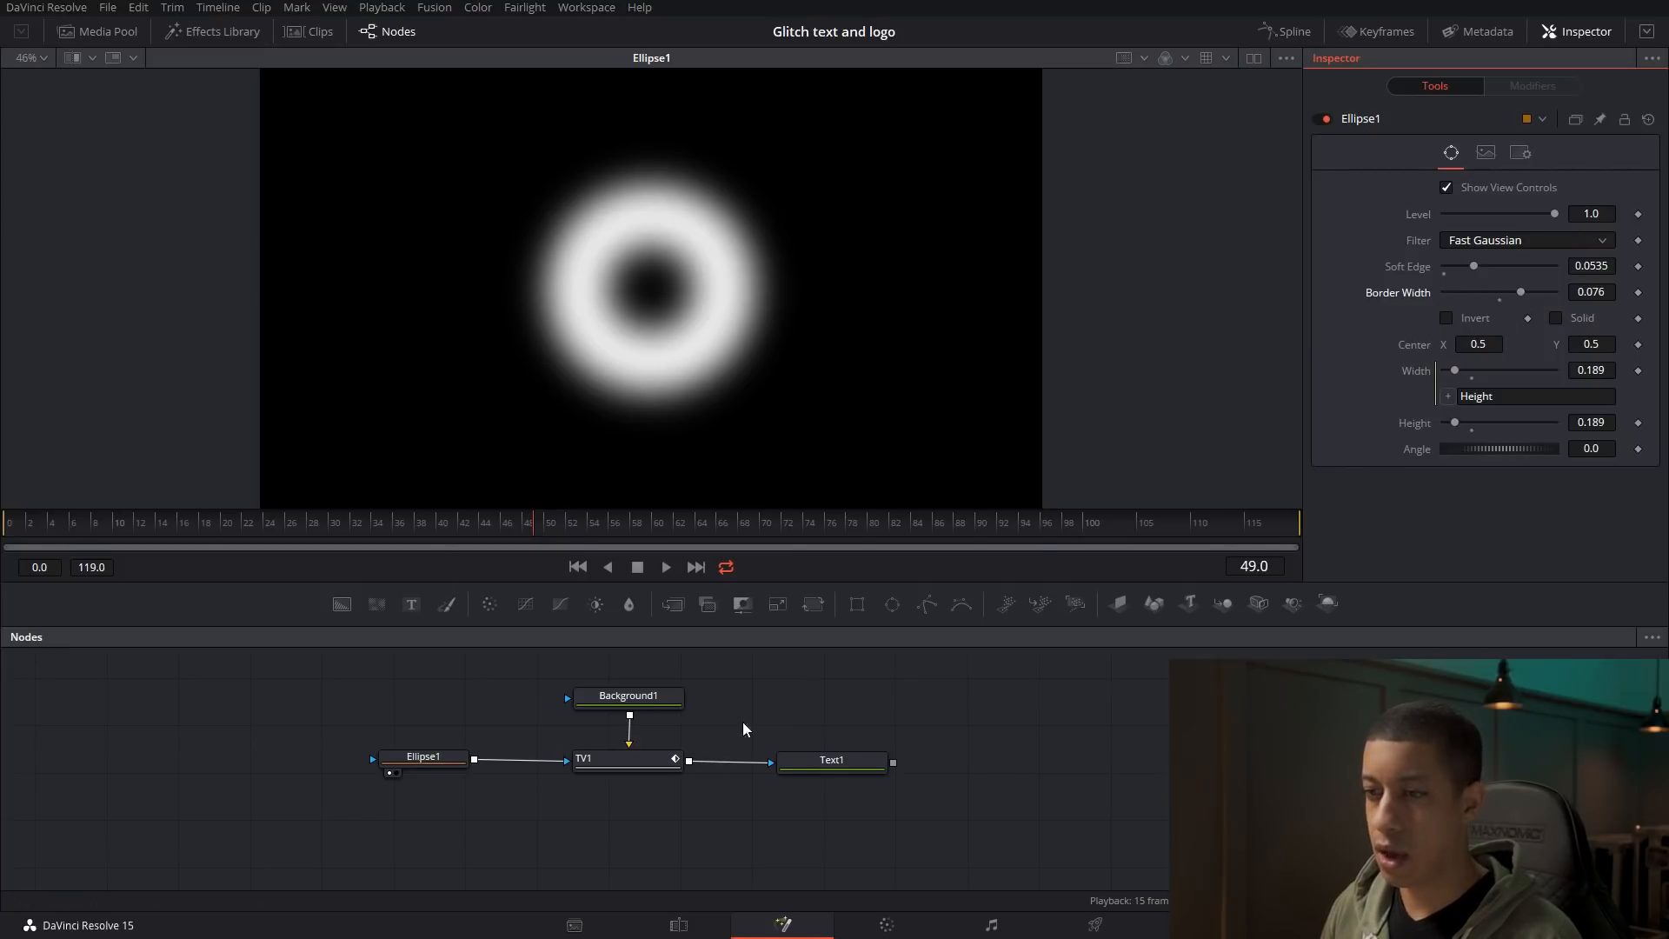
key(1)
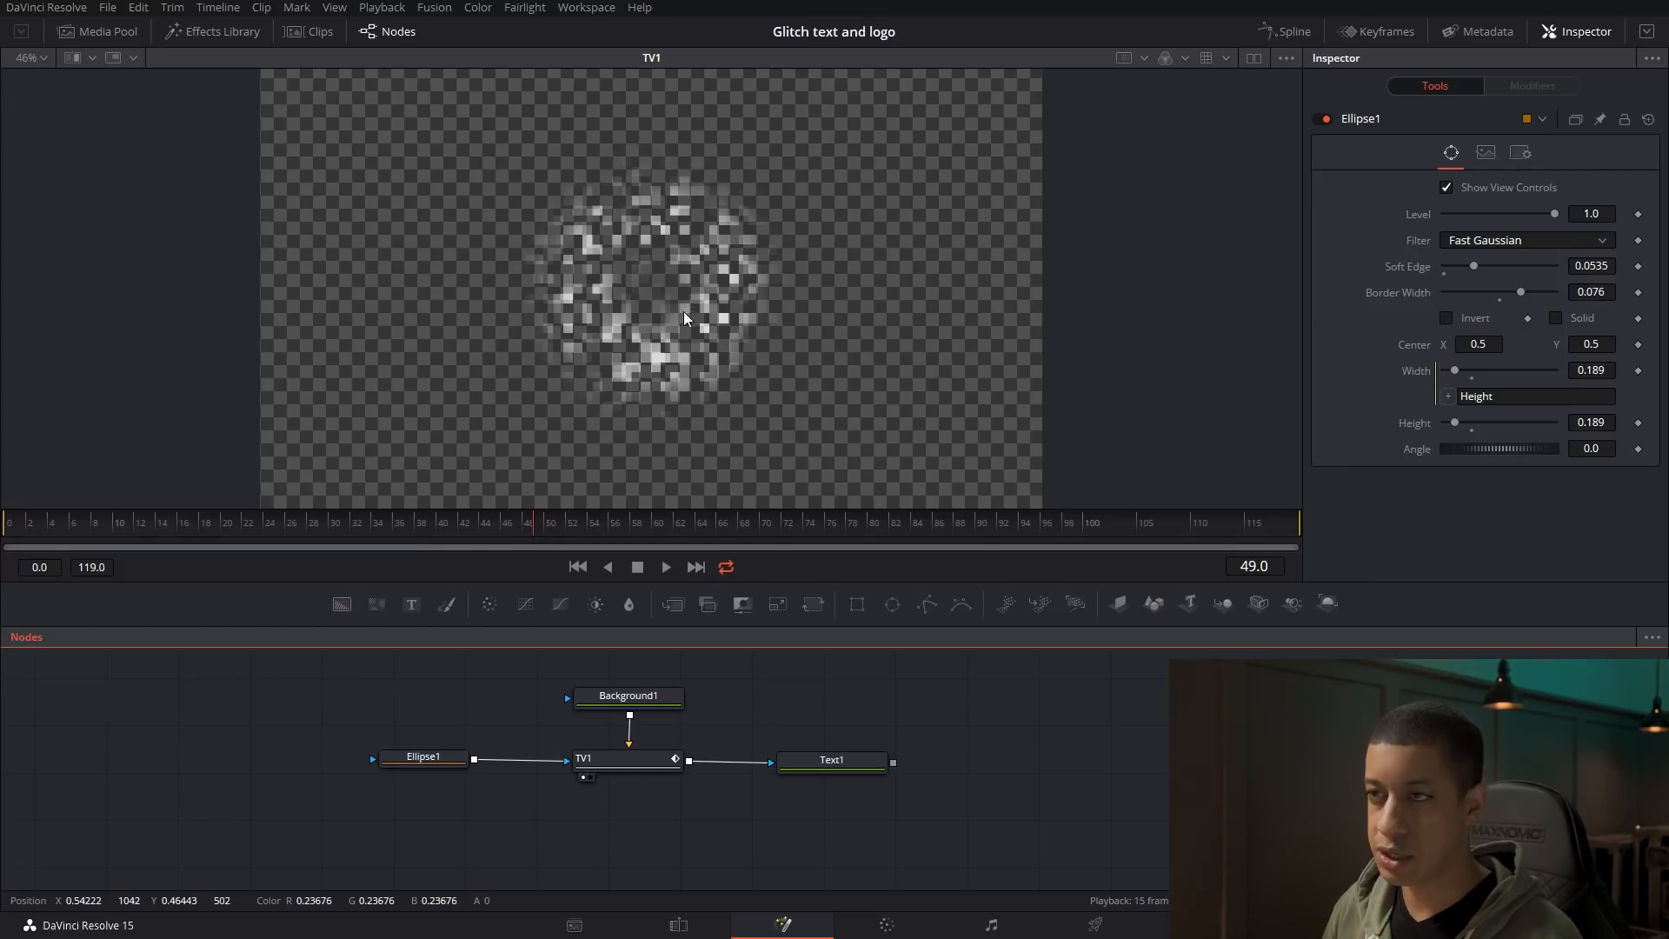
Display Text1 in a second viewer beside TV1 and test the ellipse's height from 0 up to about 0.047
click(1457, 424)
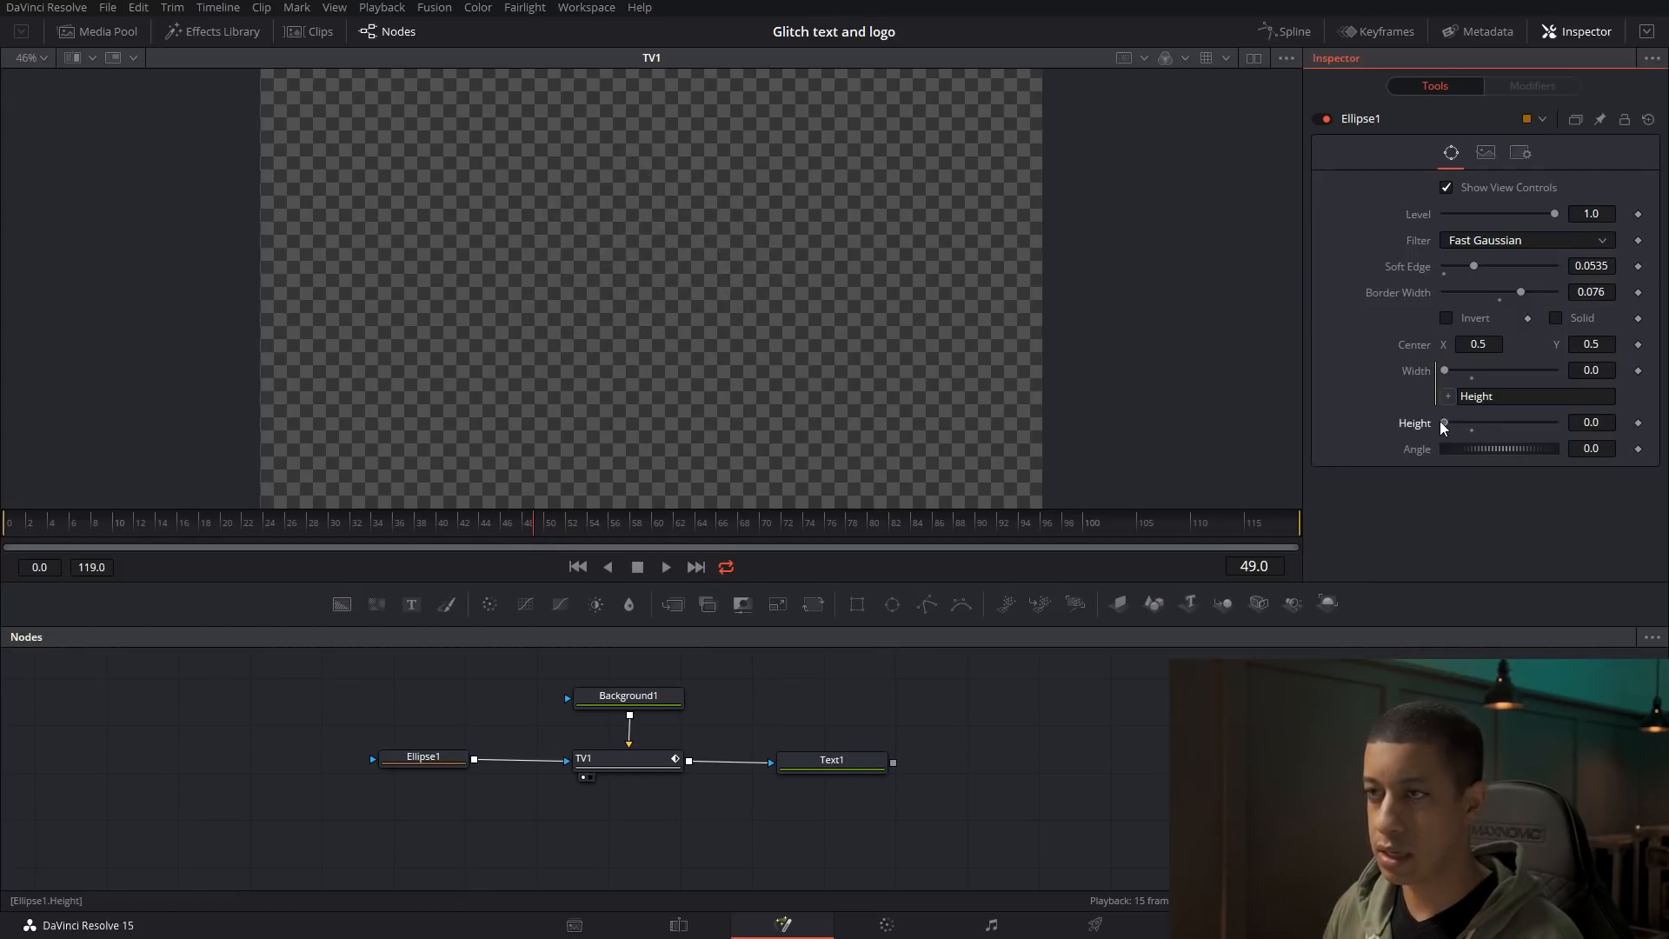
mouse_move(1460, 428)
mouse_down()
mouse_move(1502, 431)
mouse_move(1436, 432)
mouse_up()
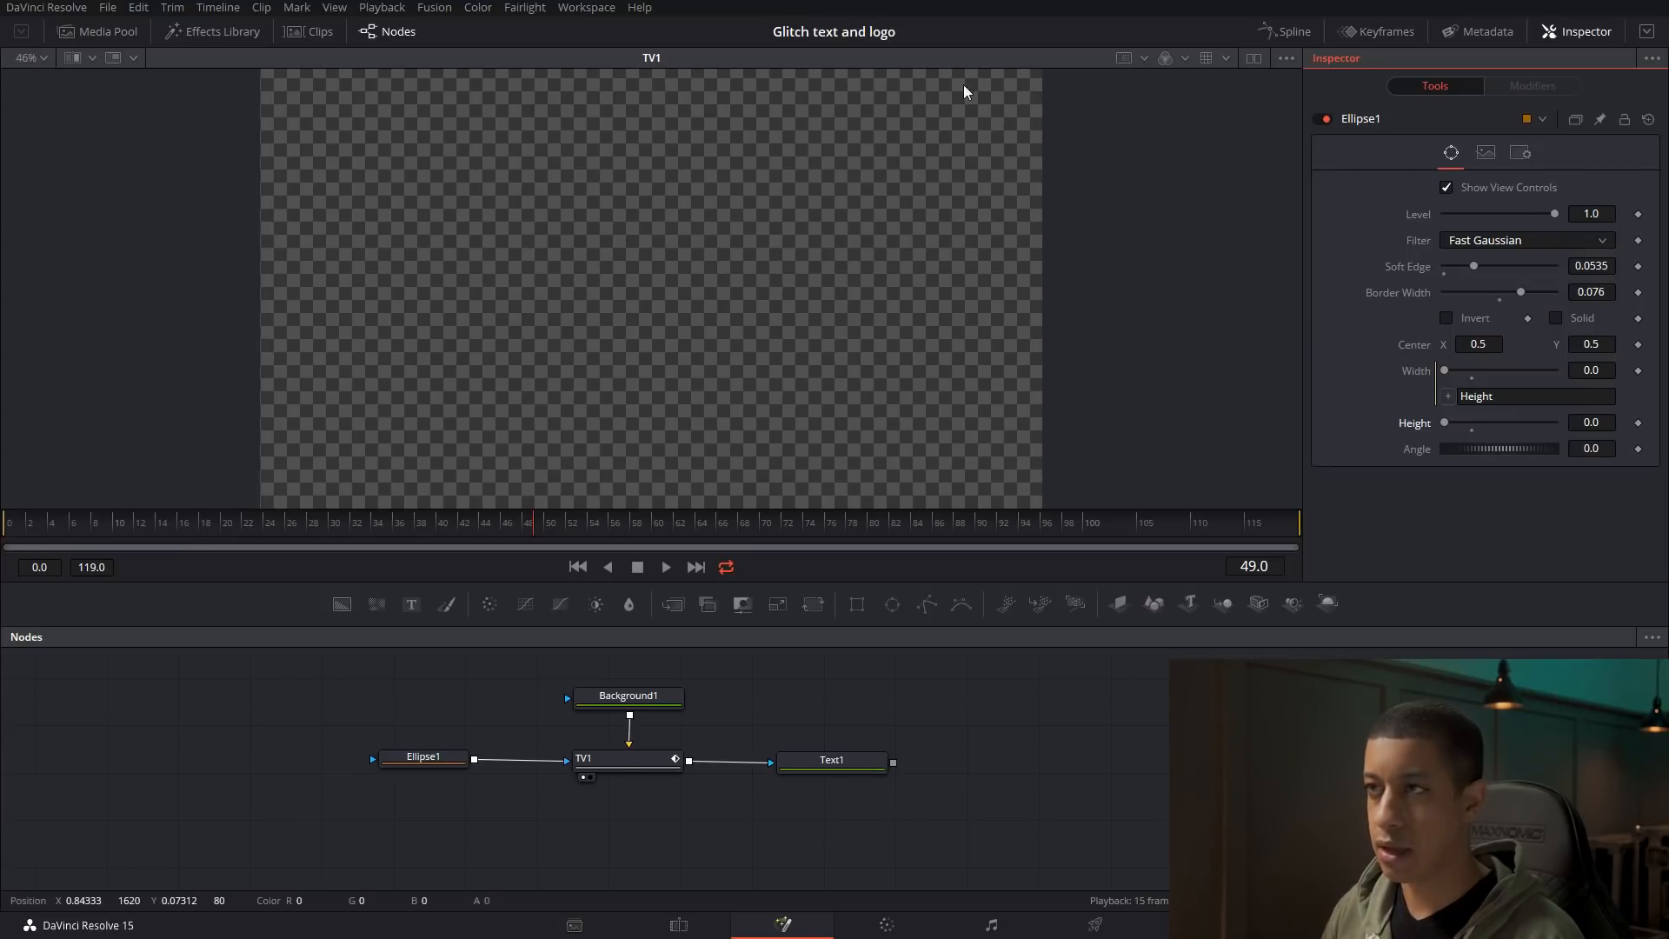
click(1253, 59)
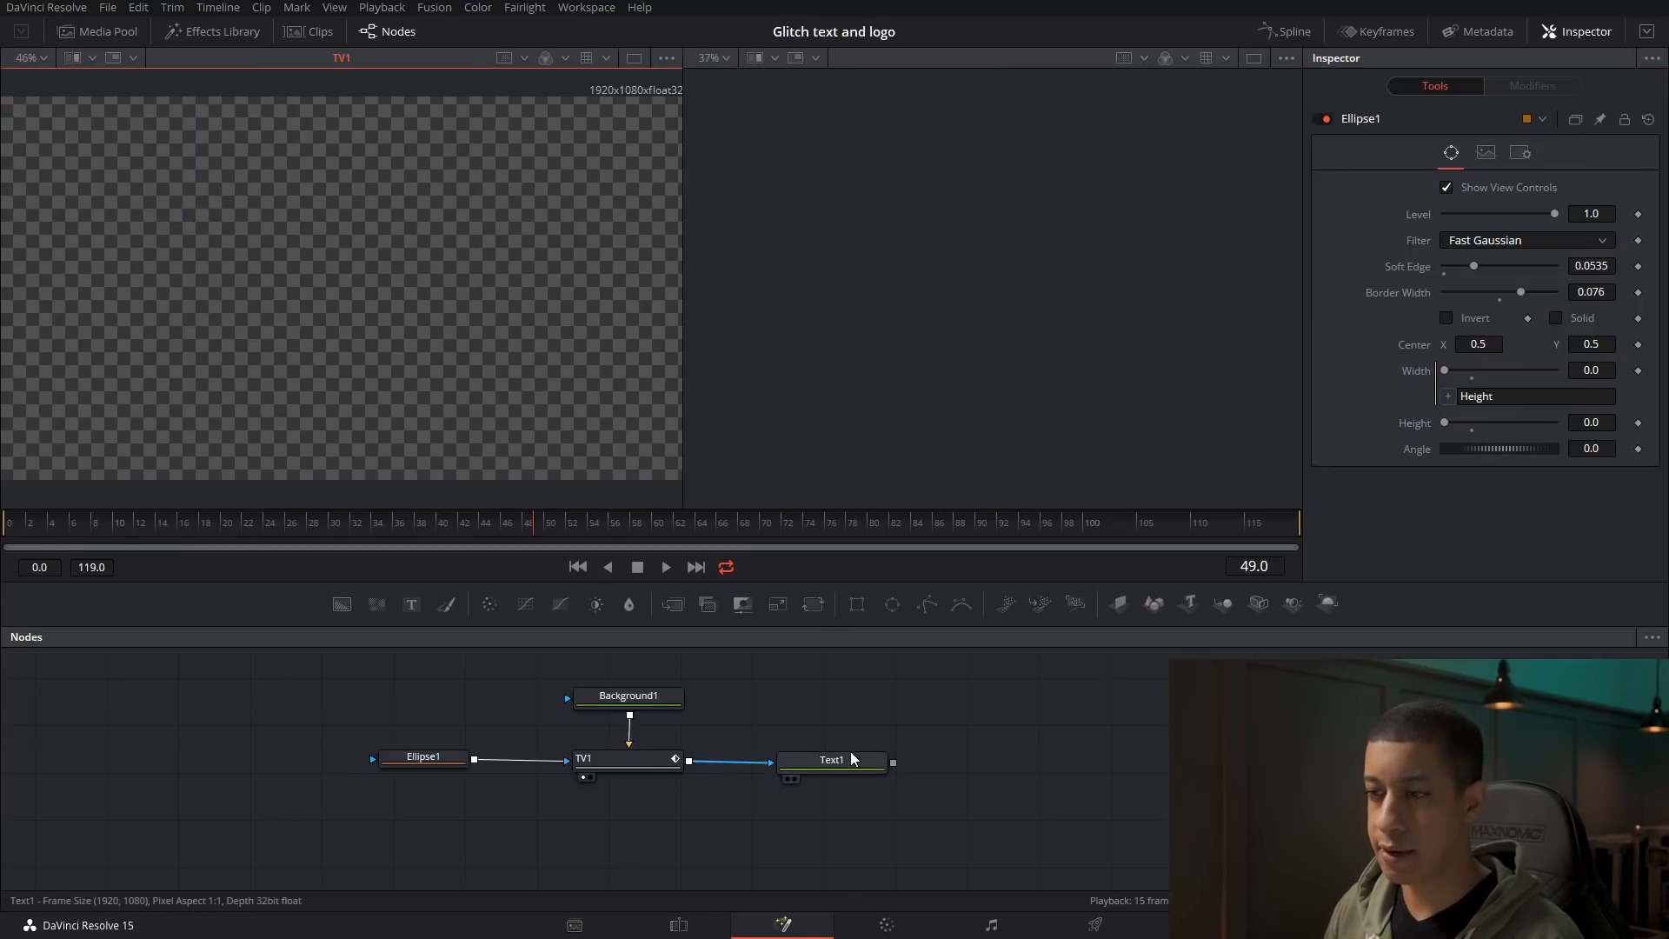
key(2)
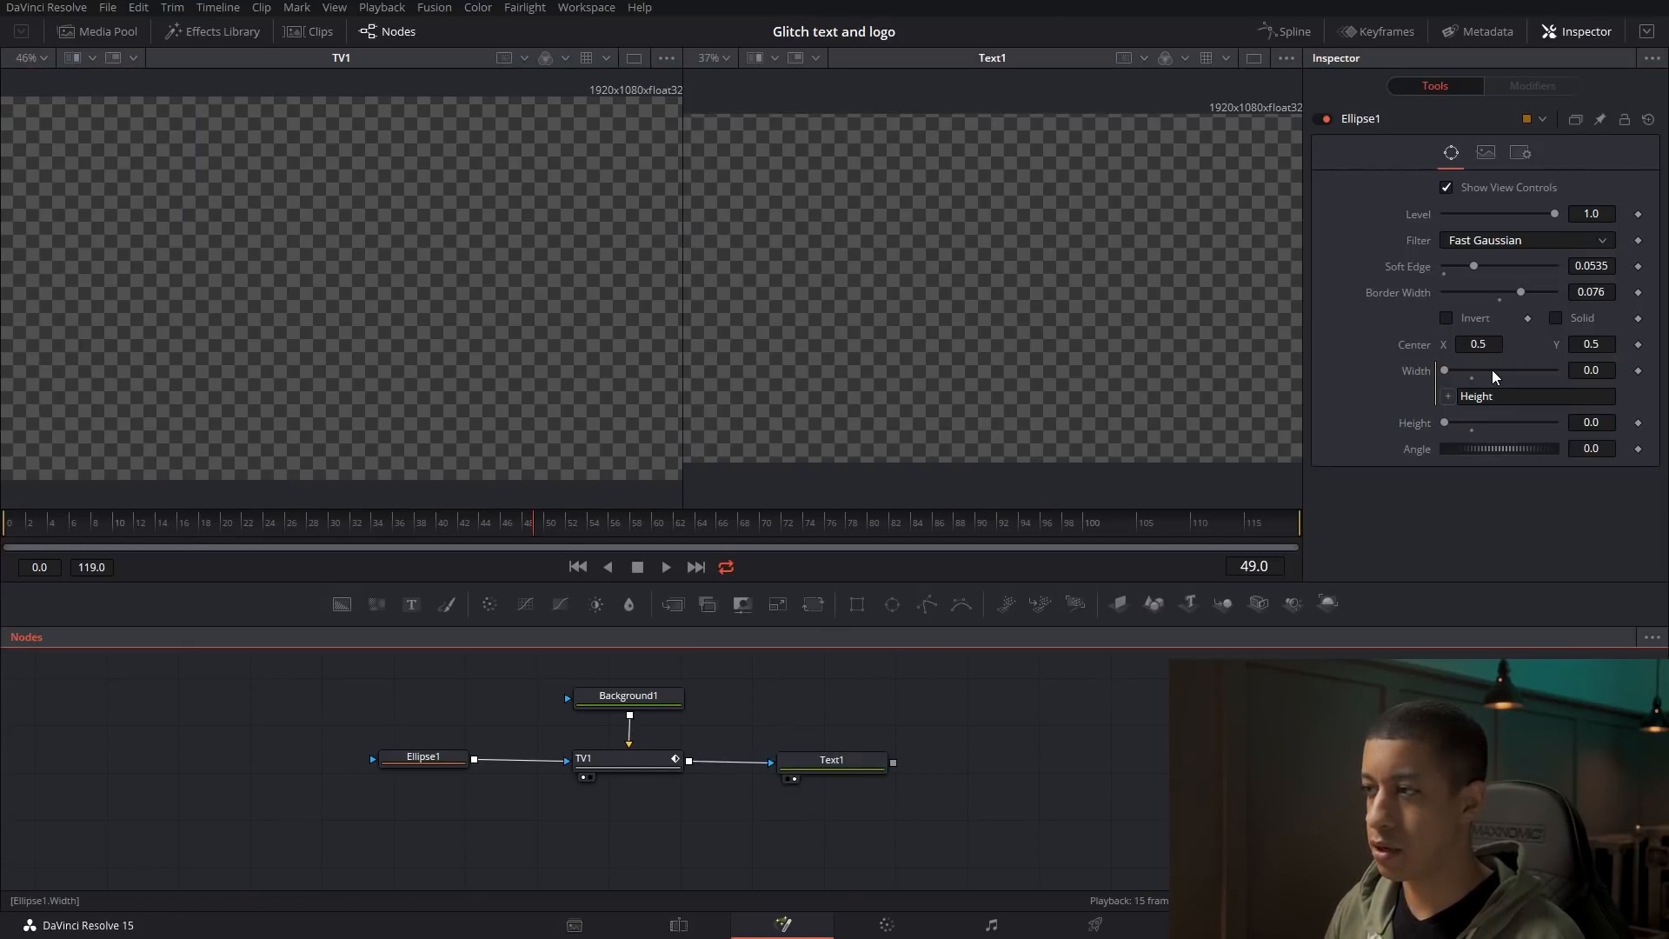
mouse_move(1452, 419)
mouse_down()
mouse_move(1471, 427)
mouse_move(1454, 426)
mouse_up()
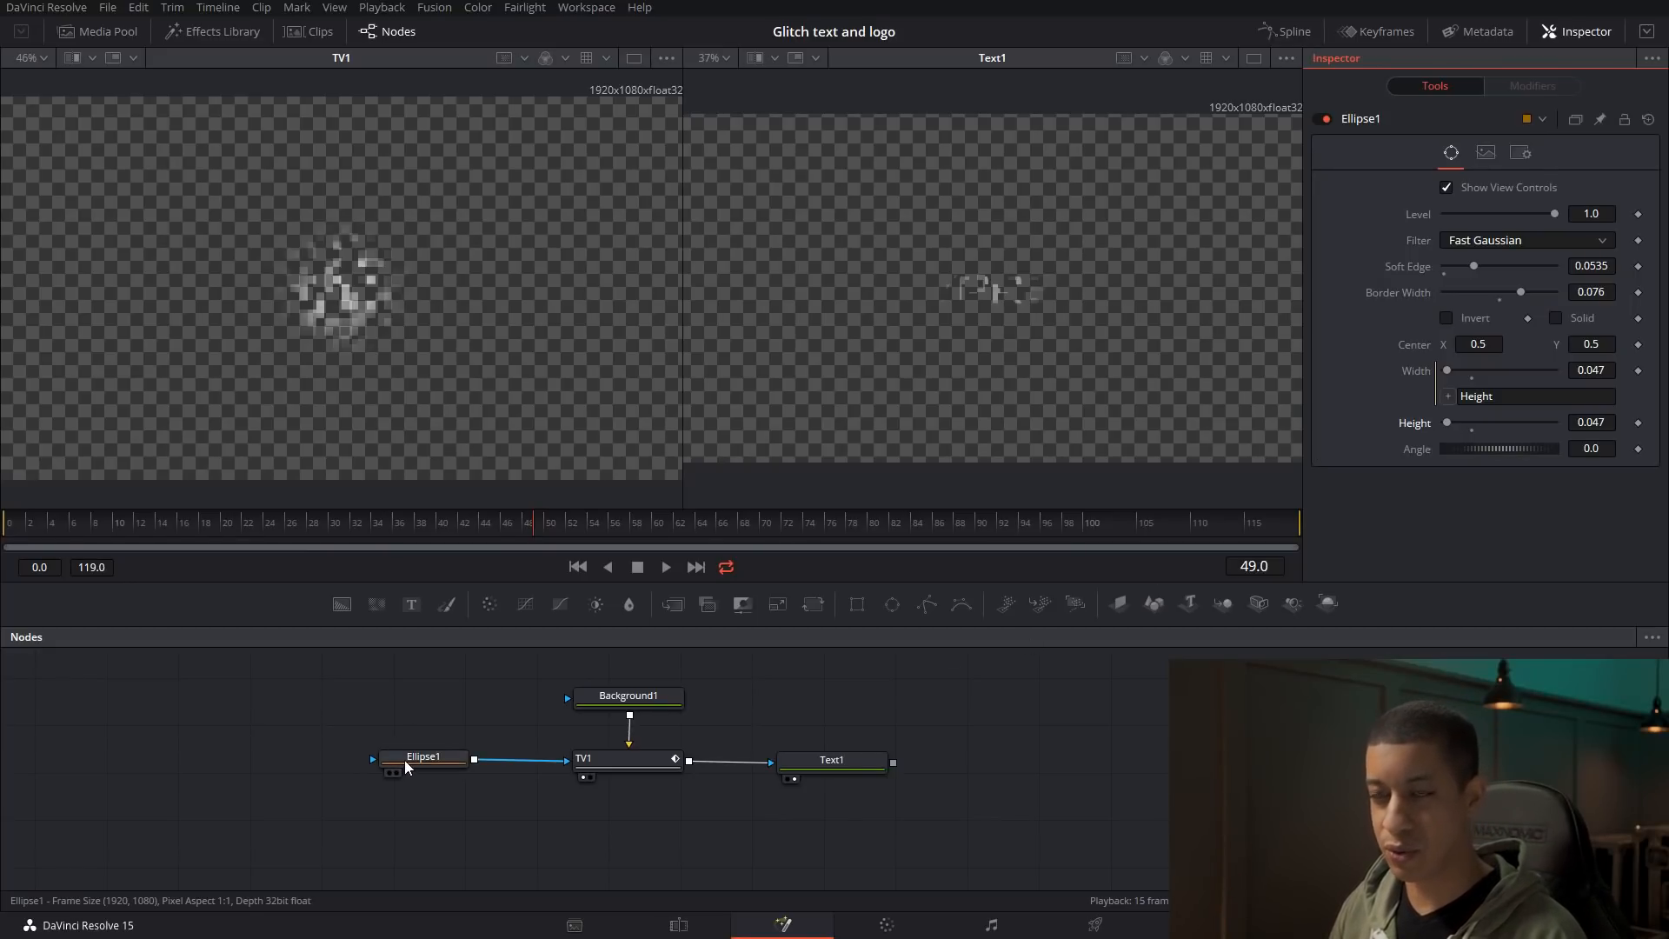
Move the playhead to frame 10 and set Ellipse1's height to 0
click(620, 773)
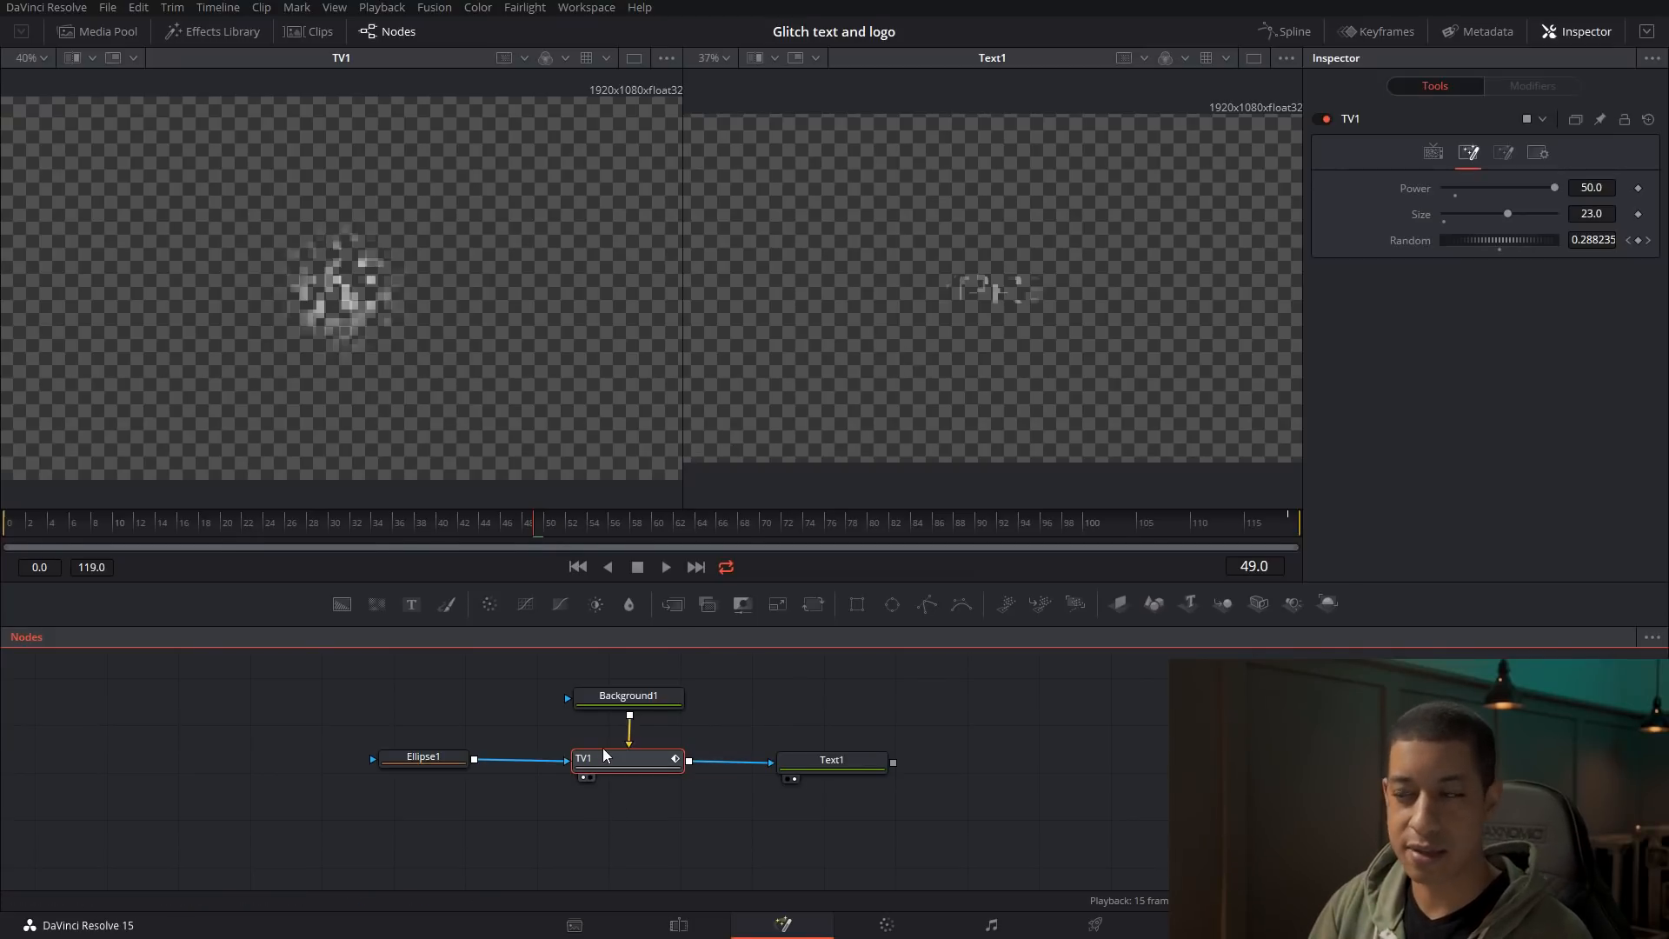
click(829, 767)
click(422, 759)
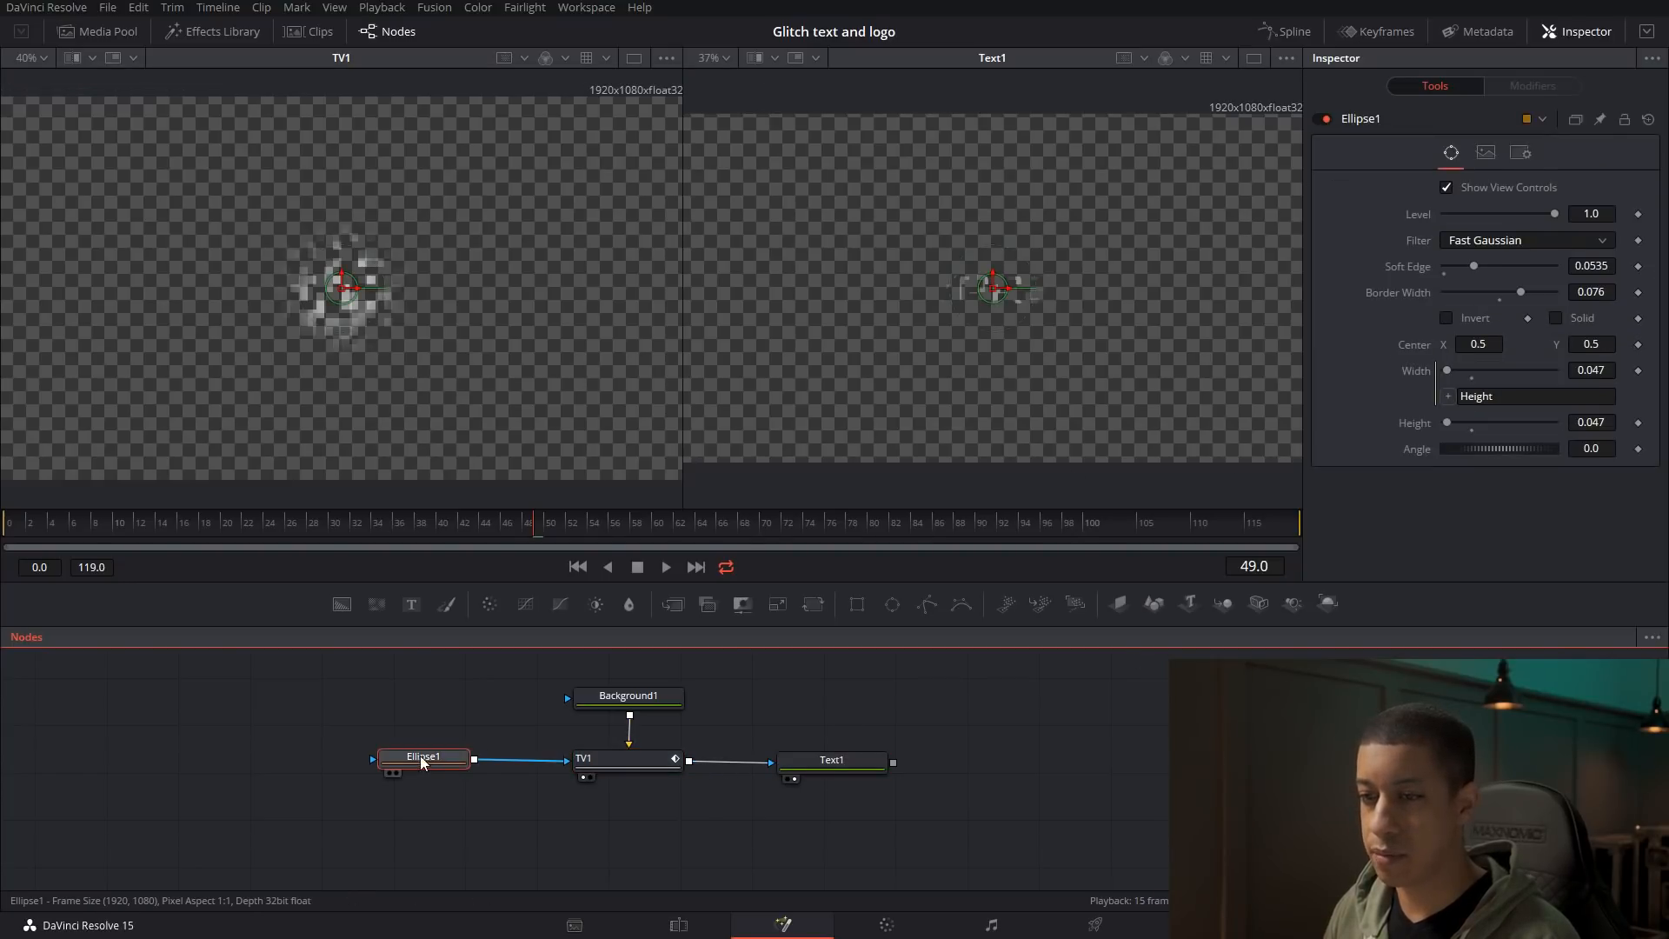
mouse_move(1447, 423)
mouse_down()
mouse_move(1474, 426)
mouse_move(1425, 429)
mouse_up()
drag(313, 533, 60, 547)
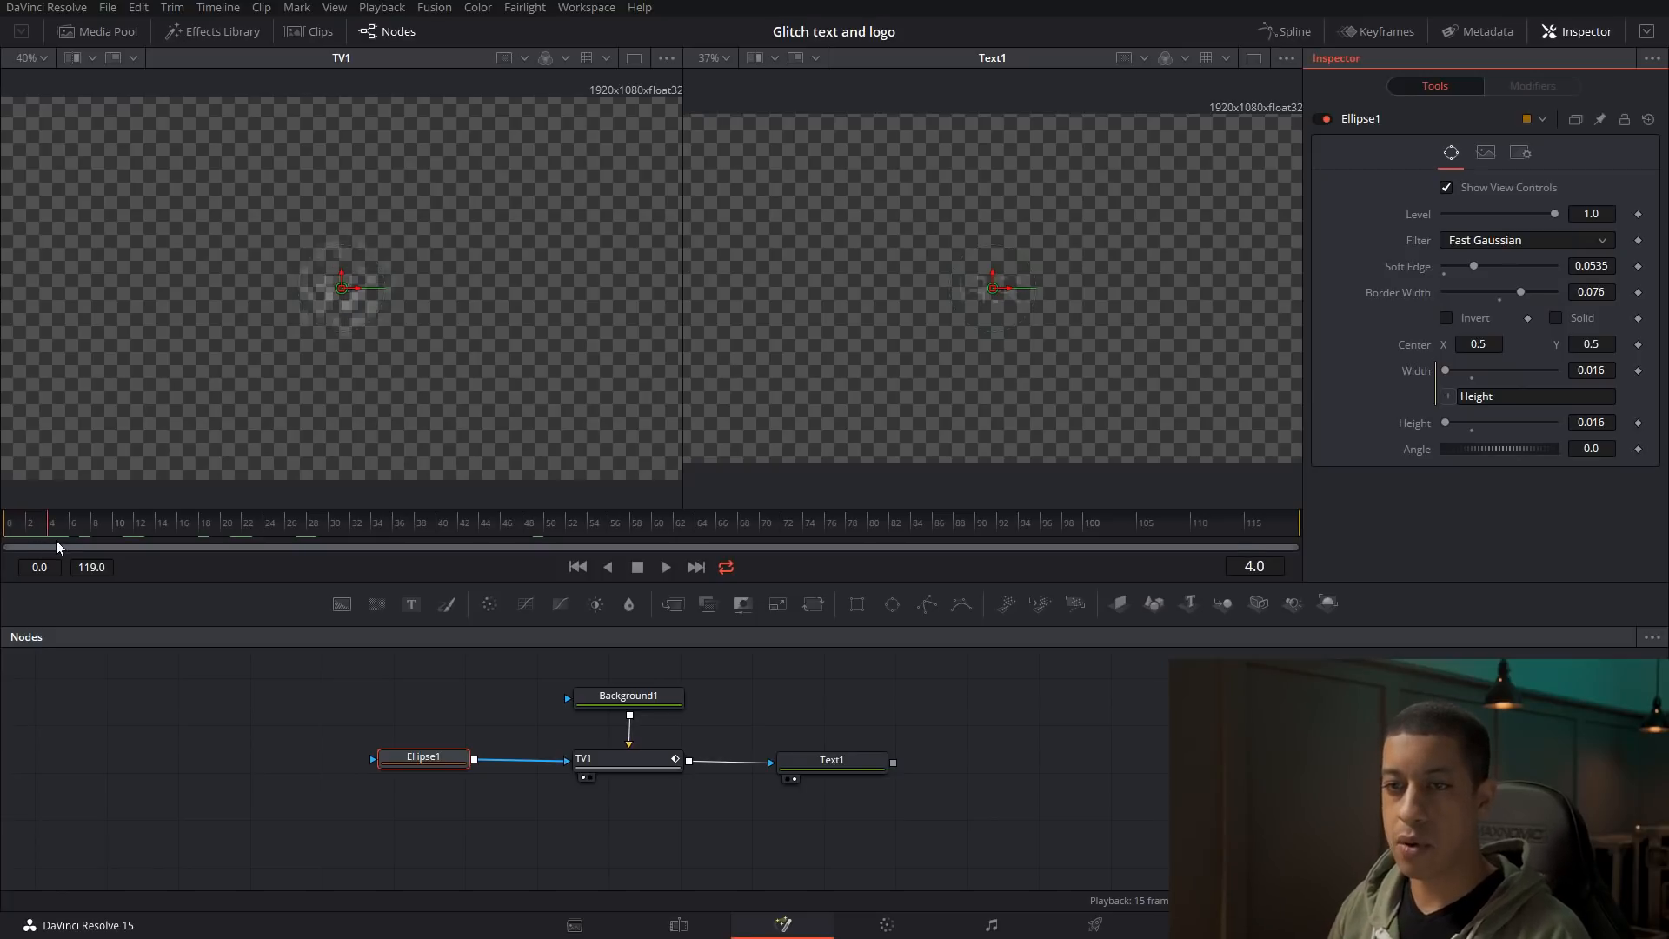
mouse_move(51, 529)
mouse_down()
mouse_move(13, 536)
mouse_move(191, 533)
mouse_move(78, 543)
mouse_up()
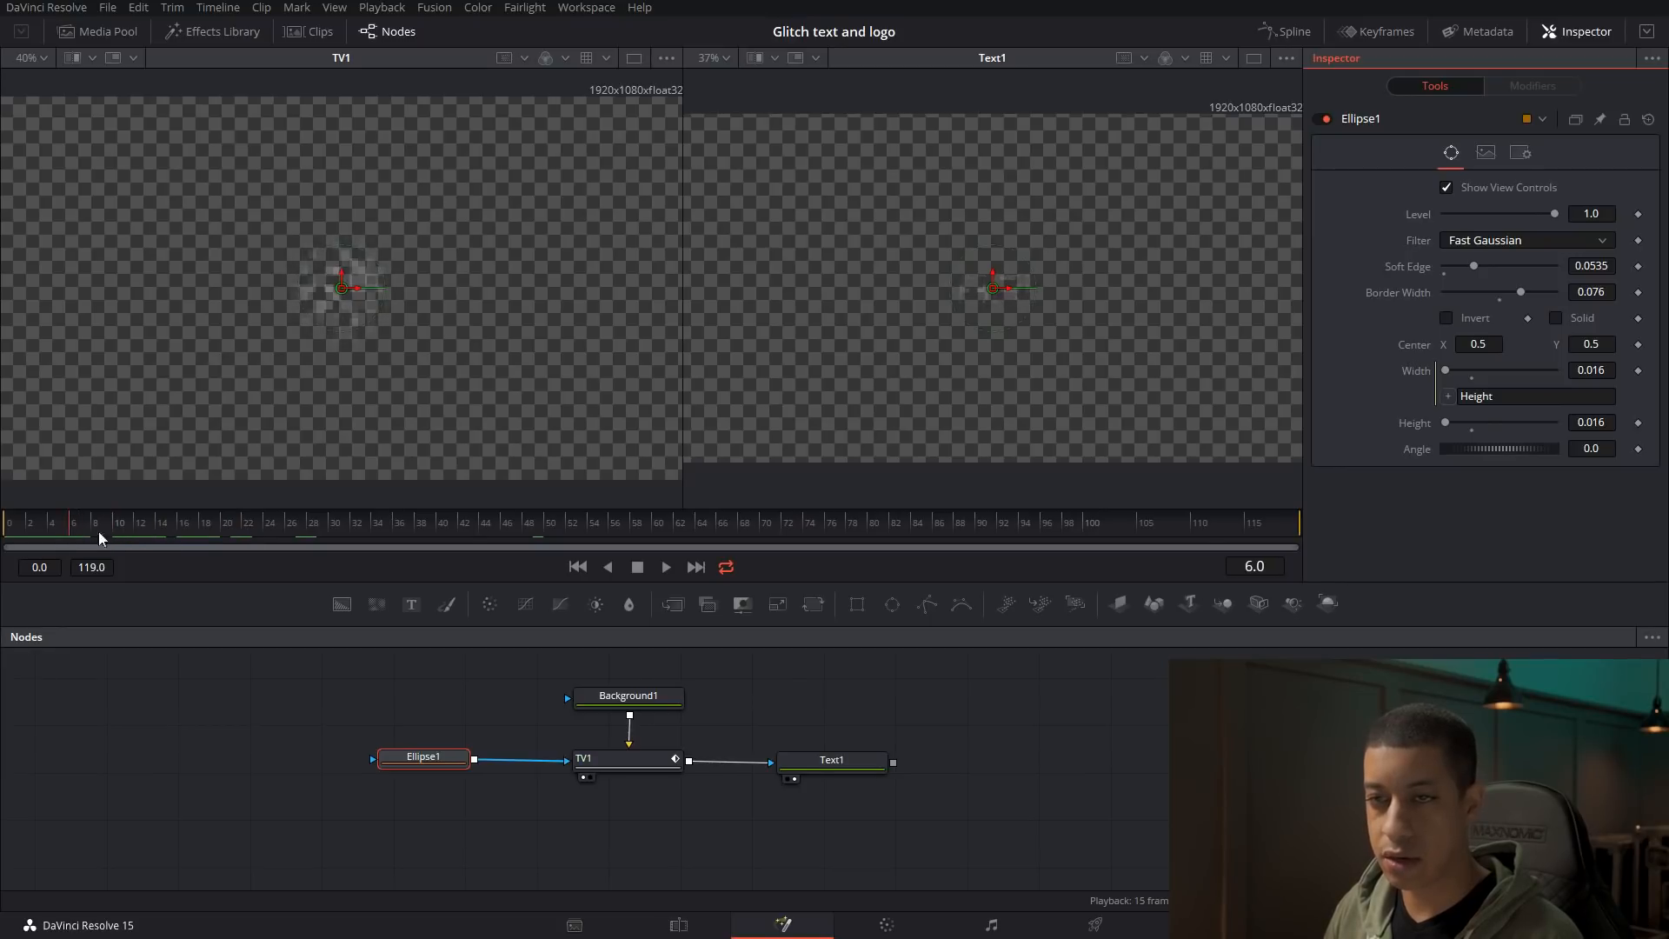
click(123, 527)
drag(1446, 429, 1339, 426)
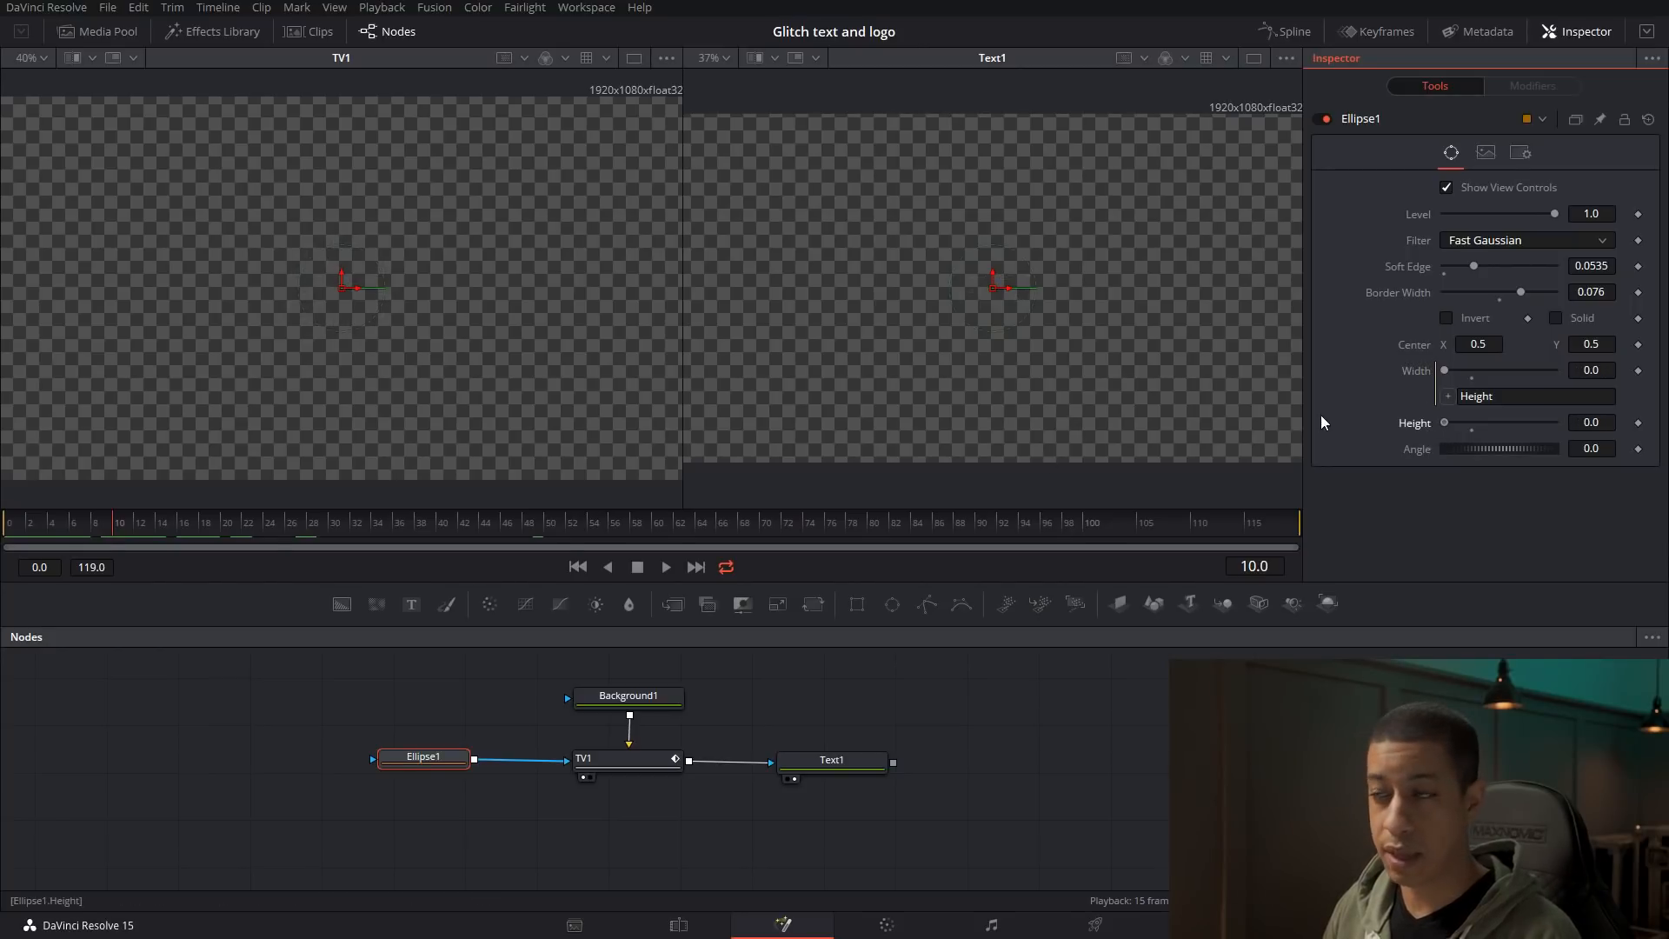
Keyframe the ellipse's height at 0 on frame 10 and at about 0.819 on frame 40
click(1147, 700)
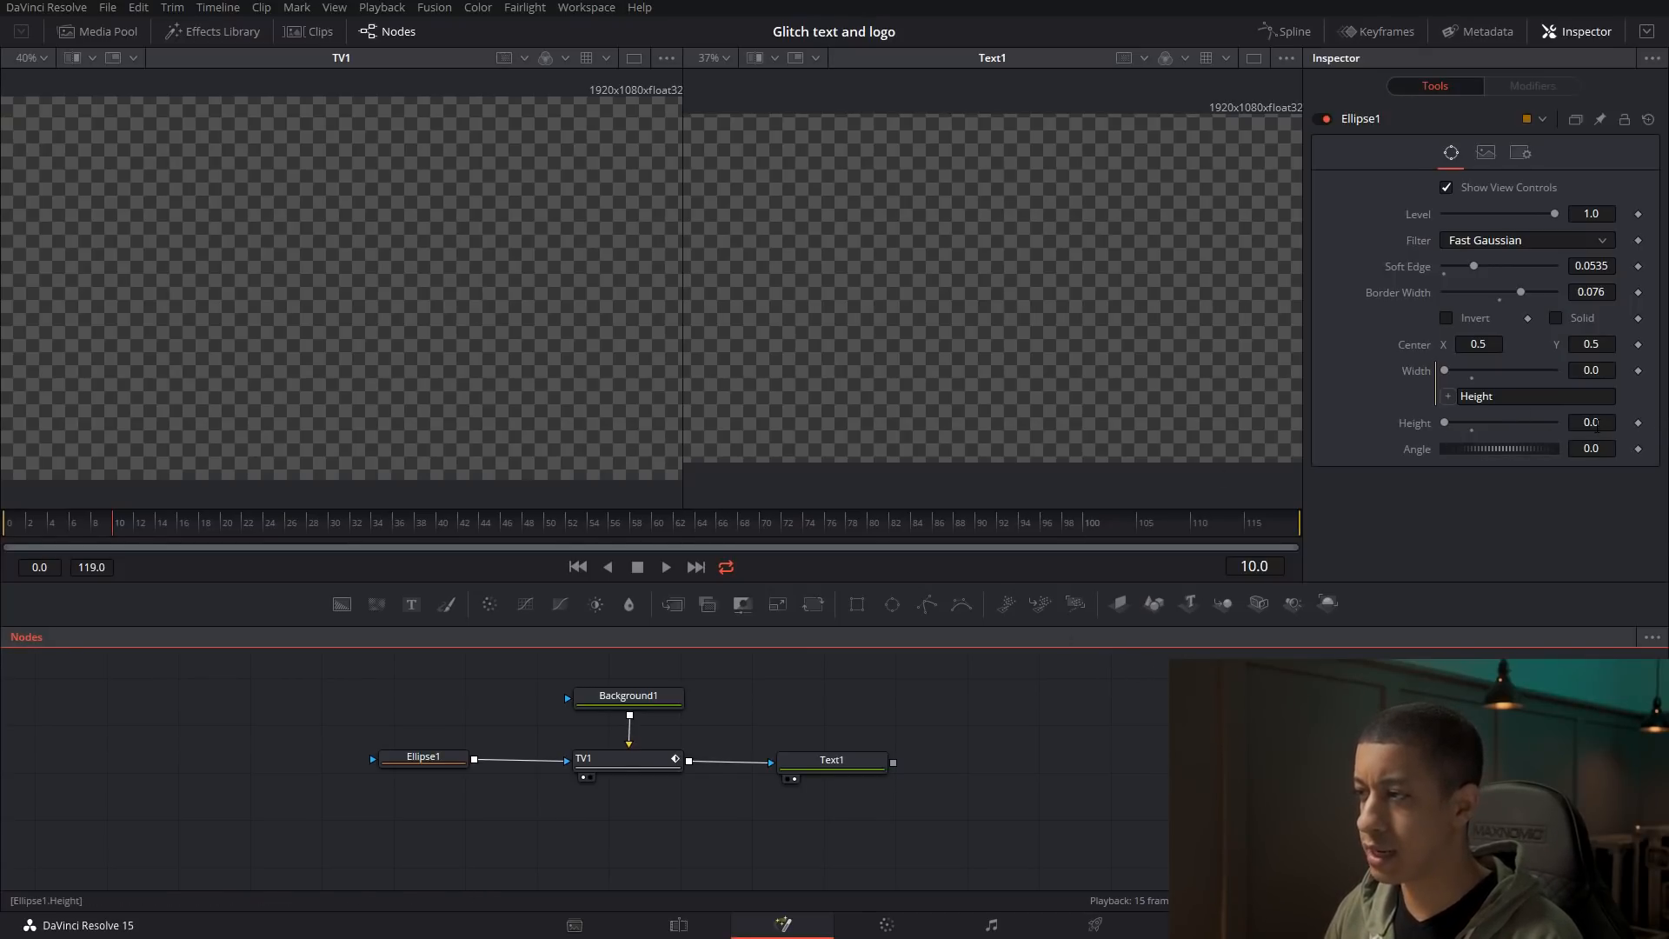
click(1639, 425)
drag(214, 530, 209, 539)
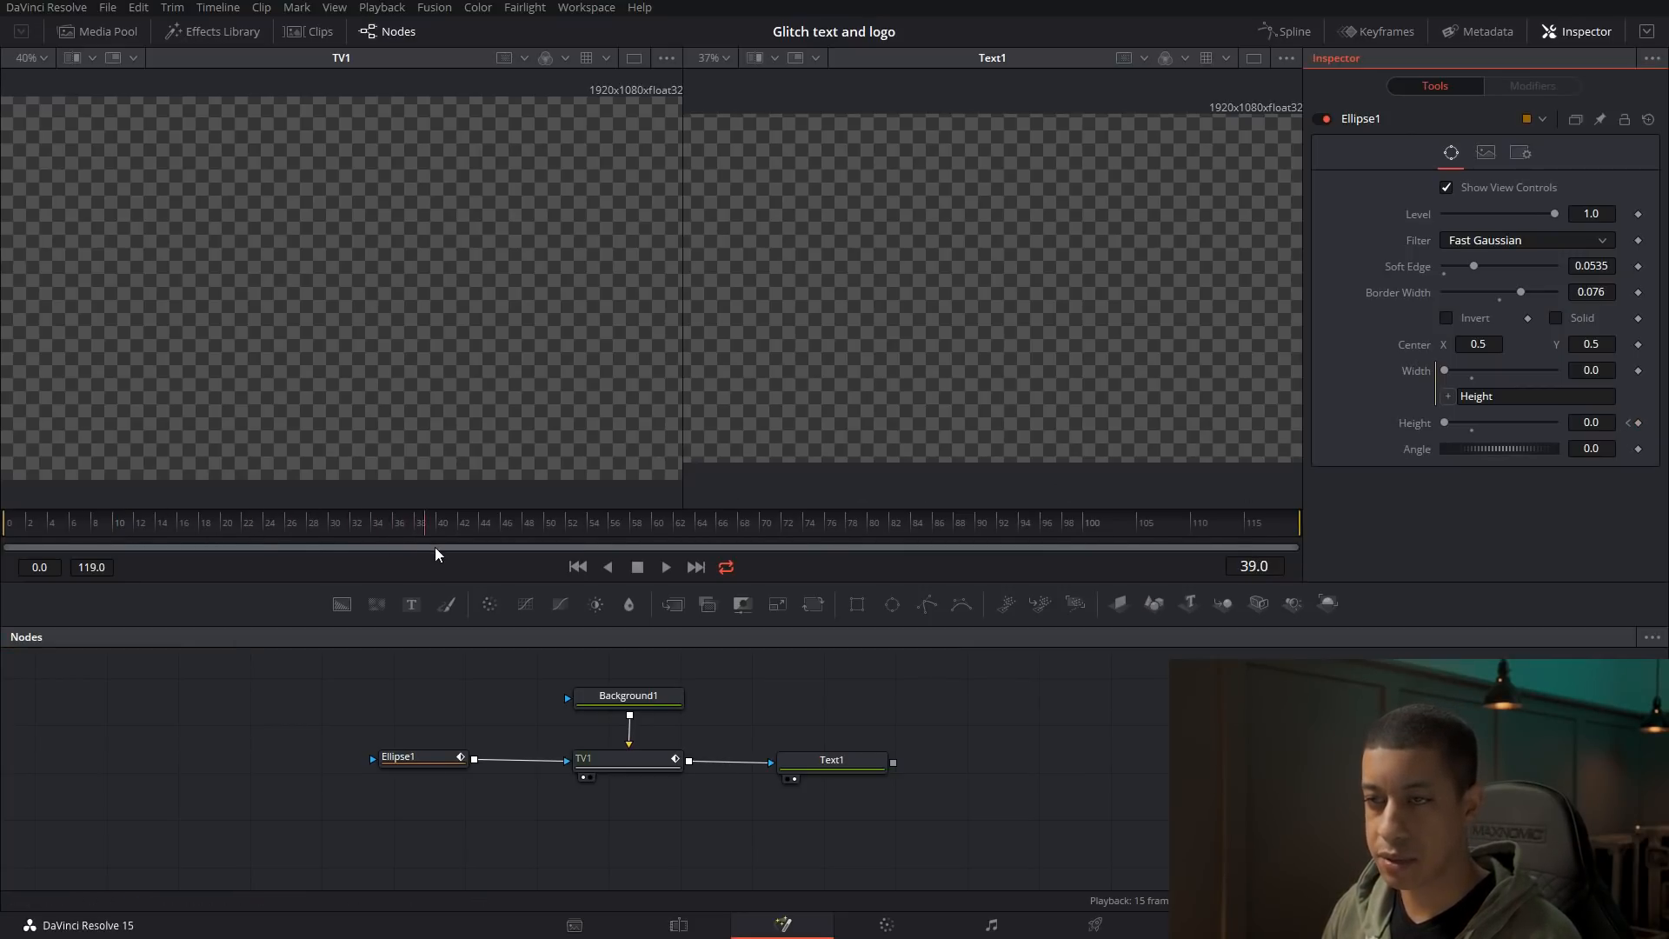
drag(1445, 423, 1492, 441)
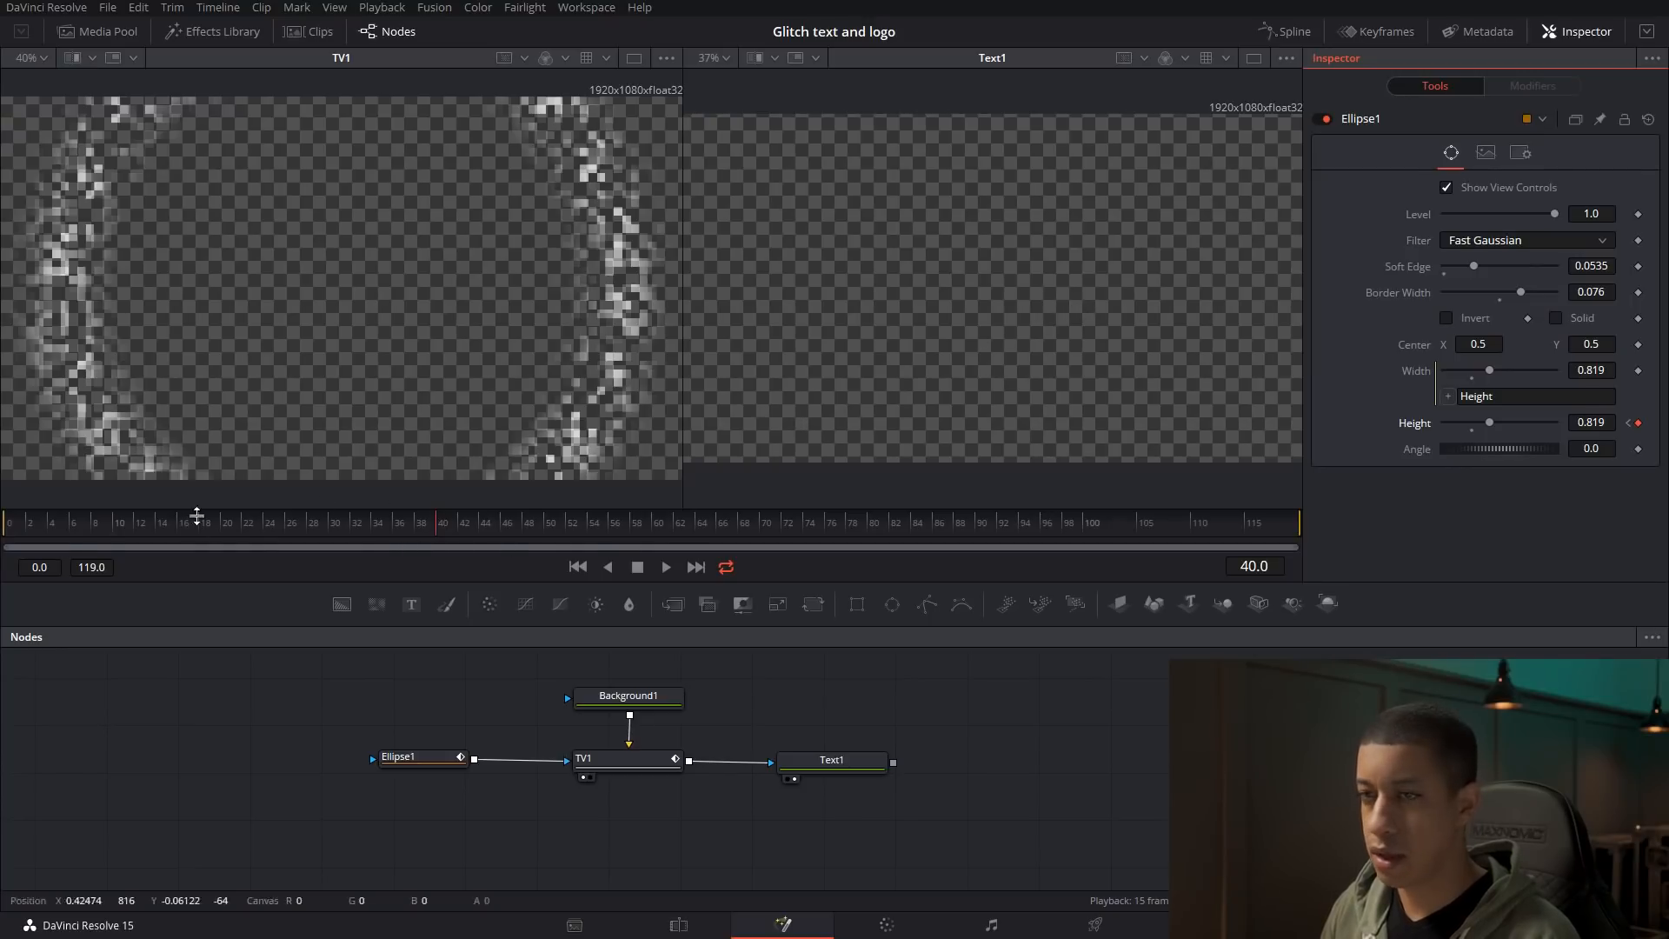
Play the ring animation from the start, stop it and scrub to frame 22 to check the text reveal
click(5, 526)
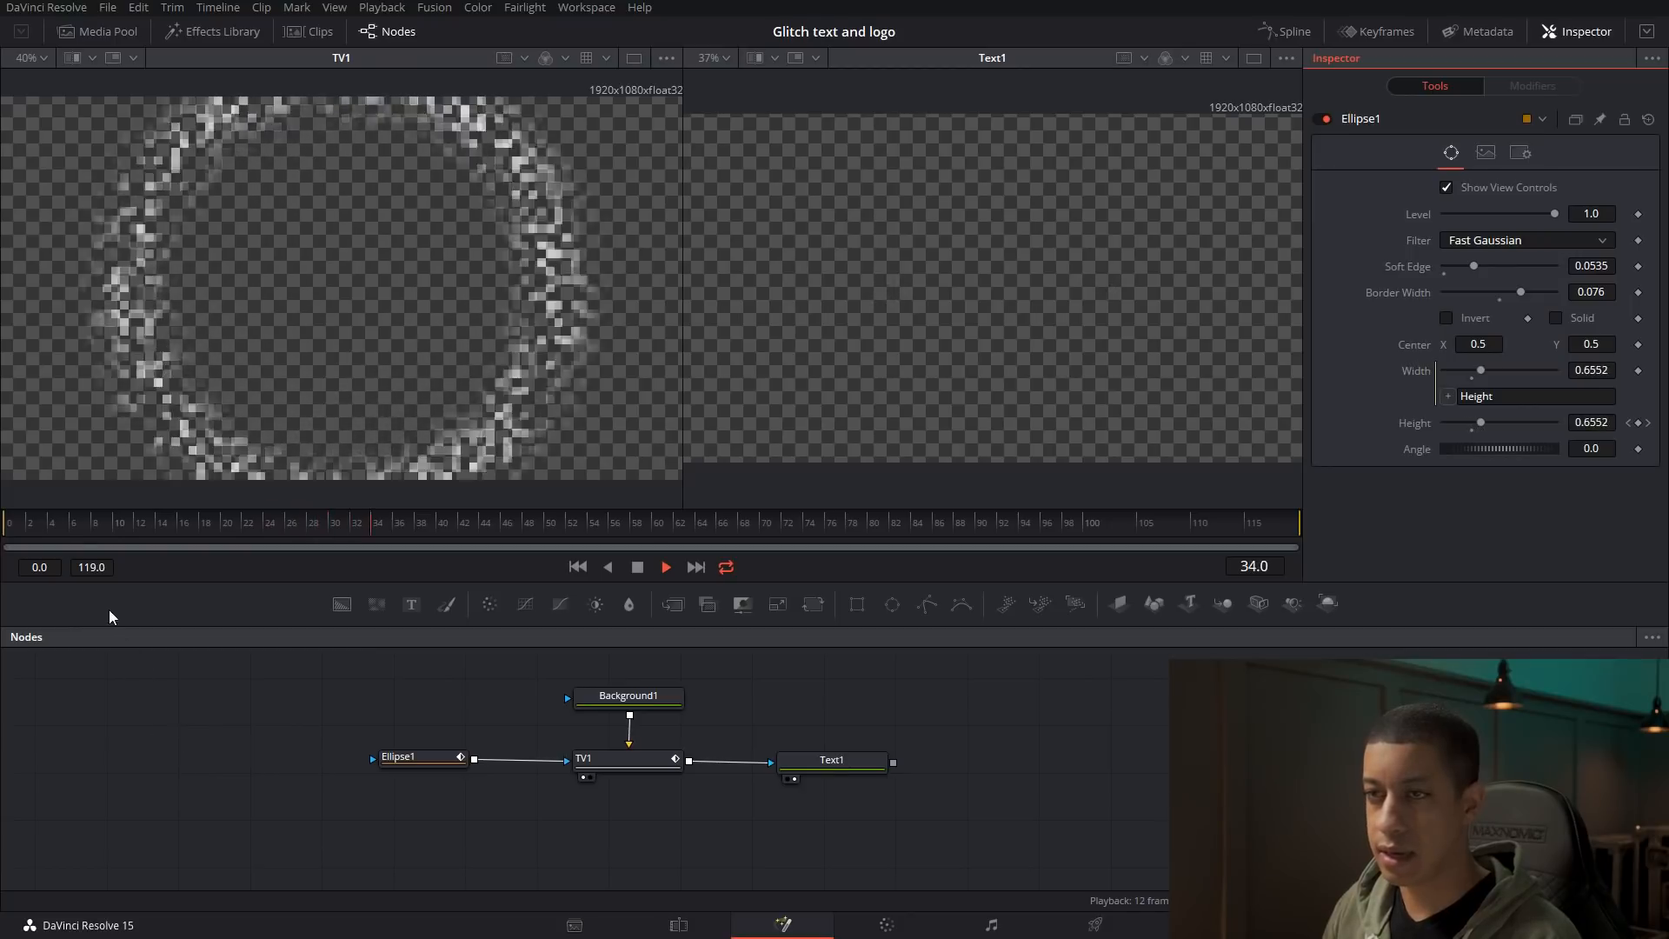
click(4, 526)
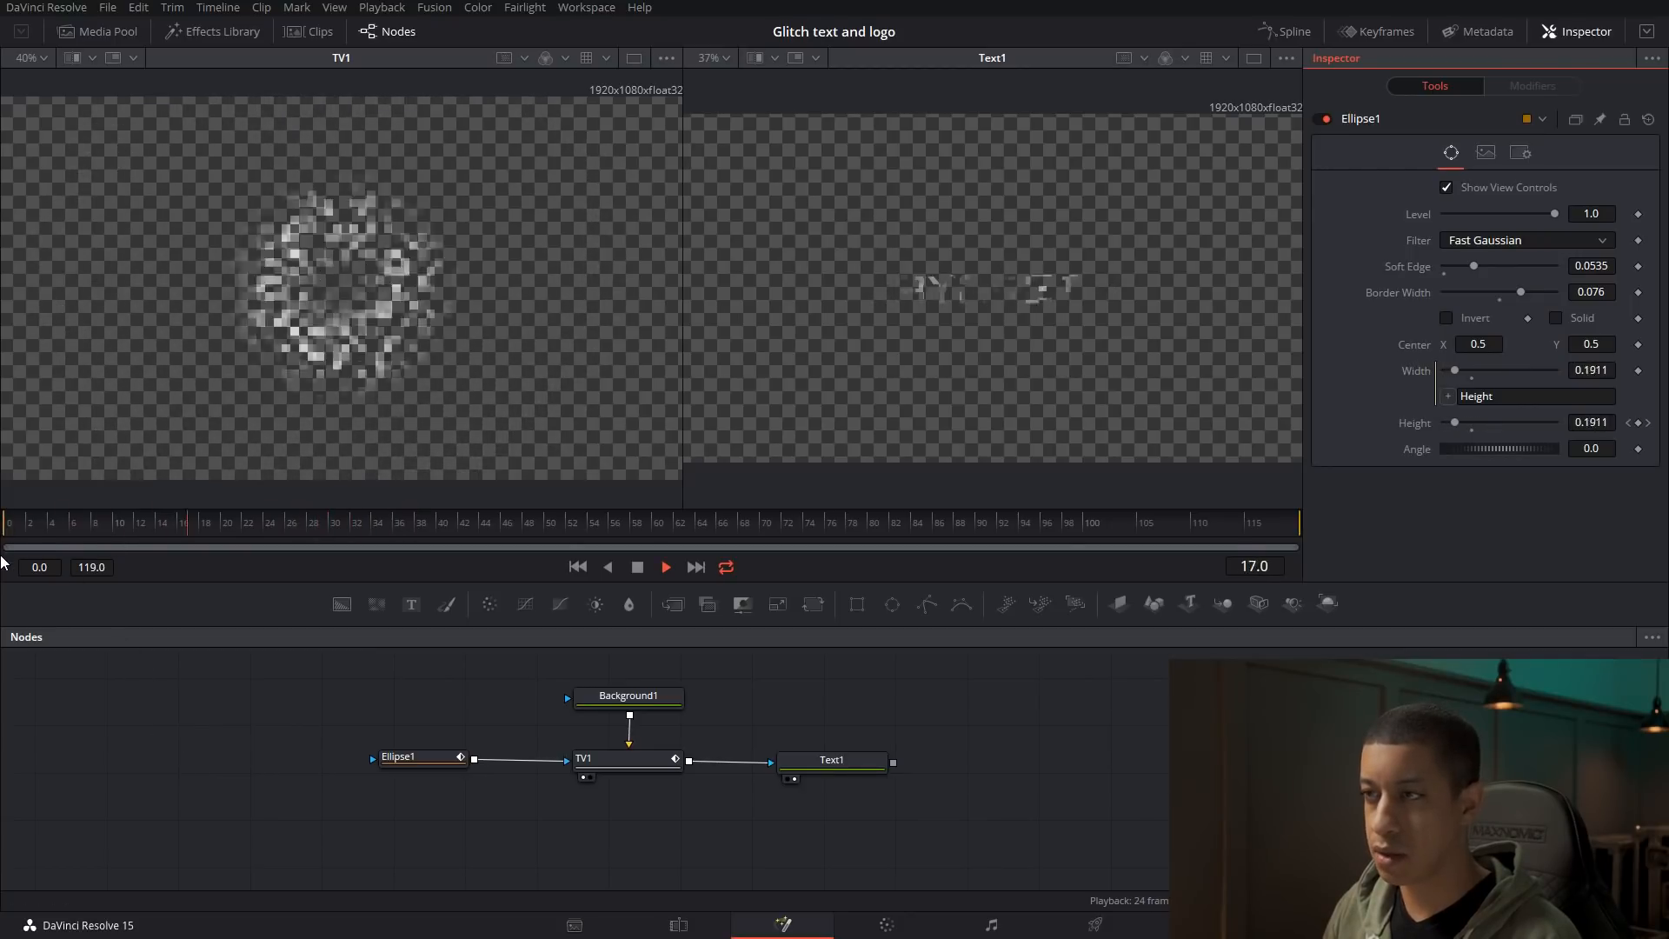
key(space)
click(10, 526)
key(space)
key(space)
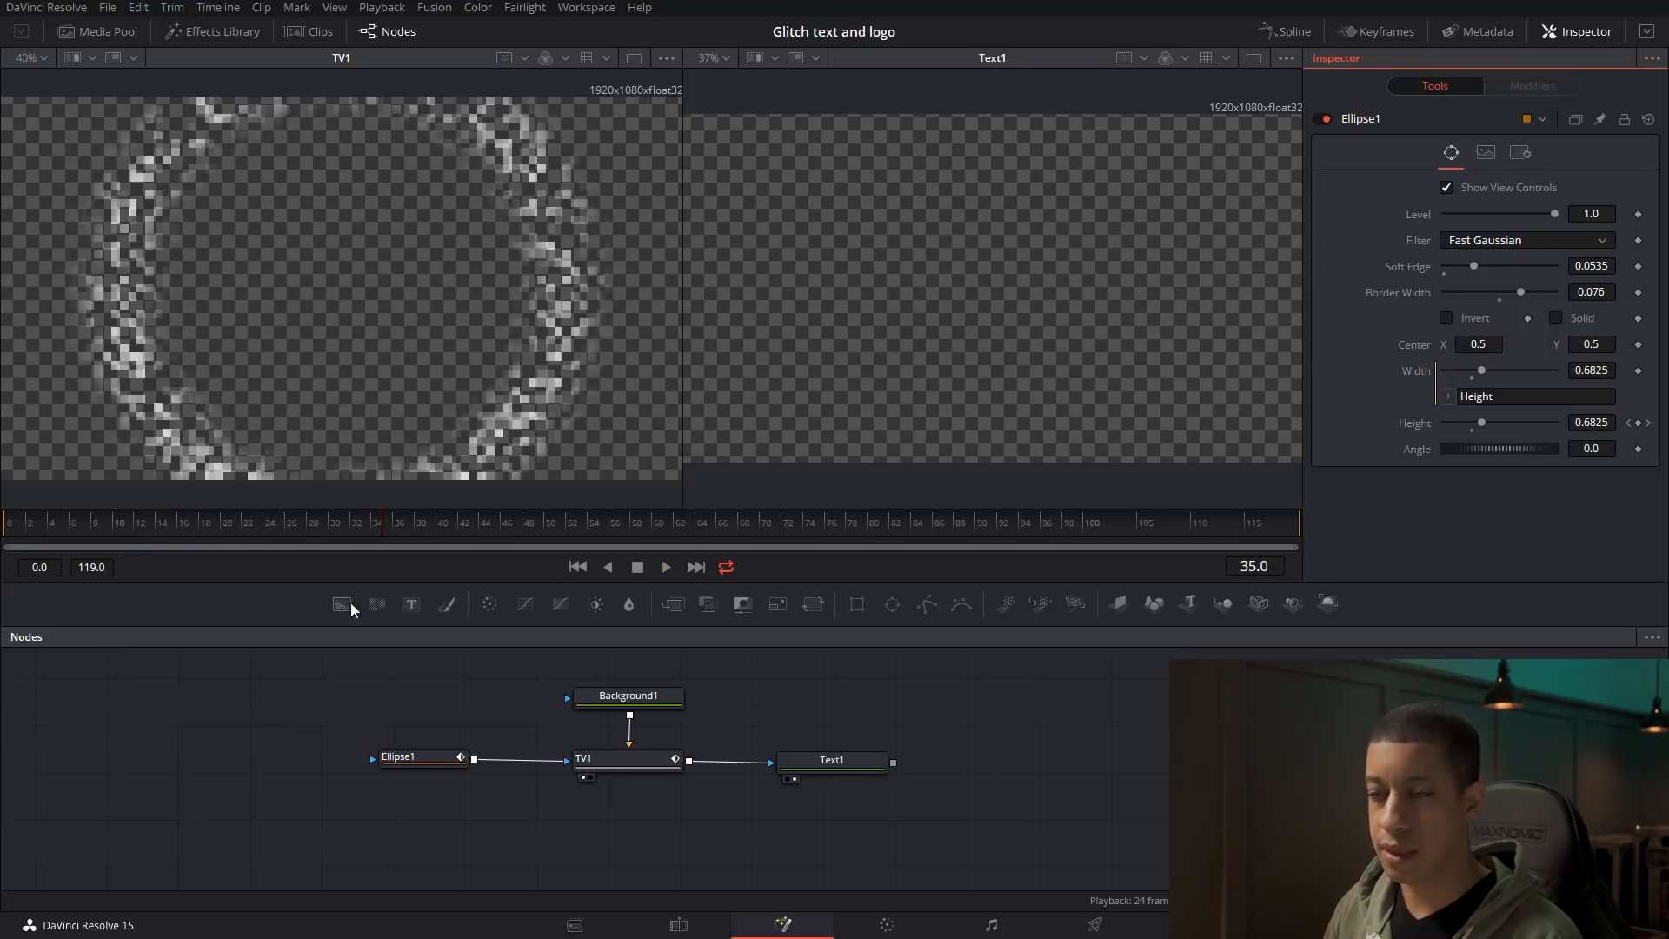
drag(339, 532, 242, 534)
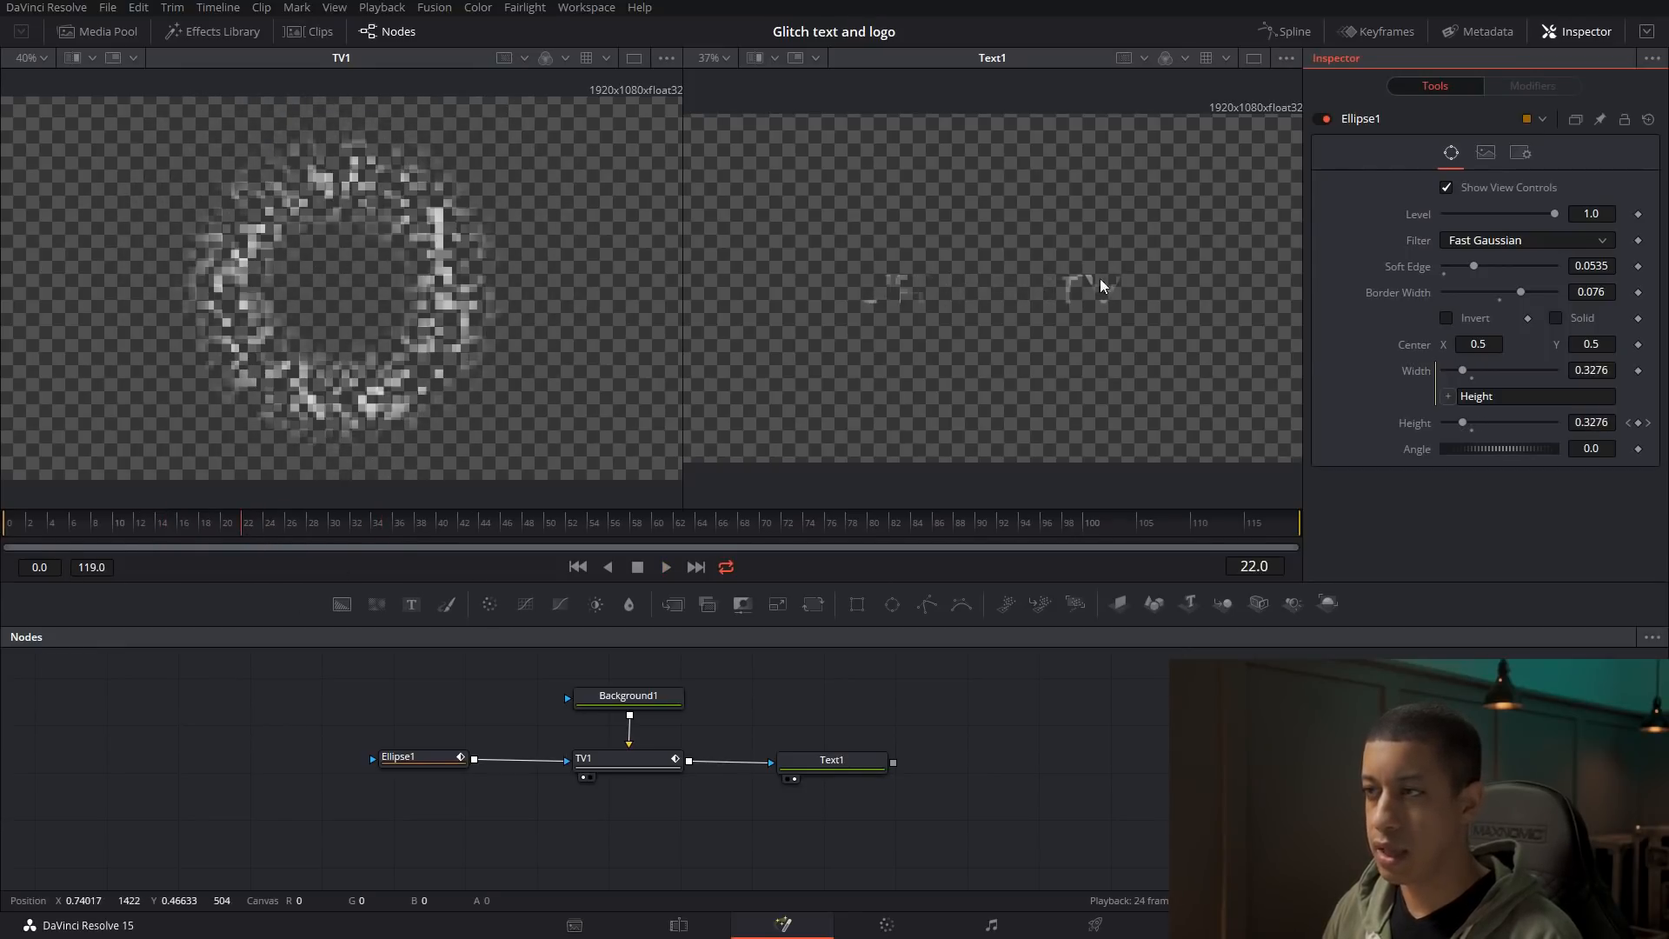
Set Text1's shading fill color to green with hue 0.264, saturation 0.982 and value 0.921
click(837, 761)
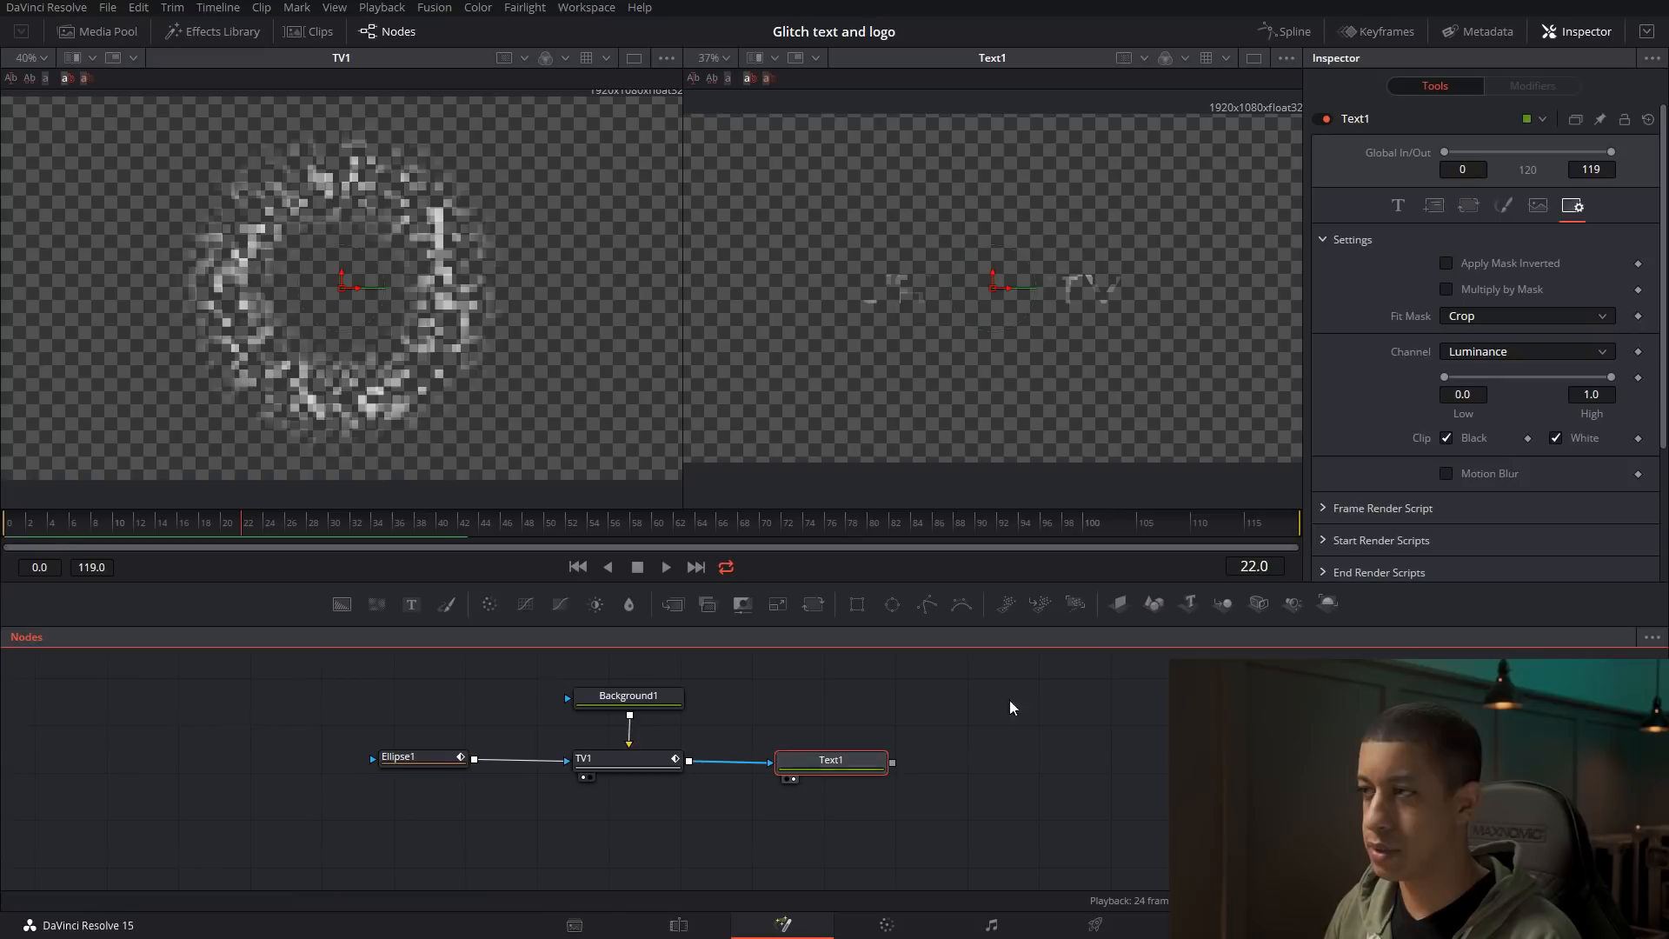
click(1398, 206)
click(1502, 207)
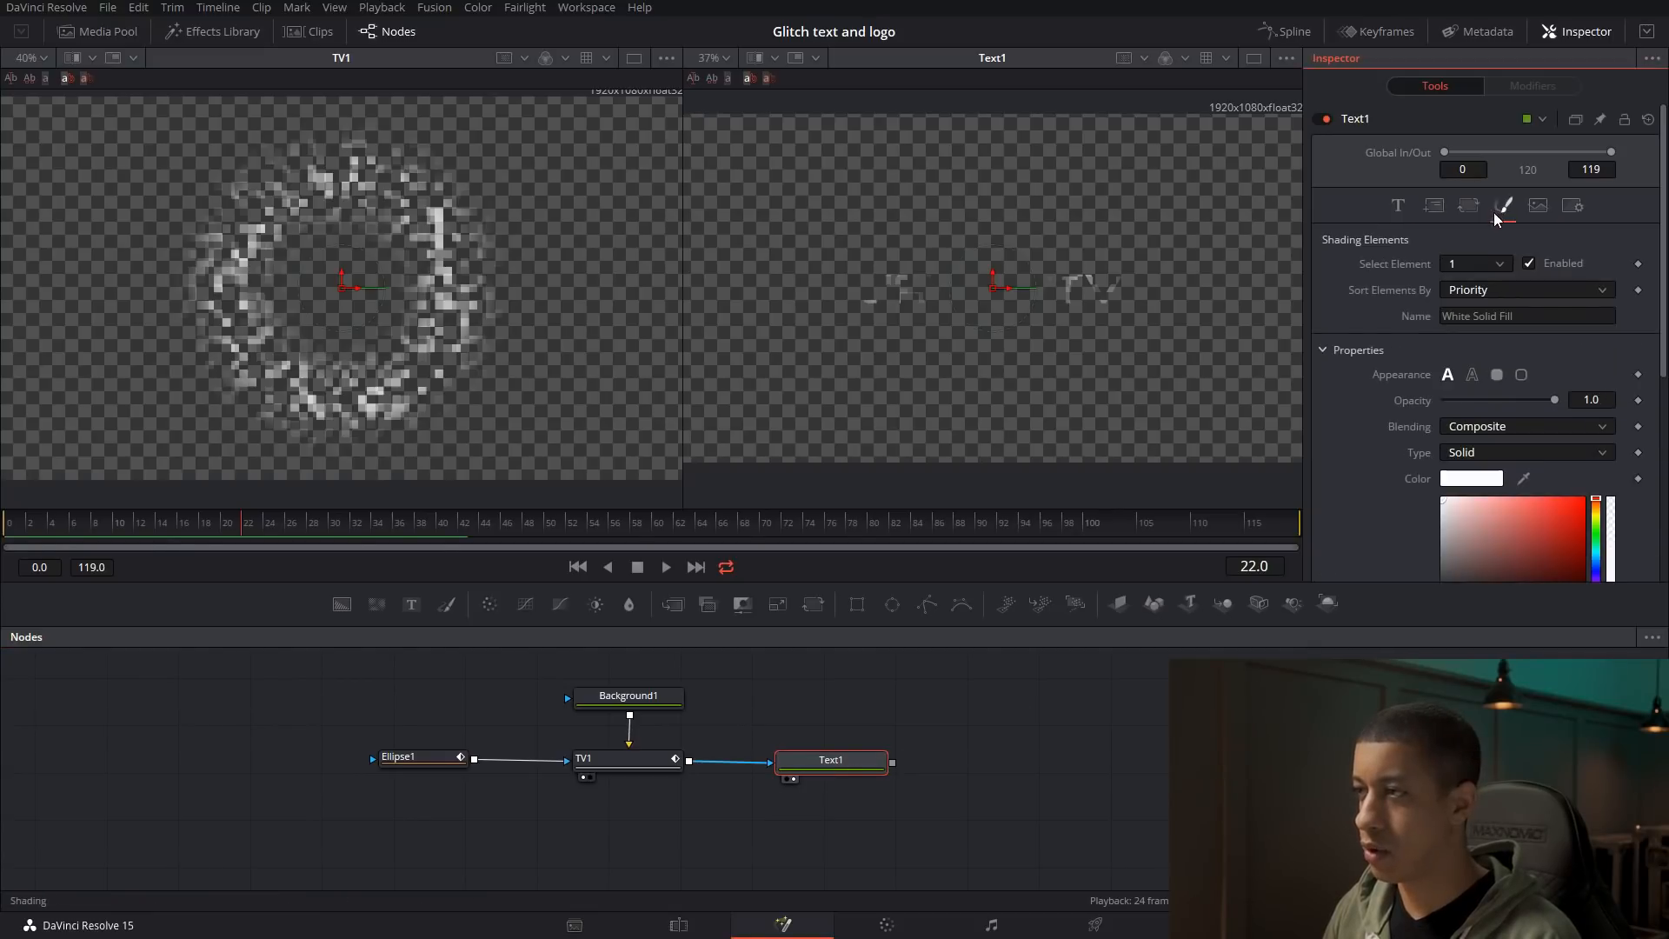
scroll(1427, 347, down, 3)
mouse_move(1582, 301)
mouse_down()
mouse_move(1569, 306)
mouse_move(1595, 316)
mouse_up()
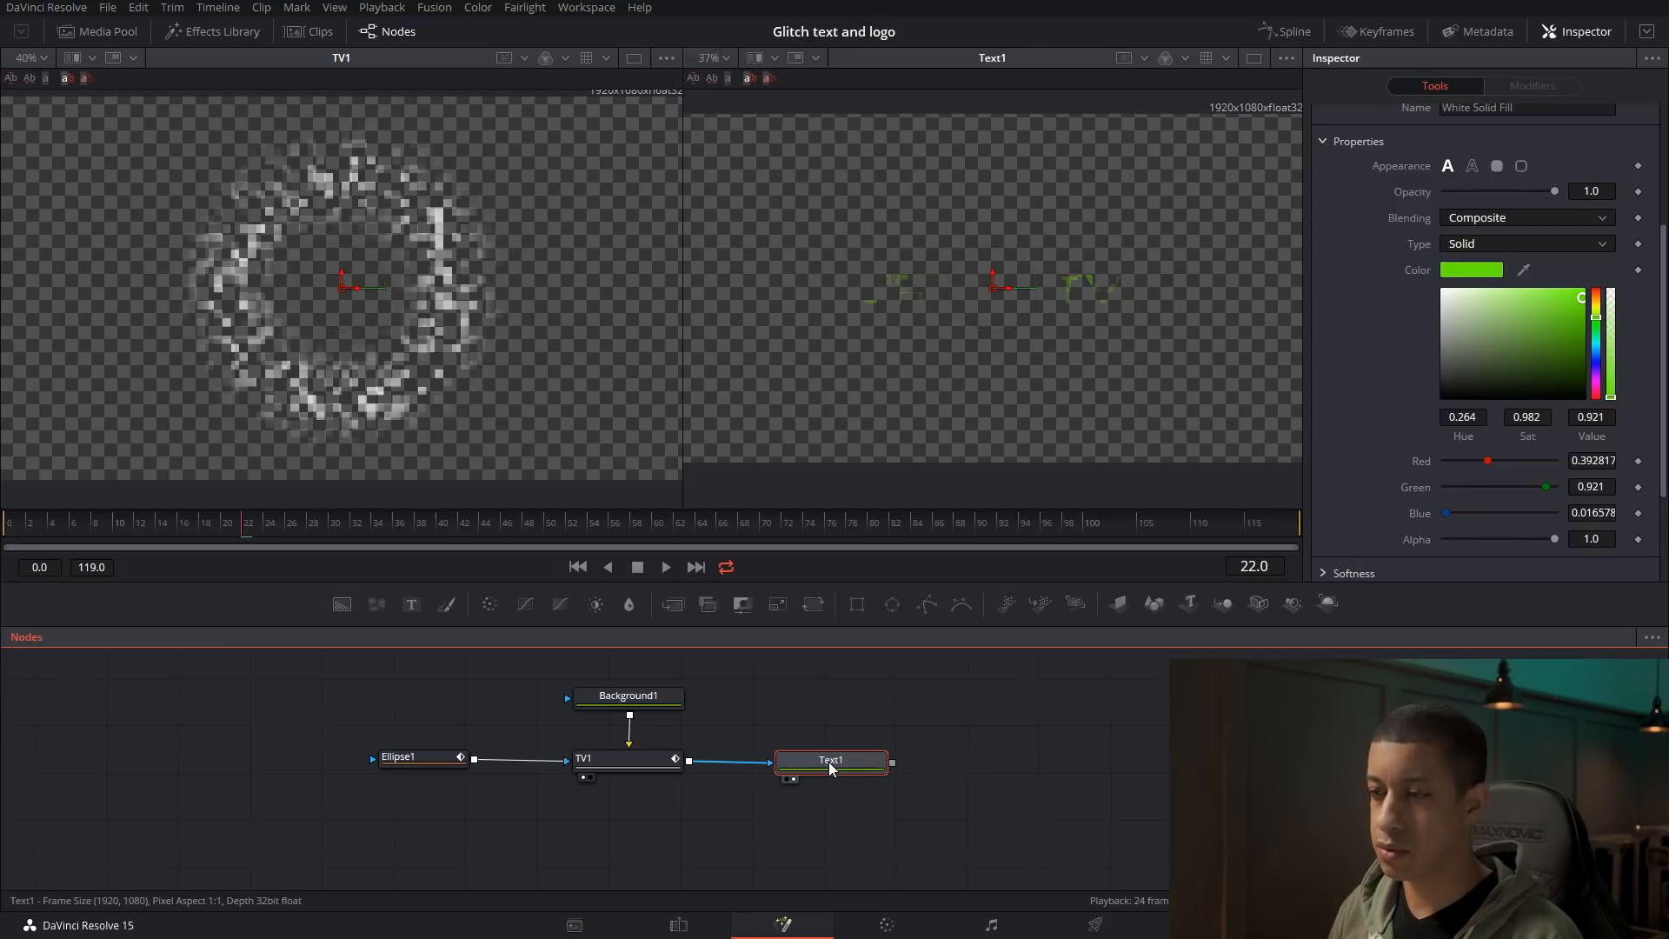
Add a Brightness / Contrast node after Text1
key(shift+space)
text(tv)
key(BackSpace)
key(BackSpace)
text(be)
key(BackSpace)
text(r)
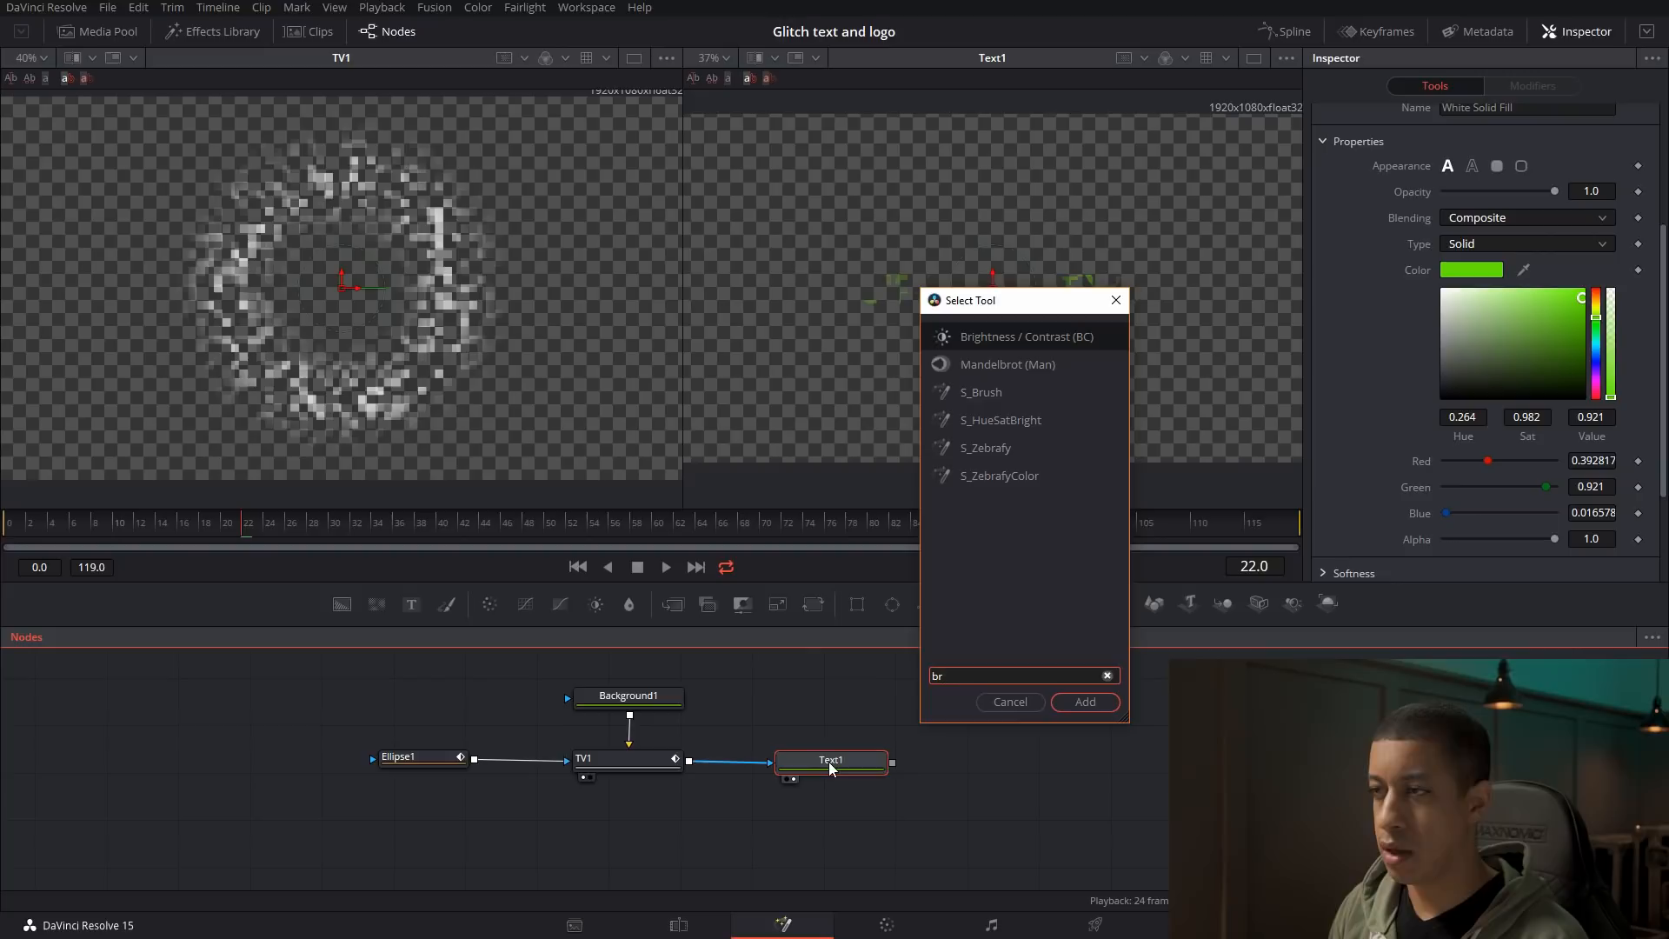
key(Return)
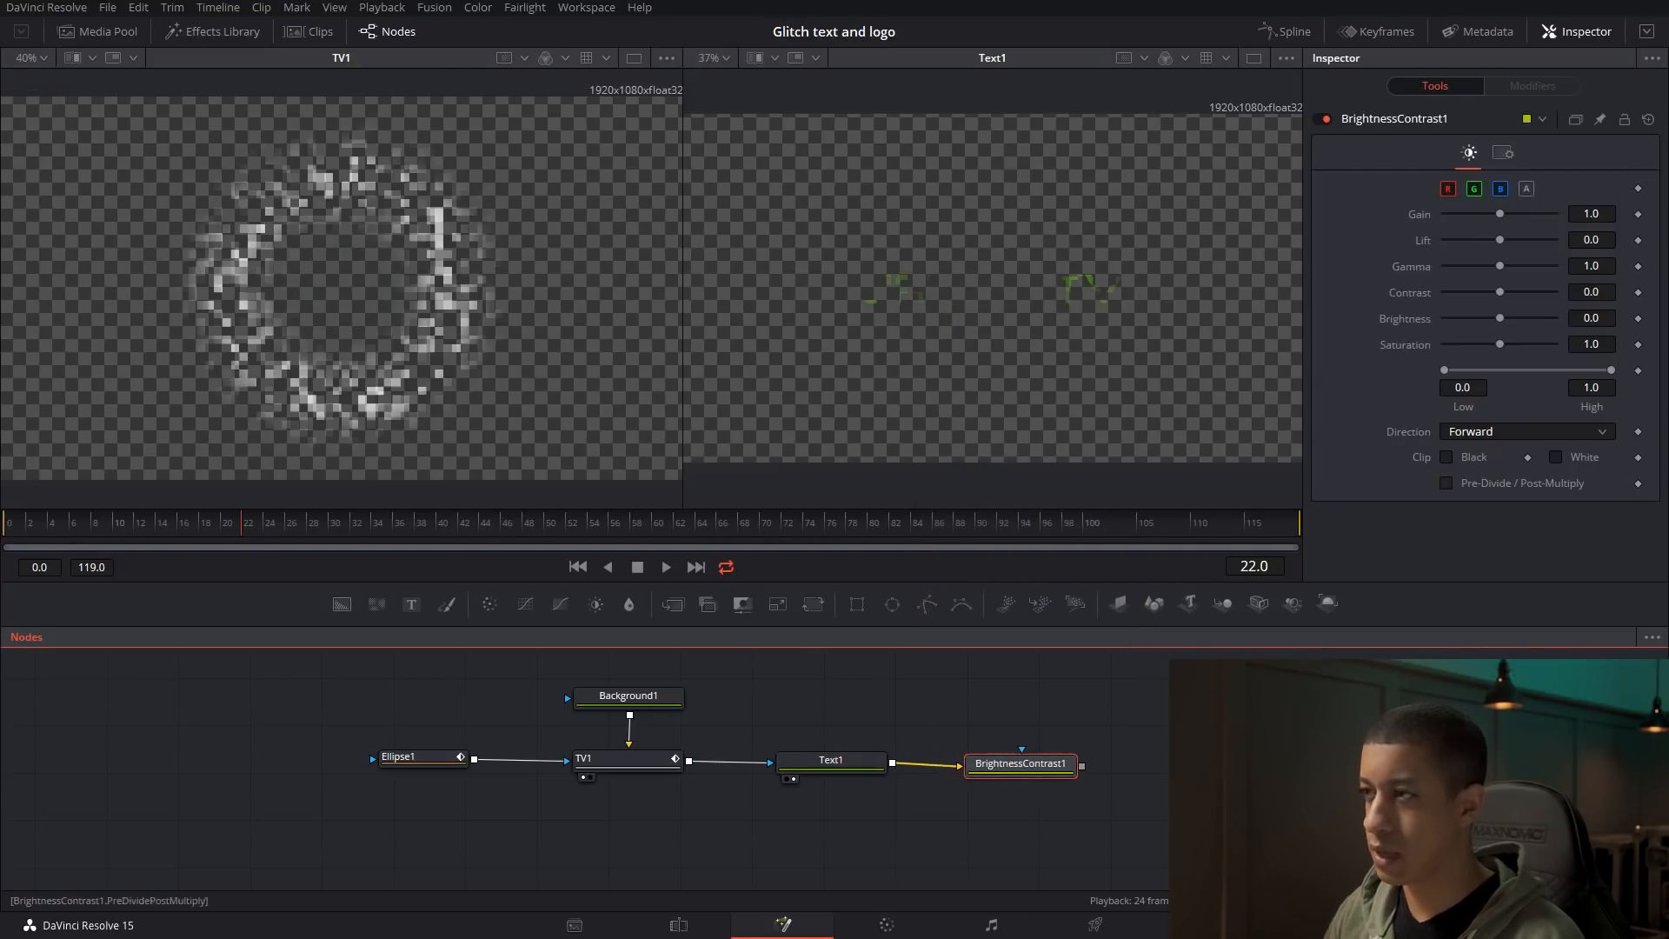
Raise BrightnessContrast1's gain to 3.54 and preview its animated output in the second viewer in place of Text1
drag(1504, 212, 1539, 216)
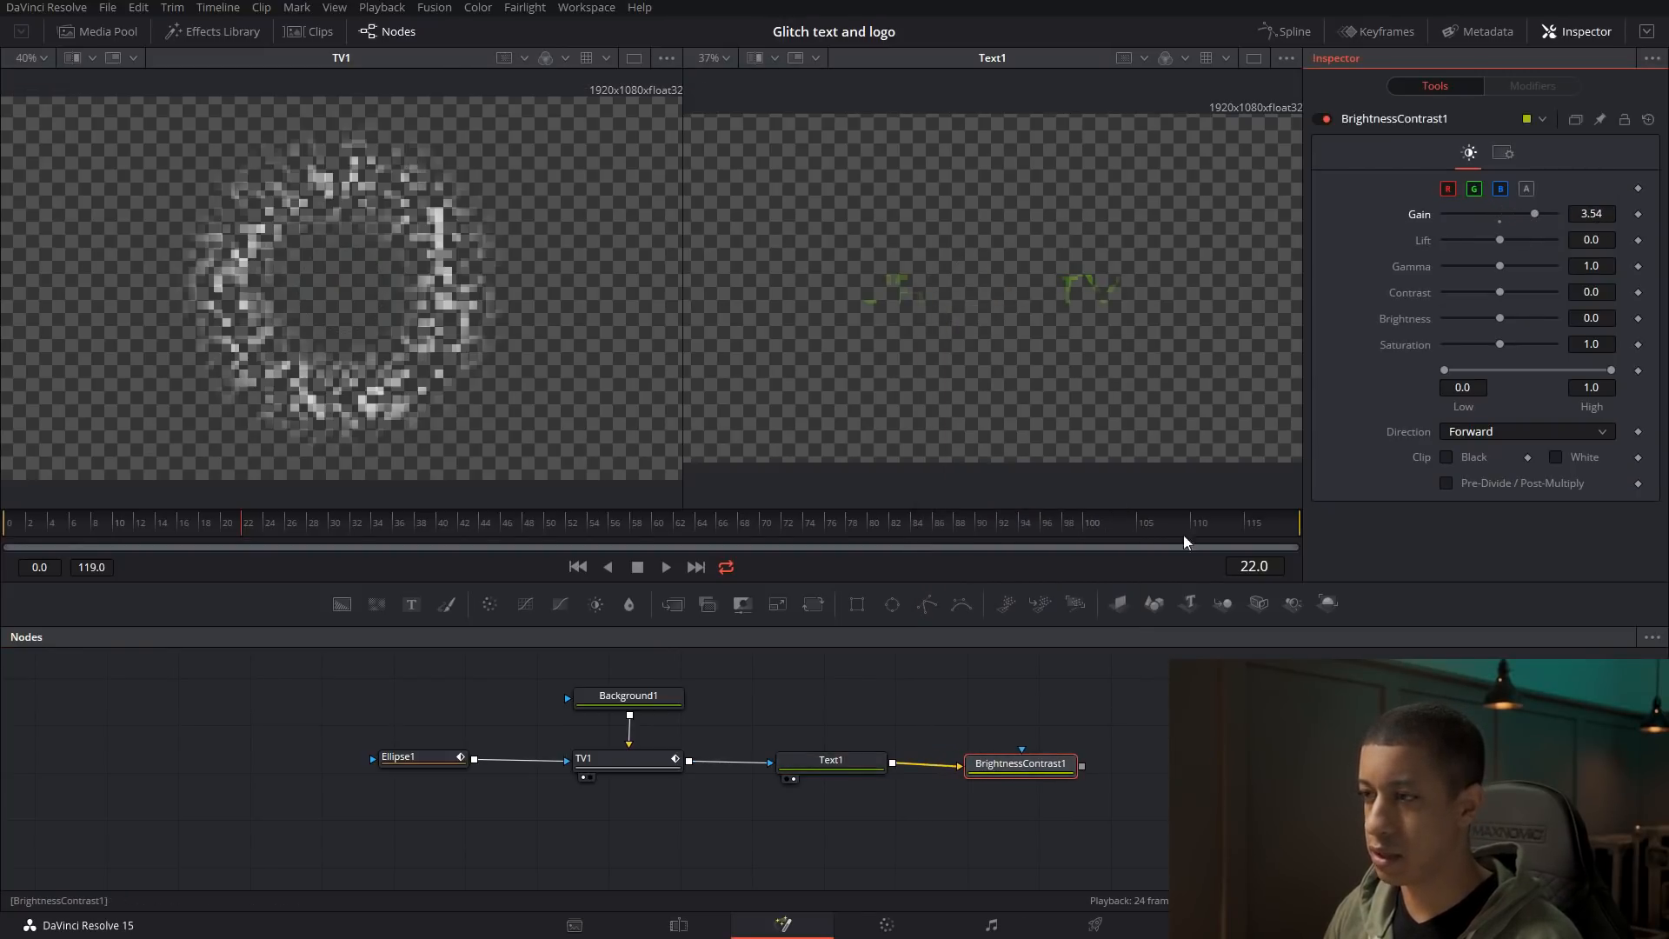
click(983, 782)
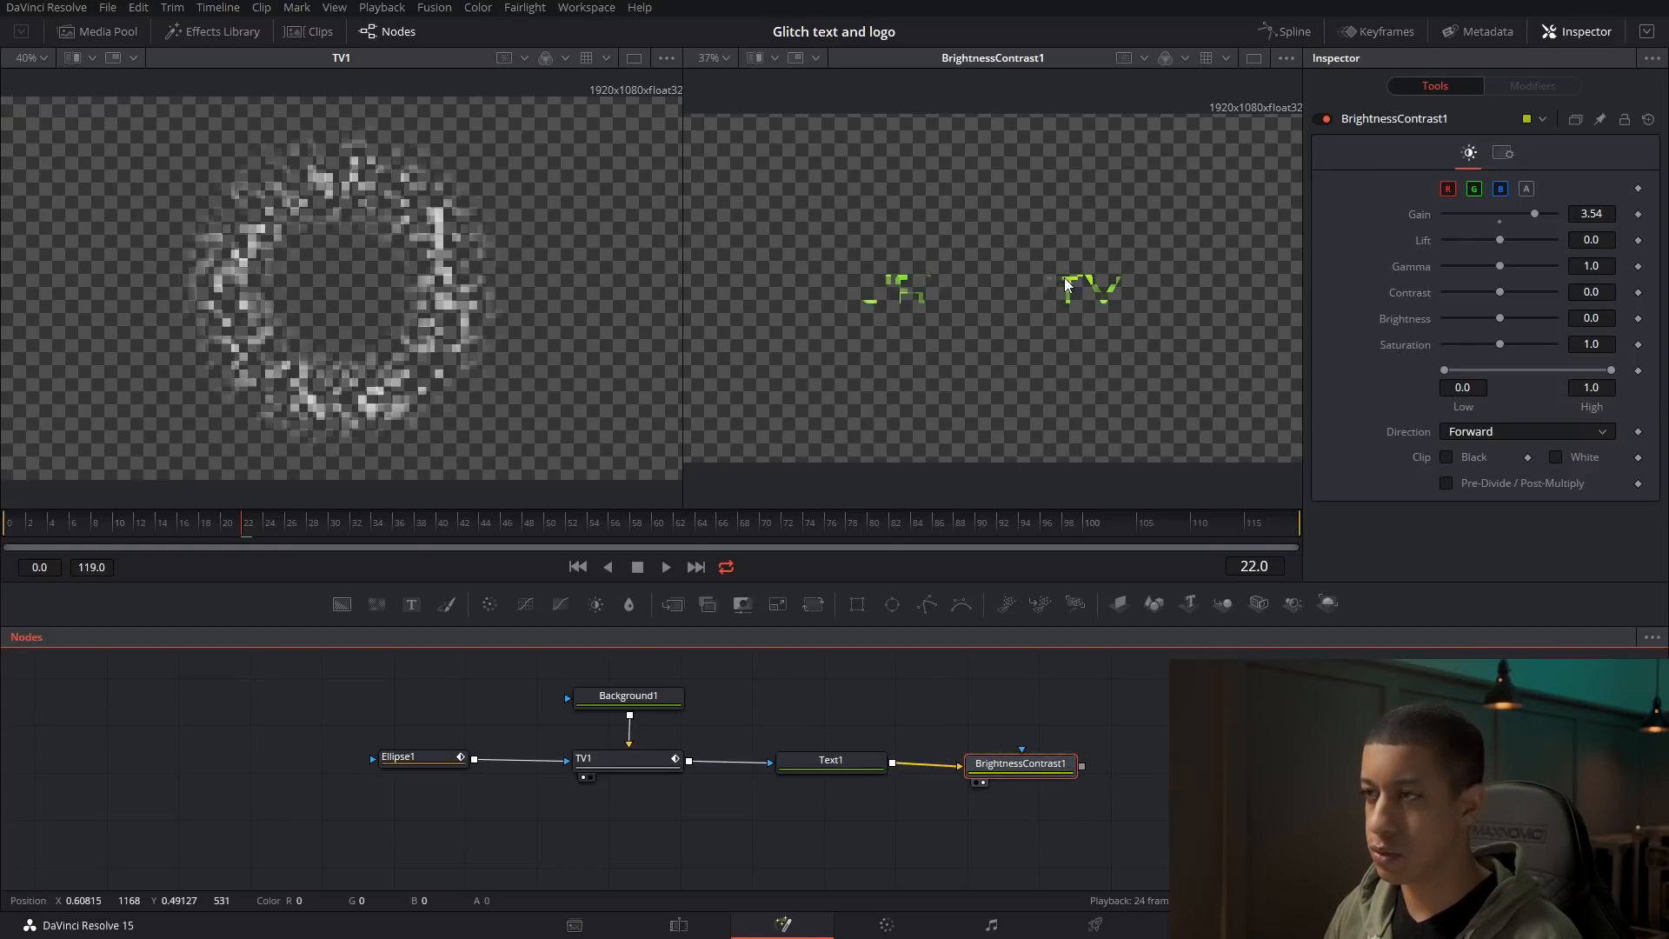
click(1536, 214)
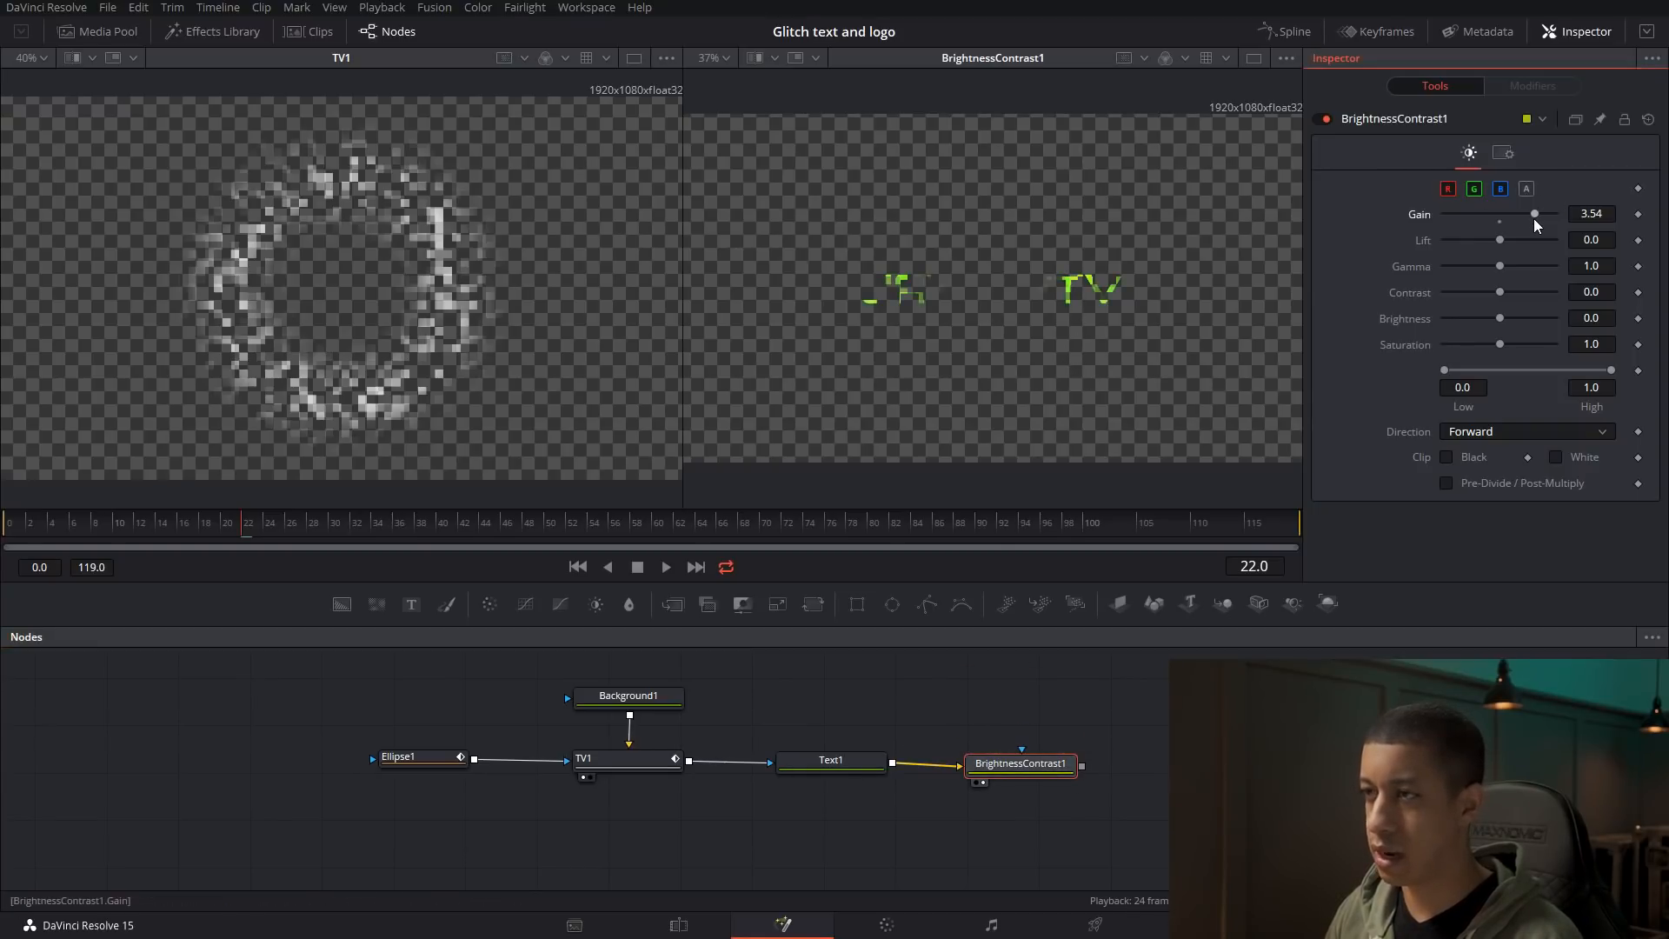
key(space)
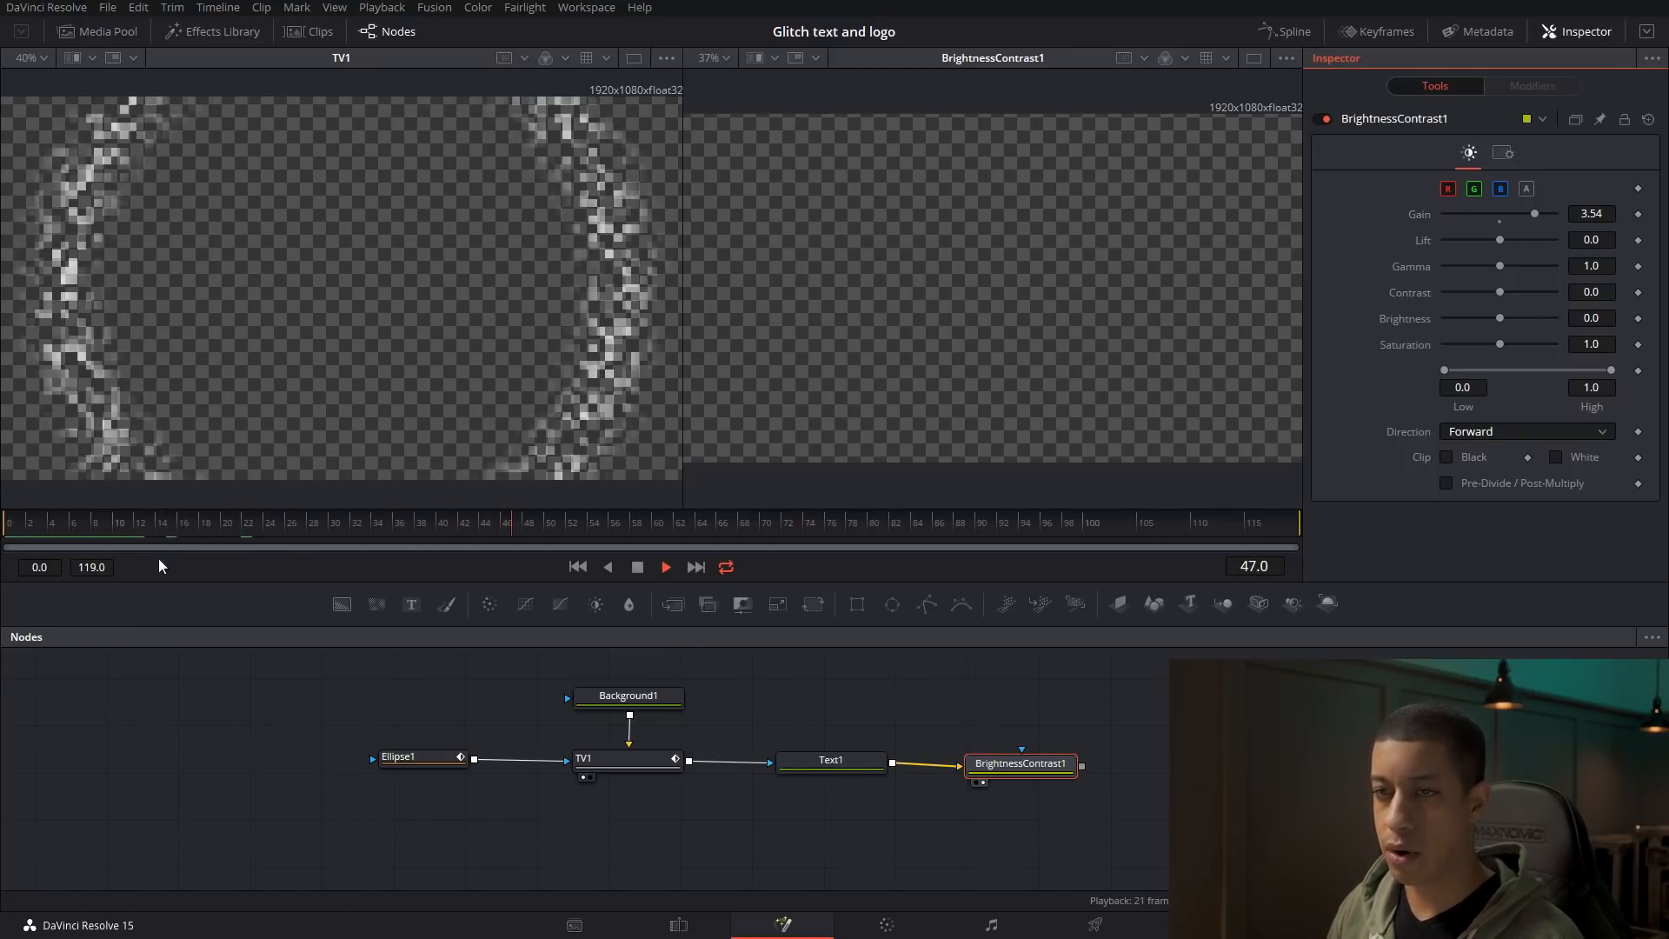
key(space)
Move BrightnessContrast1 farther from Text1 to make room in the node graph
click(1017, 761)
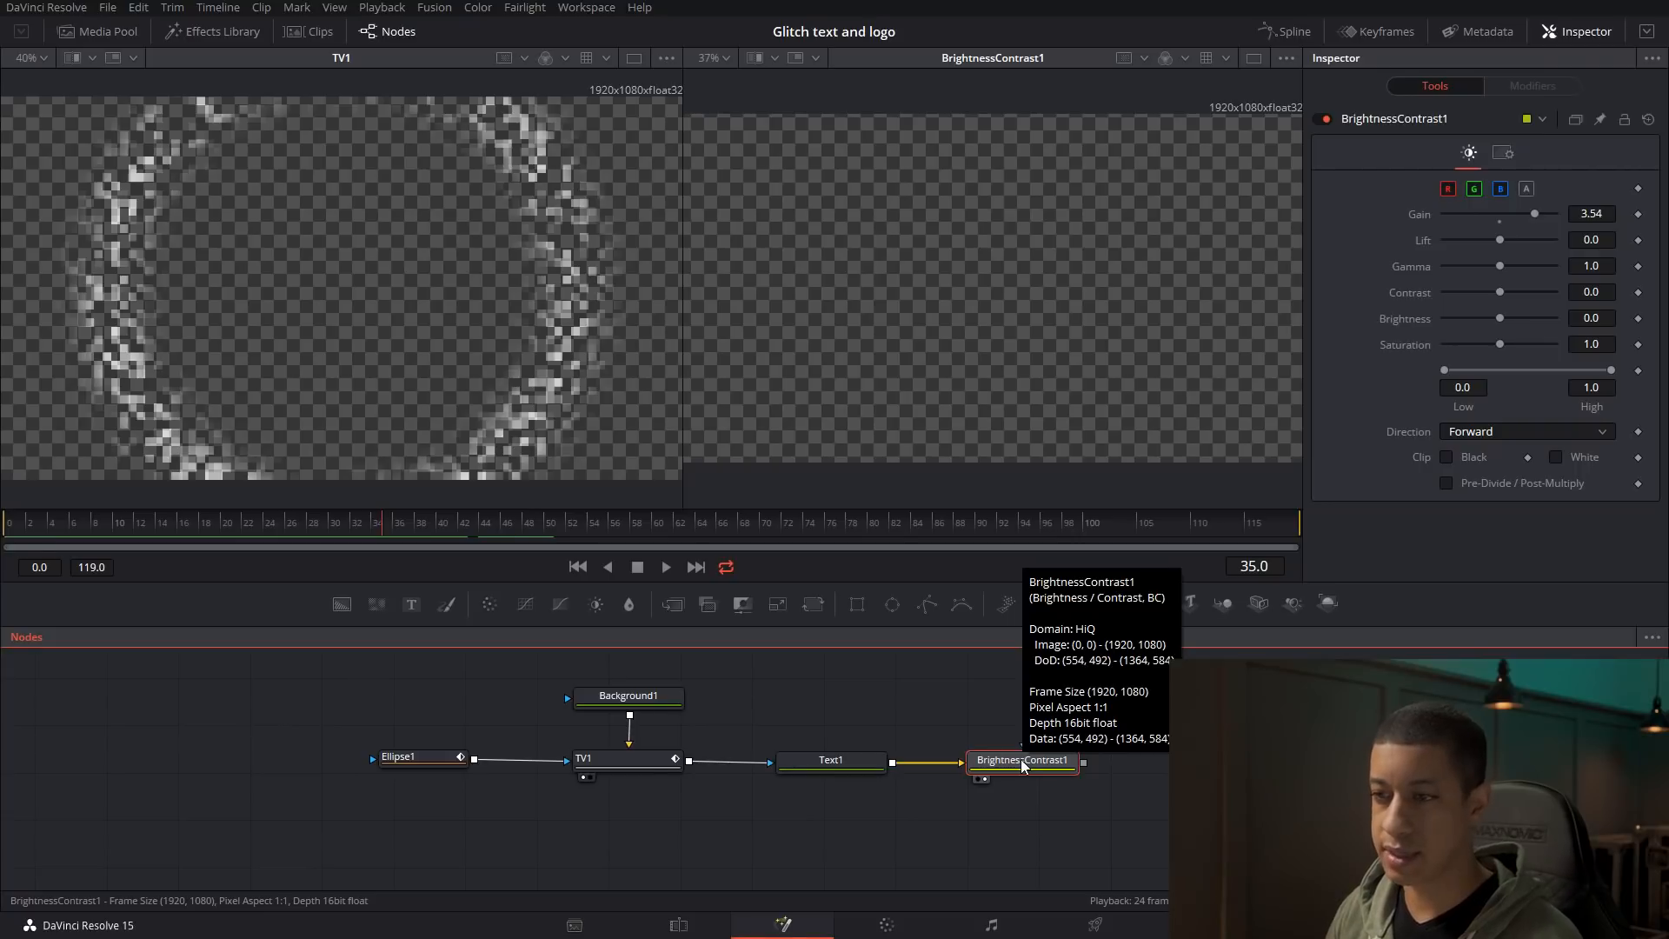
drag(405, 678, 896, 785)
drag(1047, 764, 1286, 773)
Duplicate the Ellipse1, Background1, TV1 and Text1 nodes and place the copies below the originals
drag(399, 682, 810, 785)
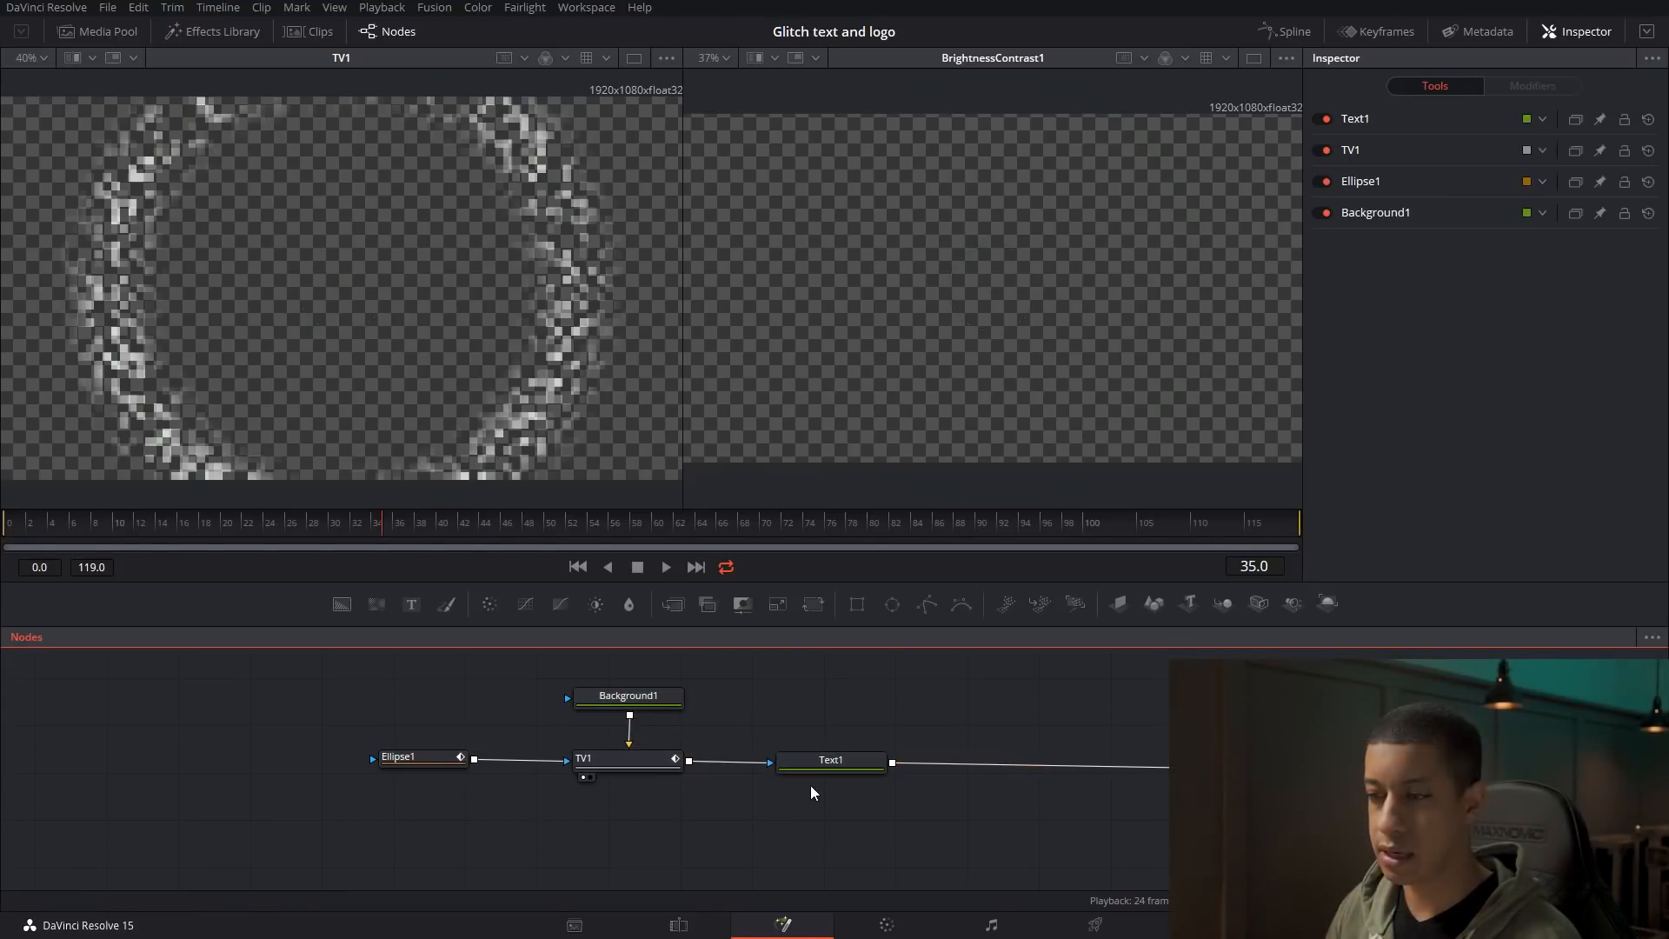
drag(435, 687, 805, 784)
key(ctrl+c)
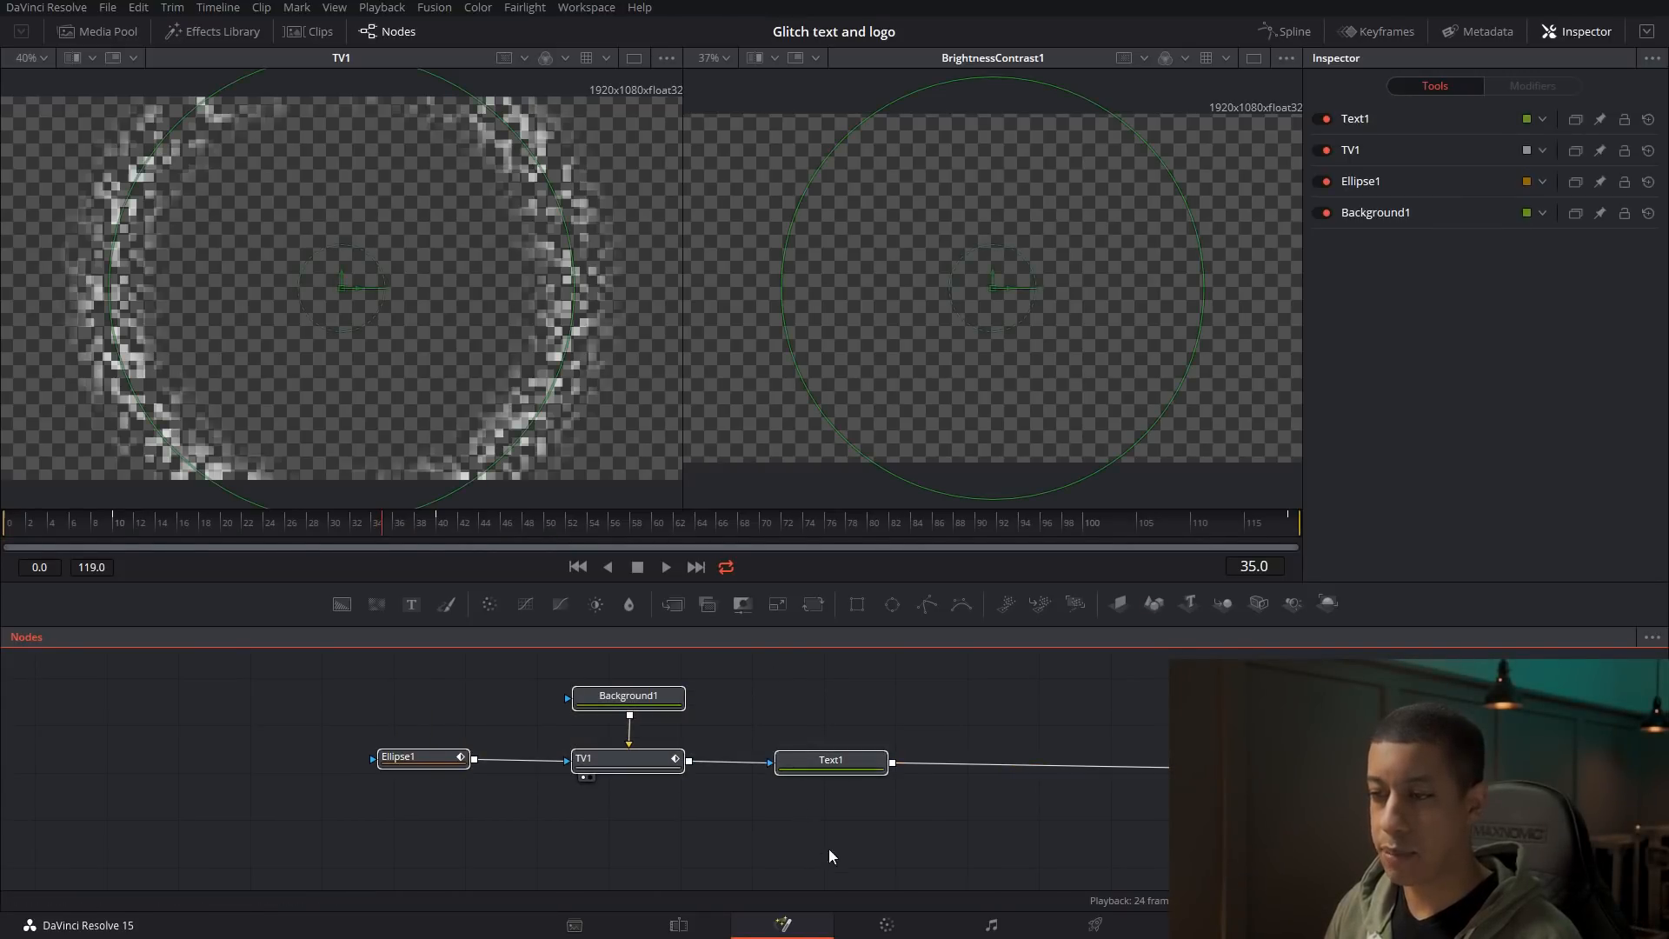
scroll(765, 817, down, 2)
key(ctrl+v)
drag(671, 841, 686, 813)
click(883, 736)
drag(882, 736, 859, 775)
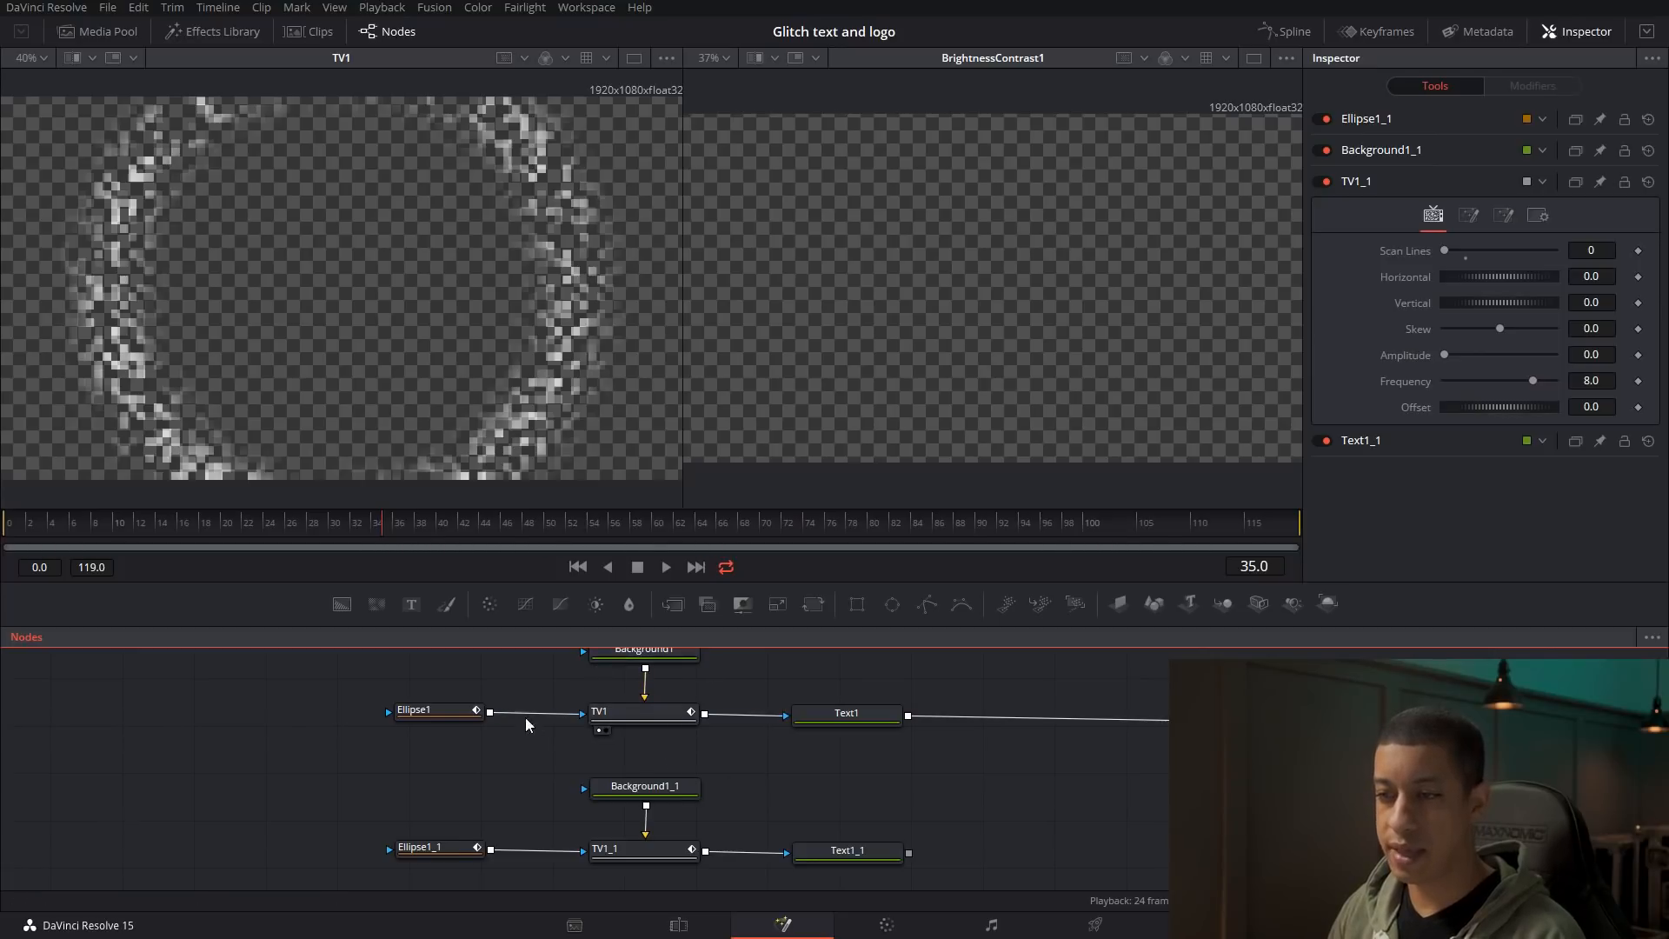
Delete the copied ellipse, background and TV nodes, and connect TV1's output to Text1_1
mouse_move(600, 718)
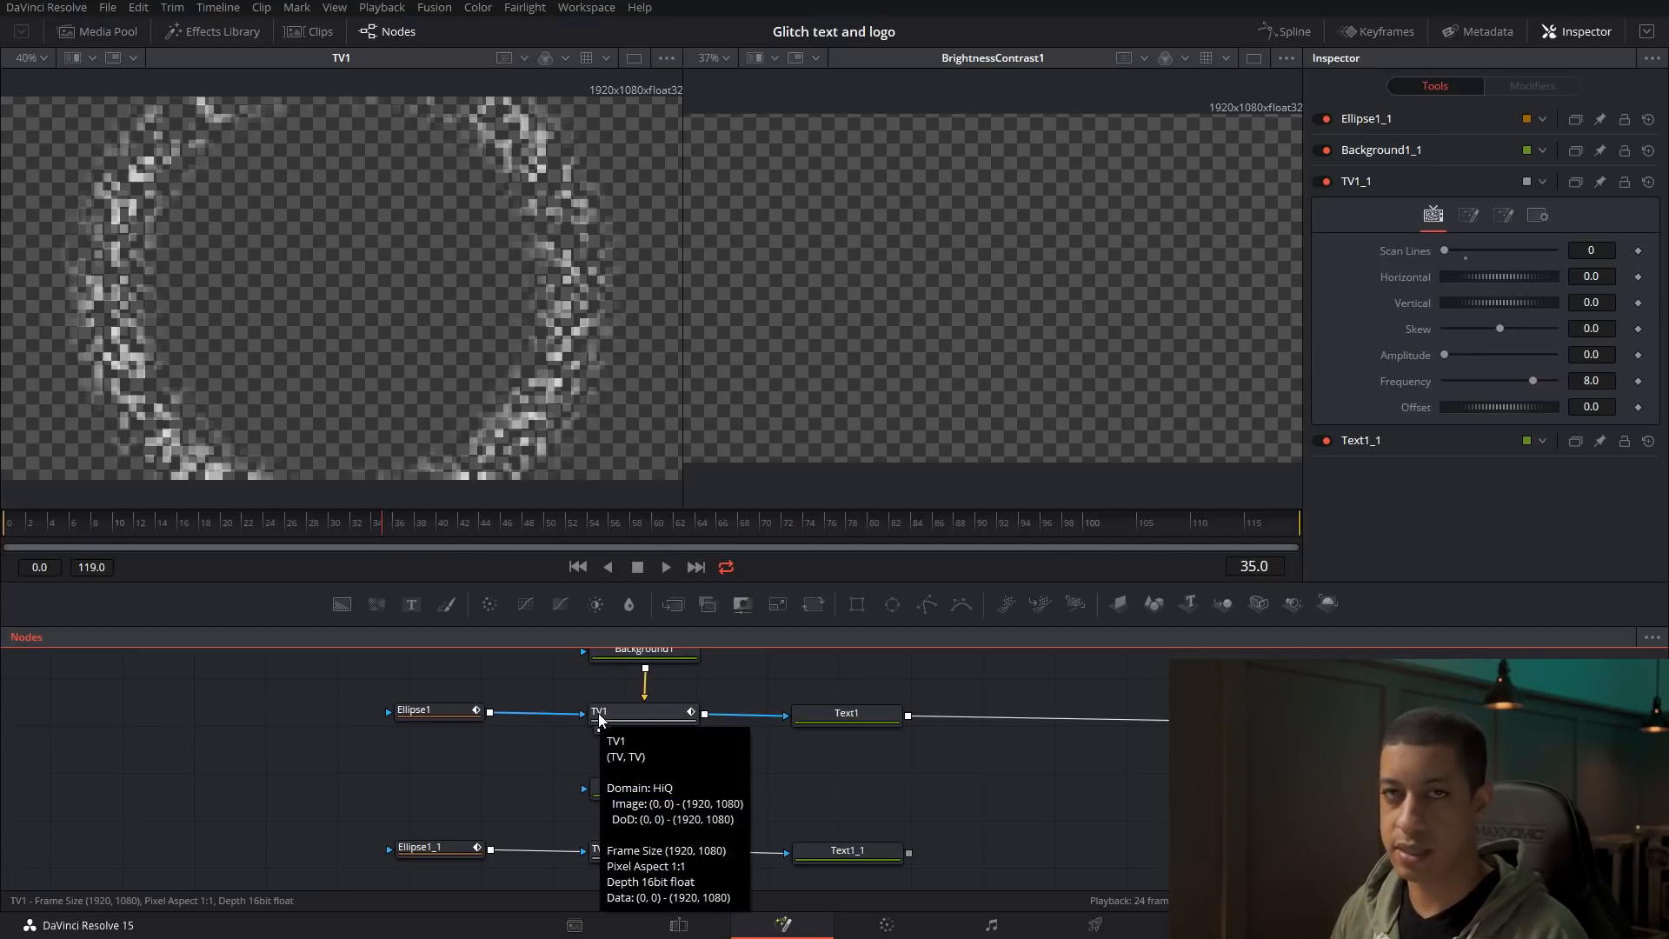
drag(454, 766, 643, 859)
key(Delete)
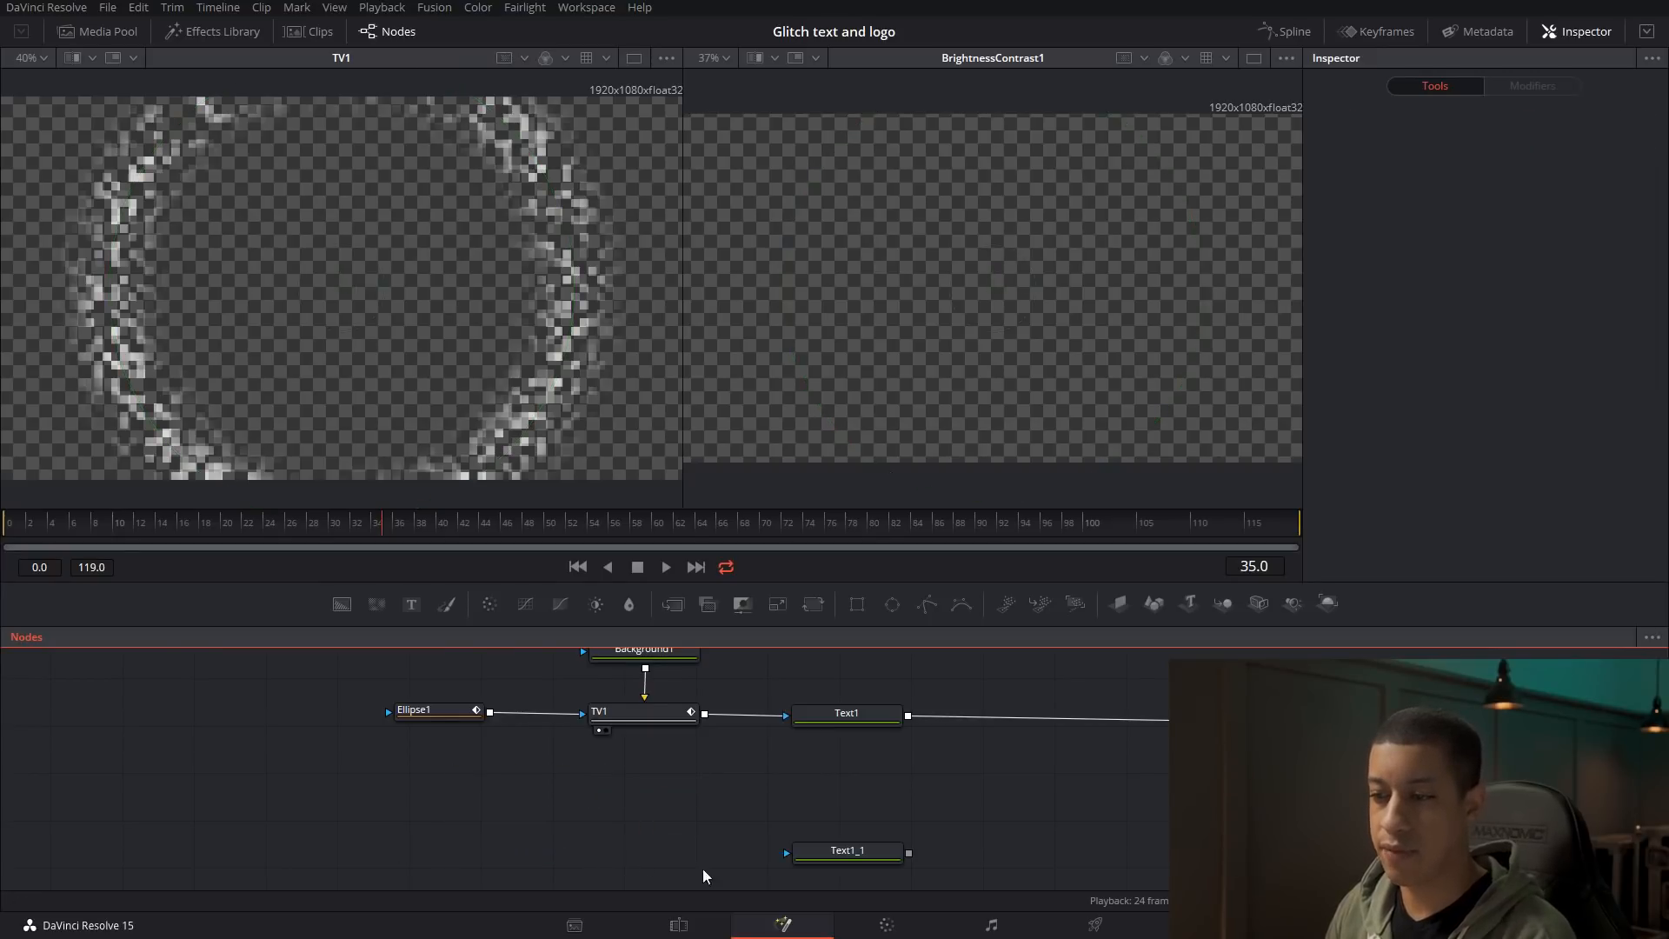
drag(850, 859, 835, 799)
drag(705, 714, 772, 790)
drag(927, 838, 894, 857)
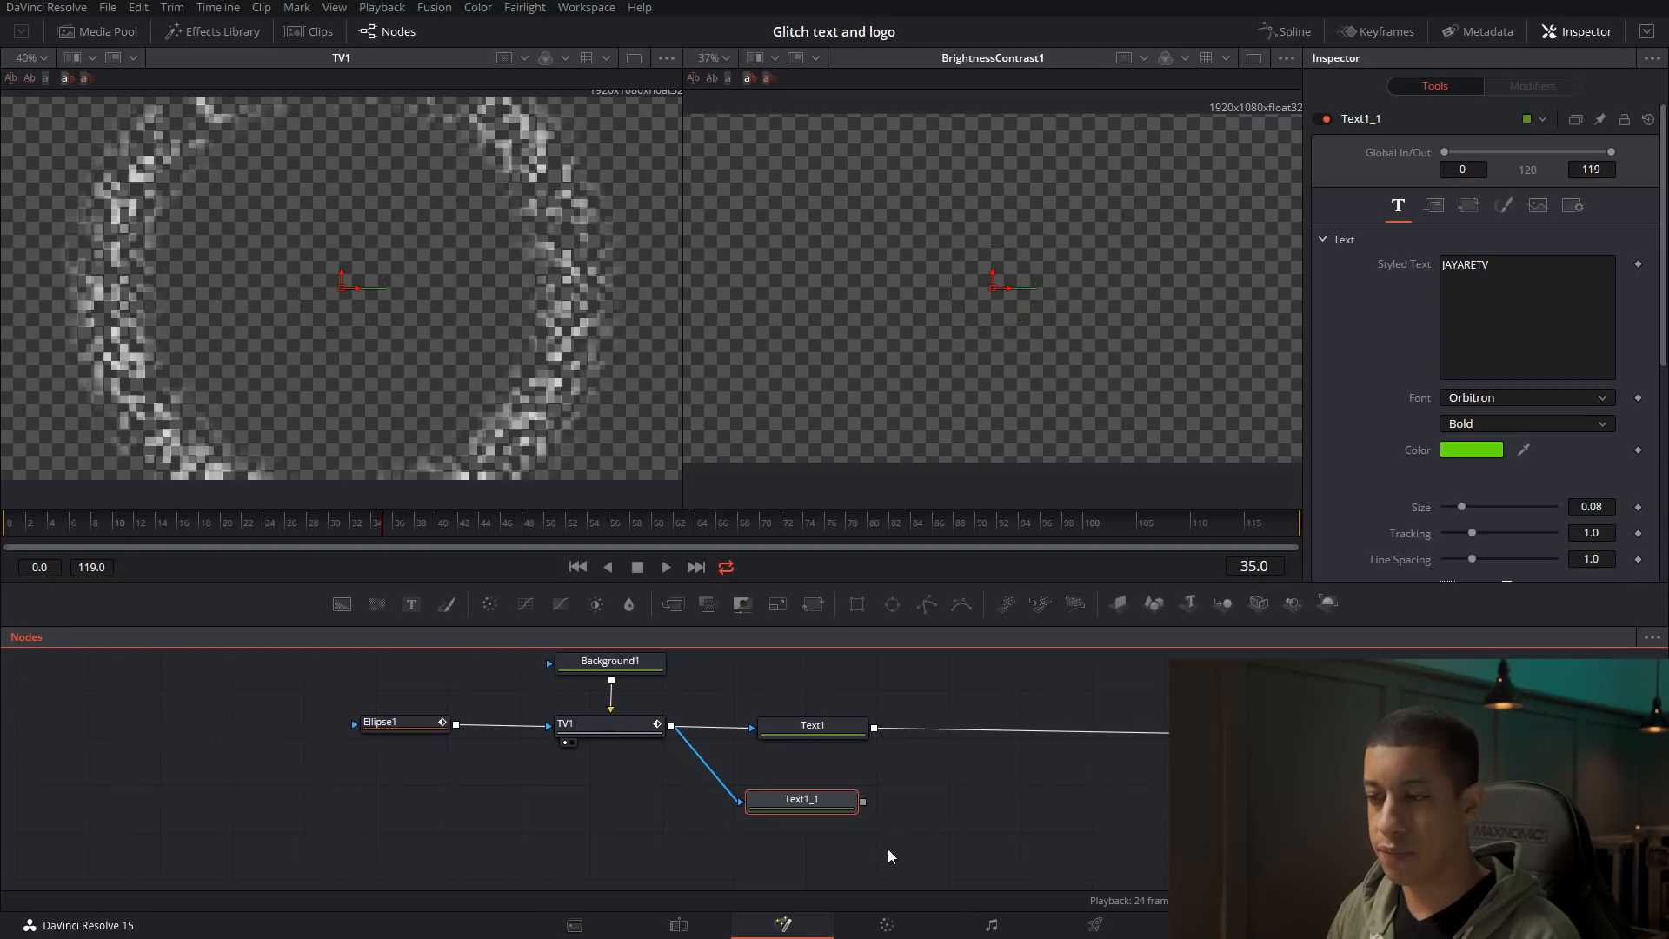
Display Text1_1 in the second viewer and play the animation from near the start
key(2)
drag(322, 527, 67, 539)
key(space)
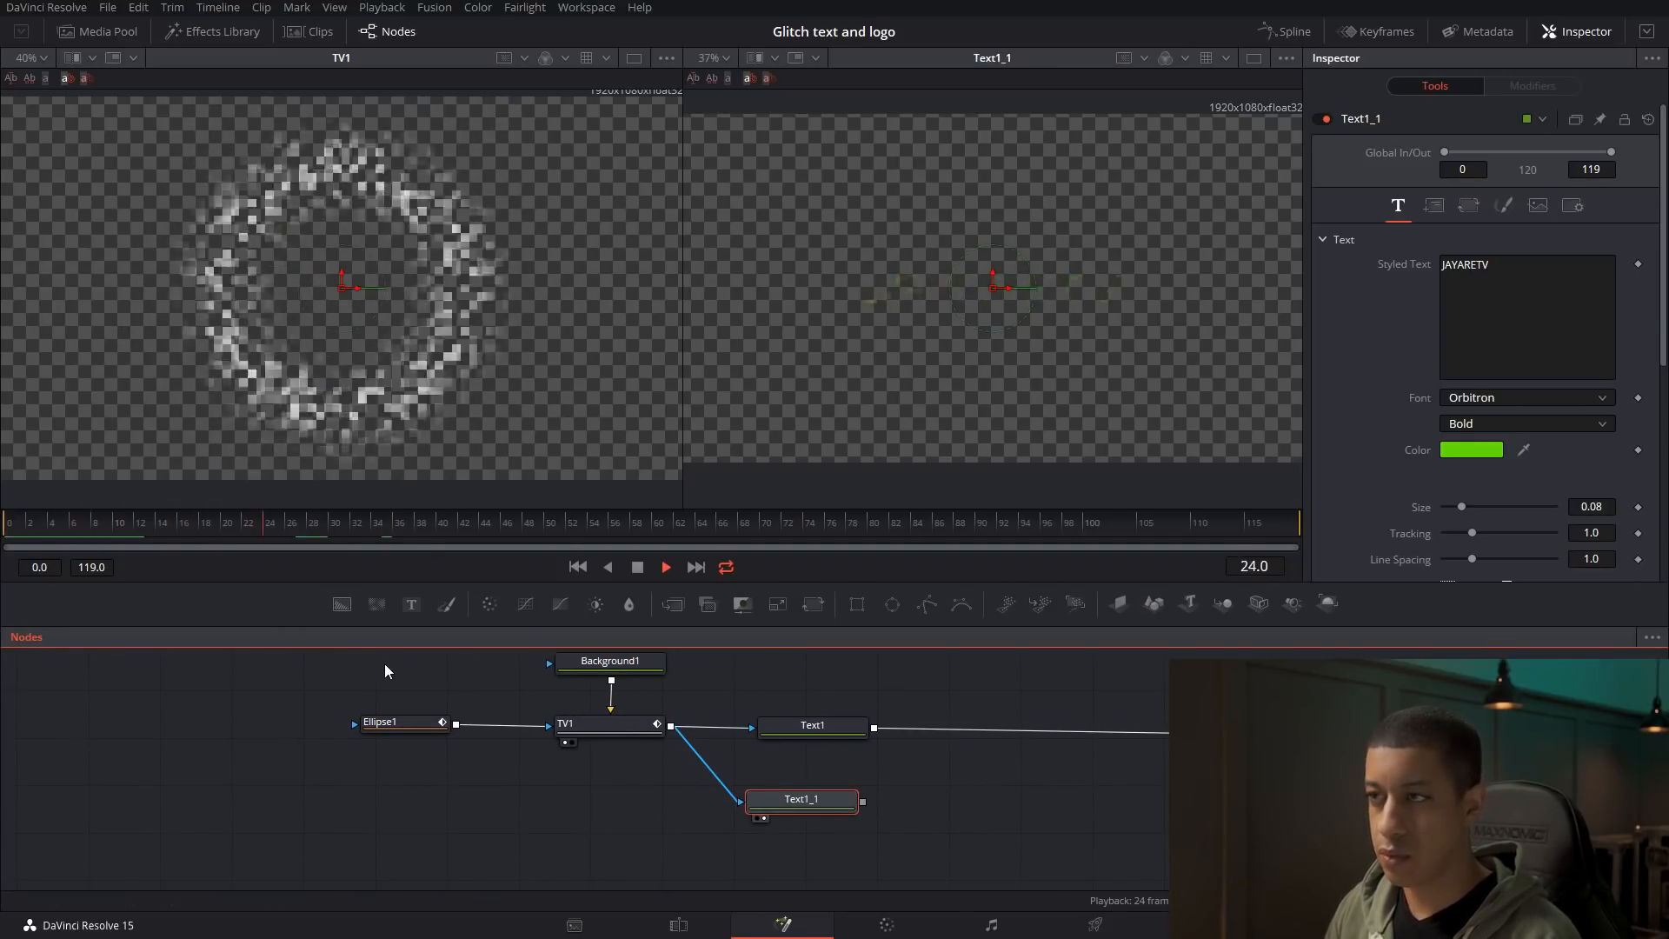
Set Text1_1's color to red #ea0e06 and replay the animation from an early frame
click(1479, 452)
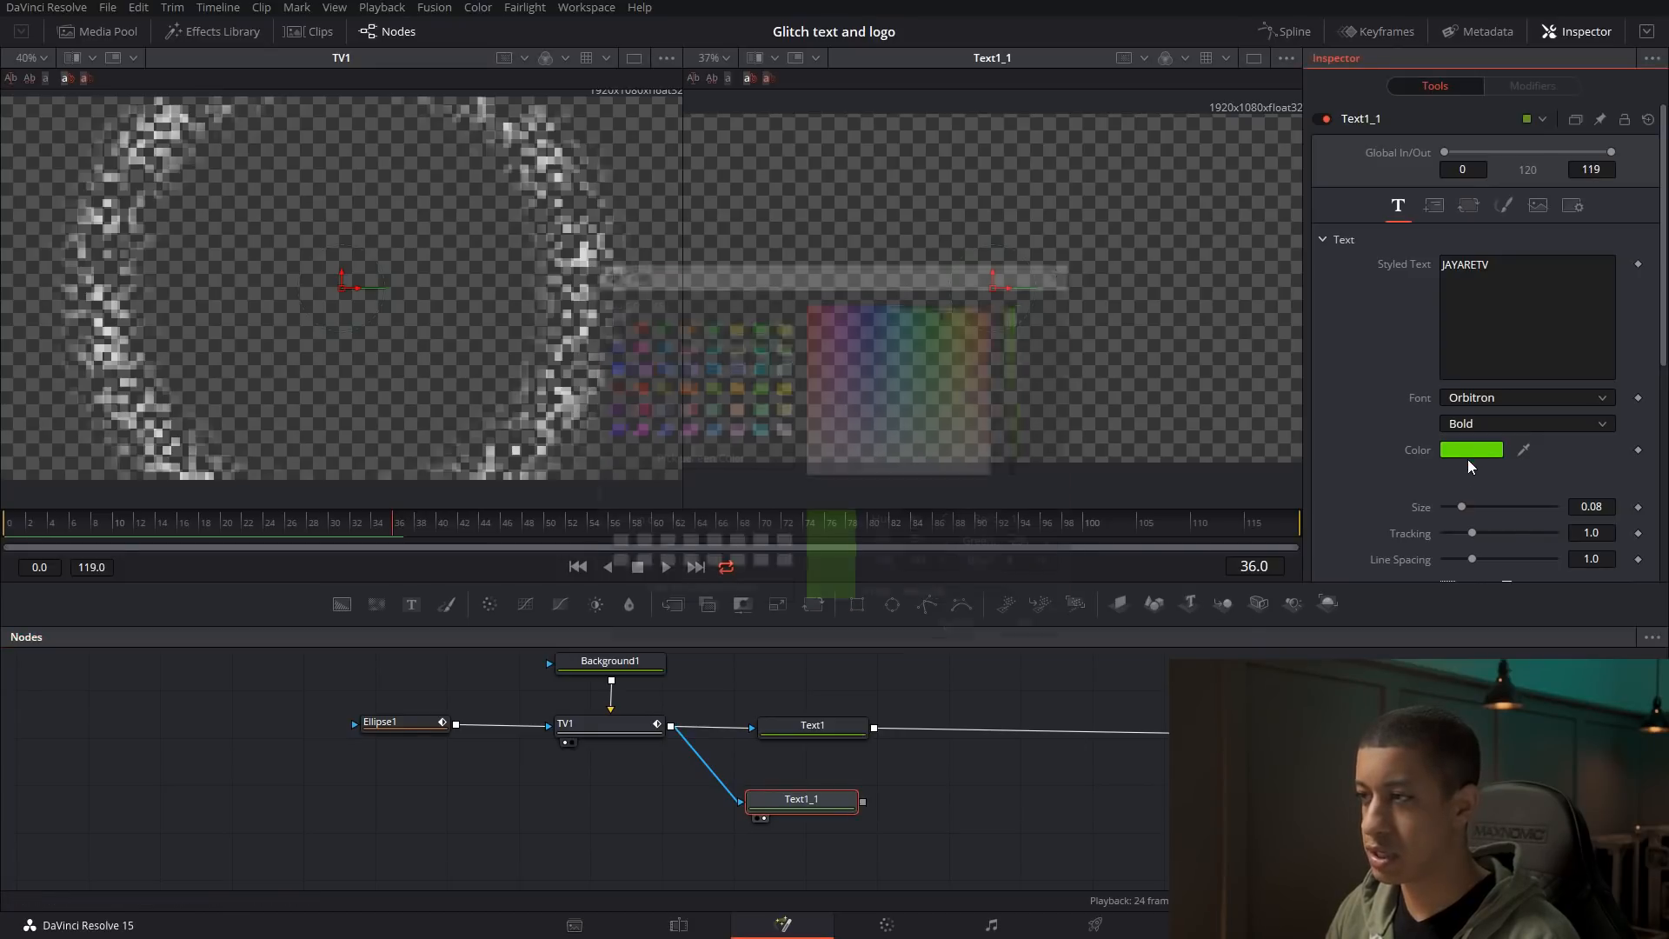
drag(948, 314, 997, 314)
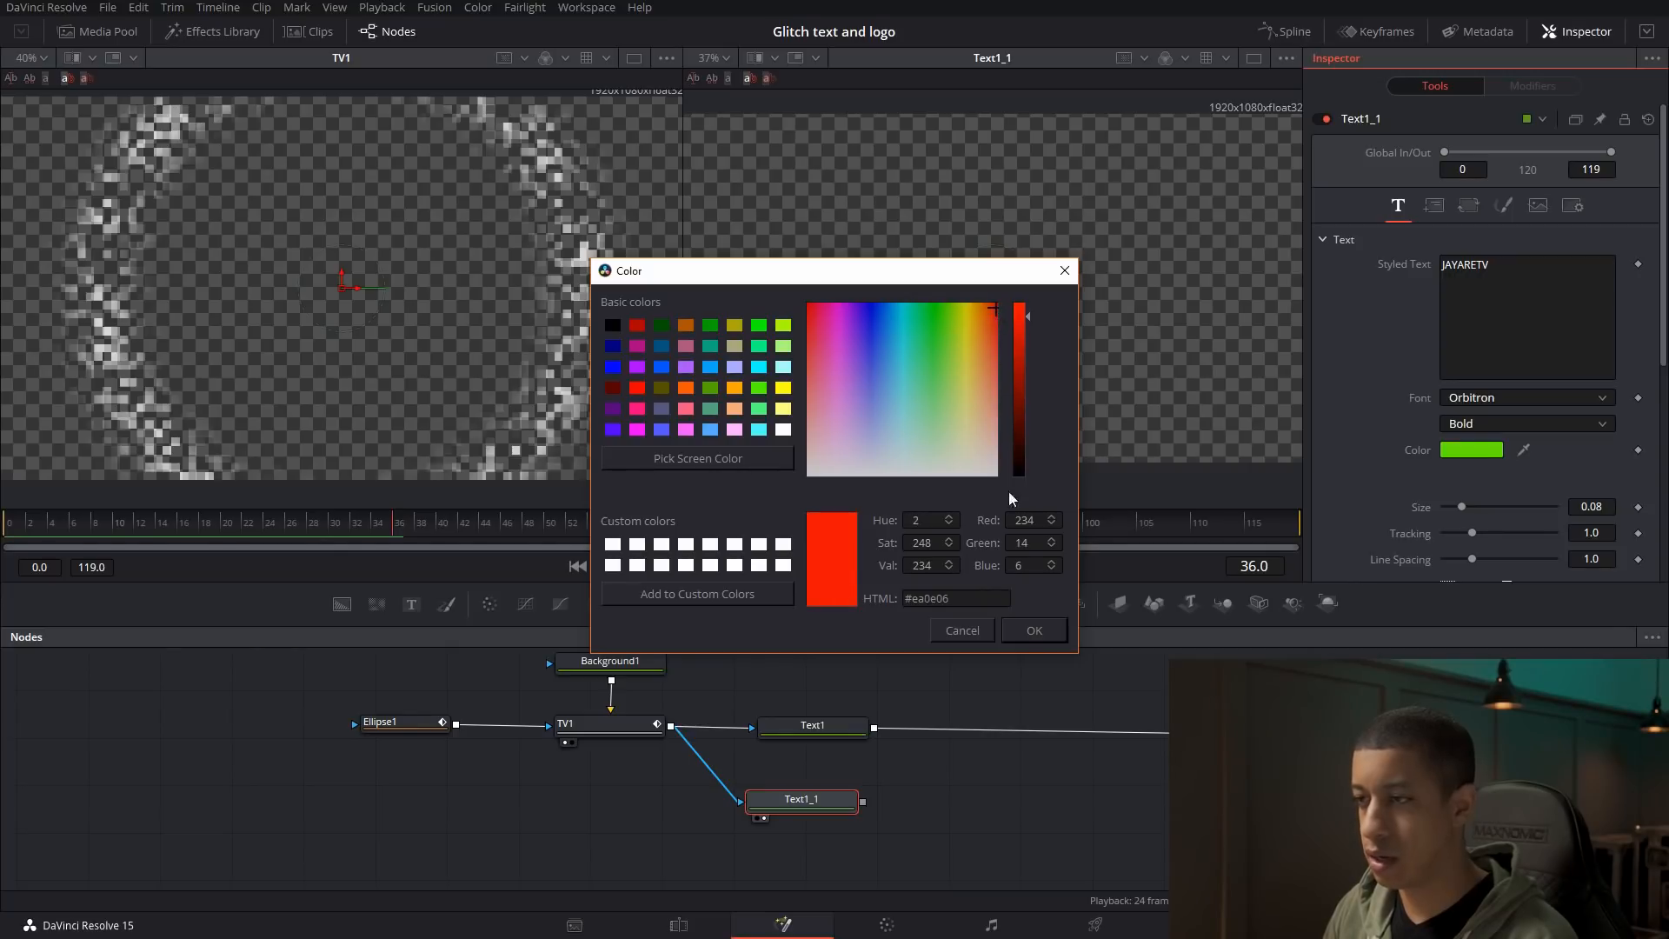
click(1034, 632)
drag(403, 523, 123, 524)
key(space)
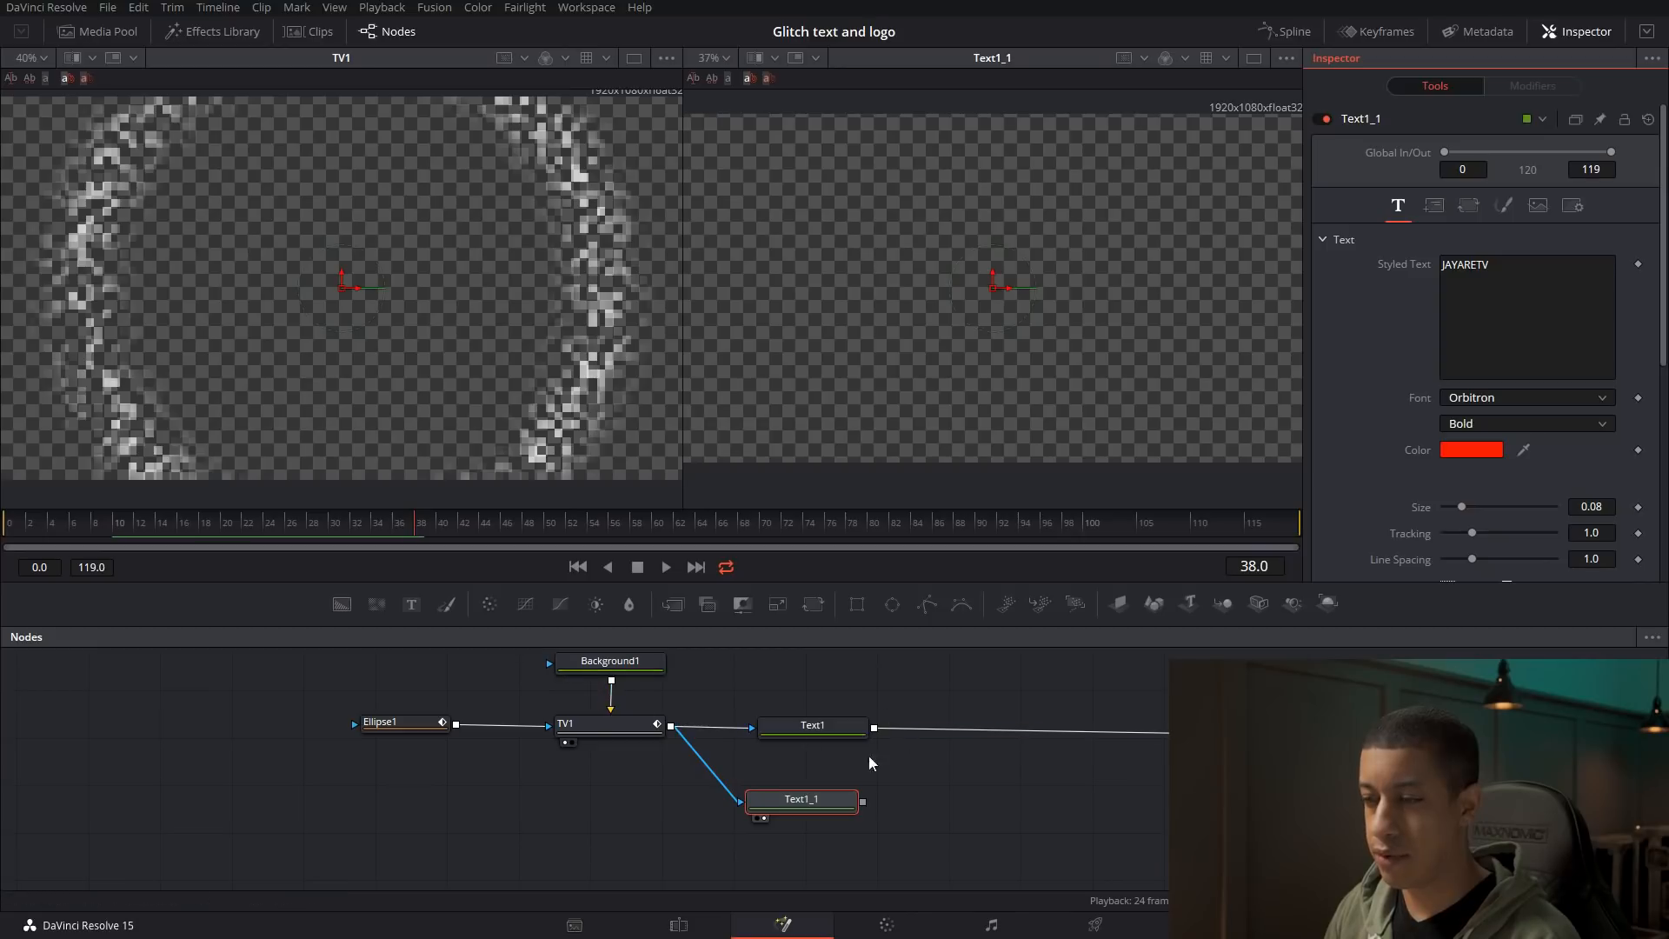
Merge Text1 over Text1_1, feed the merge into BrightnessContrast1 and preview the combined text animation
drag(1199, 741, 862, 802)
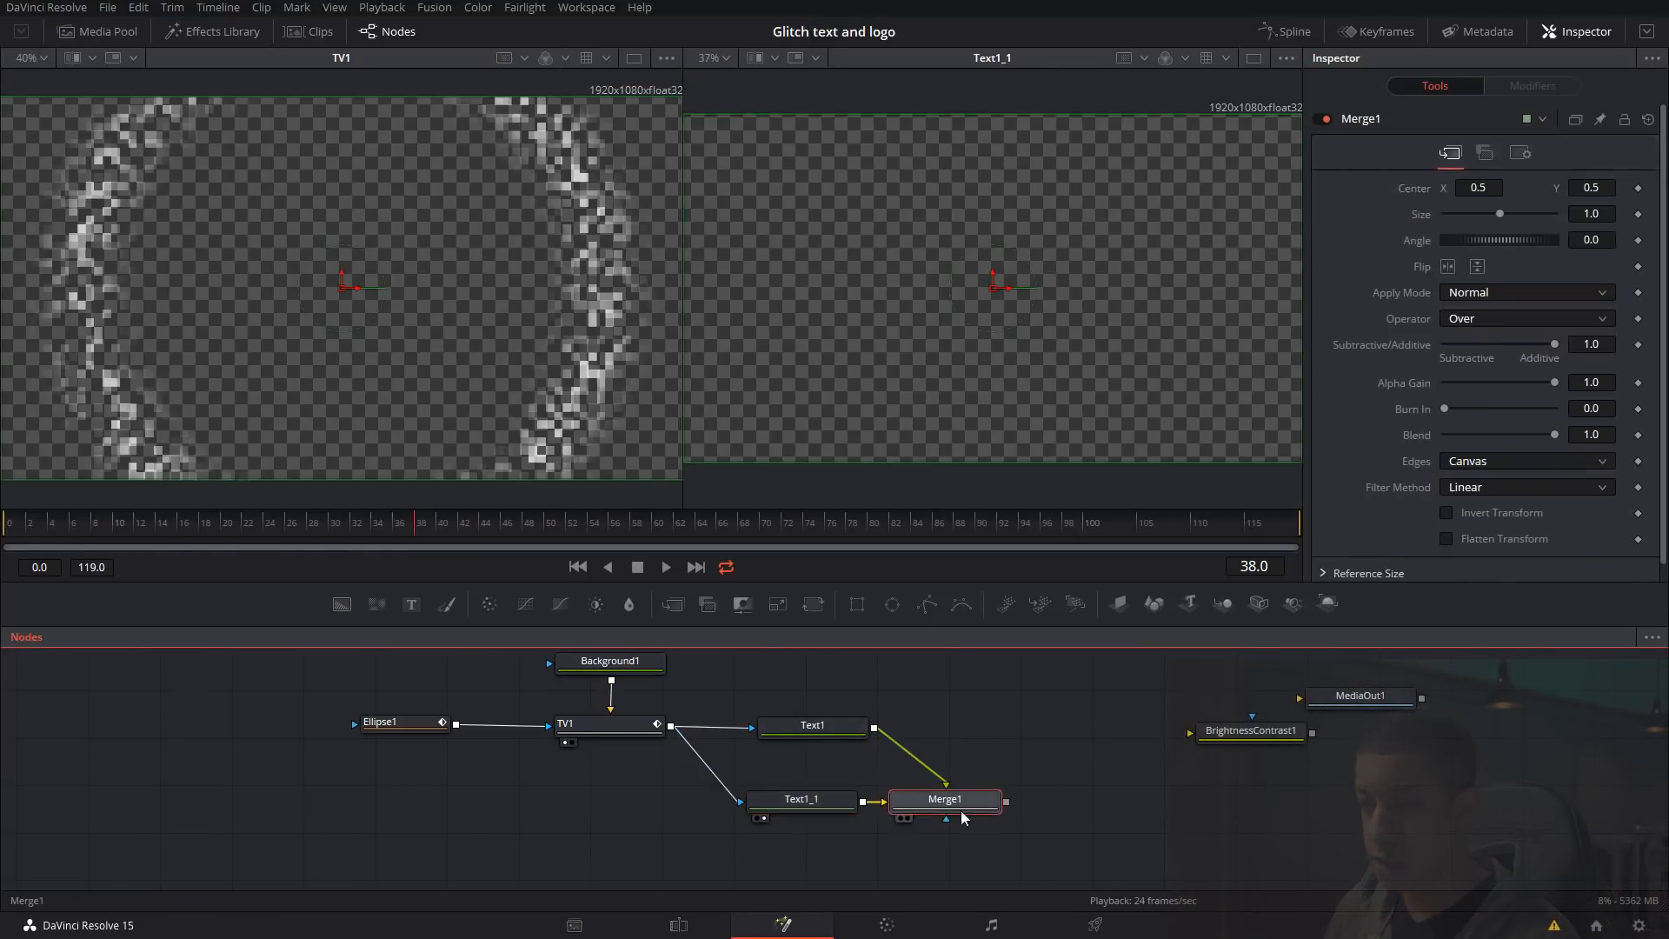
drag(1195, 735, 1010, 215)
key(space)
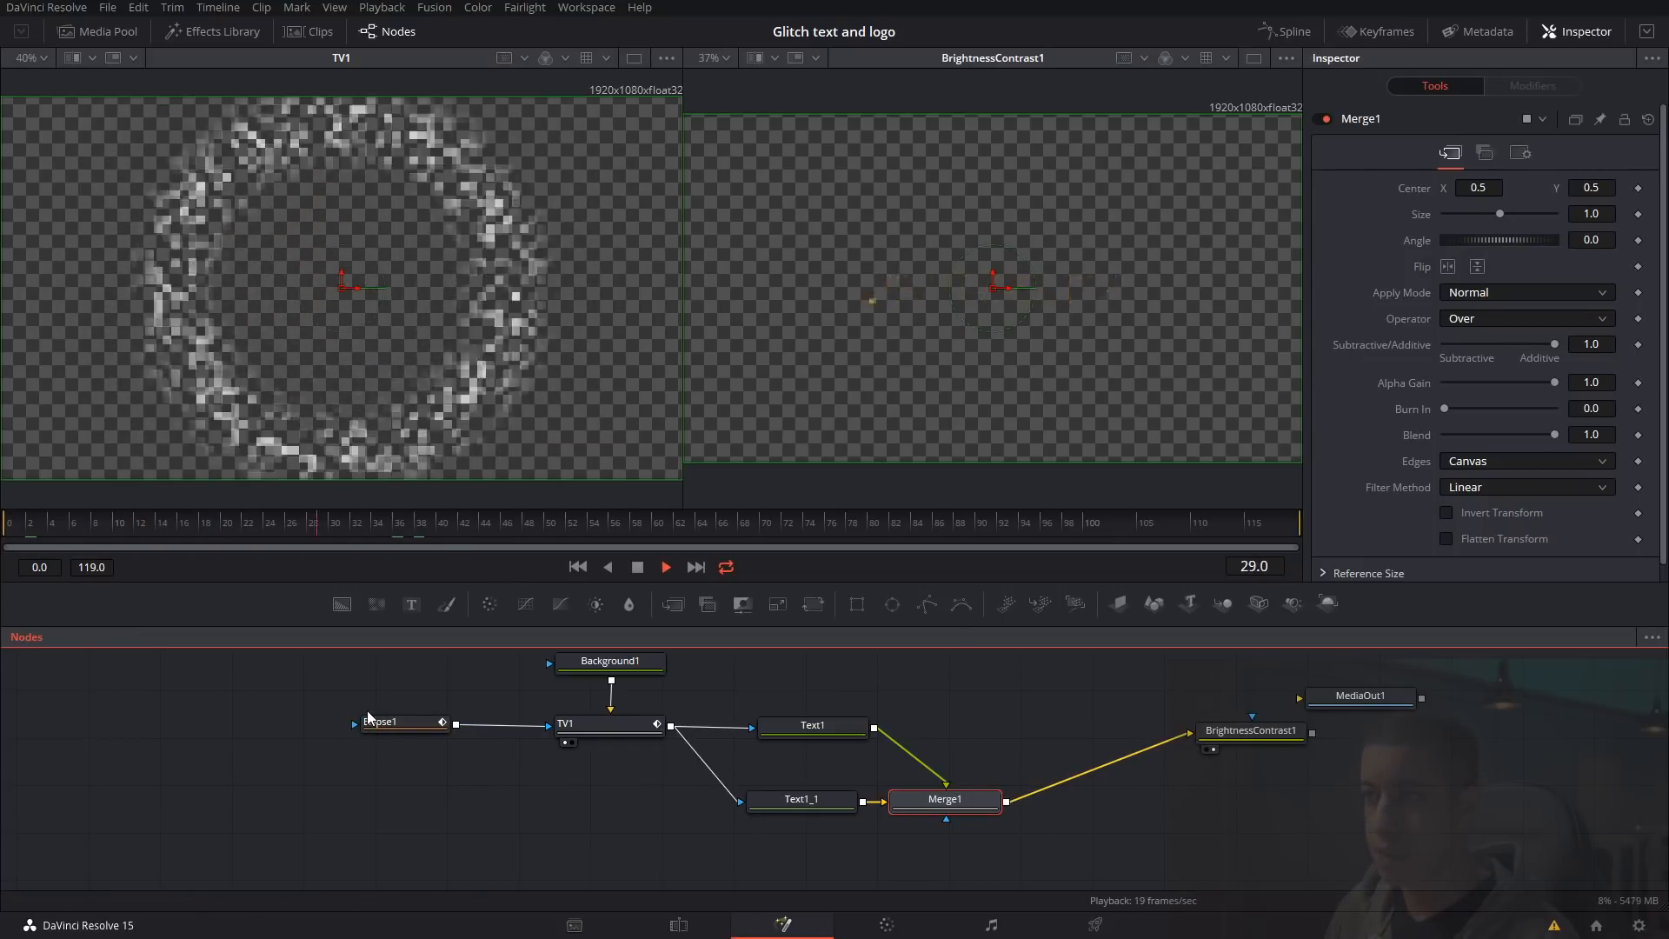
key(space)
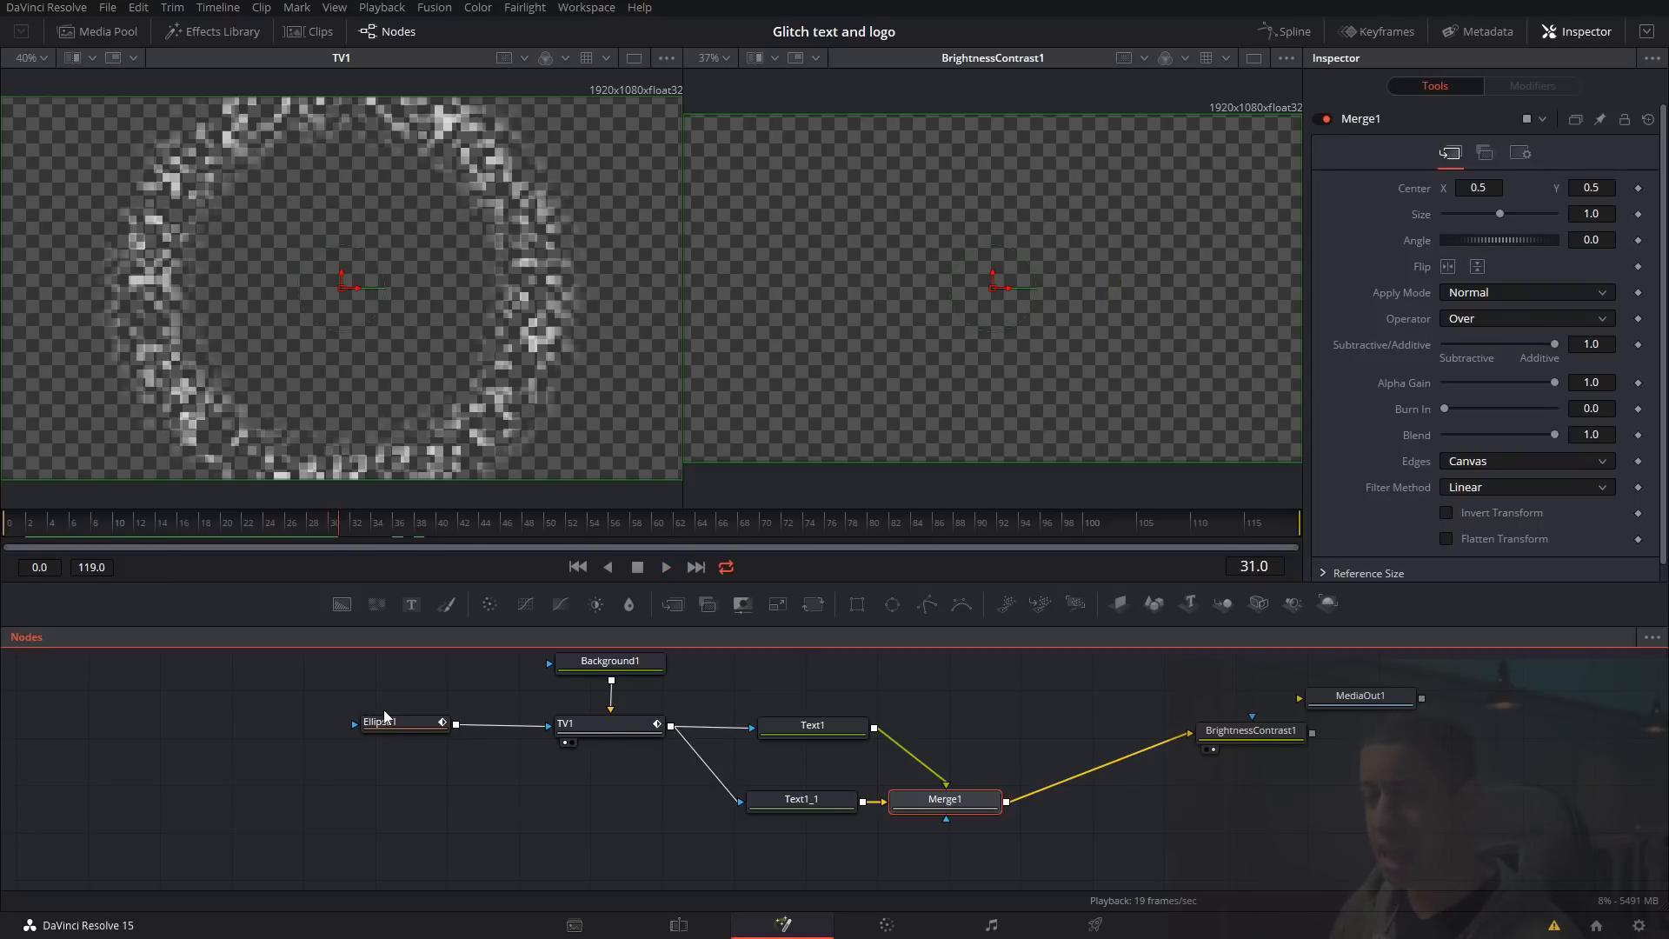
Move Merge1 farther along to make room and insert a Transform node between Text1_1 and Merge1
drag(950, 808, 1041, 807)
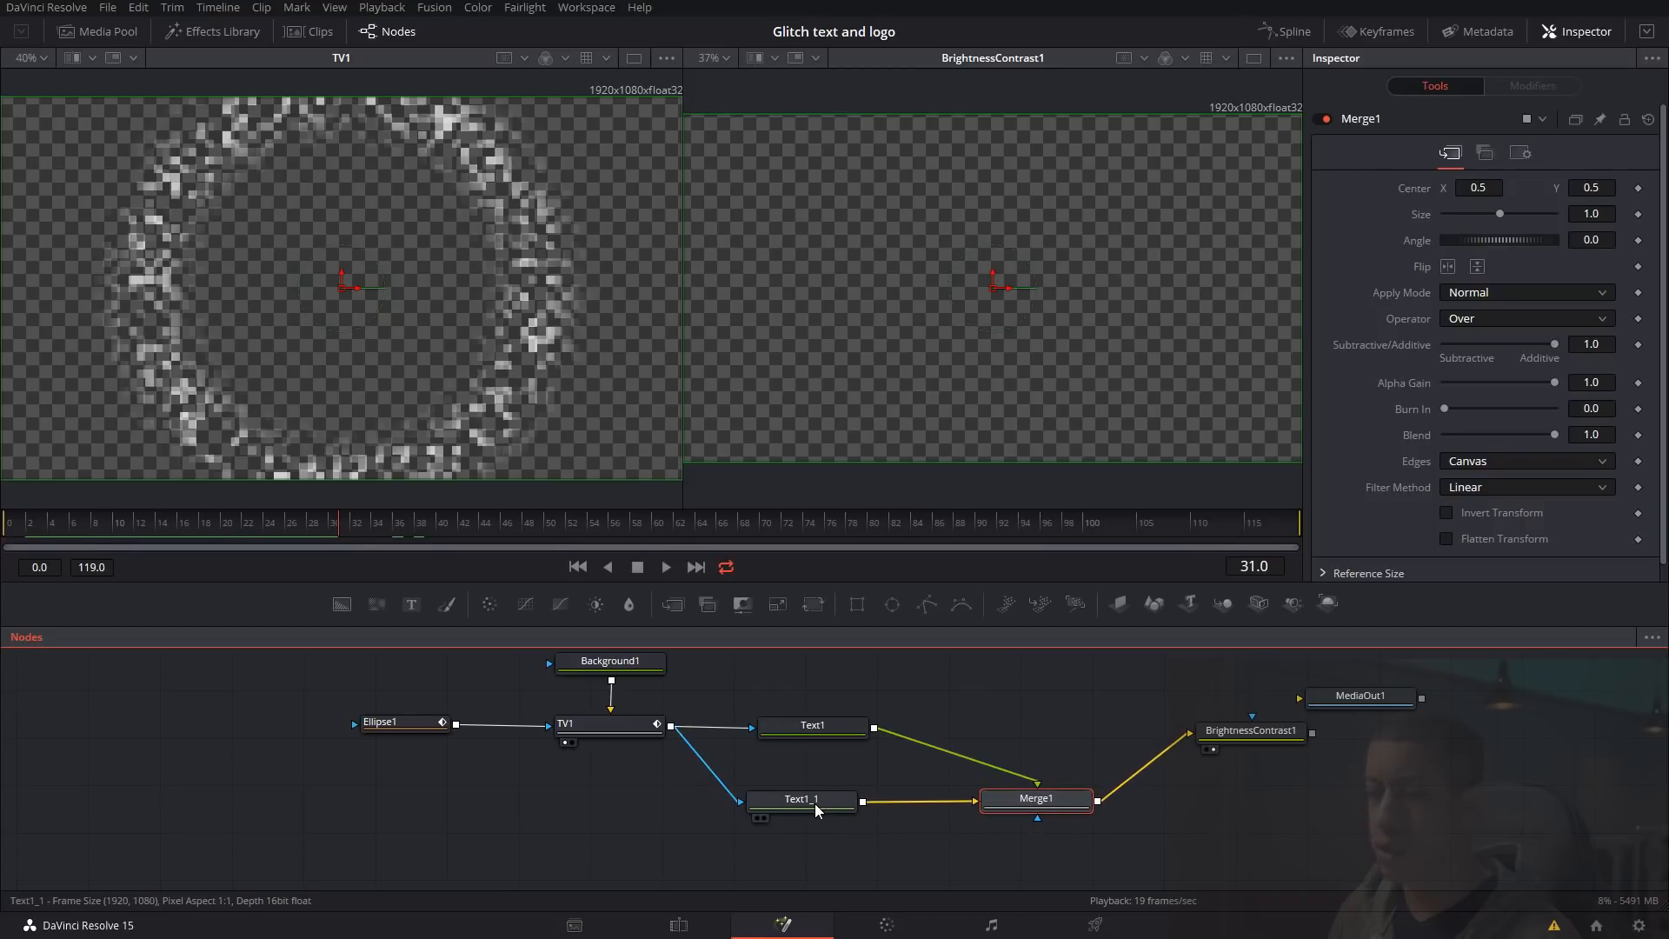
click(793, 811)
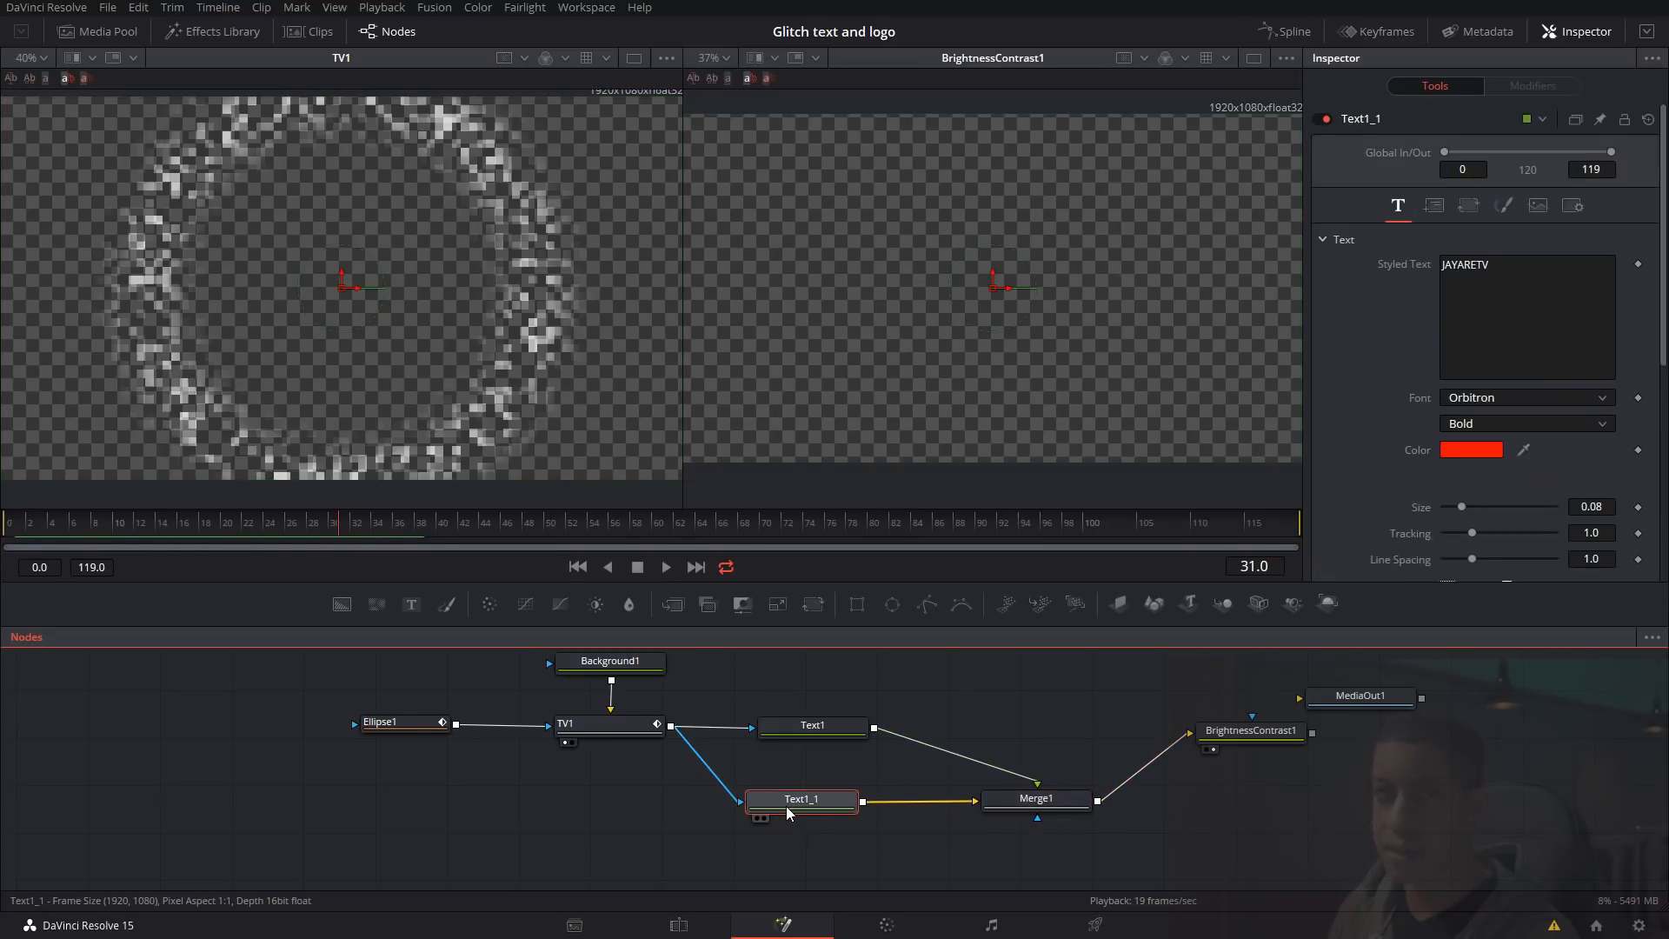
key(shift+space)
text(br)
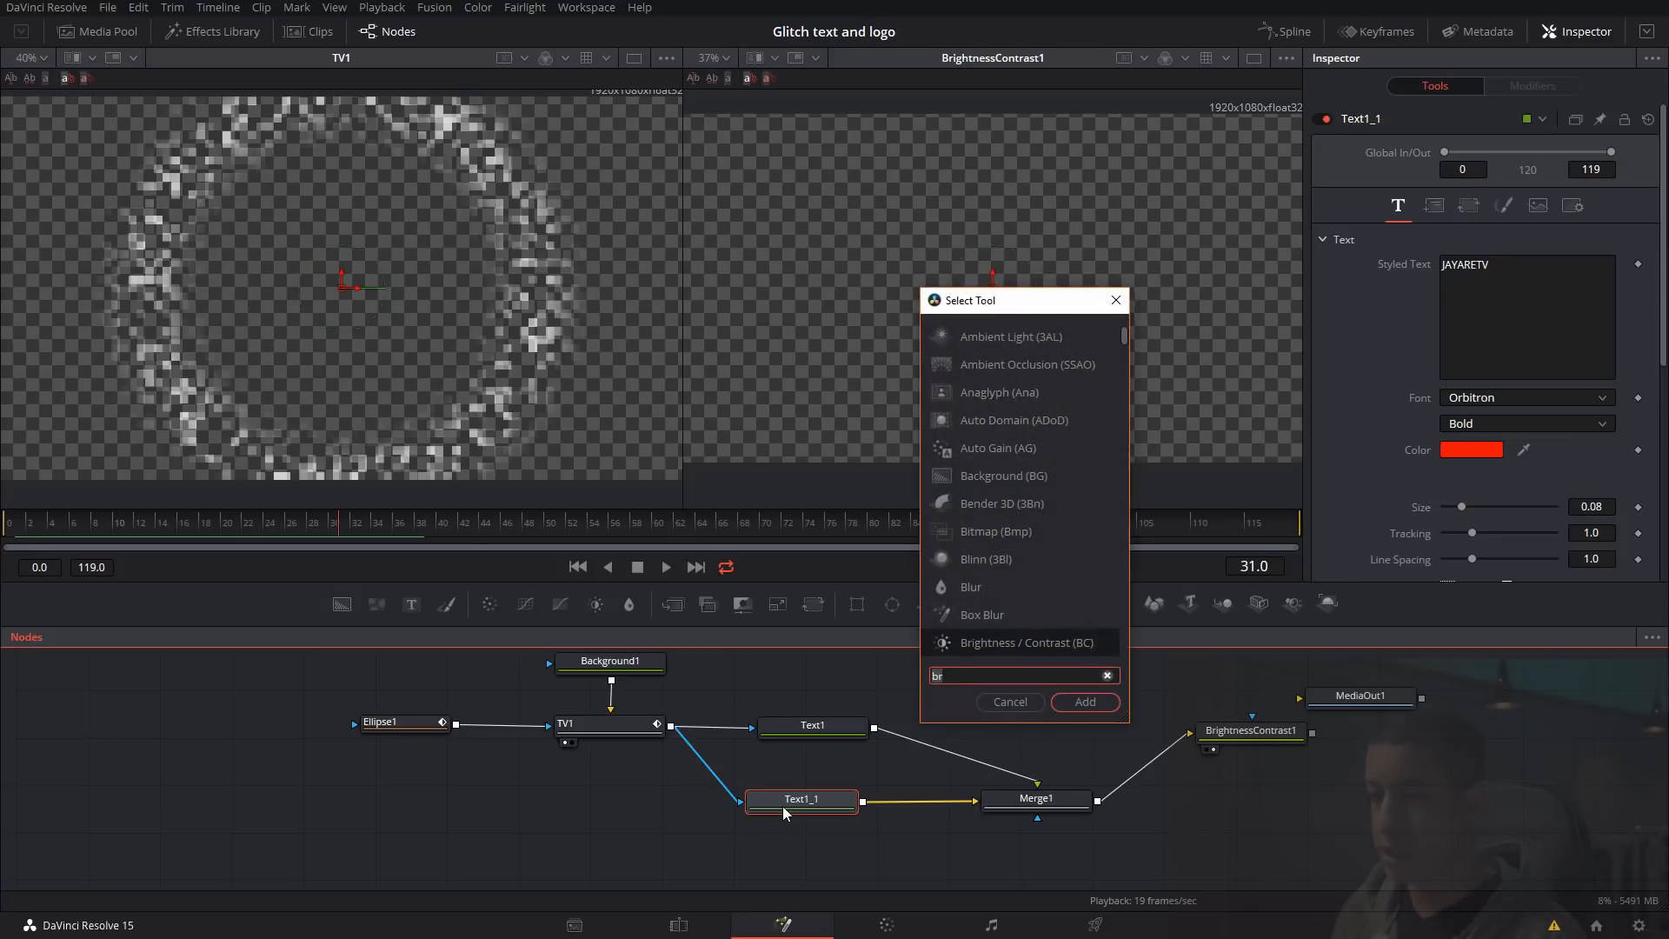
key(BackSpace)
key(BackSpace)
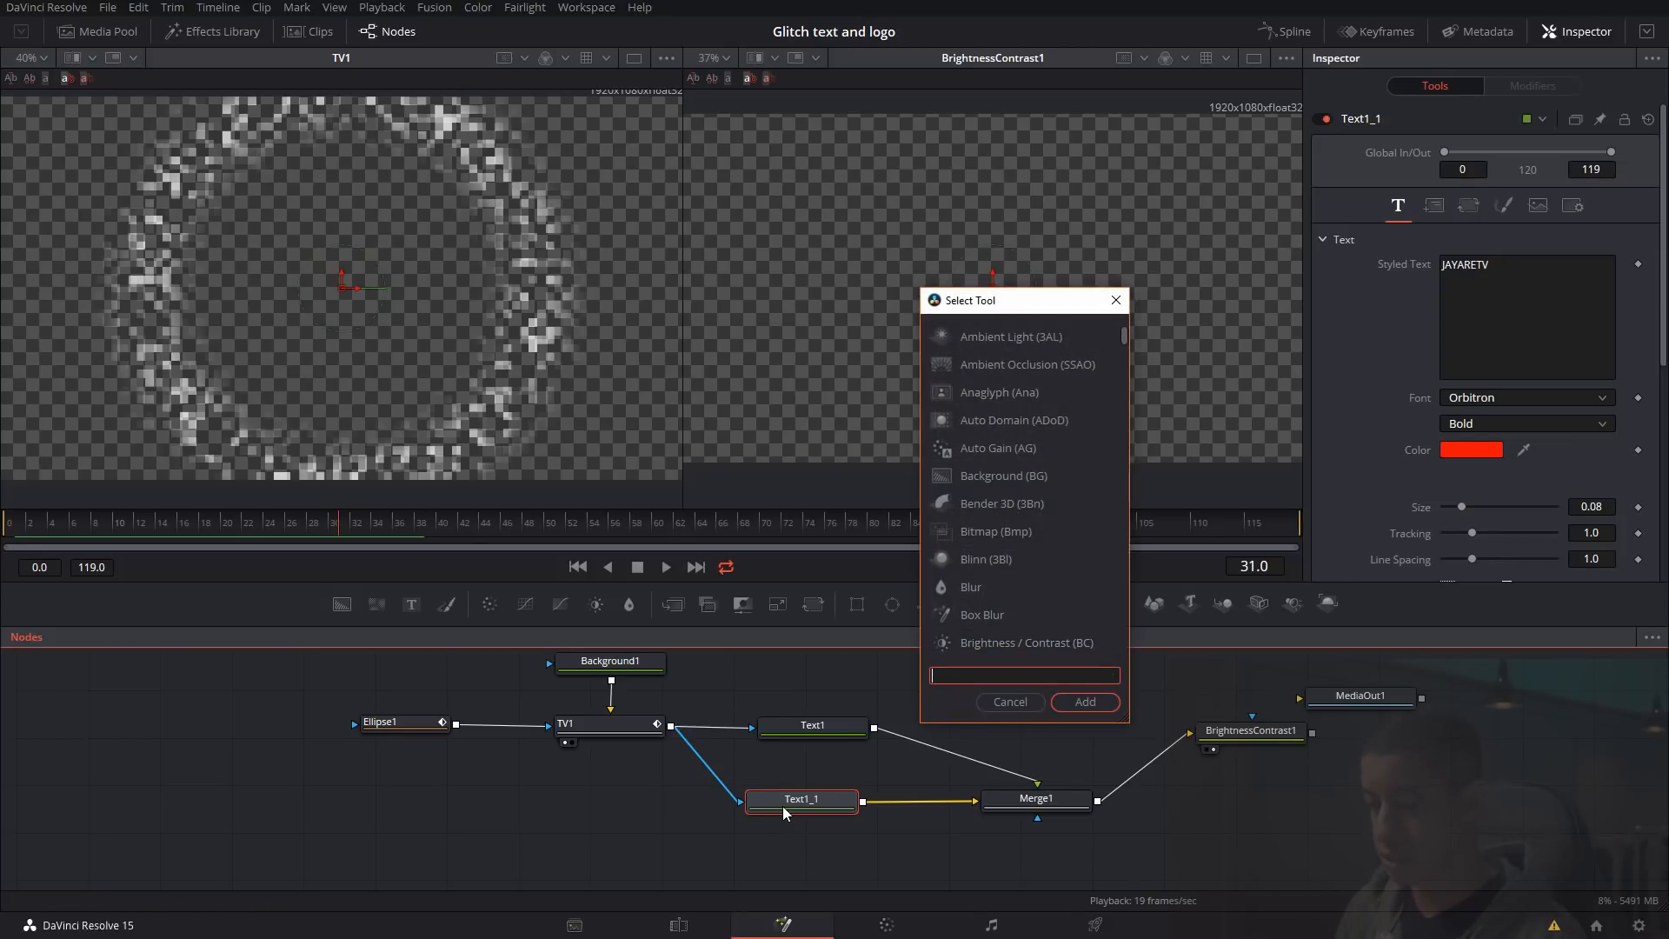
text(tr)
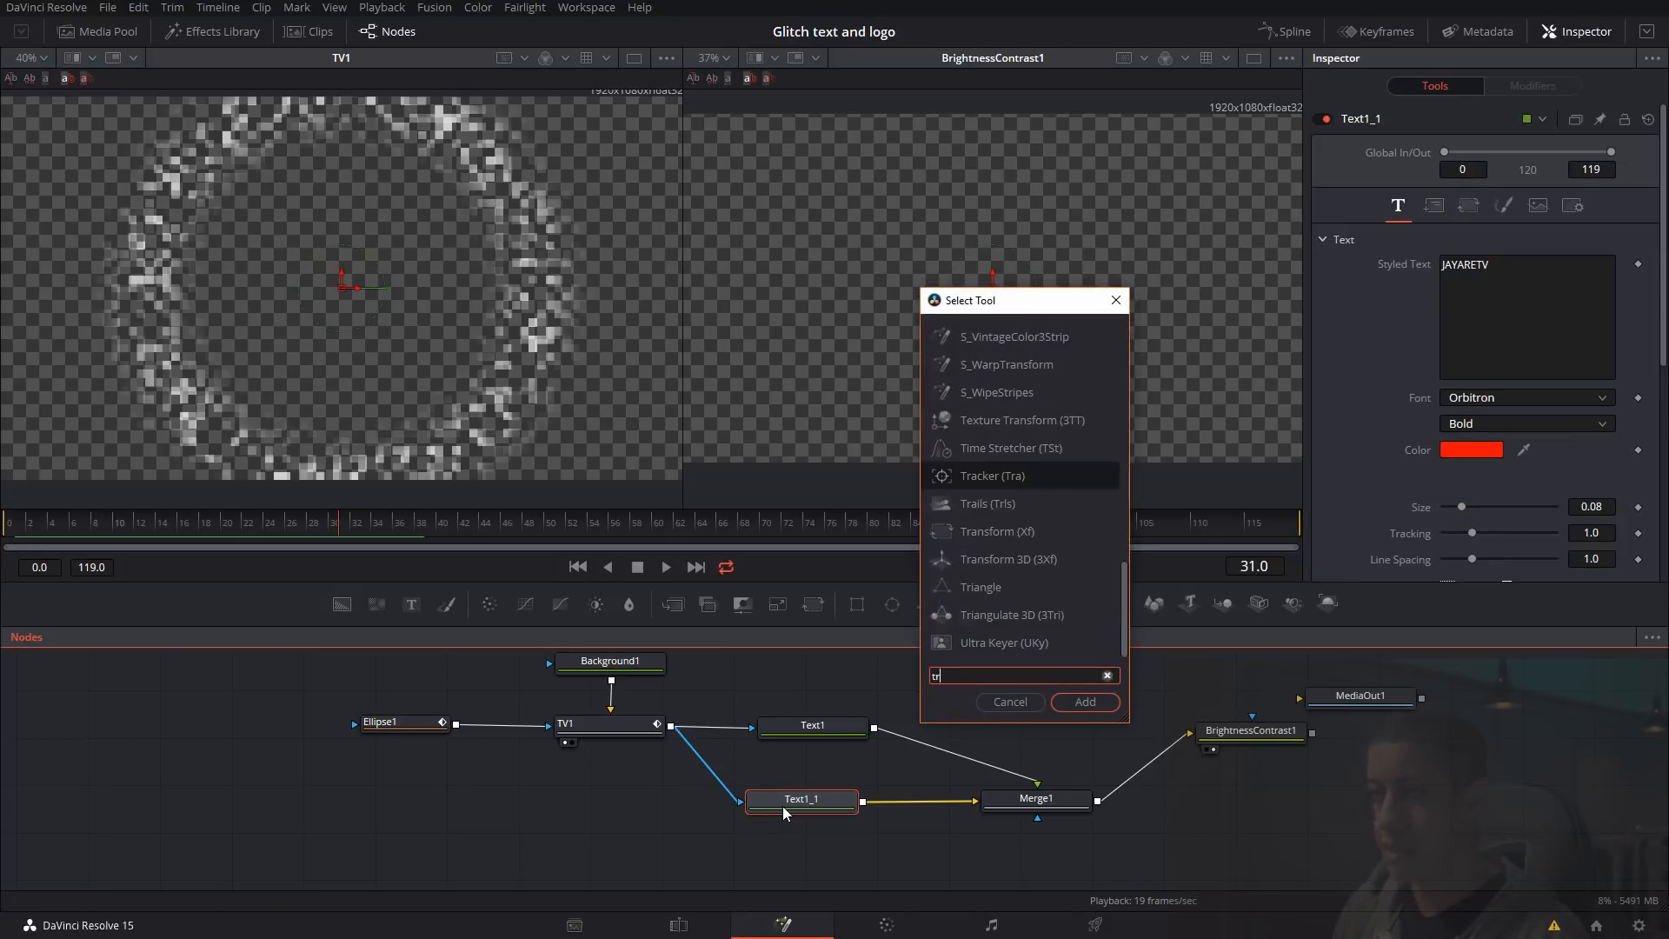
text(an)
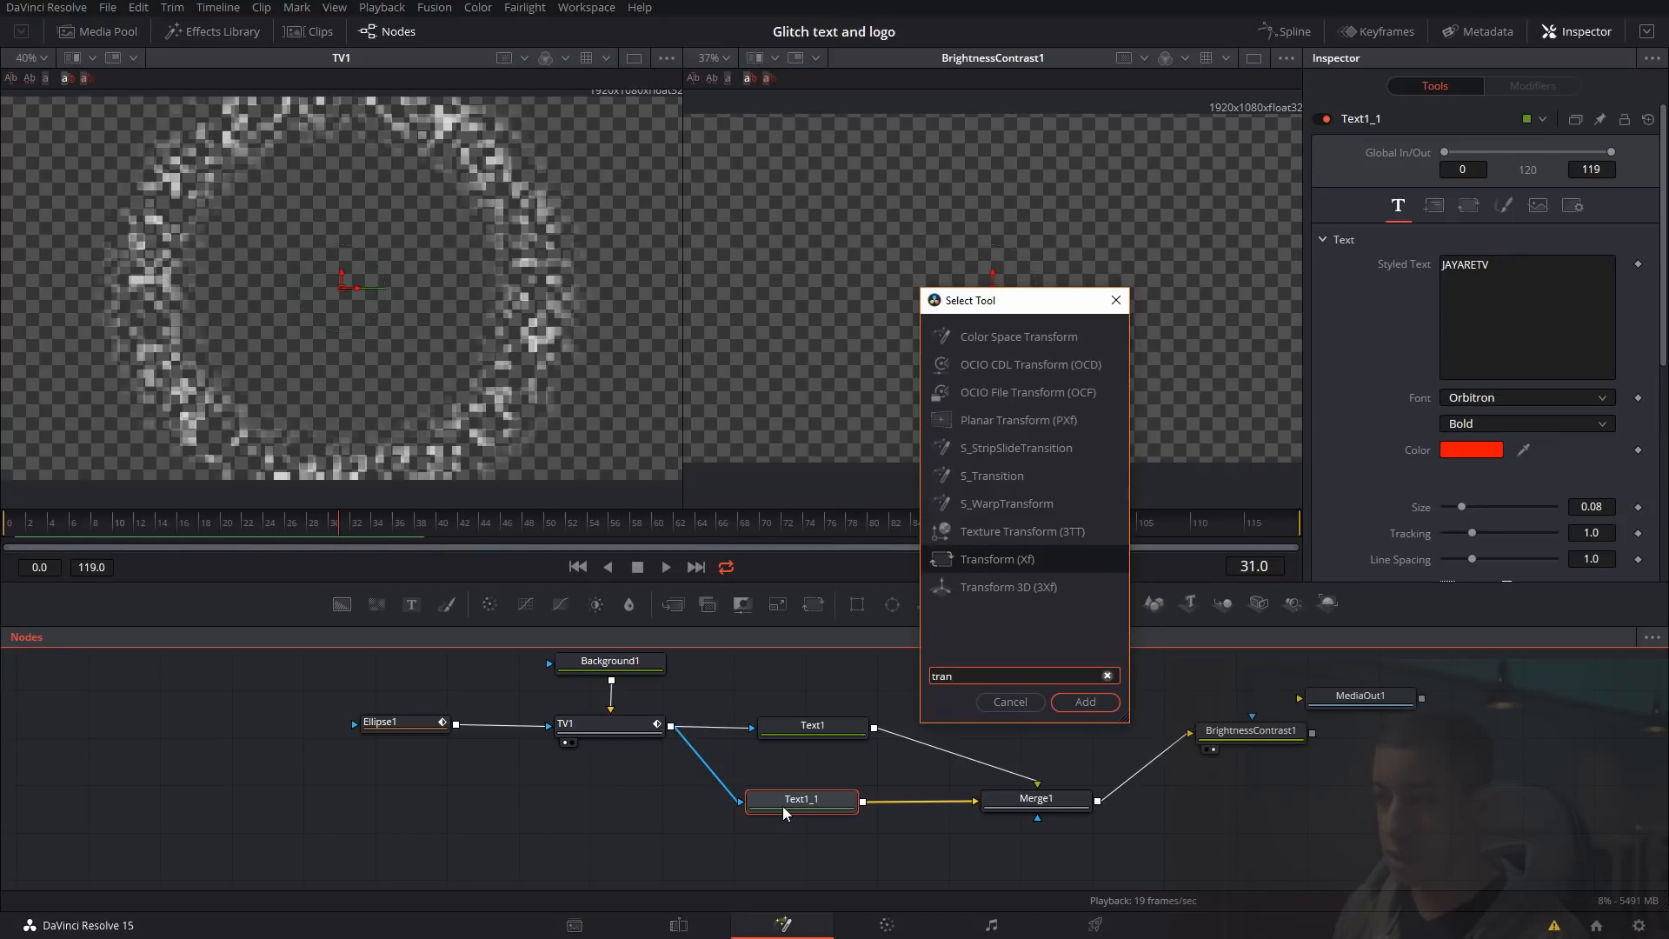
key(Return)
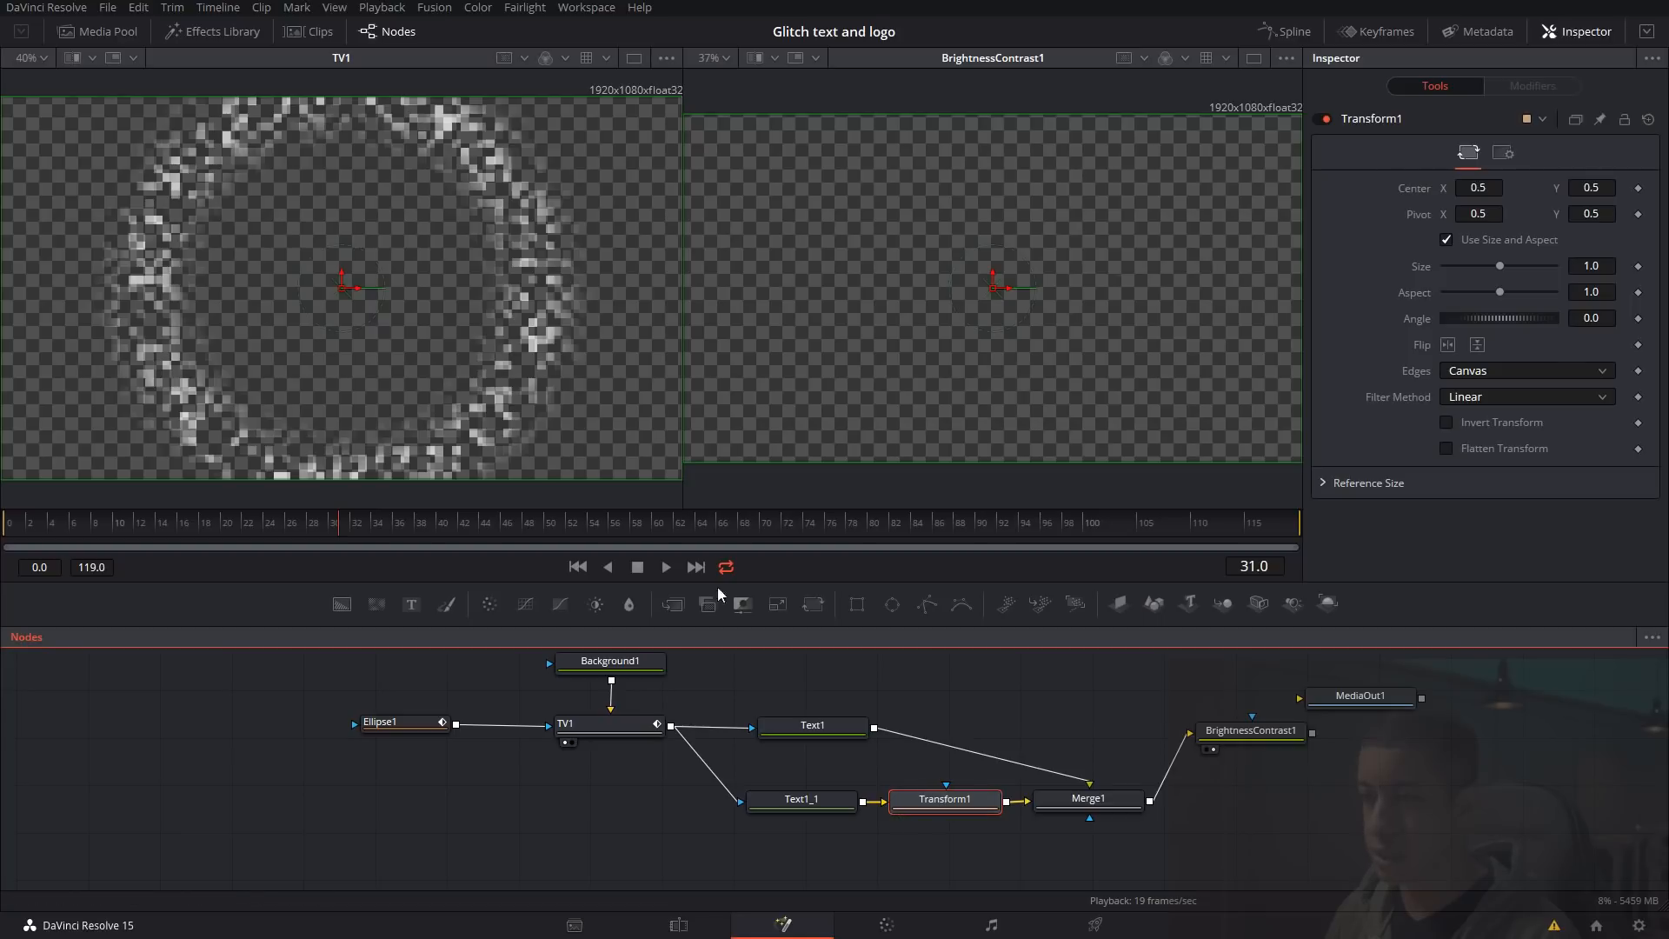
Go to frame 25 and reduce Transform1's size to 0.894 to offset the red text from the green
drag(339, 535, 328, 532)
drag(298, 532, 282, 532)
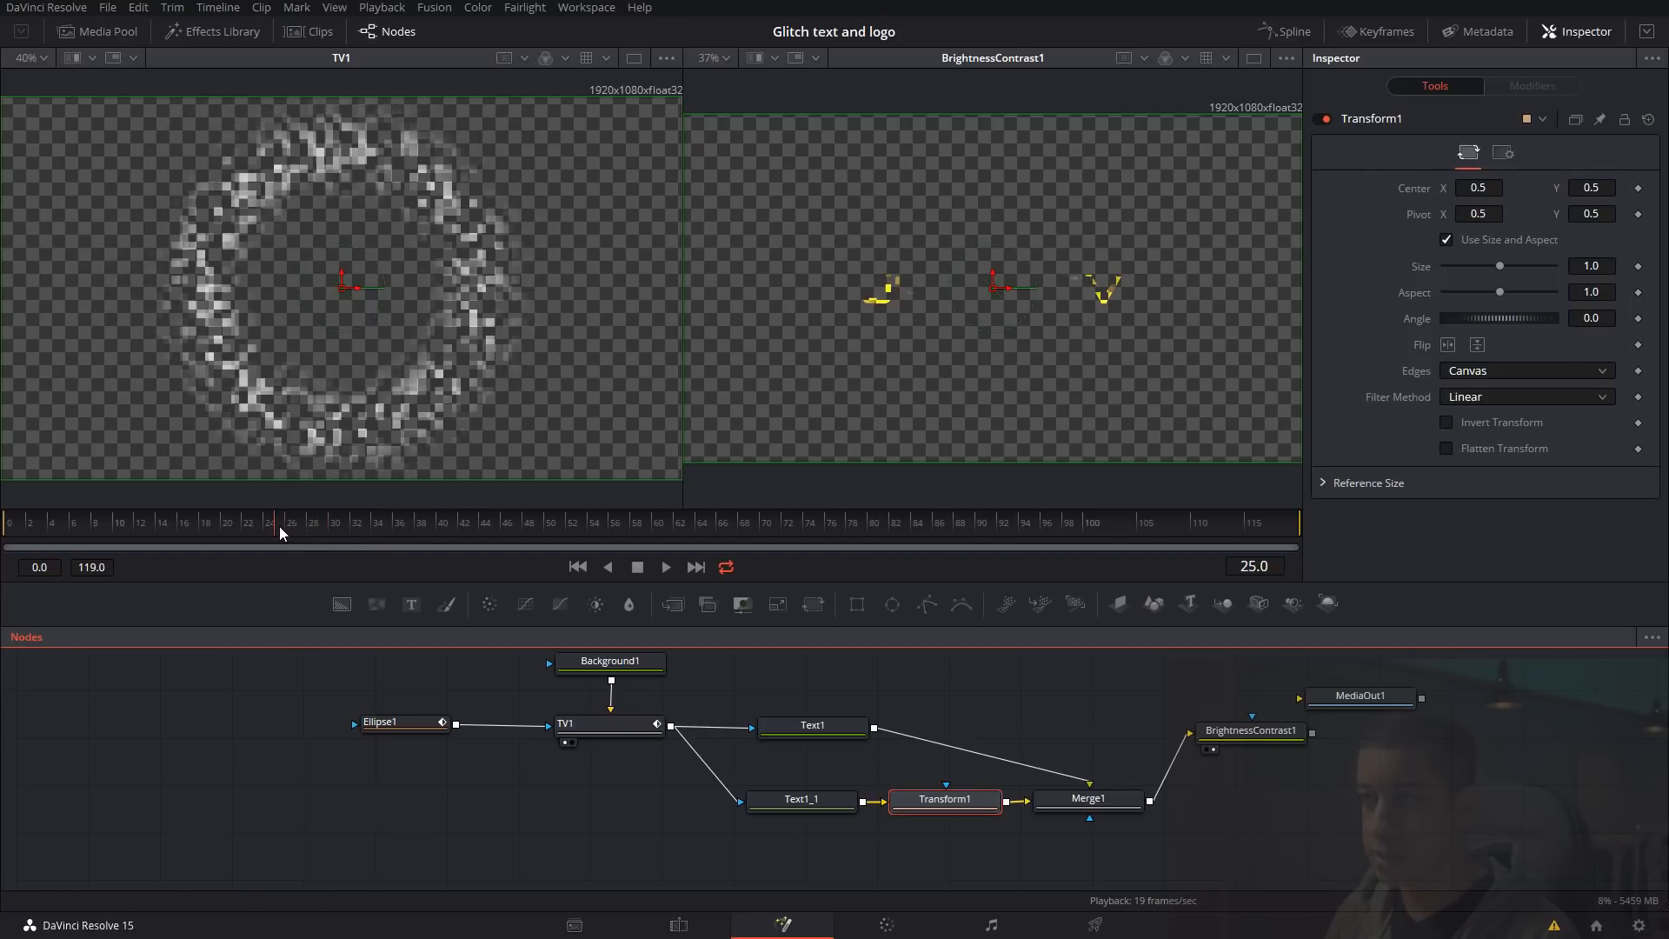
click(1500, 267)
drag(1501, 267, 1445, 280)
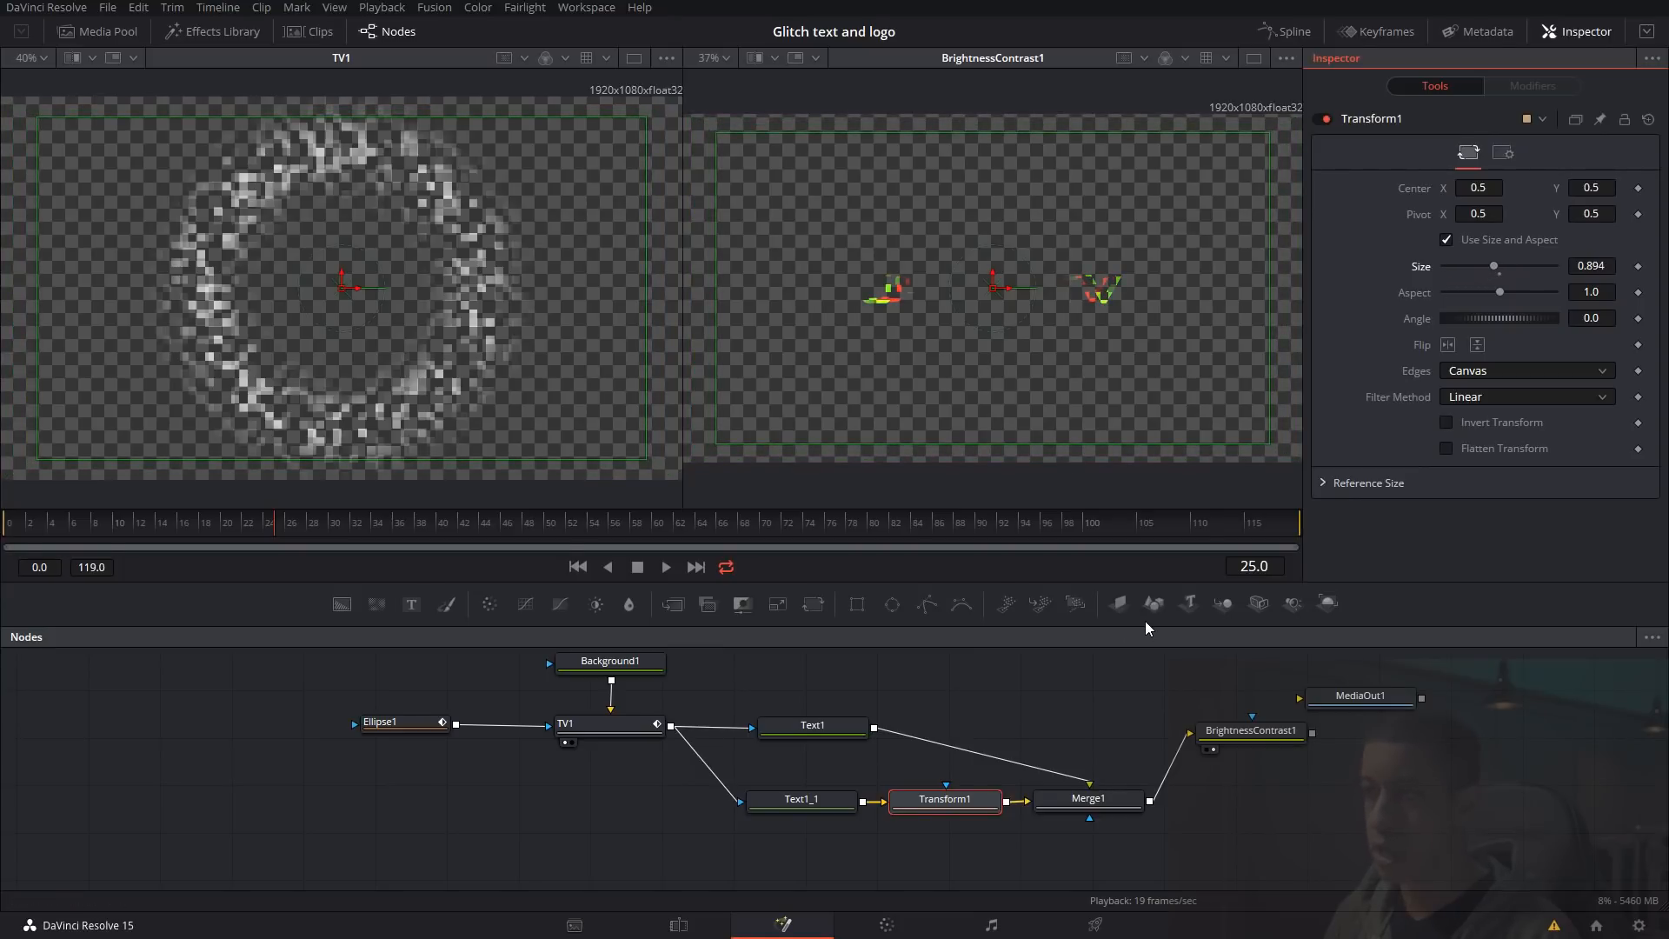
Select BrightnessContrast1 and play the animation from the start to check the two-color glitch text
drag(1252, 731, 1286, 761)
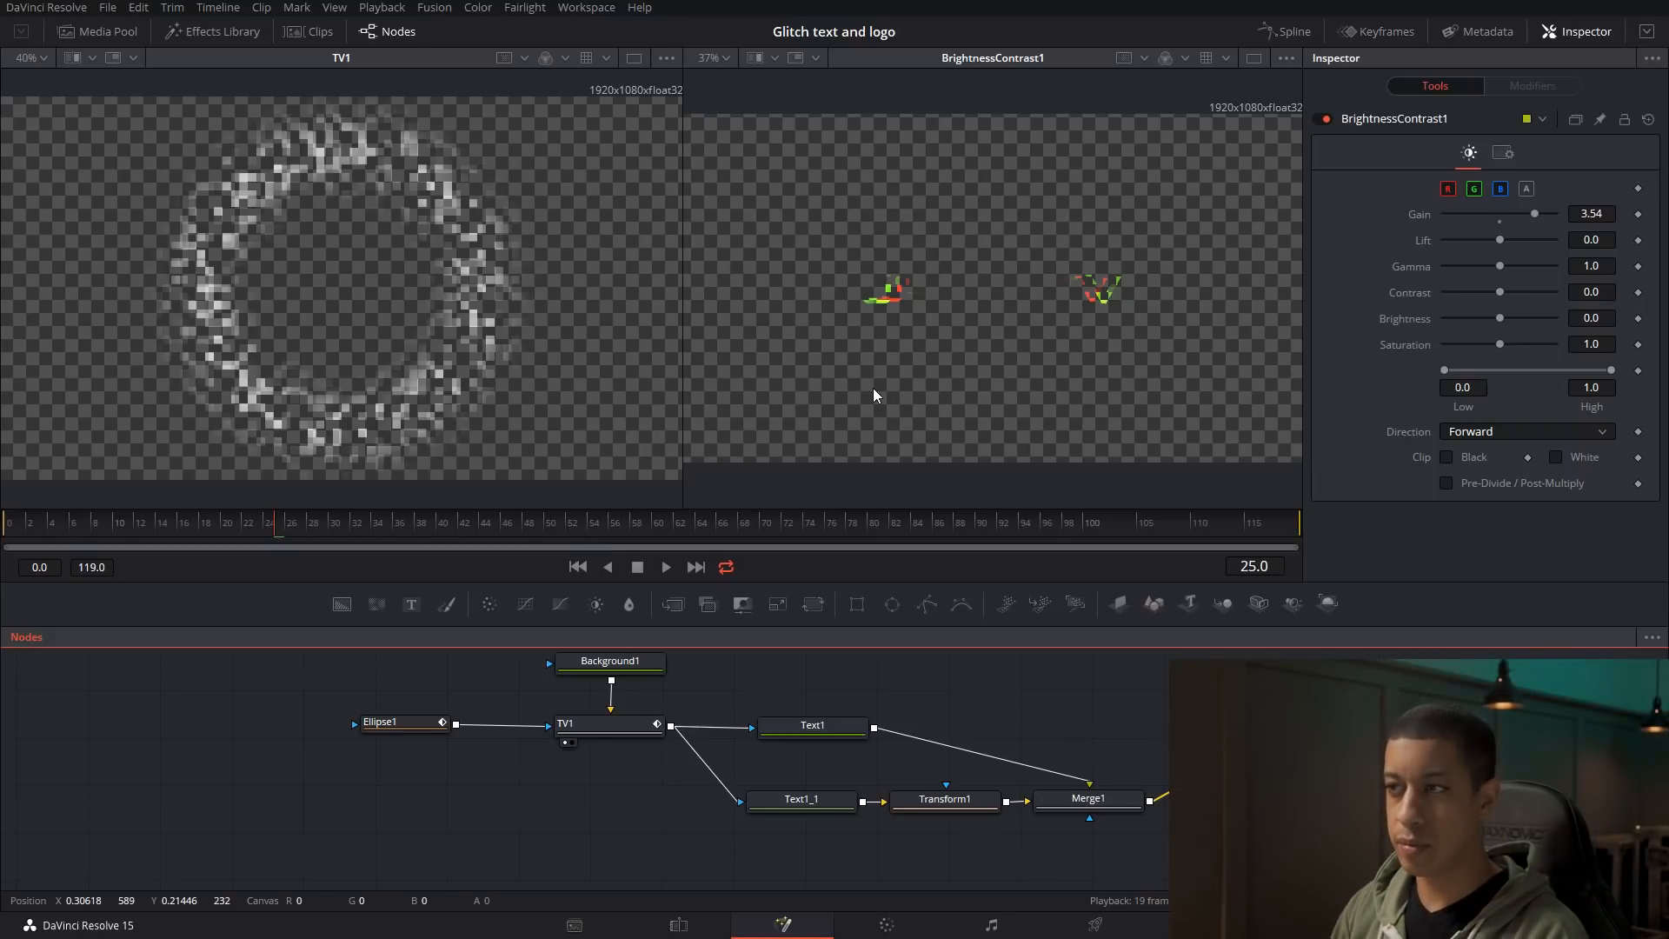
drag(150, 531, 6, 537)
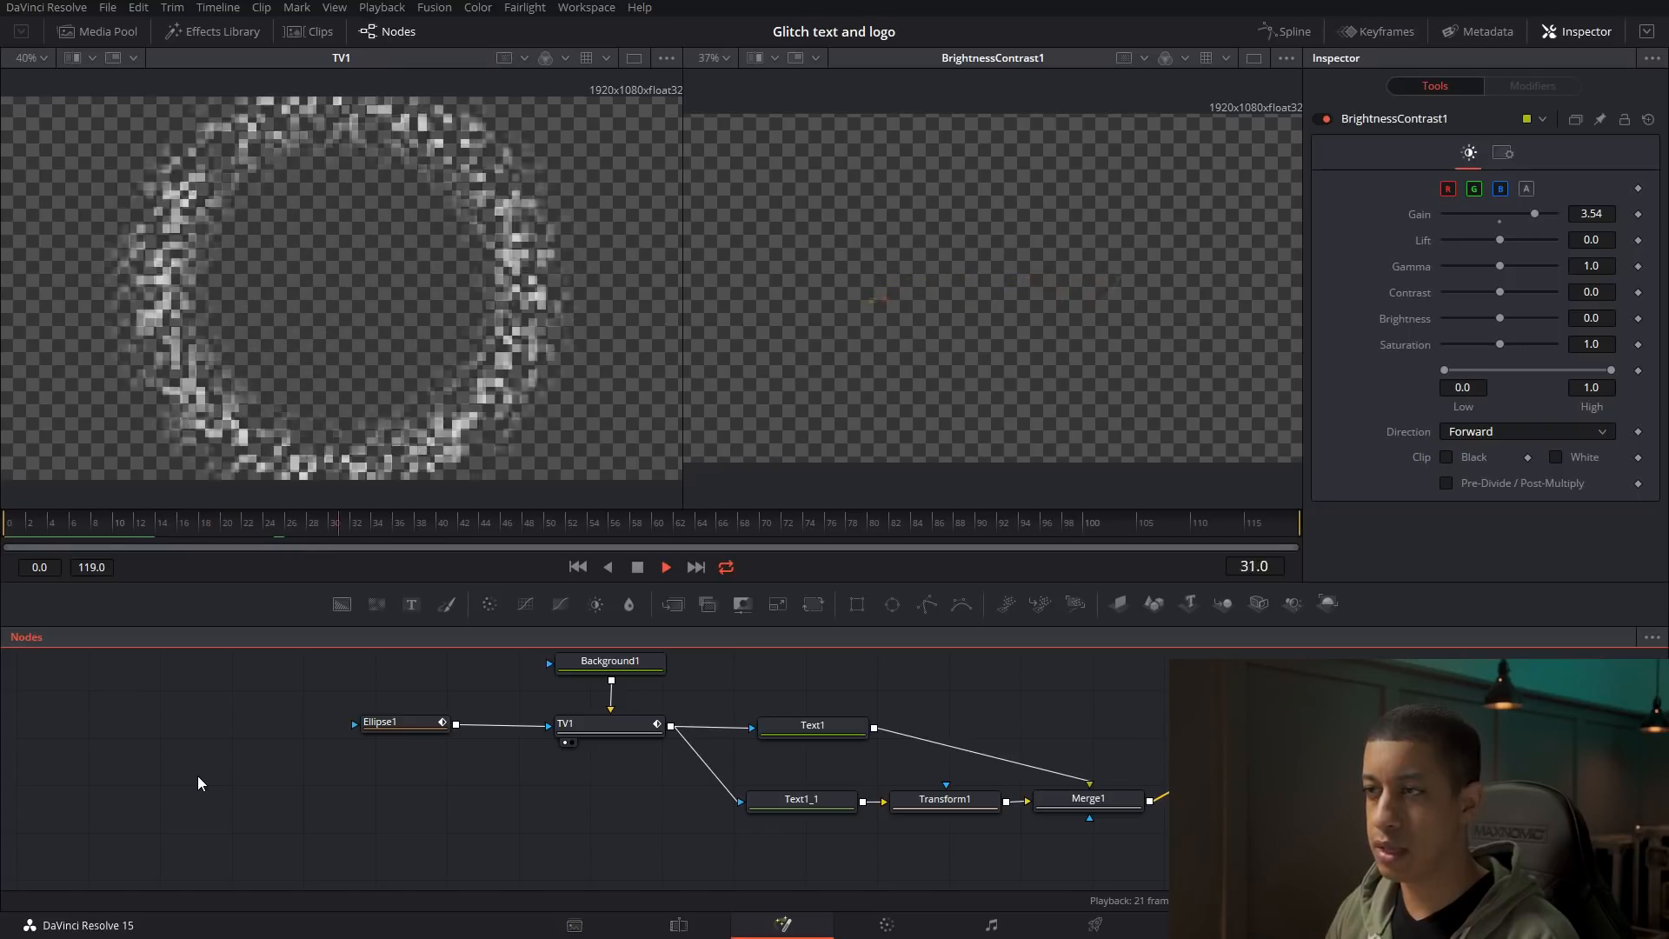
key(space)
key(space)
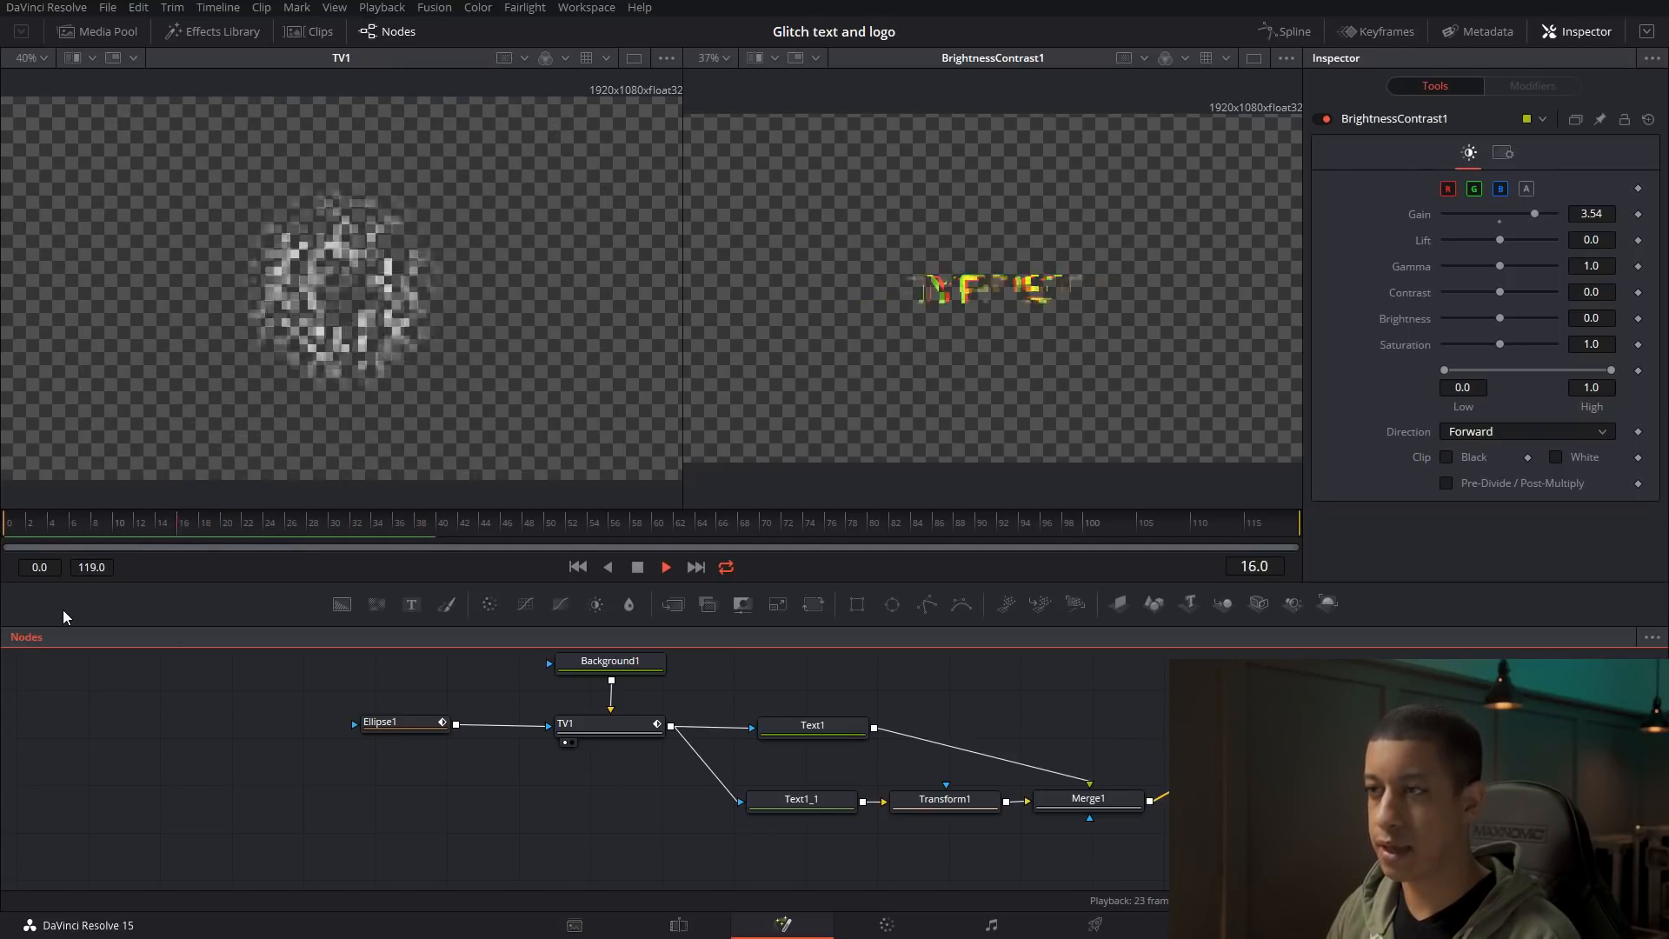
Duplicate the Ellipse1, TV1, Background1 and Text1 nodes as a separate chain below the original one
key(space)
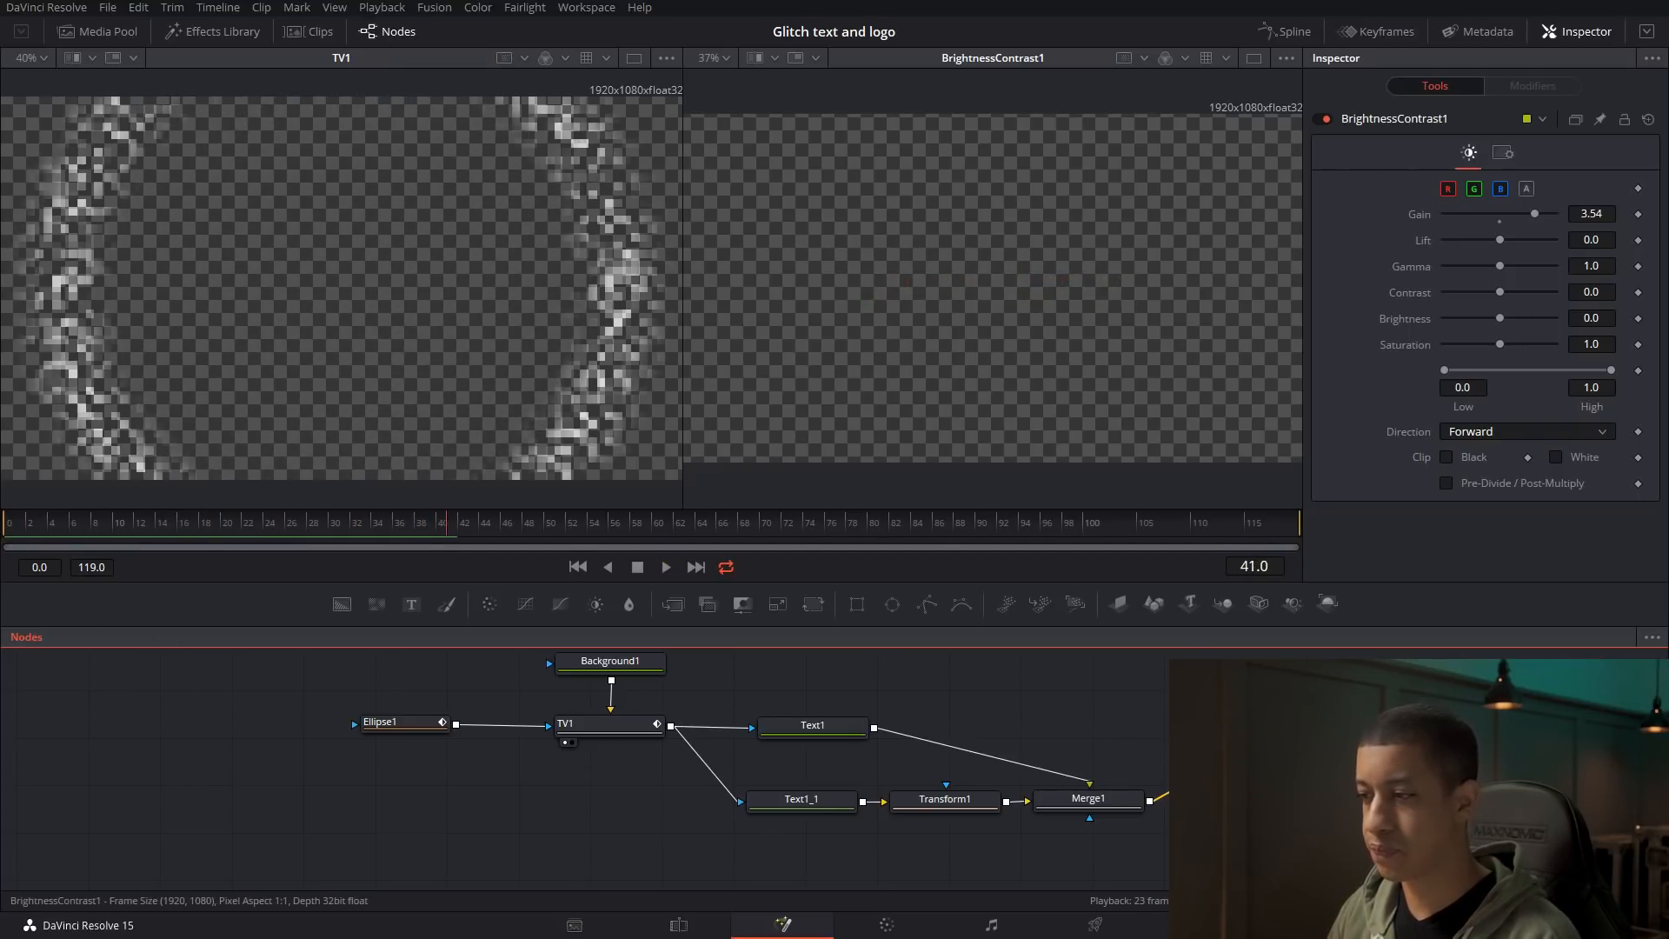
drag(391, 679, 615, 732)
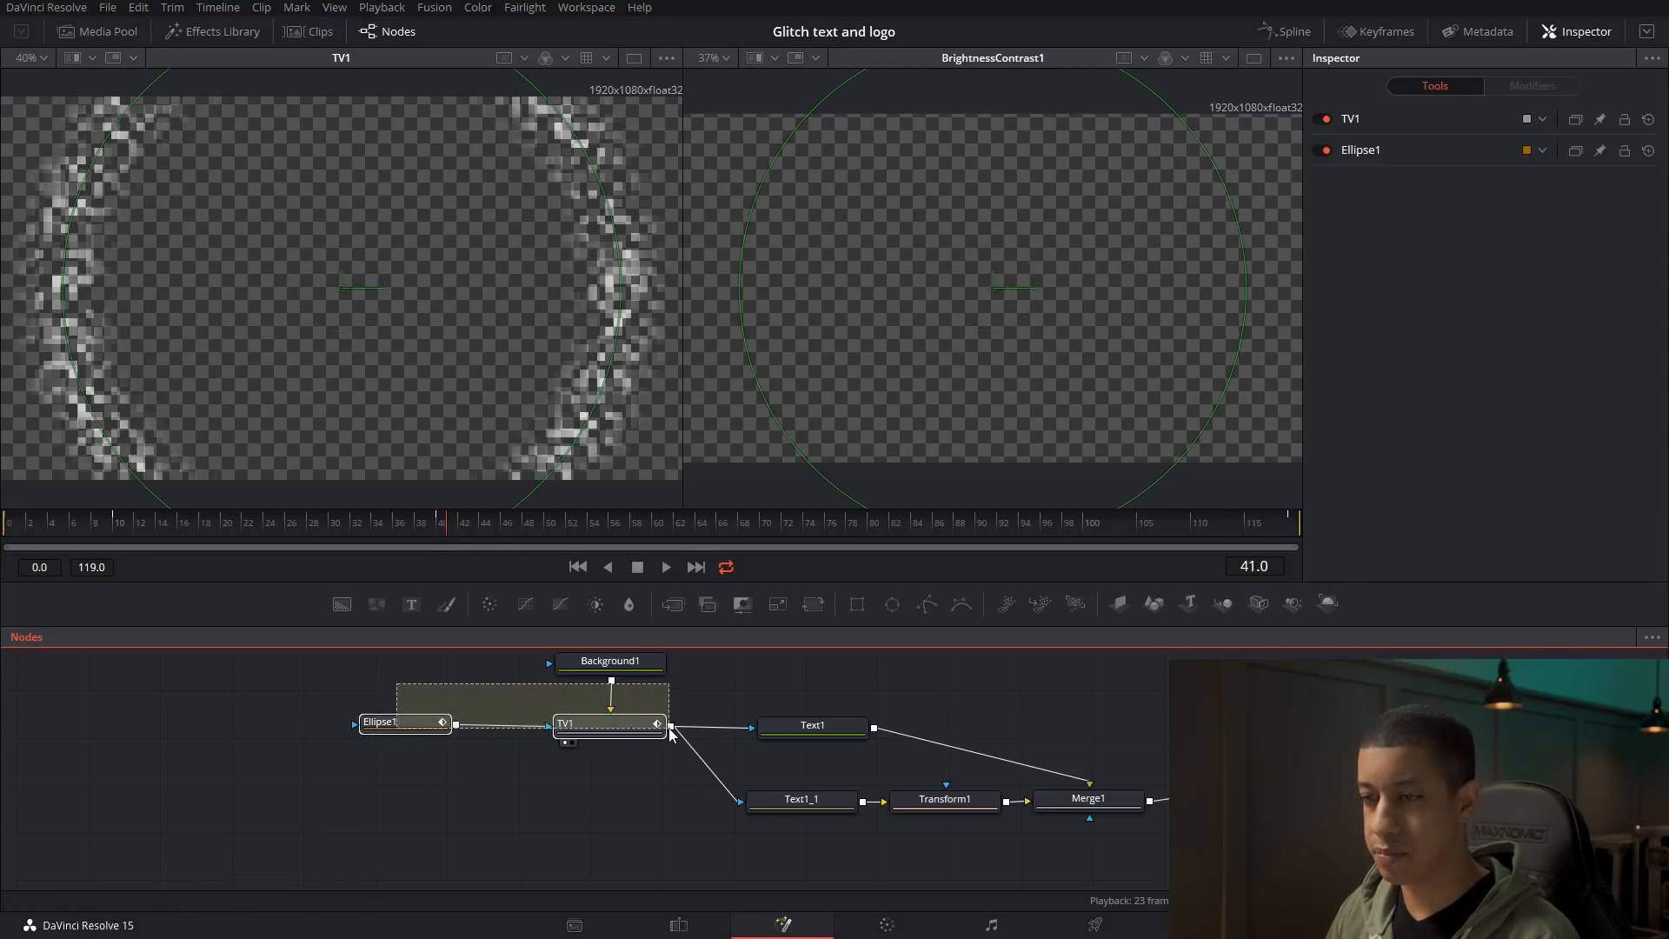
click(822, 884)
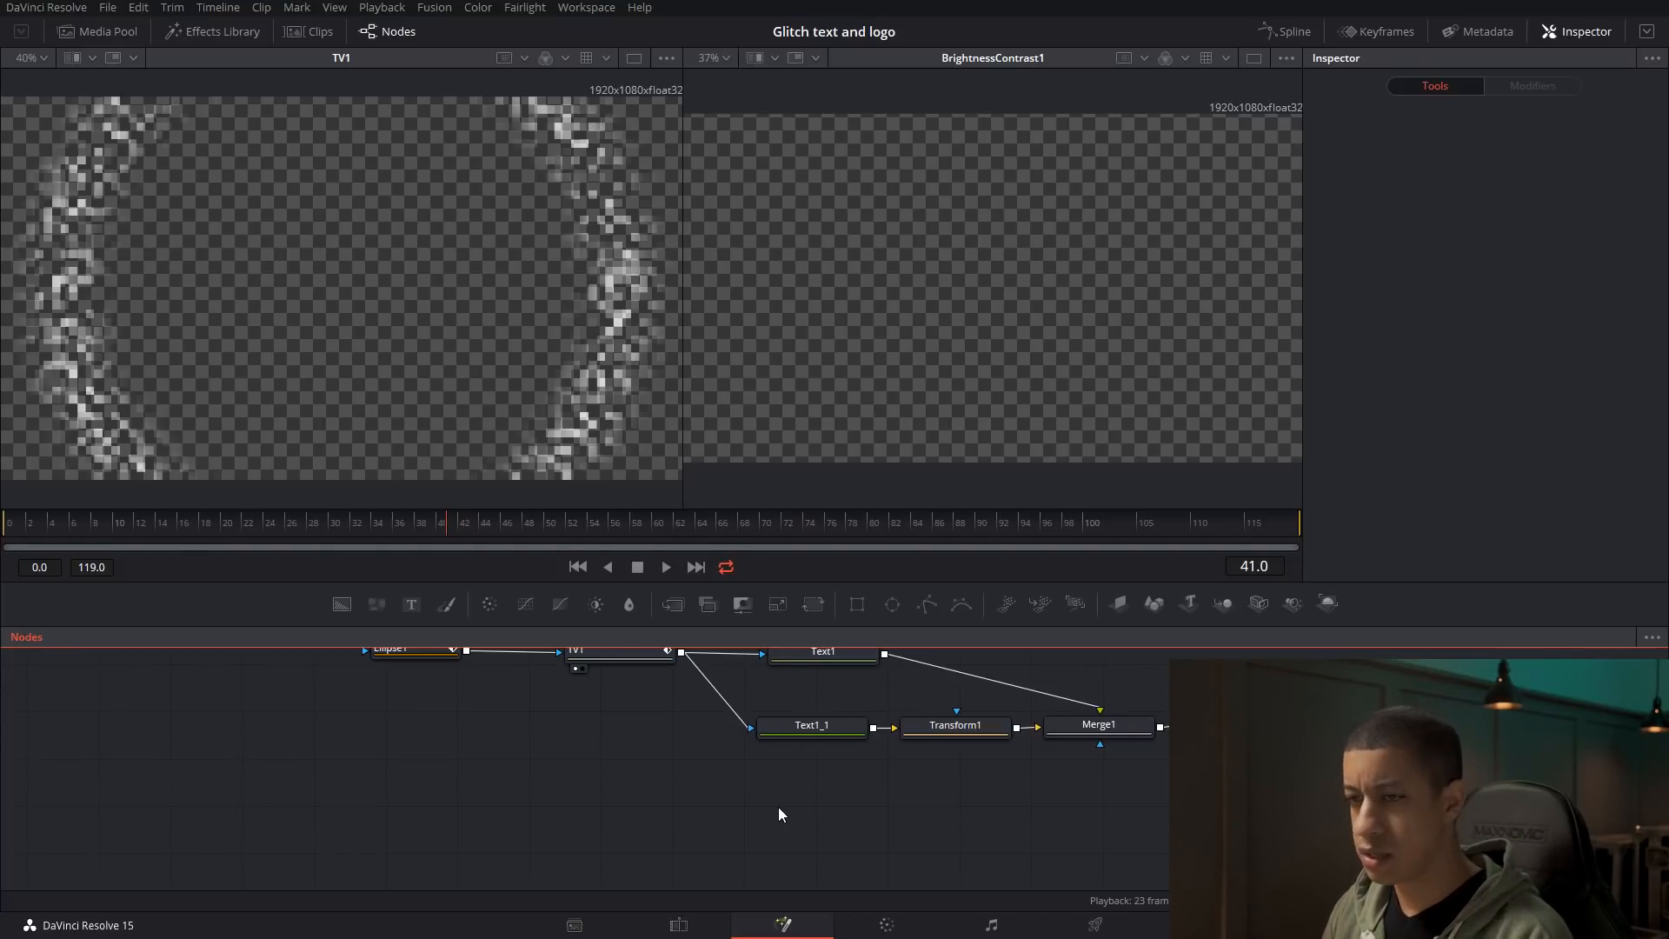
drag(779, 807, 773, 917)
drag(359, 680, 826, 771)
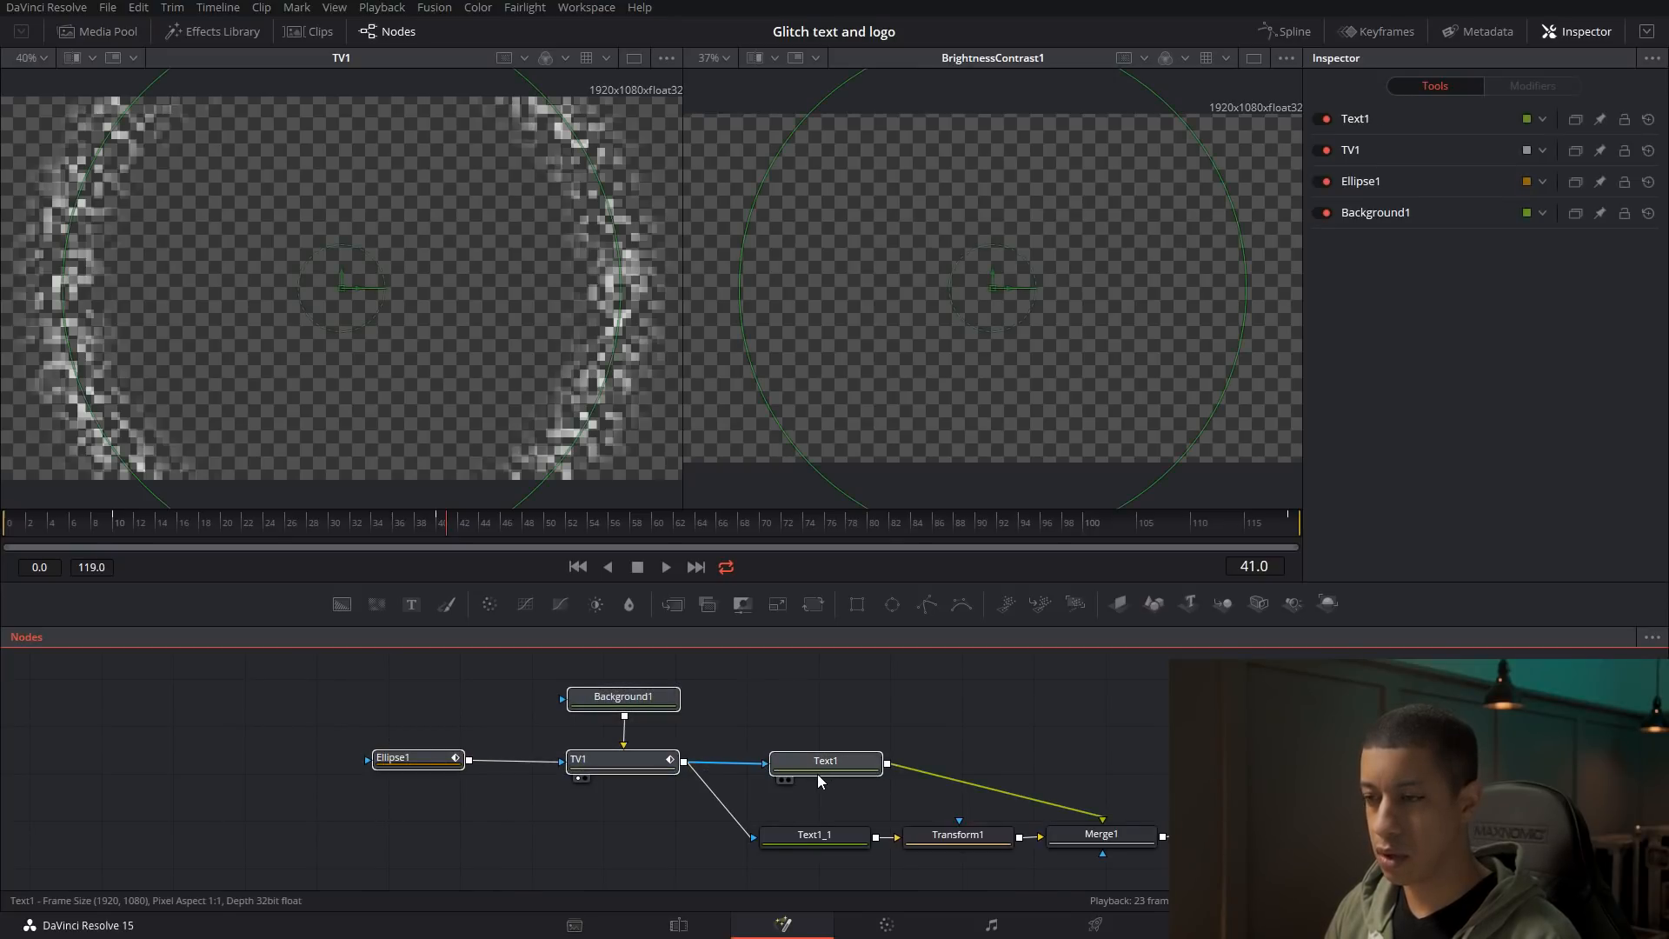
scroll(783, 793, down, 5)
click(750, 812)
key(ctrl+v)
drag(768, 840, 692, 806)
Load the duplicated Text1_2 into the second viewer and play its animation from the start to frame 22
scroll(1016, 777, down, 2)
drag(1052, 763, 958, 783)
click(1059, 726)
click(1059, 729)
drag(861, 812, 1013, 273)
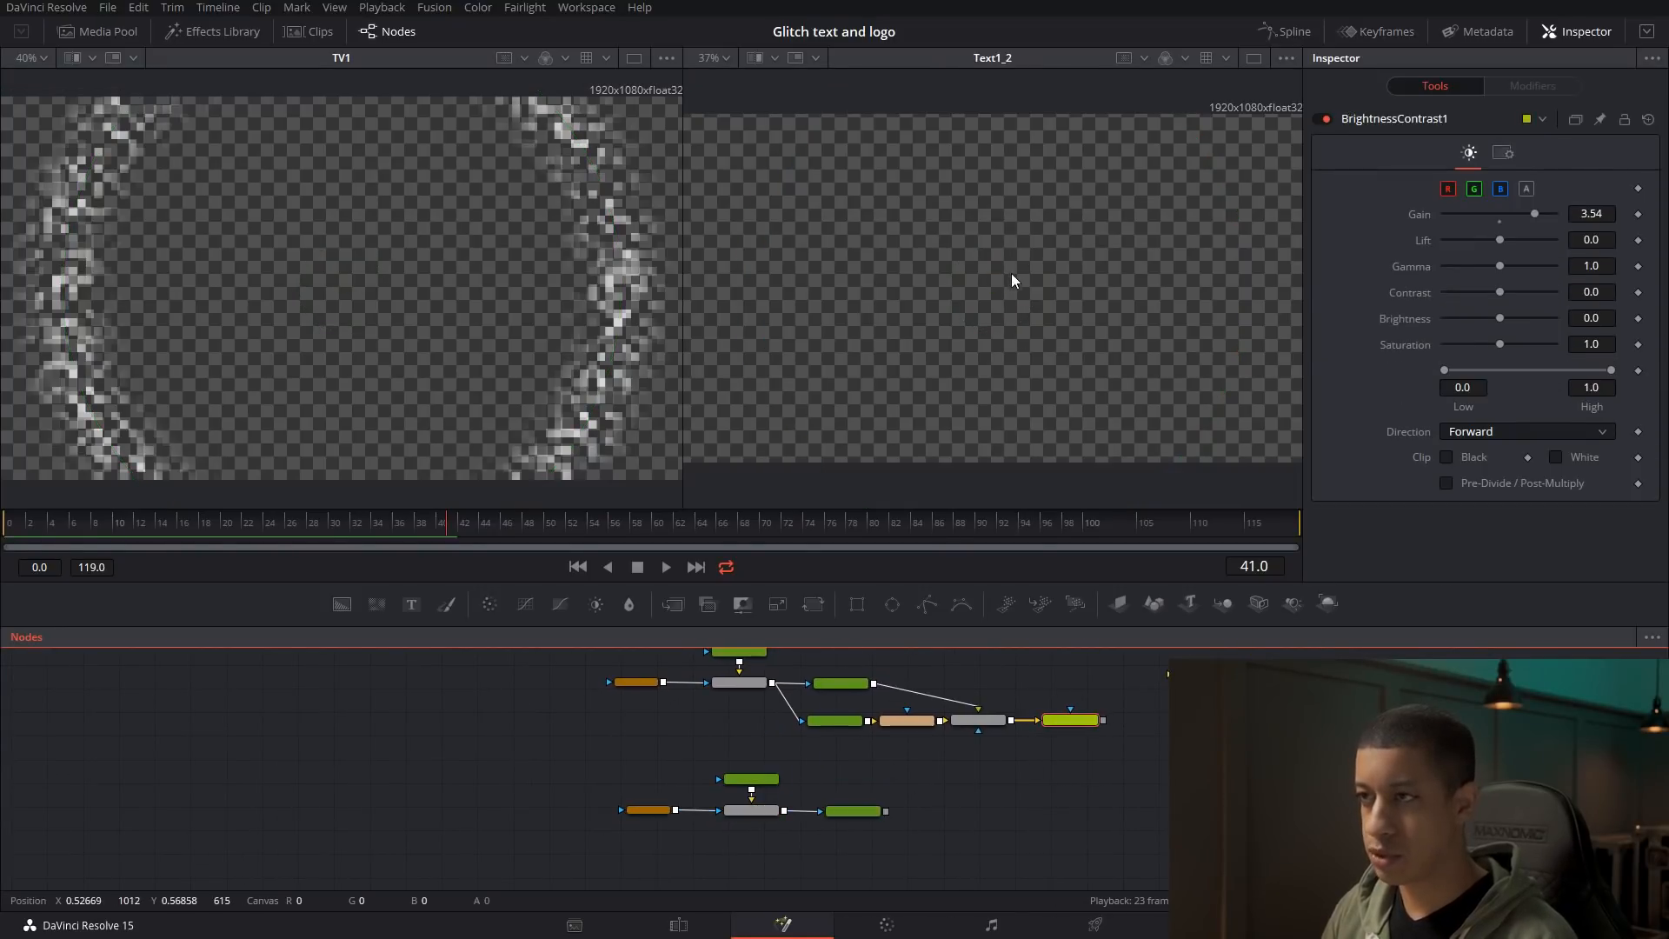
drag(261, 522, 5, 527)
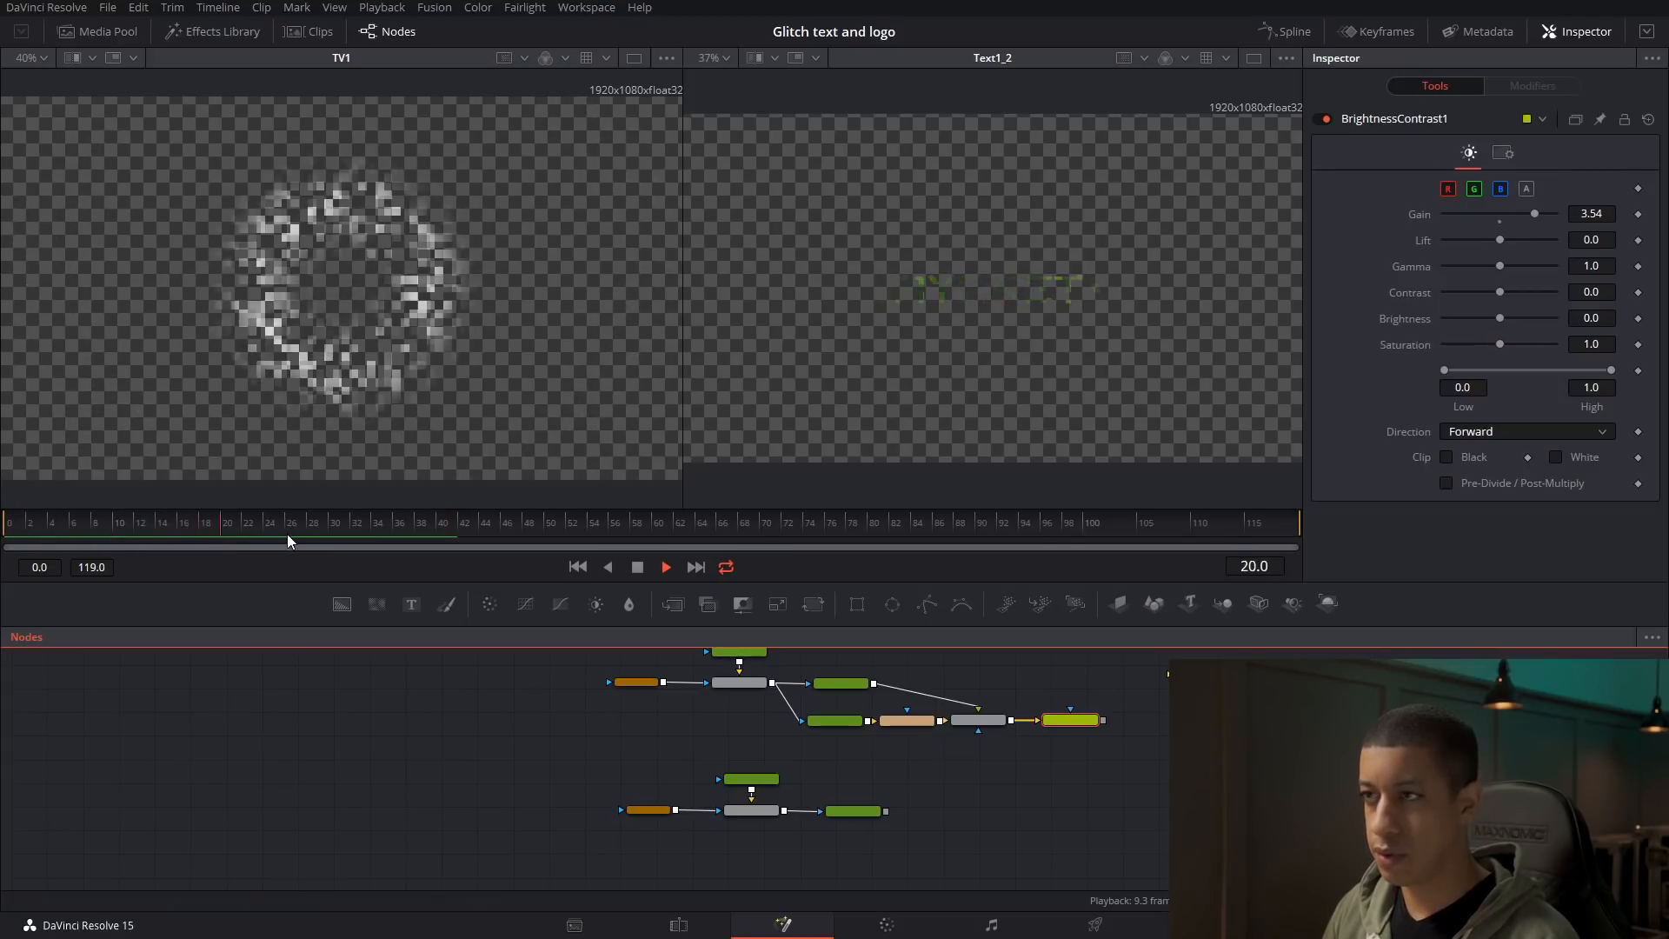
key(space)
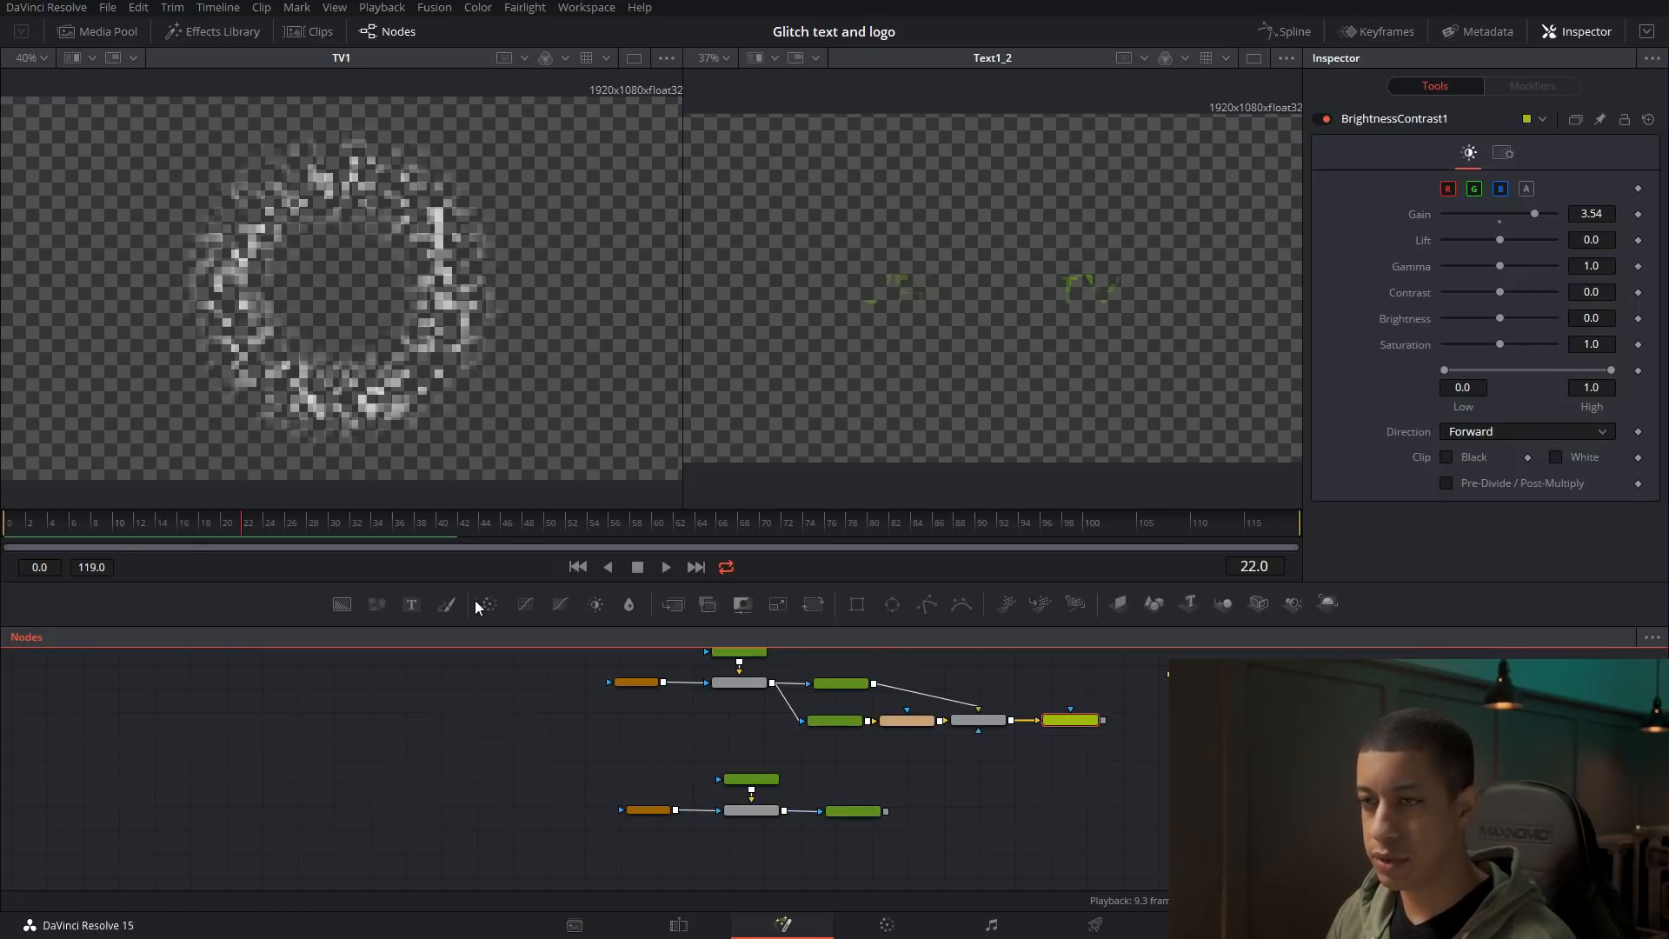
View Ellipse1_1 in the first viewer and make its mask solid
click(648, 809)
key(1)
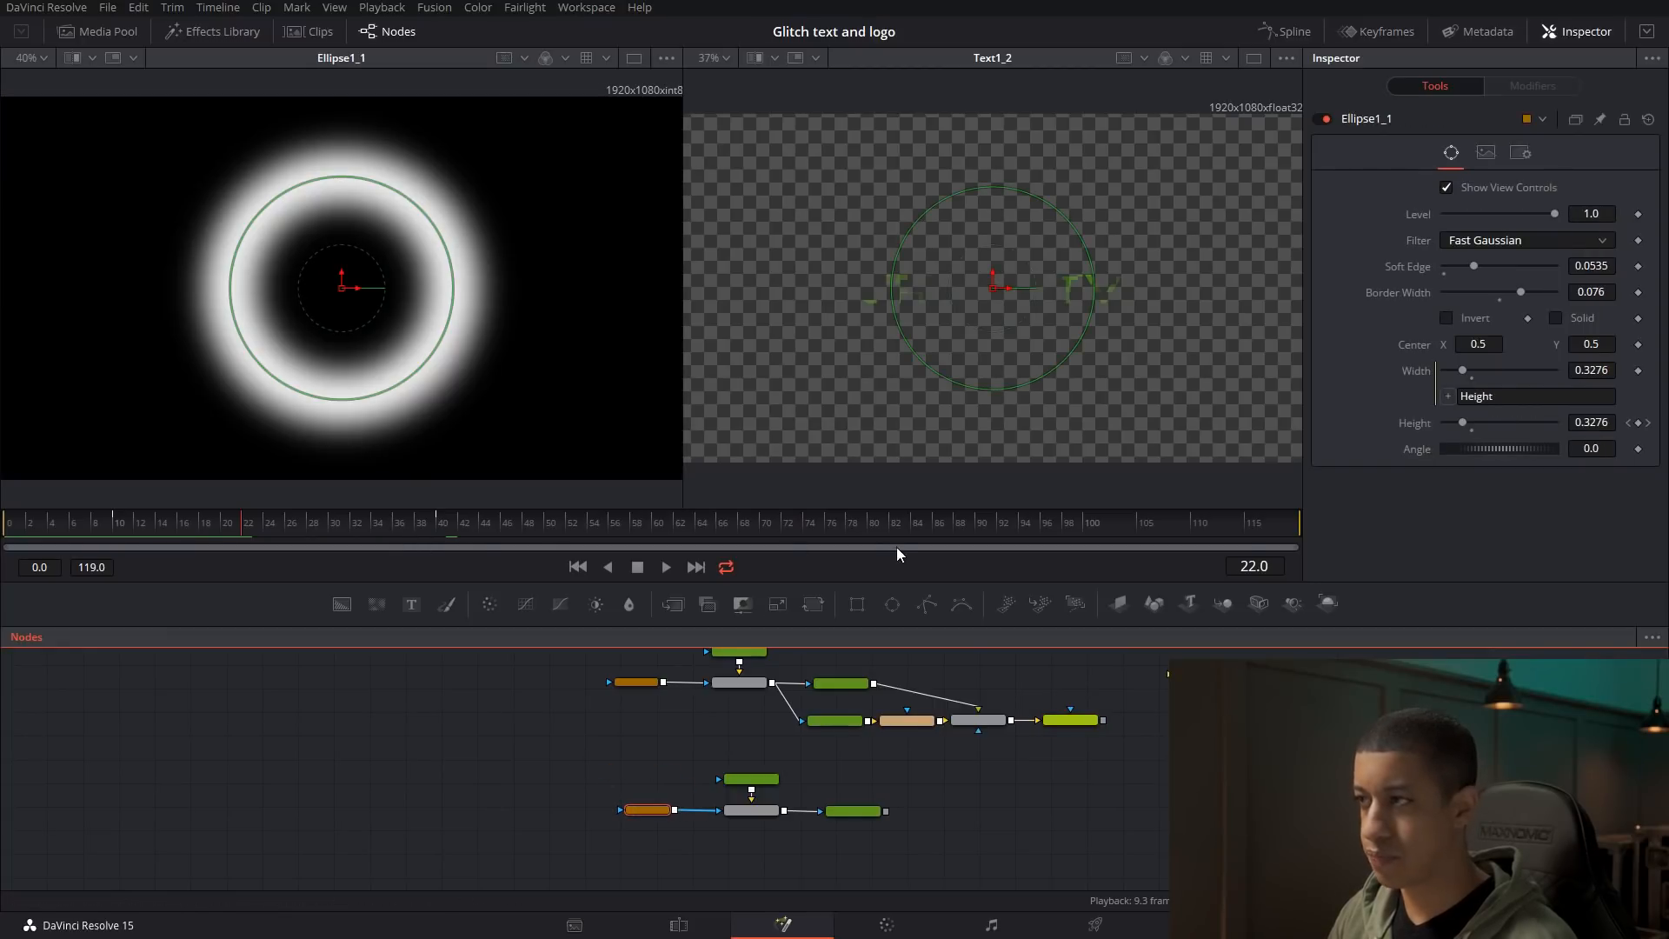
click(1555, 318)
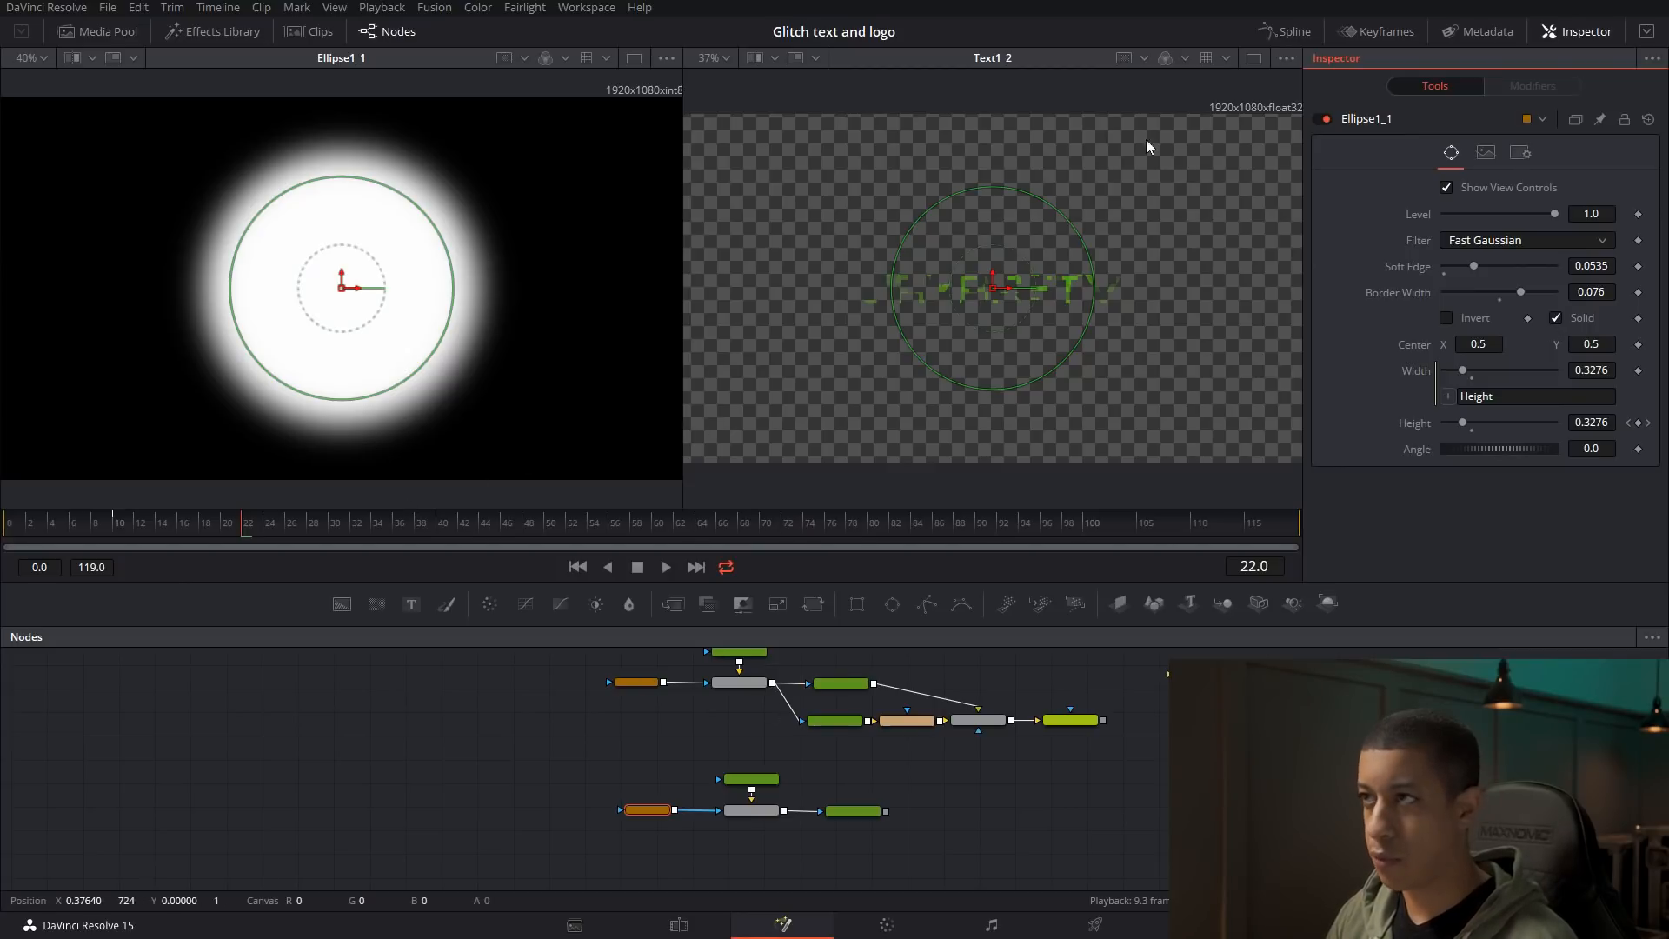
Open the spline editor, limit it to the selected tool and display Ellipse1_1's Height curve in a wider graph
click(1291, 32)
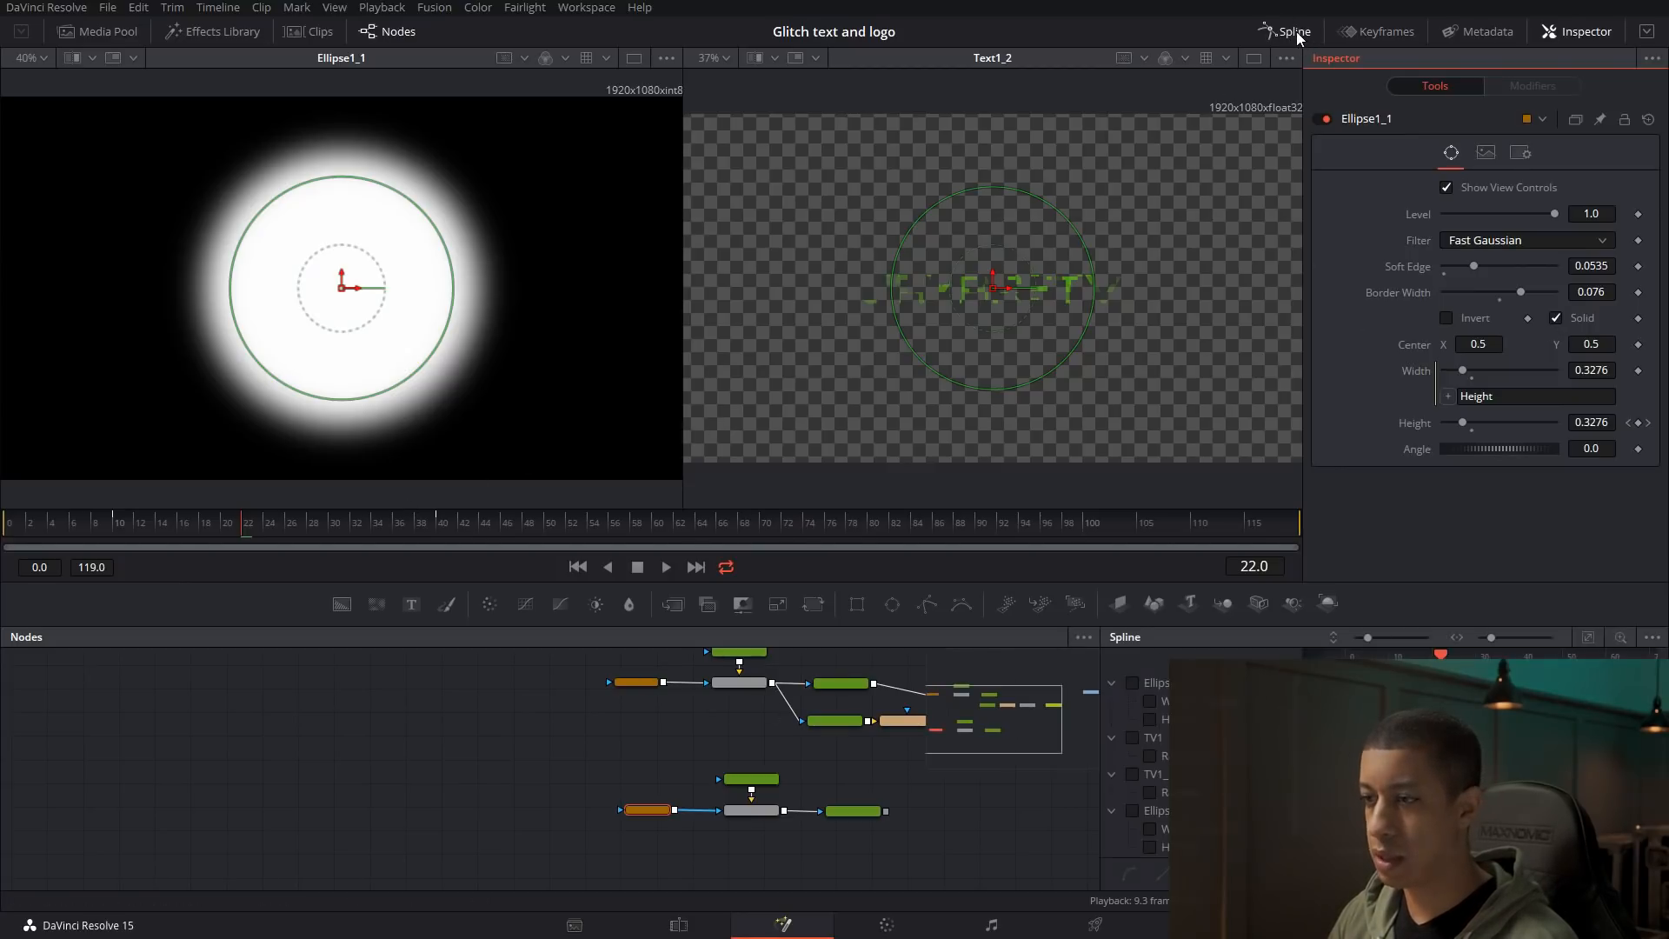
click(1652, 638)
click(1632, 668)
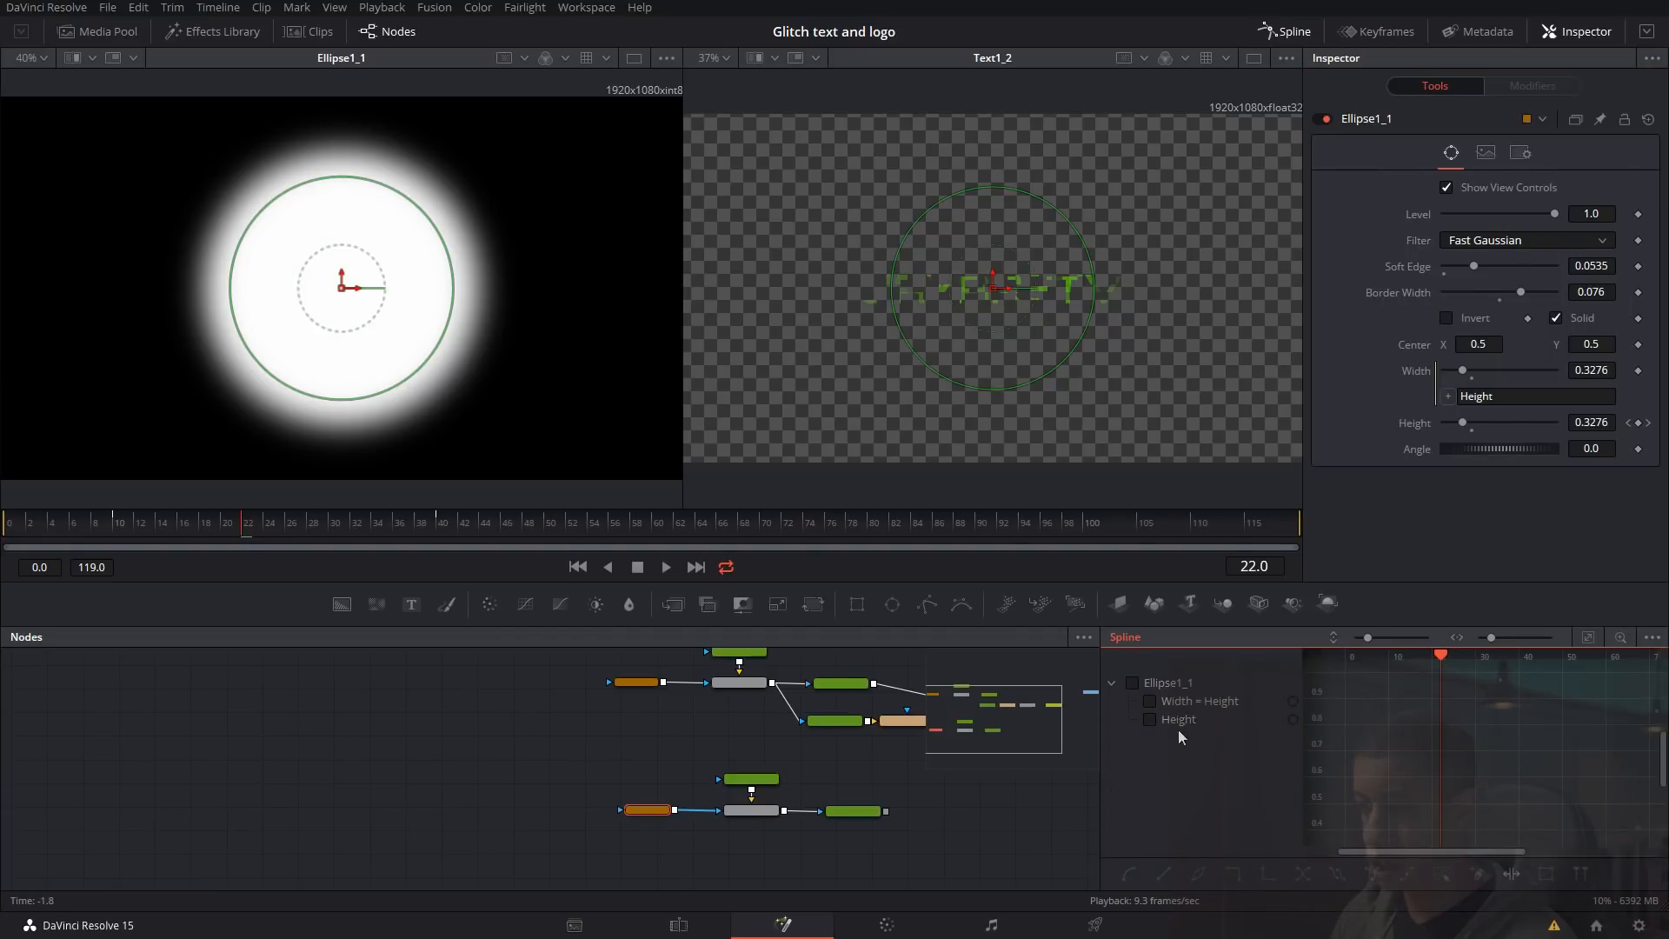
scroll(640, 831, up, 3)
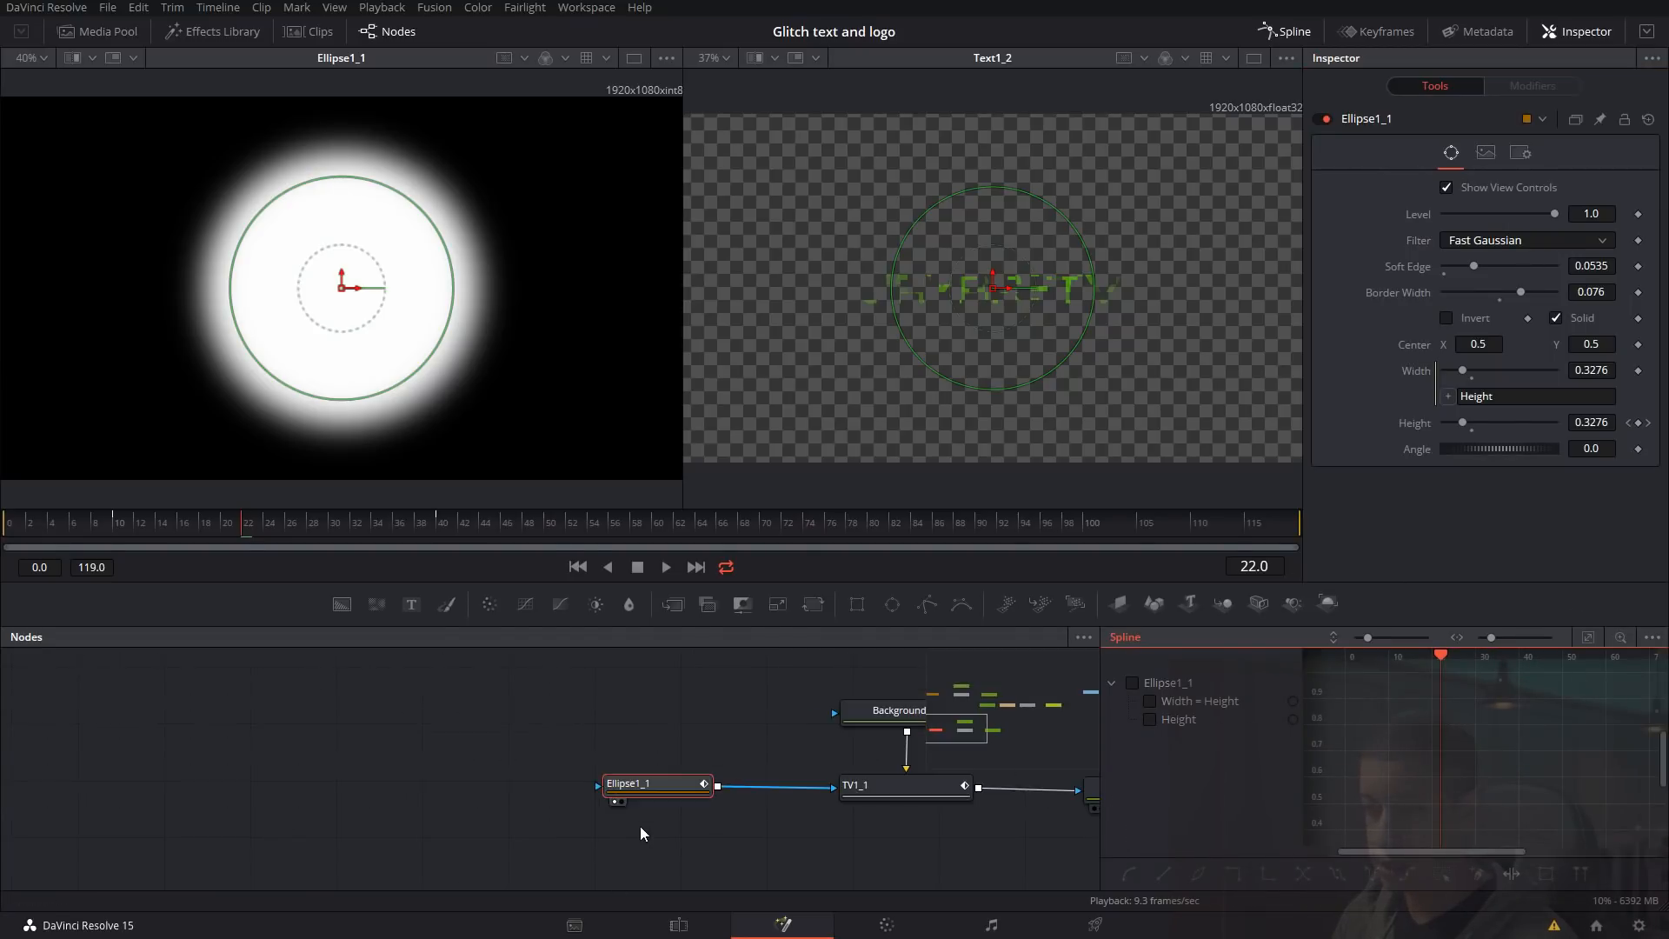
click(1174, 720)
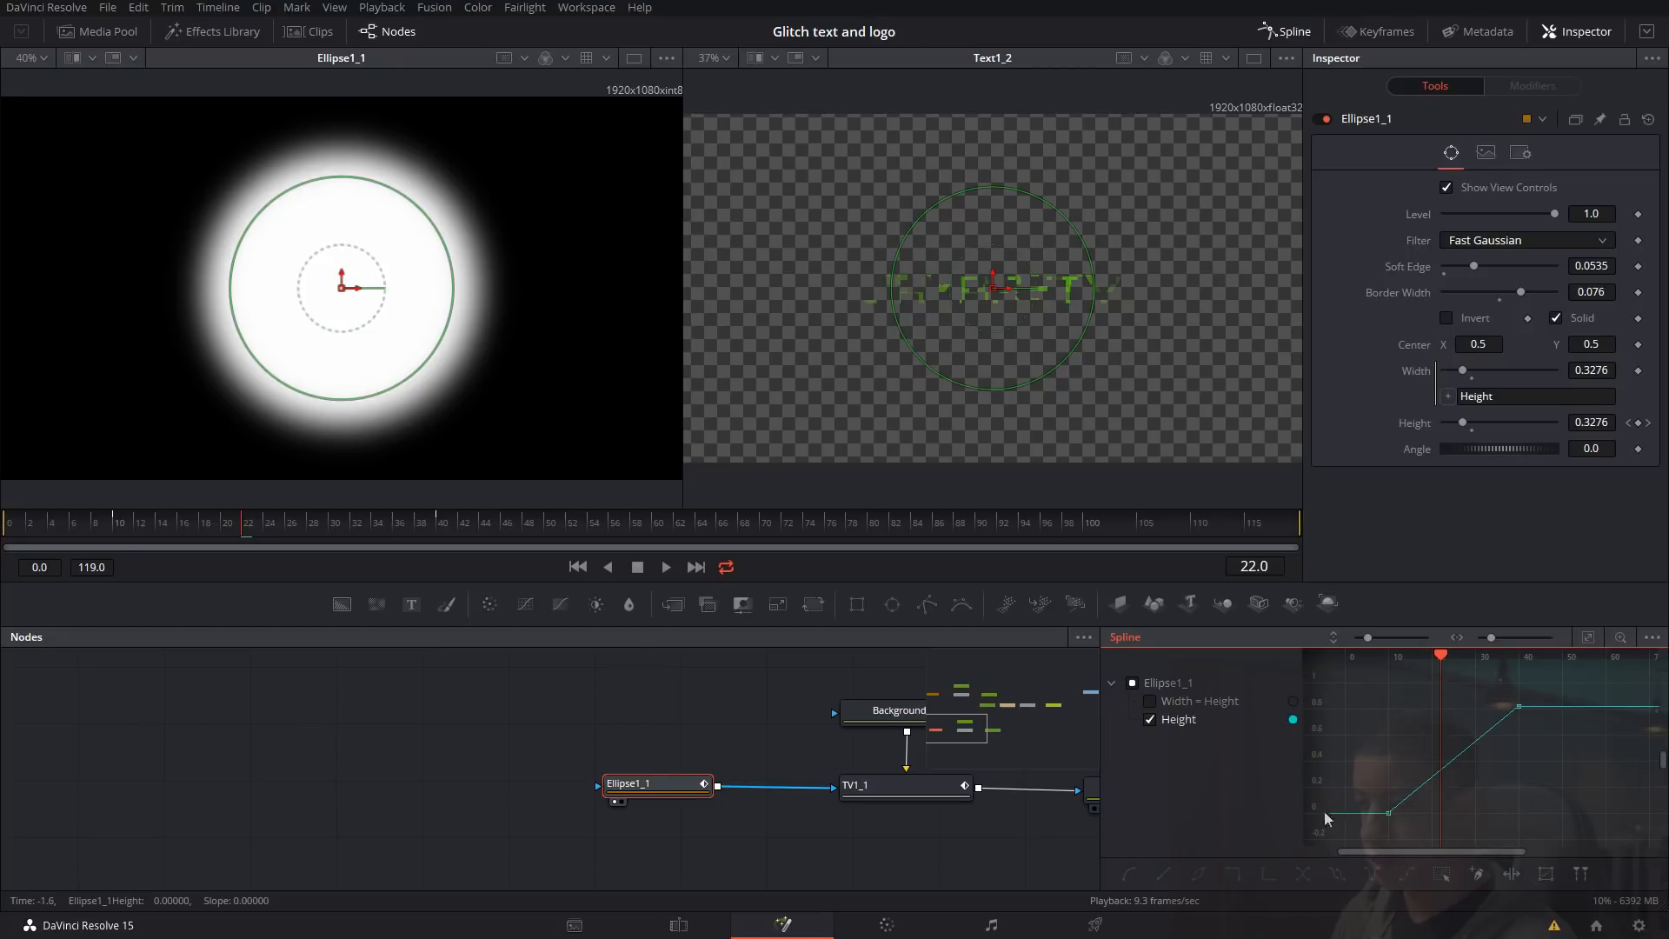
drag(1082, 835, 971, 835)
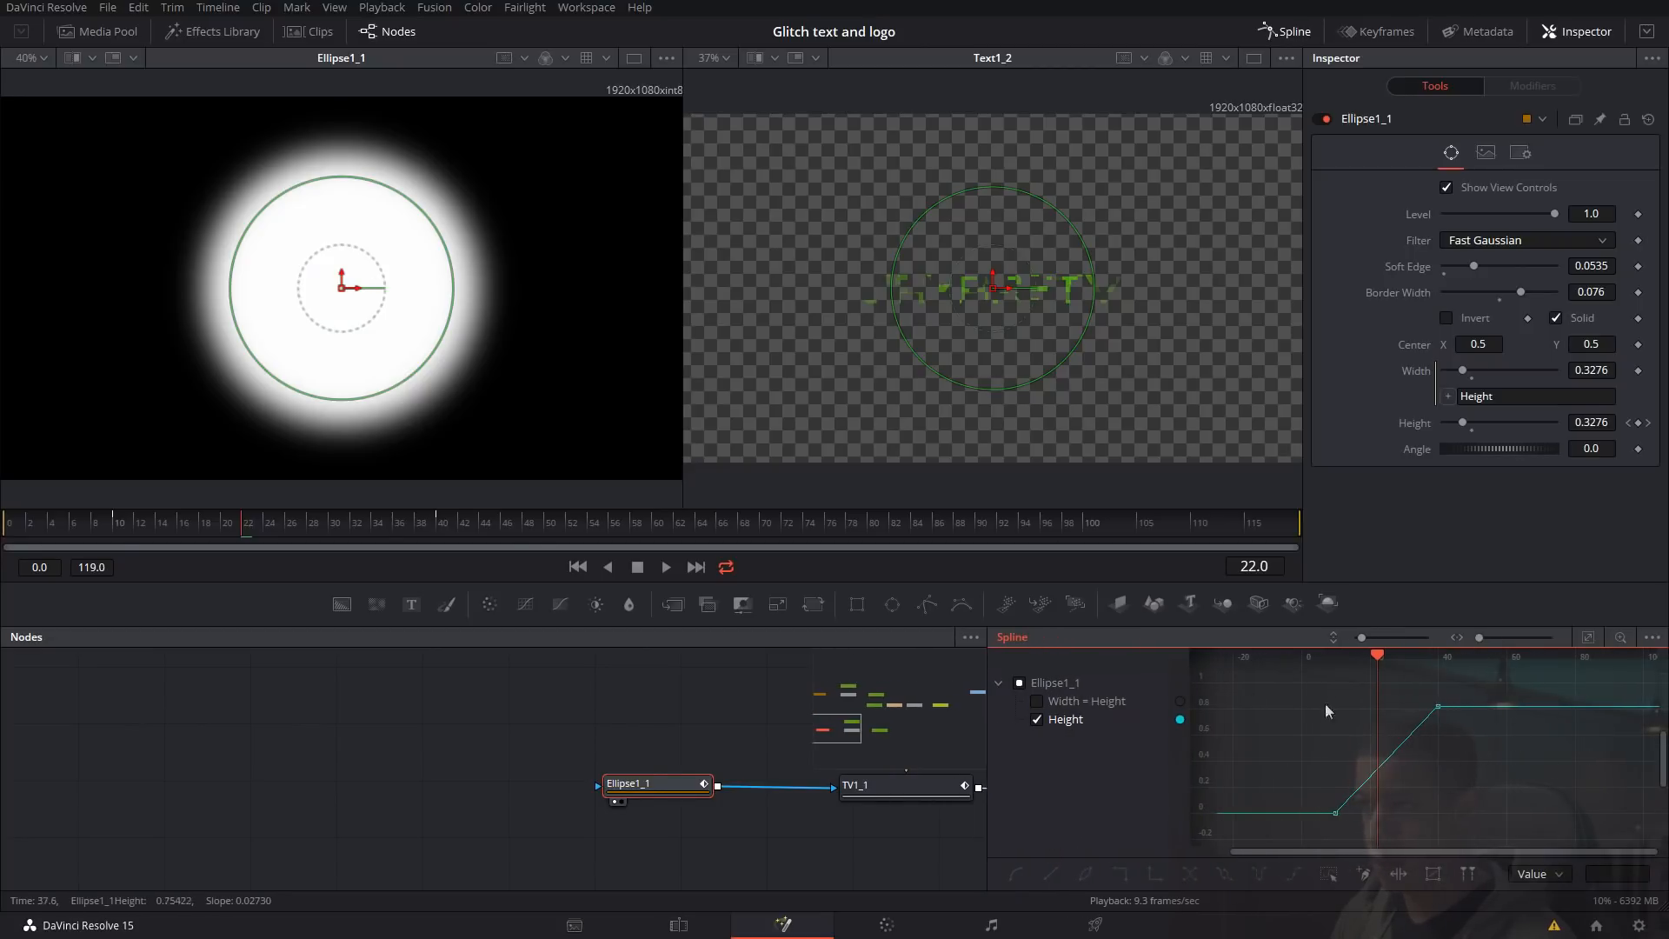
Load BrightnessContrast1 into the first viewer to compare the colored text with Text1_2
drag(635, 737, 32, 765)
scroll(506, 800, down, 3)
drag(687, 779, 523, 801)
drag(616, 721, 310, 326)
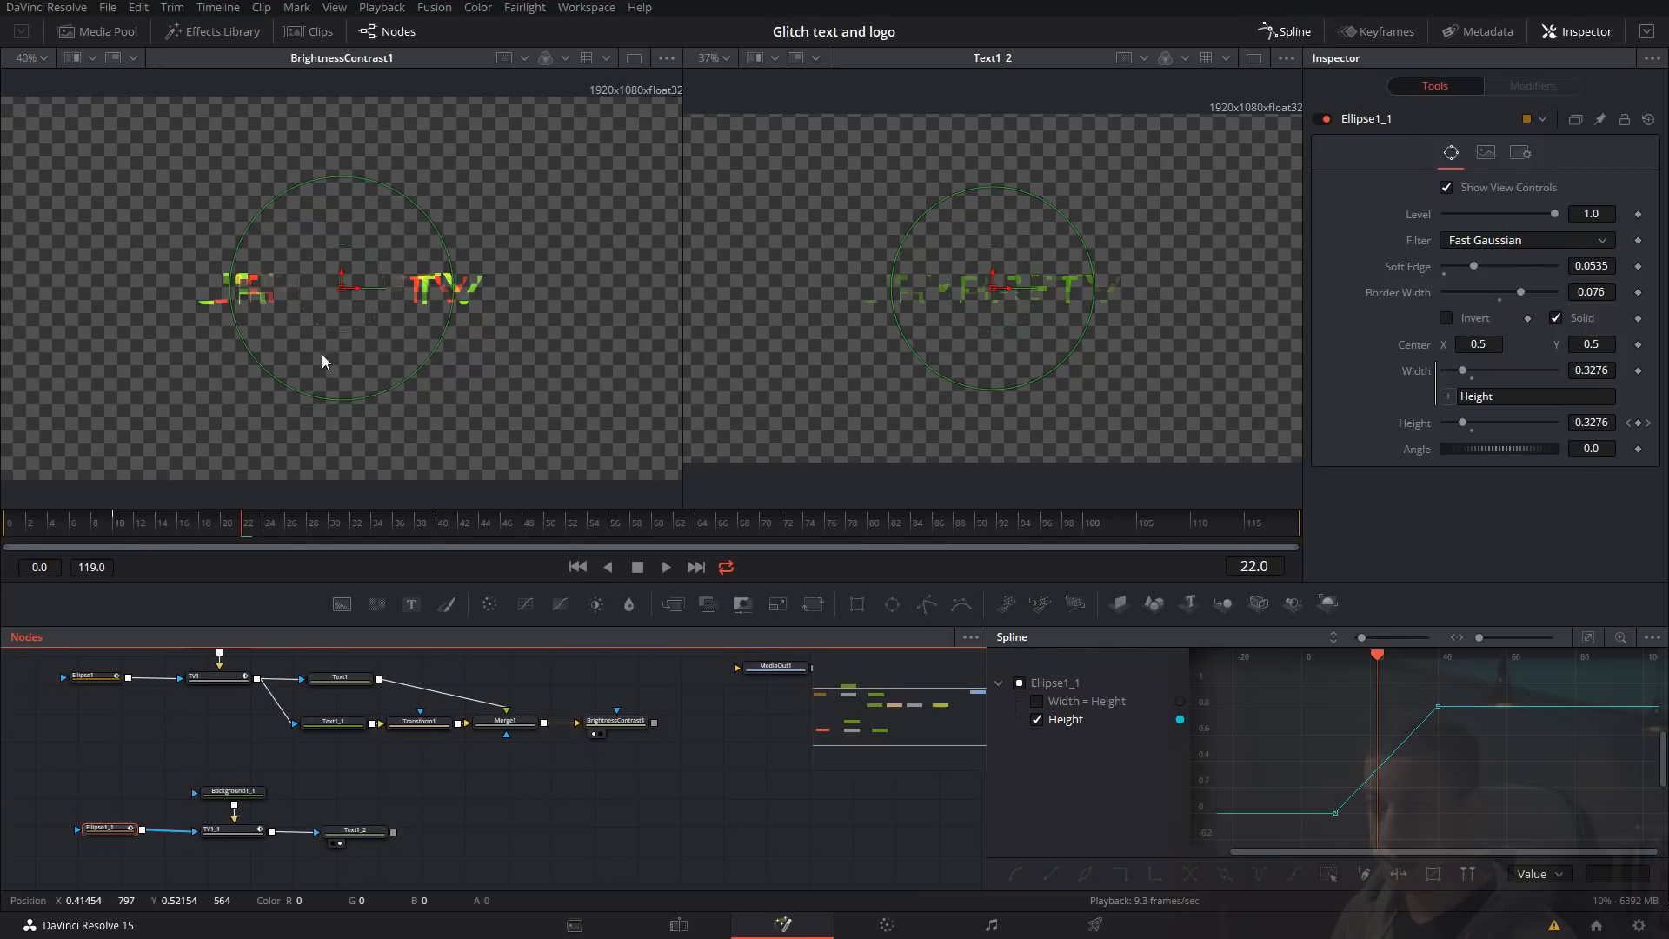
drag(439, 778, 661, 782)
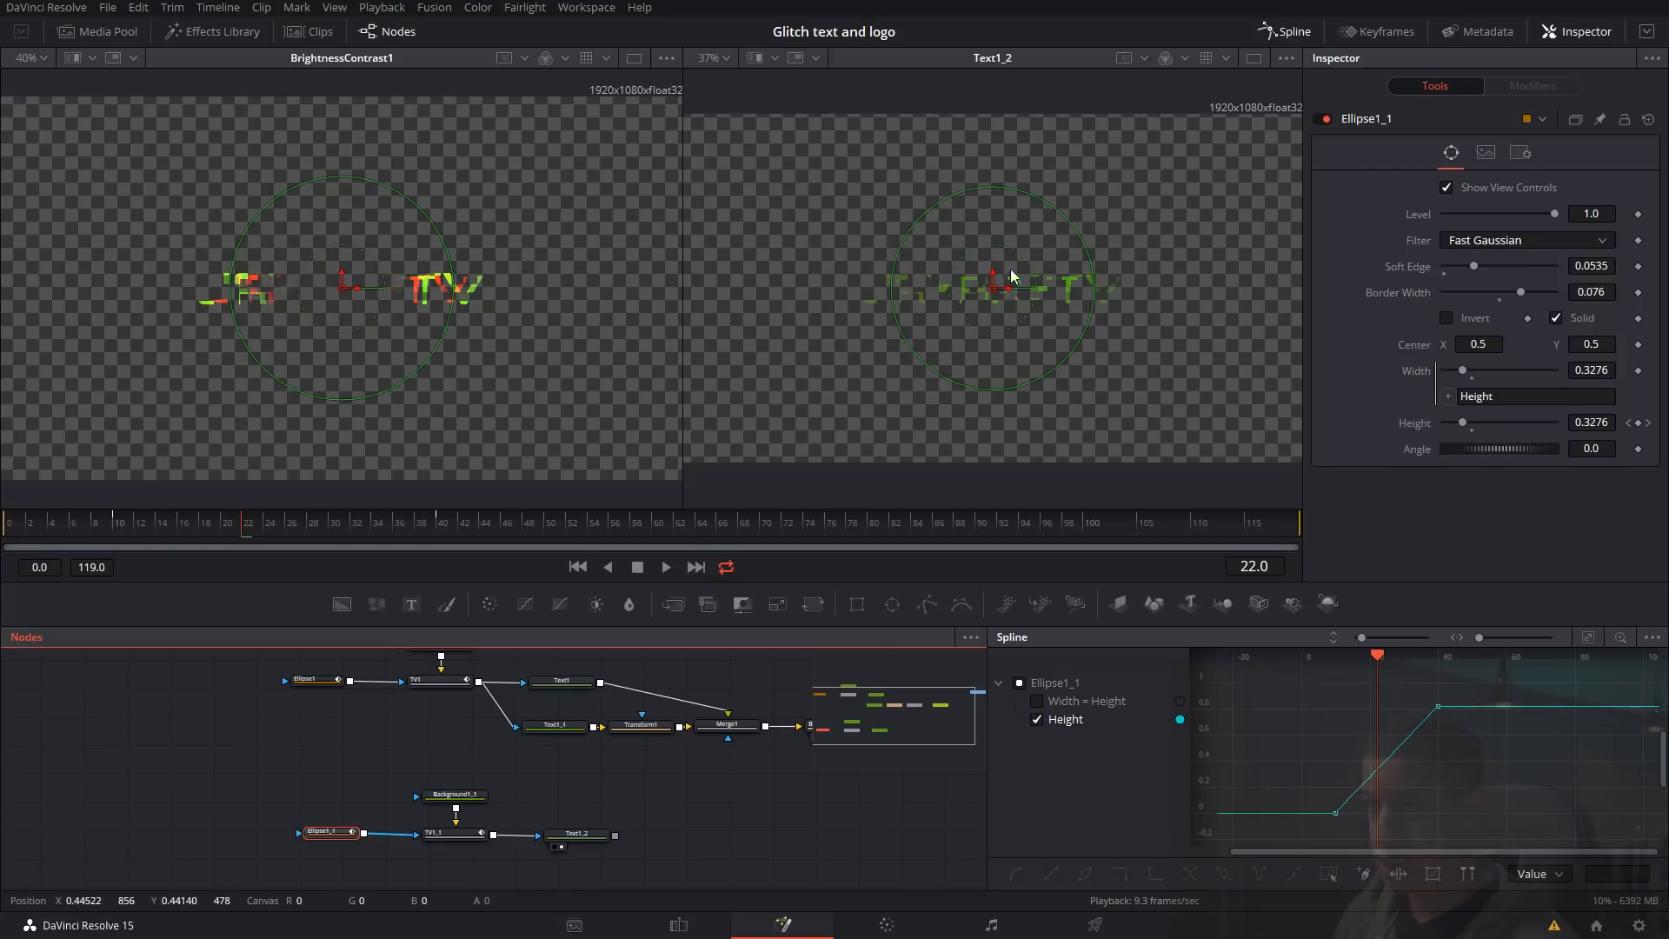
Change Text1_2's text color to white
click(583, 838)
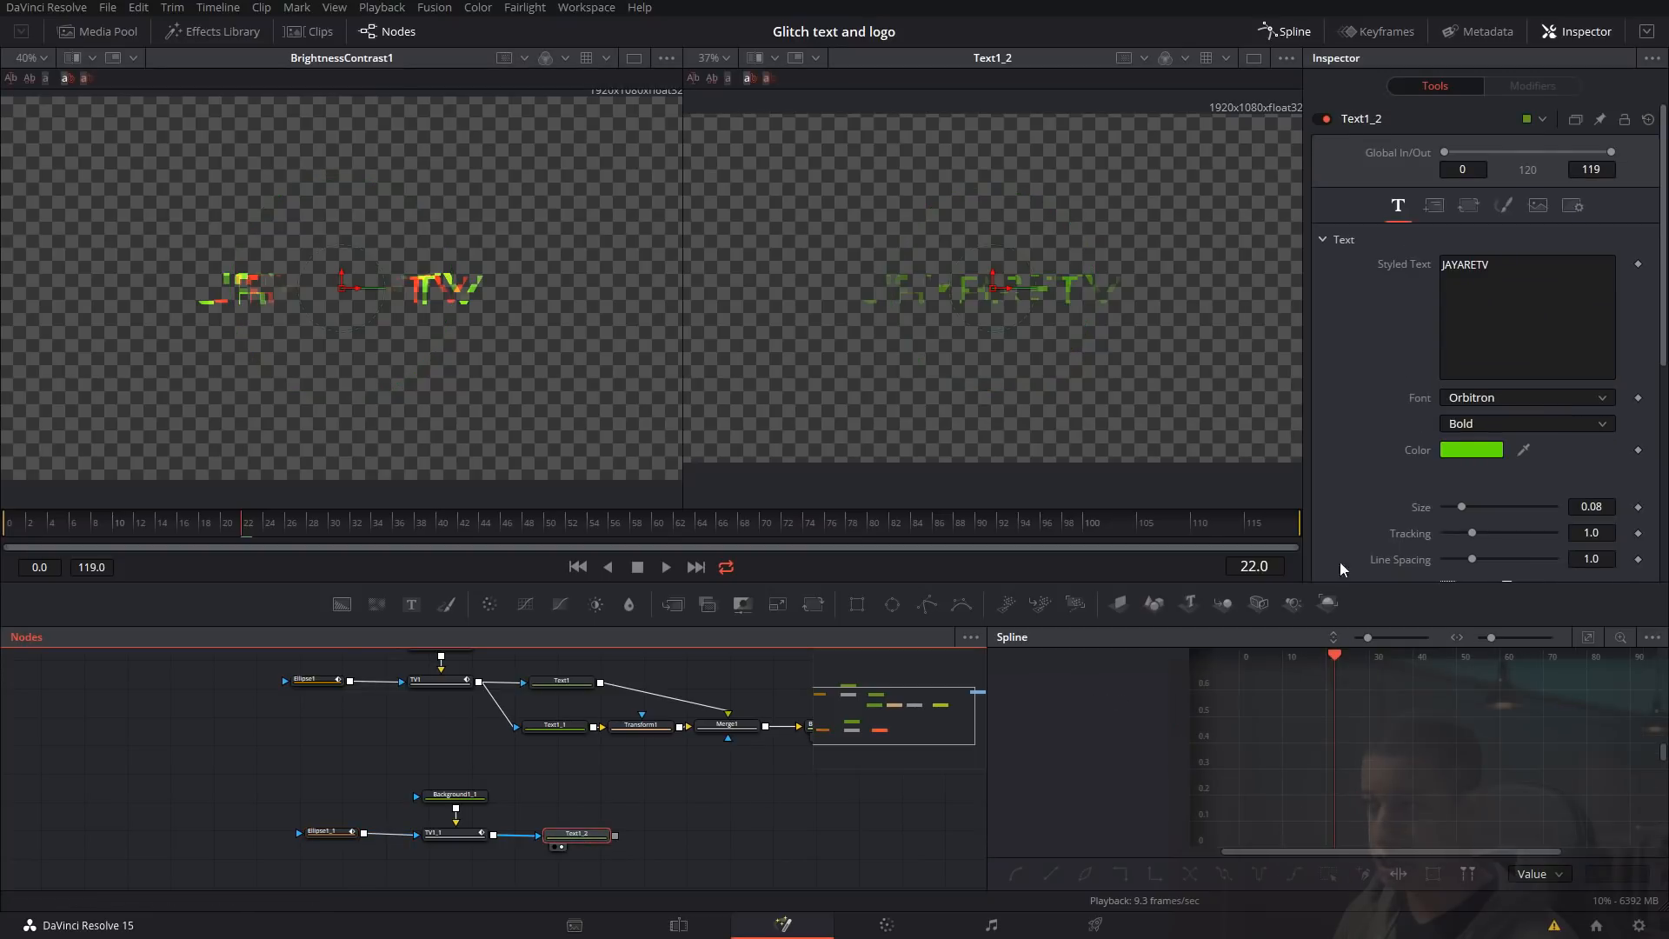
click(1472, 451)
click(1034, 632)
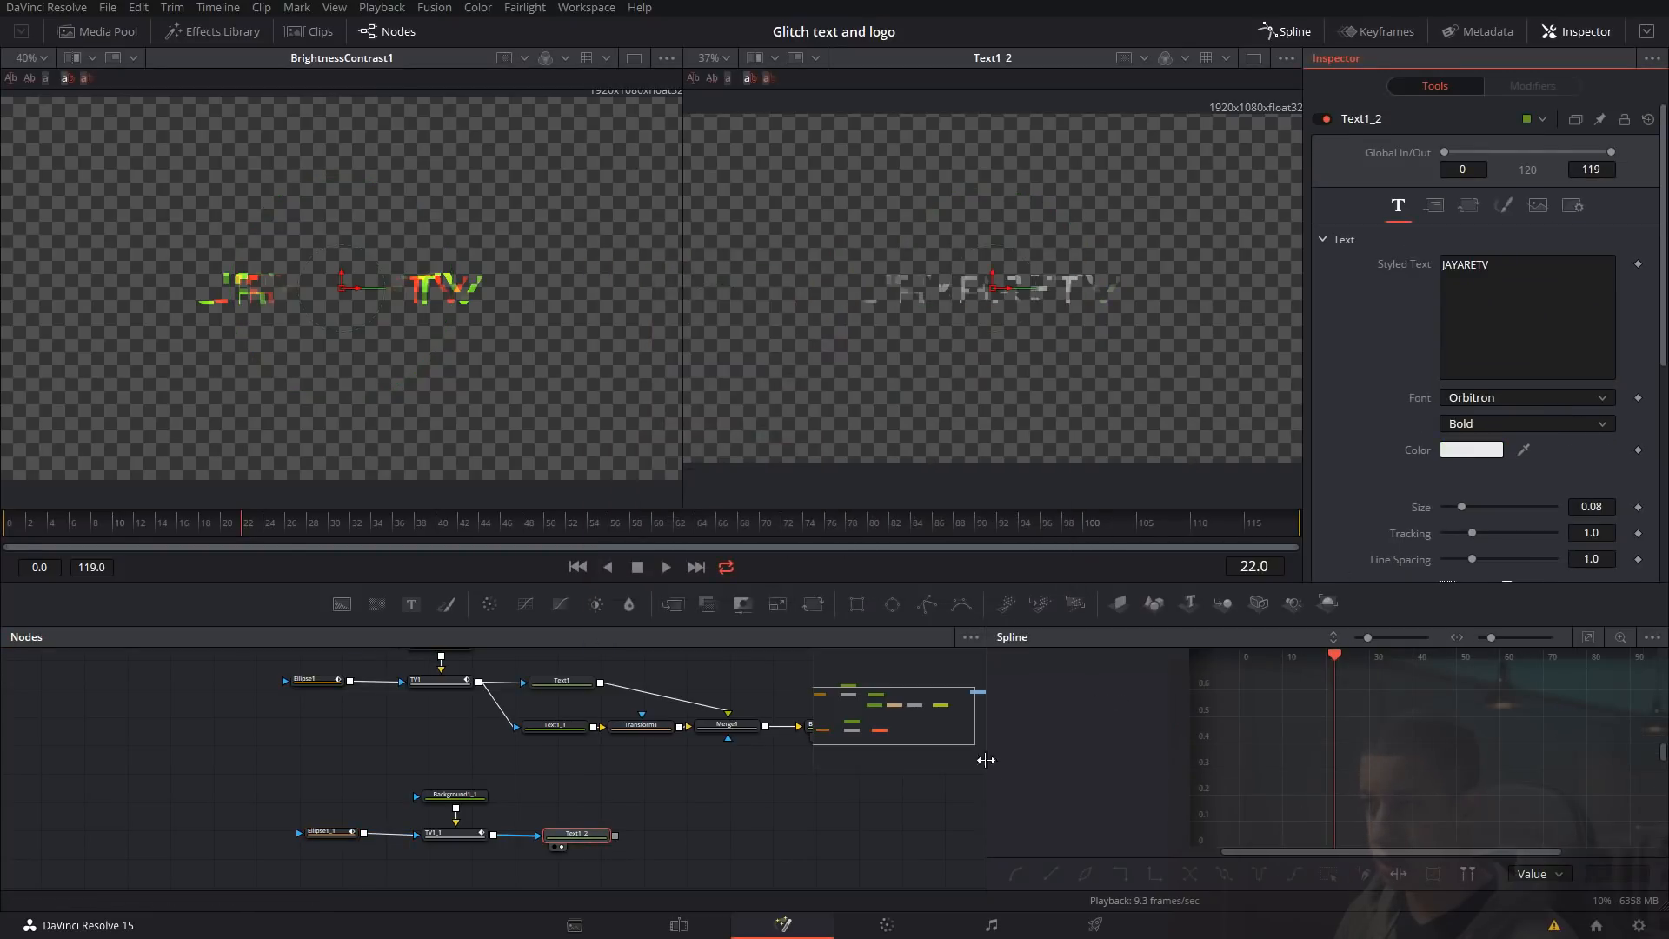
Try delaying Ellipse1_1's Height keyframes to start at frame 25, and play the animation to compare the timing
click(326, 832)
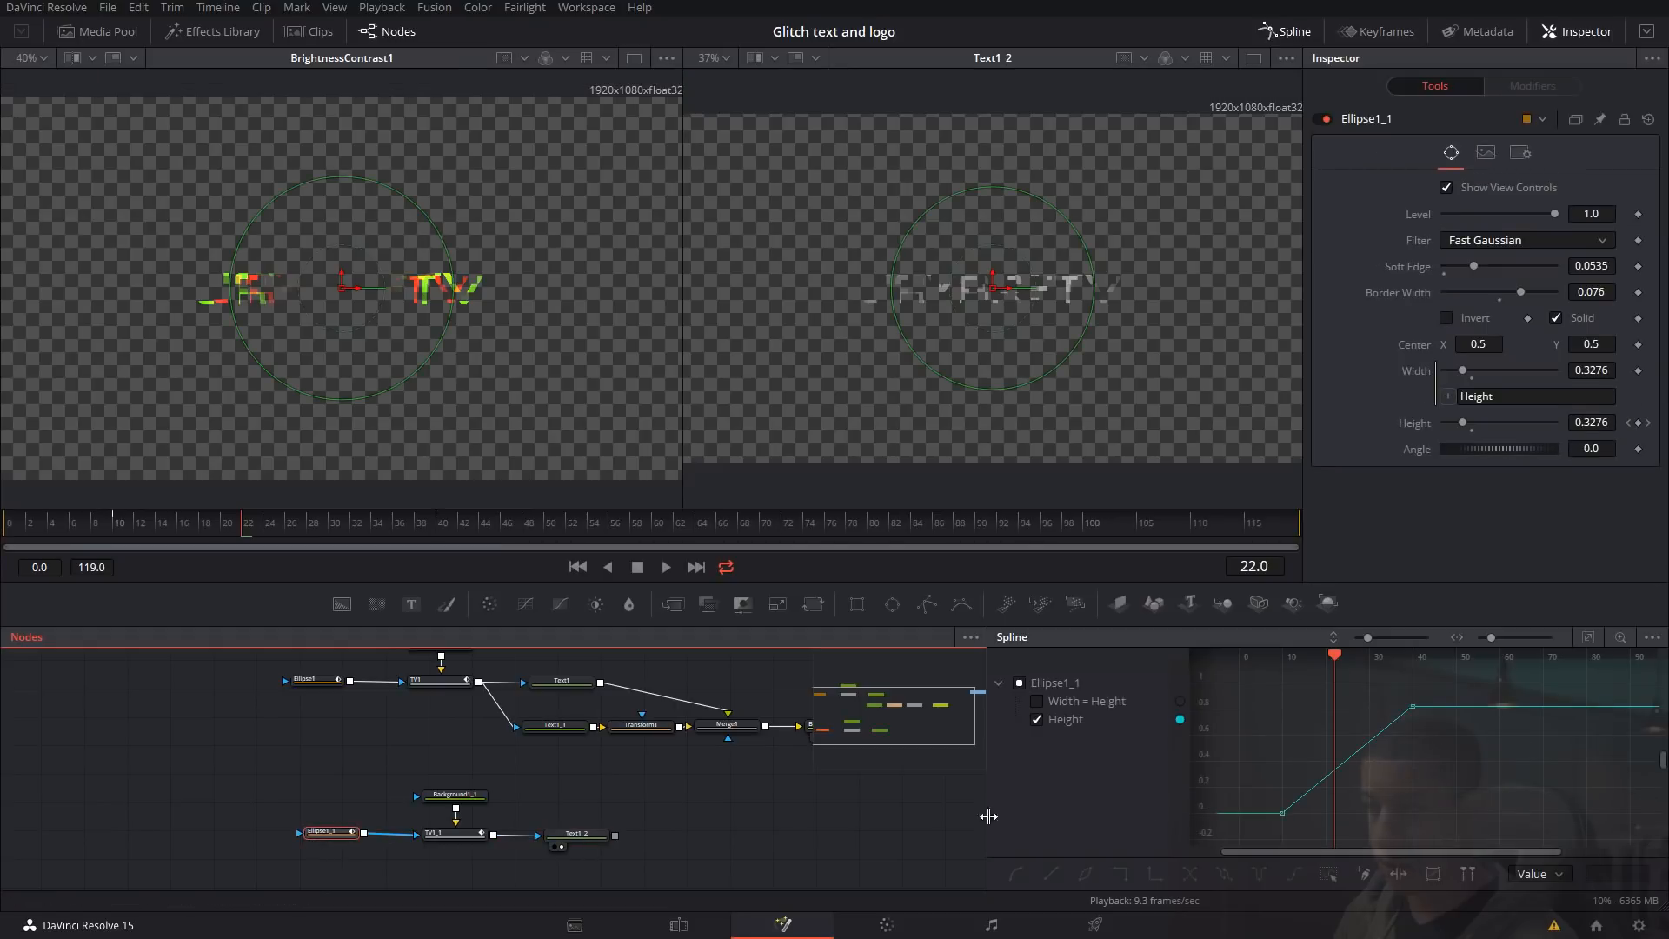
drag(1439, 689, 1311, 818)
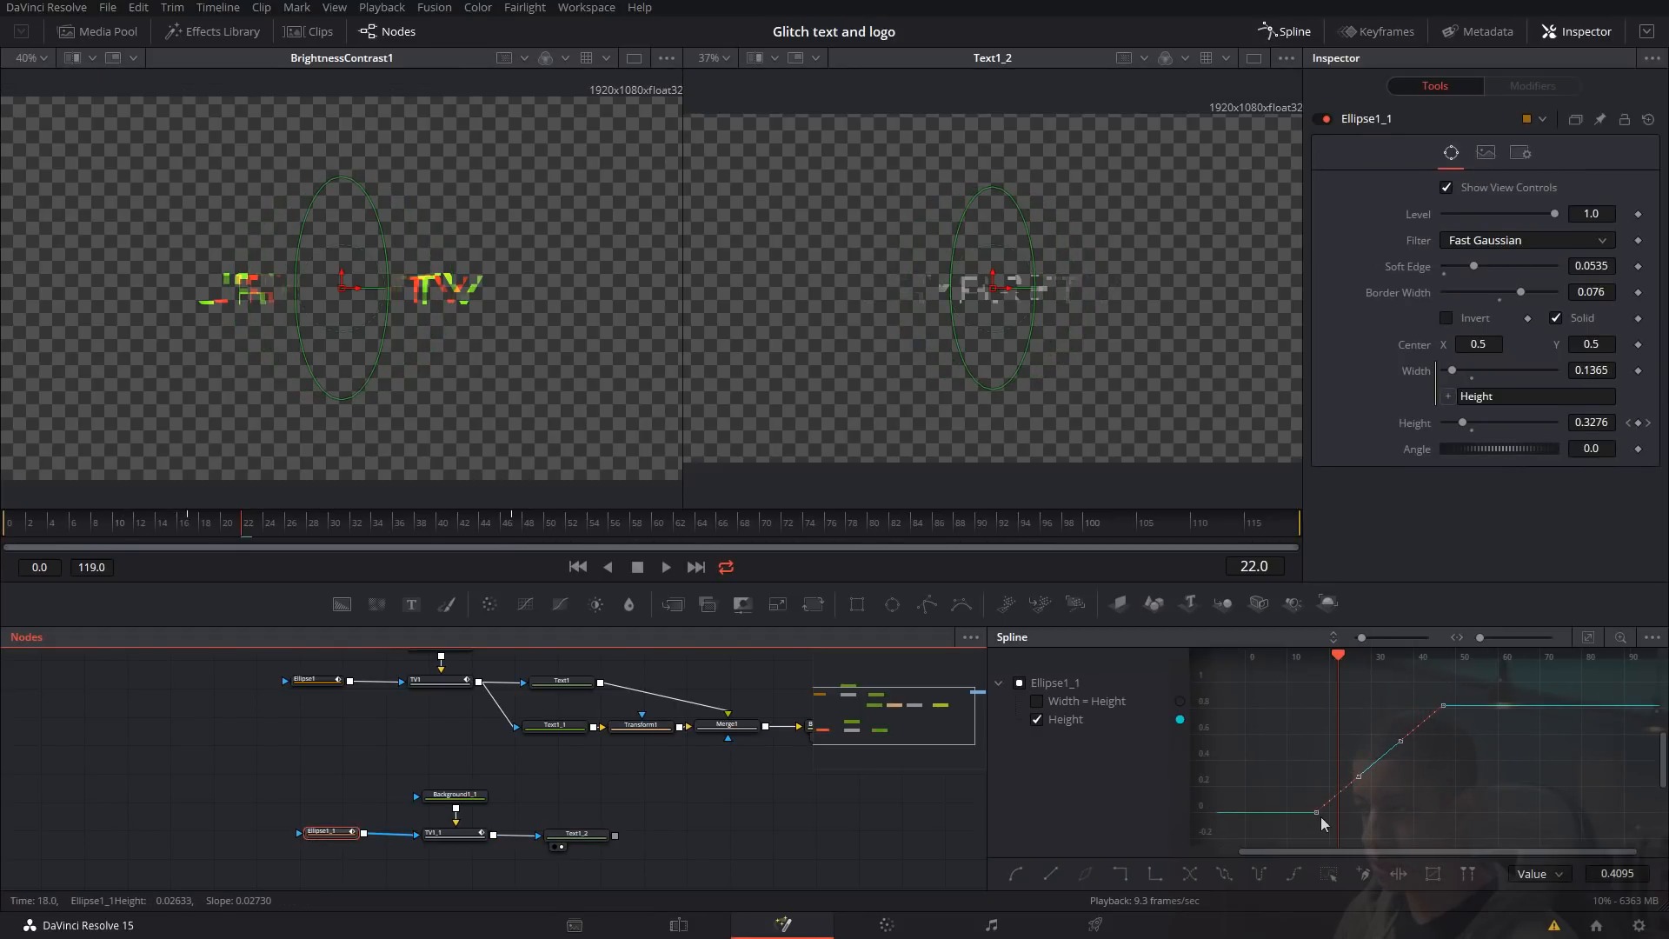
drag(1490, 696, 1348, 815)
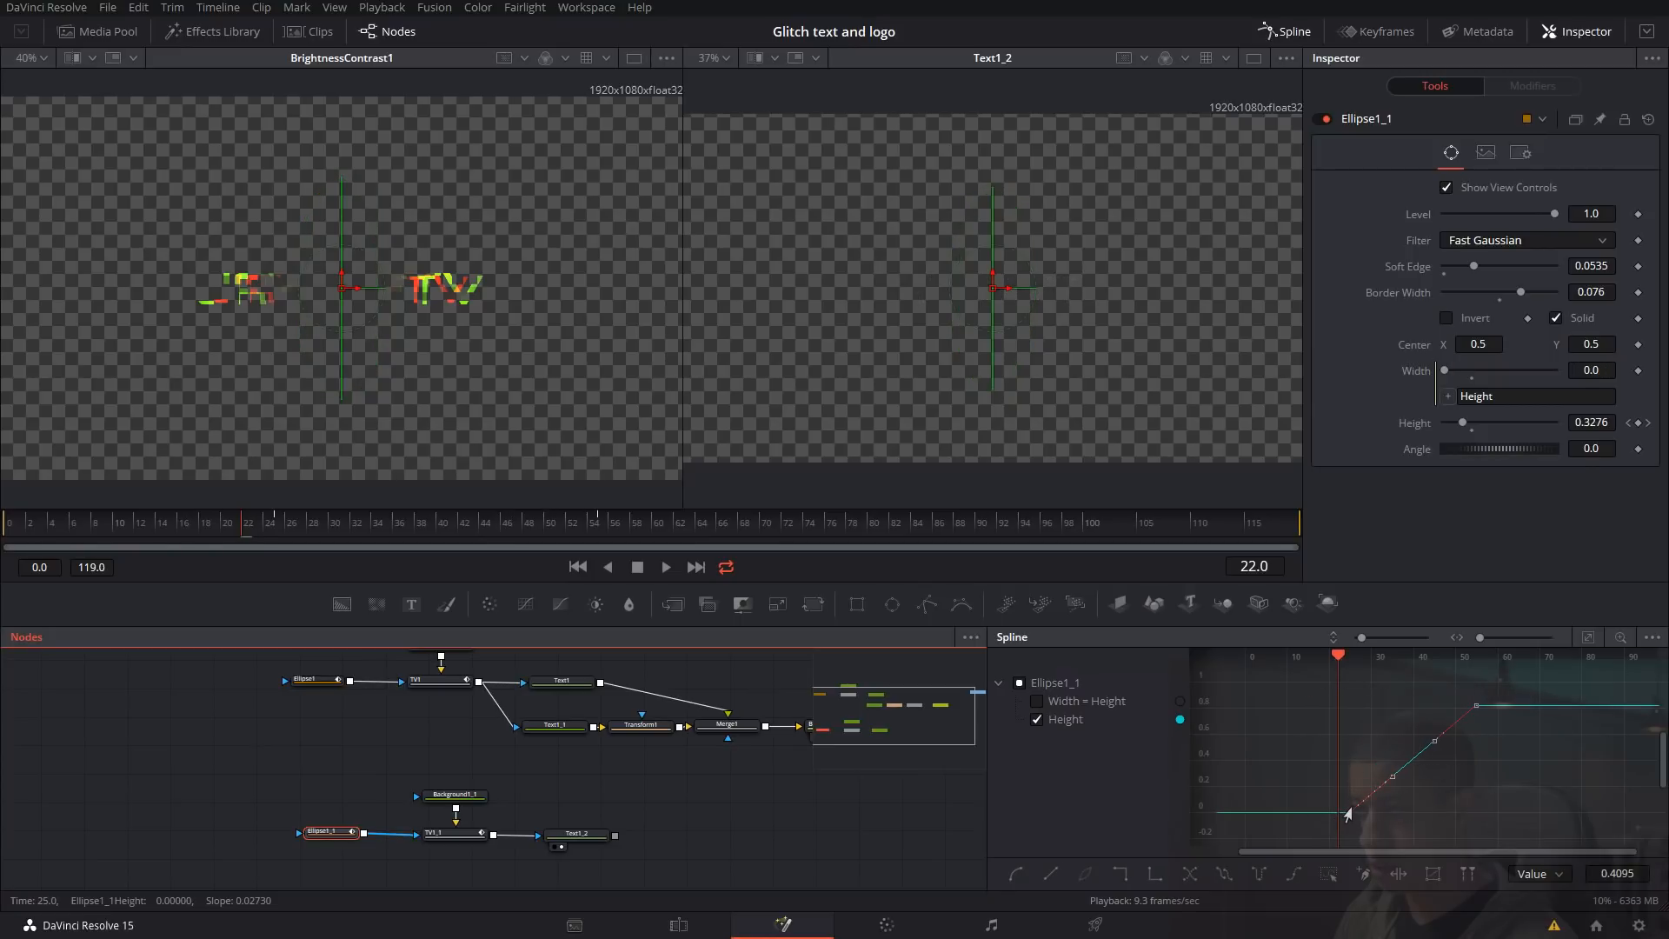
drag(351, 521, 226, 530)
key(space)
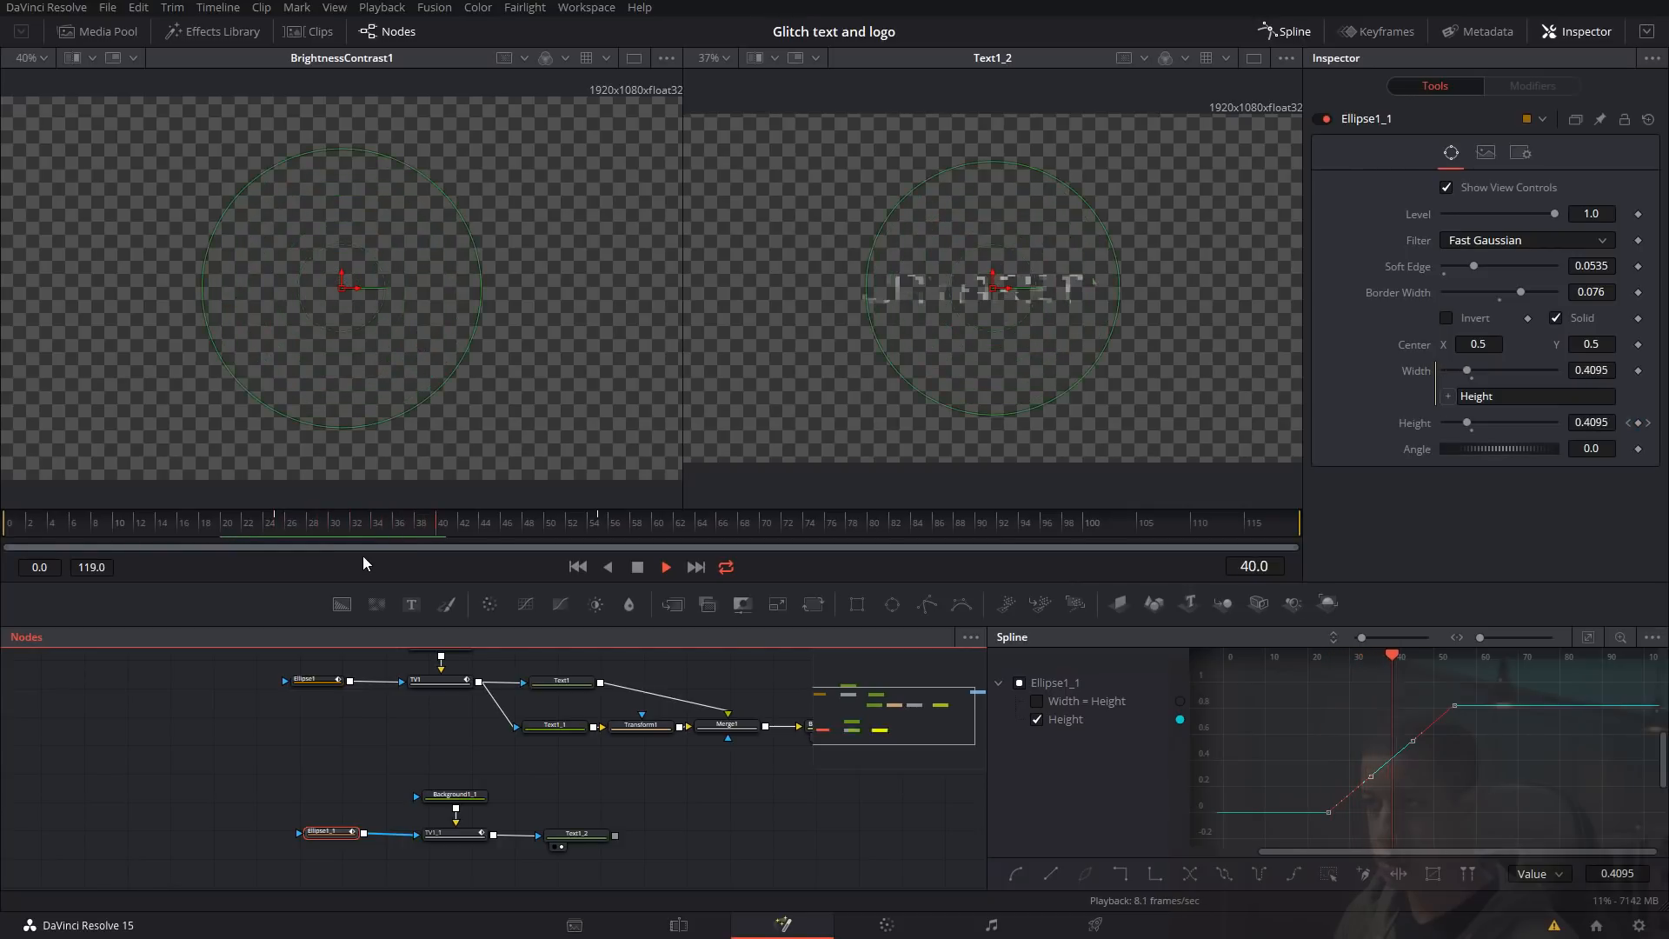
drag(327, 520, 287, 535)
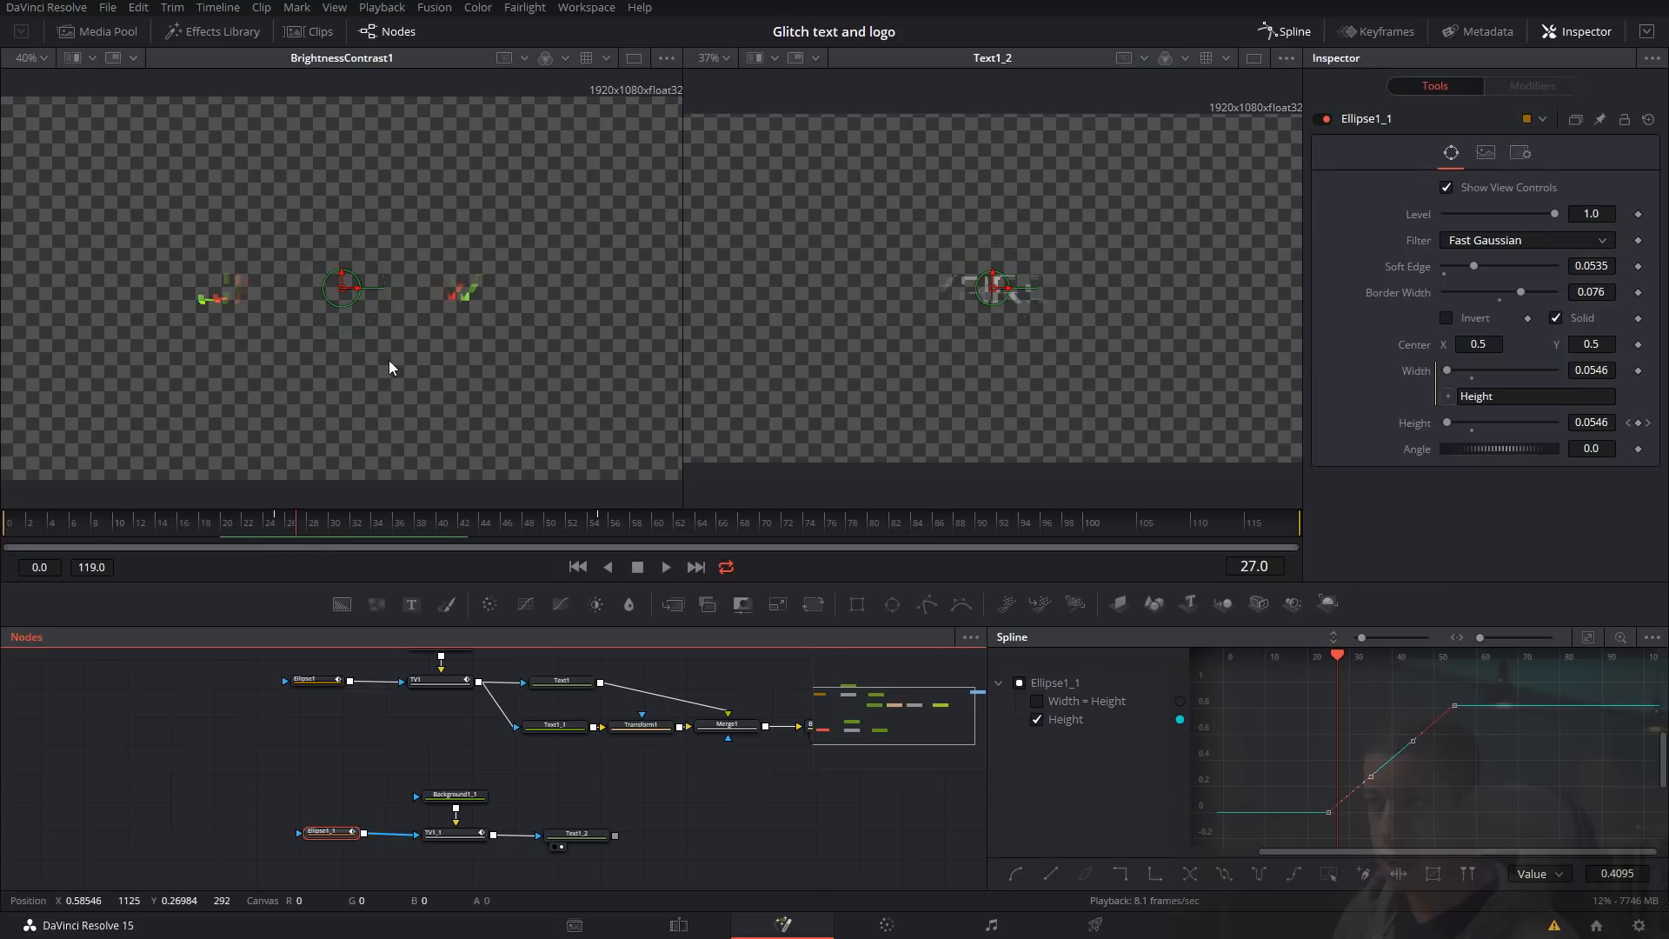
Shift all of Ellipse1_1's Height keyframes so the growth starts at frame 19, and replay the animation
drag(1495, 676, 1331, 818)
drag(1481, 684, 1284, 820)
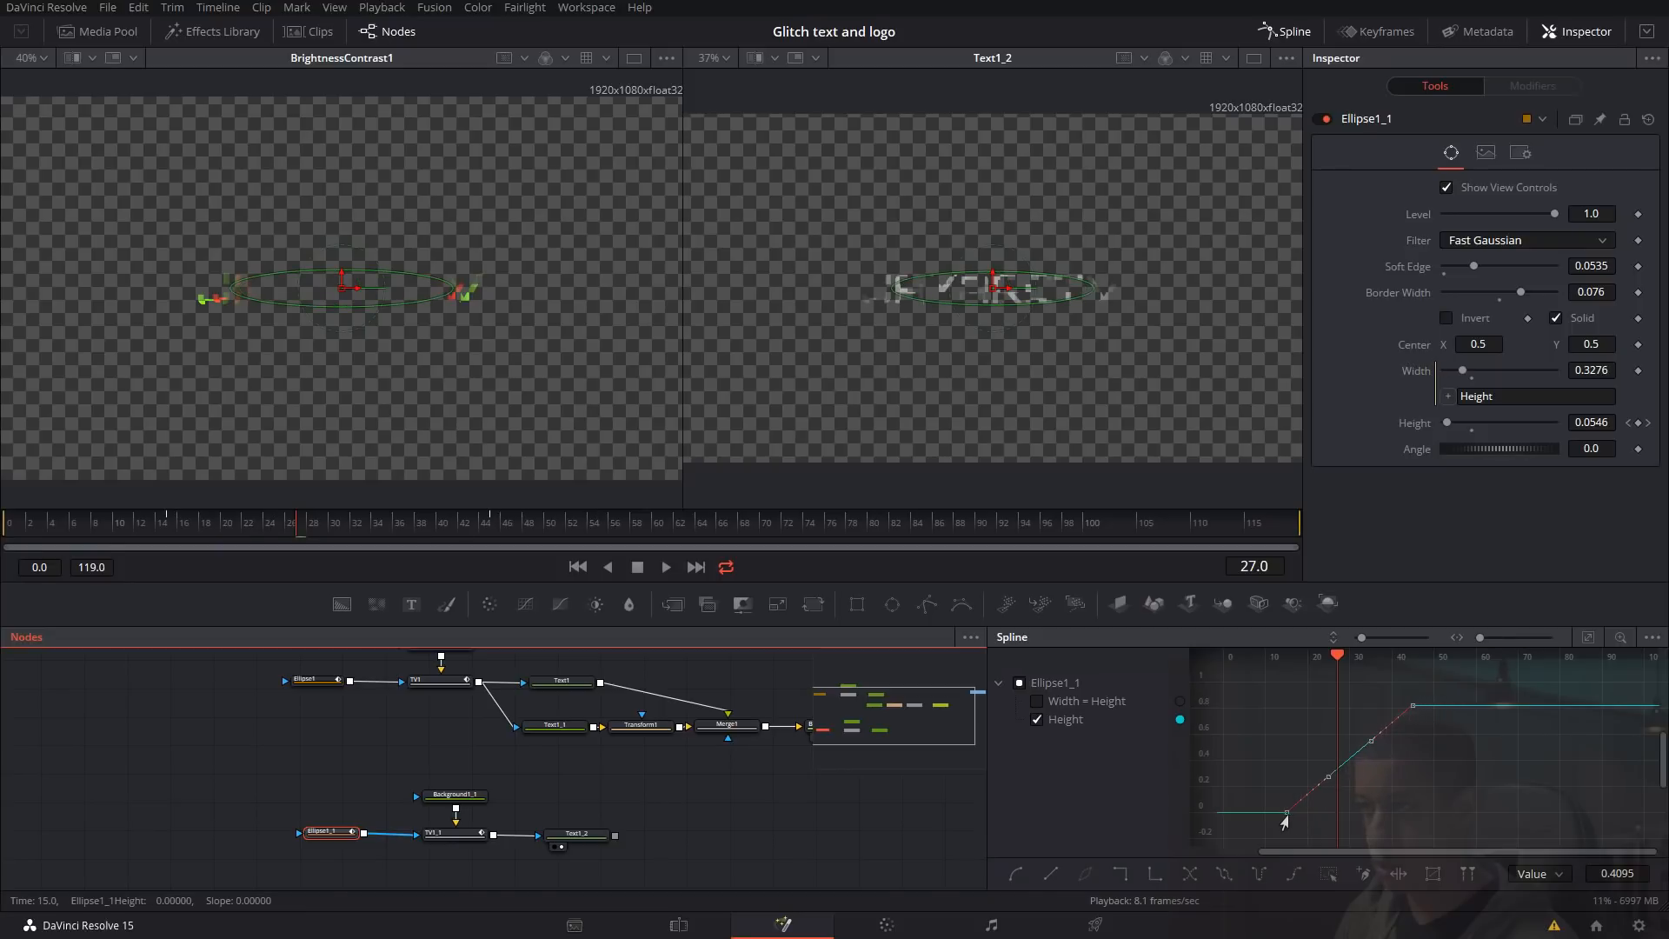
drag(279, 529, 214, 534)
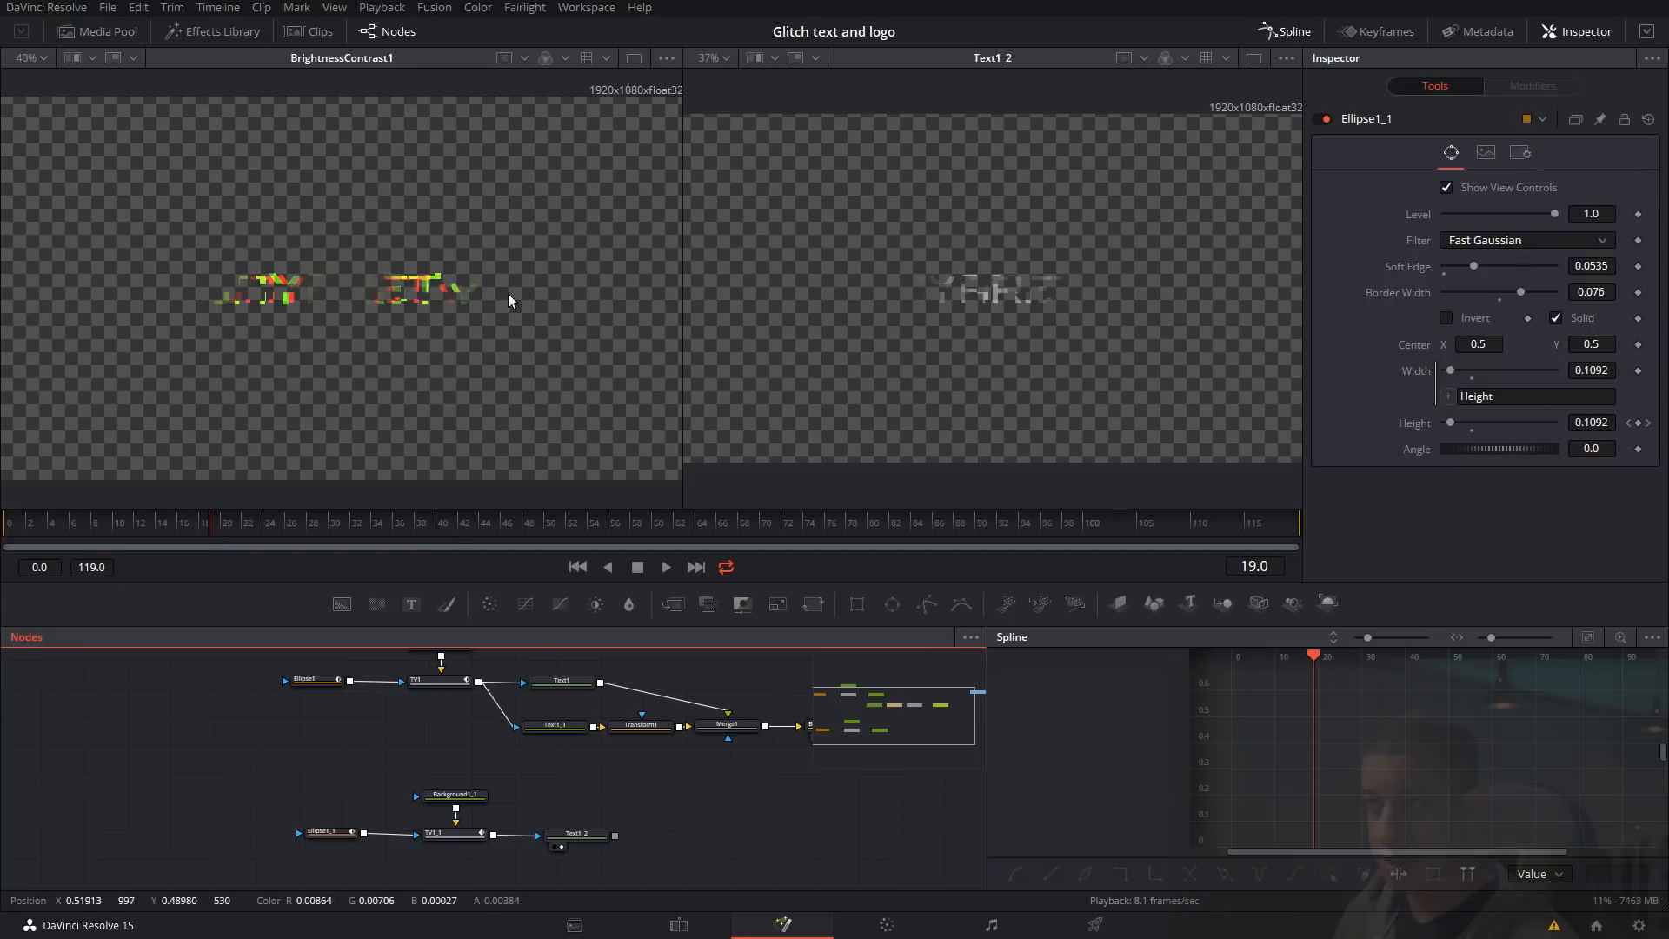
click(344, 831)
drag(1301, 813, 1318, 814)
drag(296, 524, 108, 525)
key(space)
key(space)
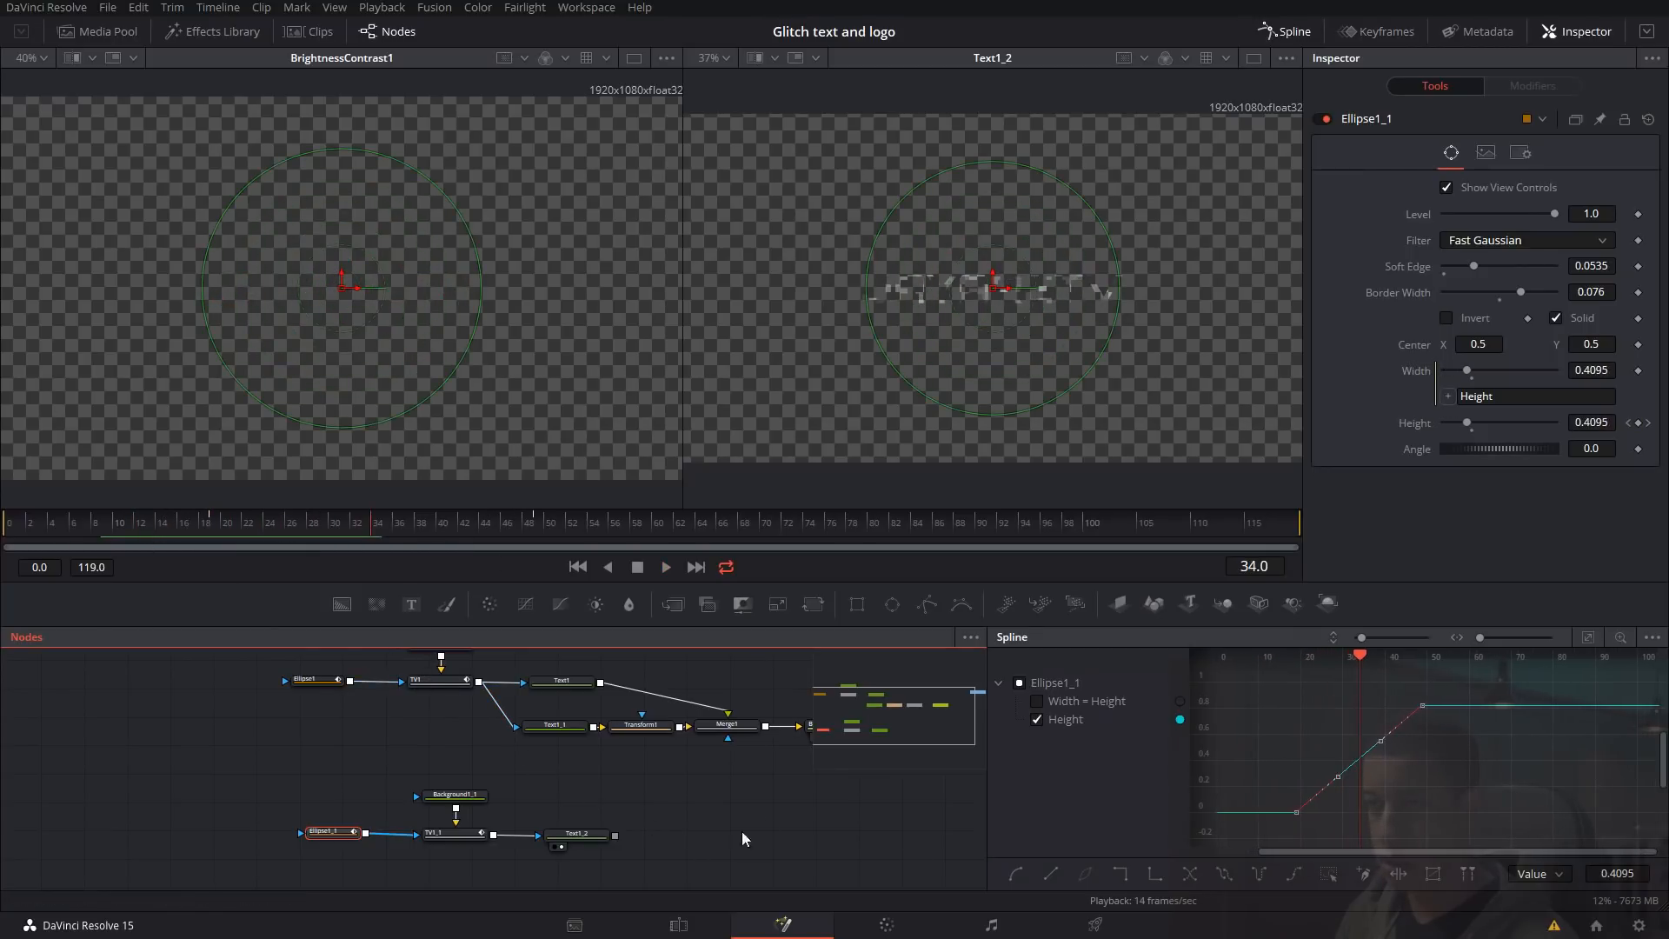
Merge BrightnessContrast1 over Text1_2 and show the new merge in the first viewer
drag(742, 833, 486, 807)
drag(620, 701, 354, 812)
key(1)
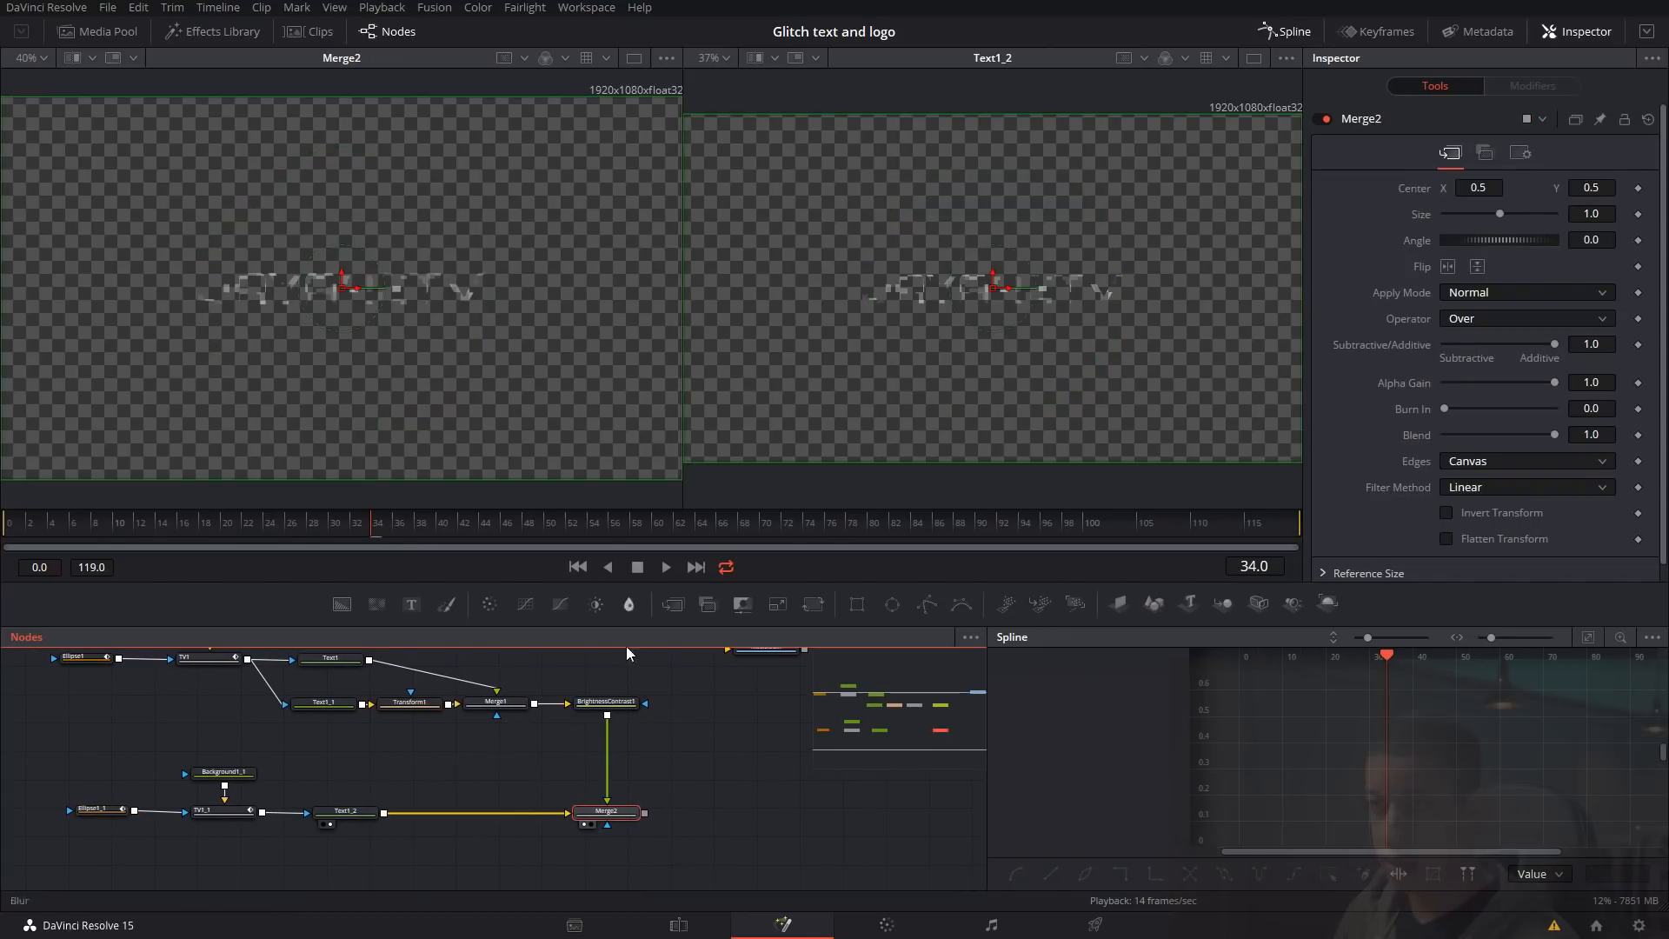
Play the Merge2 animation and scrub to frames 29 and 36 to examine how the colored and white text combine
drag(267, 529, 78, 525)
key(space)
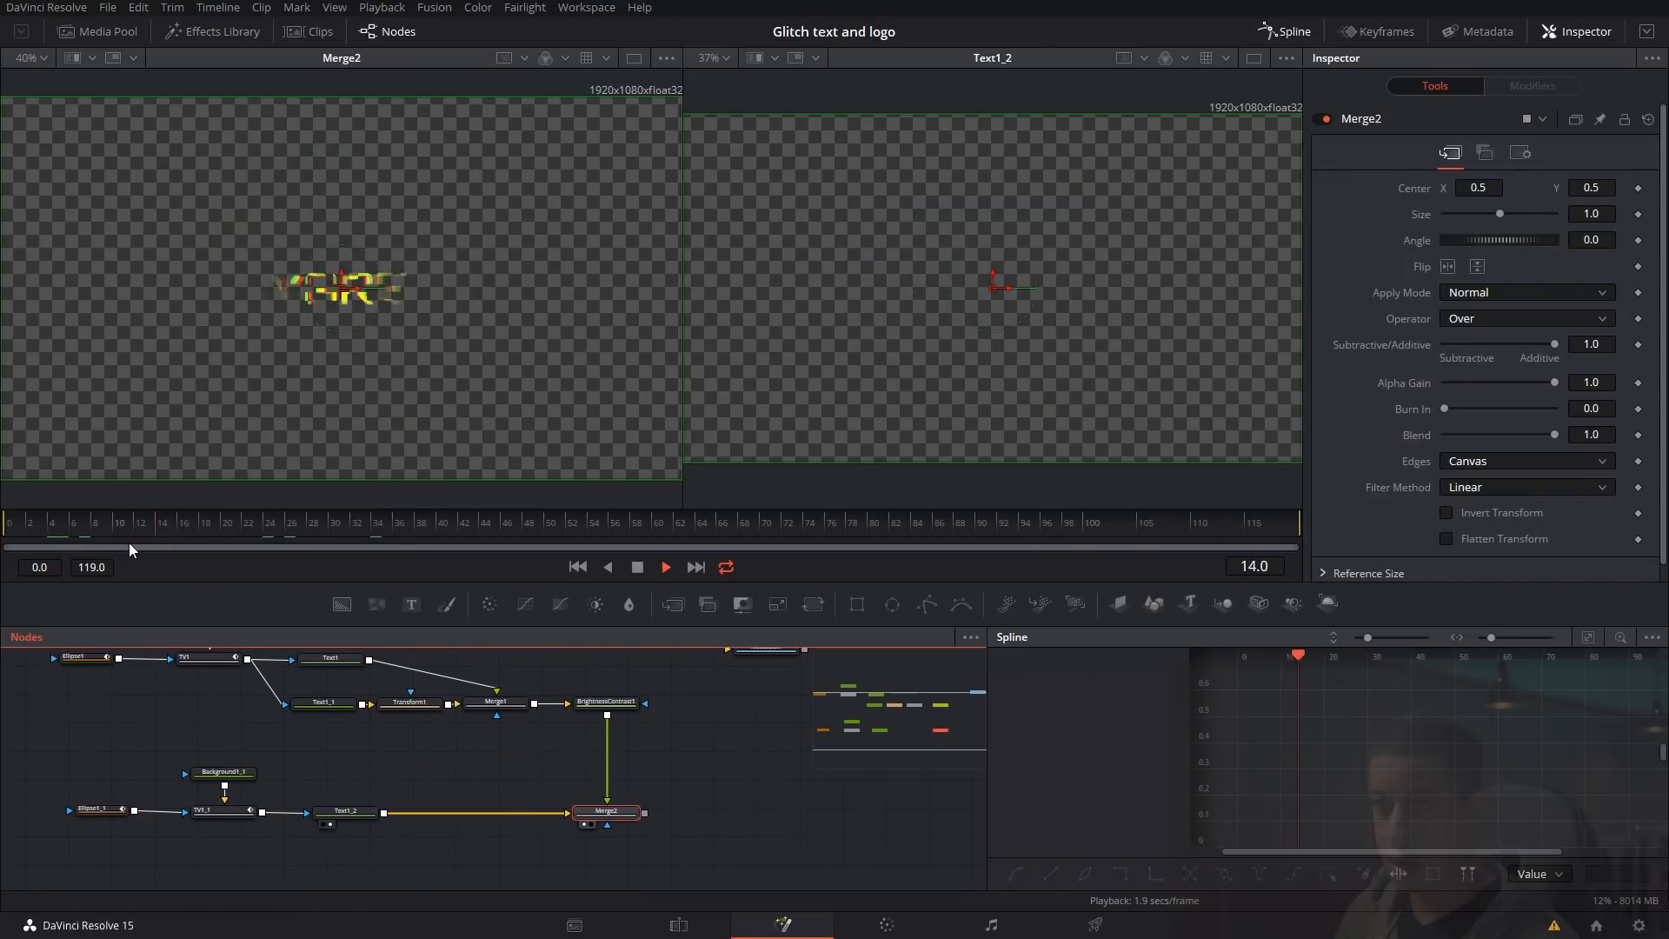
key(space)
drag(360, 773, 508, 797)
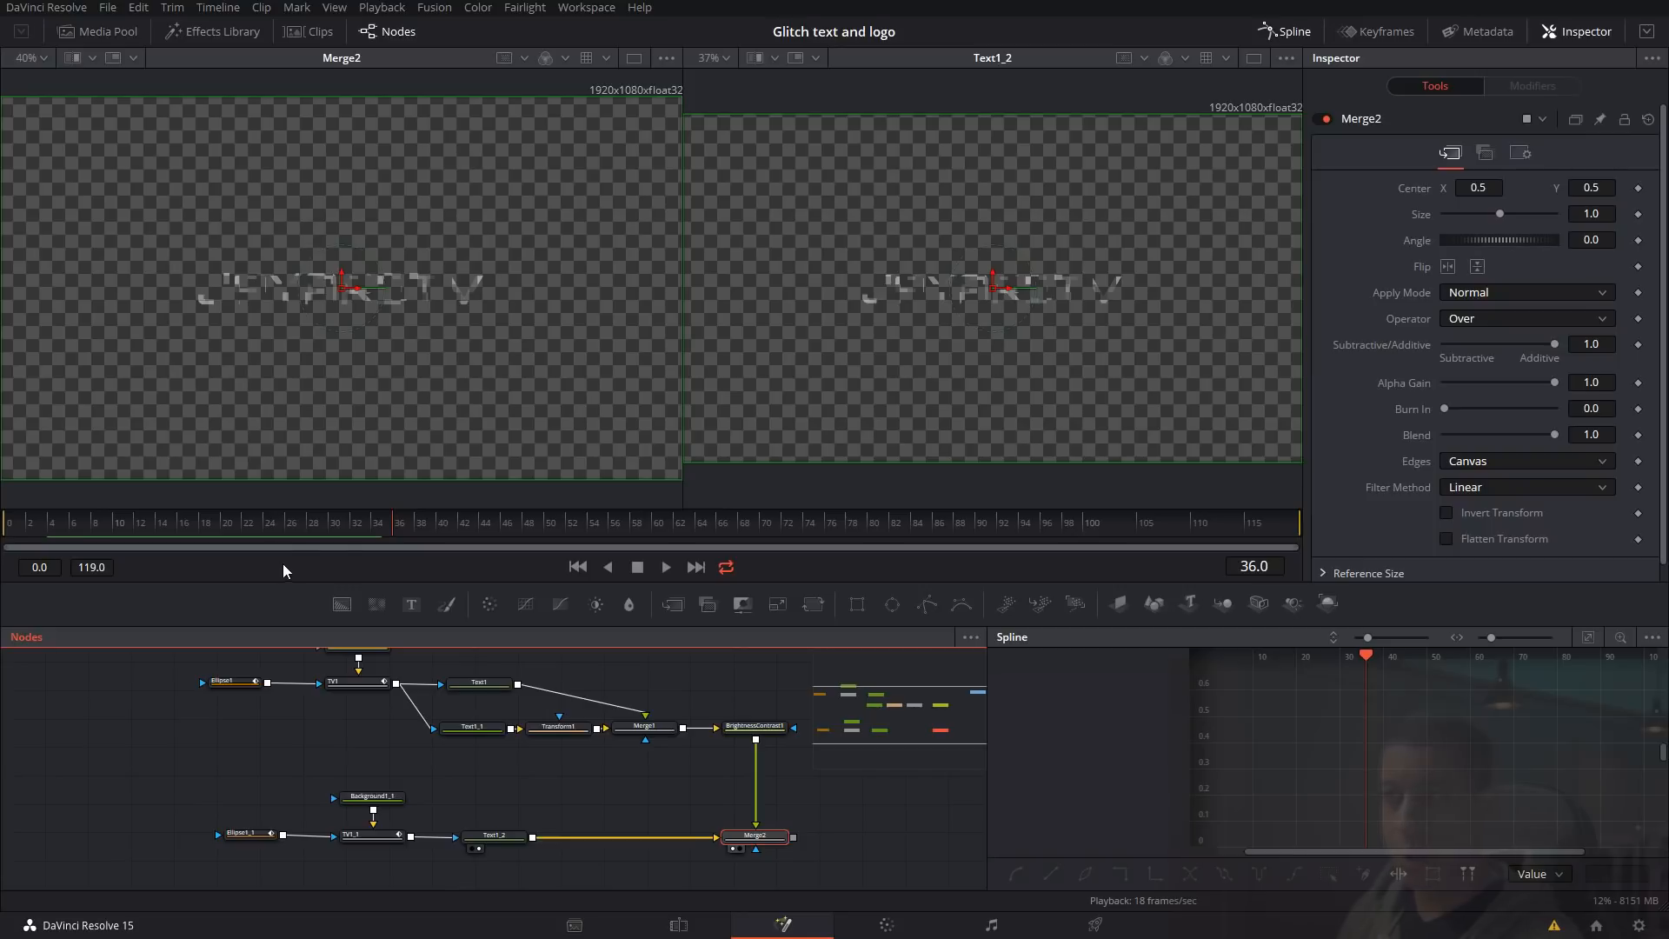
key(space)
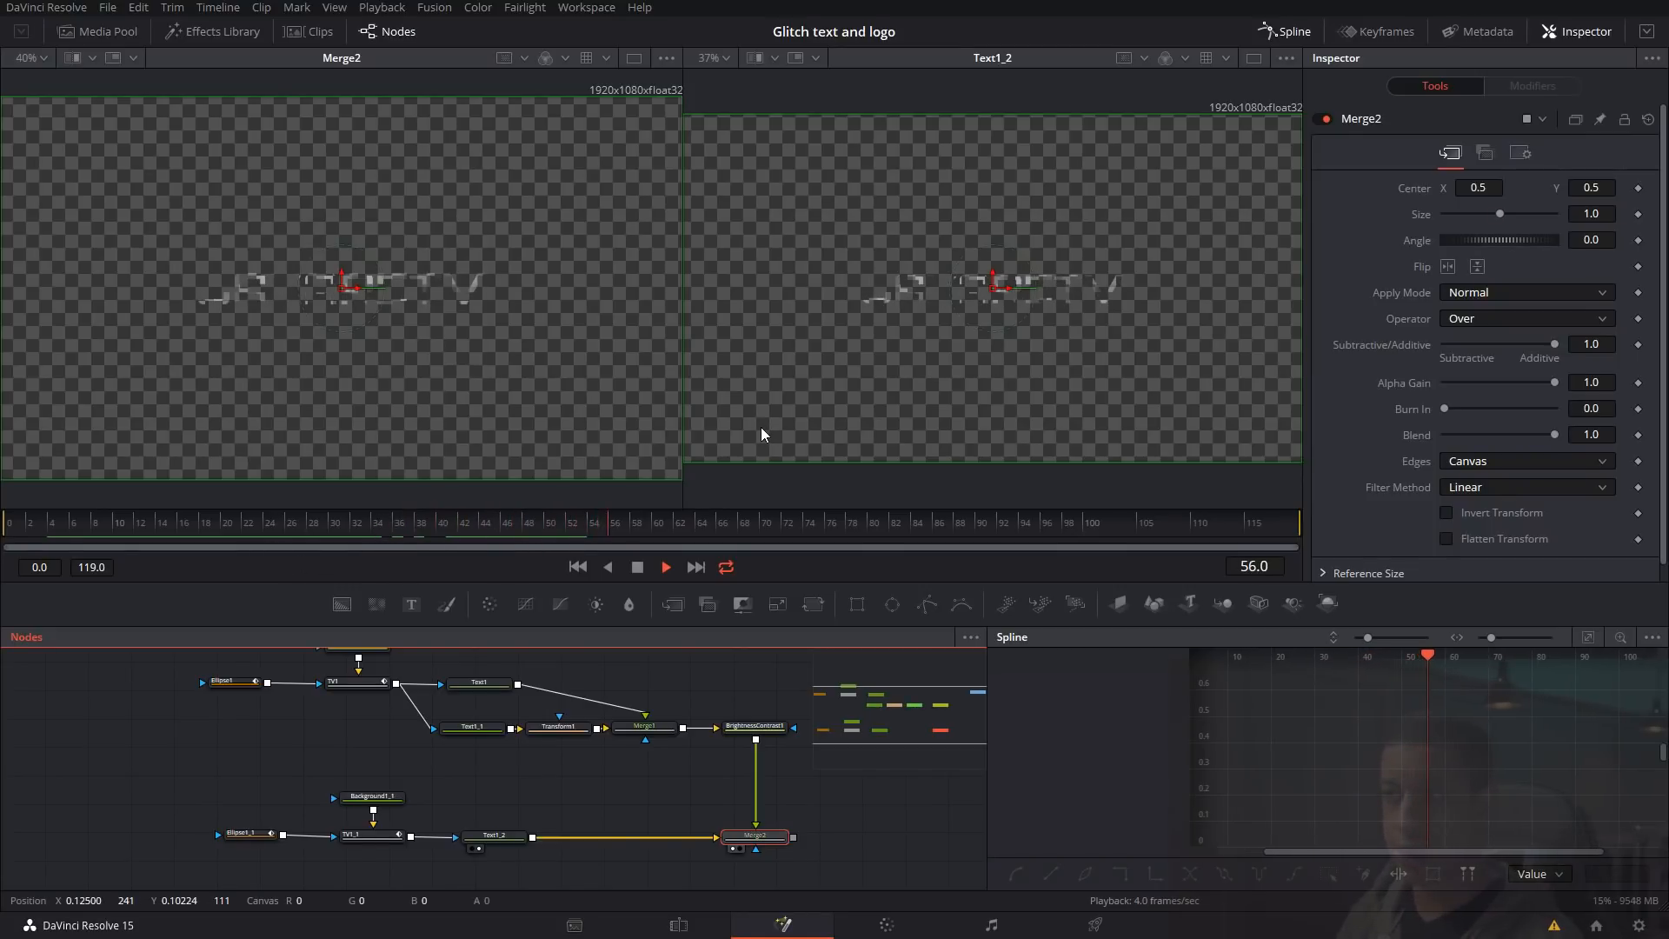
key(space)
drag(539, 773, 613, 767)
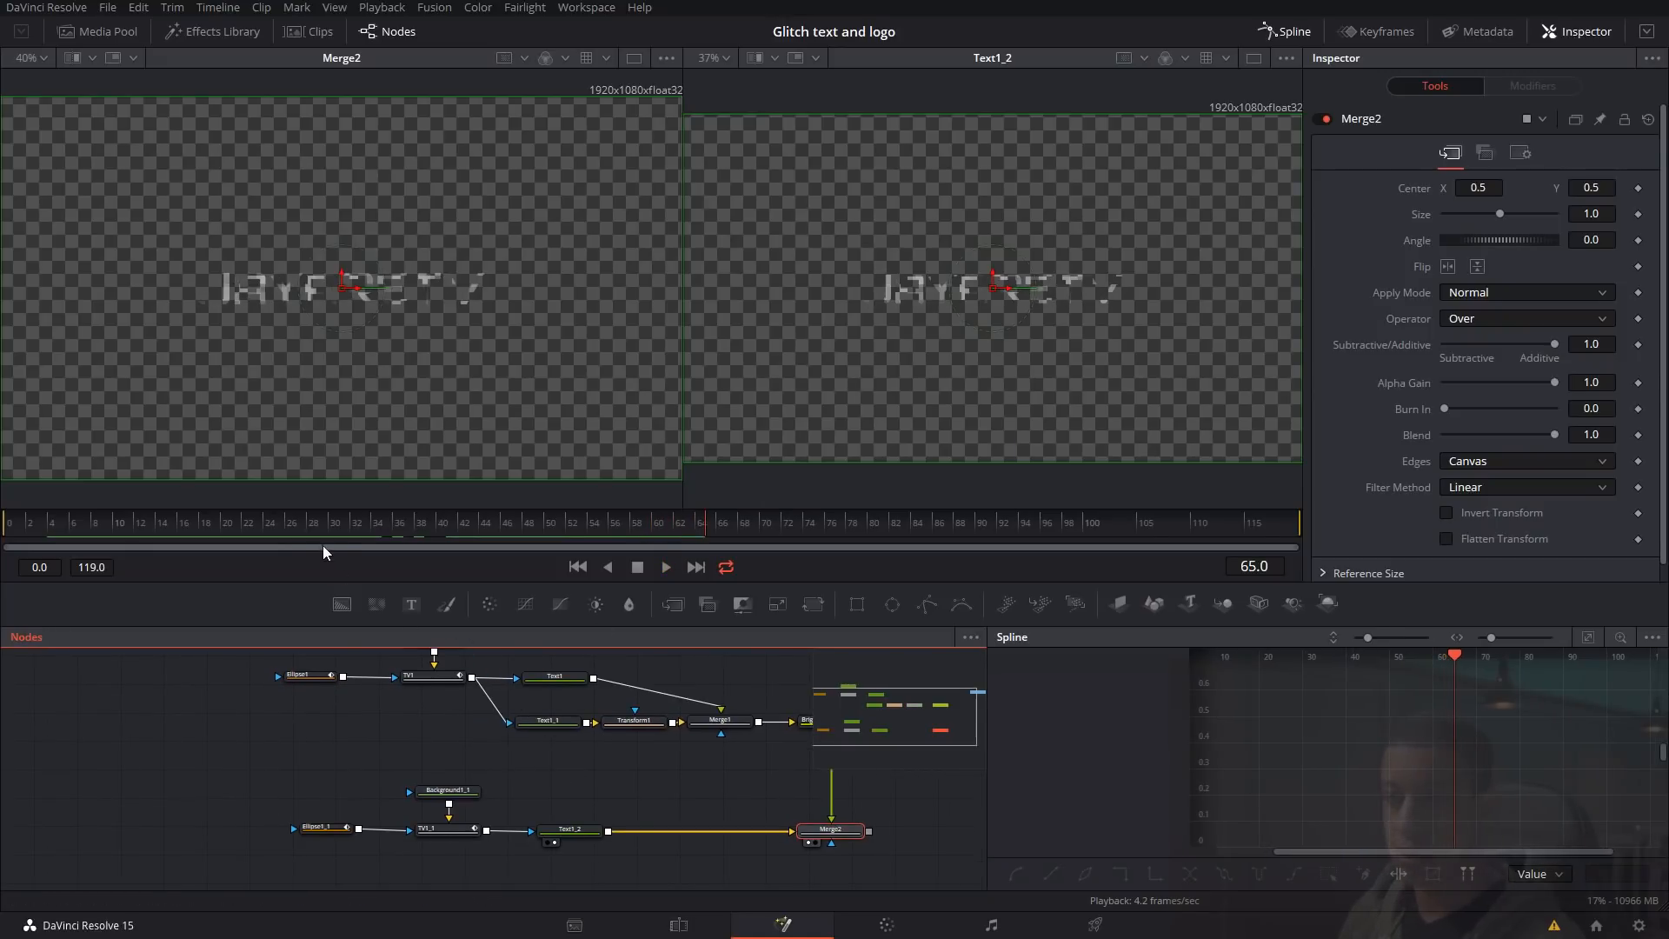
mouse_move(310, 523)
mouse_down()
mouse_move(227, 528)
mouse_move(320, 532)
mouse_up()
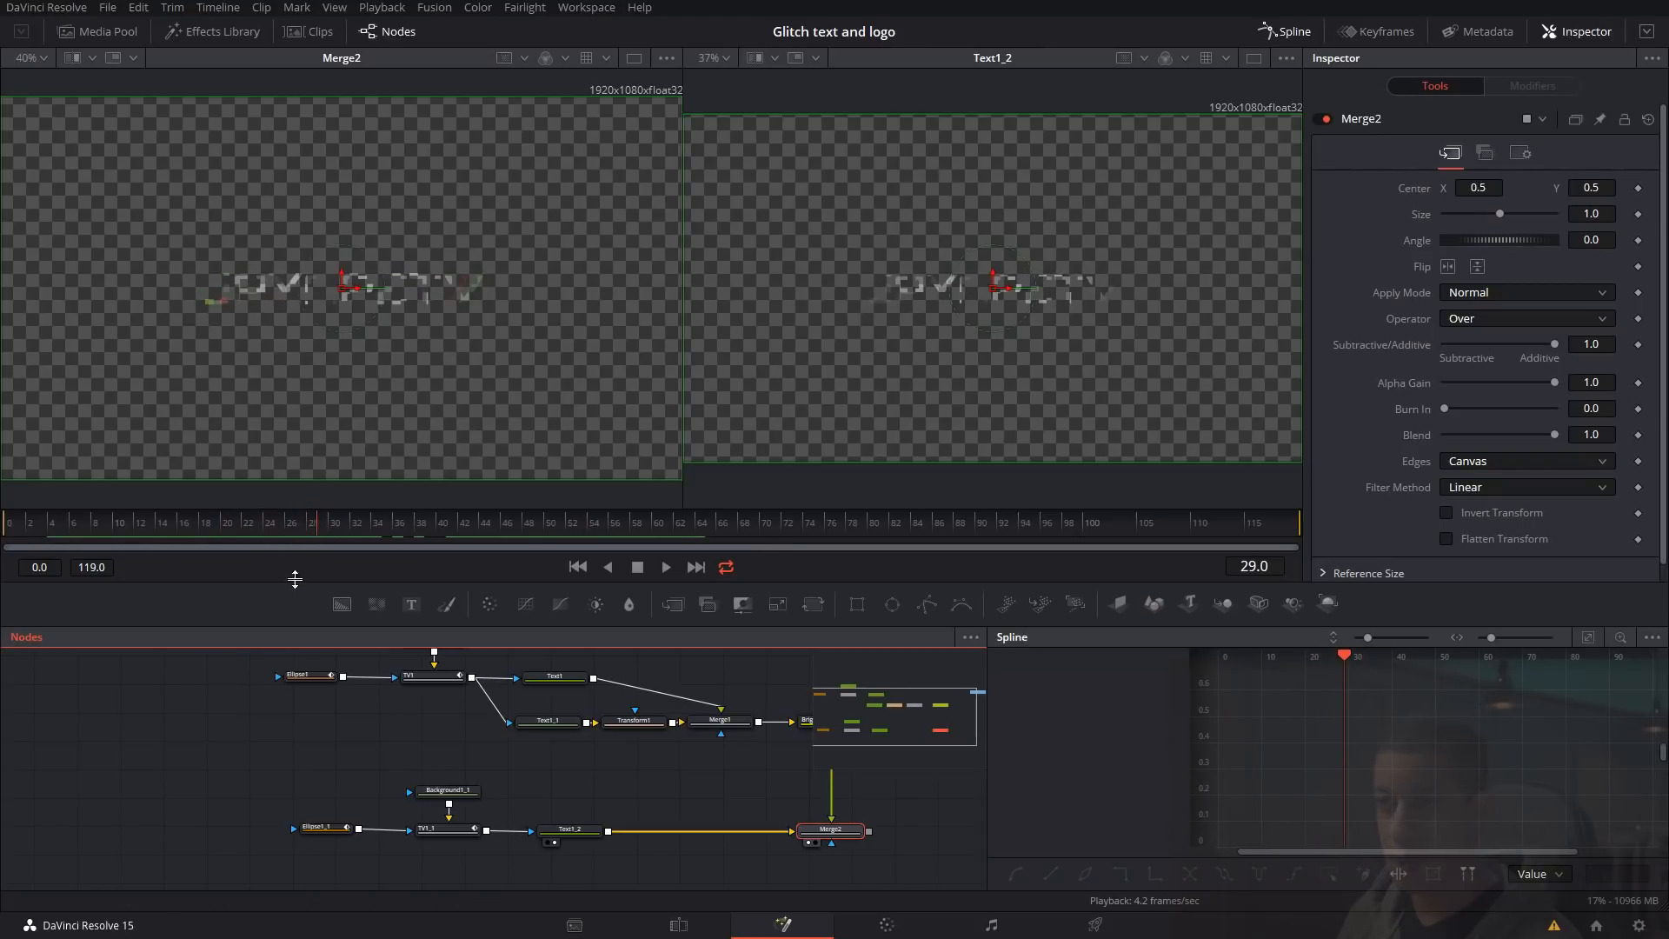
drag(337, 525, 397, 535)
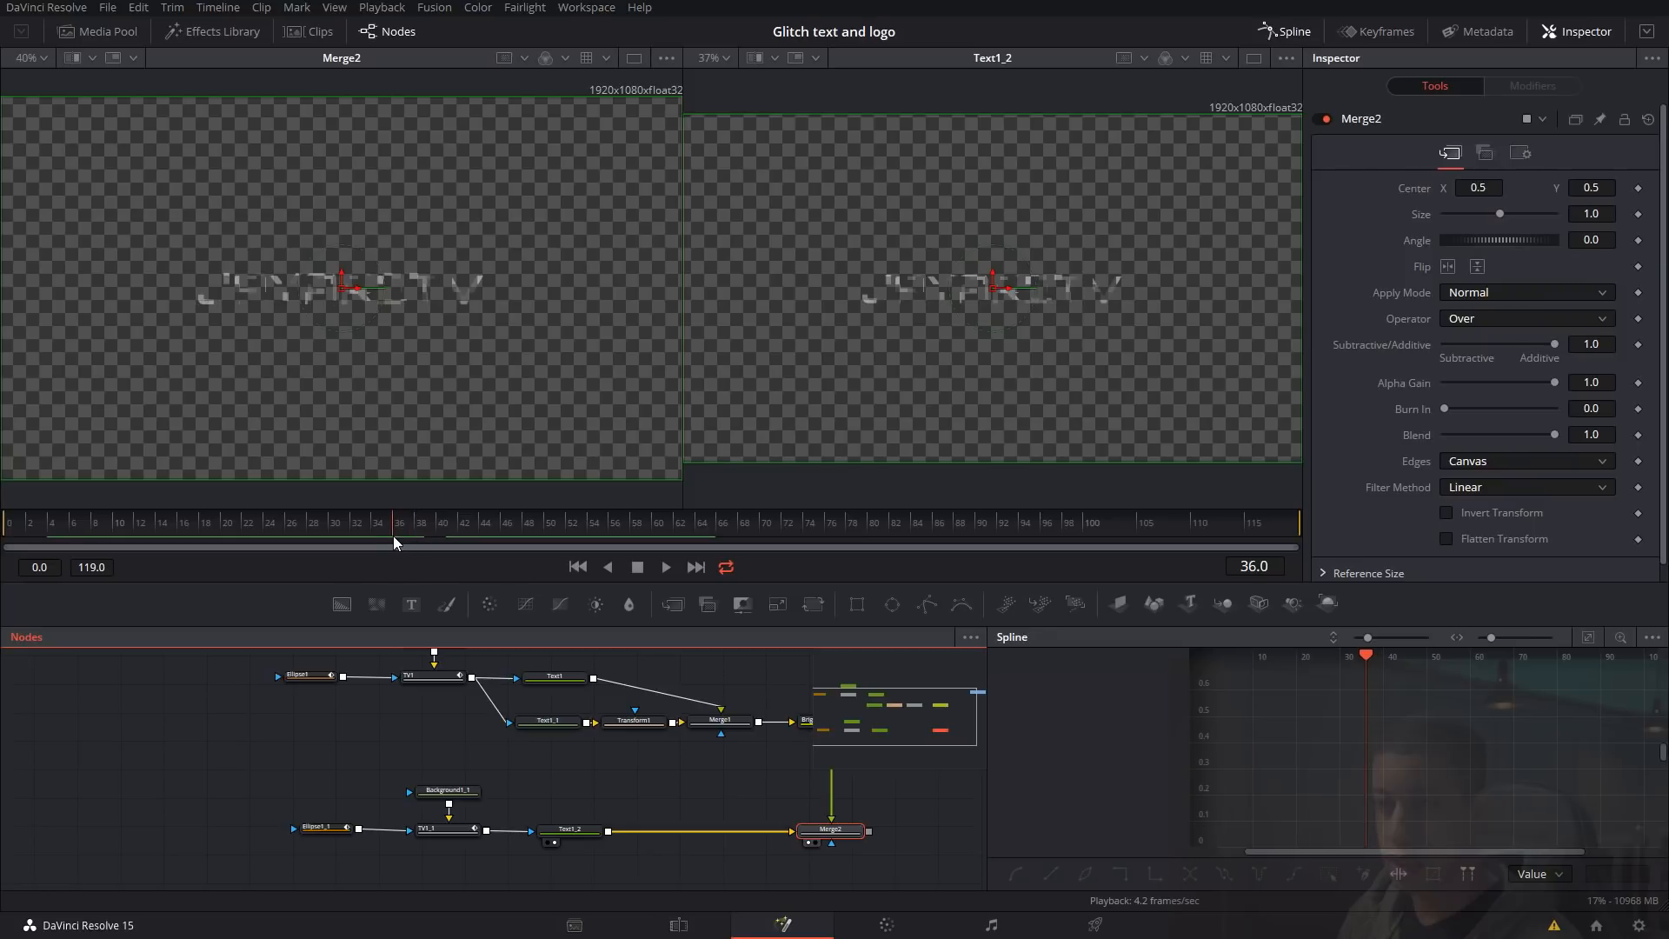
Show Ellipse1_1 in the first viewer and scrub around frames 36 to 38 to examine the mask against the text
key(1)
mouse_move(398, 523)
mouse_down()
mouse_move(336, 529)
mouse_move(452, 541)
mouse_move(409, 544)
mouse_move(450, 531)
mouse_move(415, 532)
mouse_up()
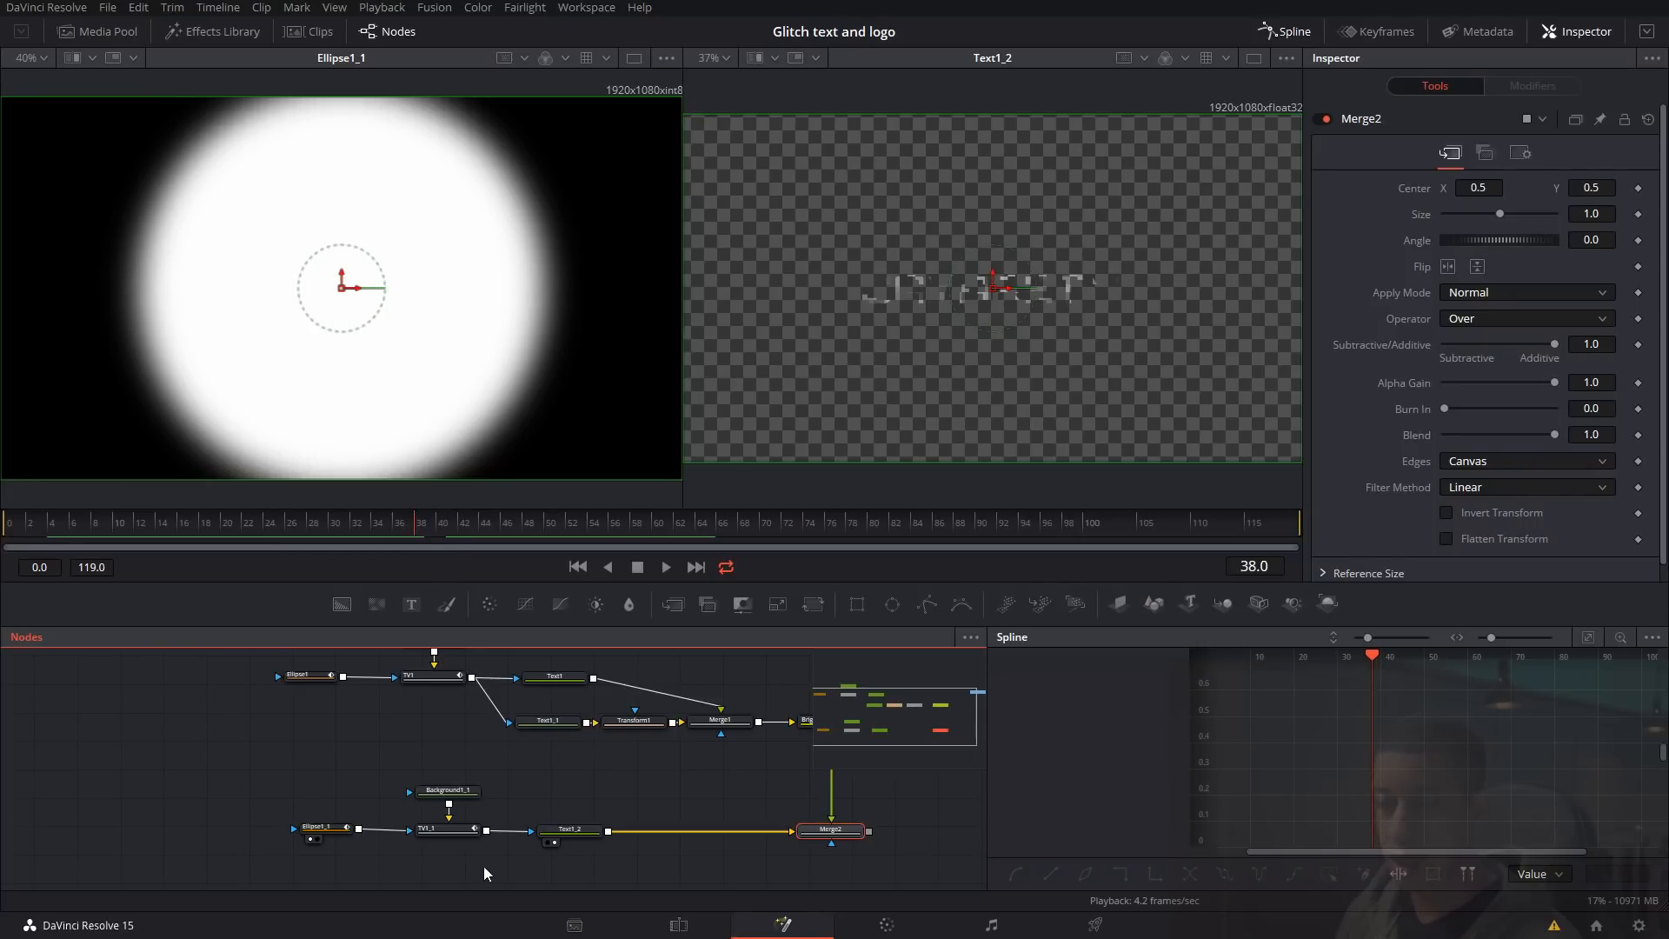
click(401, 522)
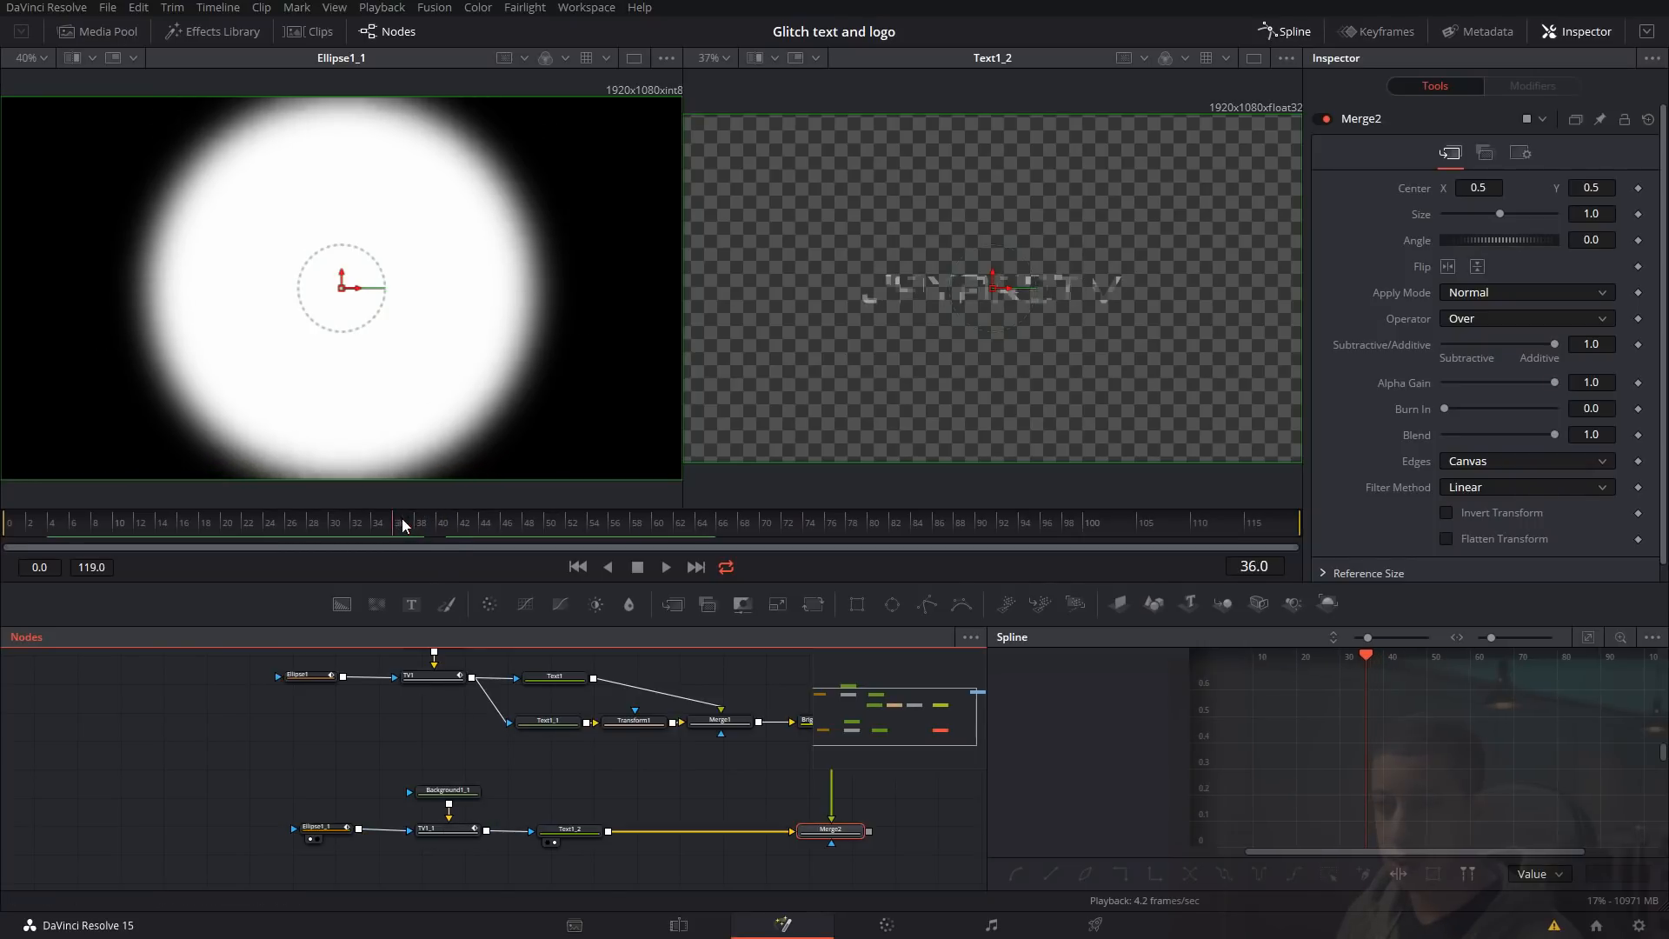
Lower the Blend of TV1_1 to 0.0 in its common settings
click(446, 832)
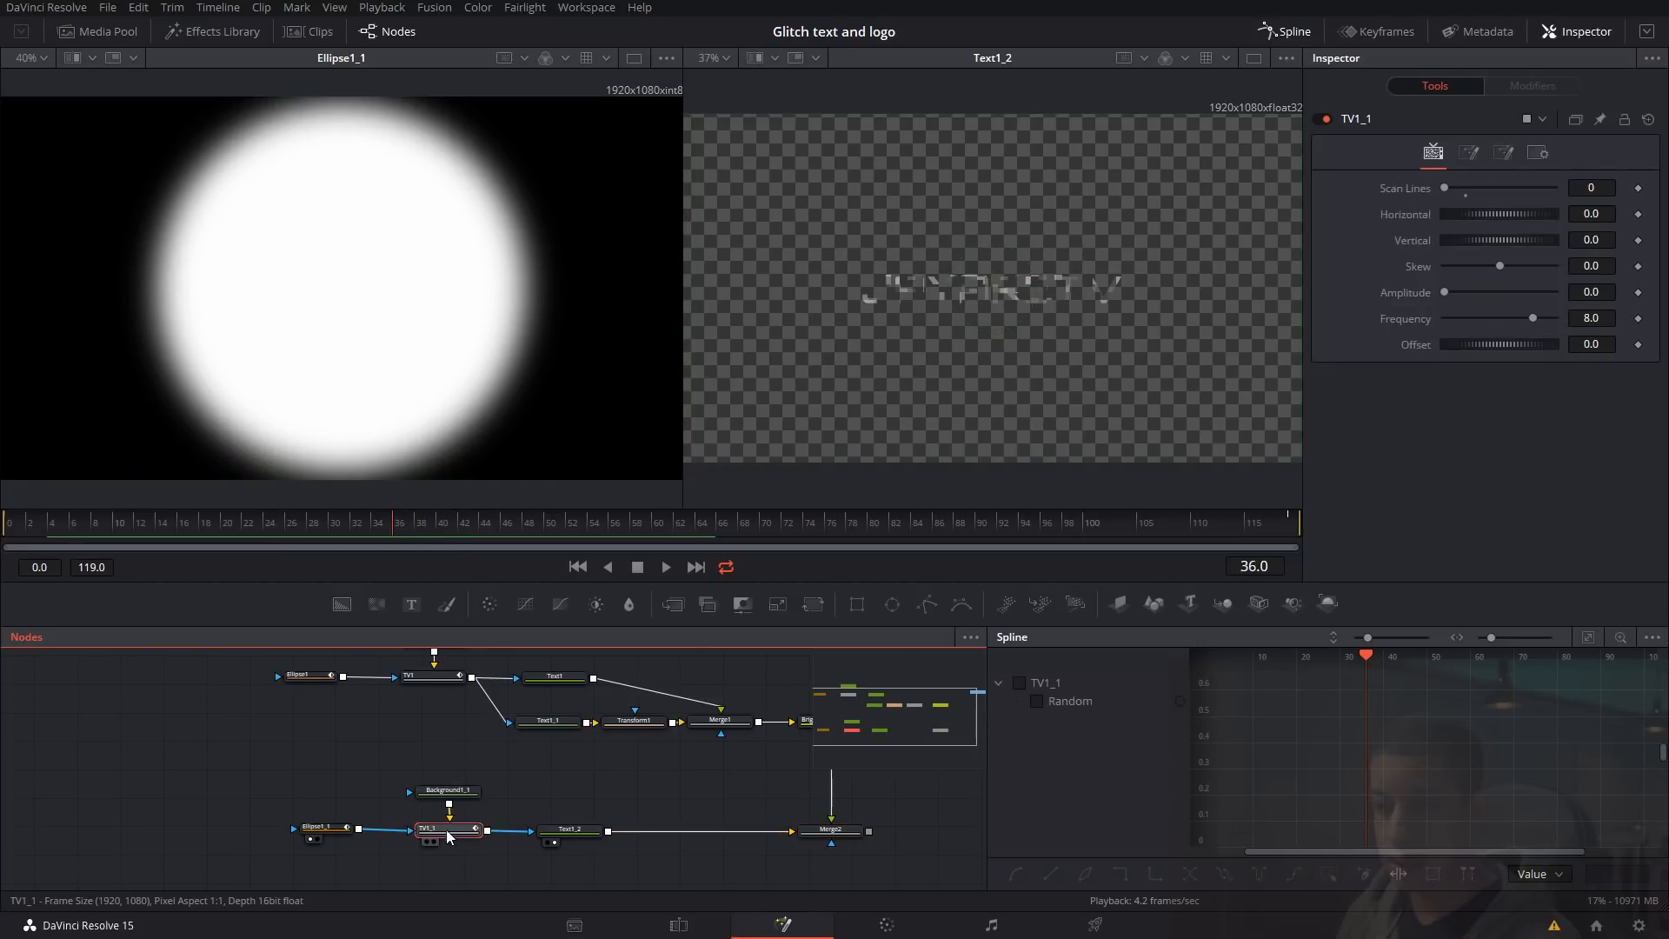
click(1538, 153)
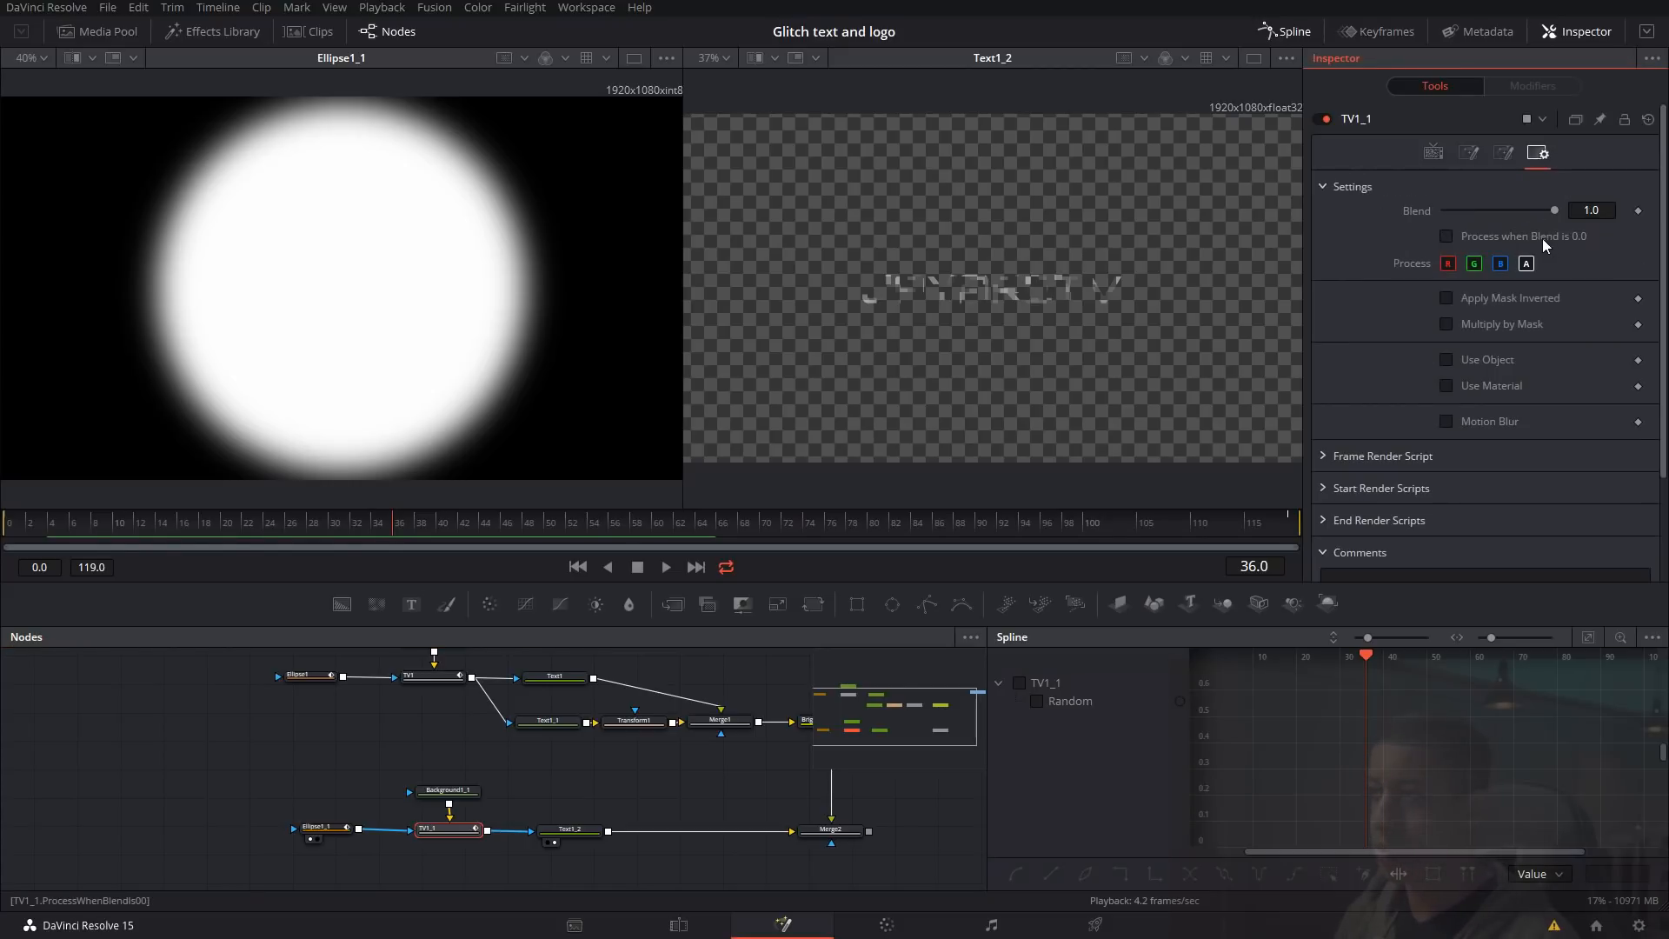
drag(1553, 209, 1436, 209)
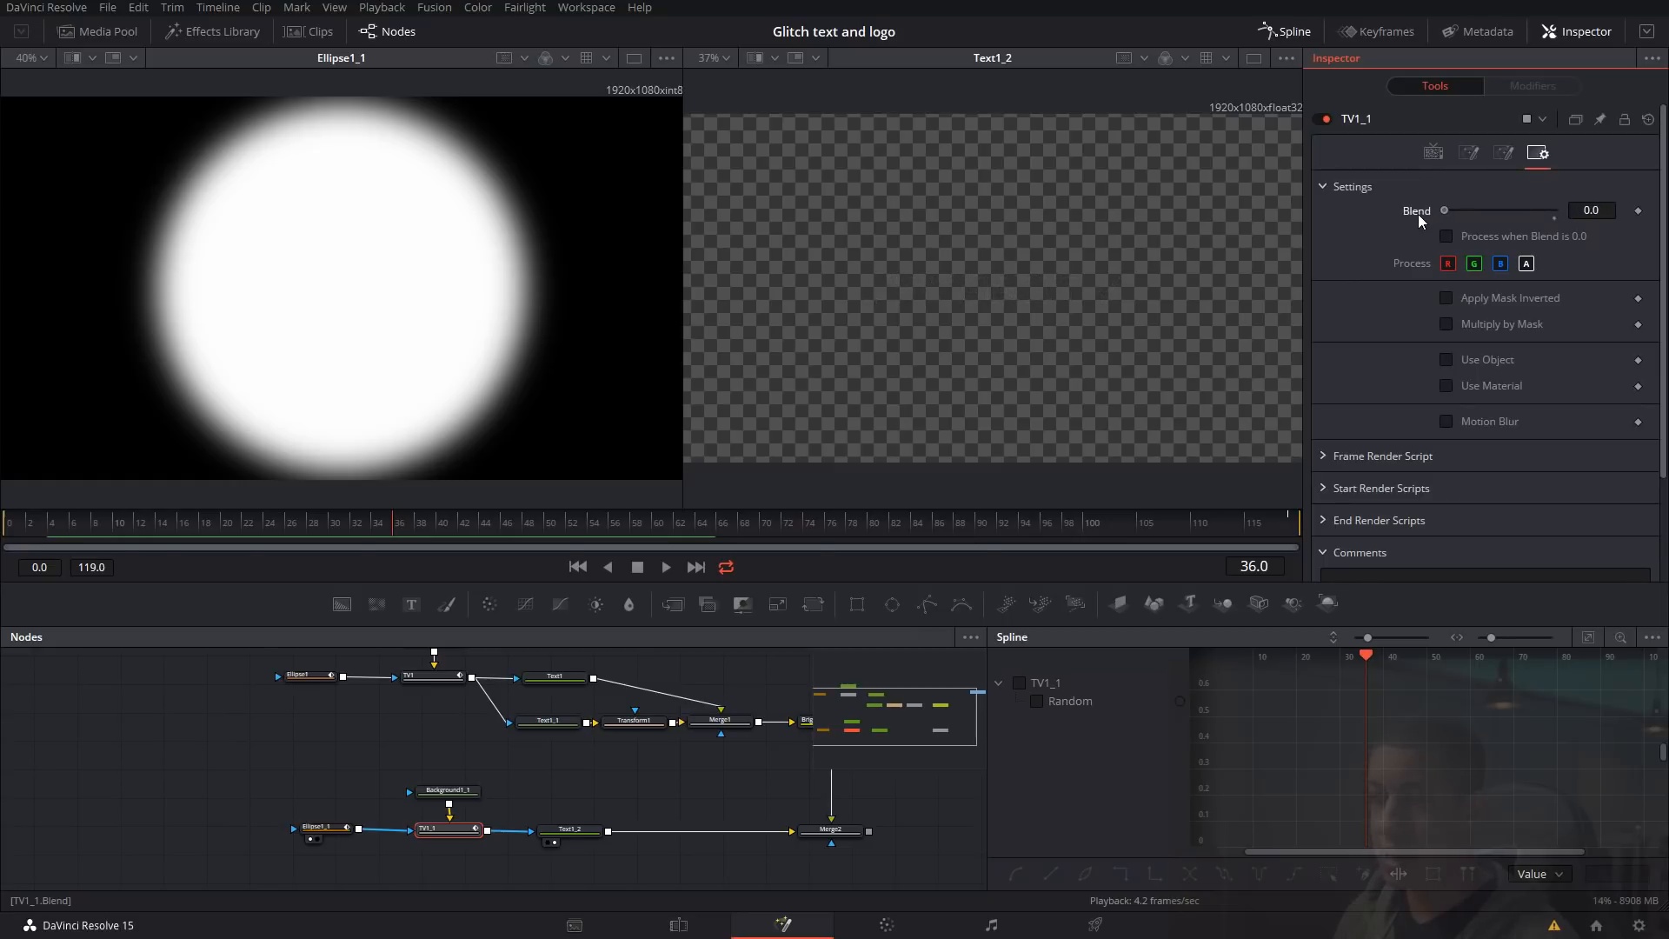
Raise the Alpha of the white Background1_1 color to 1.0
click(432, 798)
drag(1446, 559, 1597, 555)
drag(1508, 370, 1354, 240)
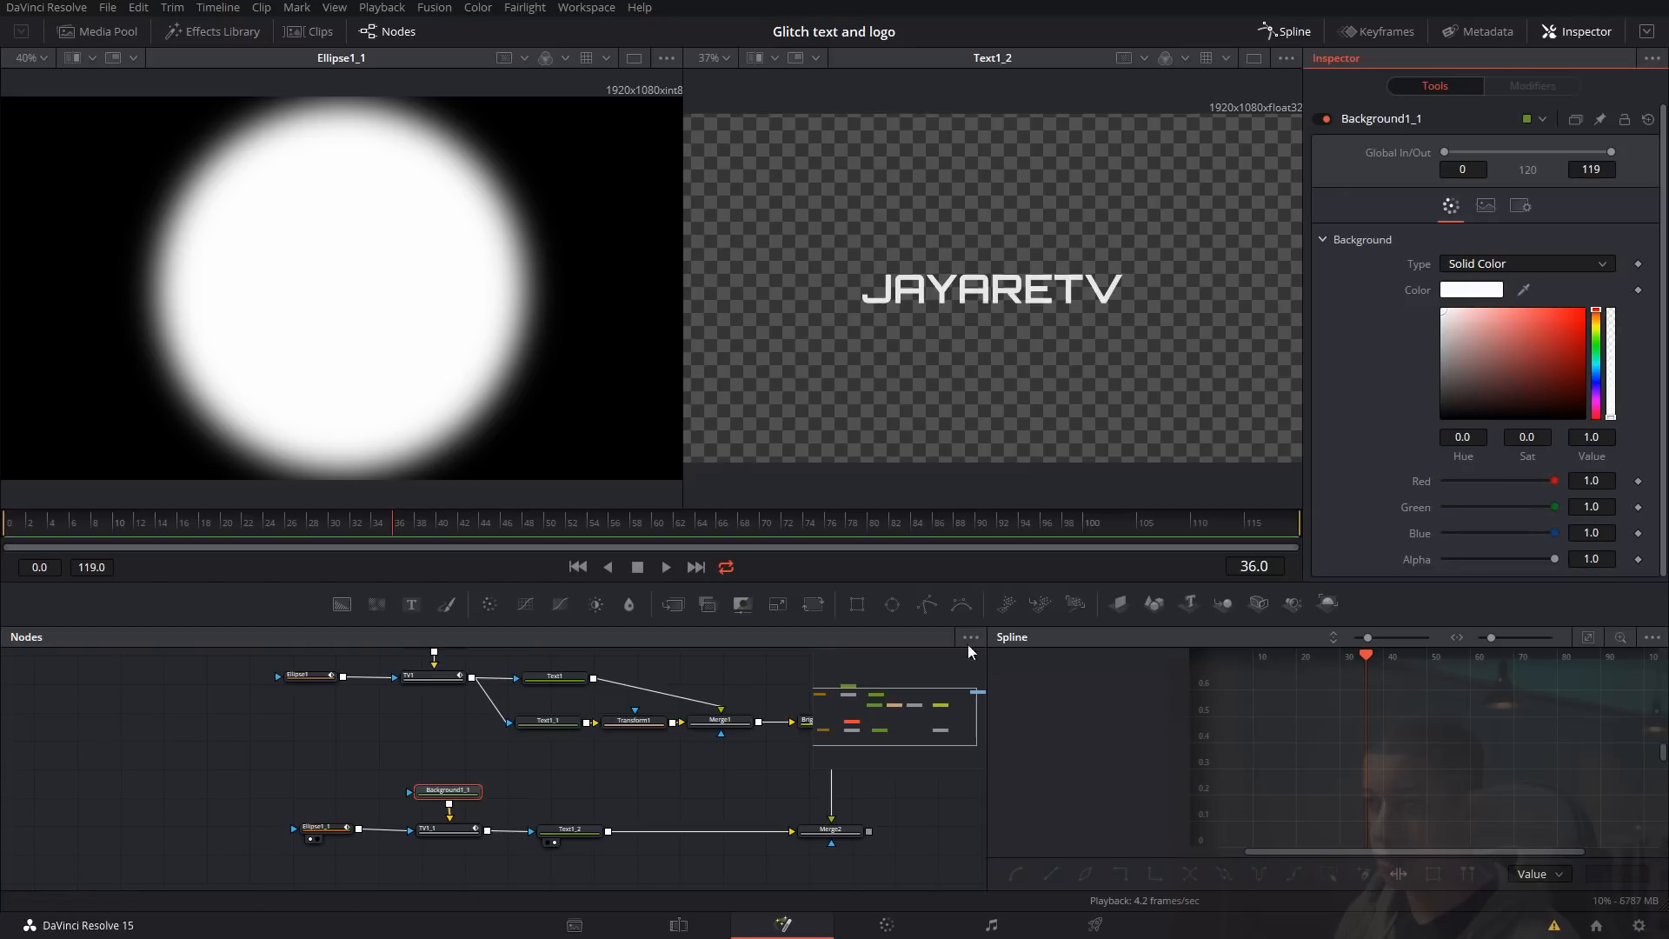
Vary TV1_1's Blend up and back to 0.0 to compare the white text with and without noise
click(459, 830)
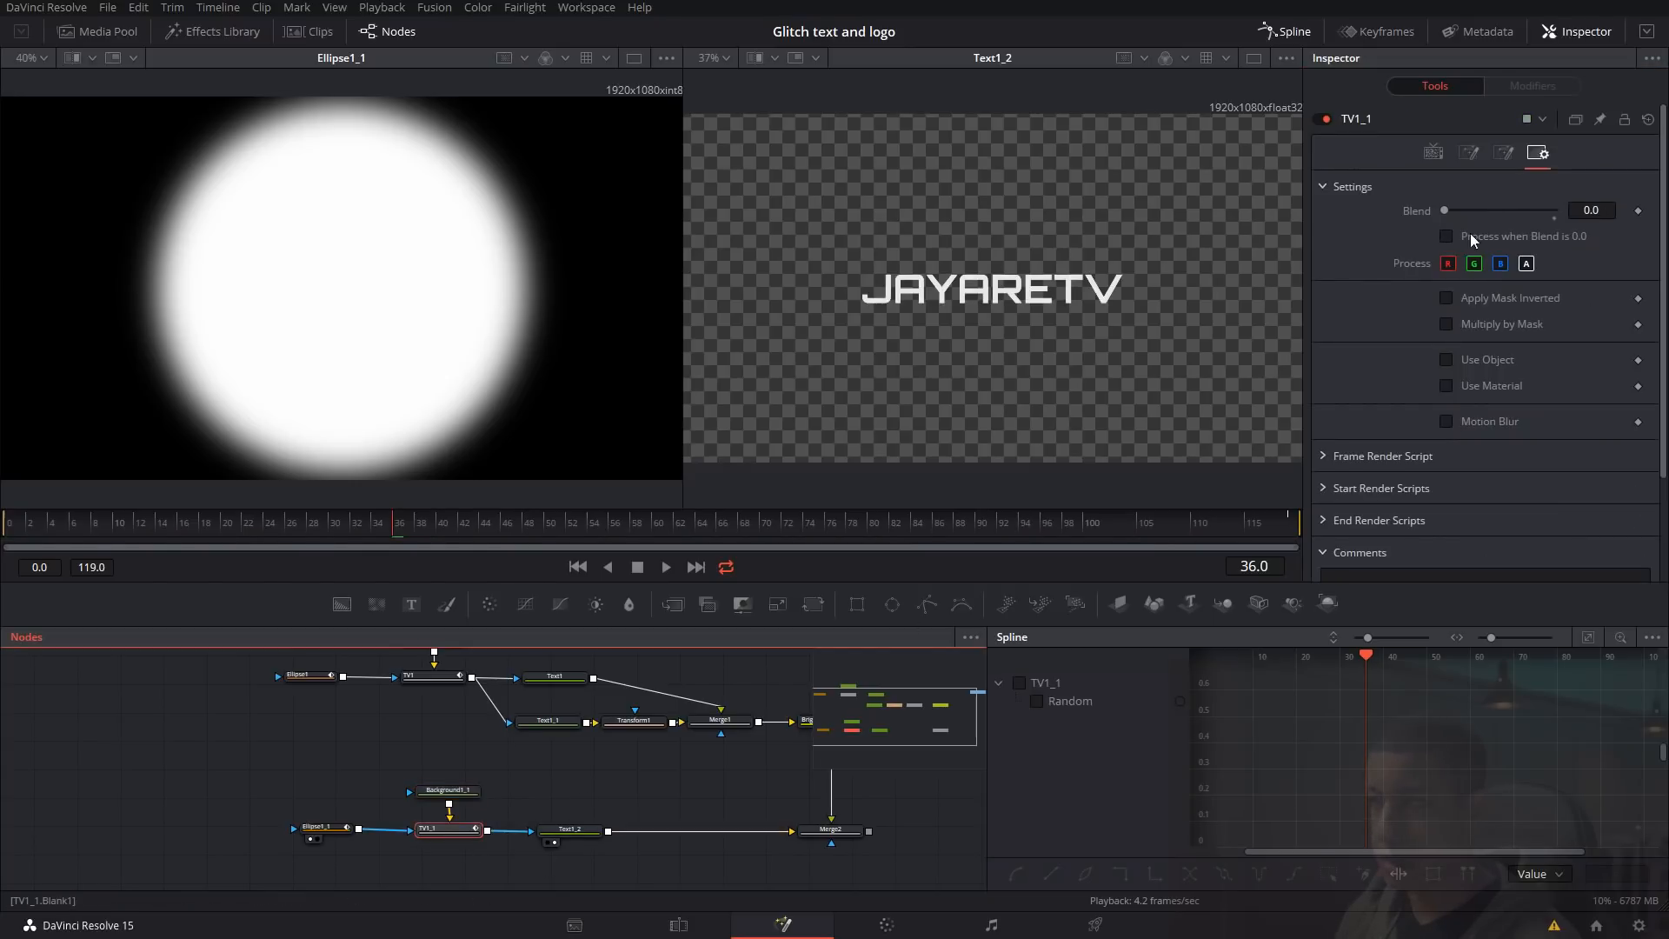
drag(1452, 214, 1515, 210)
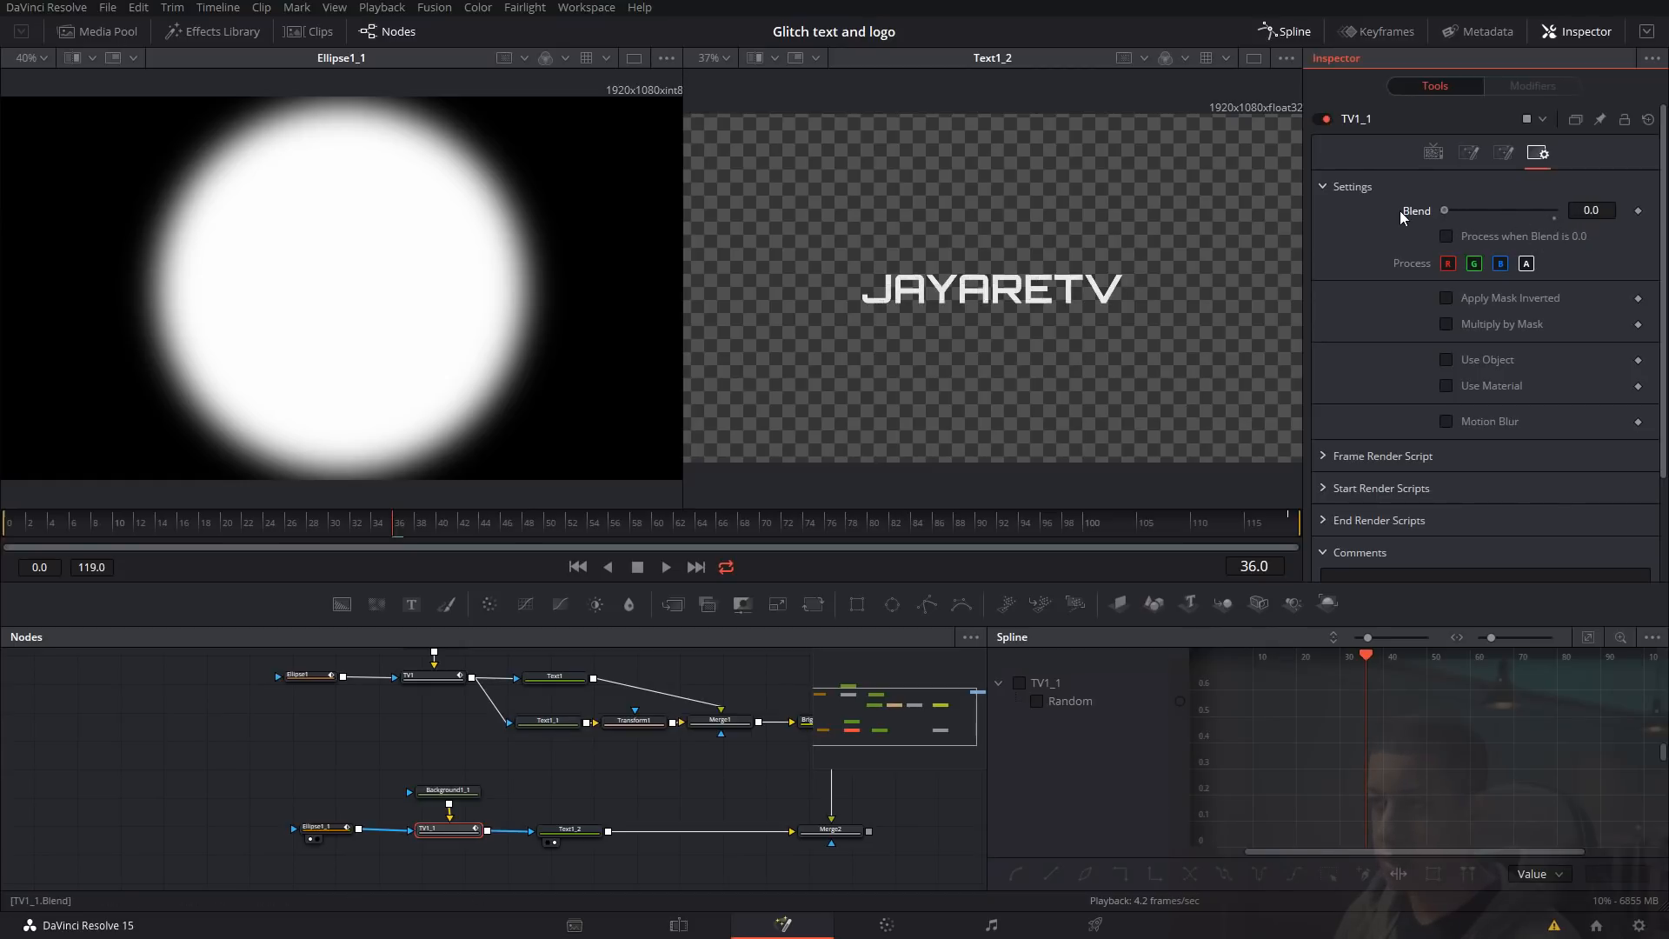
drag(1577, 215, 1306, 217)
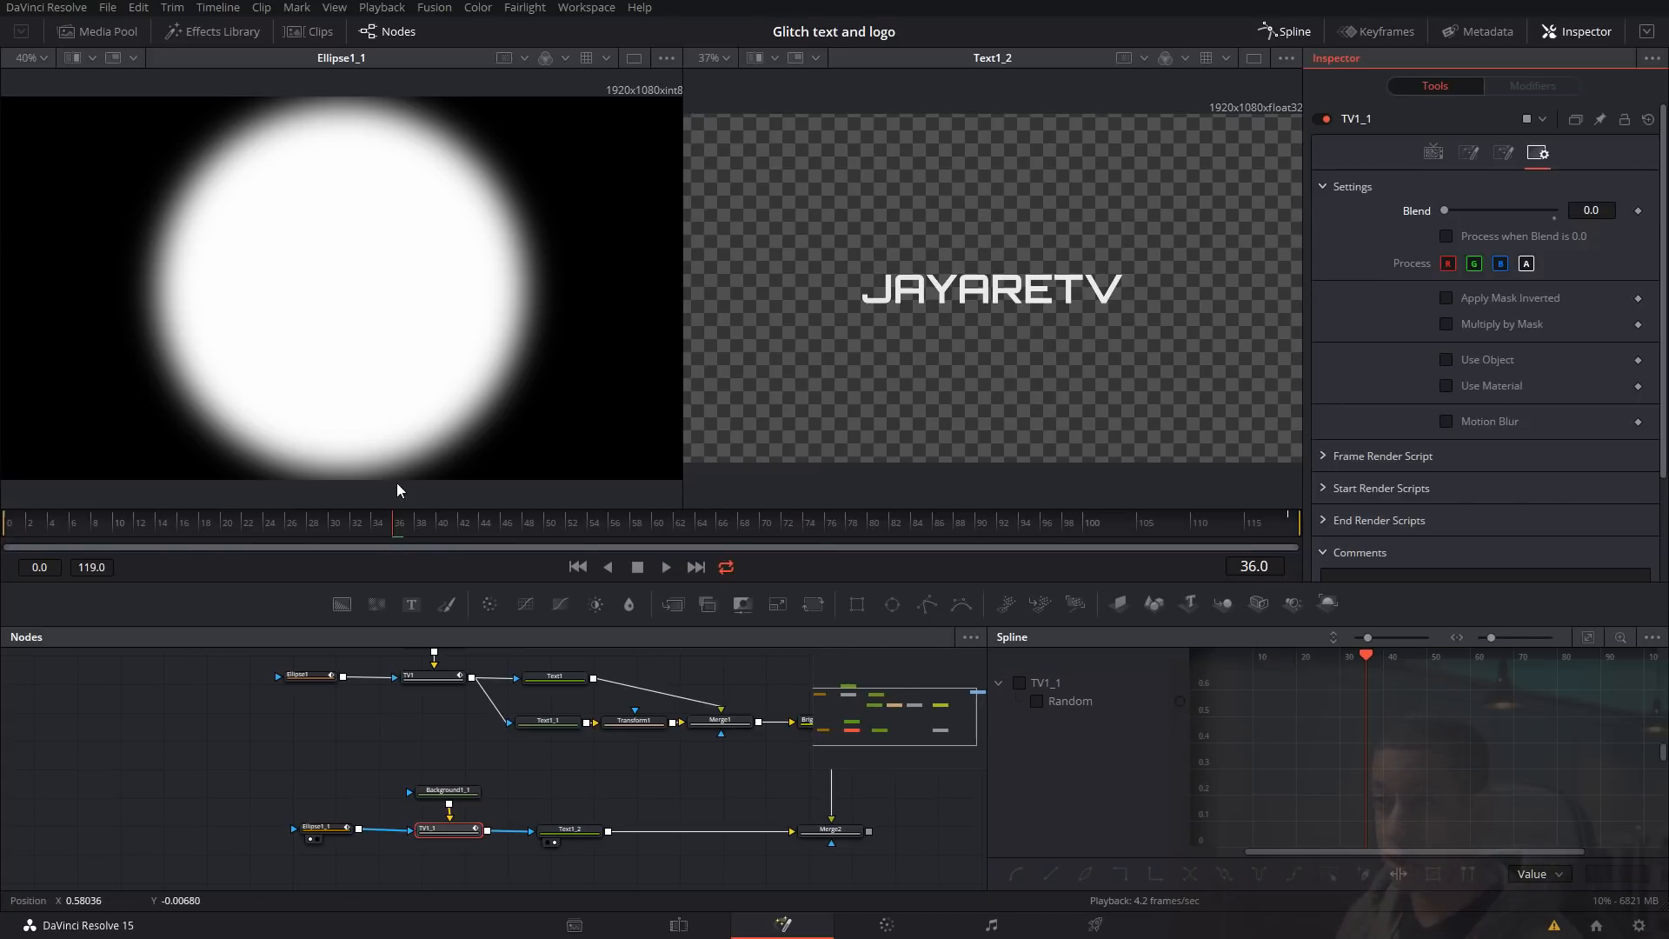
Show Merge2 in the first viewer and scrub between frames 35 and 25 to examine the combined text
mouse_move(374, 532)
mouse_down()
mouse_move(337, 534)
mouse_move(387, 545)
mouse_up()
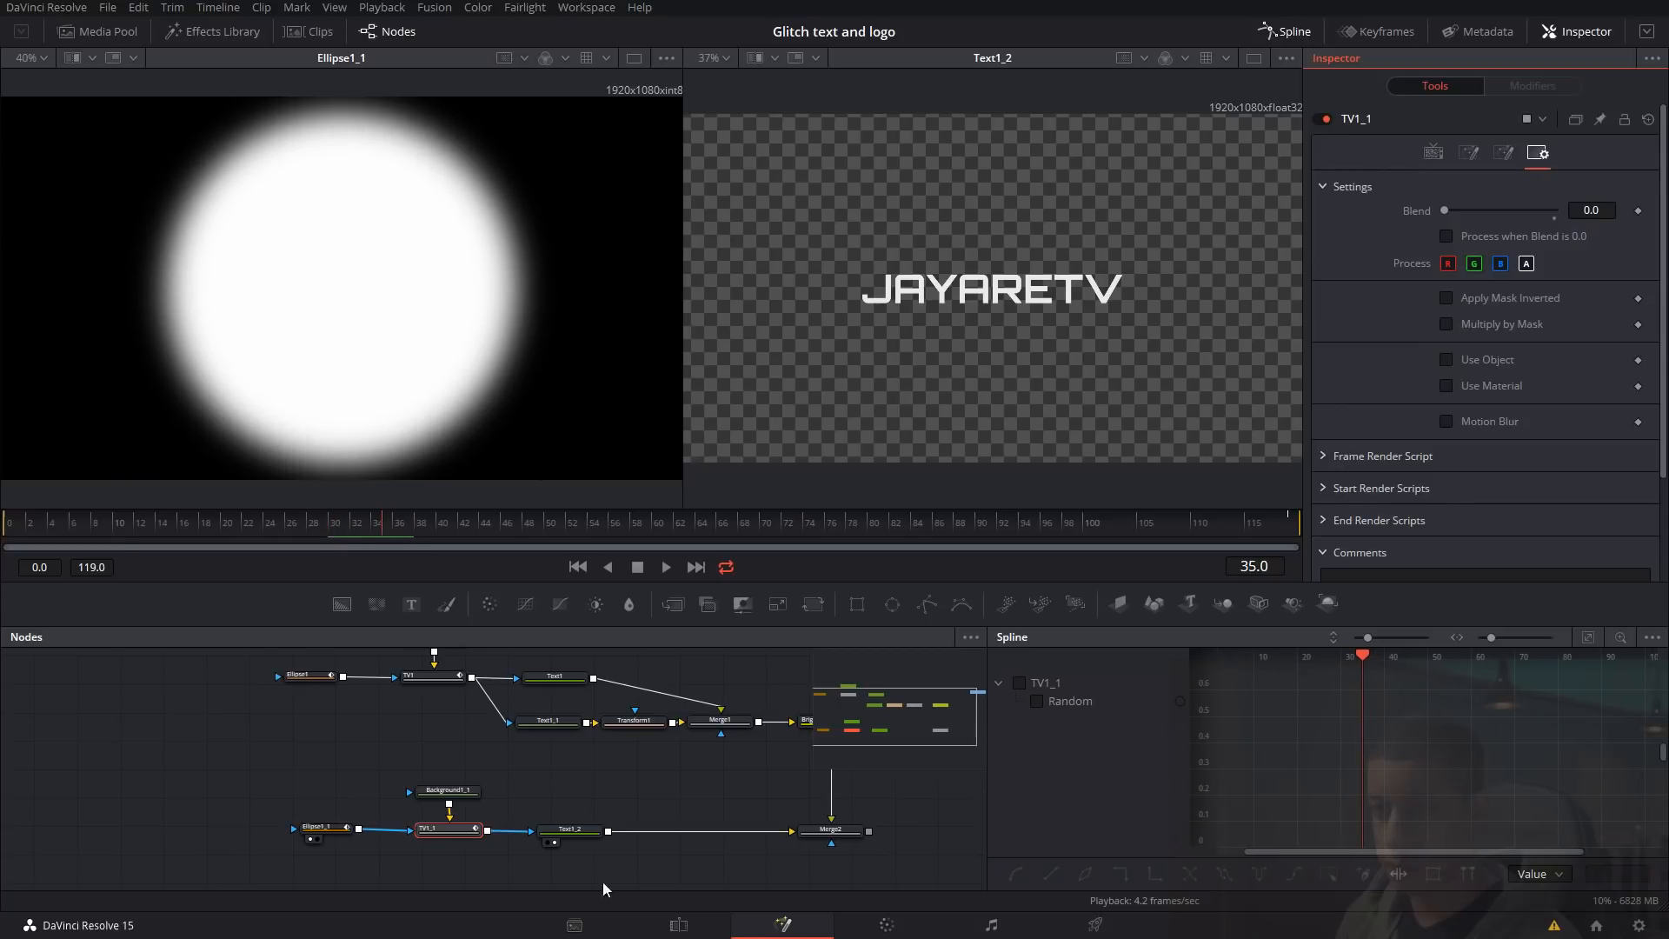
drag(831, 831, 260, 243)
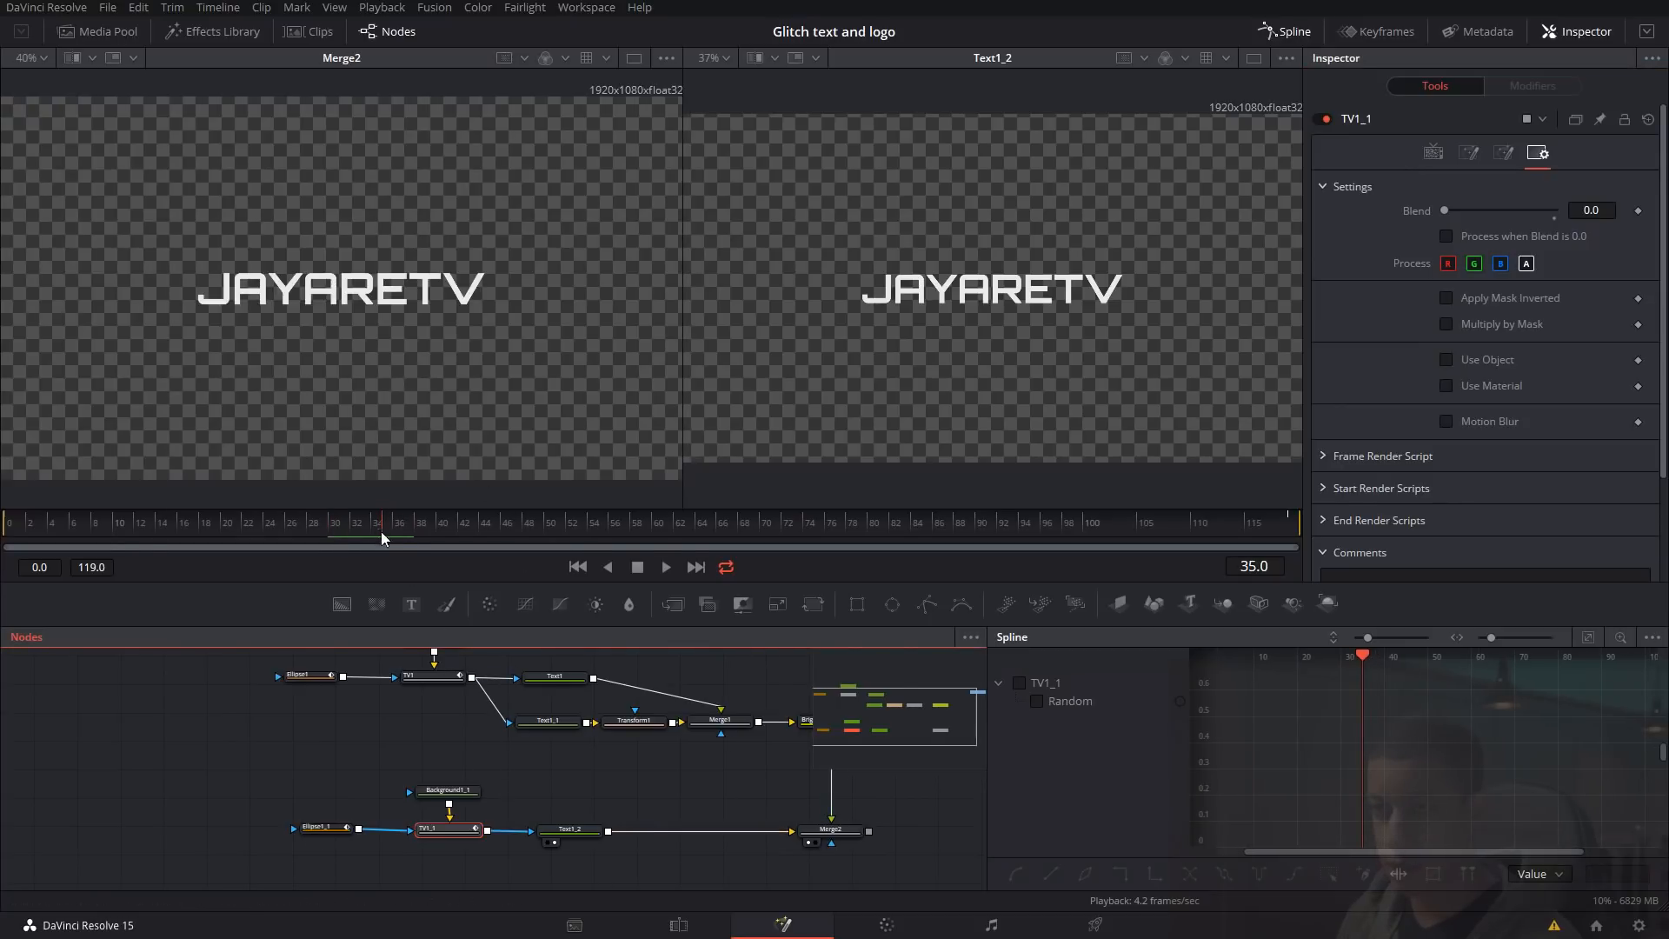
drag(365, 522, 274, 544)
Return TV1_1's Blend to 1.0 and keyframe it from 1.0 at frame 32 to 0.0 at frame 44, using Ellipse1_1's view as timing reference
double_click(1453, 209)
click(311, 839)
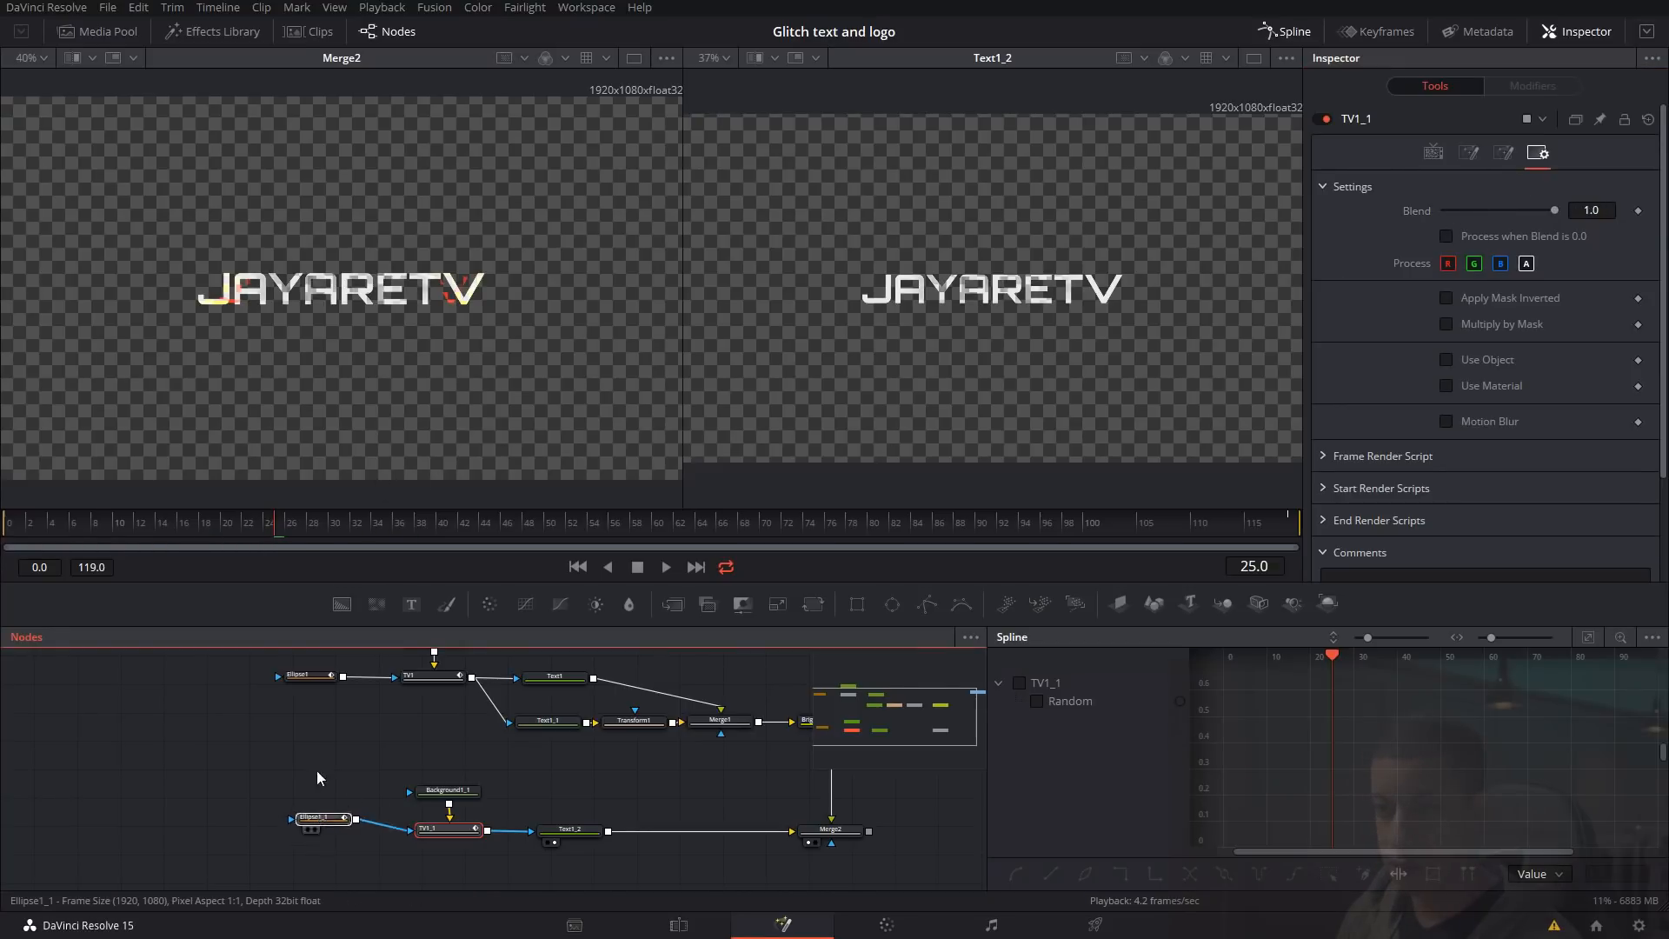
drag(259, 525, 359, 546)
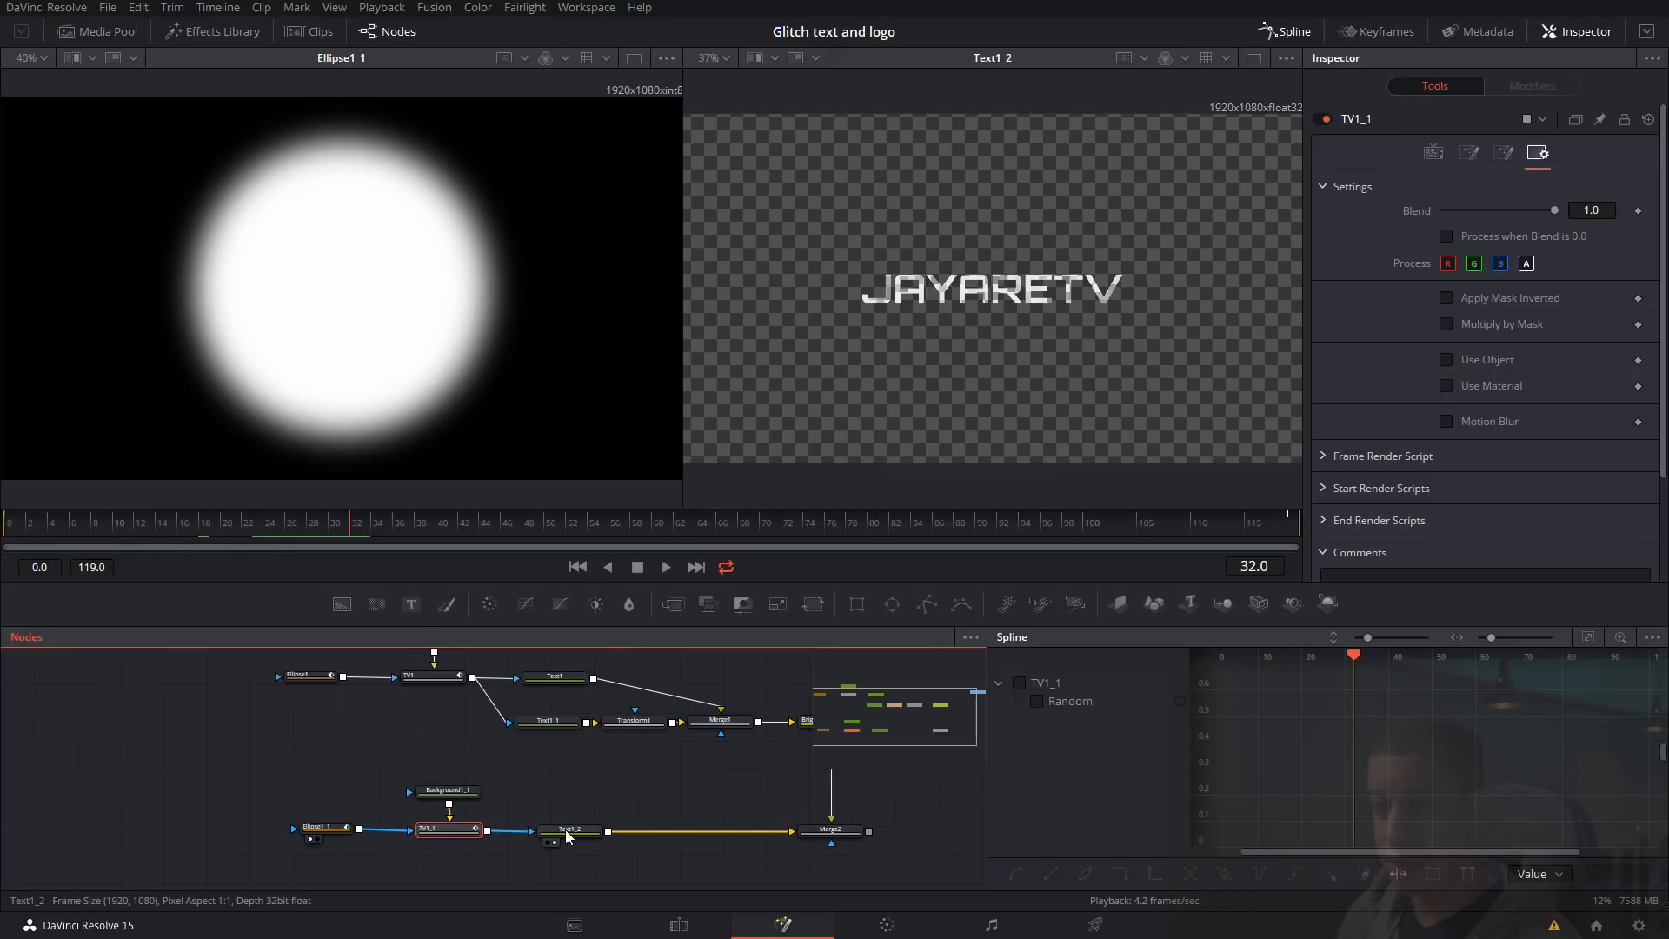
click(1637, 211)
drag(369, 525, 485, 535)
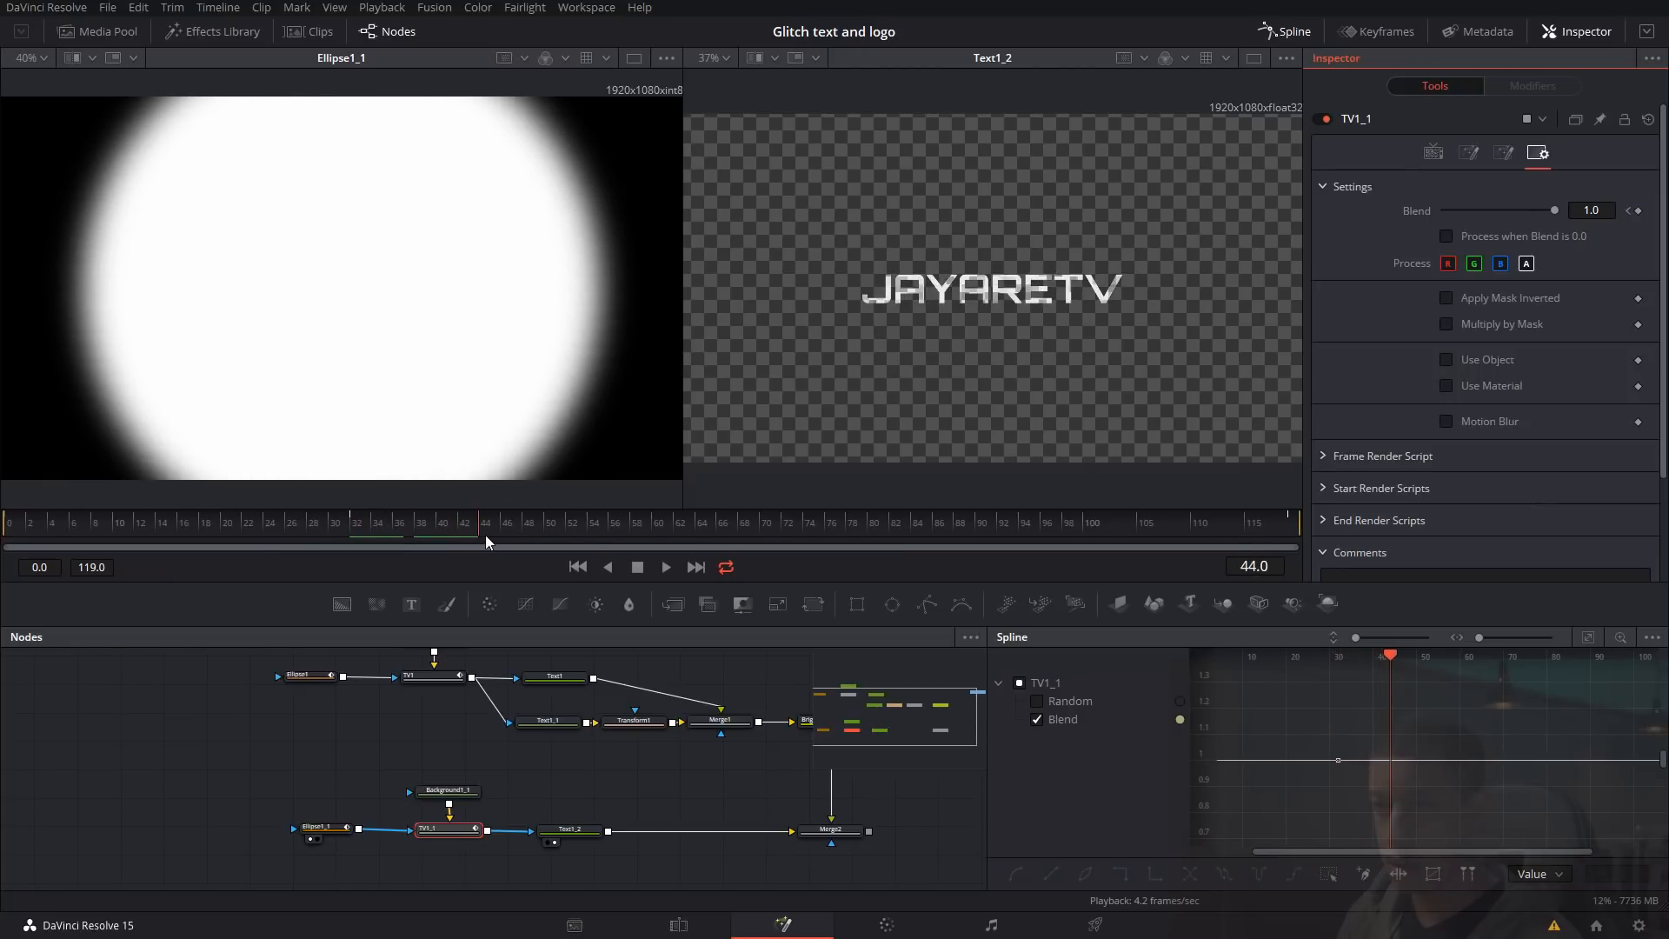
drag(1555, 211, 1298, 226)
Play the Text1_2 animation and scrub back to frame 28 to examine the noise fade and the ellipse reveal
drag(341, 539, 215, 550)
key(space)
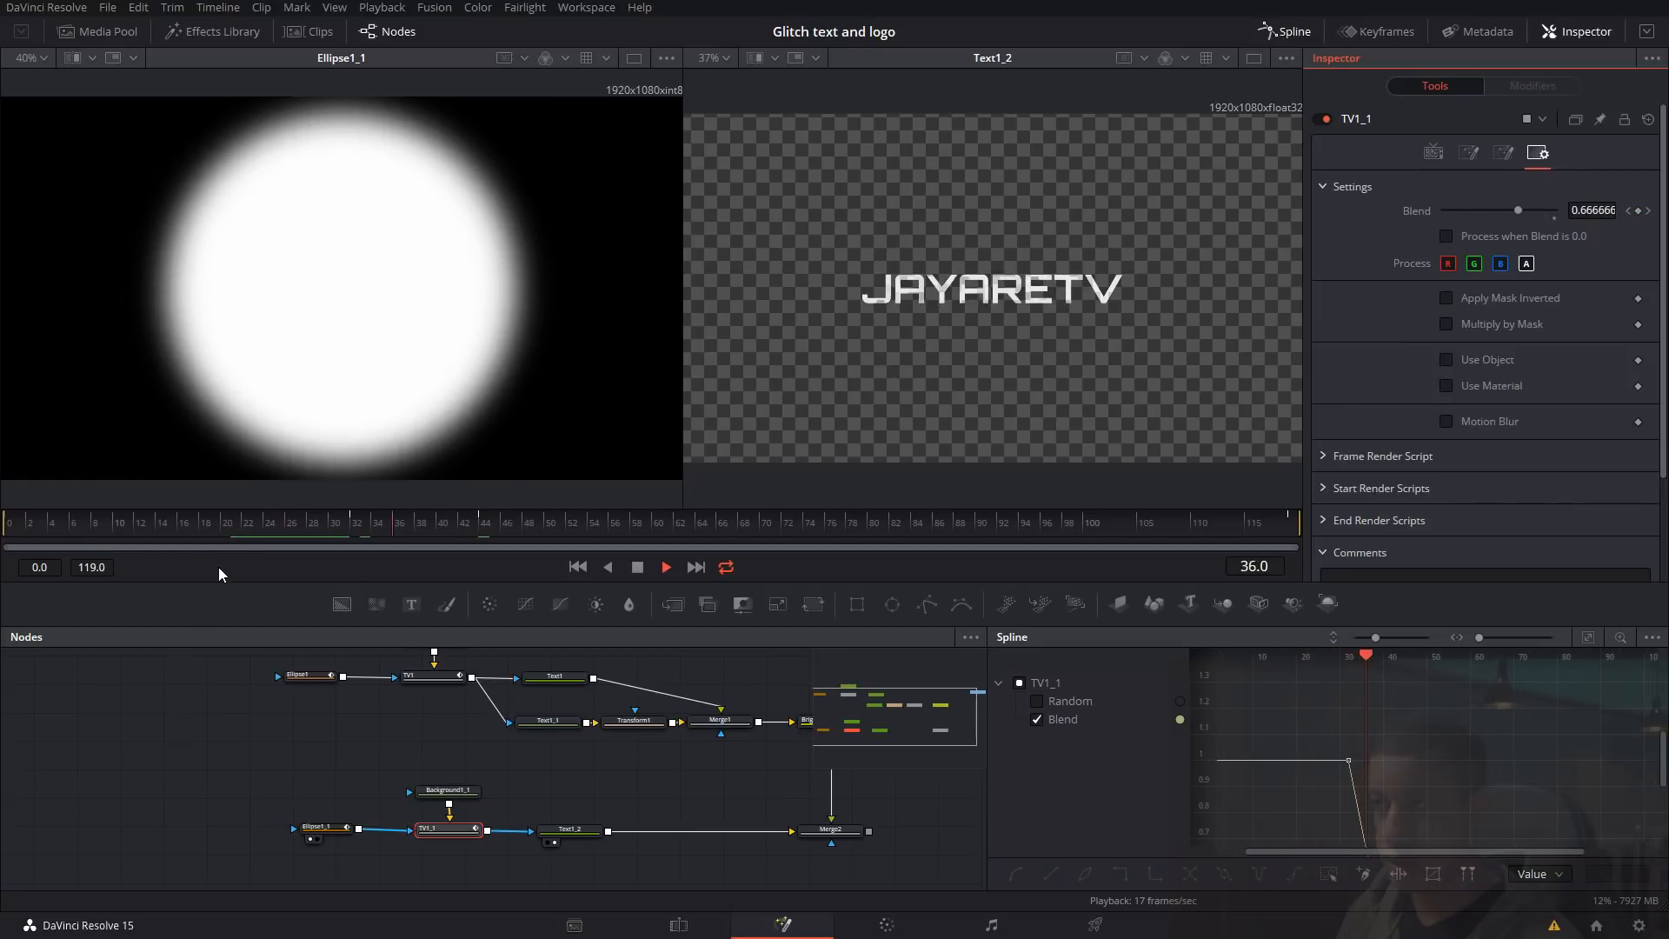
key(space)
click(619, 775)
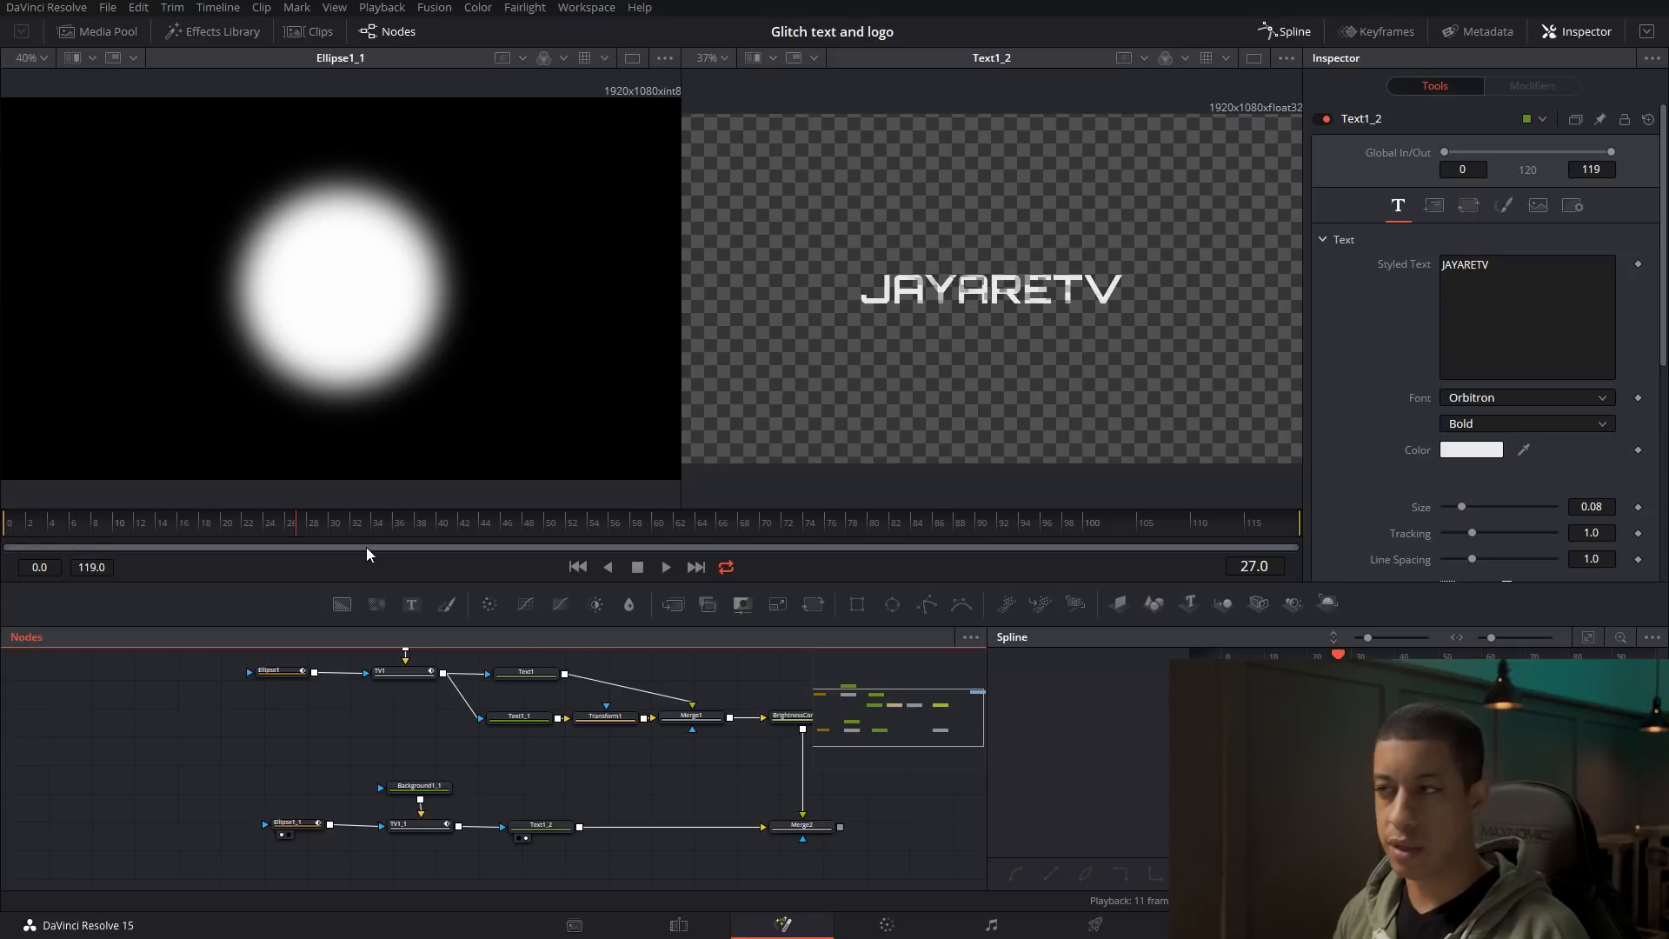
key(space)
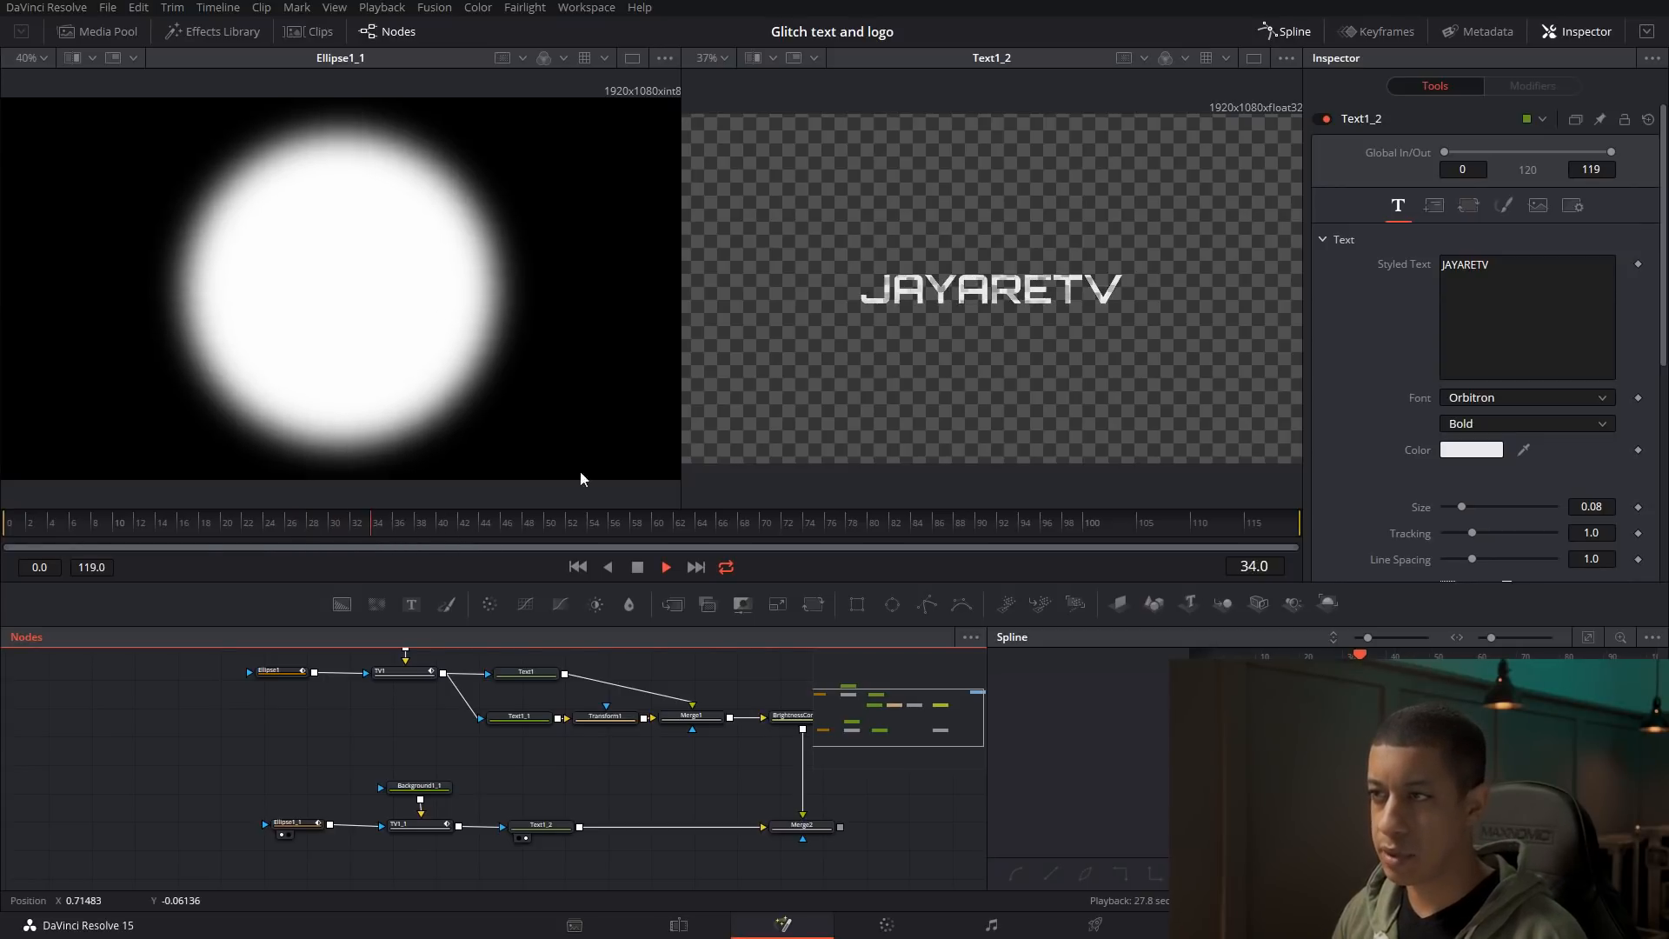
drag(387, 530, 308, 550)
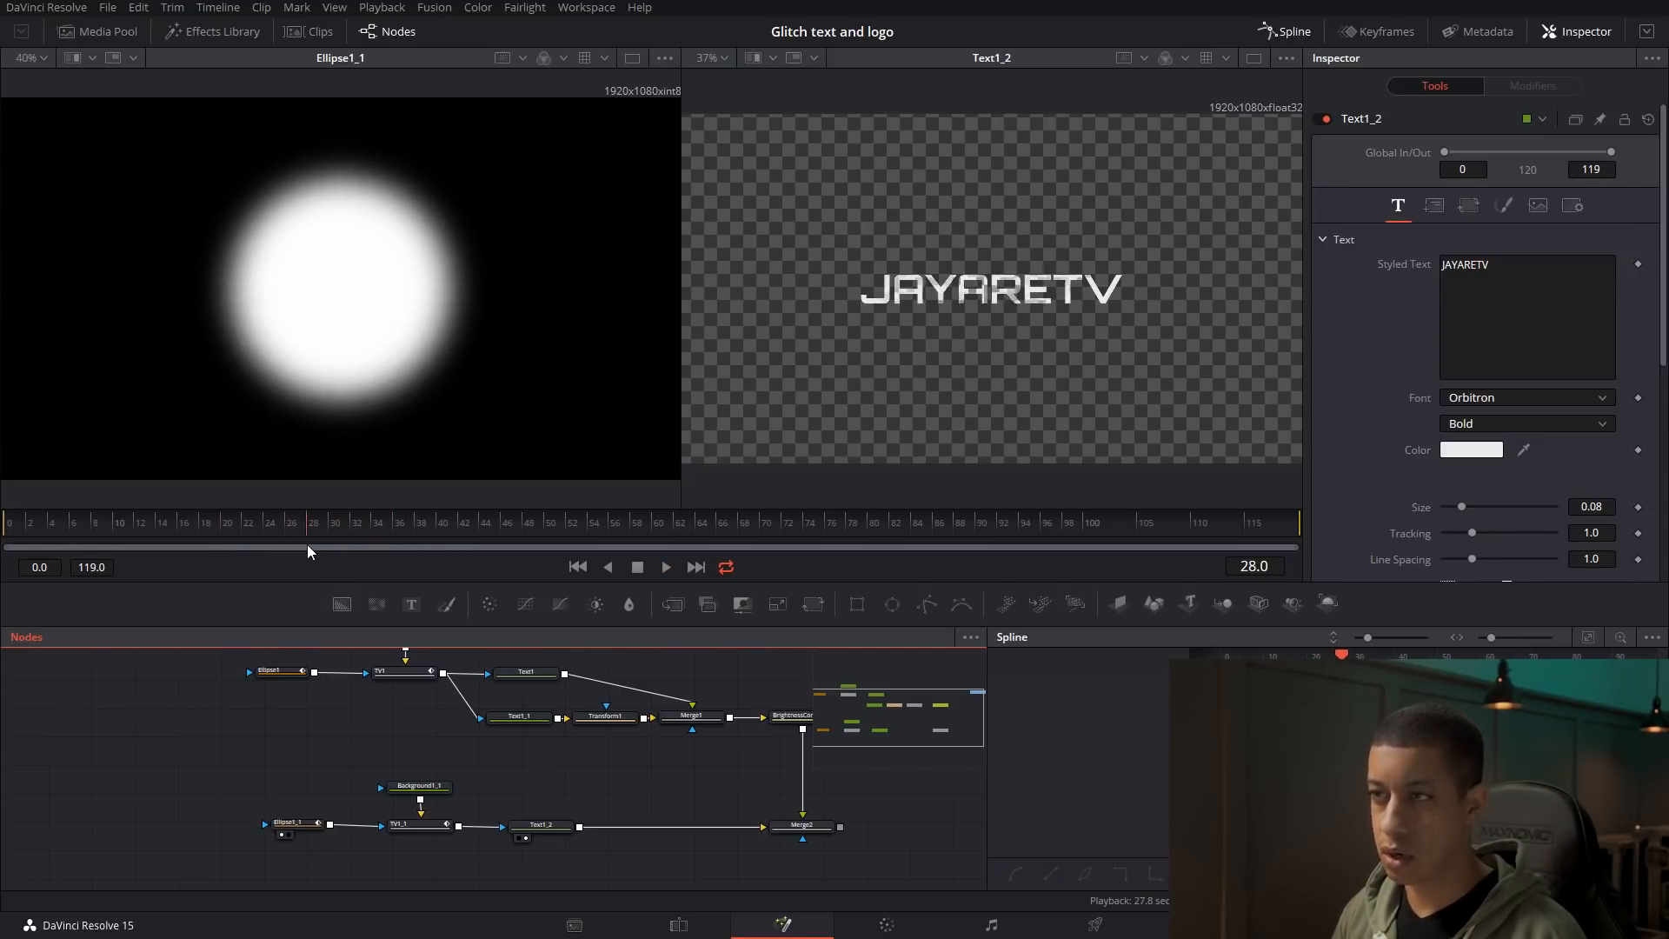
Connect Ellipse1_1 to Background1_1 as its effect mask and replay the white text's reveal
click(420, 787)
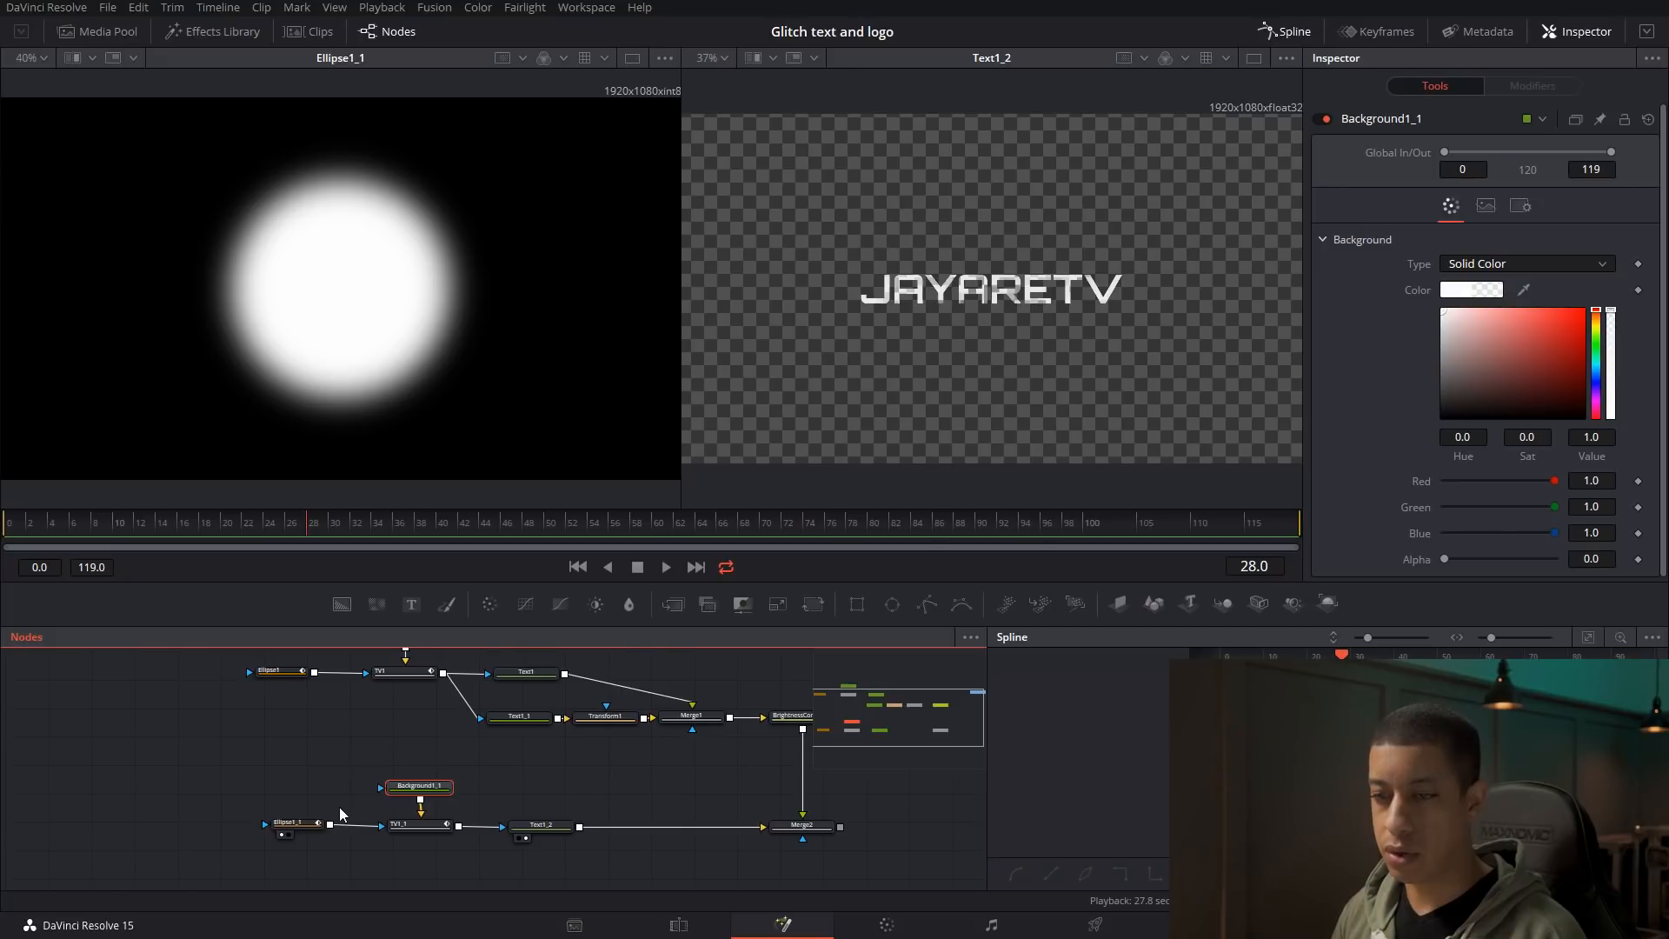
drag(328, 825, 380, 788)
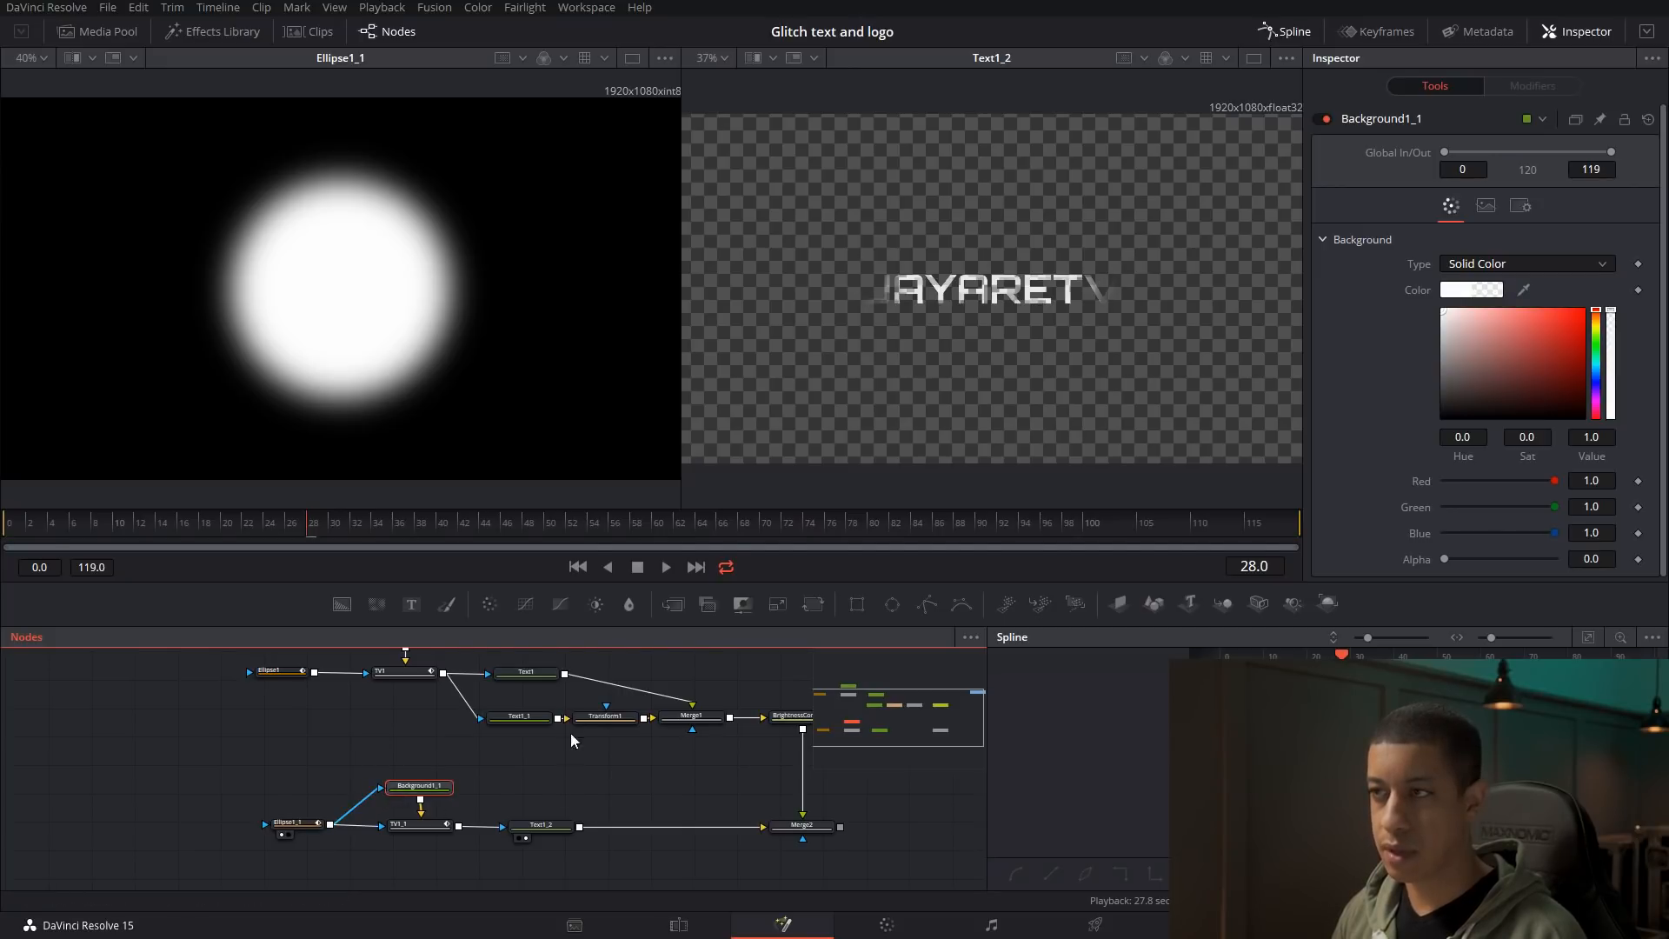
drag(313, 542, 208, 534)
click(310, 541)
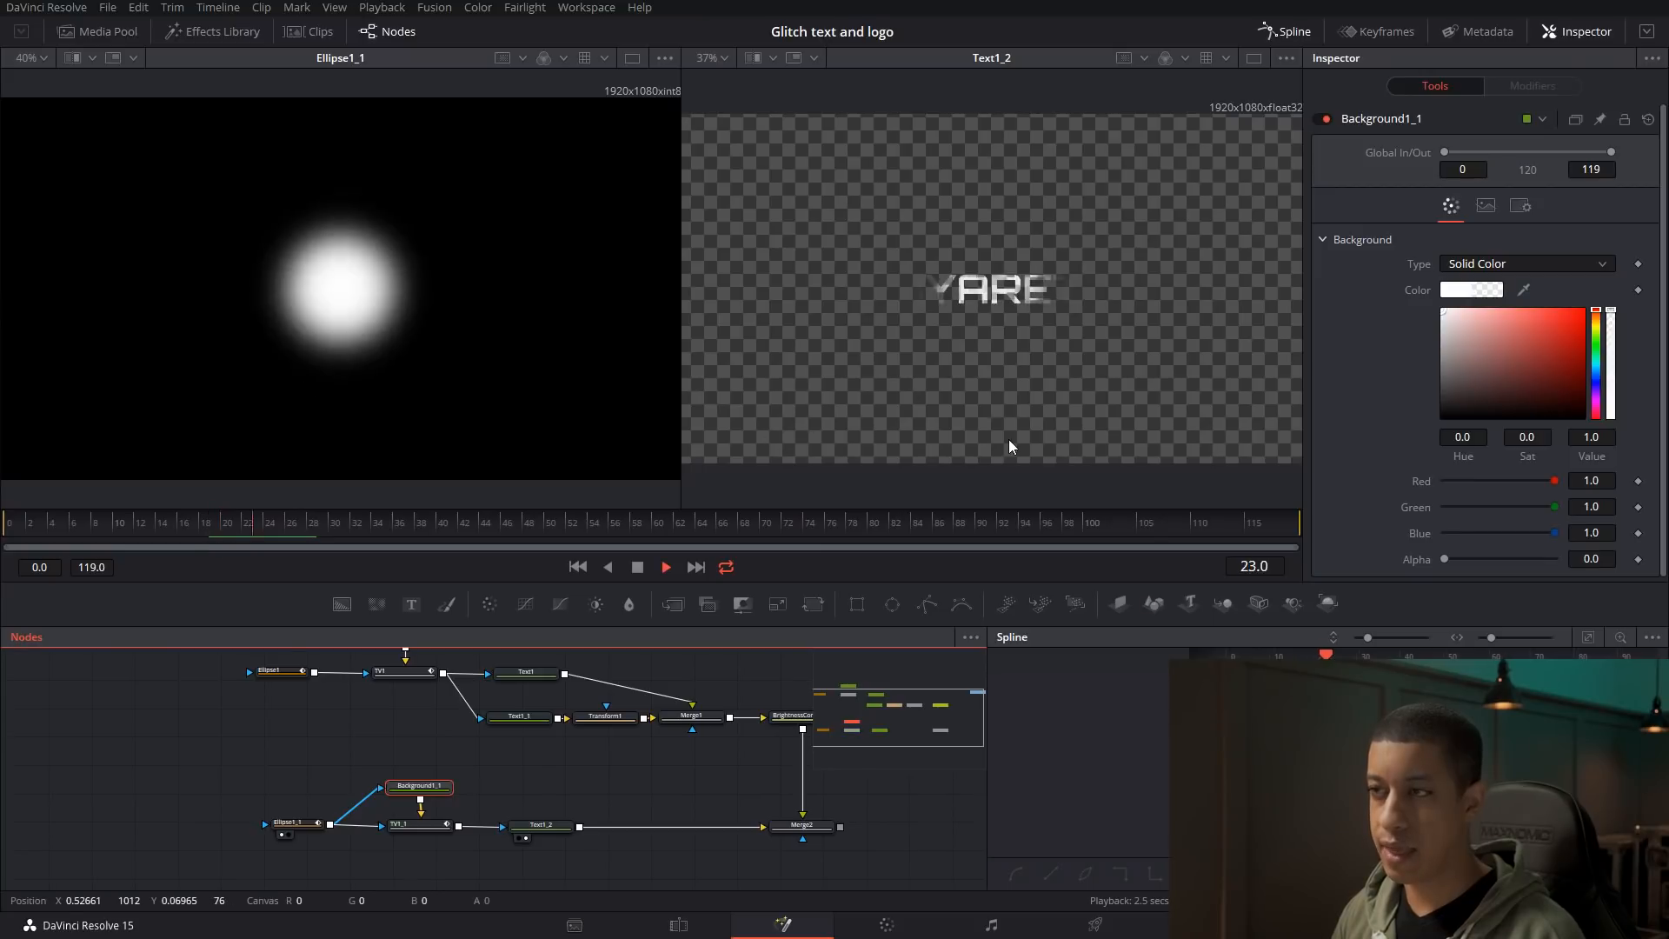
key(space)
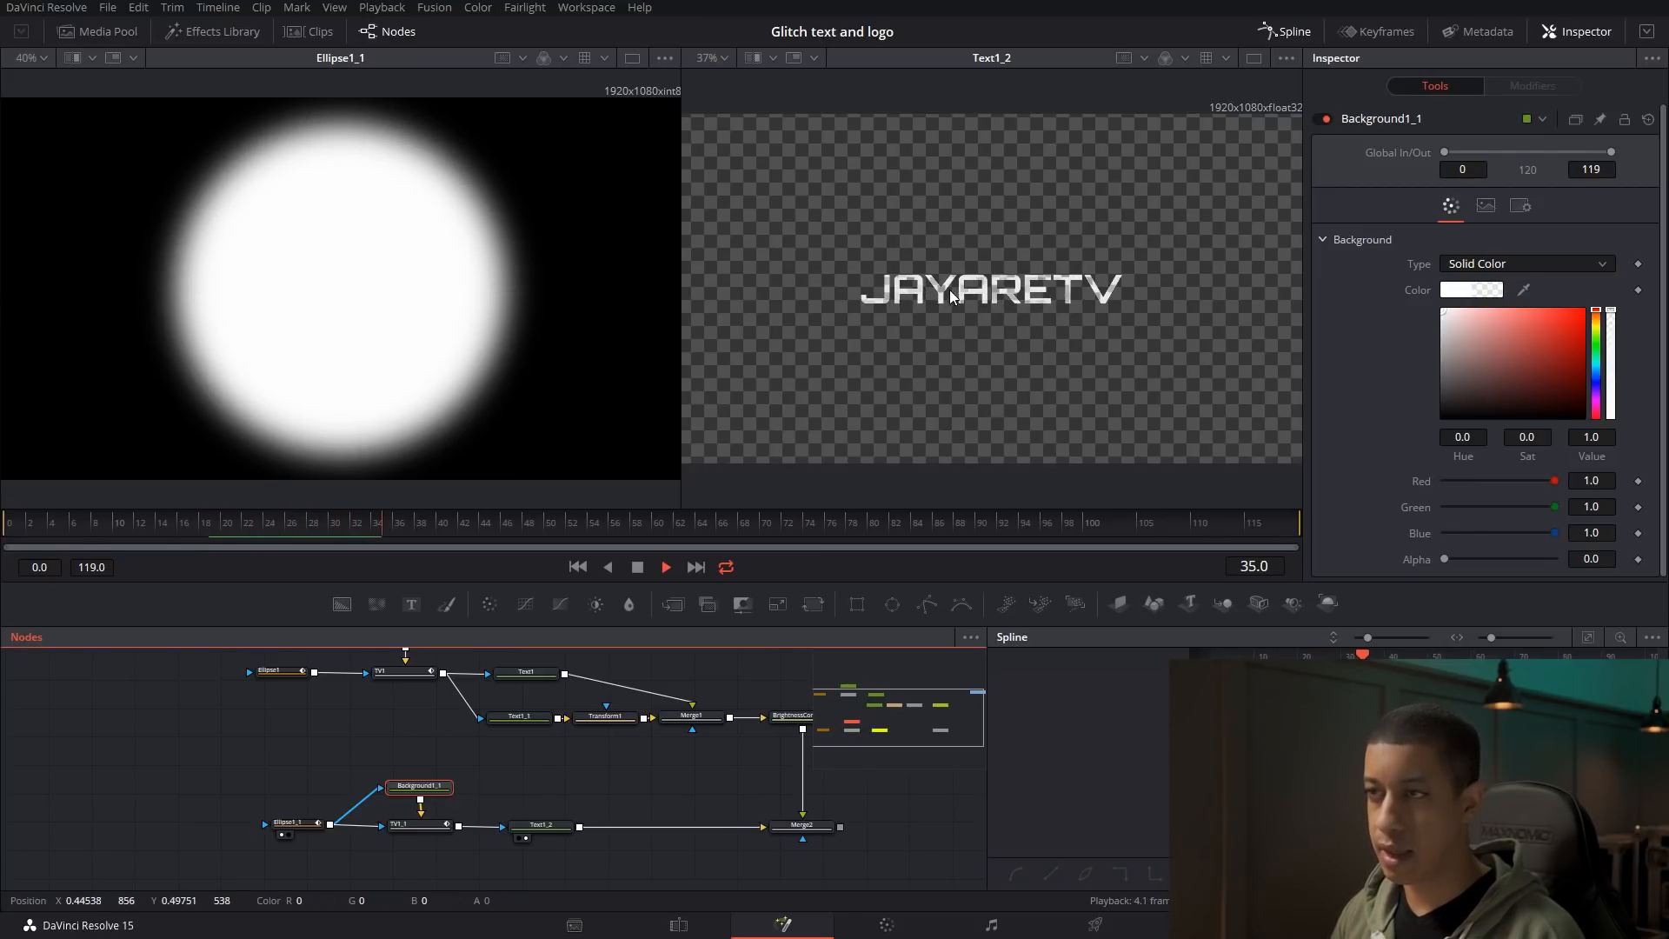
key(space)
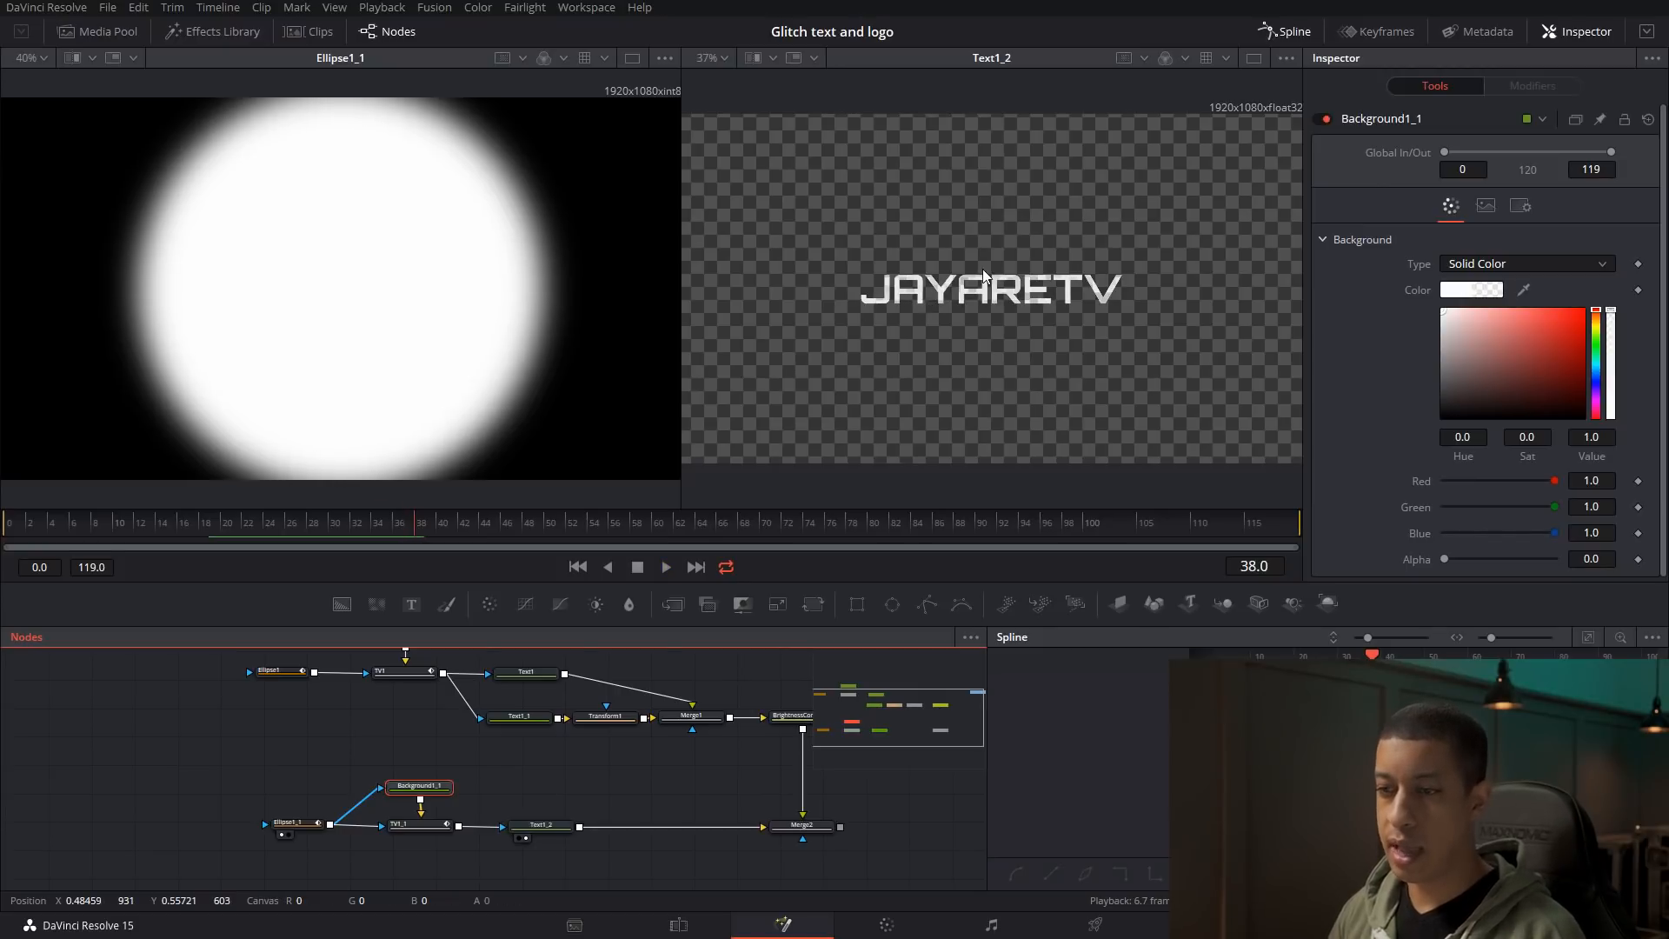
Select TV1_1 and play through to frame 52 to examine its Blend fade against the white text
click(421, 830)
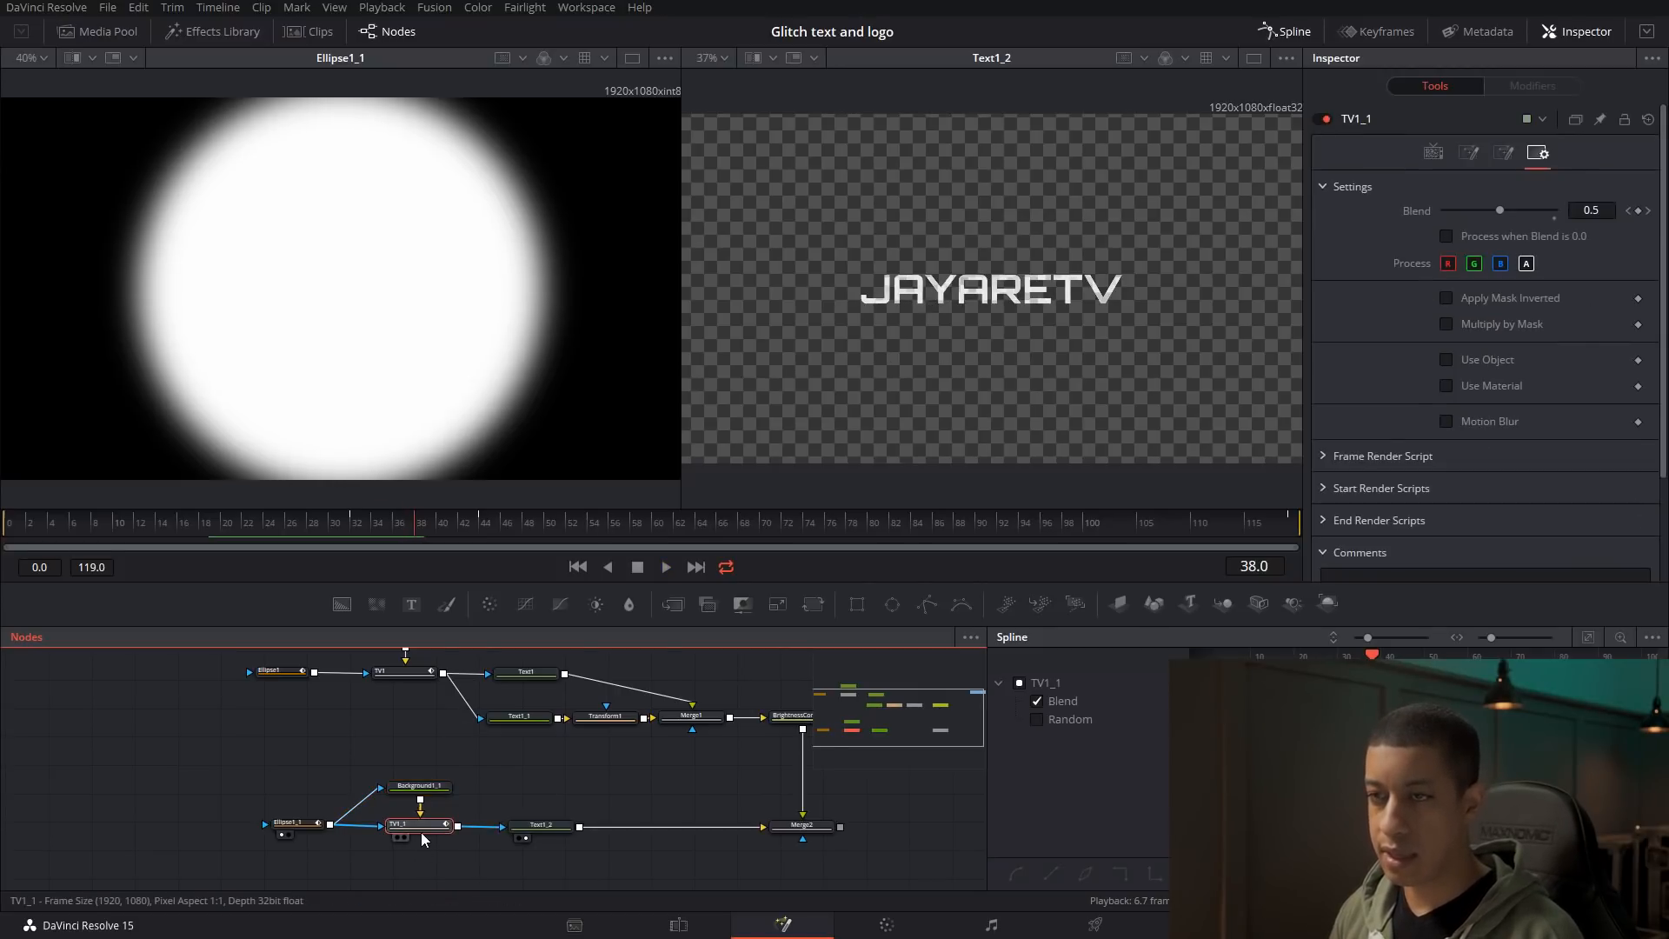
click(444, 537)
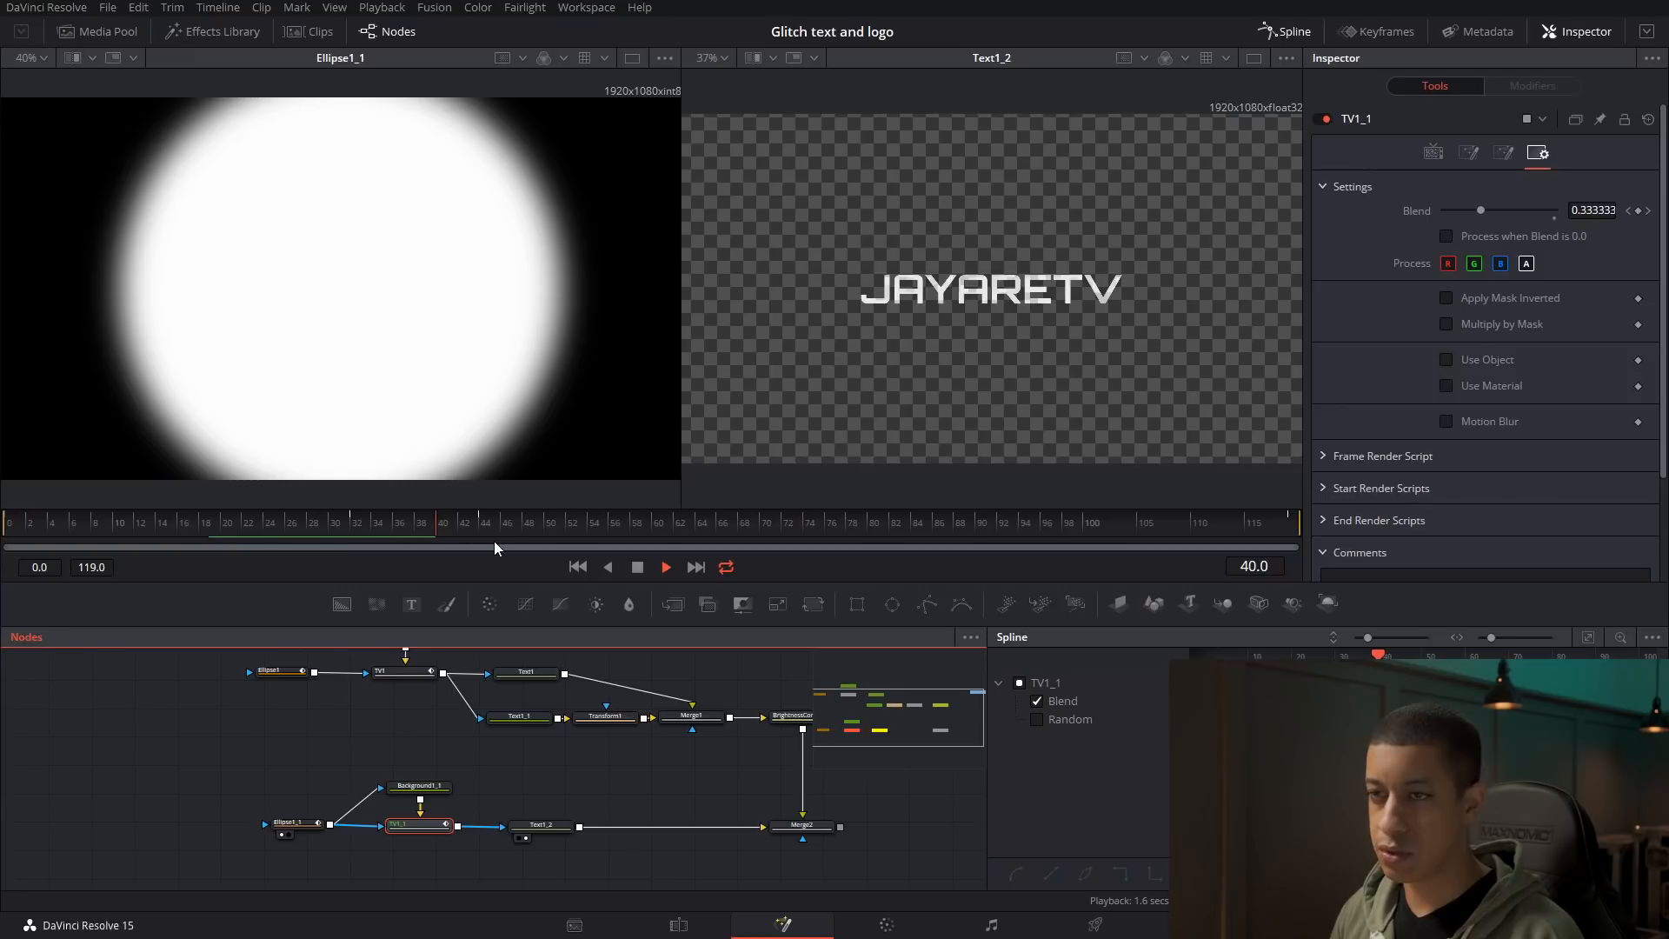
click(473, 541)
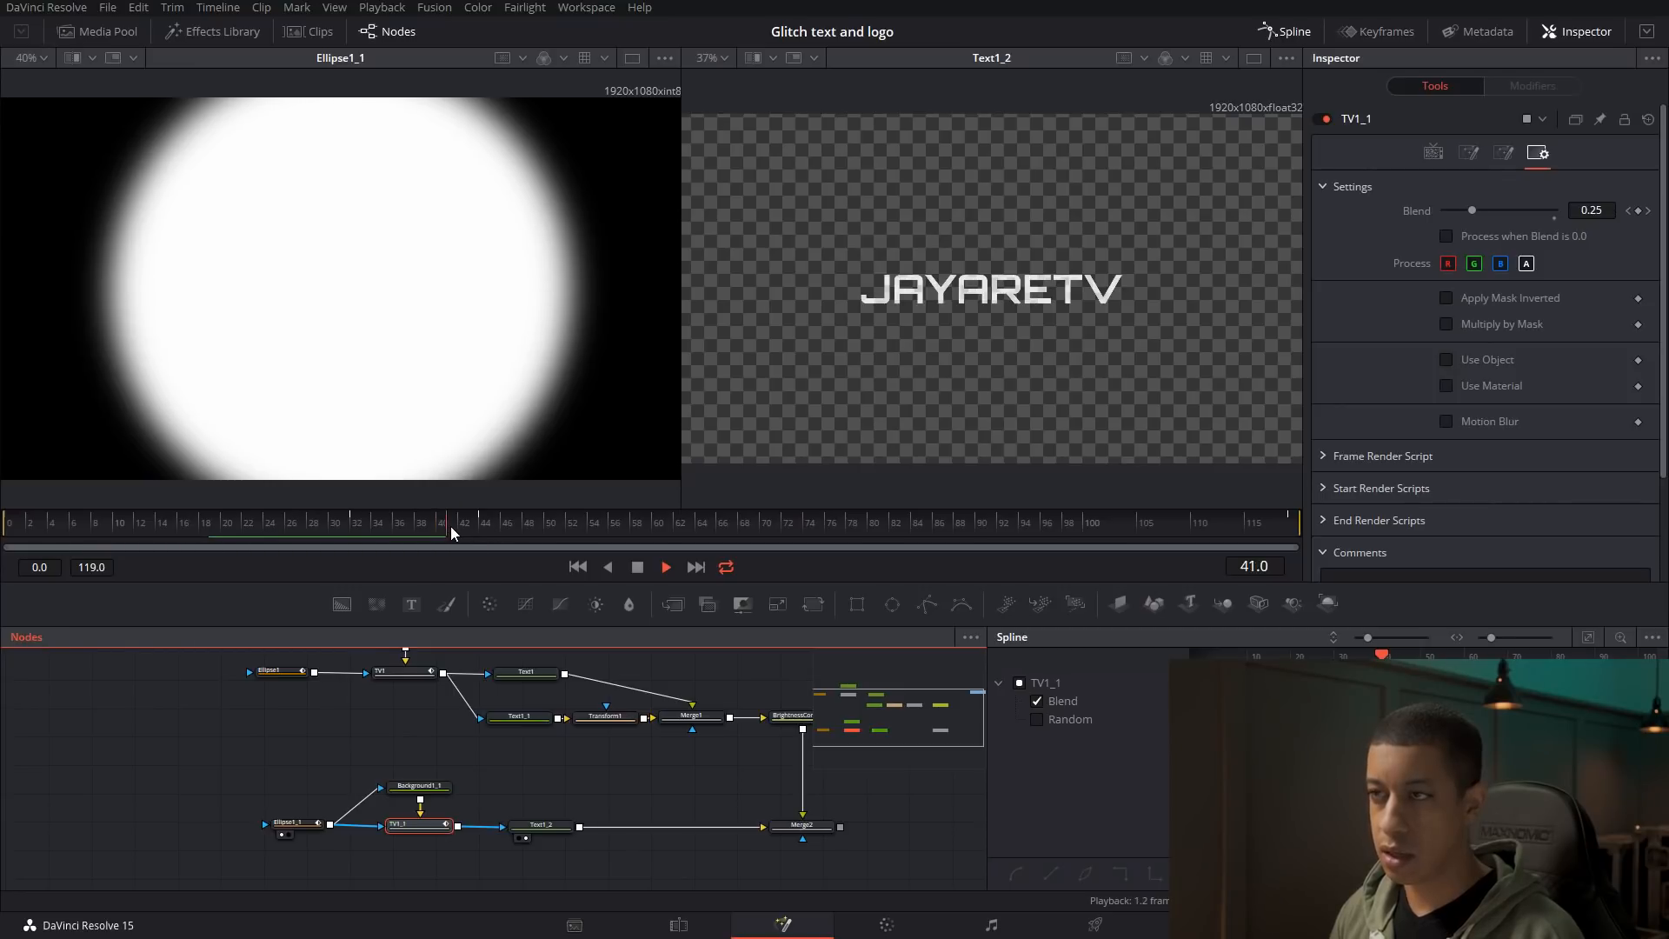
click(548, 527)
key(space)
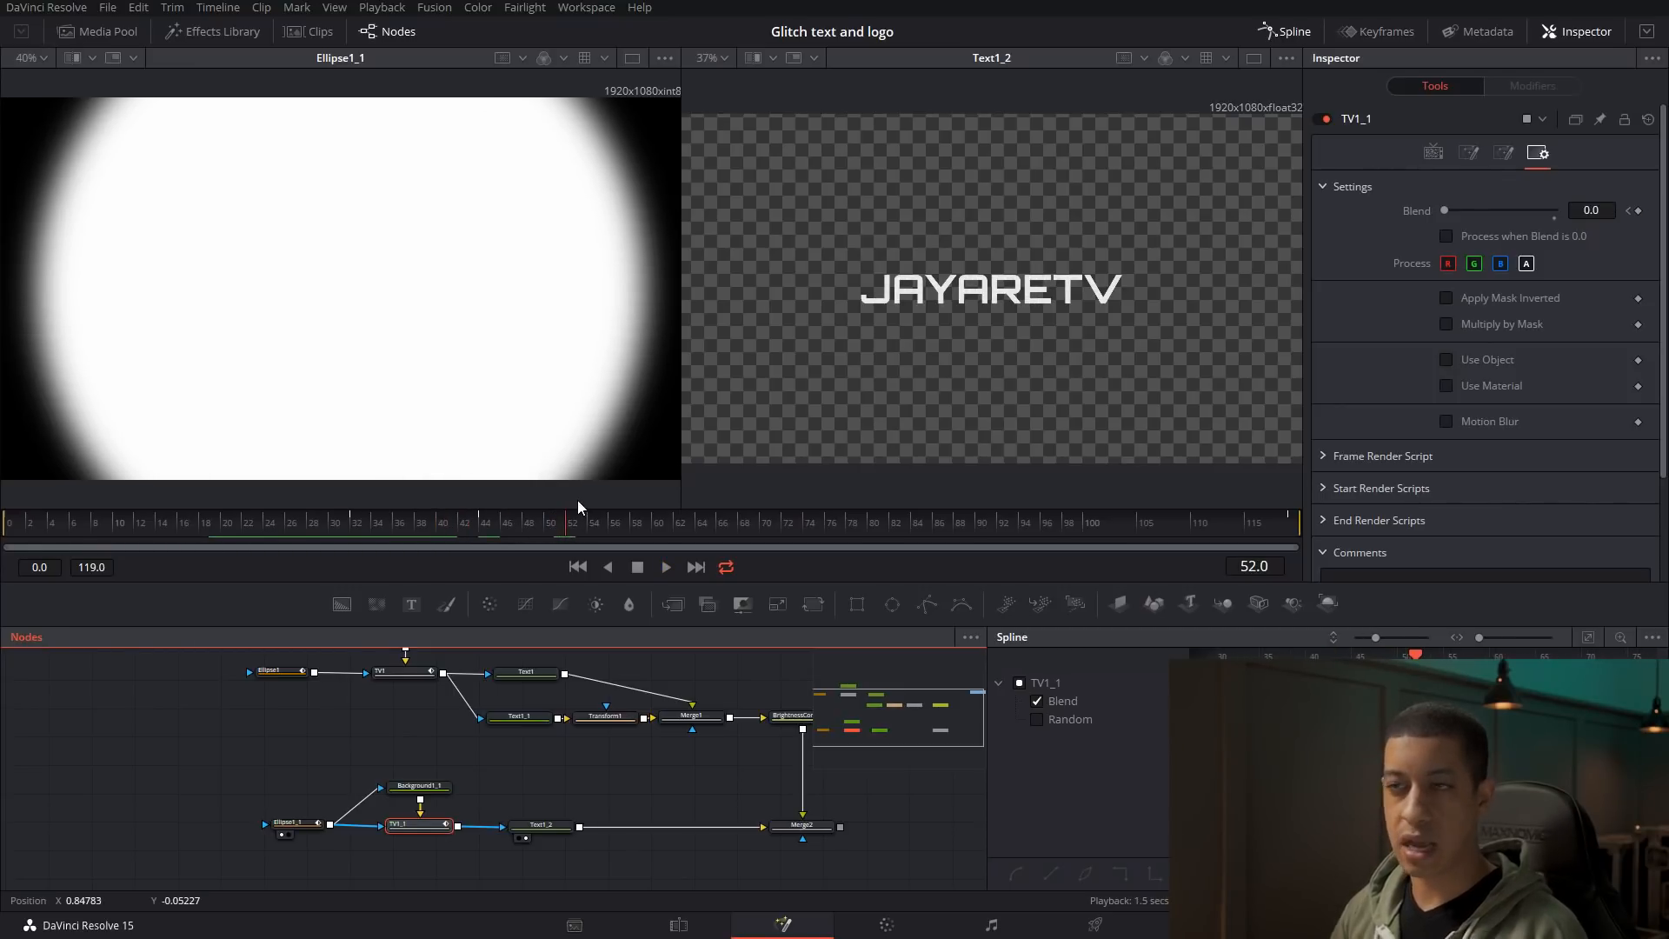
Show Merge2 in the second viewer and play the combined glitch animation from the start
drag(814, 826, 935, 423)
drag(532, 526, 9, 521)
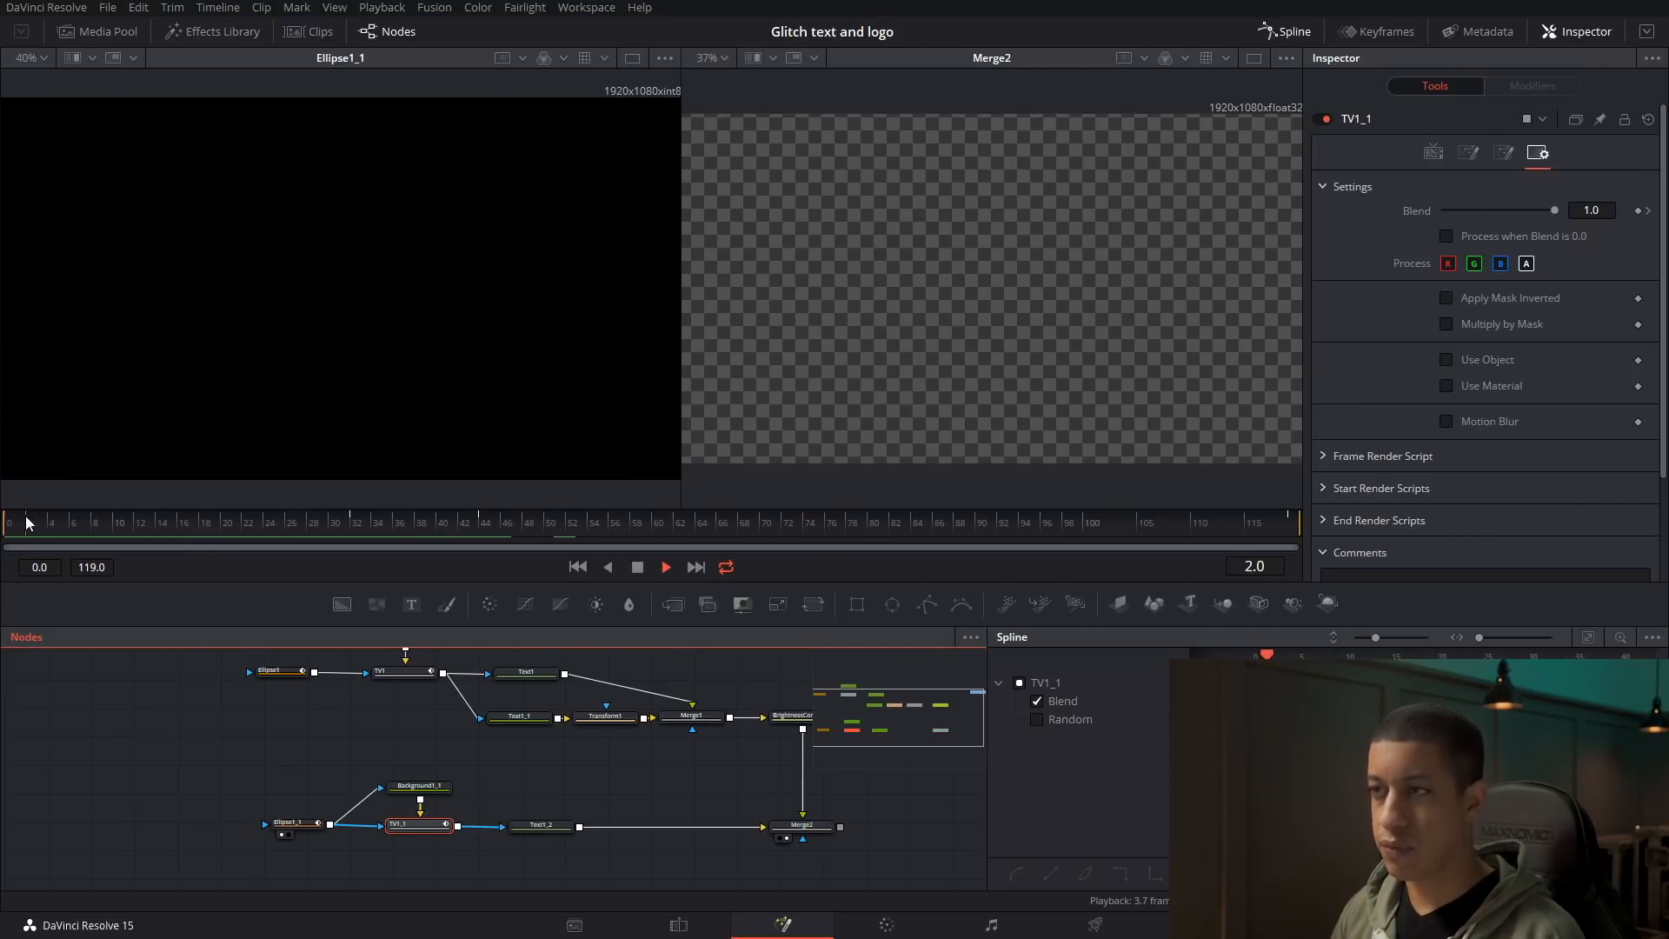
key(space)
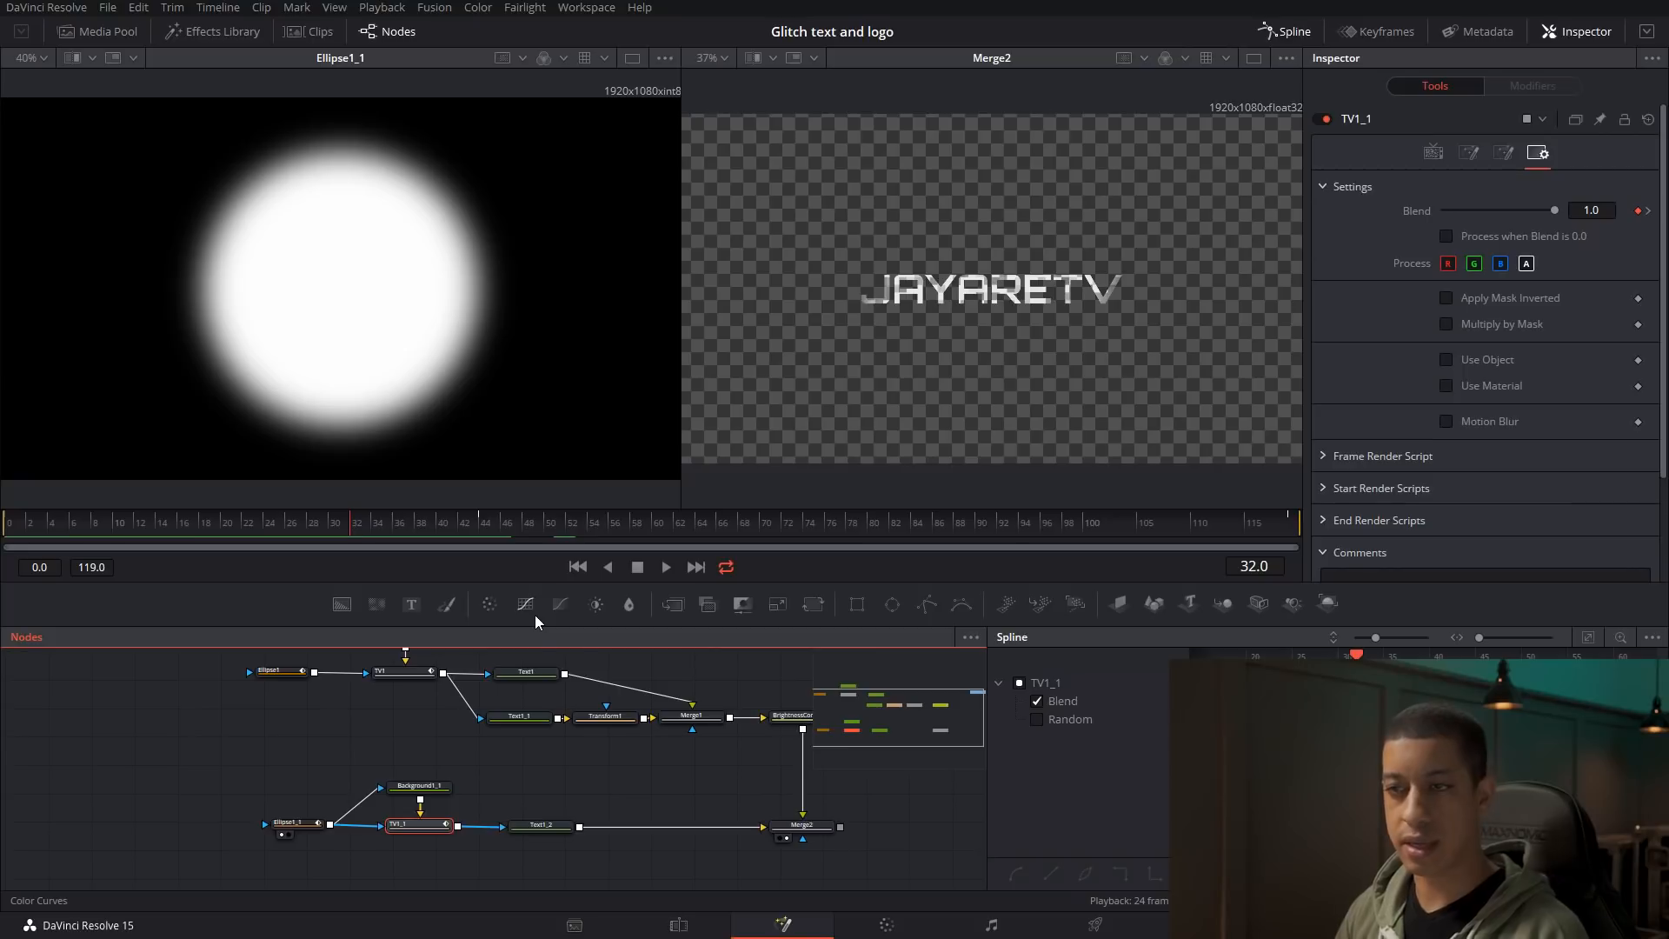
drag(336, 527, 1, 522)
key(space)
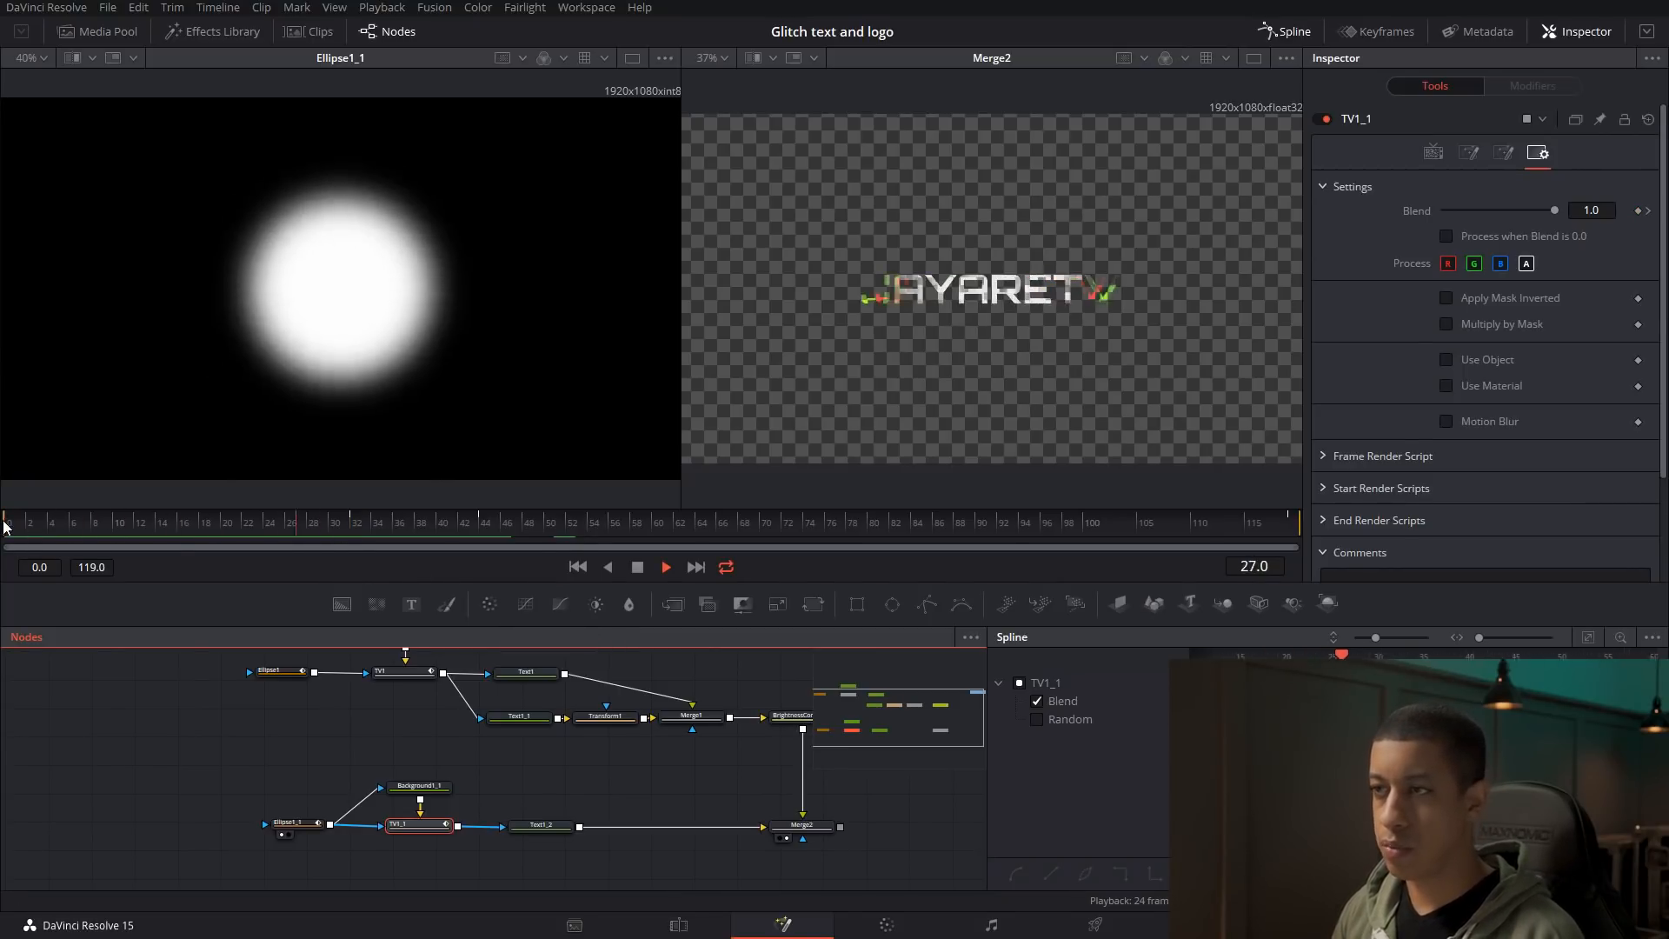
key(space)
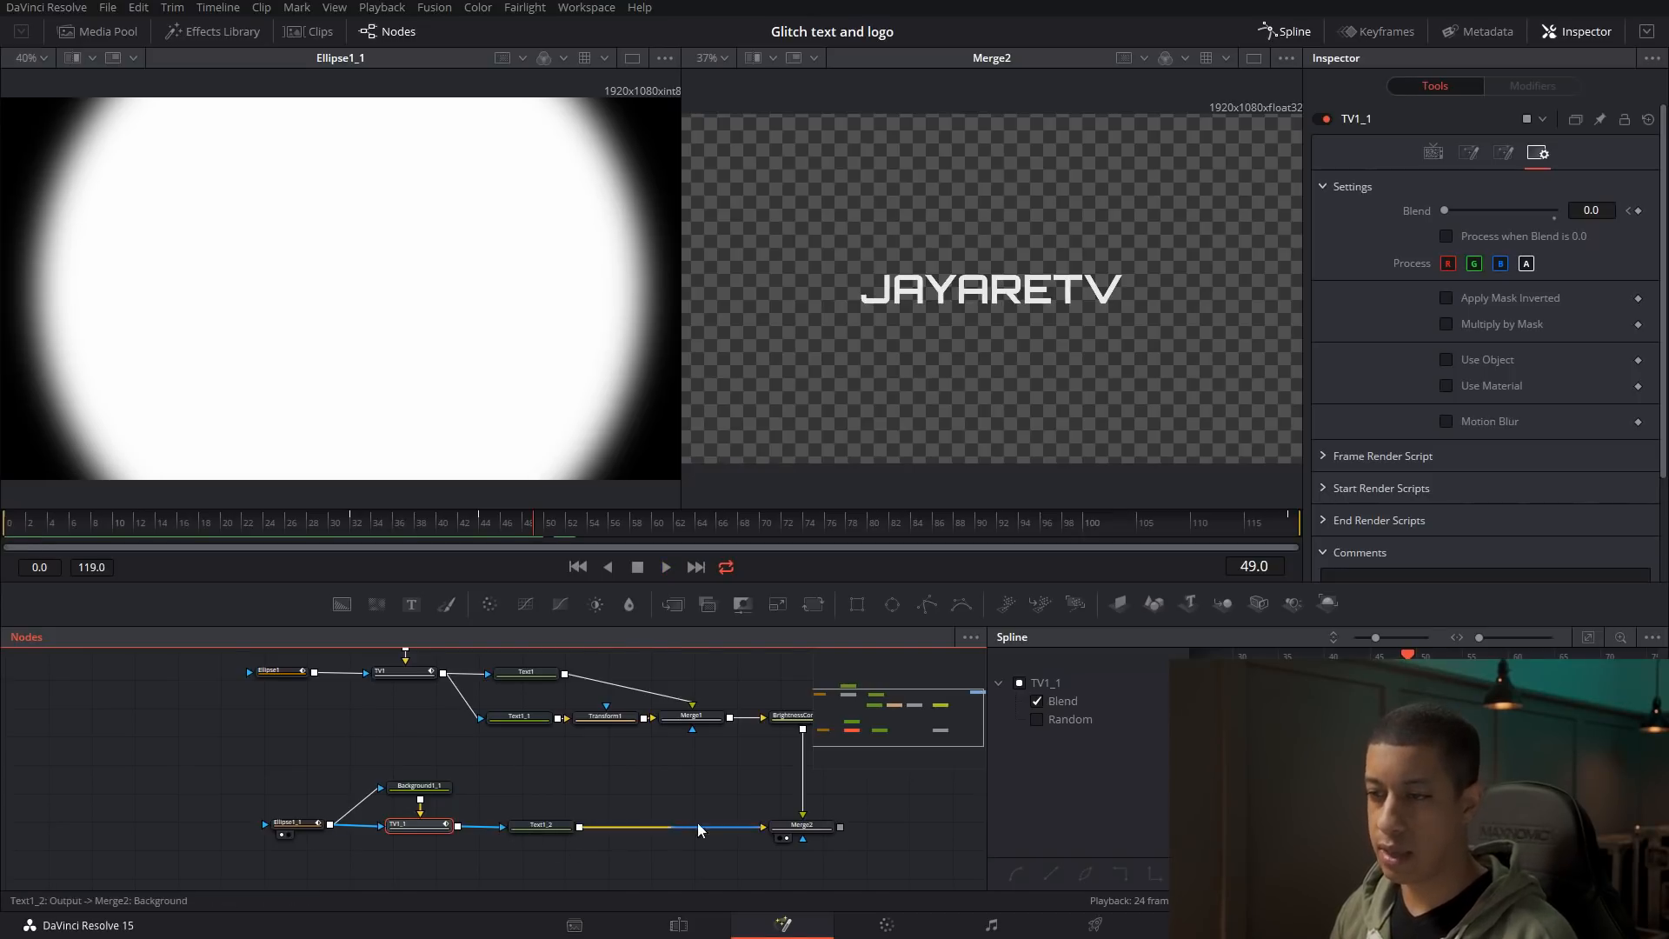
Set Merge2's Size to 0.9 and scrub around frame 24 to check the scaled text
drag(702, 797, 610, 810)
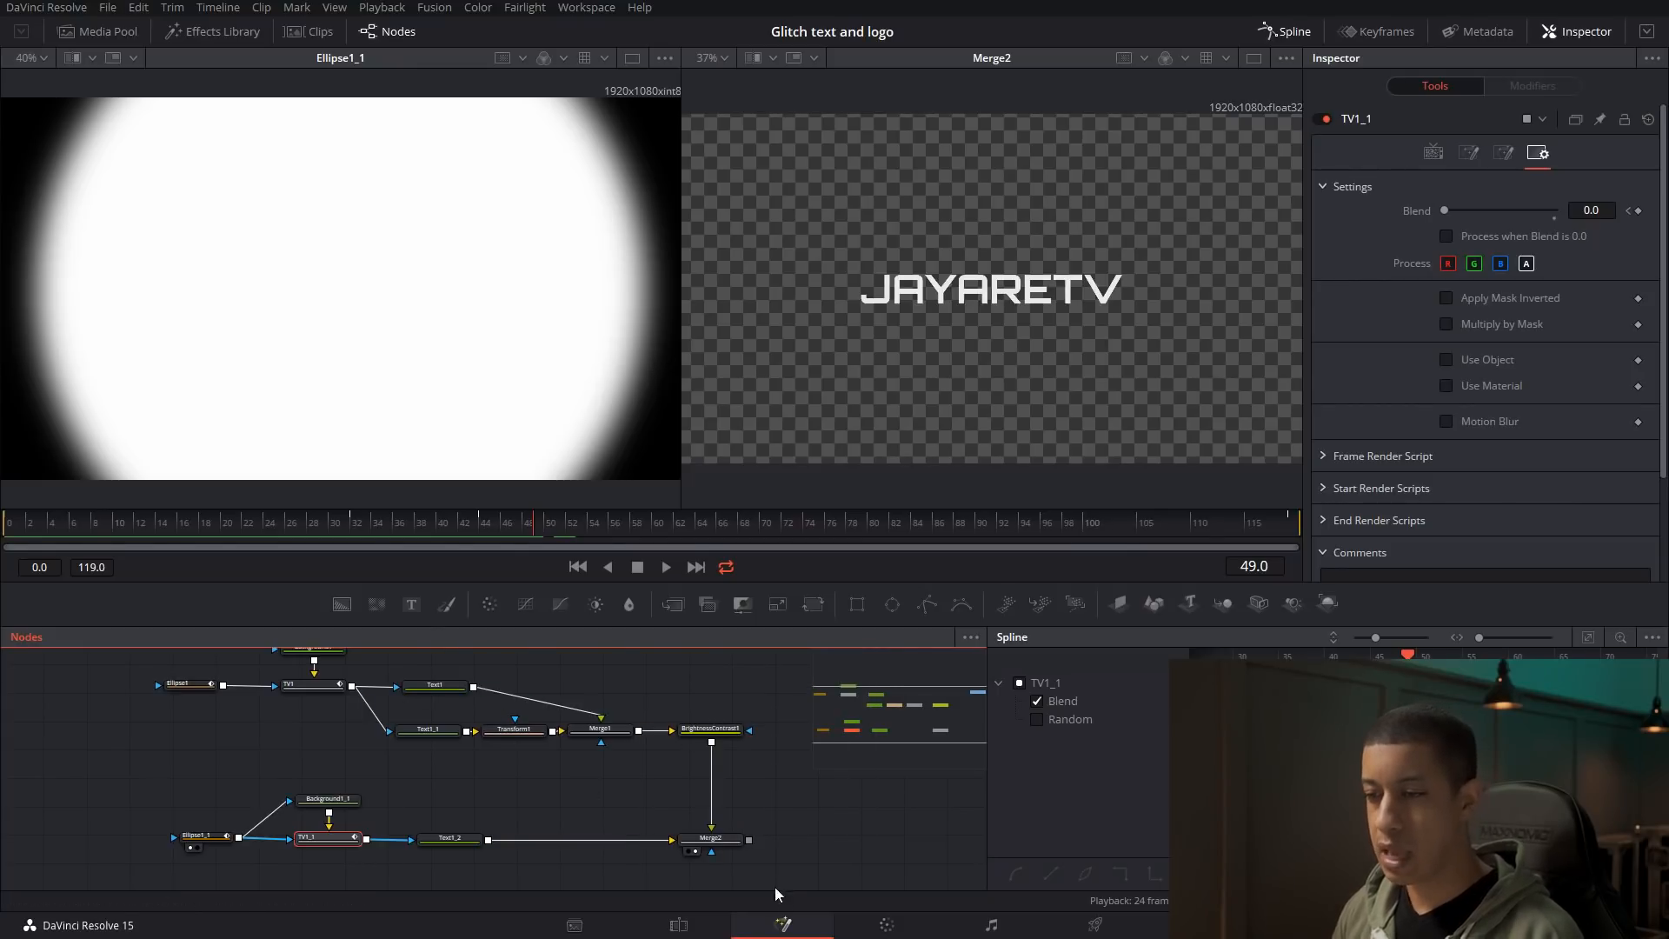
click(707, 848)
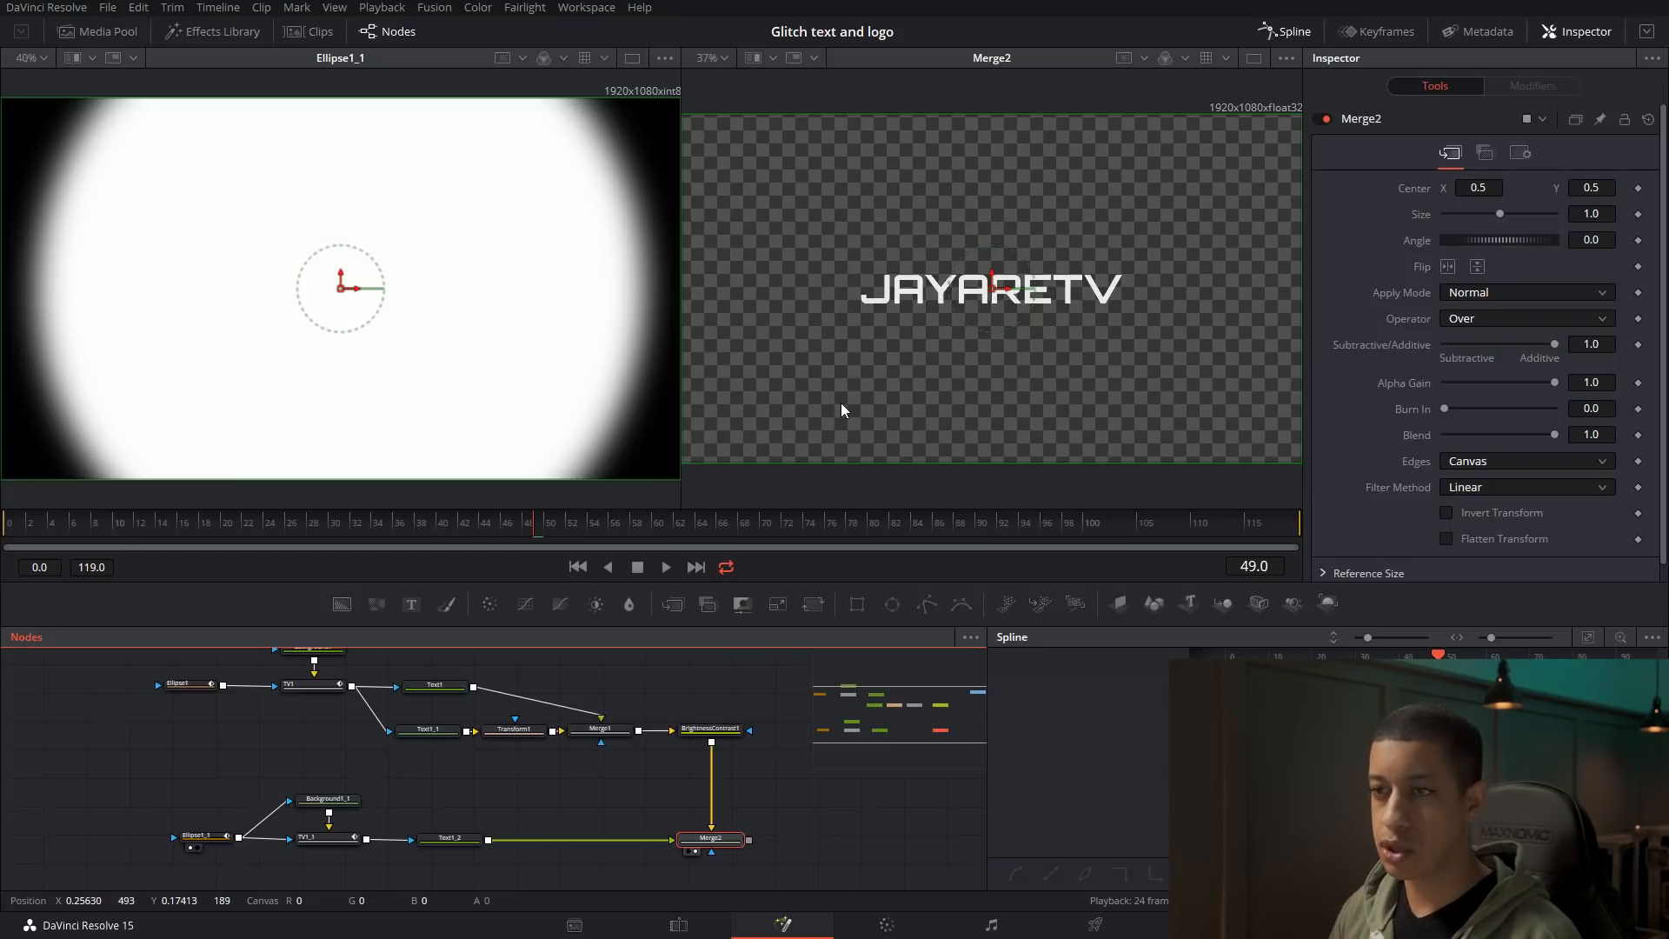
drag(540, 554, 274, 572)
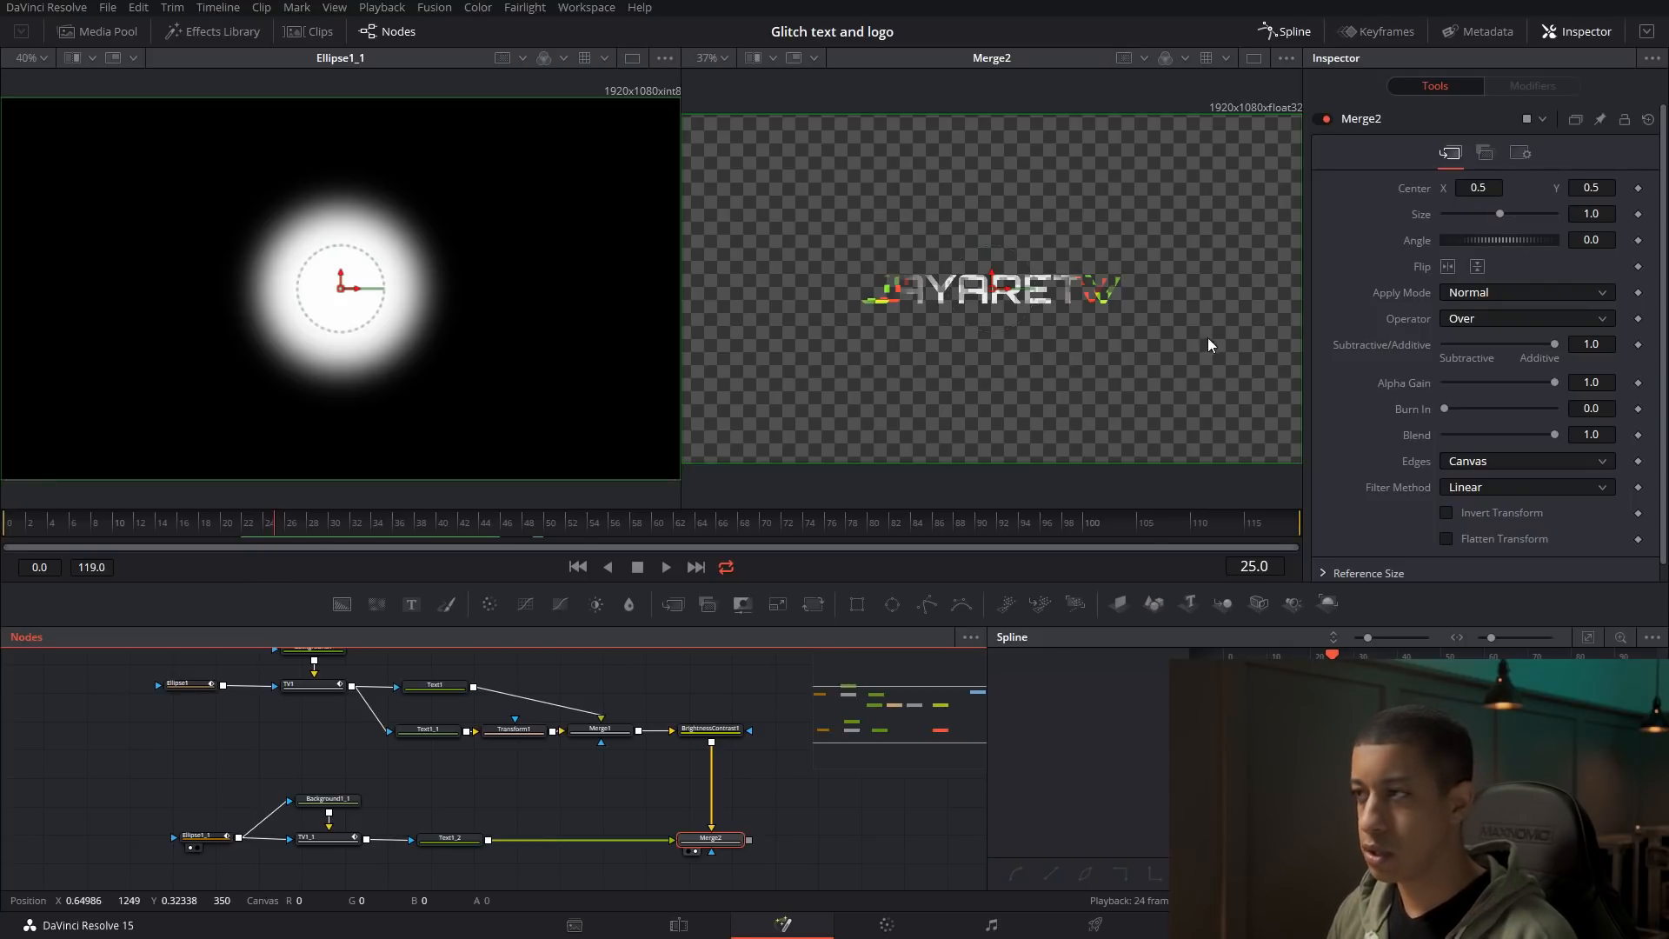
click(1598, 213)
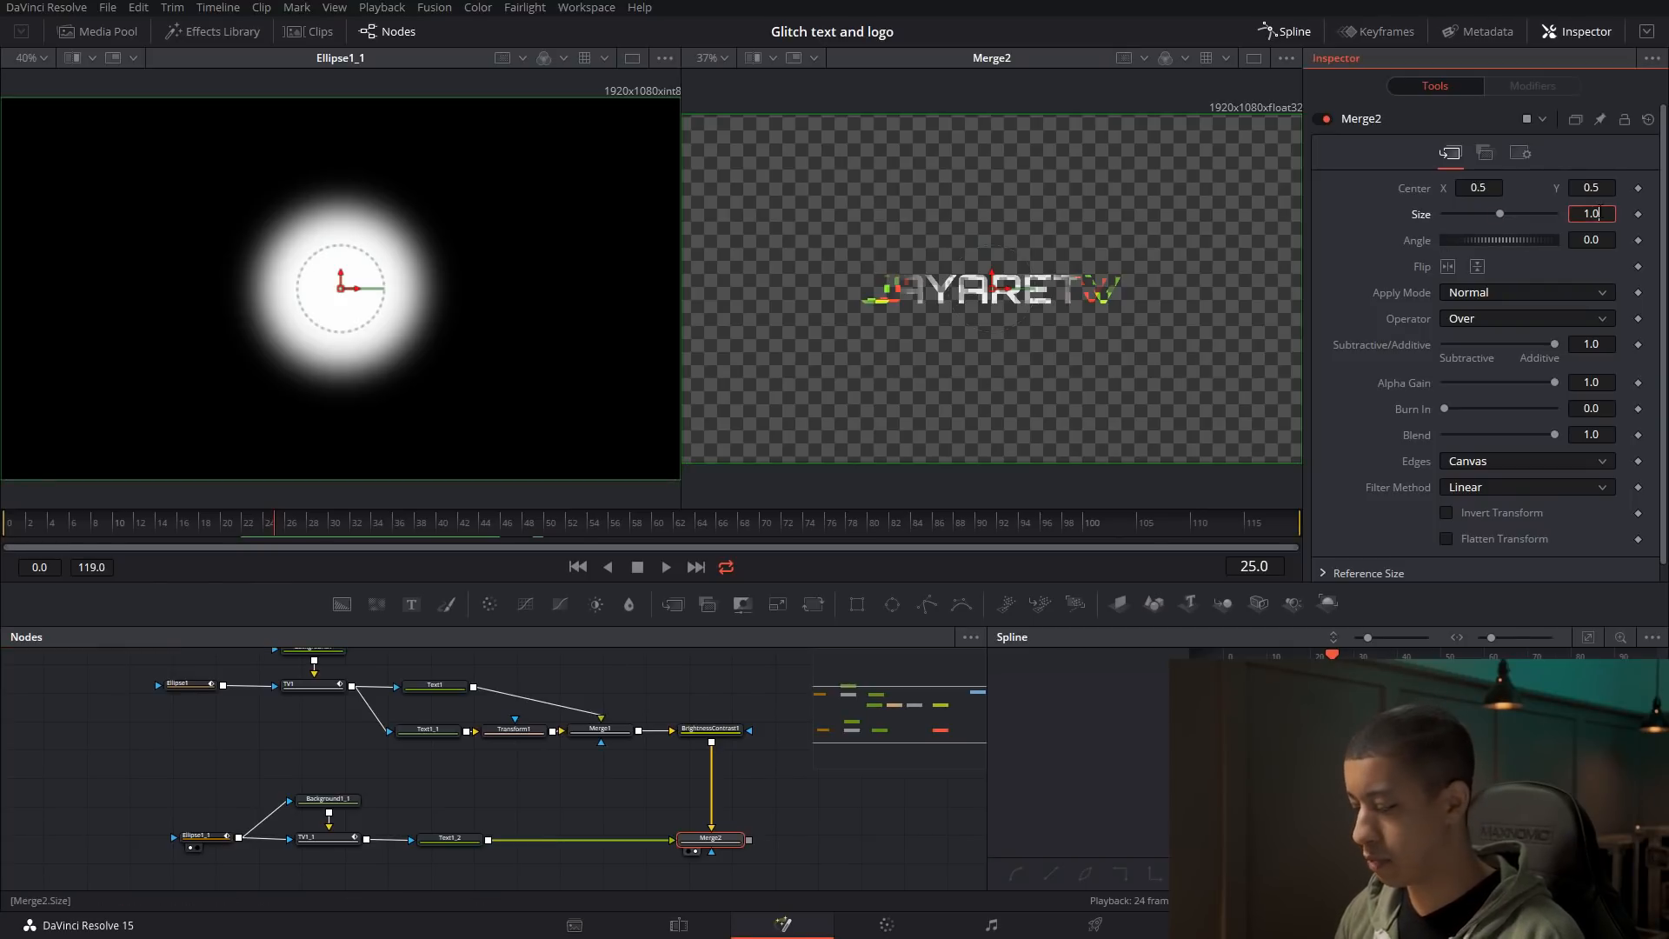
text(0.9)
click(1598, 240)
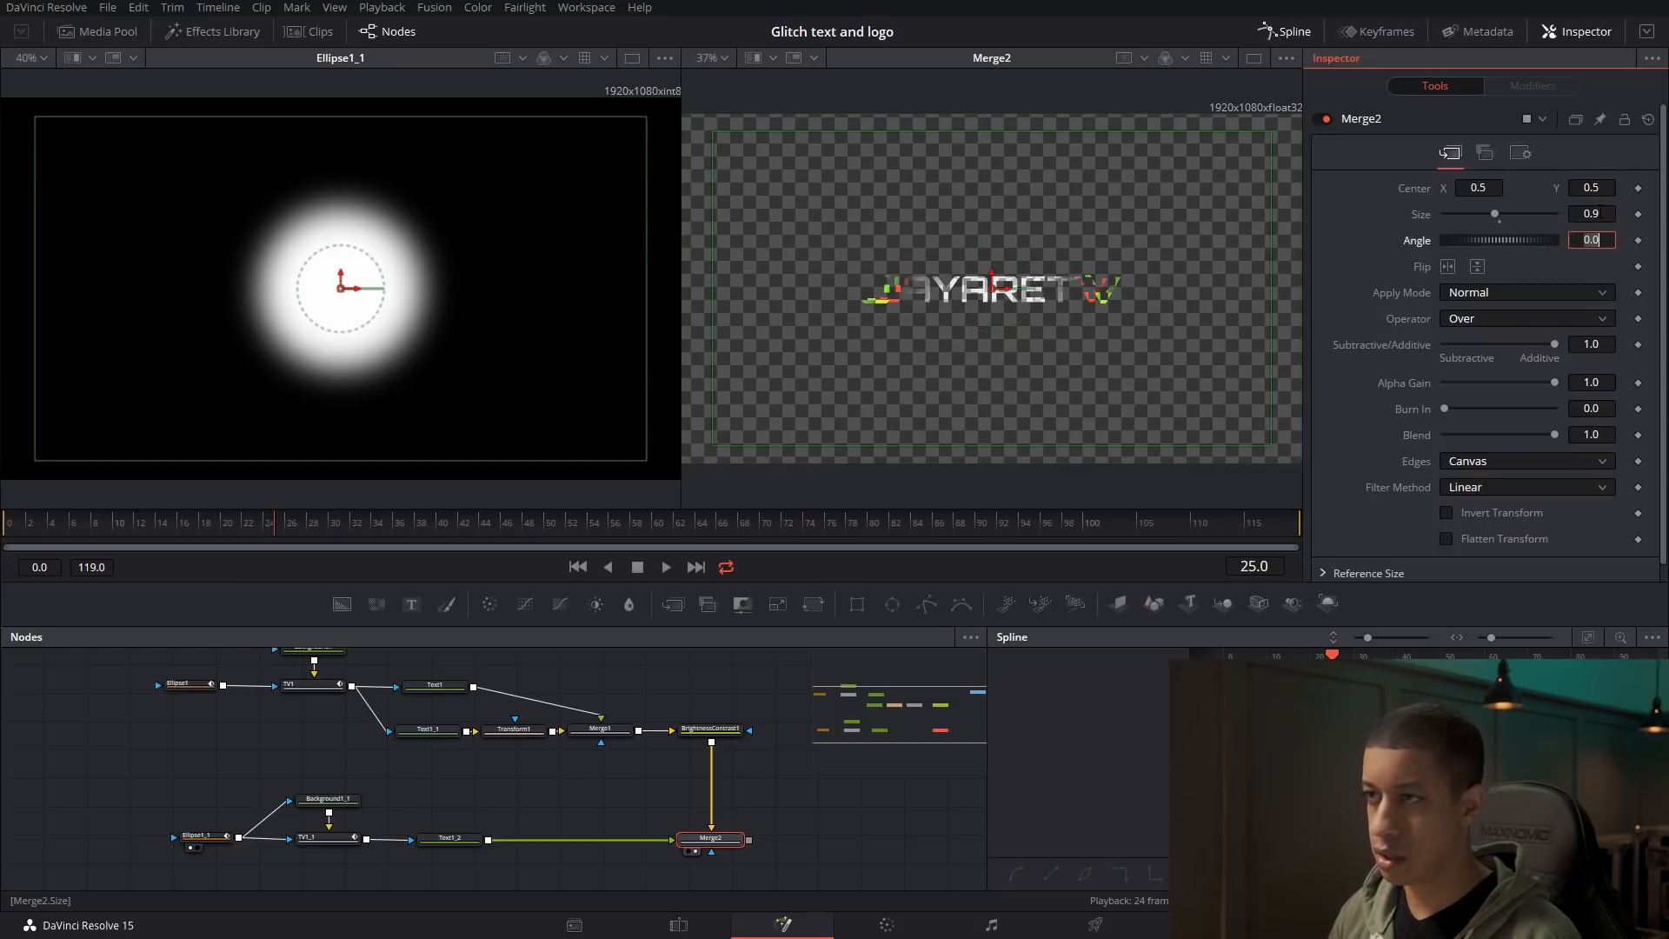
drag(294, 525, 270, 527)
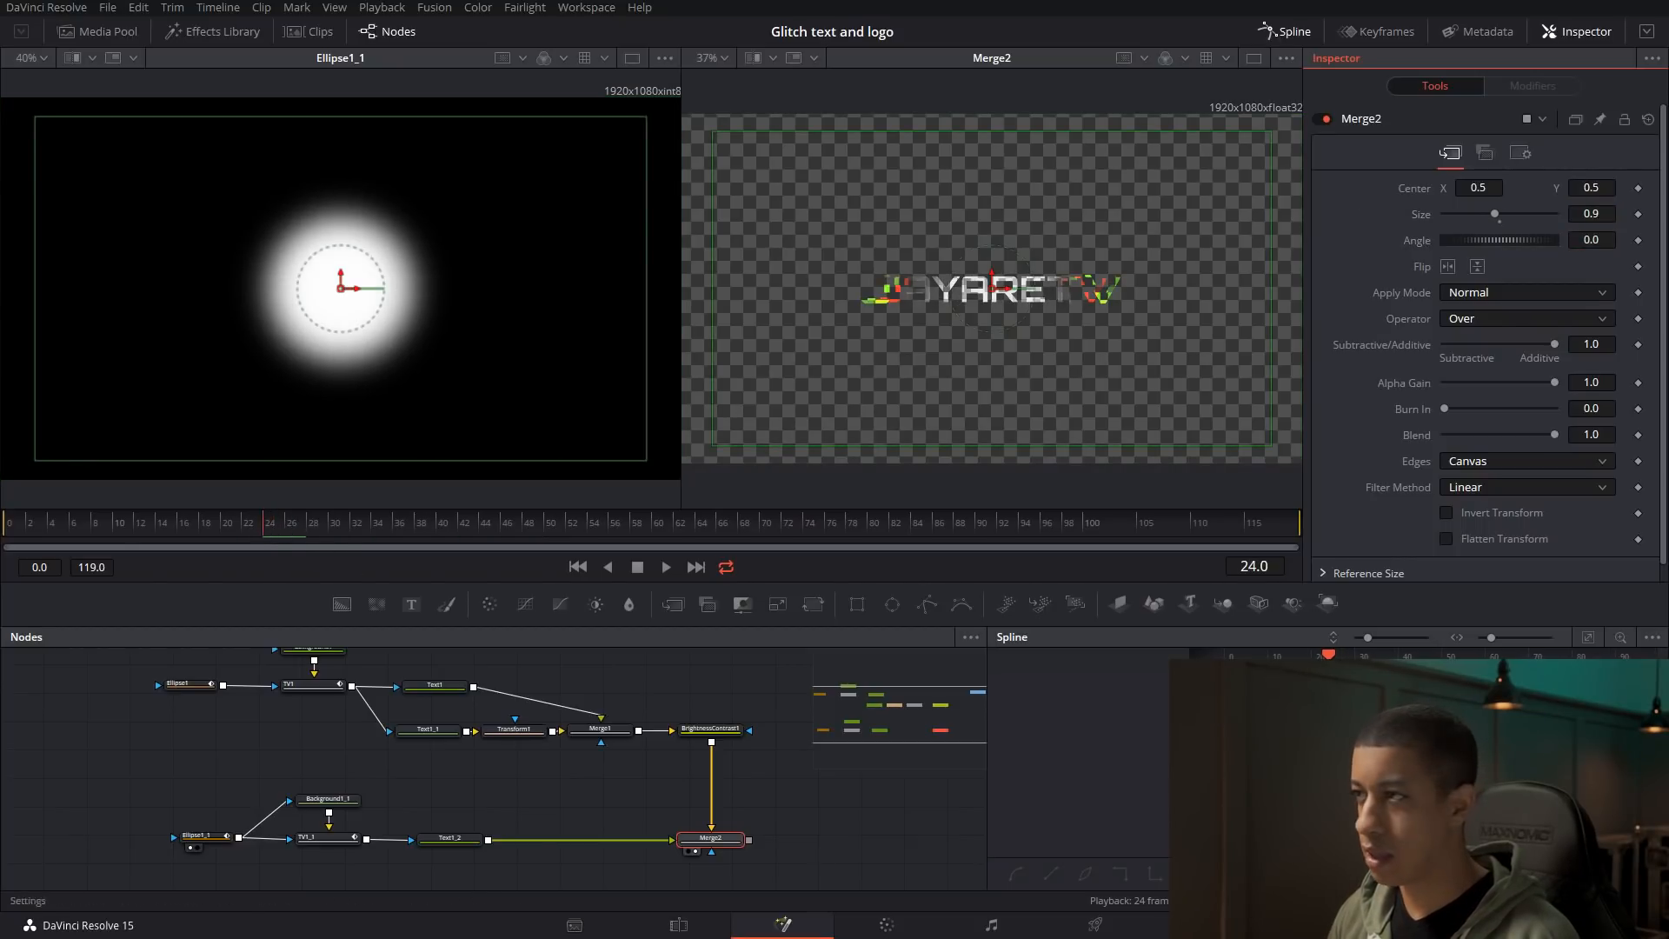
Keyframe Merge2's Size from 0.9 at frame 24 to 1.0 at frame 58 and play the scaling animation
click(1639, 214)
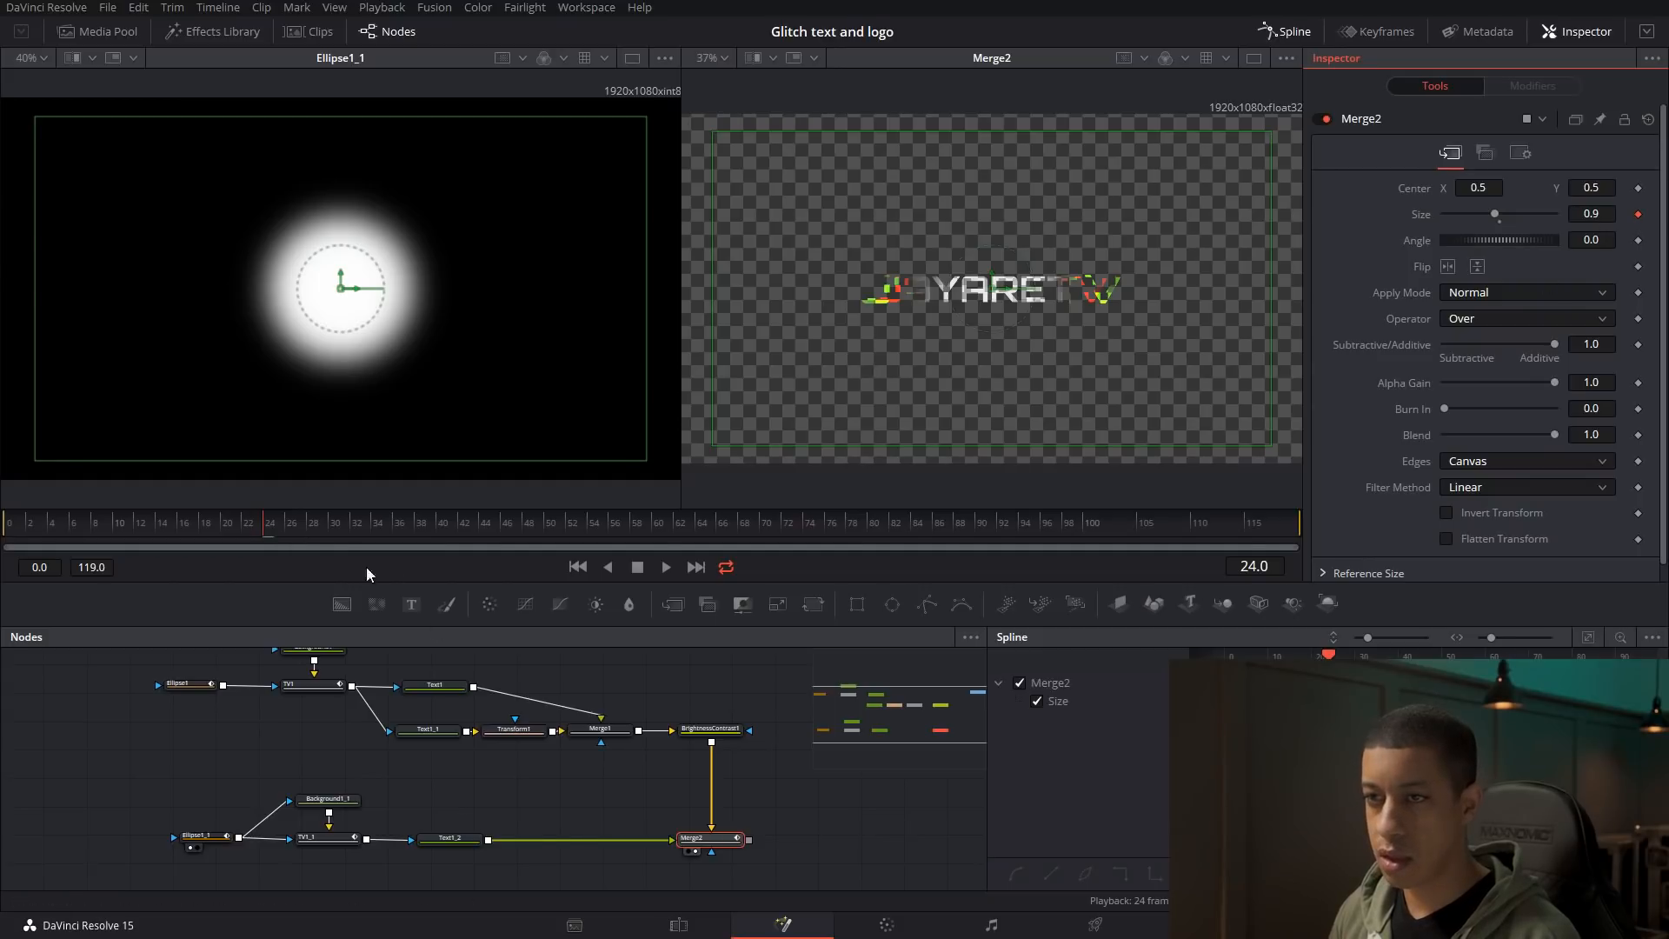
drag(330, 527, 631, 535)
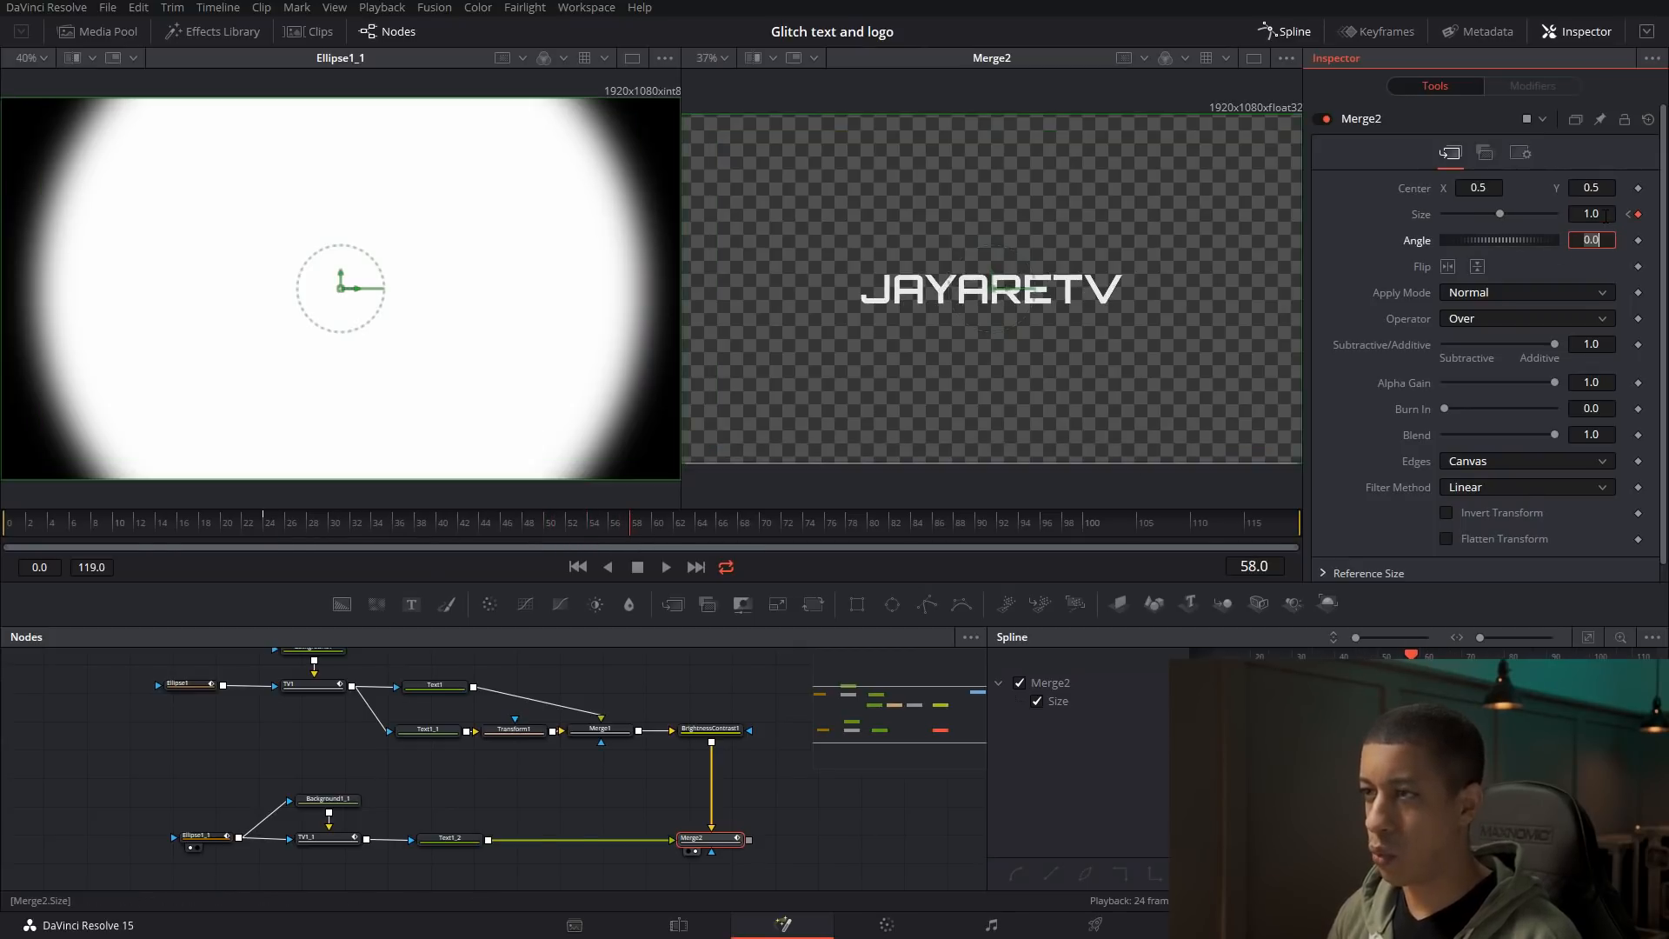
click(439, 528)
drag(439, 528, 179, 541)
key(space)
drag(287, 527, 206, 531)
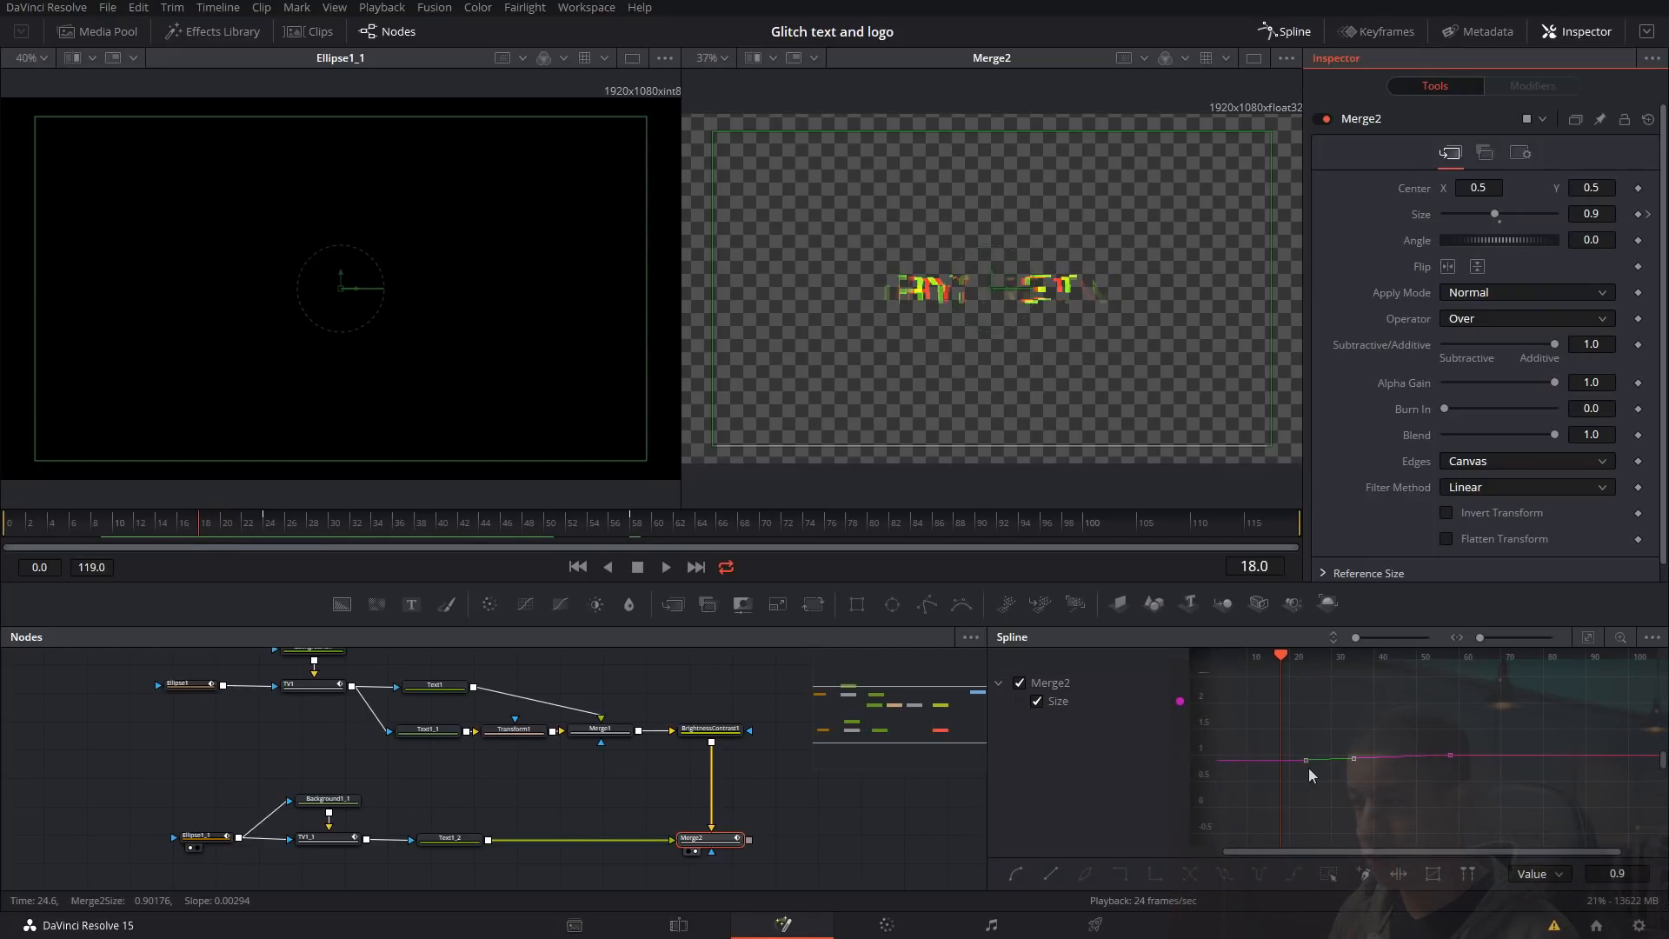
Move Merge2's first Size keyframe to frame 18 and play the animation to check the earlier scale-up
drag(1306, 760, 1283, 762)
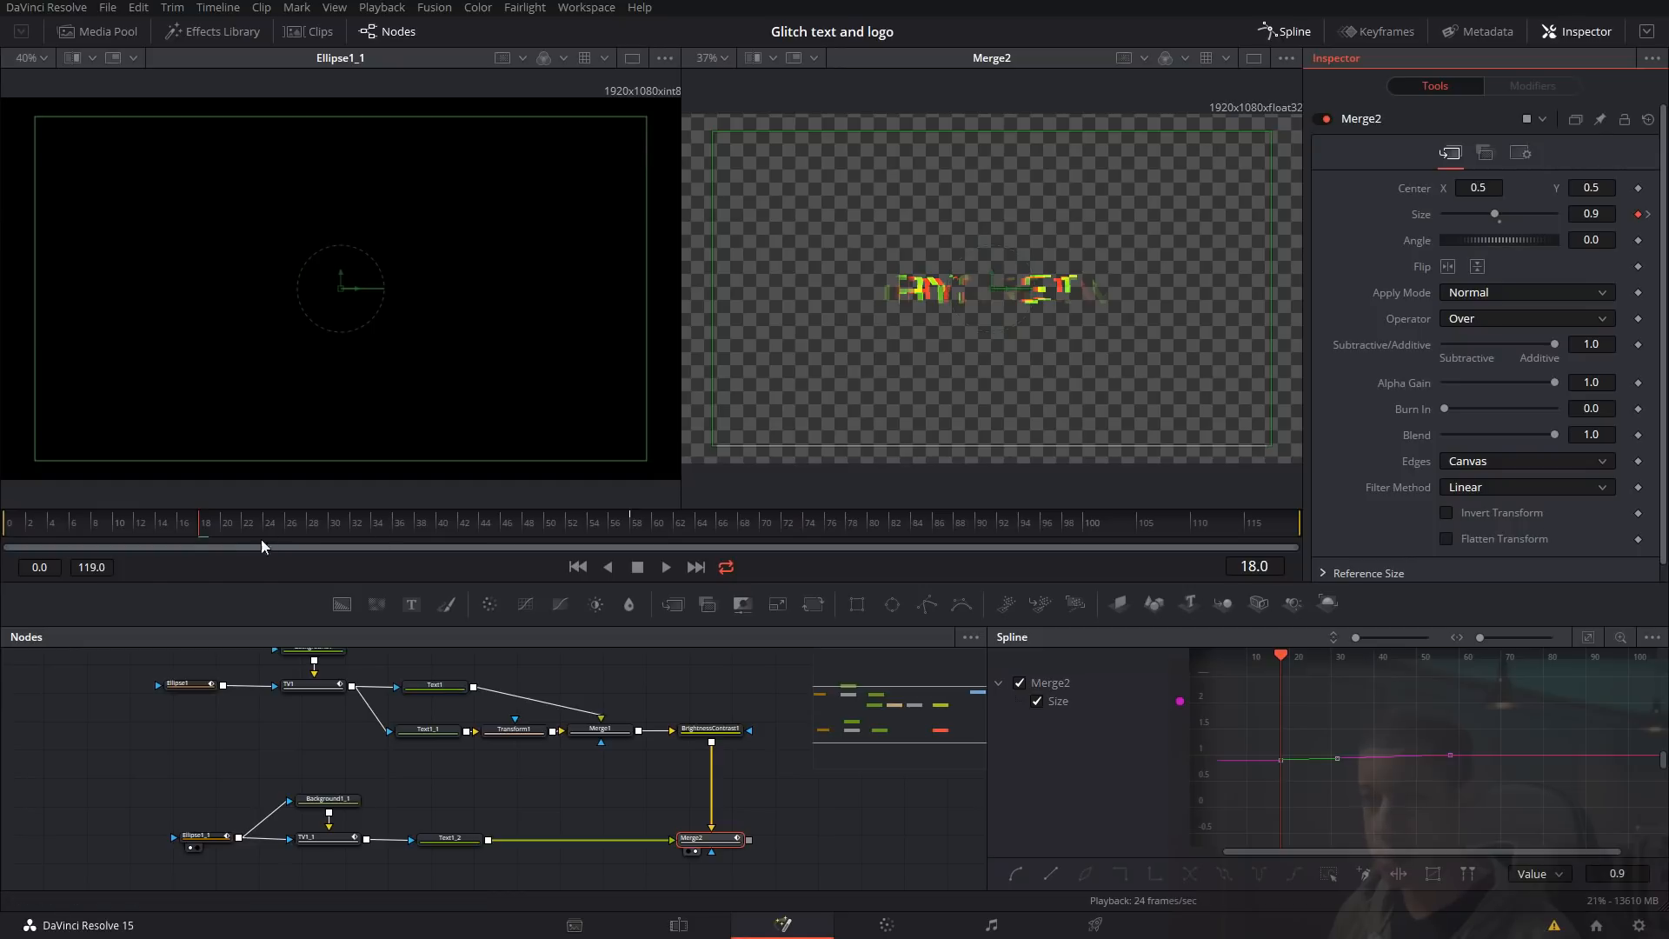
key(space)
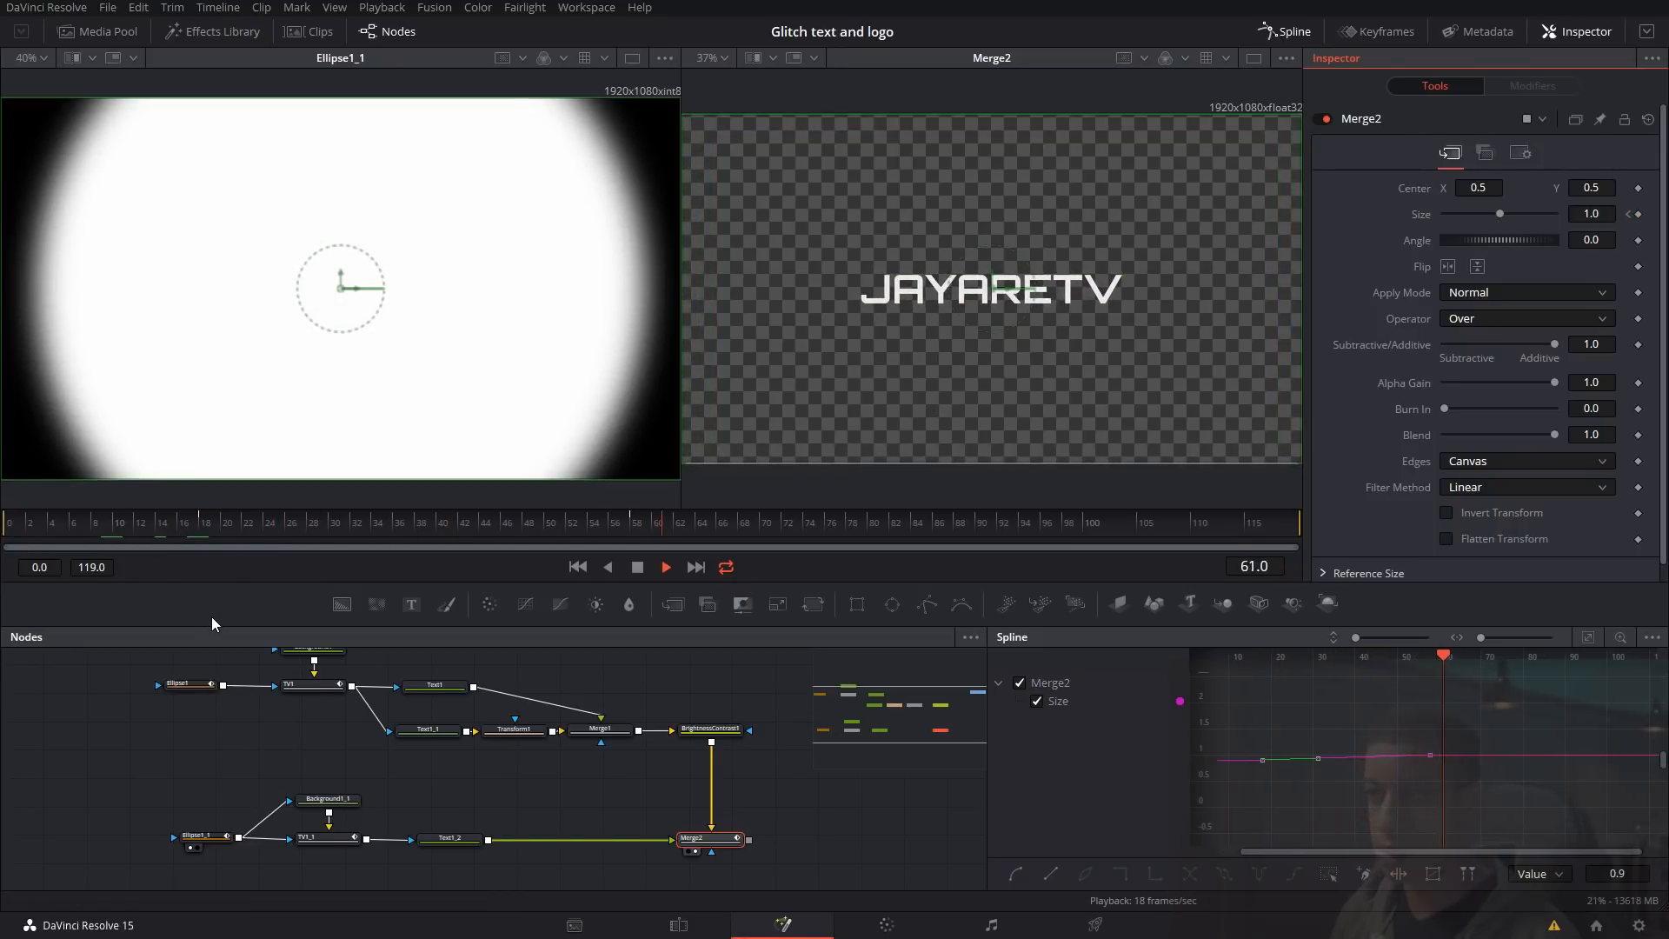
key(space)
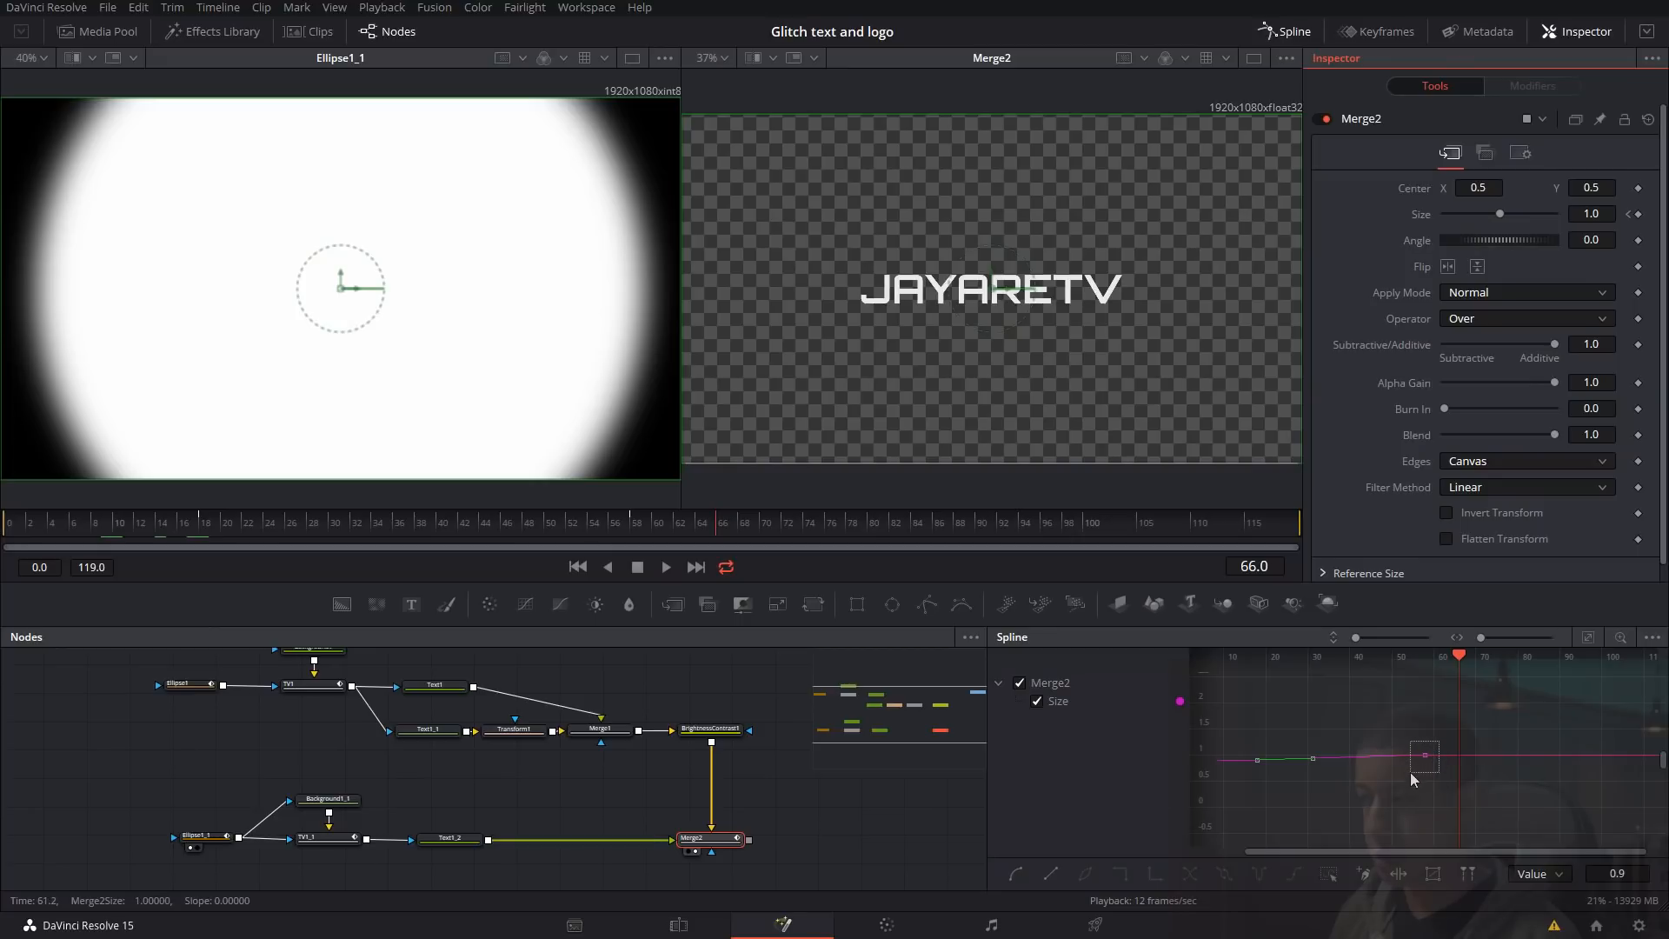
Ease the curve into Merge2's final Size keyframe and replay the text animation
drag(1410, 774, 1409, 774)
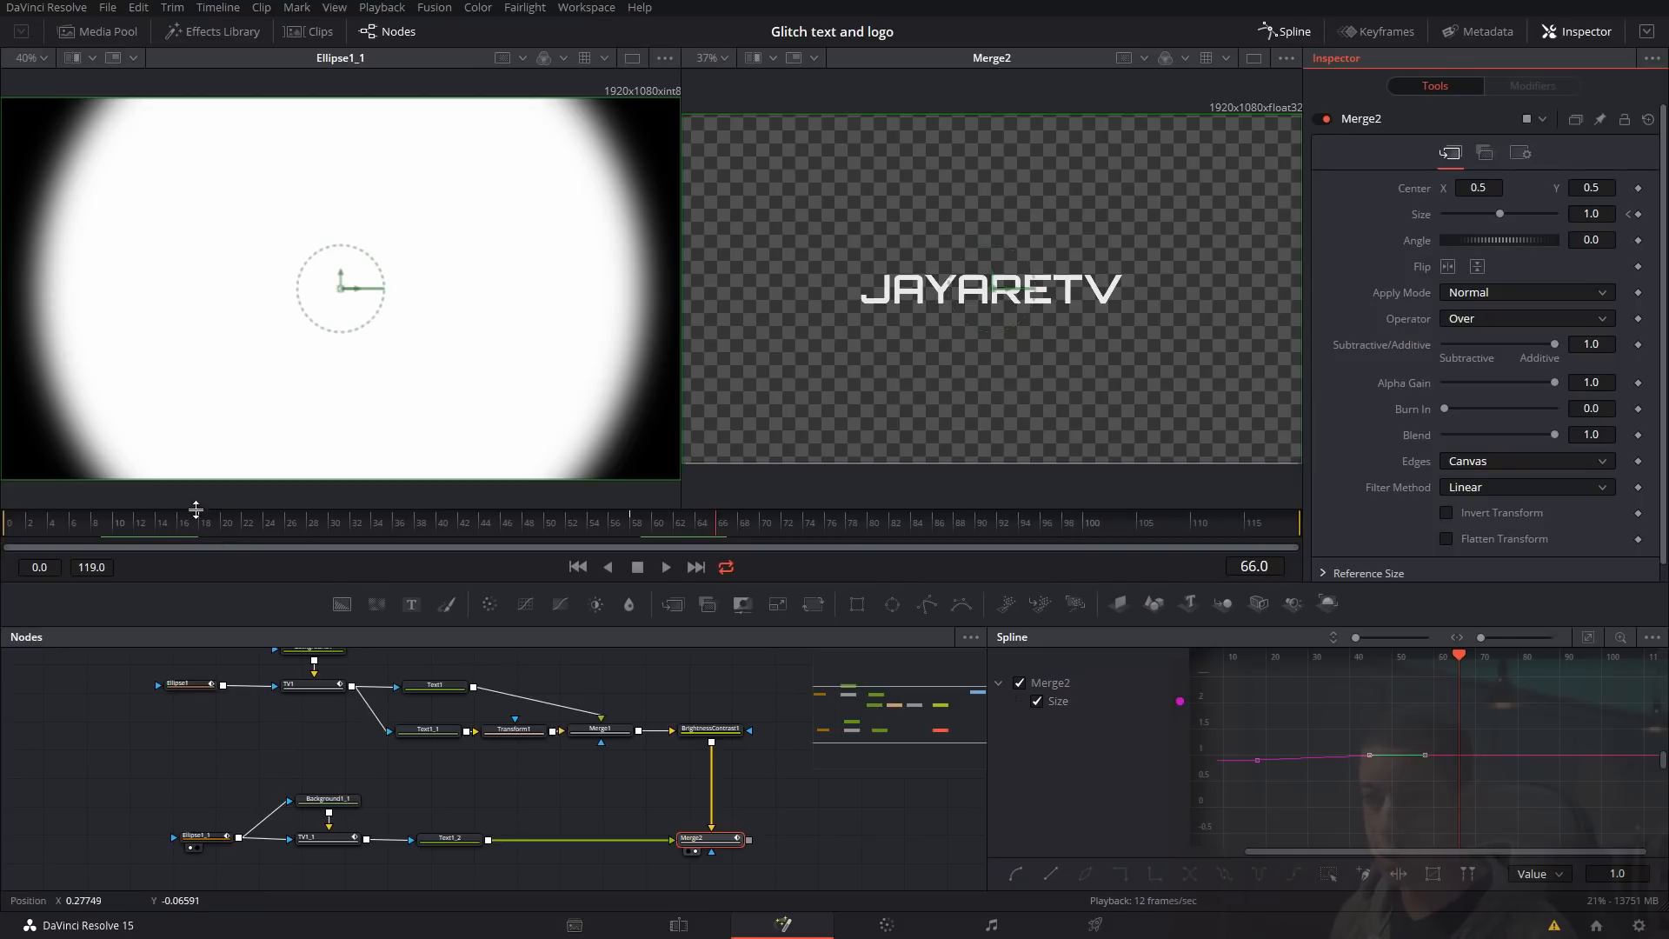
key(space)
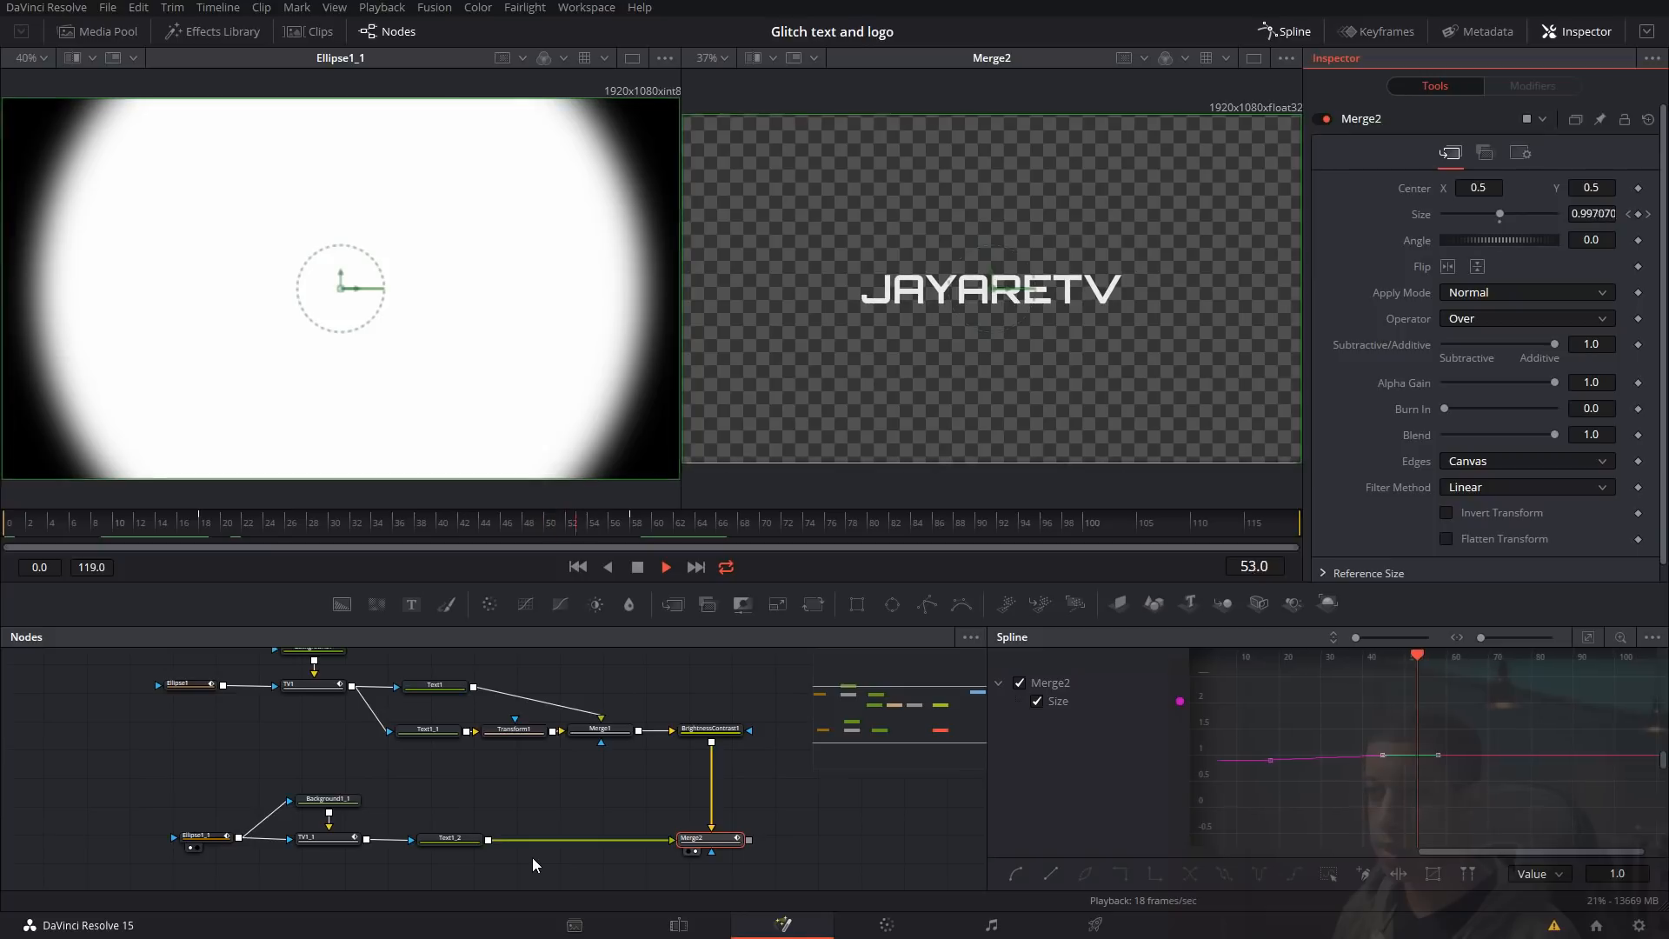
key(space)
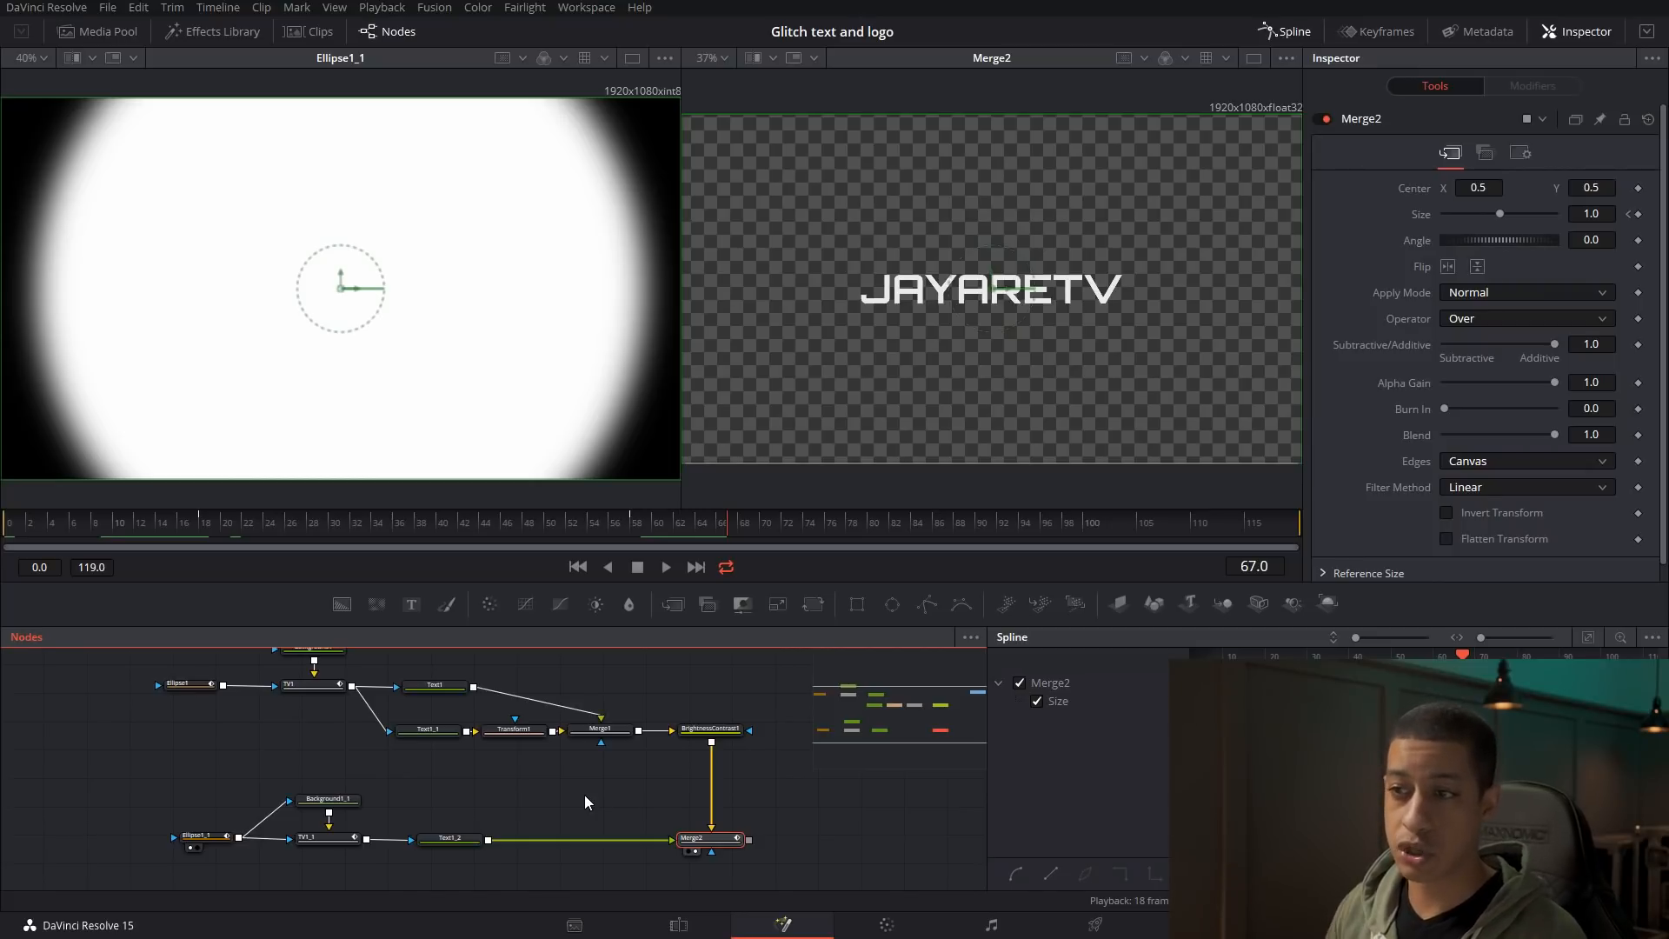
Play the finished glitch animation from the start and scrub back to frame 23 to examine the reveal
click(11, 525)
key(space)
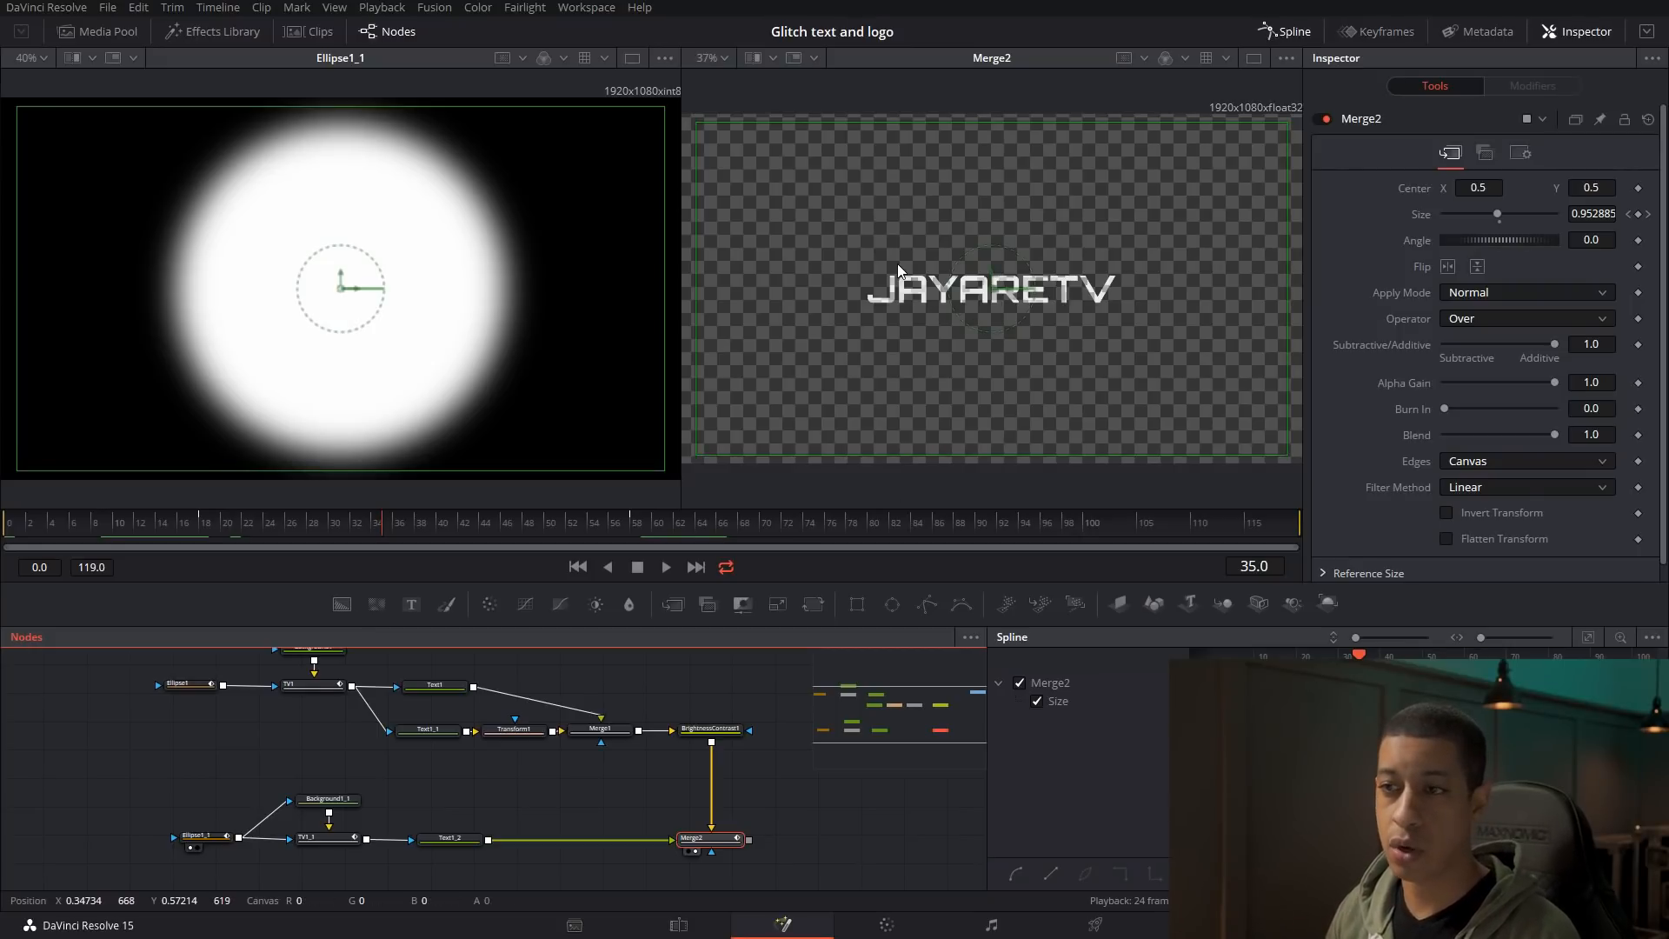
drag(291, 533, 259, 536)
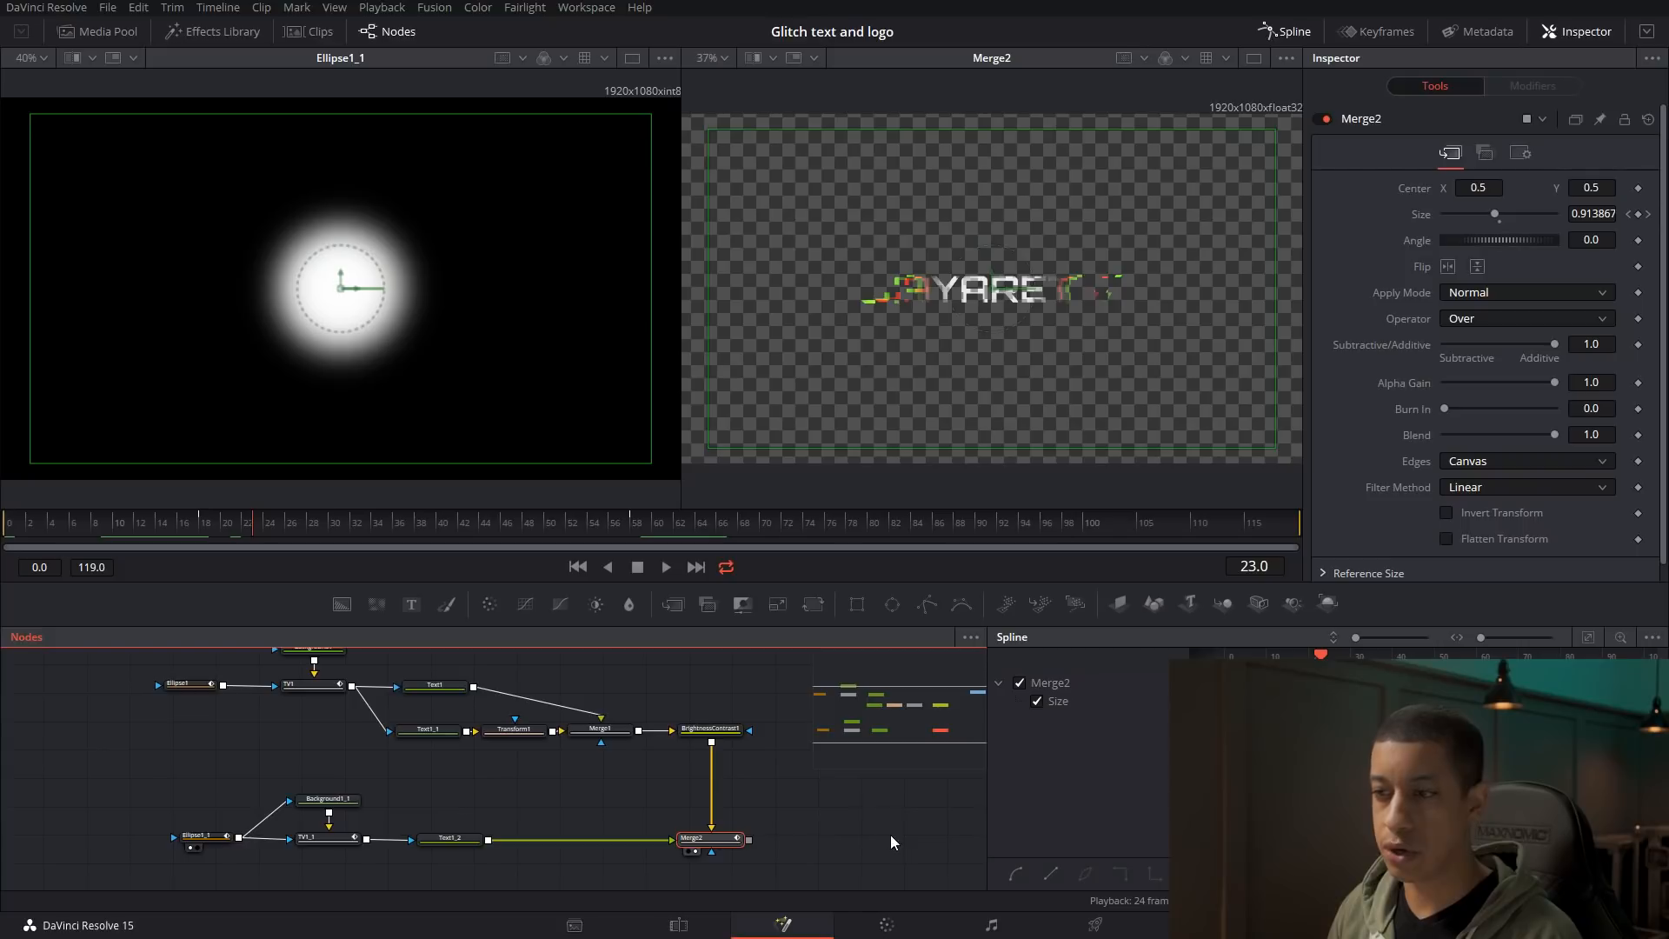
Add a Saver node after Merge2 and place it beside the merge in the node graph
drag(879, 813, 806, 824)
click(742, 837)
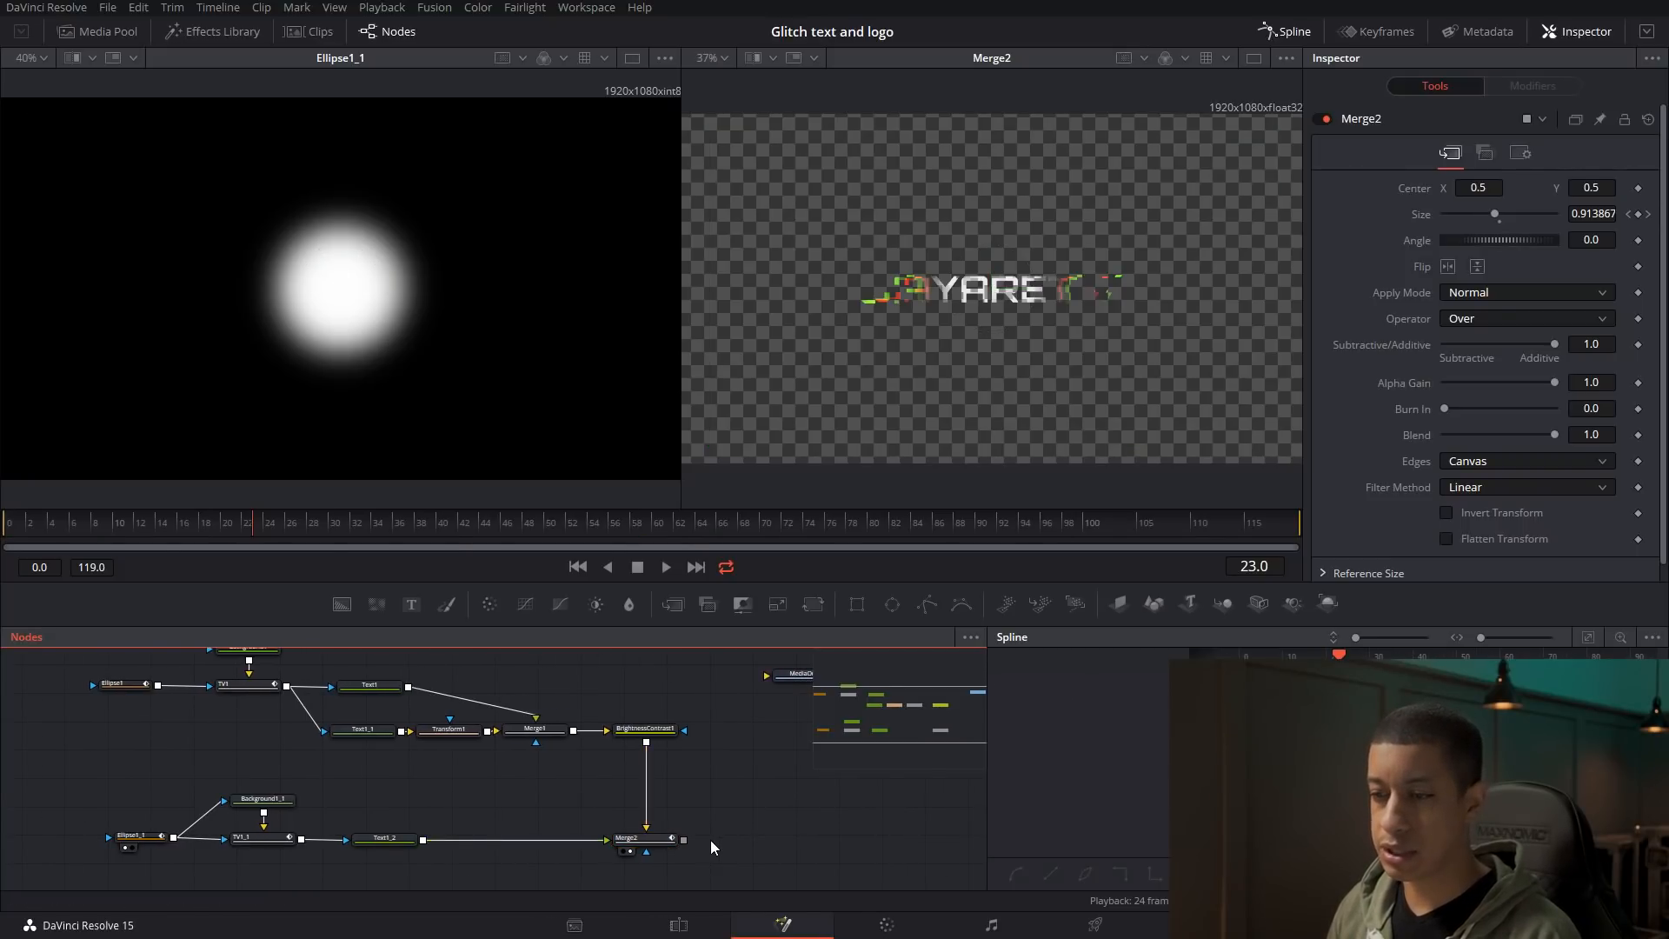
key(shift+space)
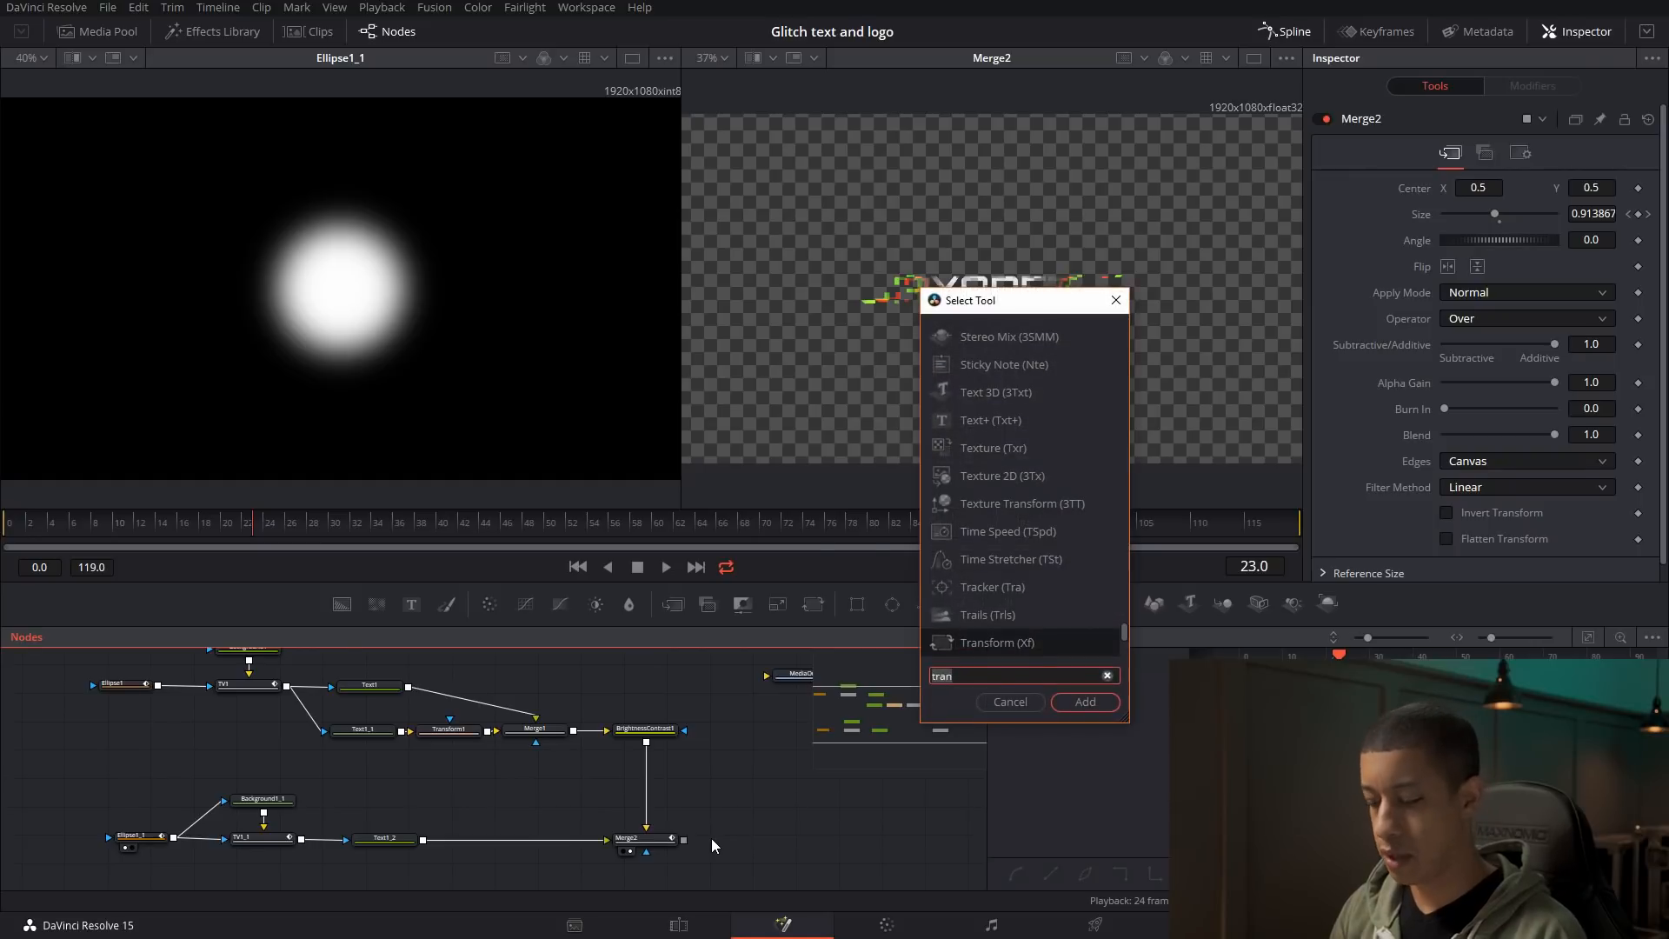
text(saver)
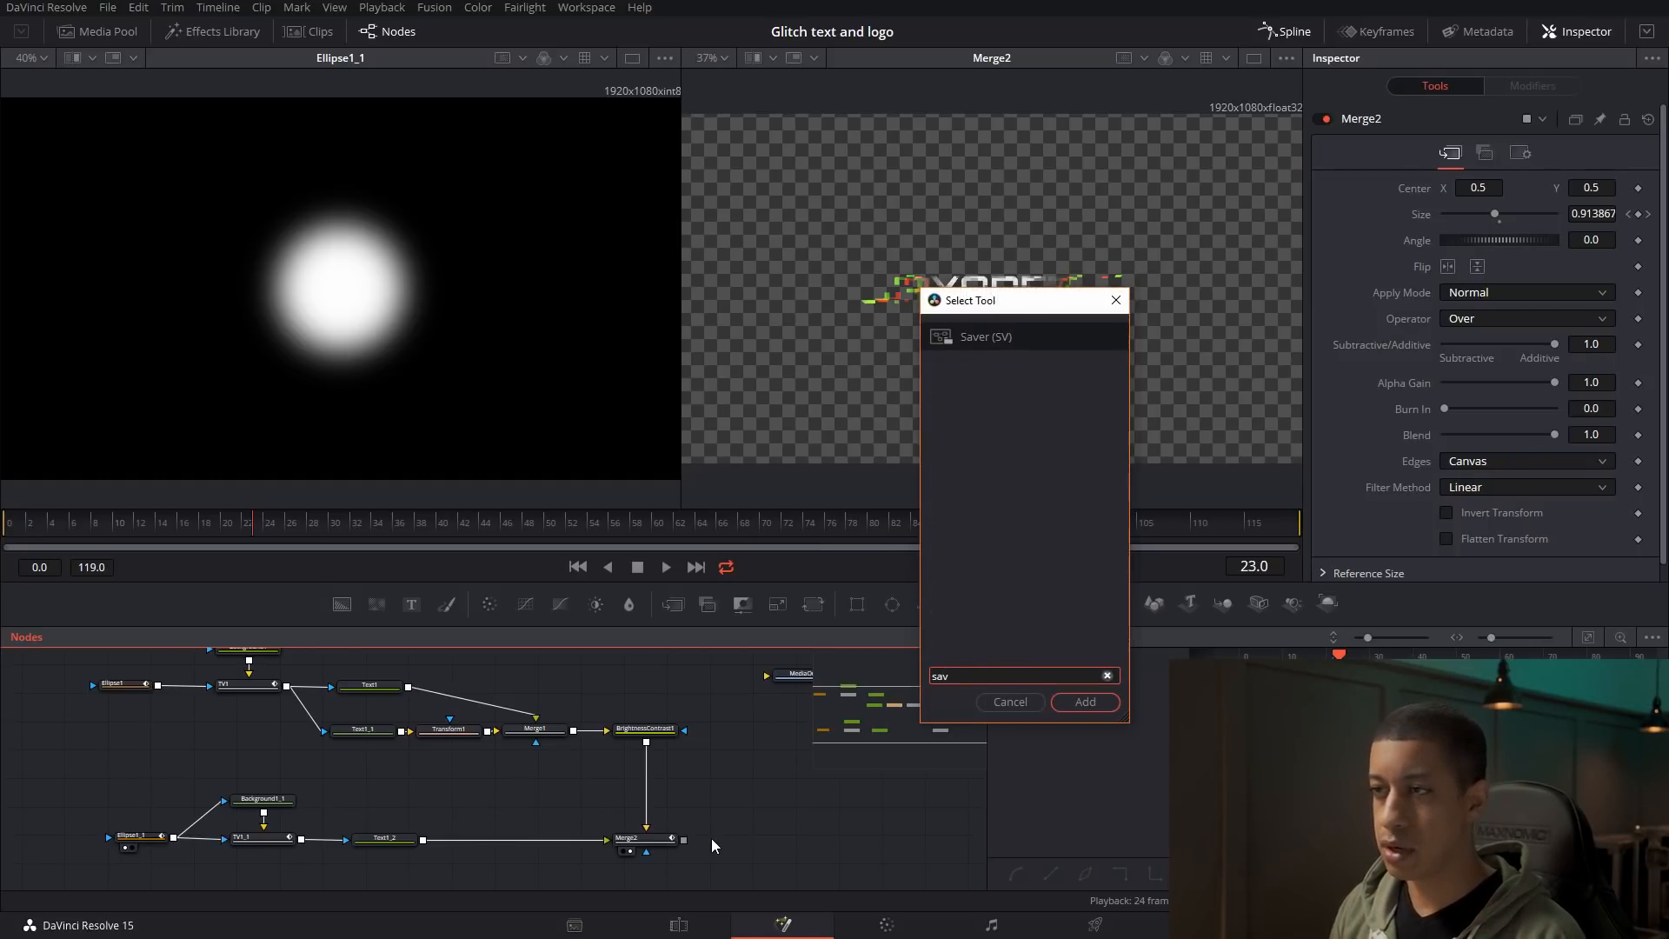
key(Return)
drag(713, 845, 745, 870)
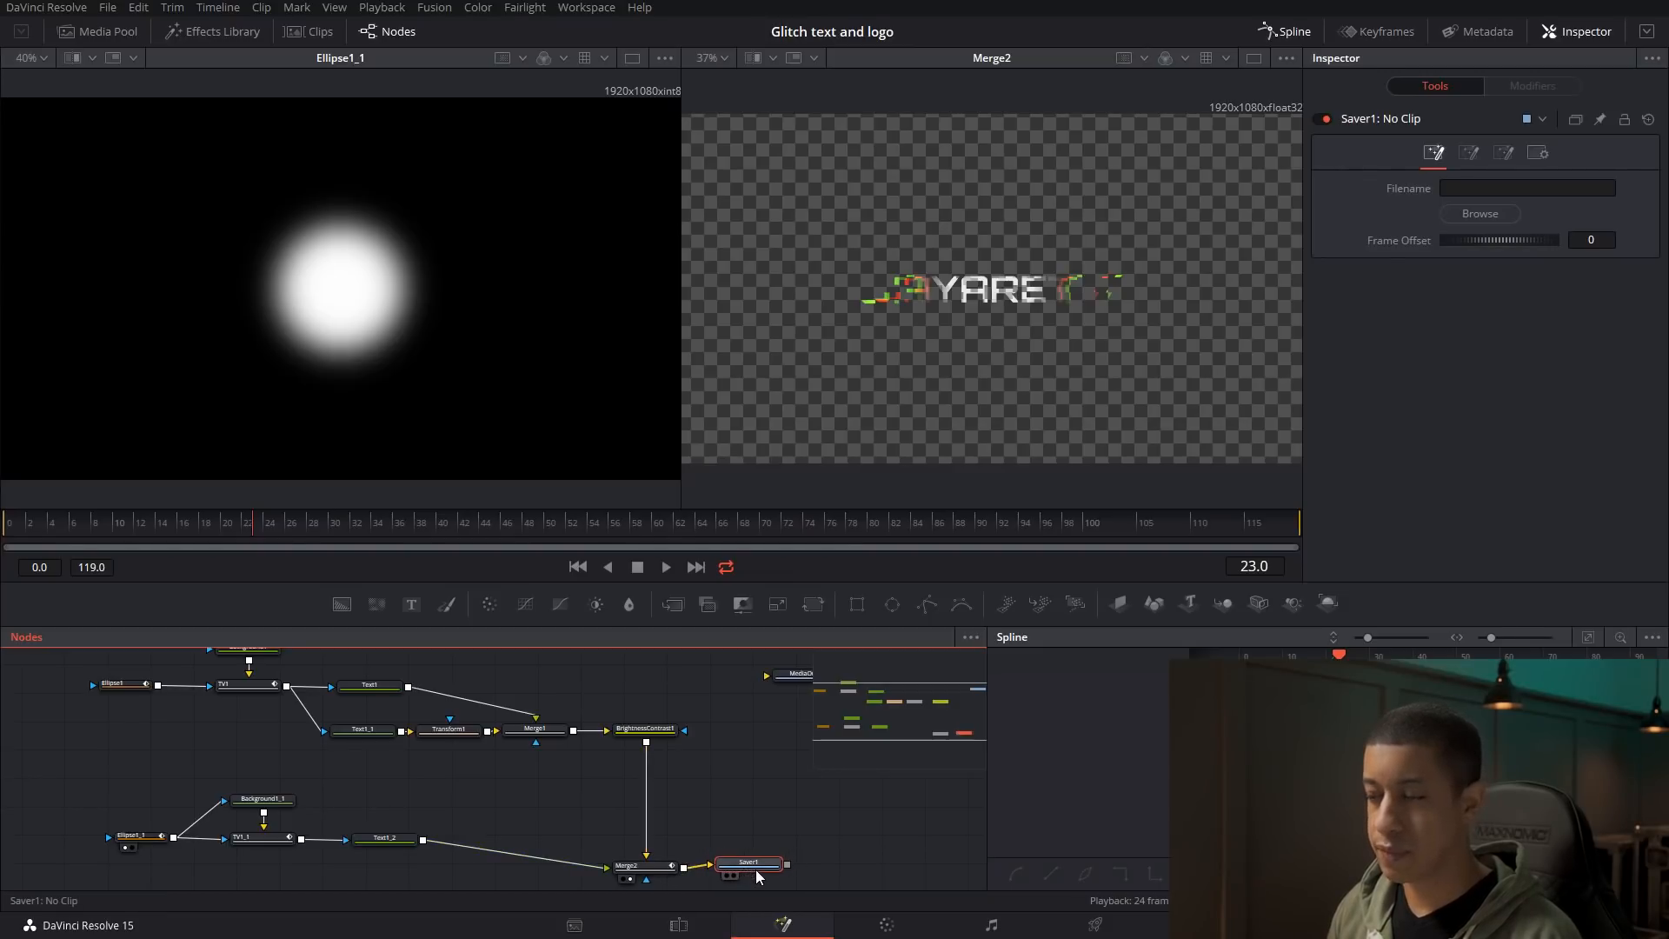
Browse for the Saver's output location, creating and opening a new folder inside New folder (4)
click(1485, 216)
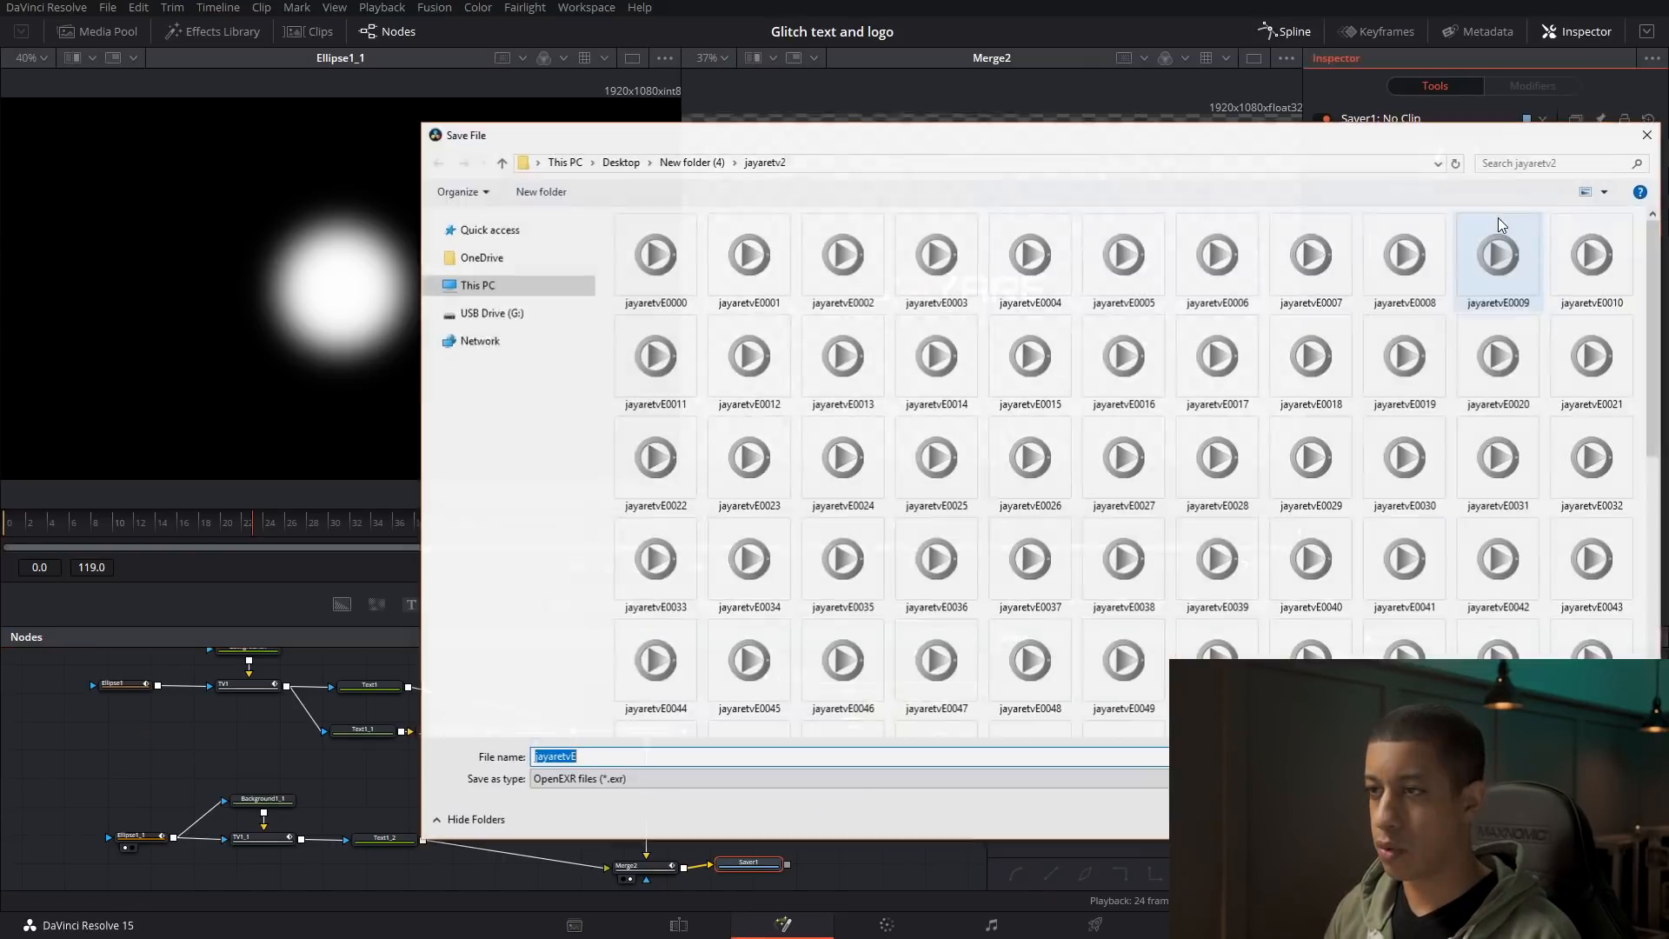
click(692, 163)
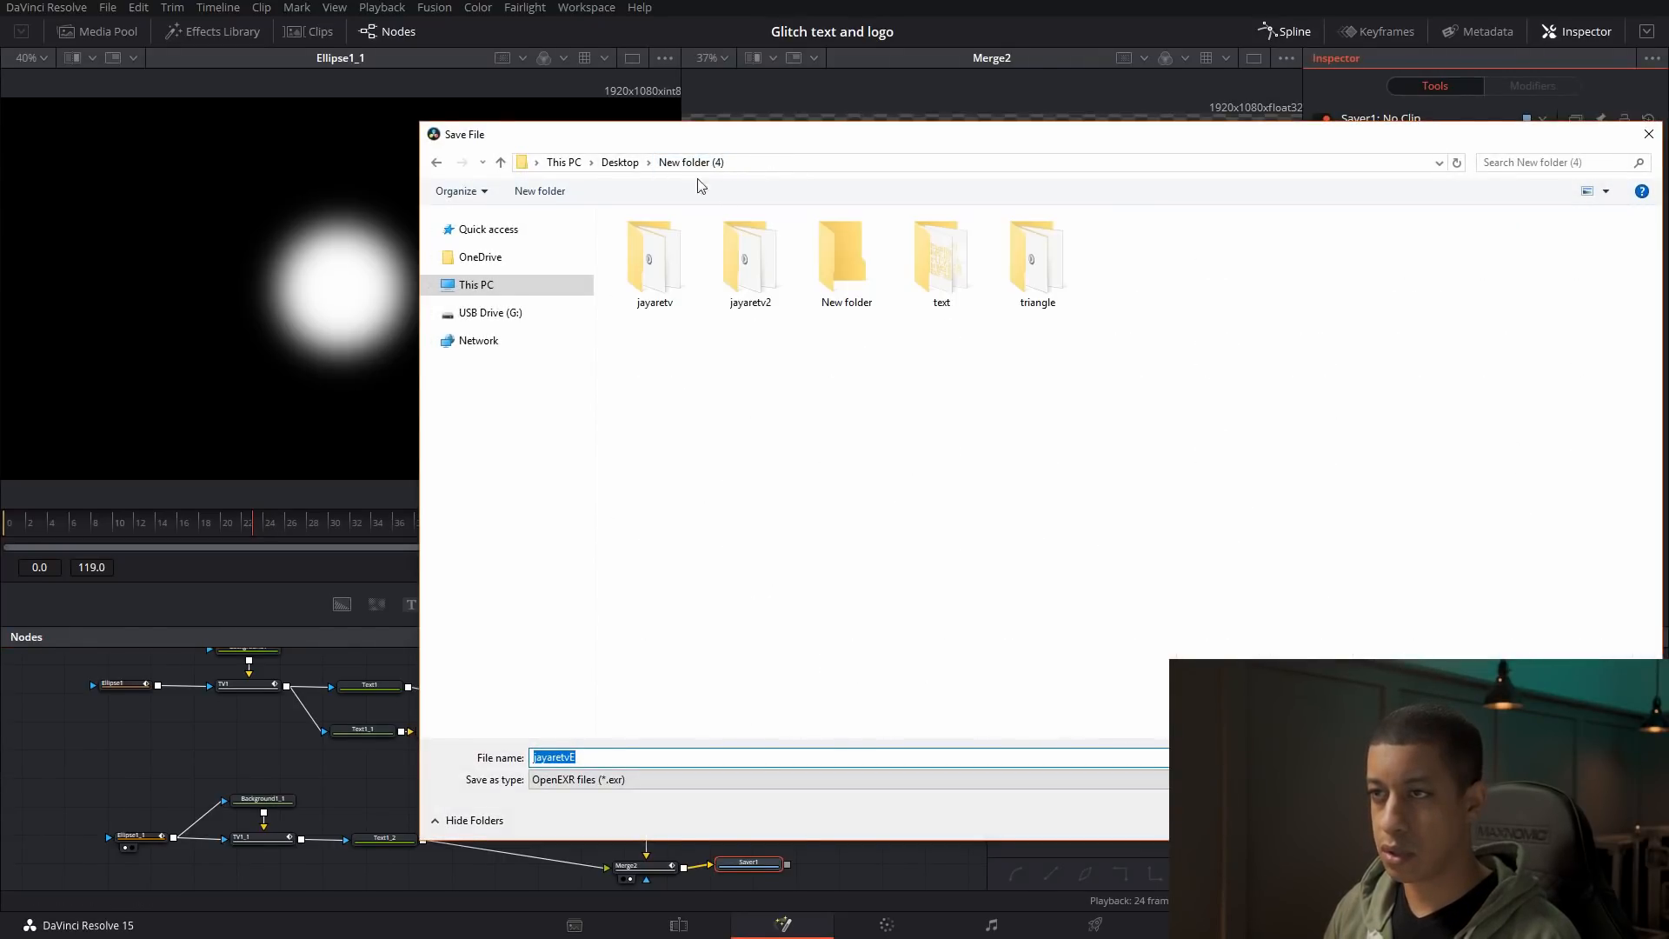
right_click(945, 405)
click(1000, 613)
click(930, 278)
double_click(930, 279)
Name the Saver's output jayaretv as an OpenEXR file and save it in New folder (2)
double_click(596, 758)
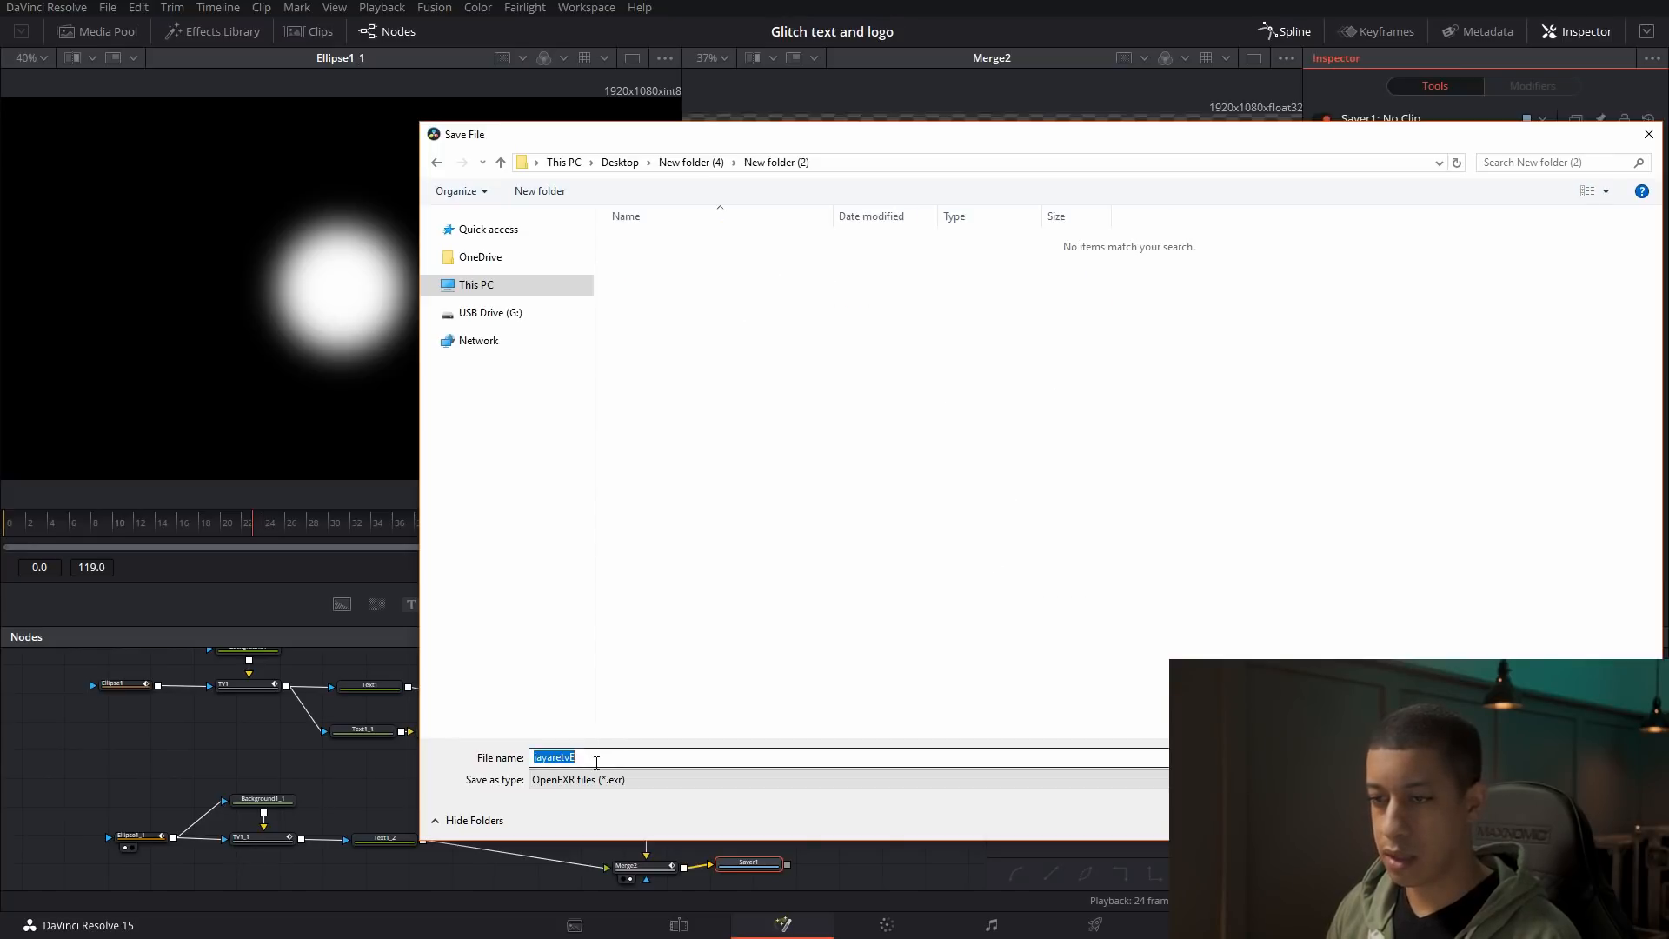
click(596, 758)
key(BackSpace)
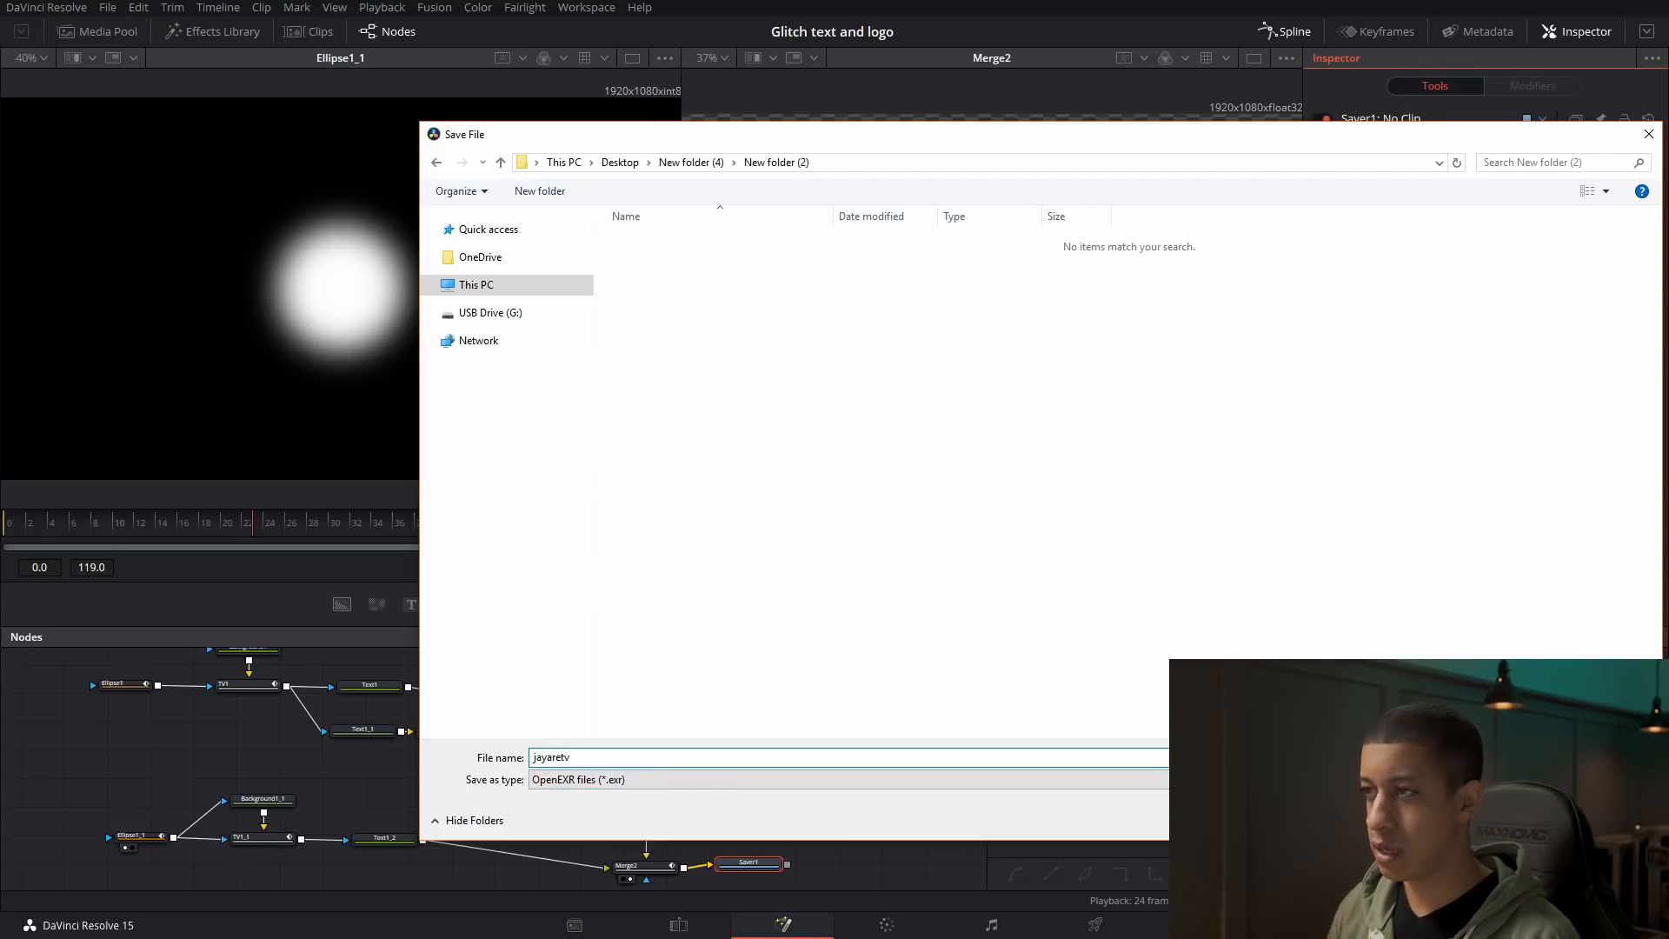
click(1521, 820)
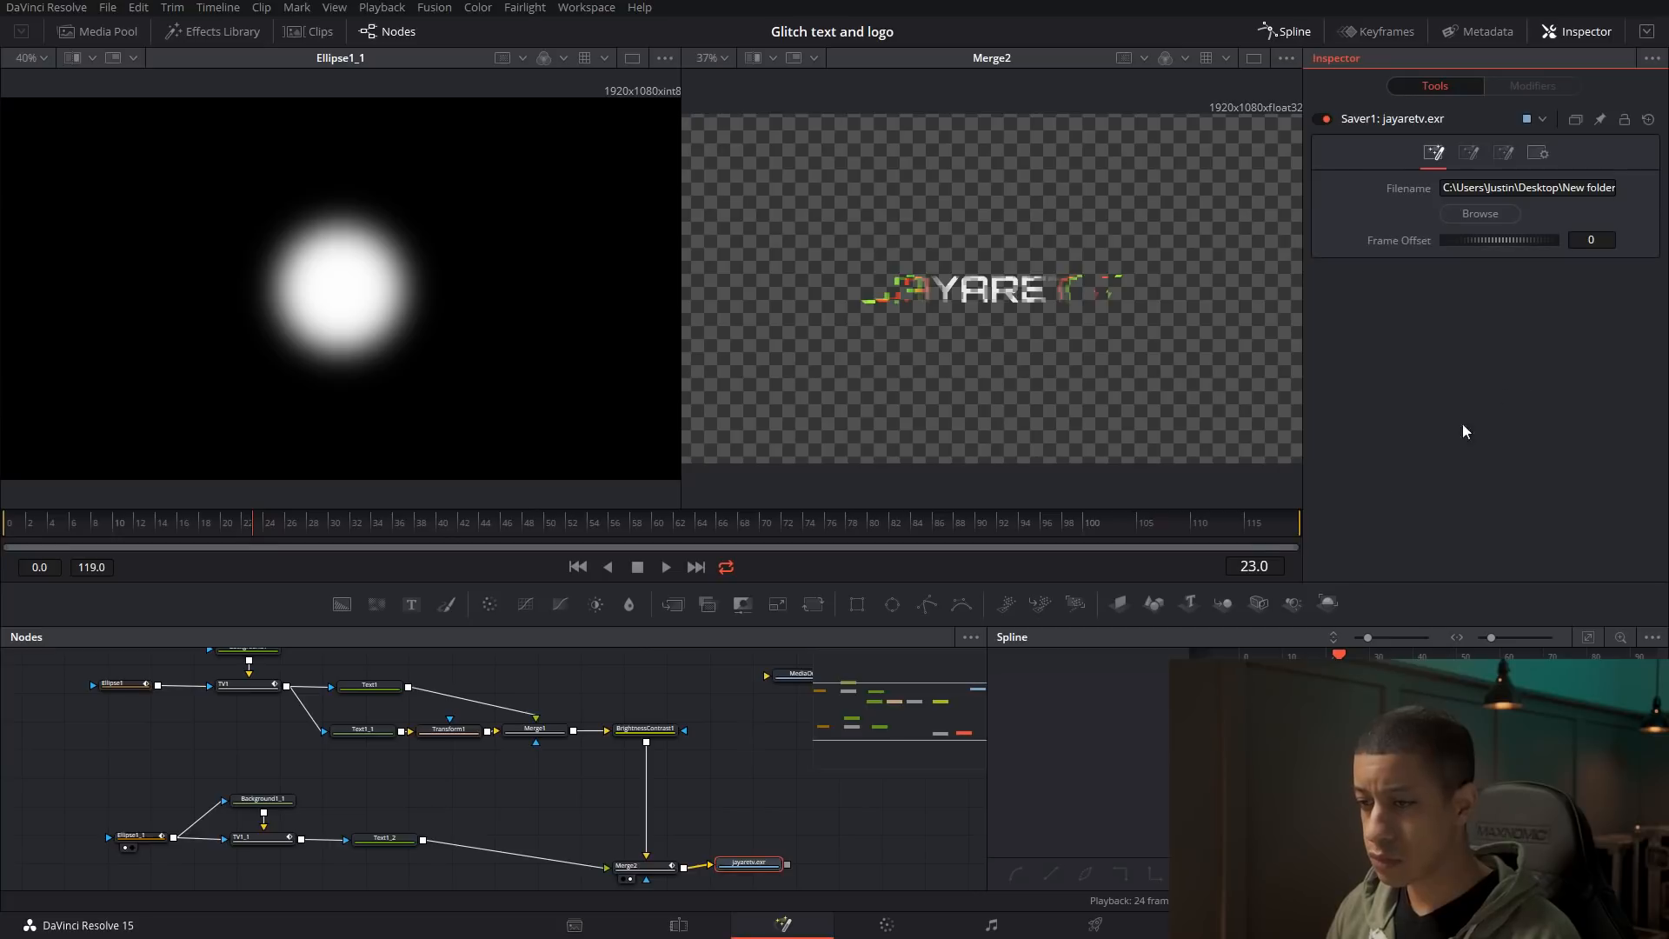
click(1471, 153)
click(1505, 153)
click(1433, 154)
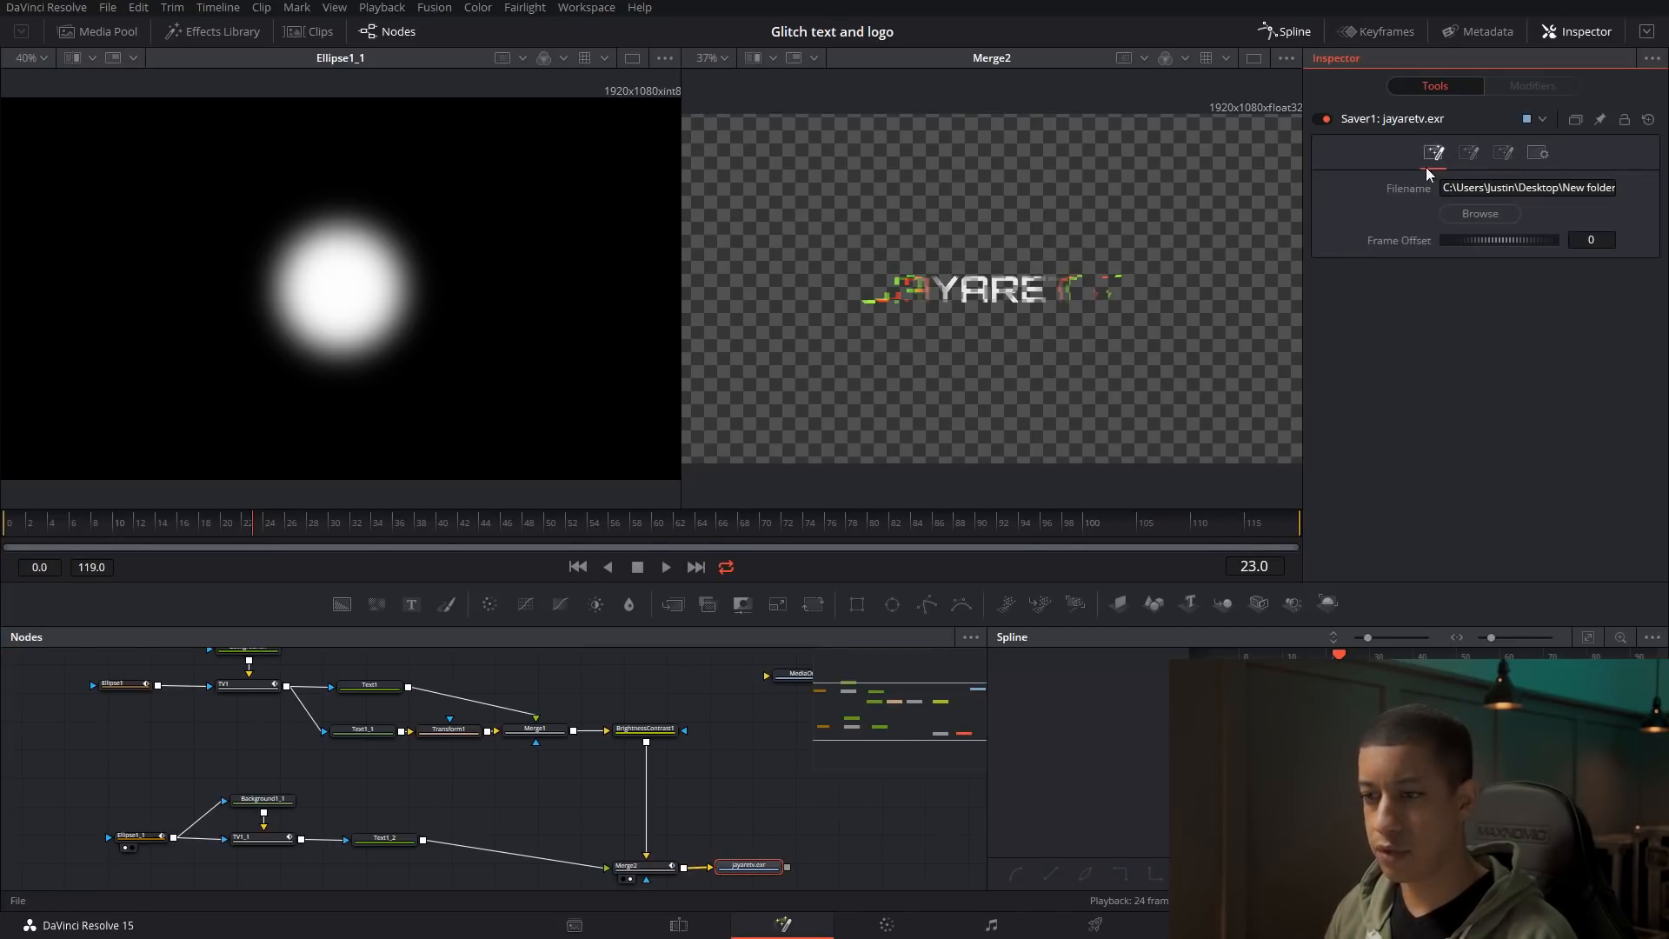
click(768, 753)
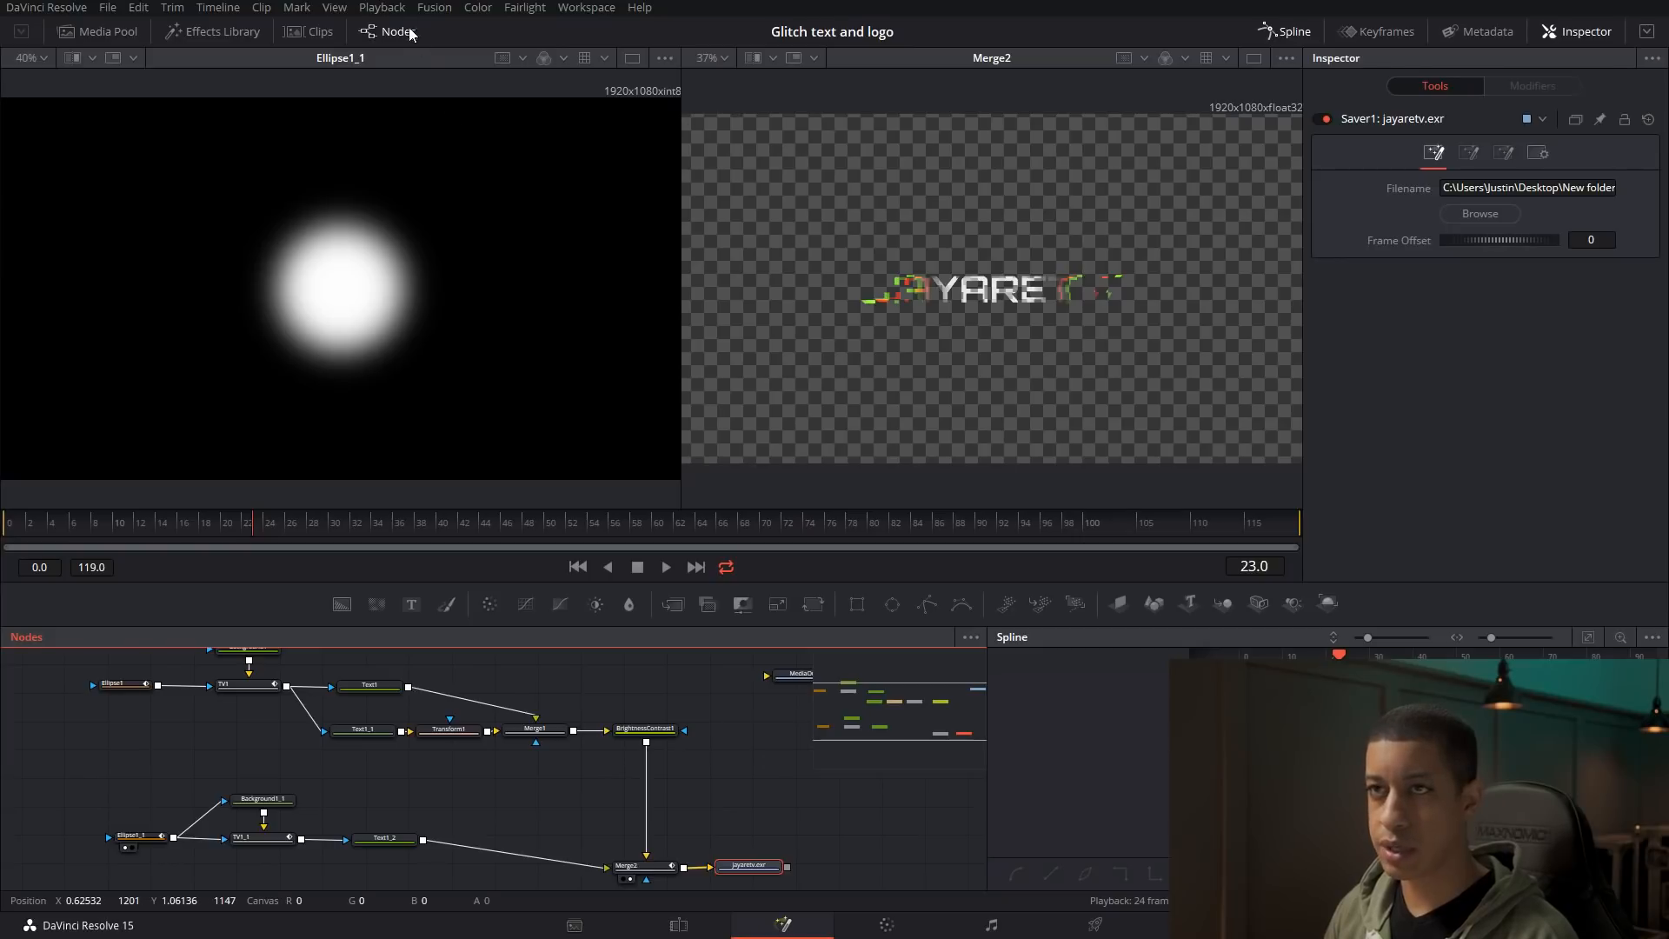
Start rendering all Savers over the 0 to 119 frame range and close the render dialog
click(432, 8)
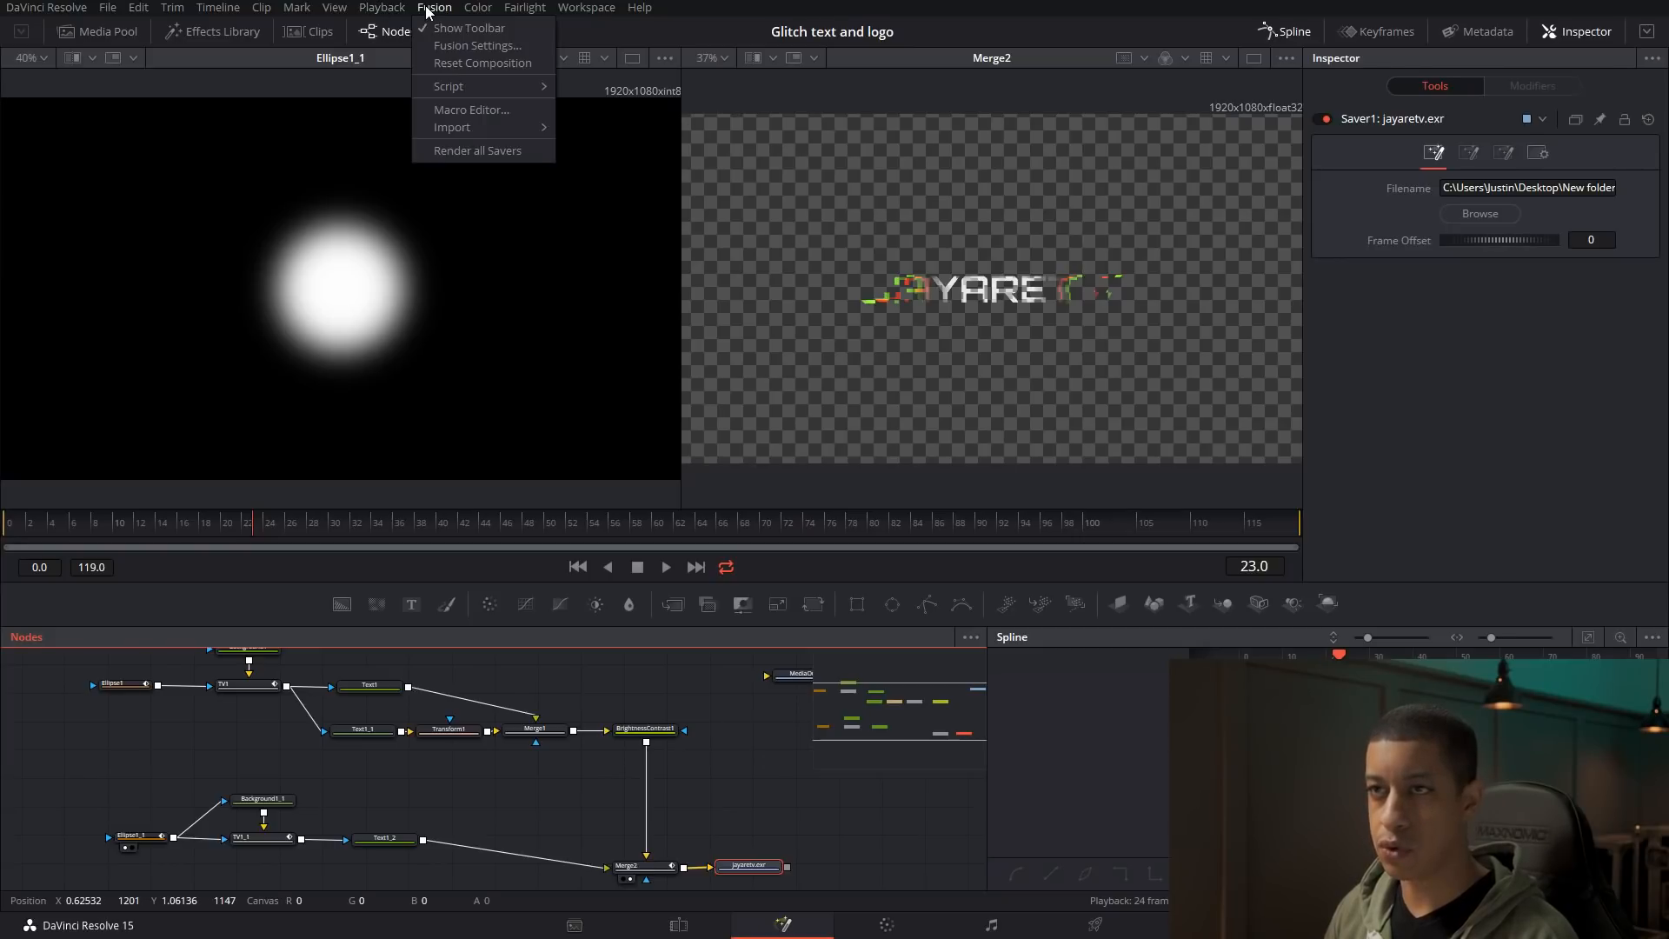
click(454, 154)
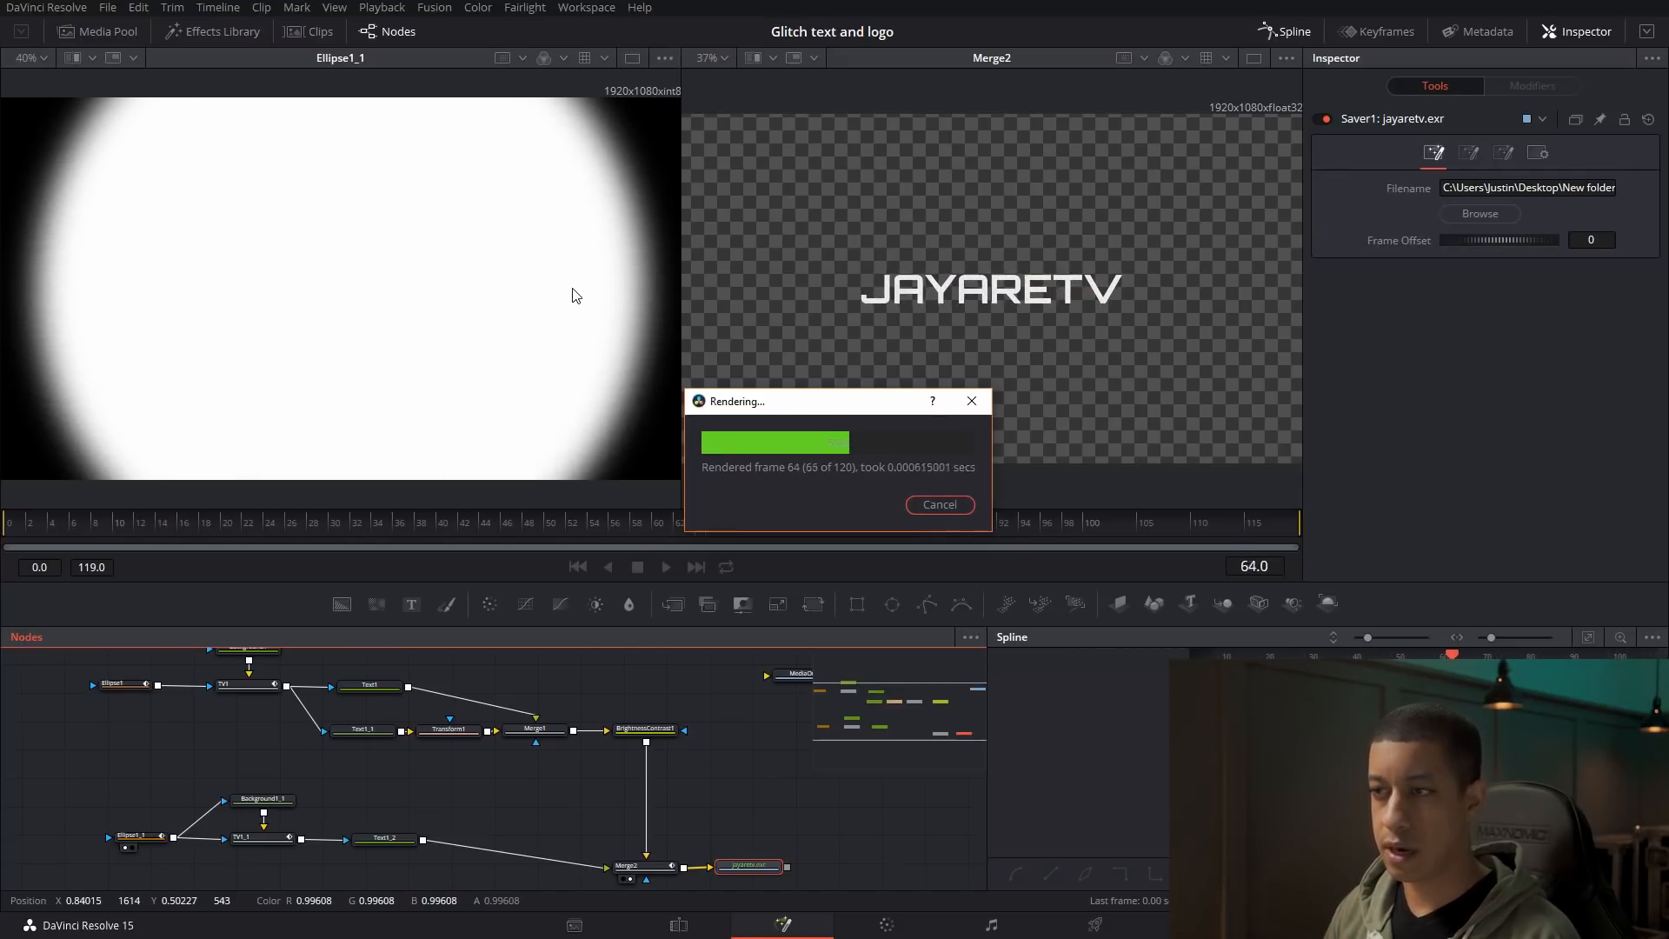
key(Escape)
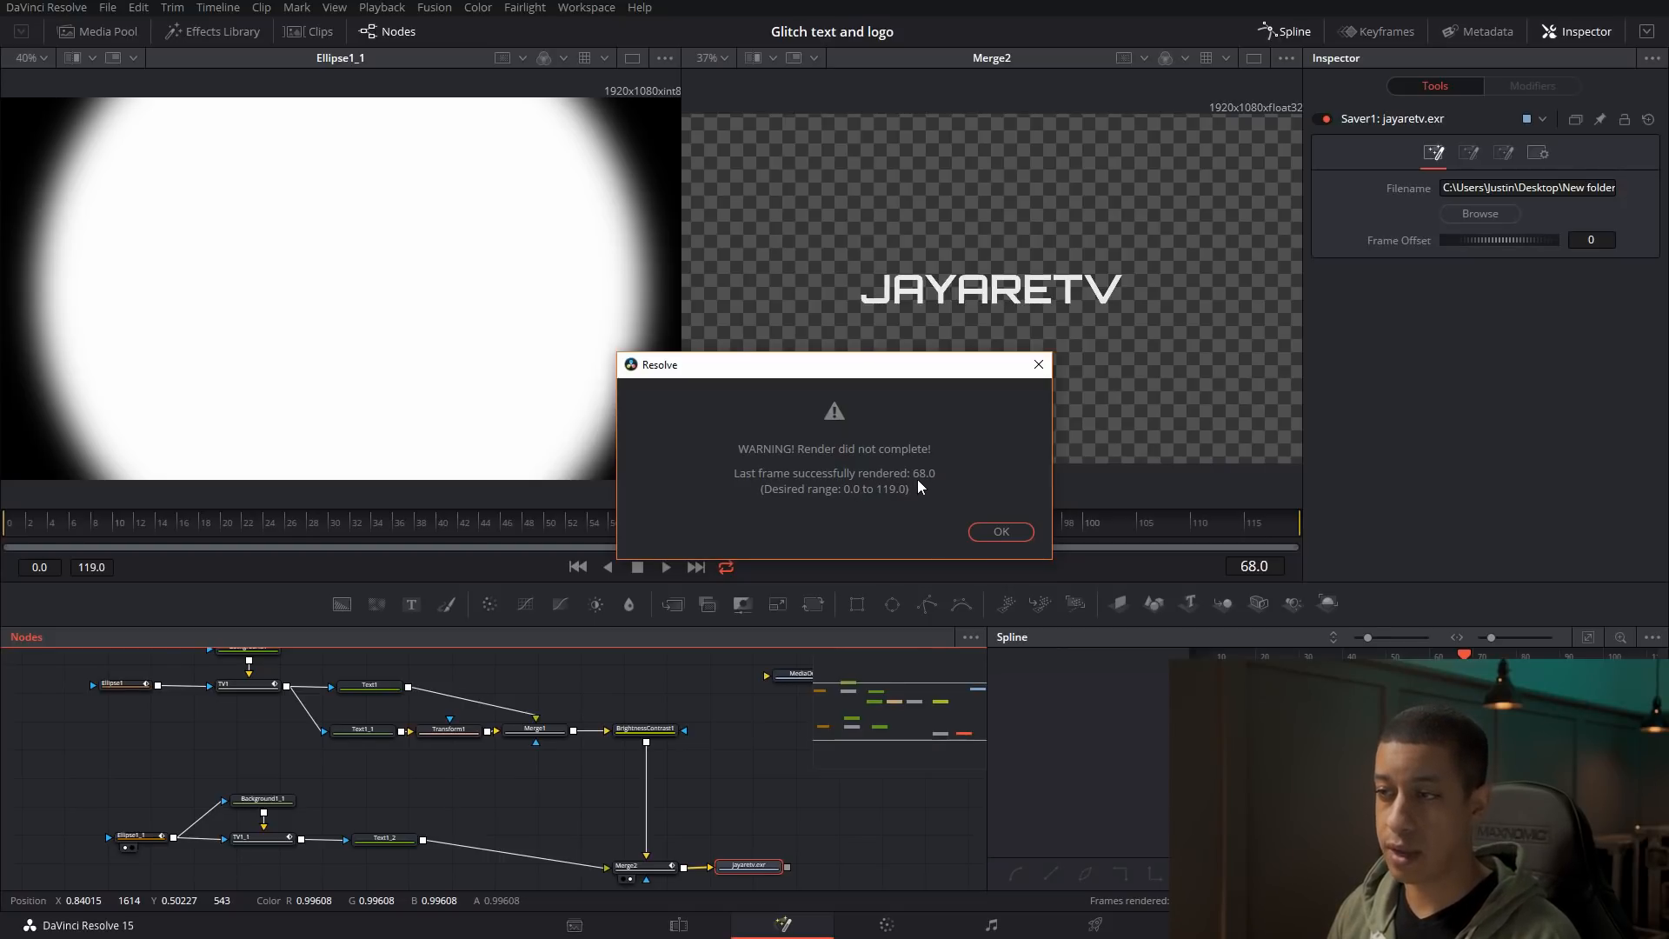
click(995, 537)
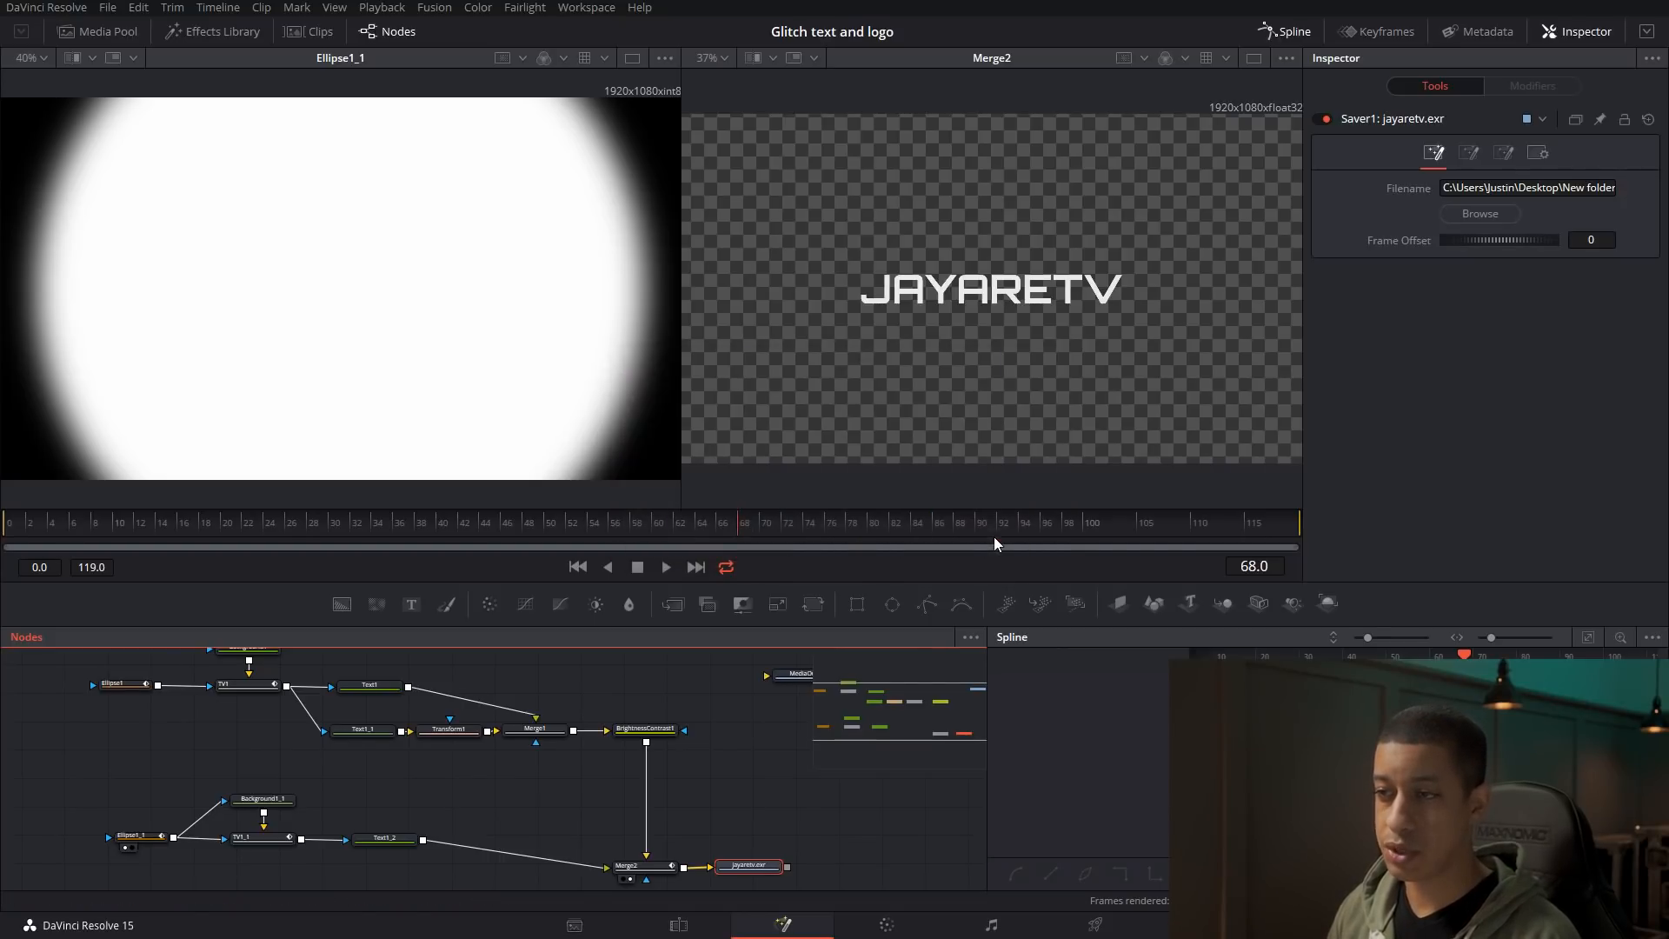
Set the render range start to frame 68, render all Savers for the remaining frames, and close the dialog
click(39, 567)
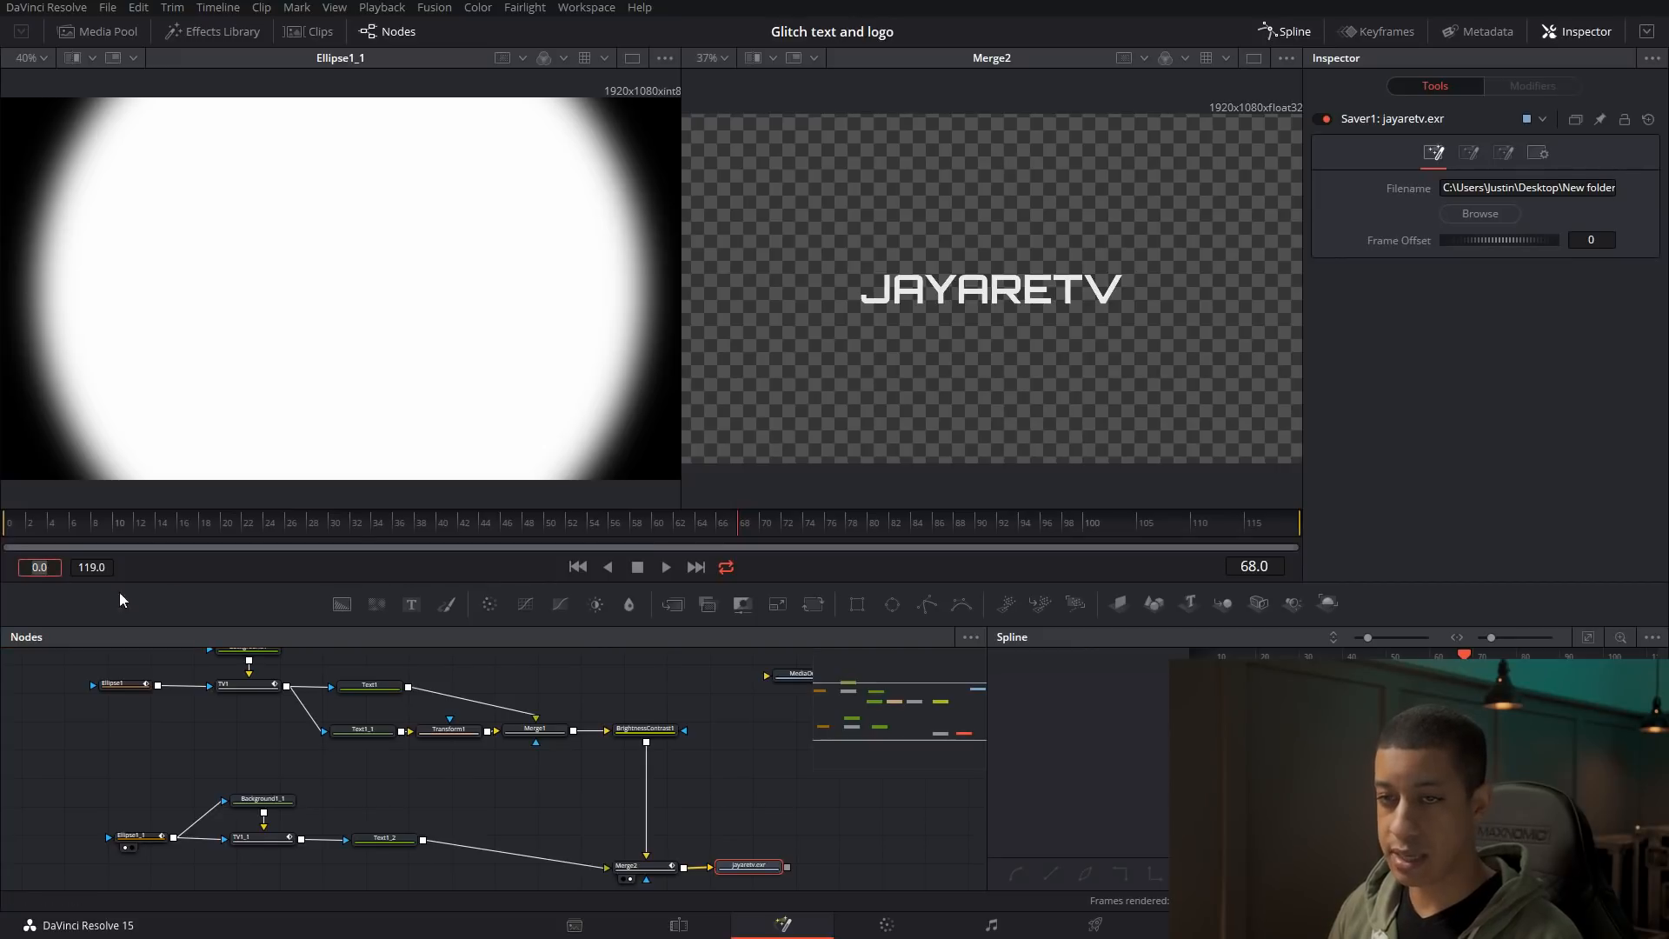
text(68)
key(Return)
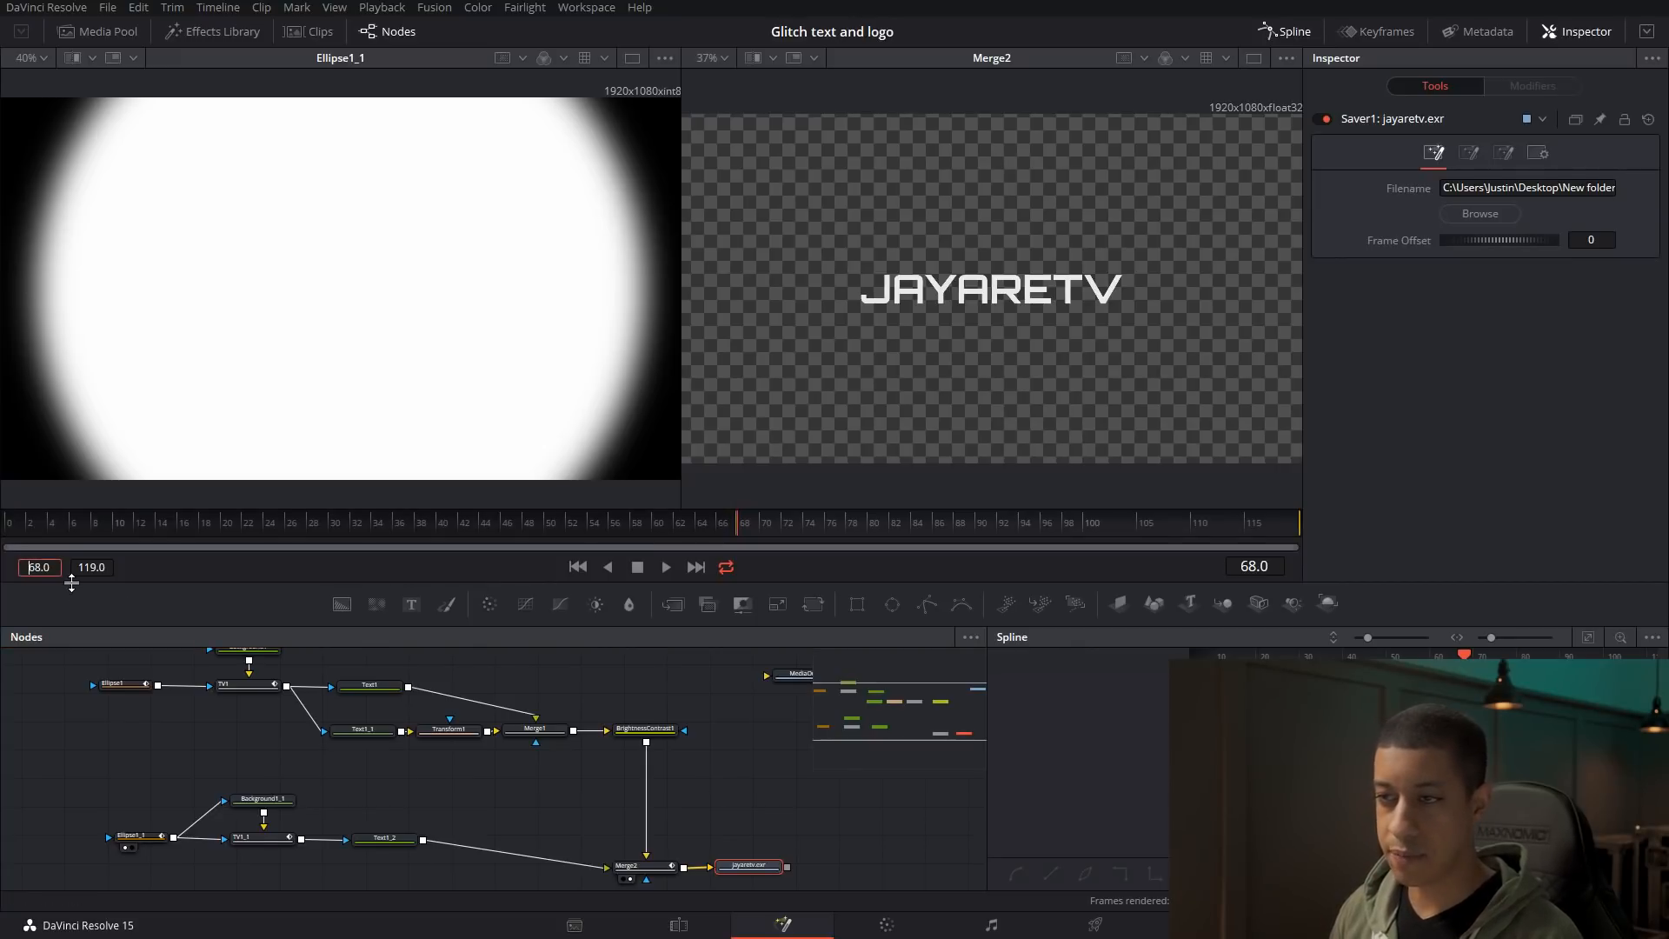
click(435, 8)
click(473, 152)
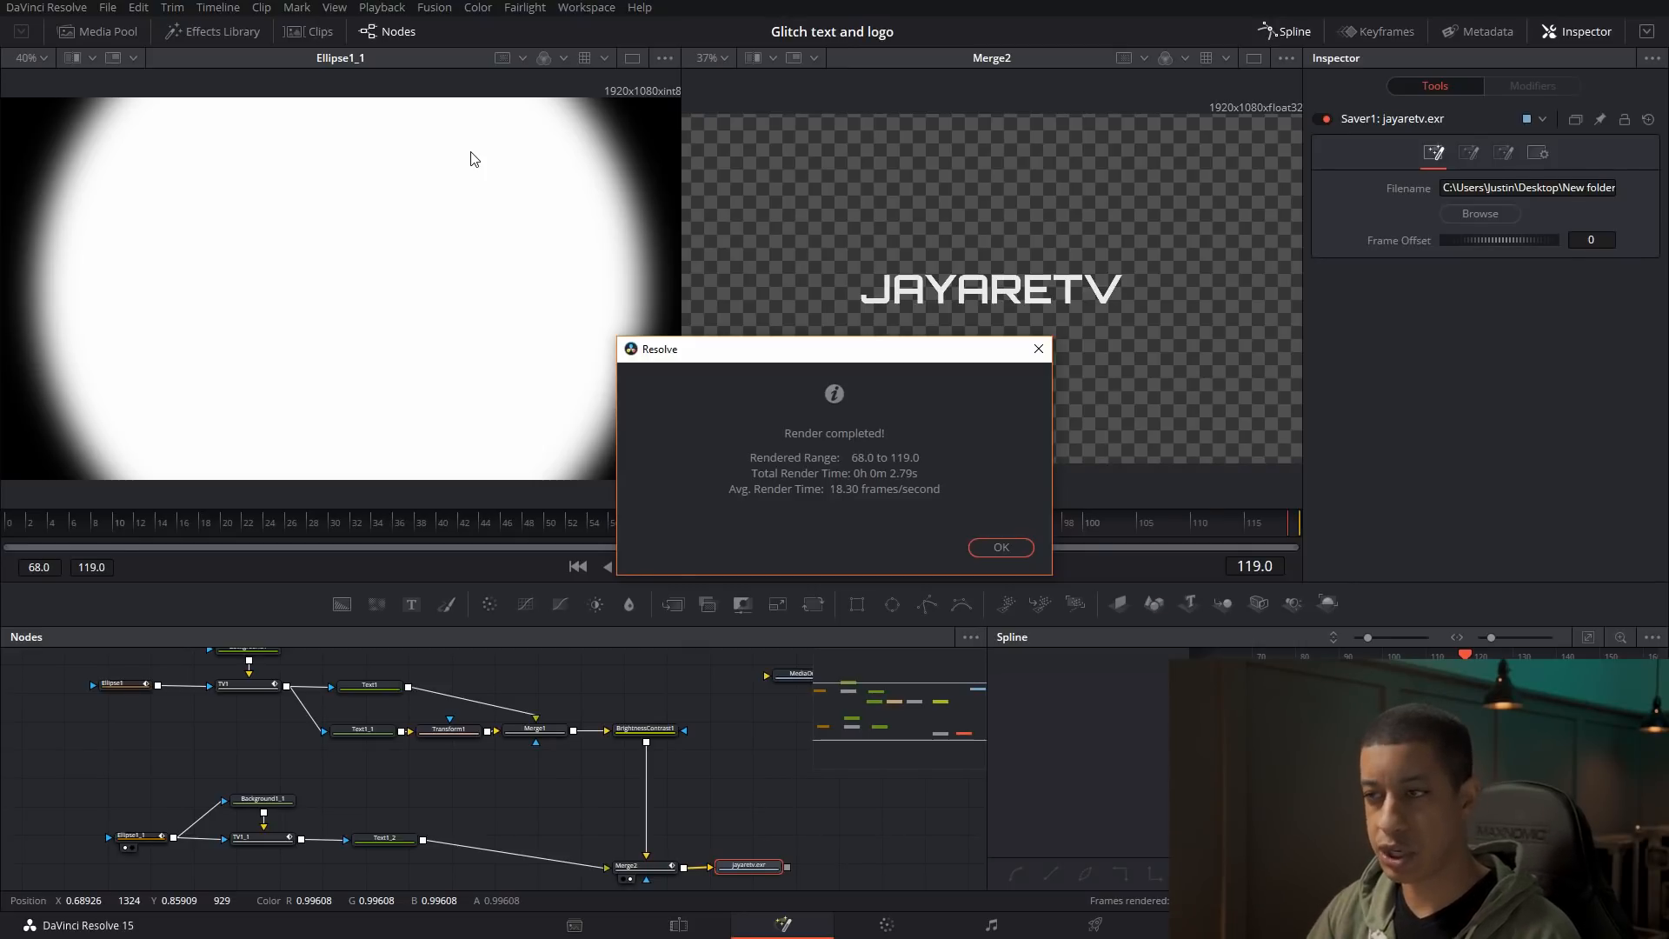
click(1000, 546)
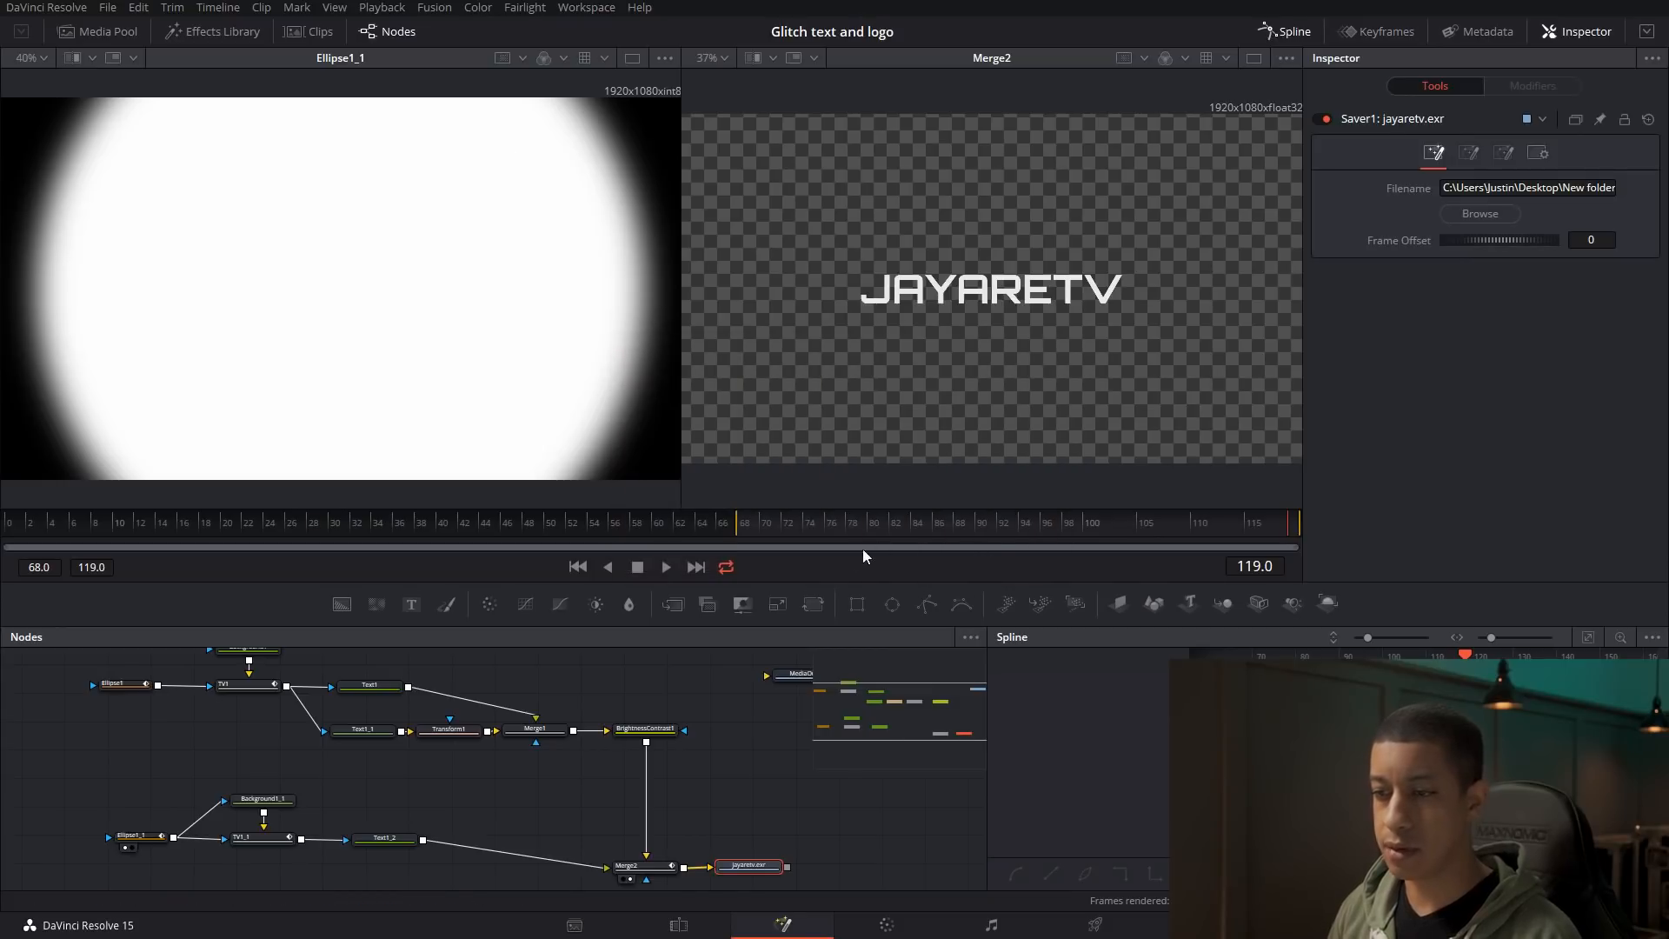
Switch to the Edit page and import frames jayaretv0000 to jayaretv0119 from New folder (2) into the media pool, then close the folder window
click(679, 927)
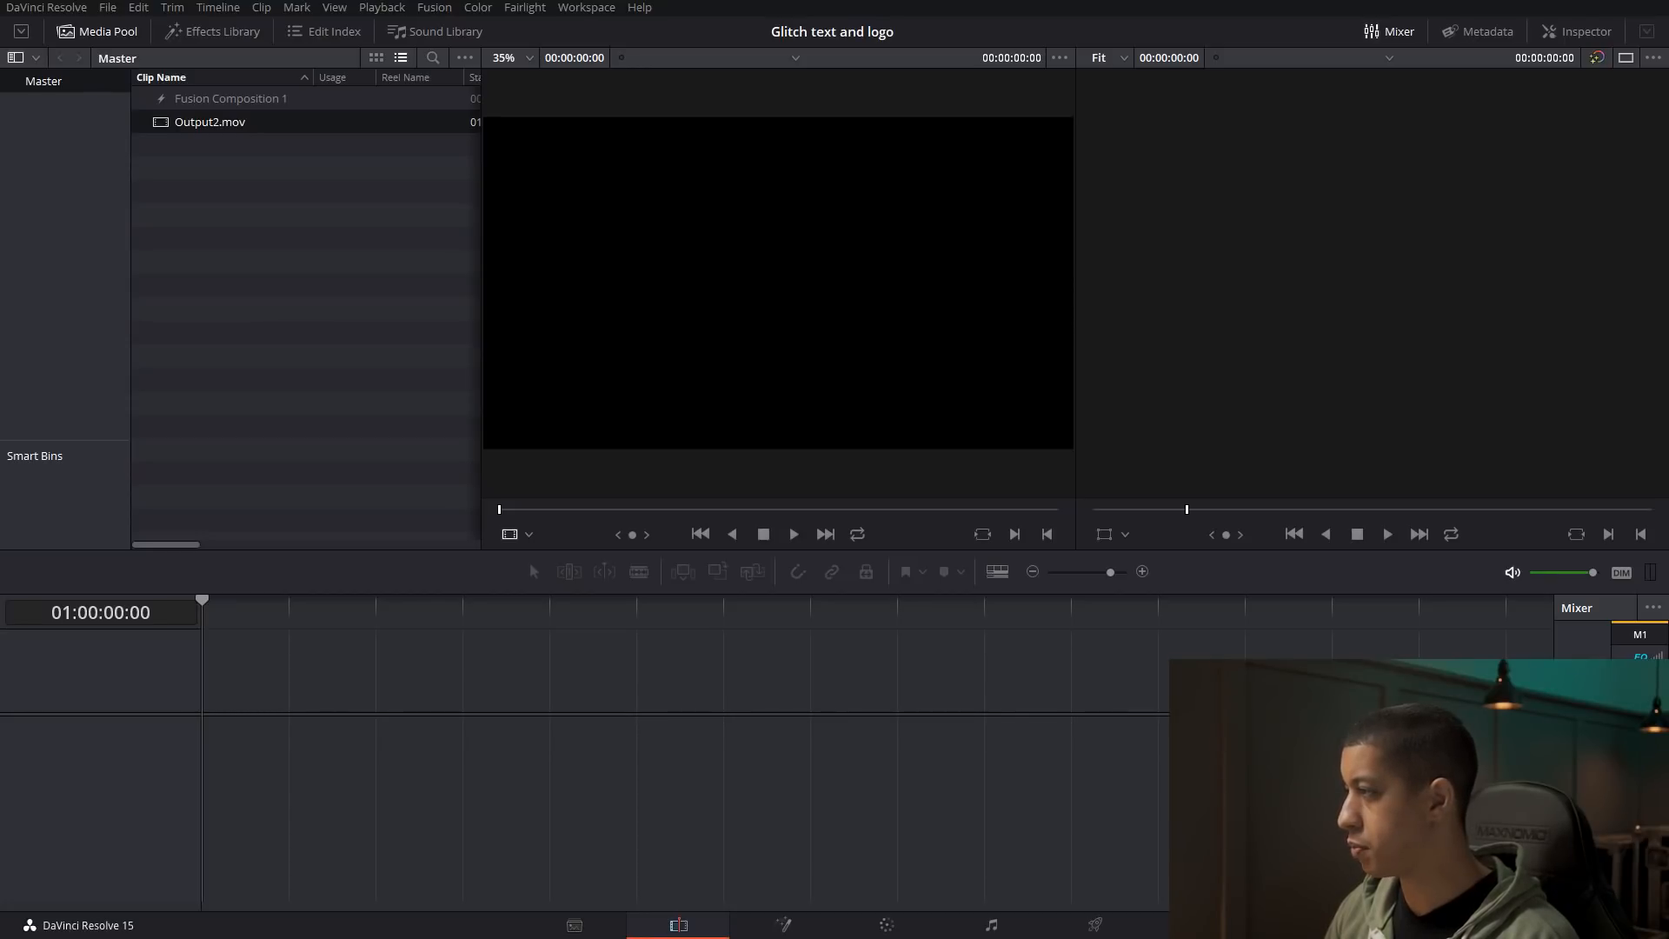
drag(1668, 85, 1114, 32)
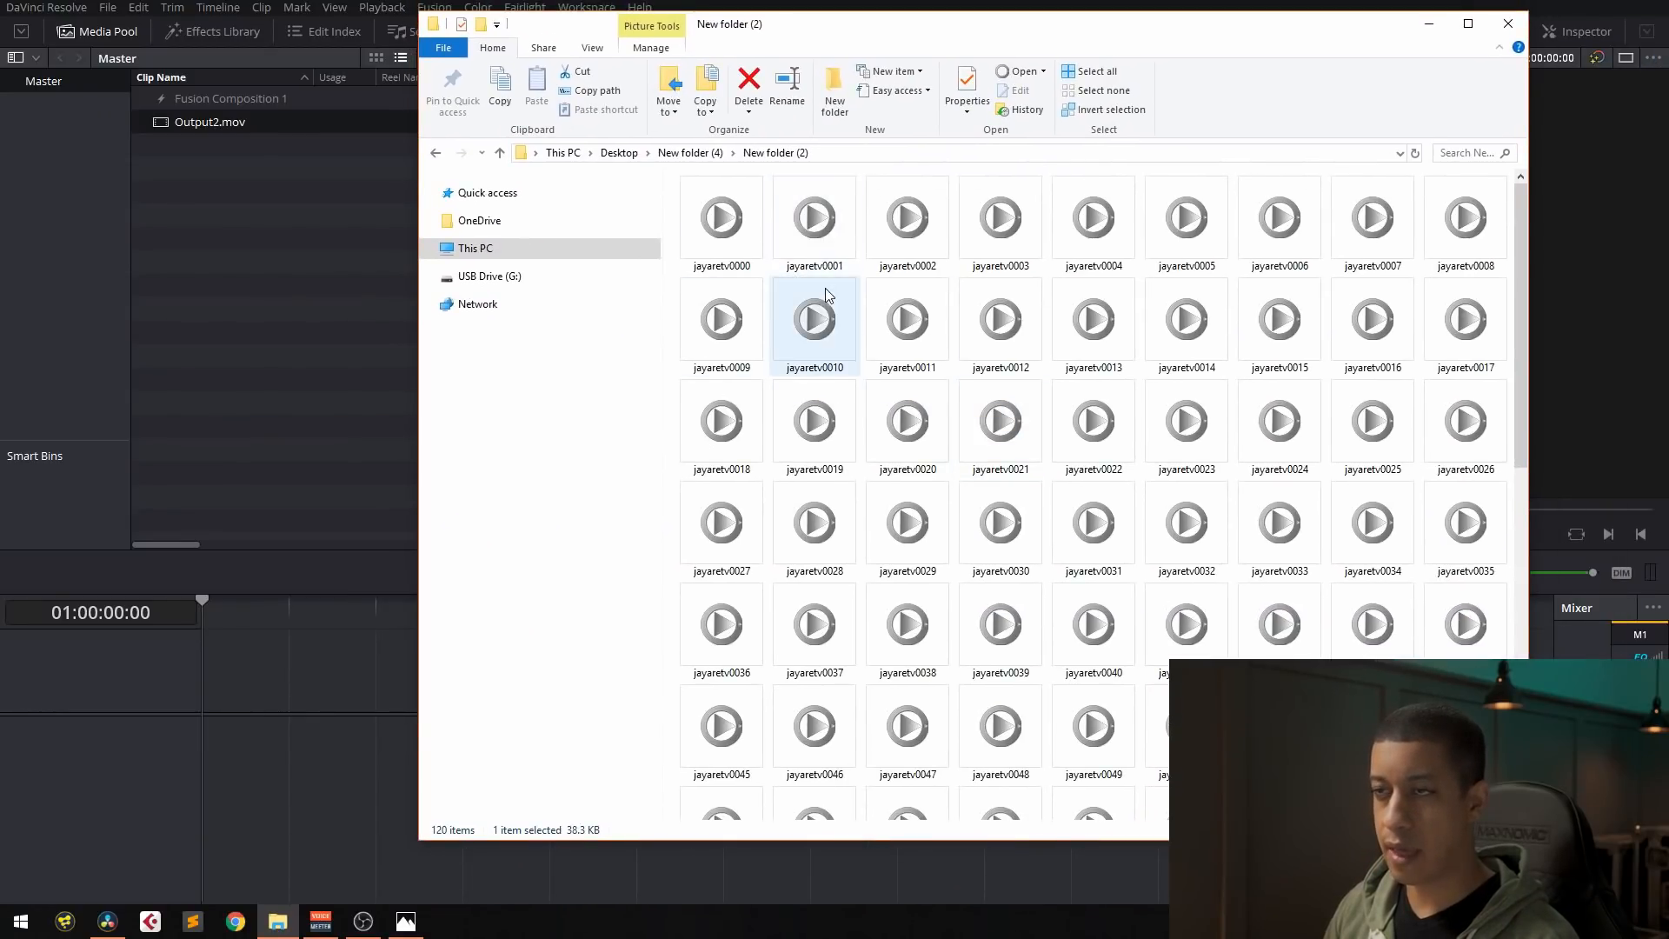
click(721, 251)
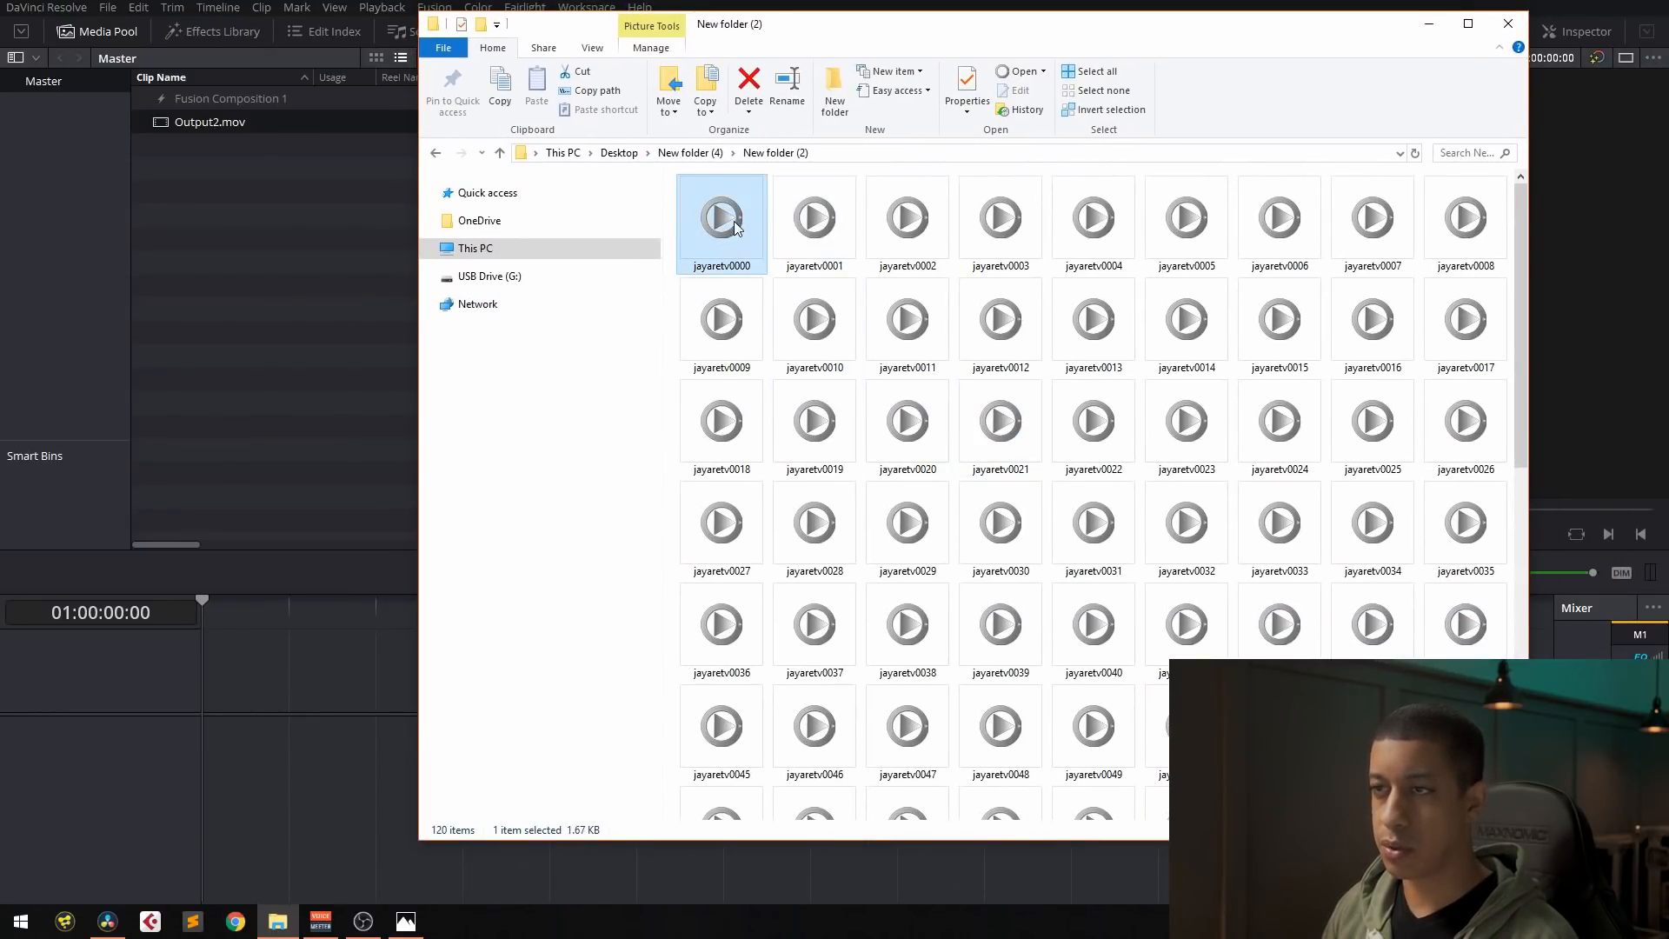
scroll(1261, 374, down, 10)
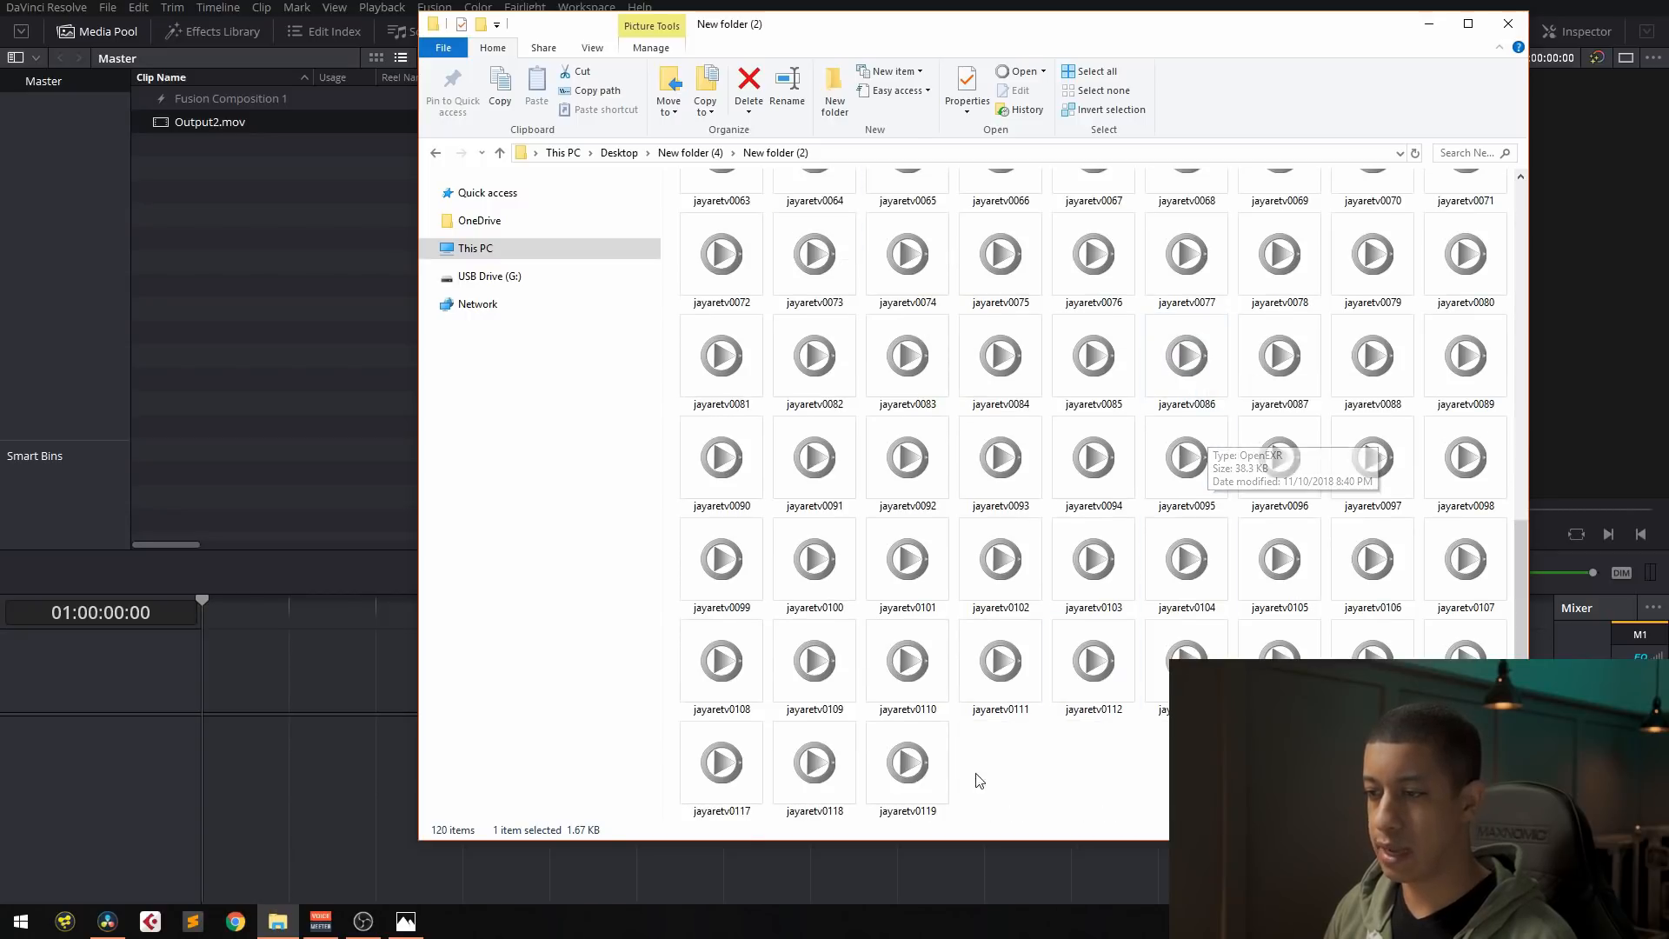
shift+click(909, 765)
scroll(951, 693, up, 10)
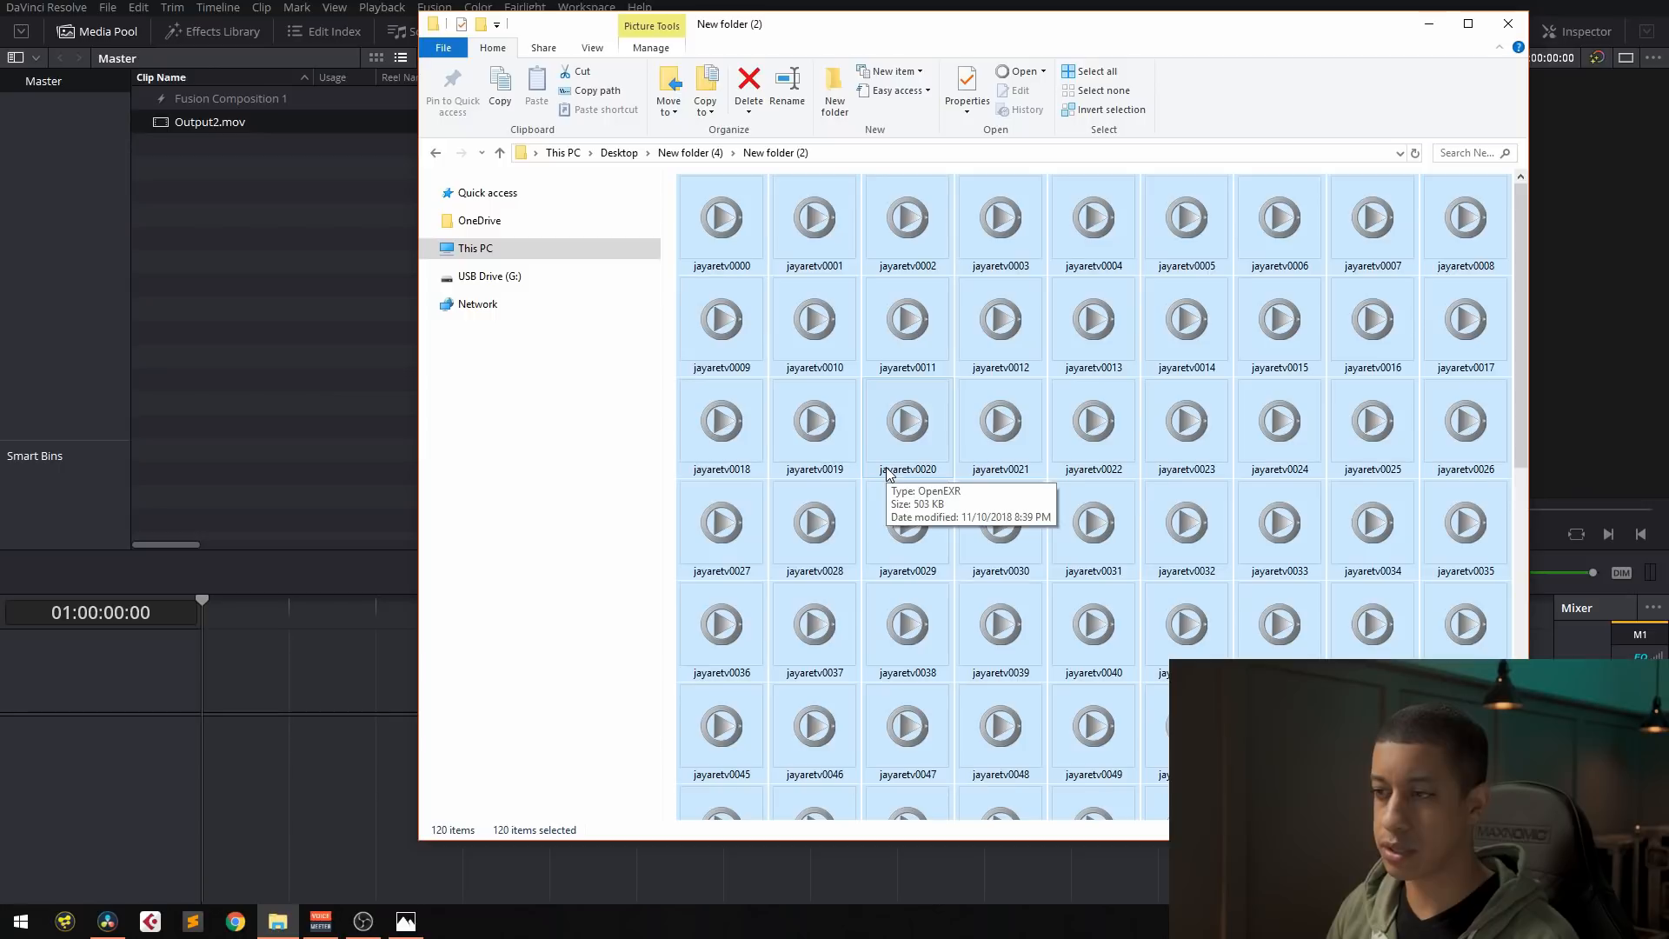
drag(912, 413, 252, 235)
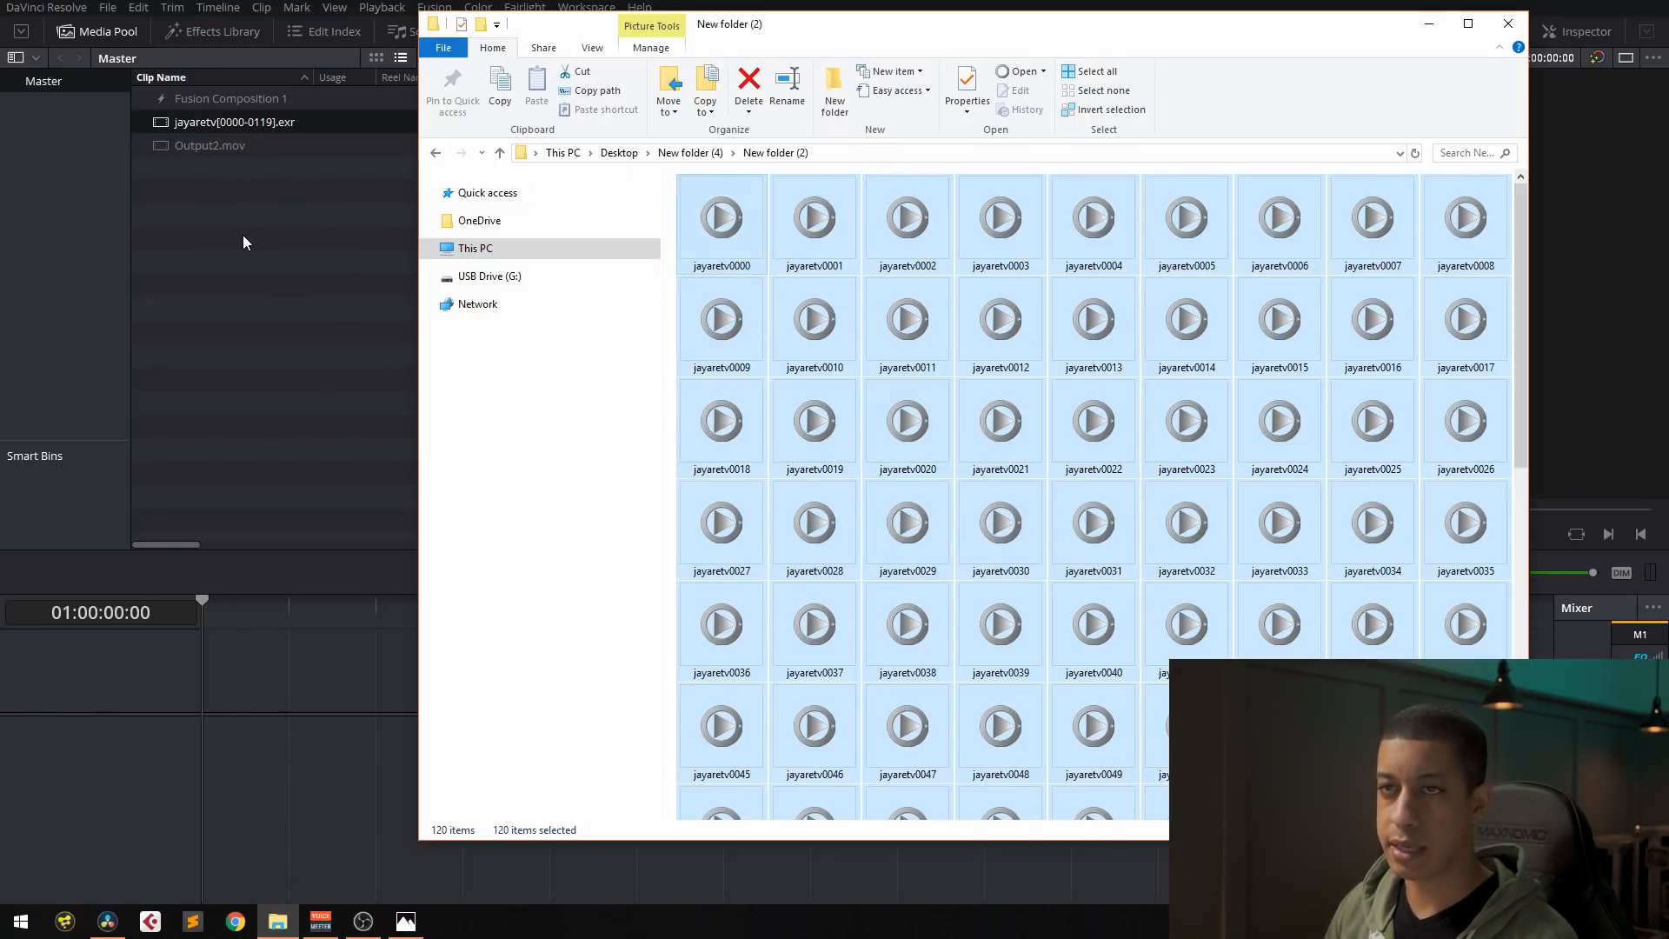
click(1509, 23)
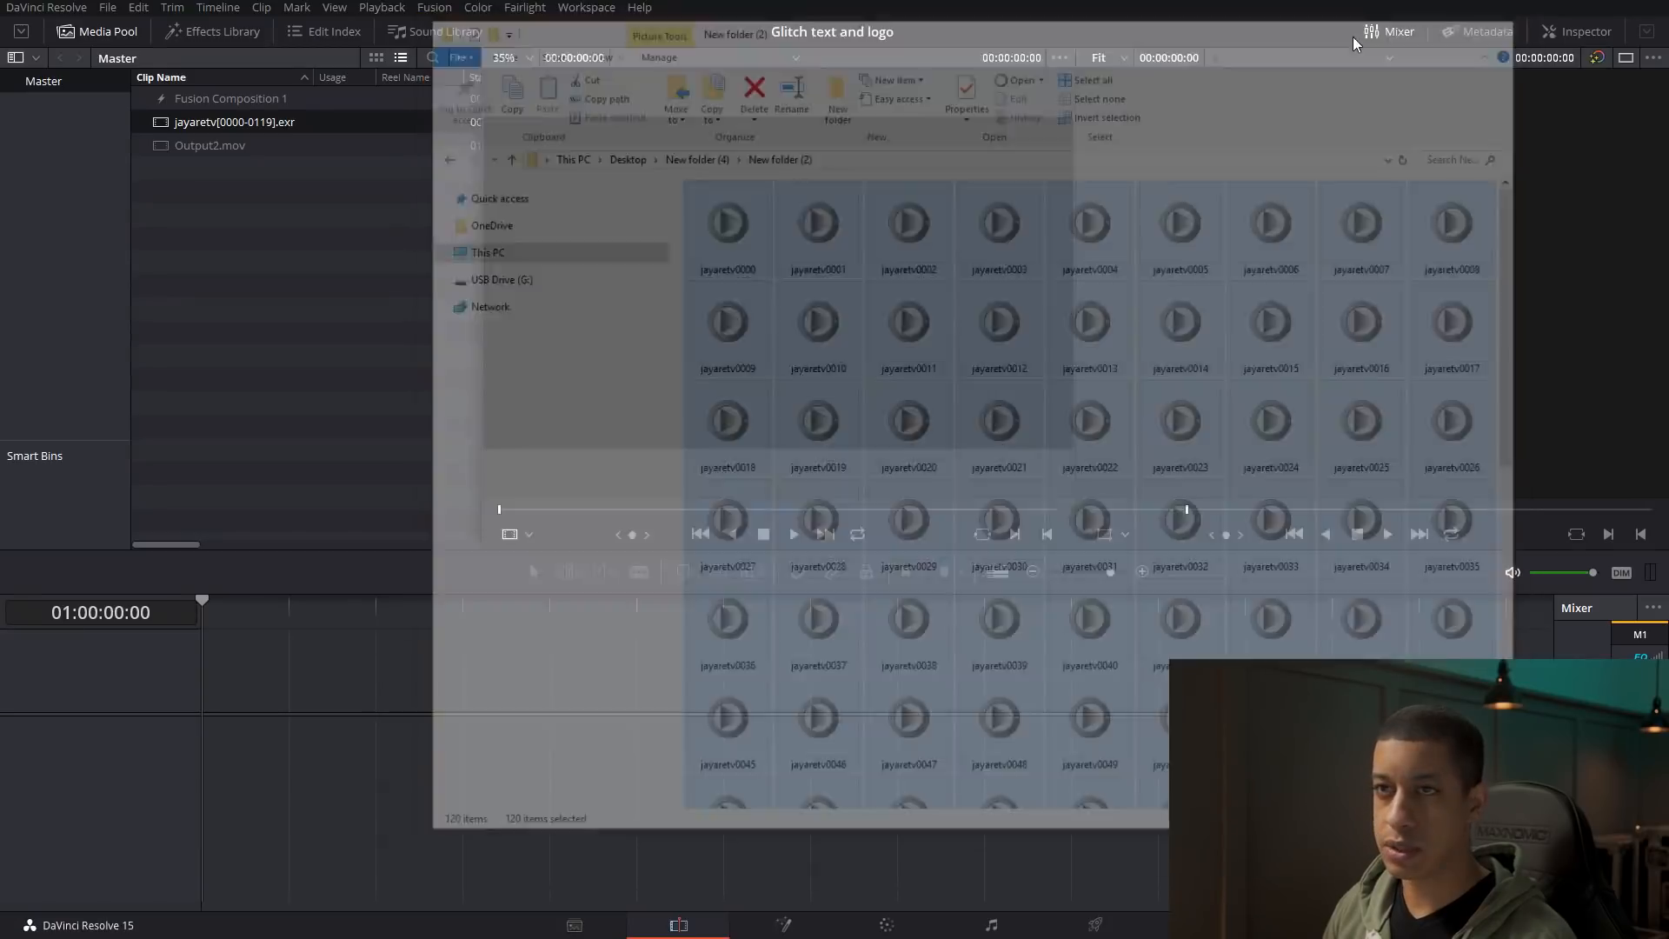
Place Output2.mov at the start of a new timeline and scrub through the clip to 01:00:01:22
drag(164, 155, 214, 709)
click(369, 606)
drag(435, 623, 522, 647)
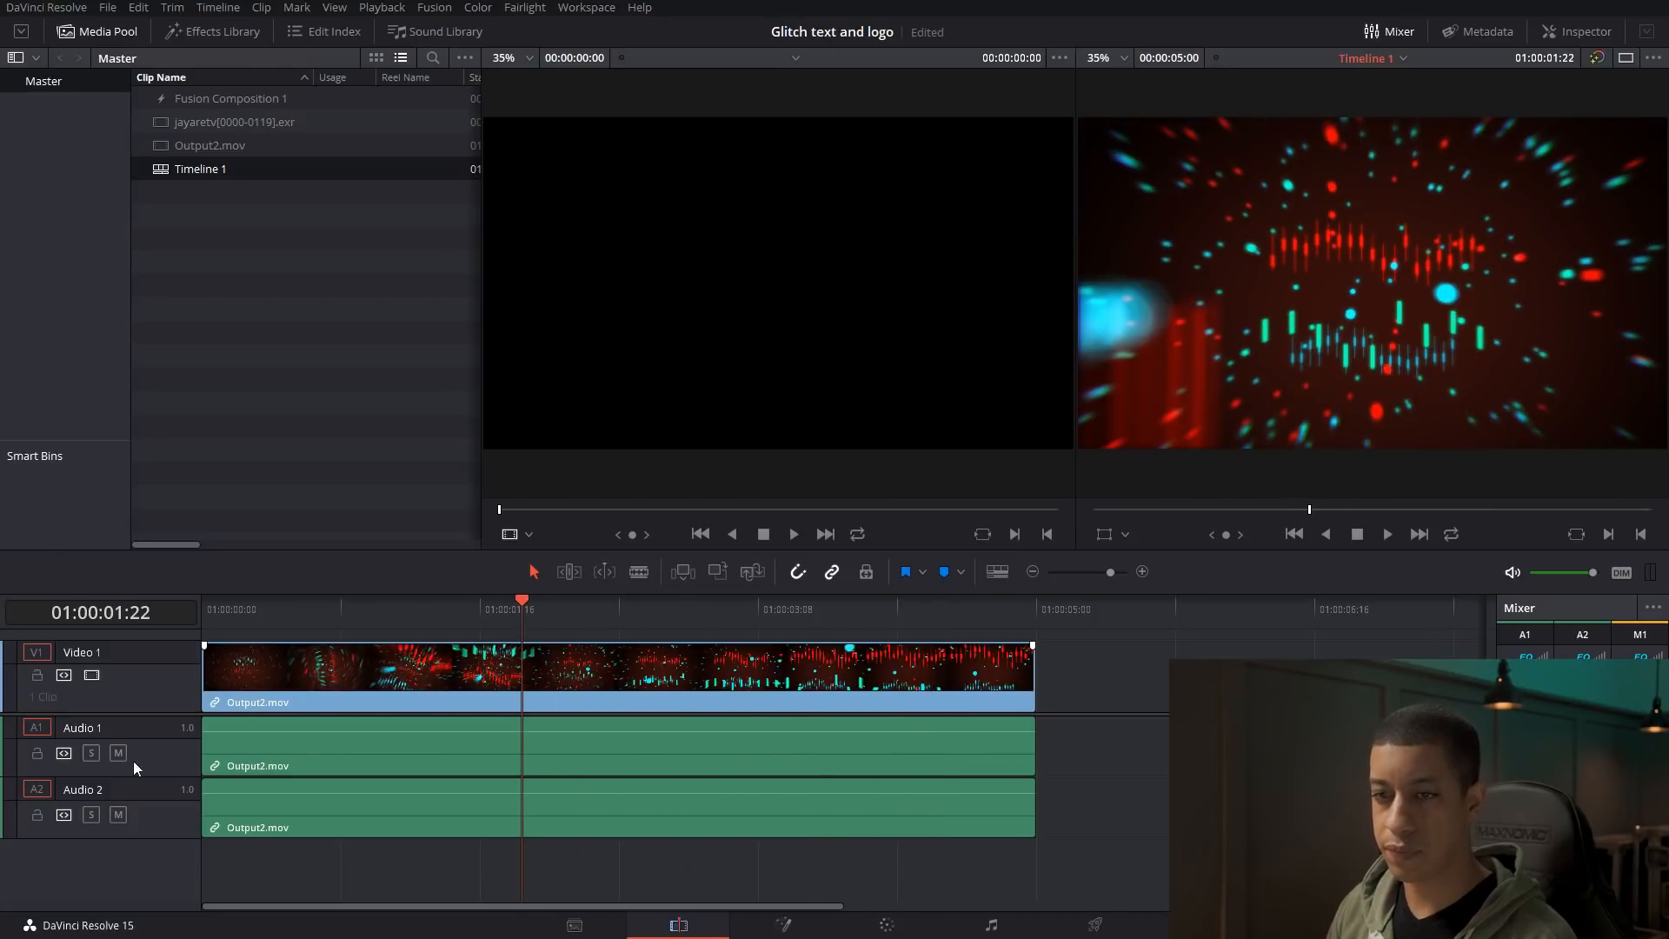
Place the jayaretv[0000-0119].exr sequence on a new video track above Output2.mov, beginning about one second in
drag(161, 713, 161, 776)
click(174, 130)
drag(170, 124, 372, 680)
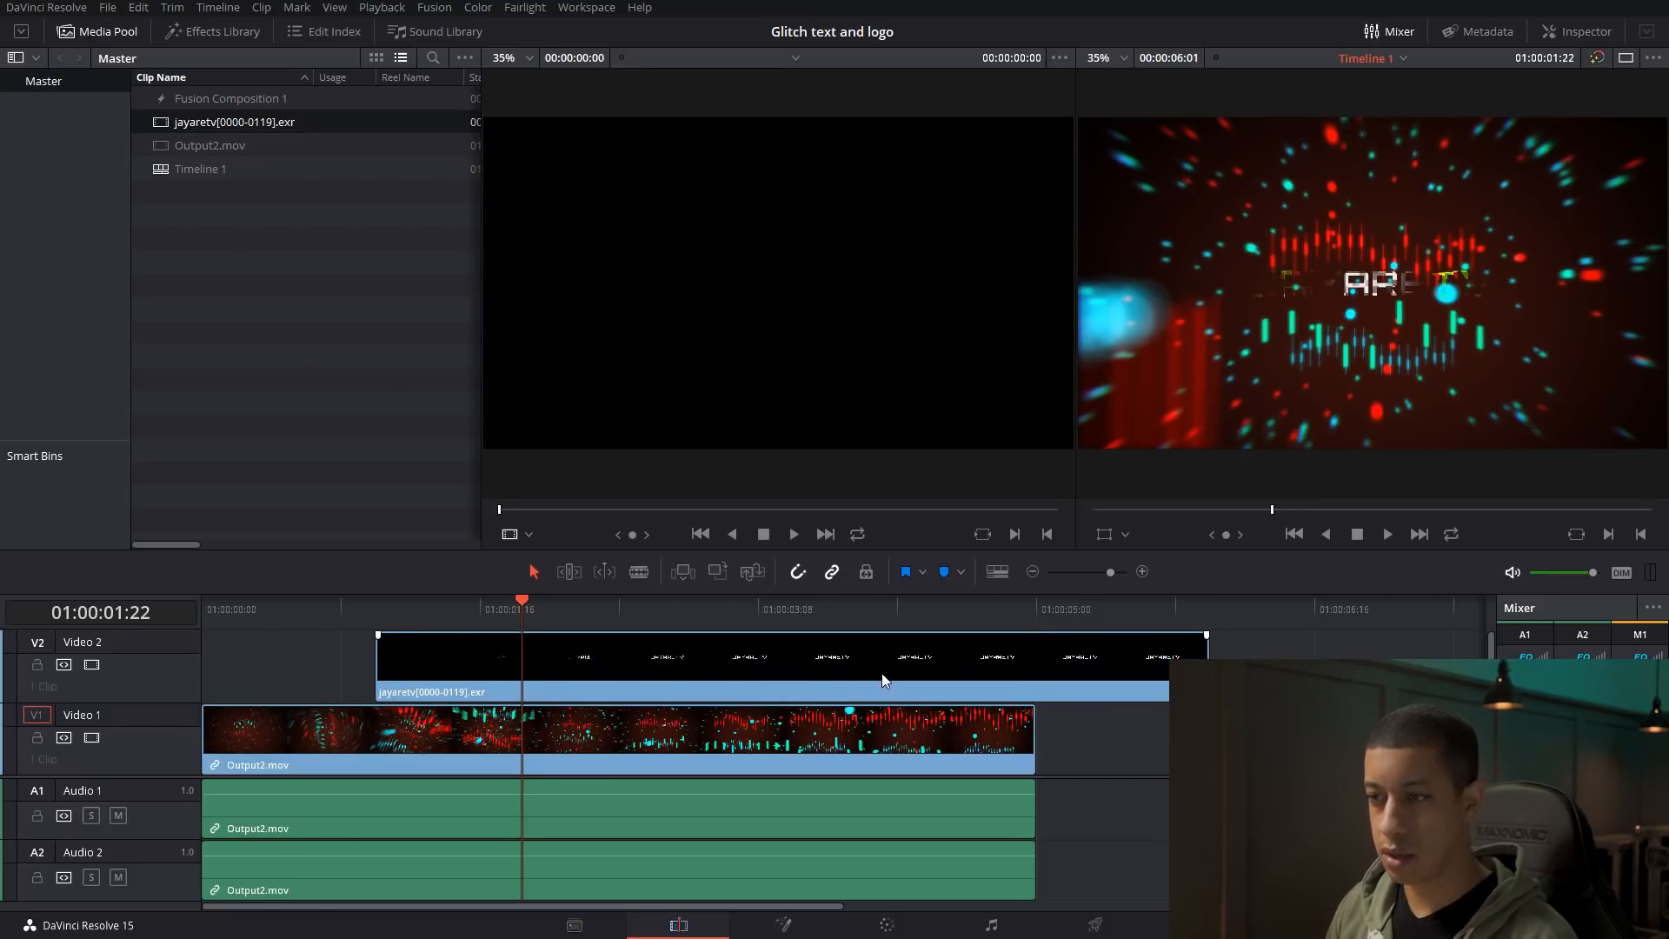
Reposition the EXR title clip over Output2.mov, trim its end to match the background clip's end, and preview the composite at 01:00:02:14
drag(864, 692, 794, 692)
drag(544, 615, 920, 661)
drag(1139, 682, 982, 691)
drag(610, 612, 638, 702)
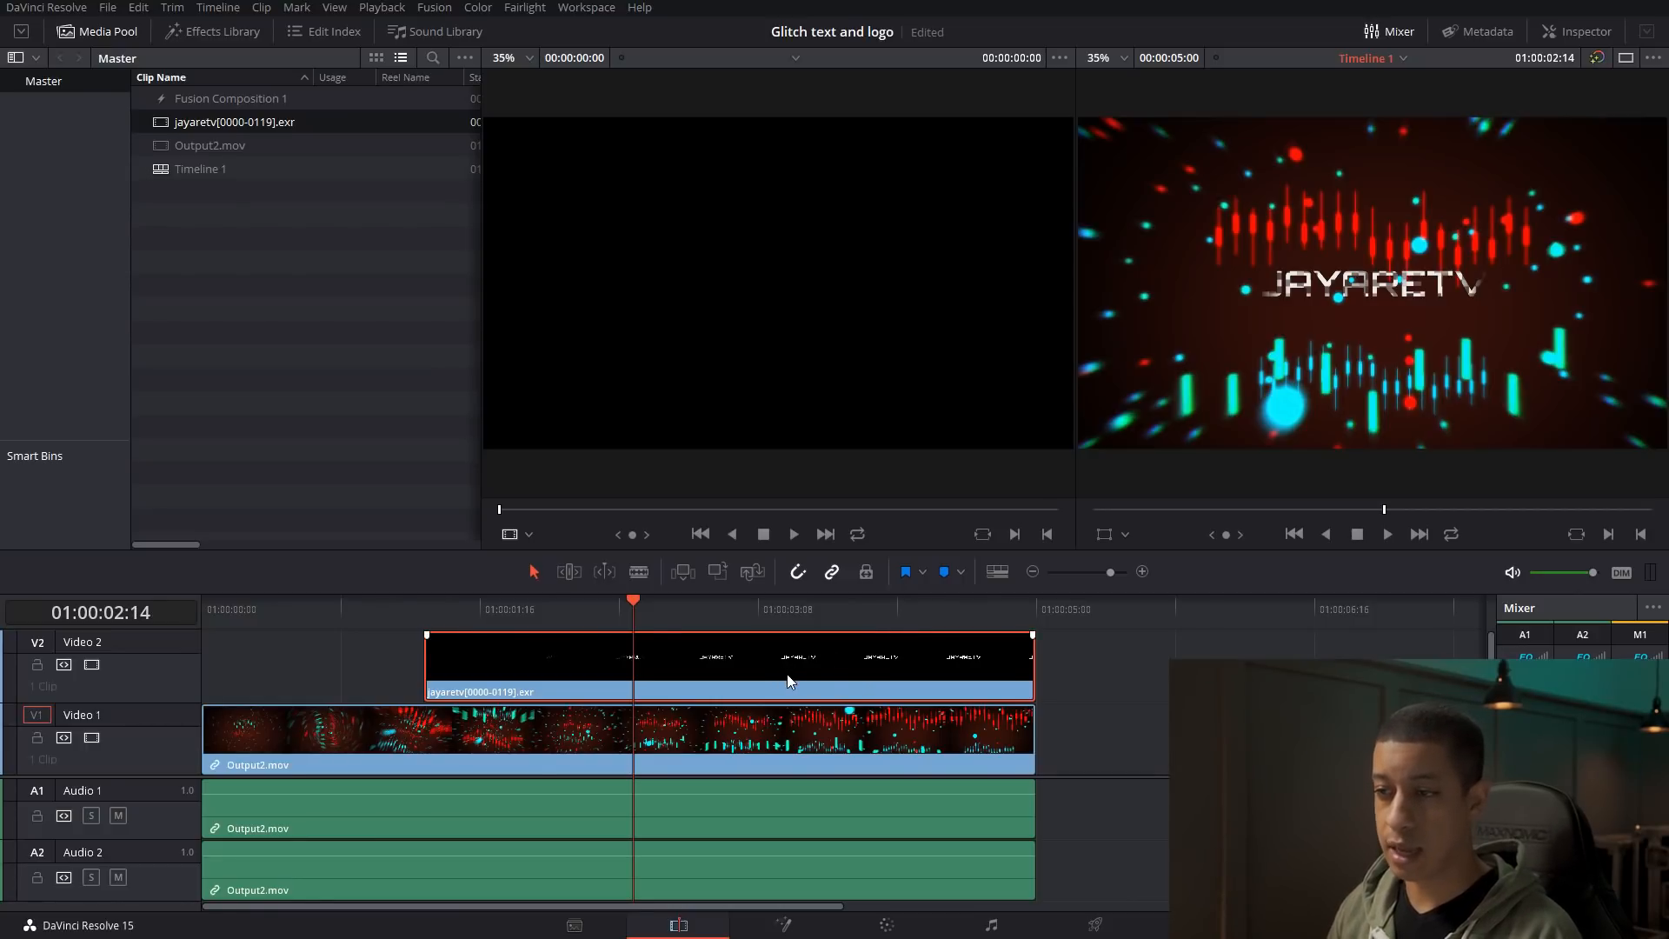
click(560, 745)
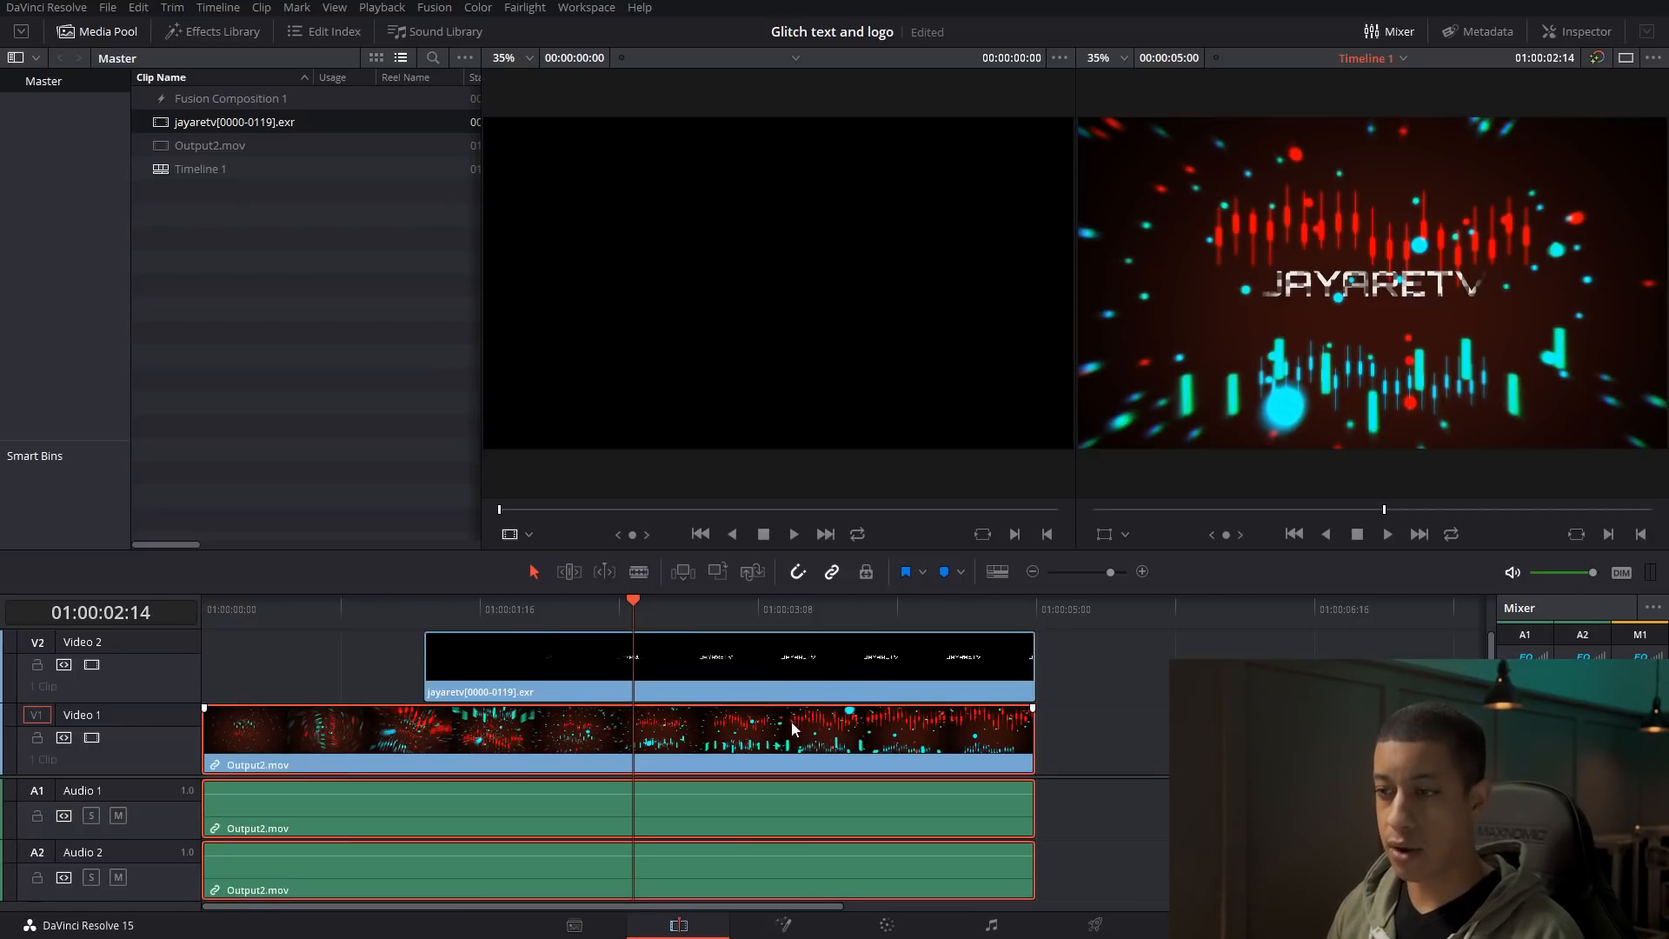